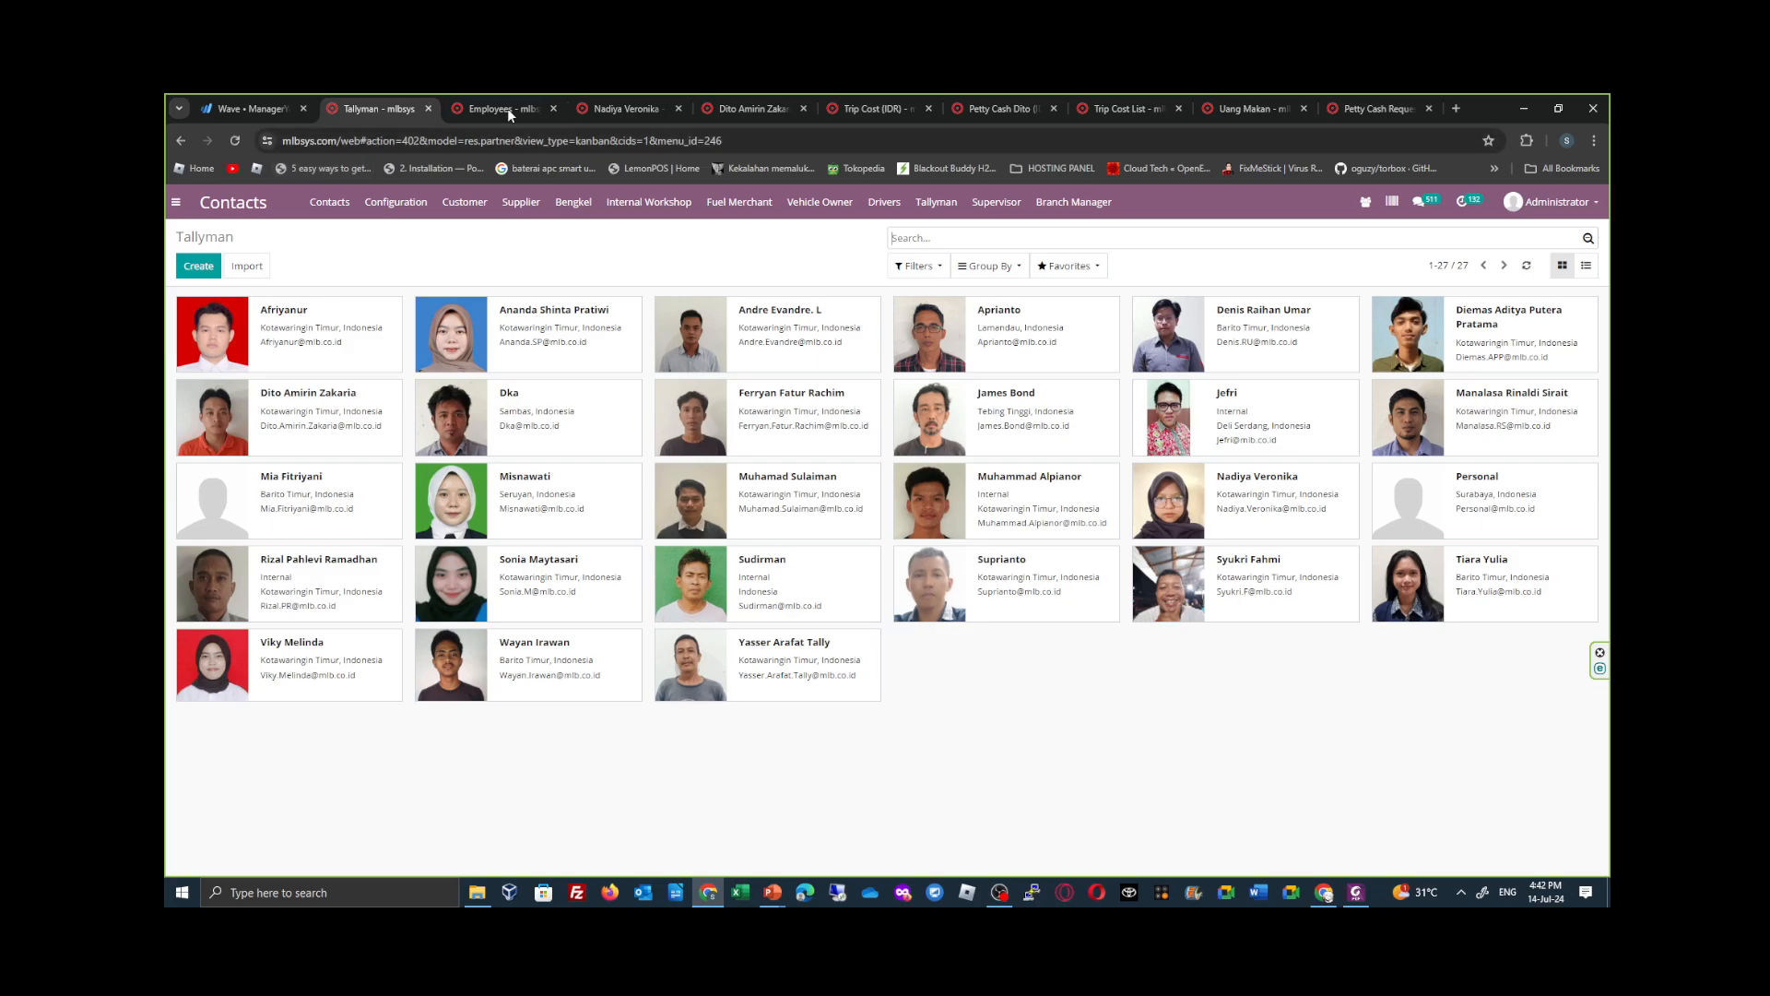
# - Duplicate the browser tab that shows the Petty Cash Request list
pyautogui.click(1390, 109)
pyautogui.rightClick(1390, 109)
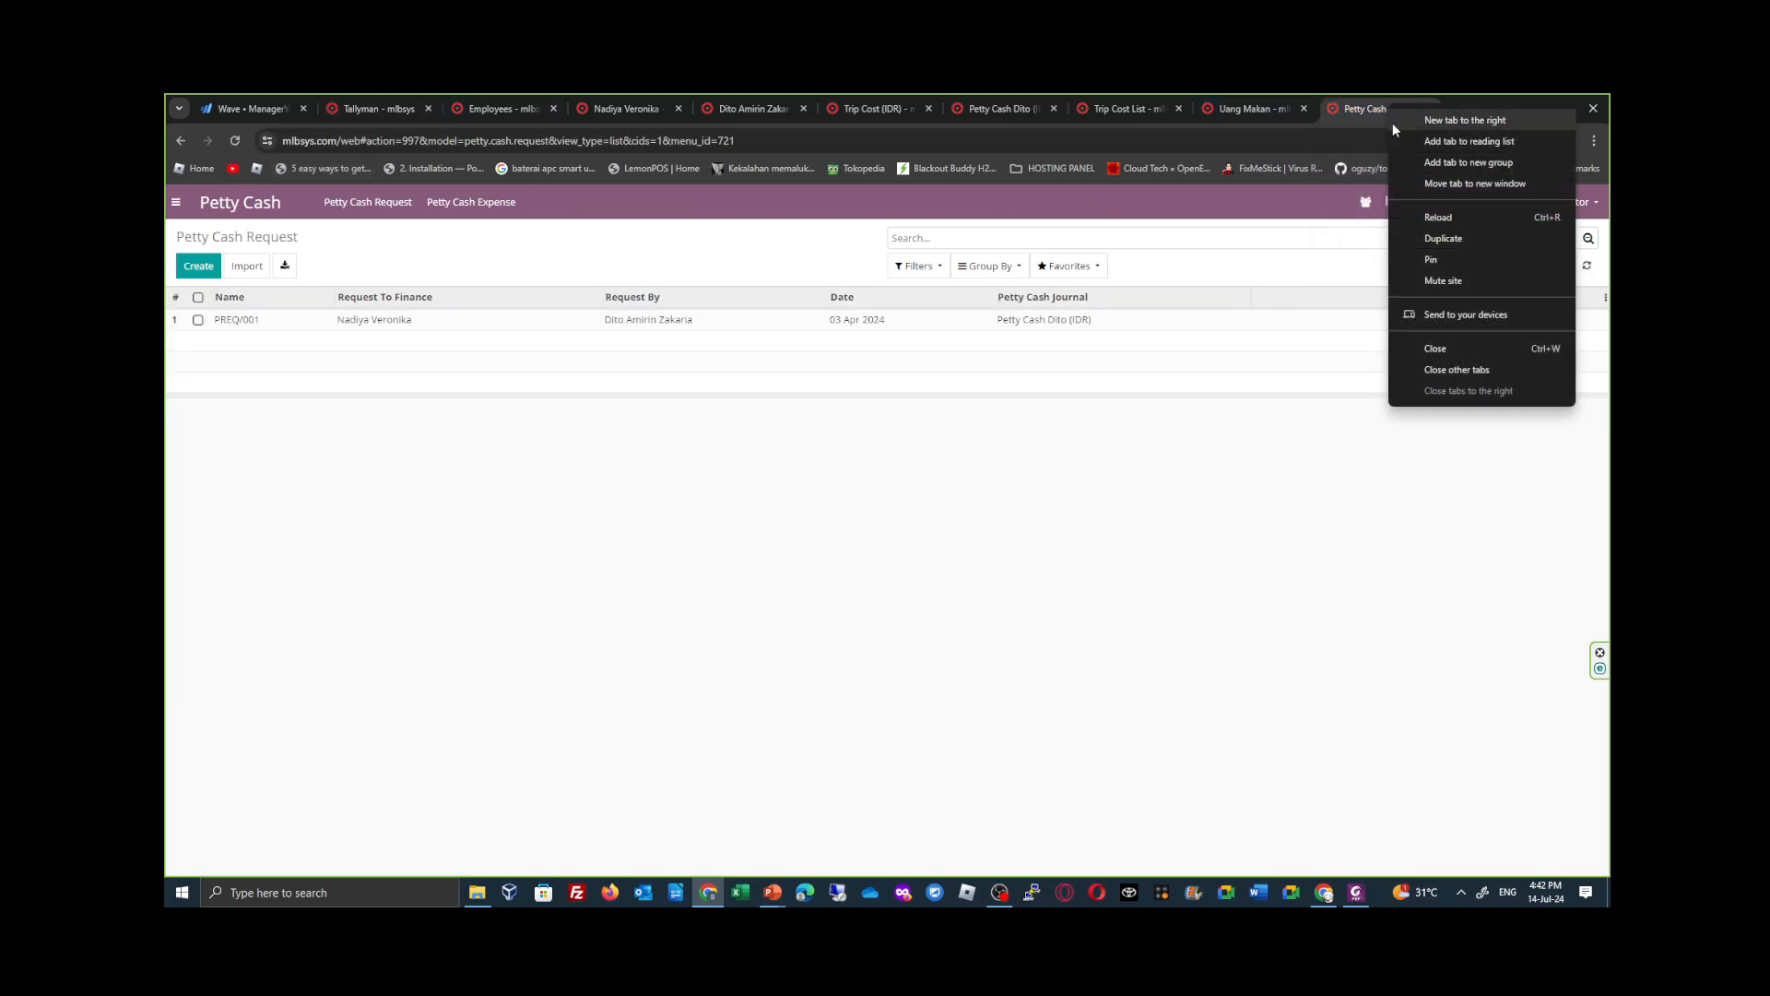
pyautogui.click(1496, 237)
# - Open the Users list under Users & Companies in the Settings app, using the duplicated tab
pyautogui.click(173, 204)
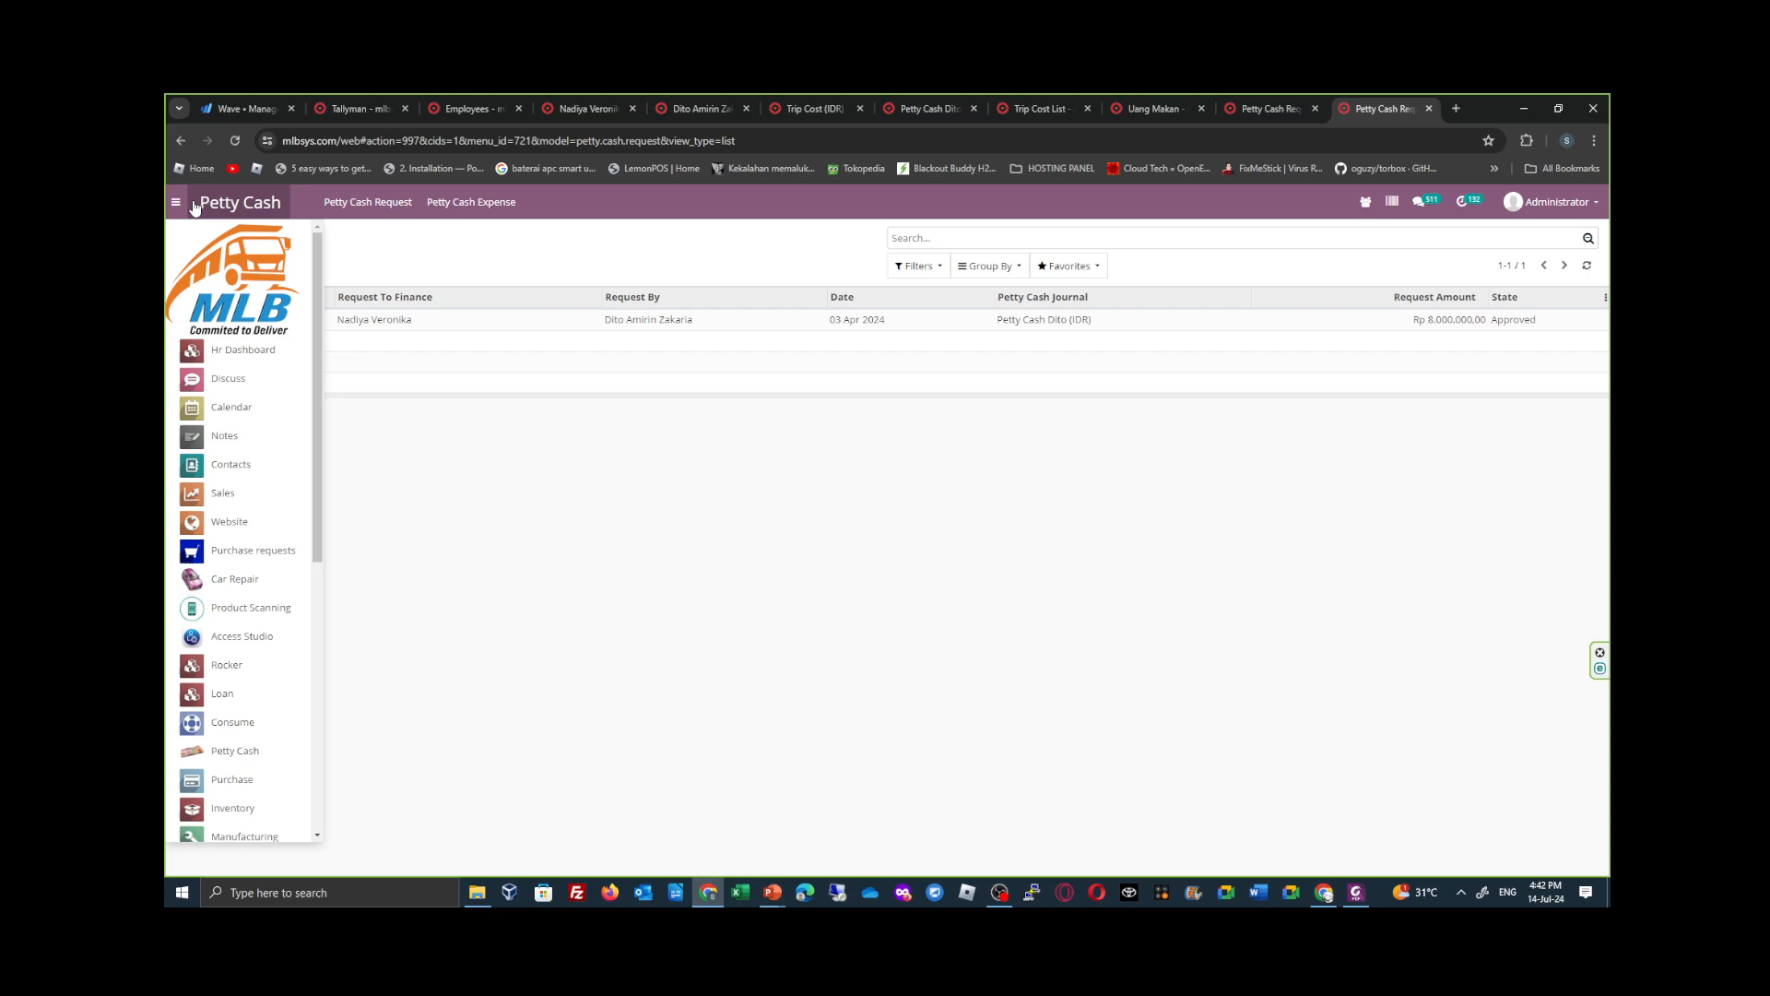
pyautogui.scroll(-4, 267, 756)
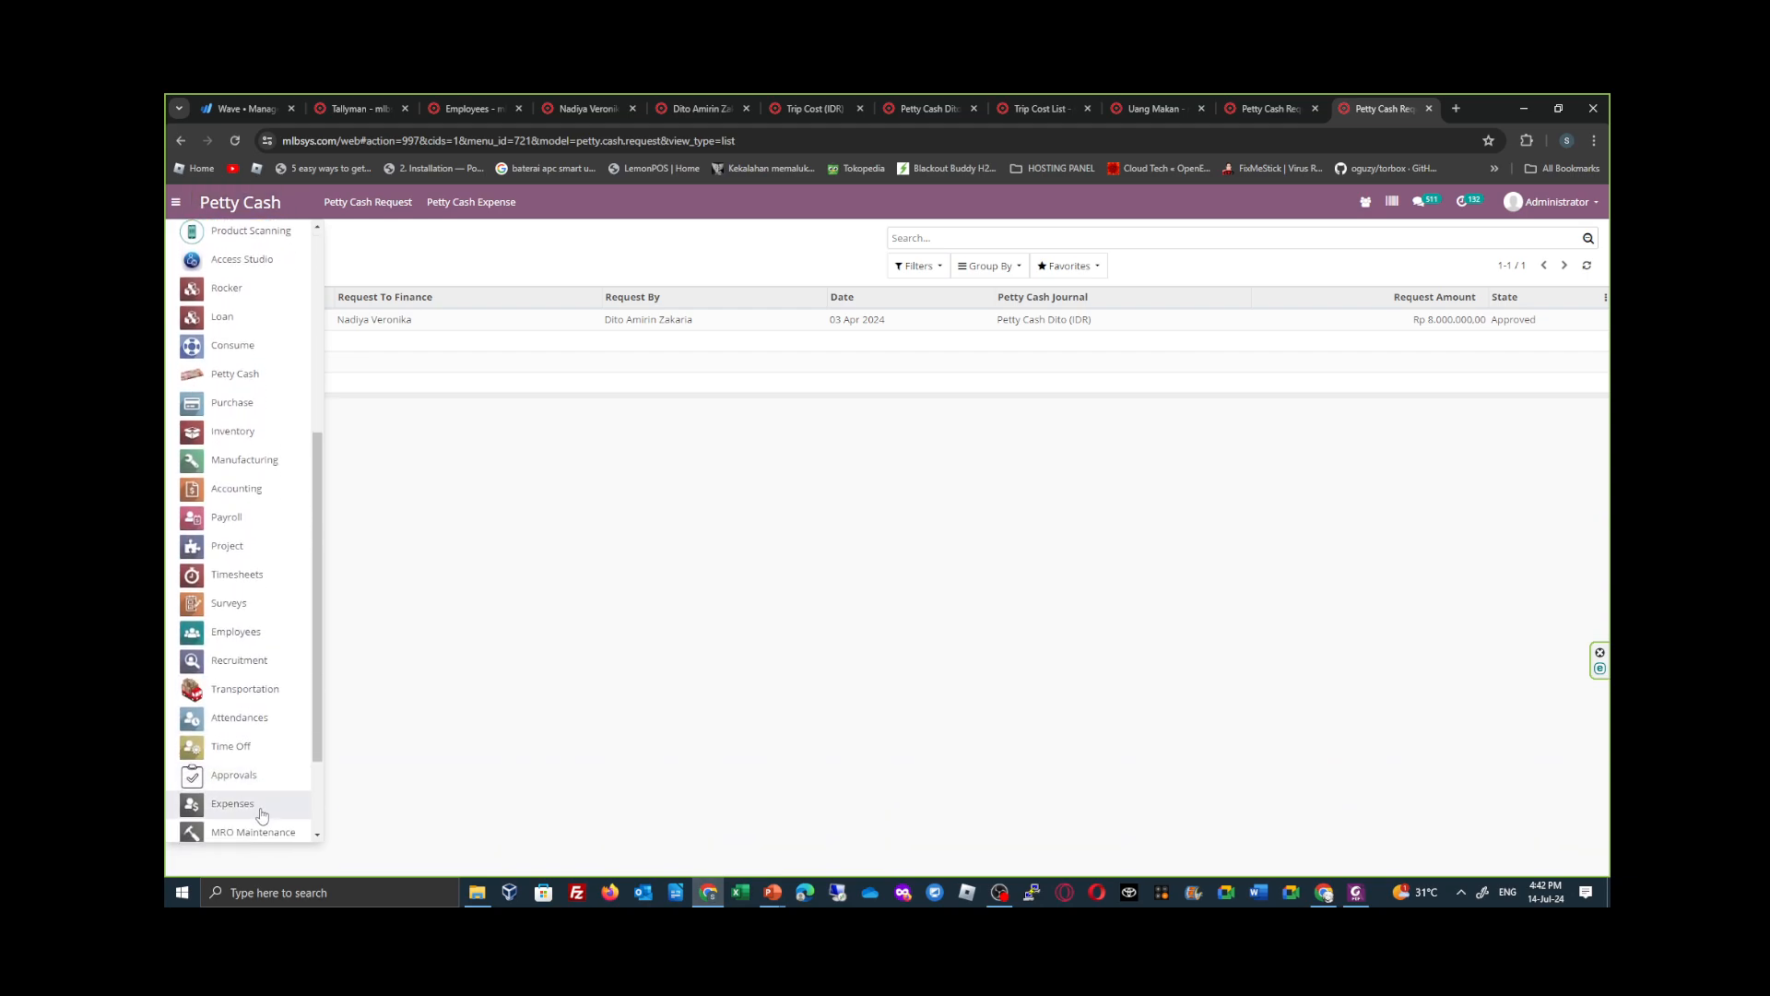
pyautogui.scroll(-2, 262, 815)
pyautogui.click(262, 775)
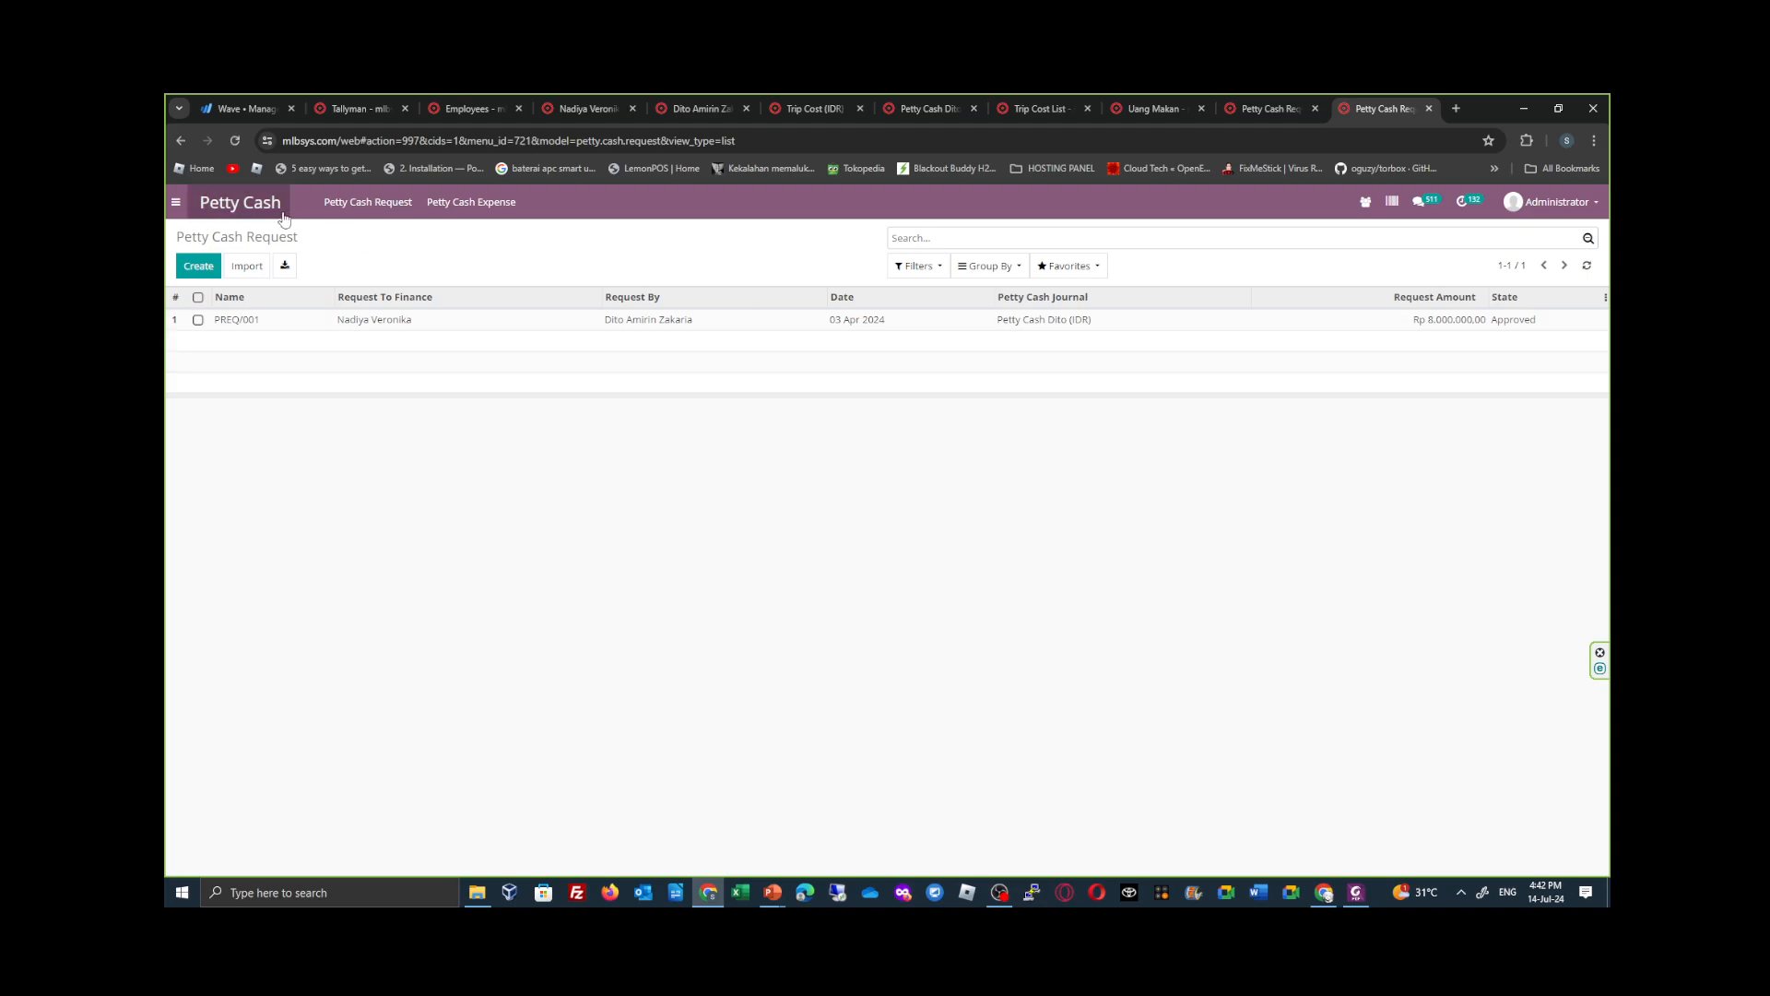
pyautogui.click(179, 206)
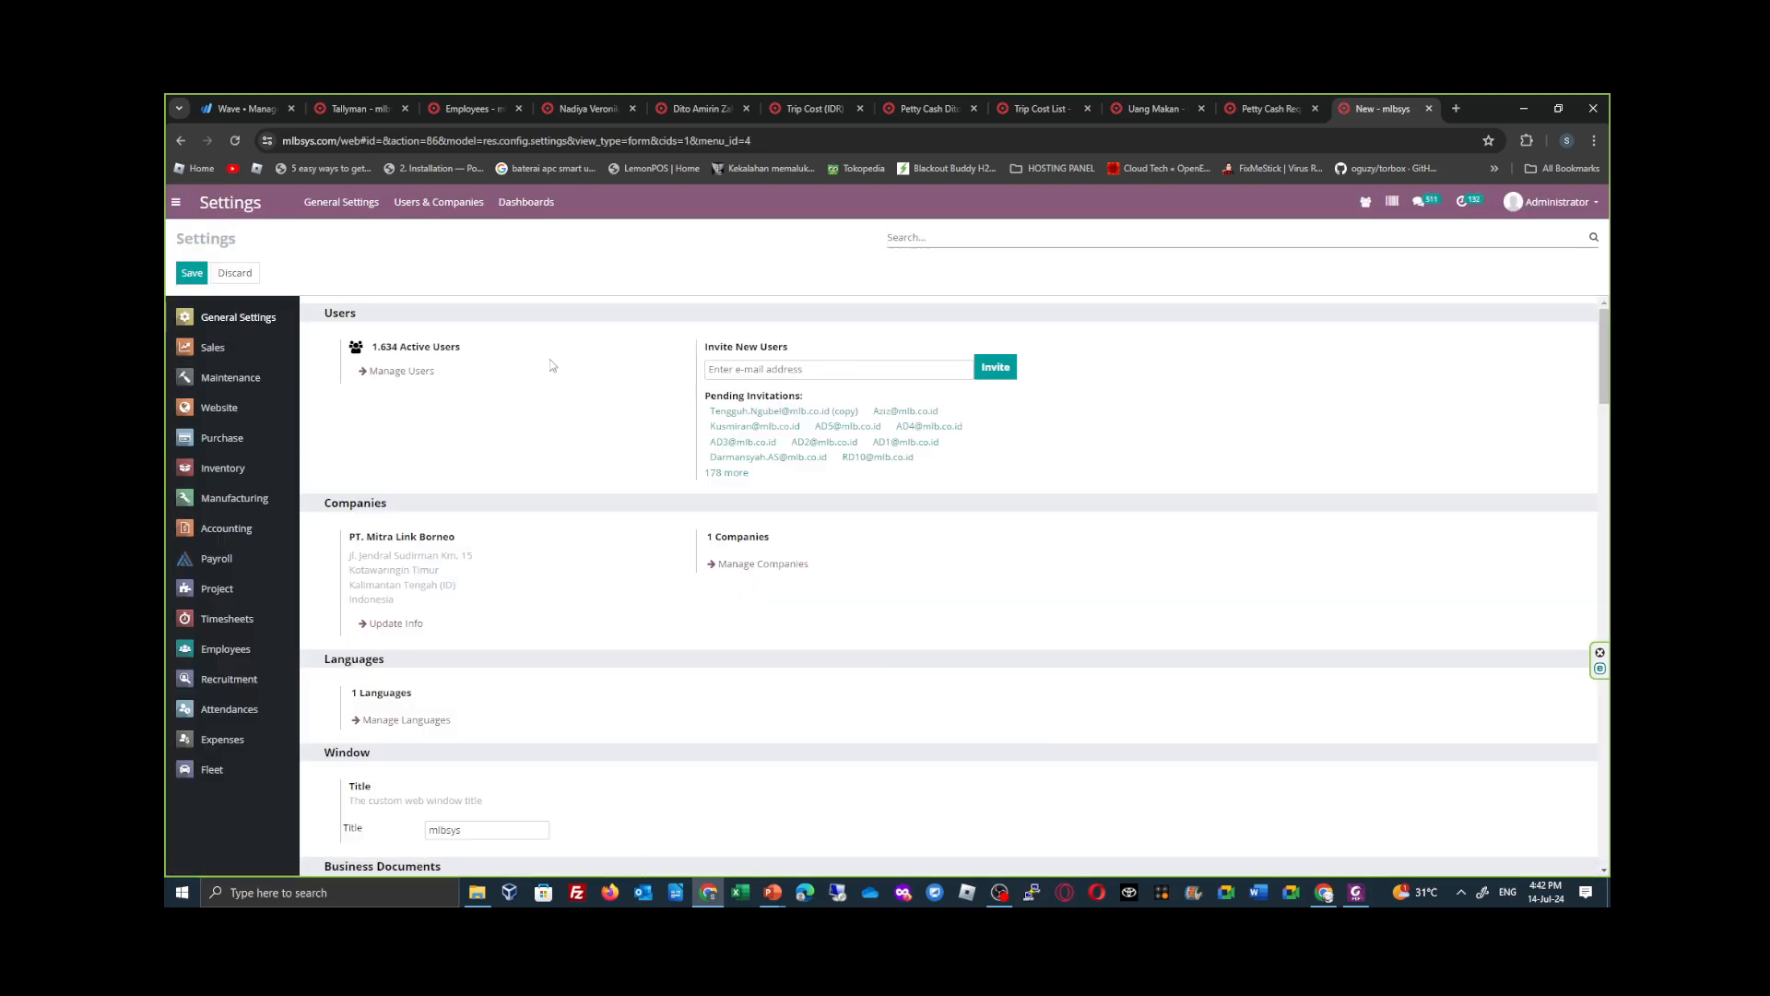
pyautogui.click(446, 202)
pyautogui.click(450, 234)
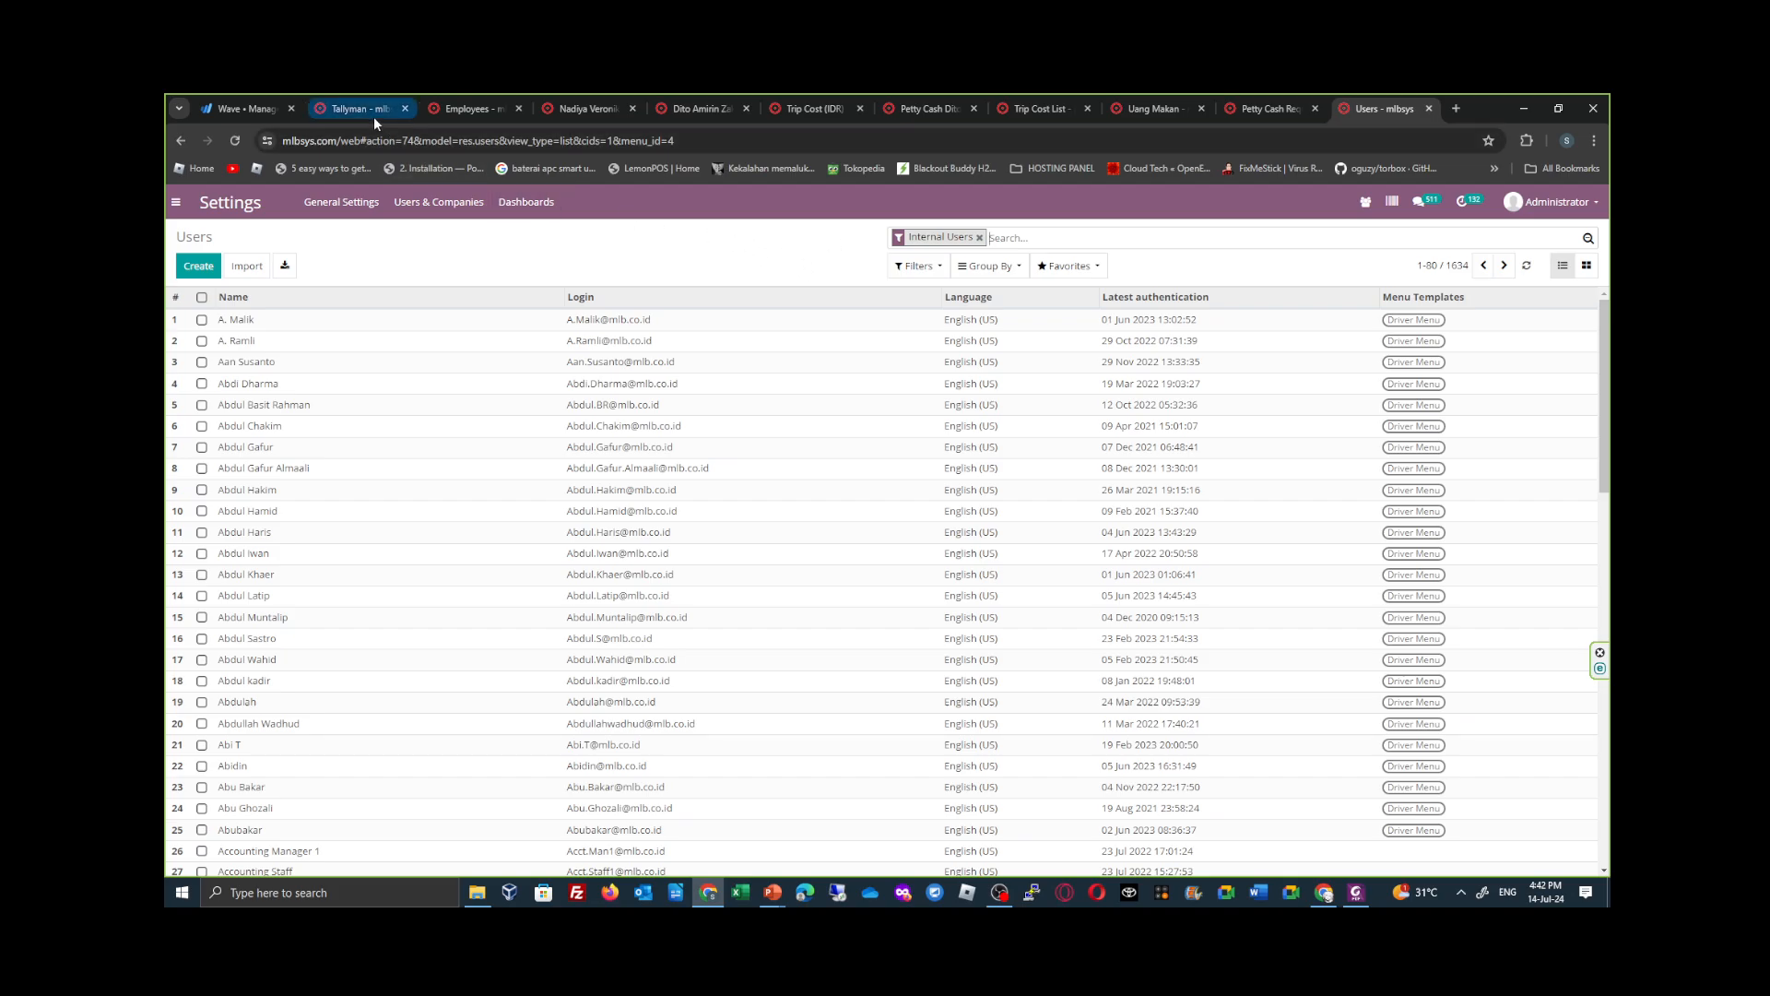
# - Open the contact of the tallyman who made the petty cash request and review the Link to COA and Bank/Cash fields in the Transportation details
pyautogui.click(365, 113)
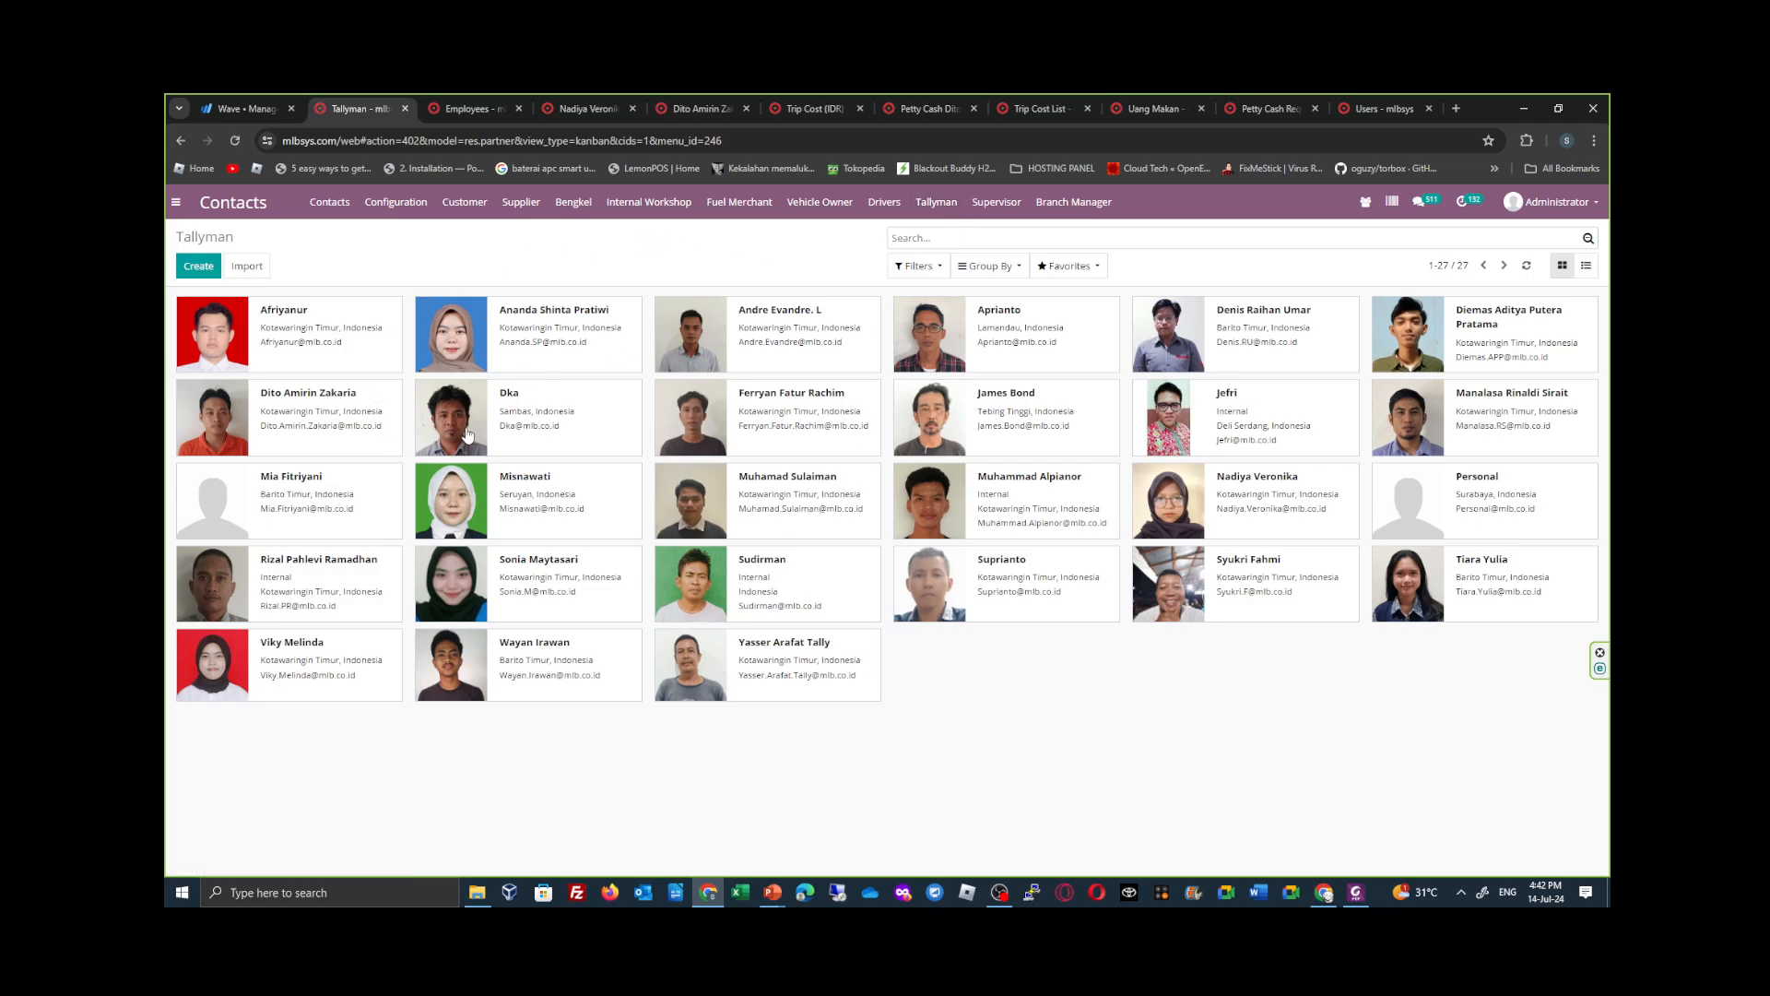
pyautogui.click(323, 431)
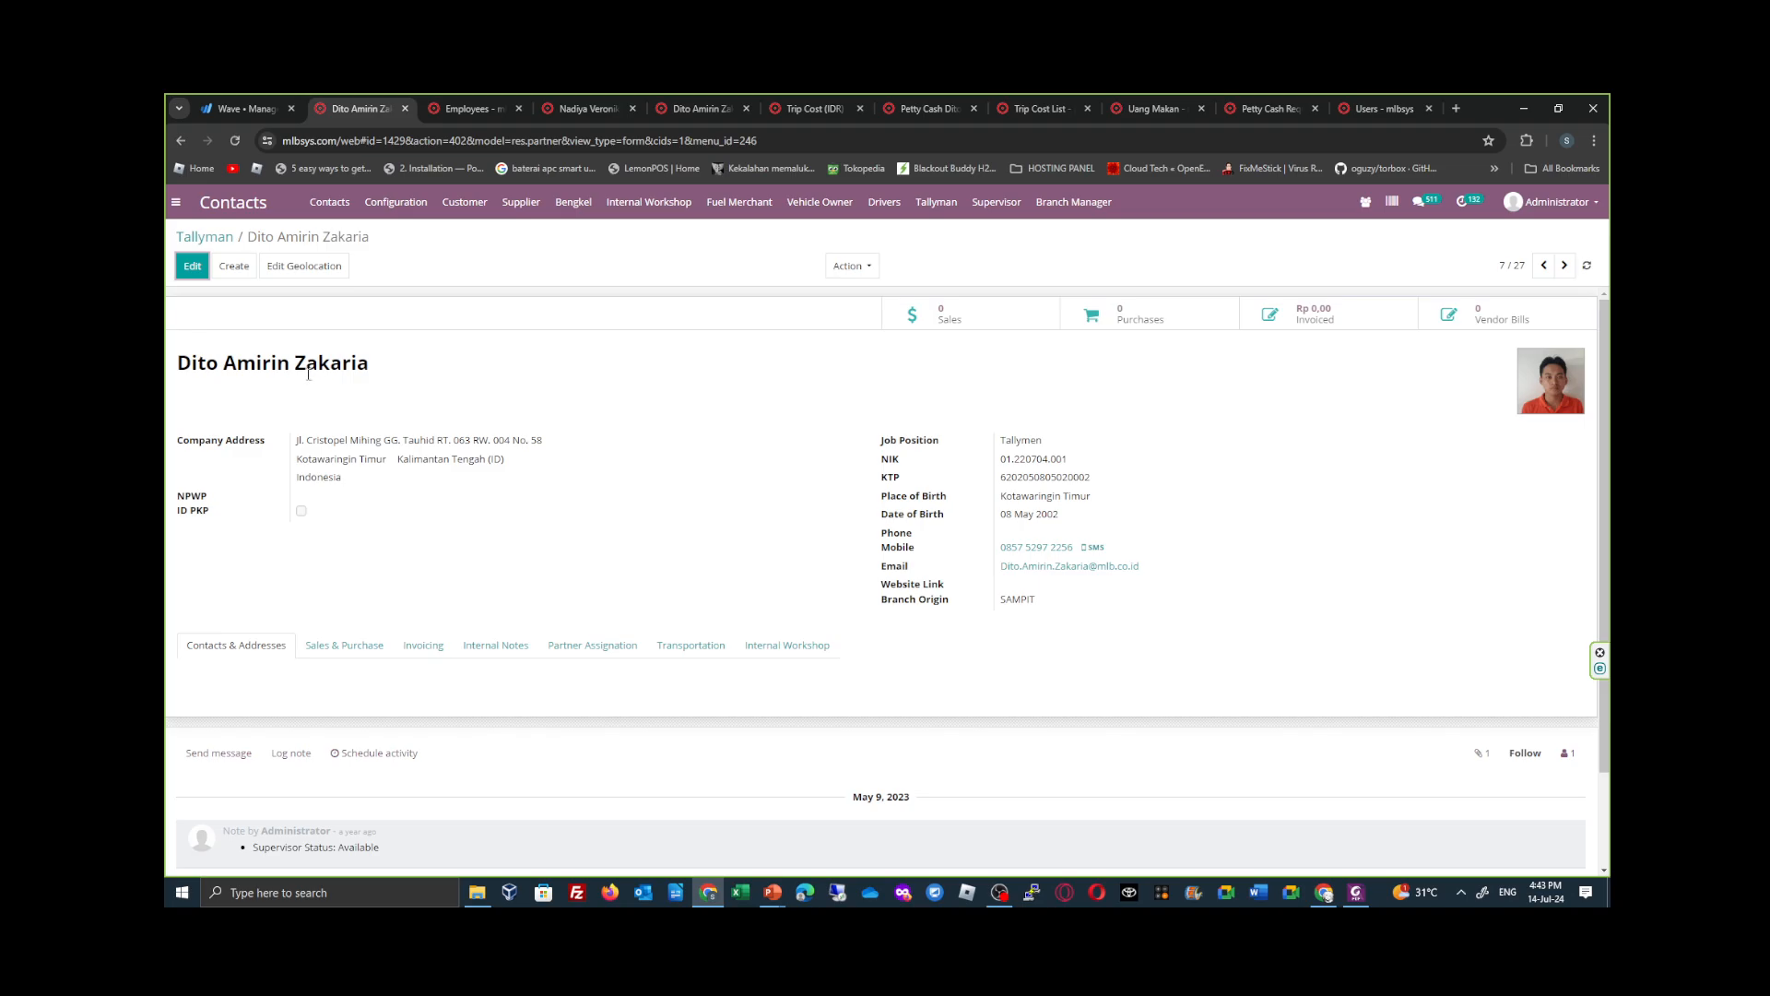
pyautogui.click(686, 648)
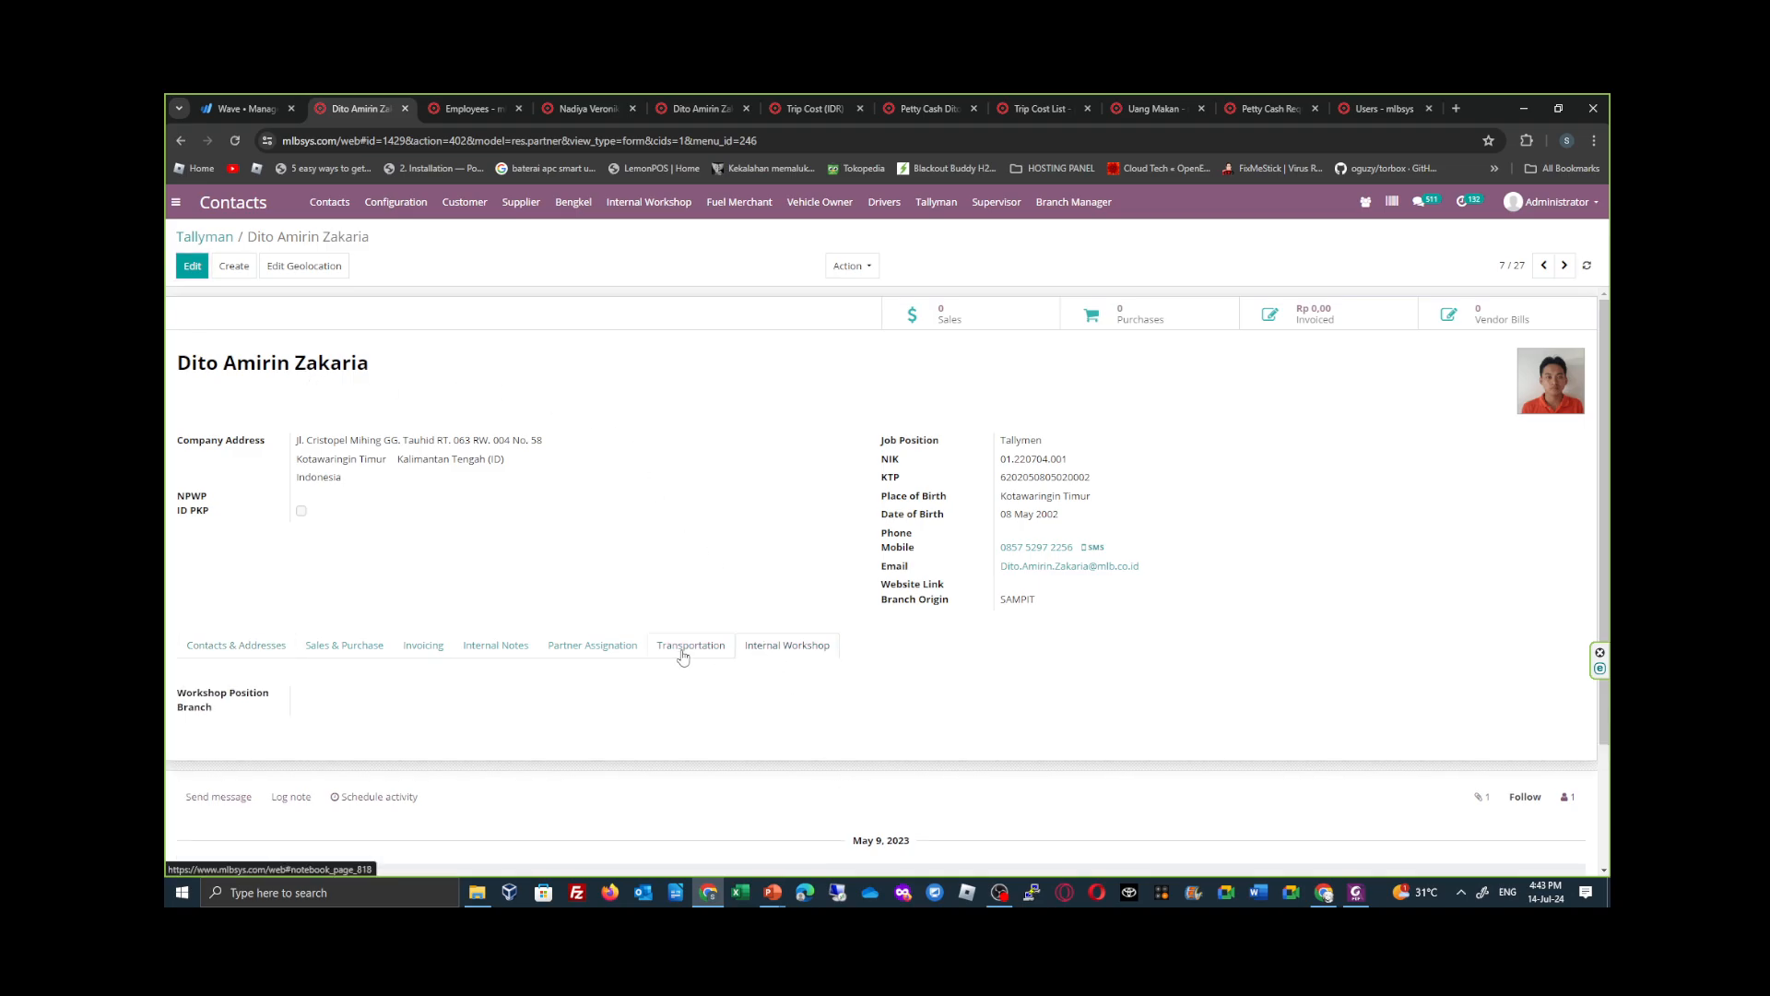
pyautogui.scroll(-1, 682, 657)
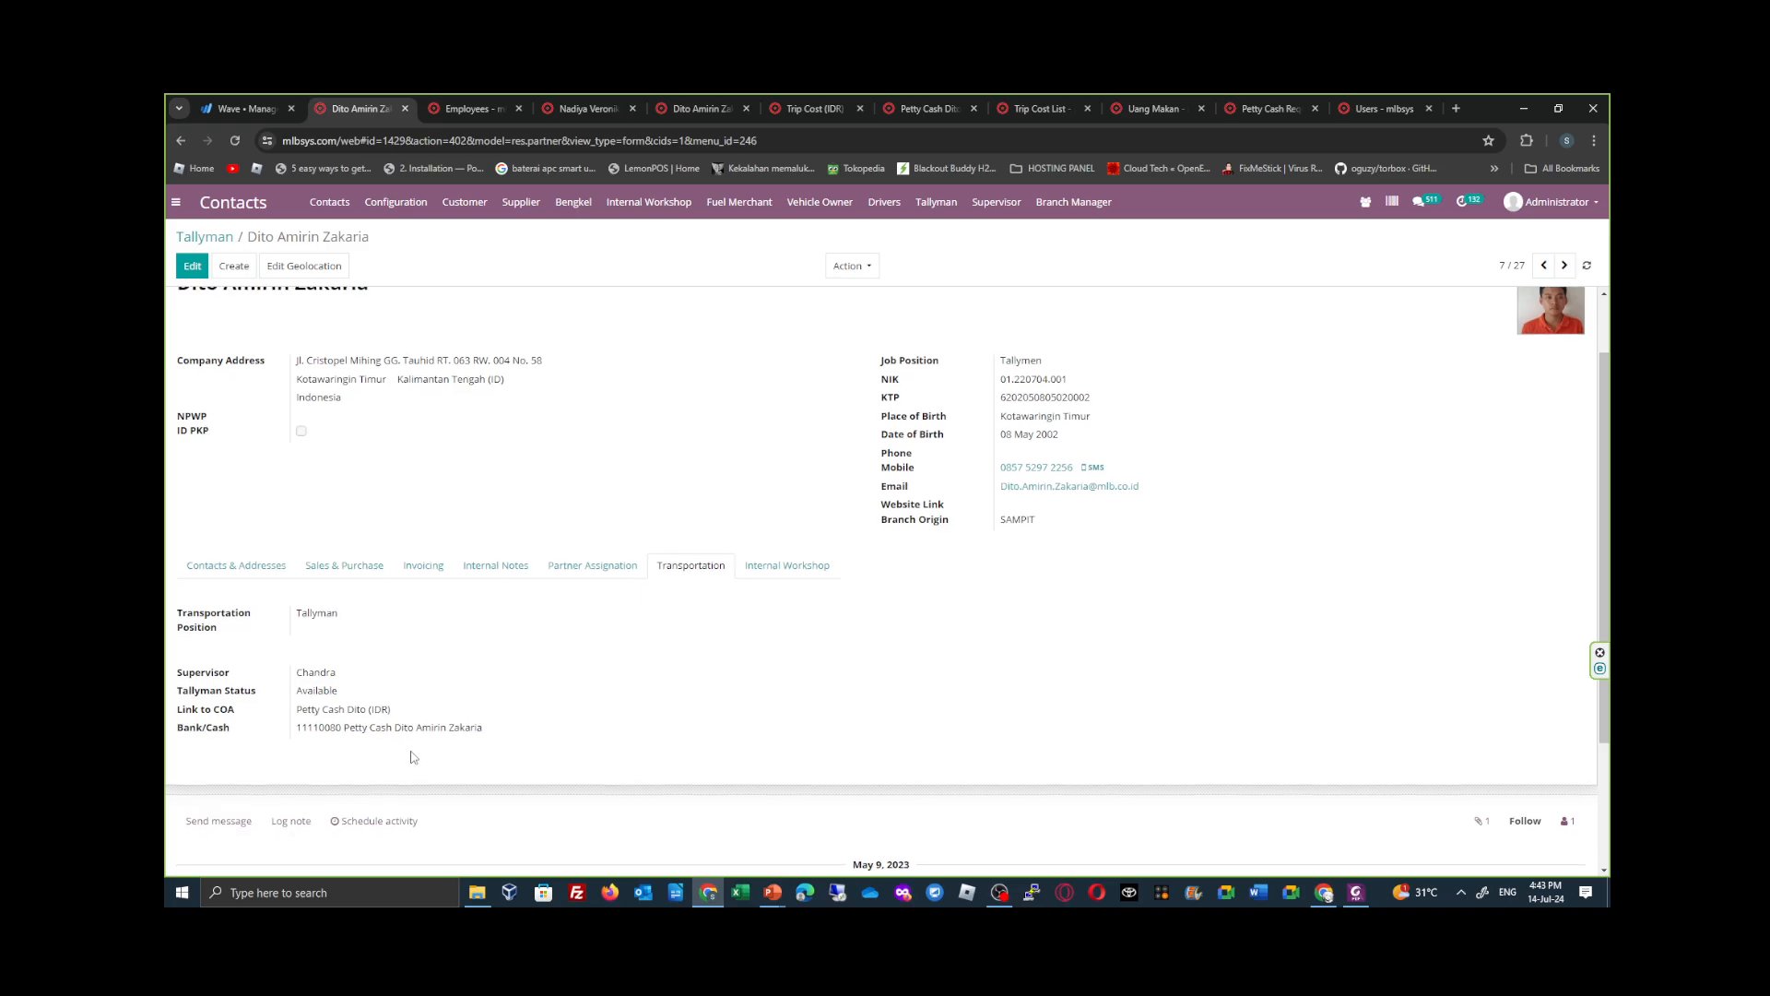
pyautogui.scroll(-1, 390, 737)
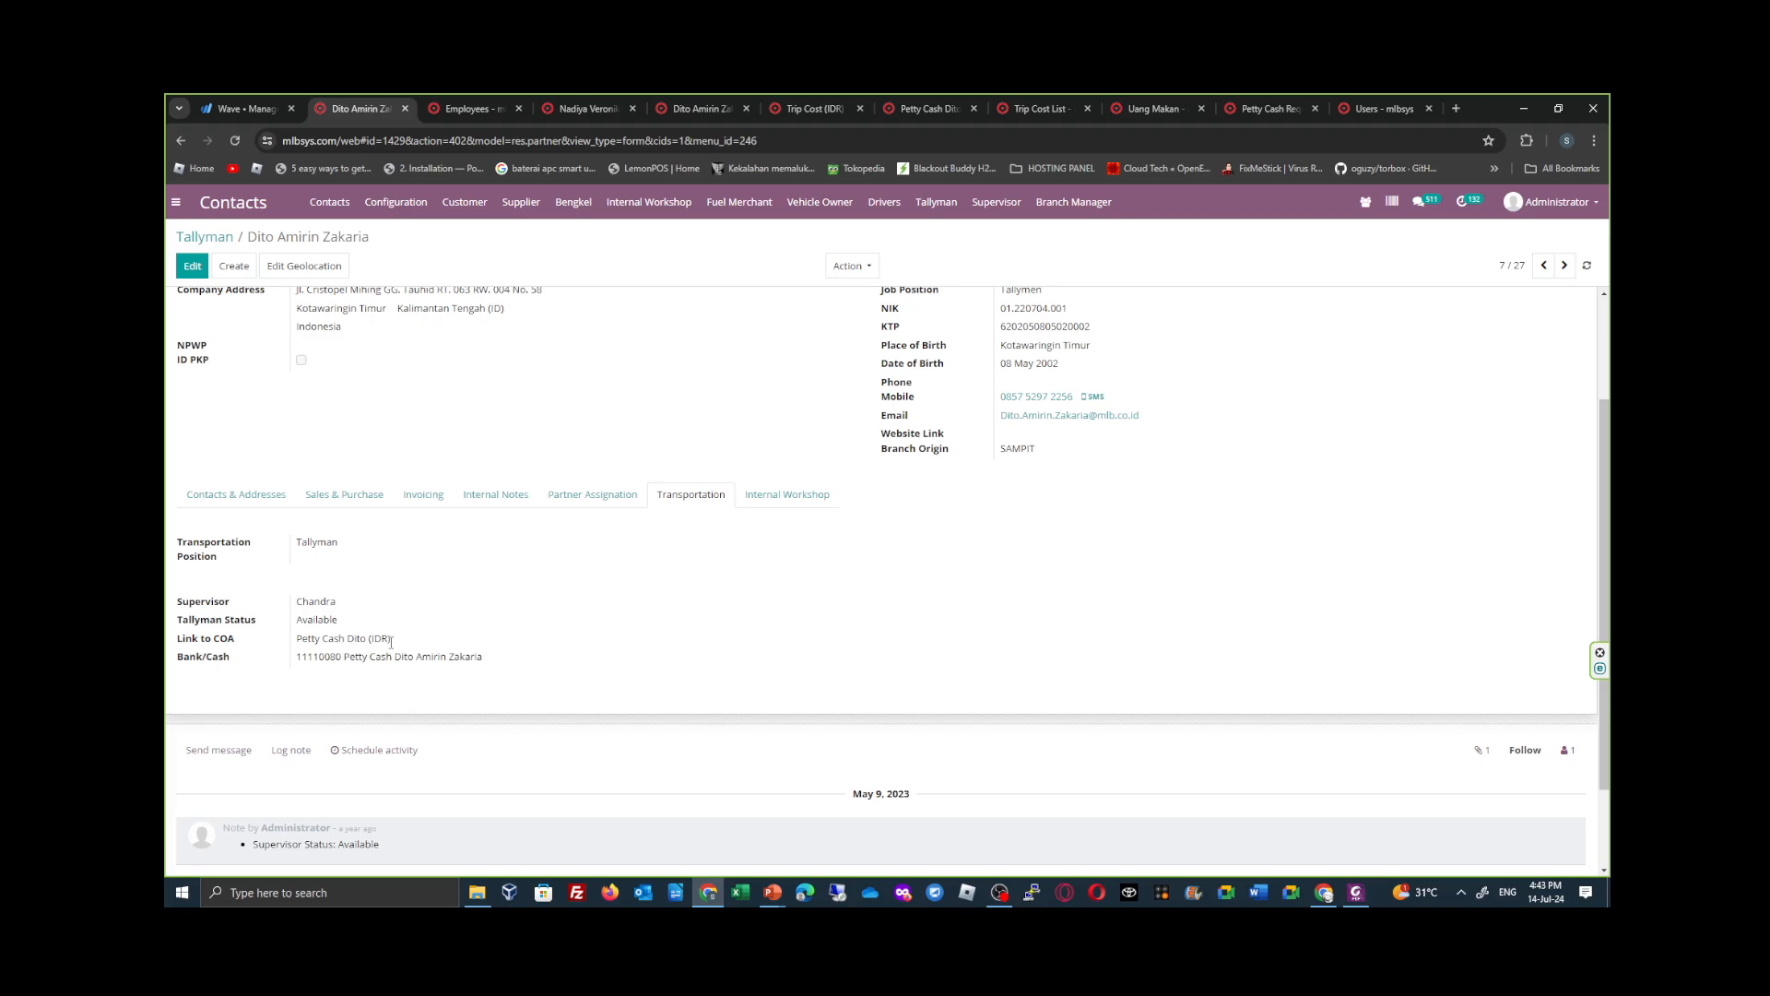
pyautogui.moveTo(298, 657); pyautogui.dragTo(346, 660)
pyautogui.click(333, 660)
pyautogui.click(484, 107)
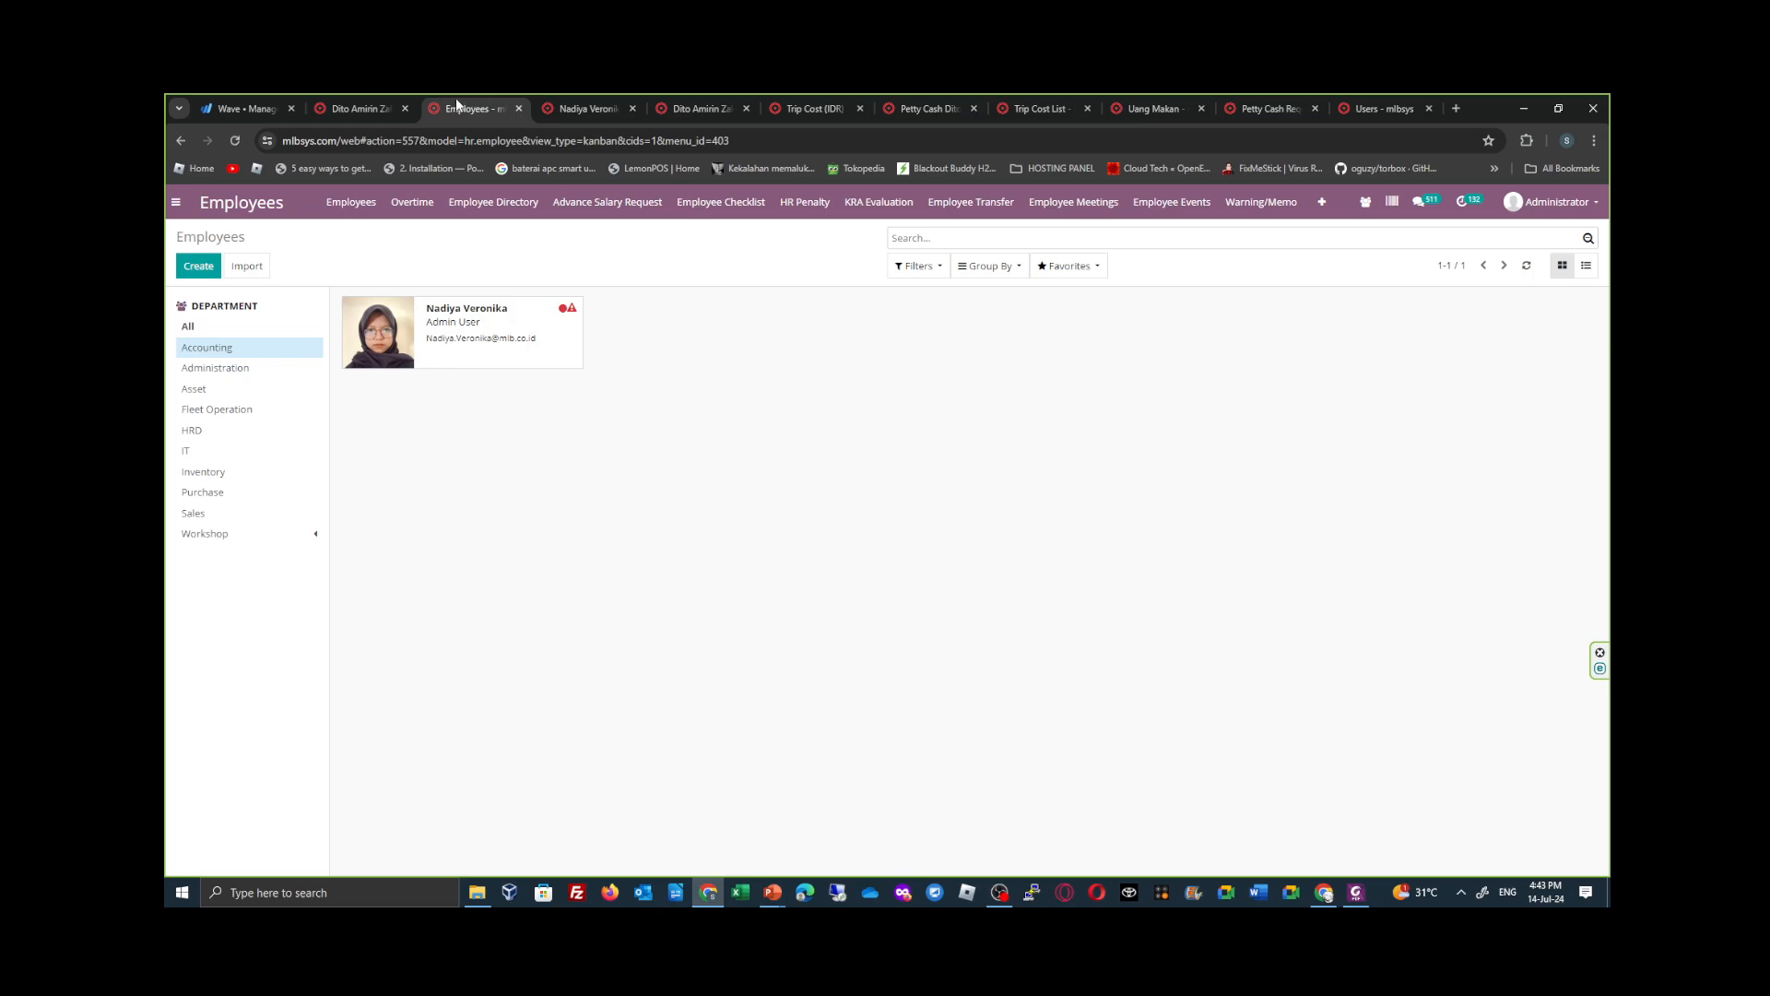
pyautogui.click(353, 107)
pyautogui.scroll(3, 439, 431)
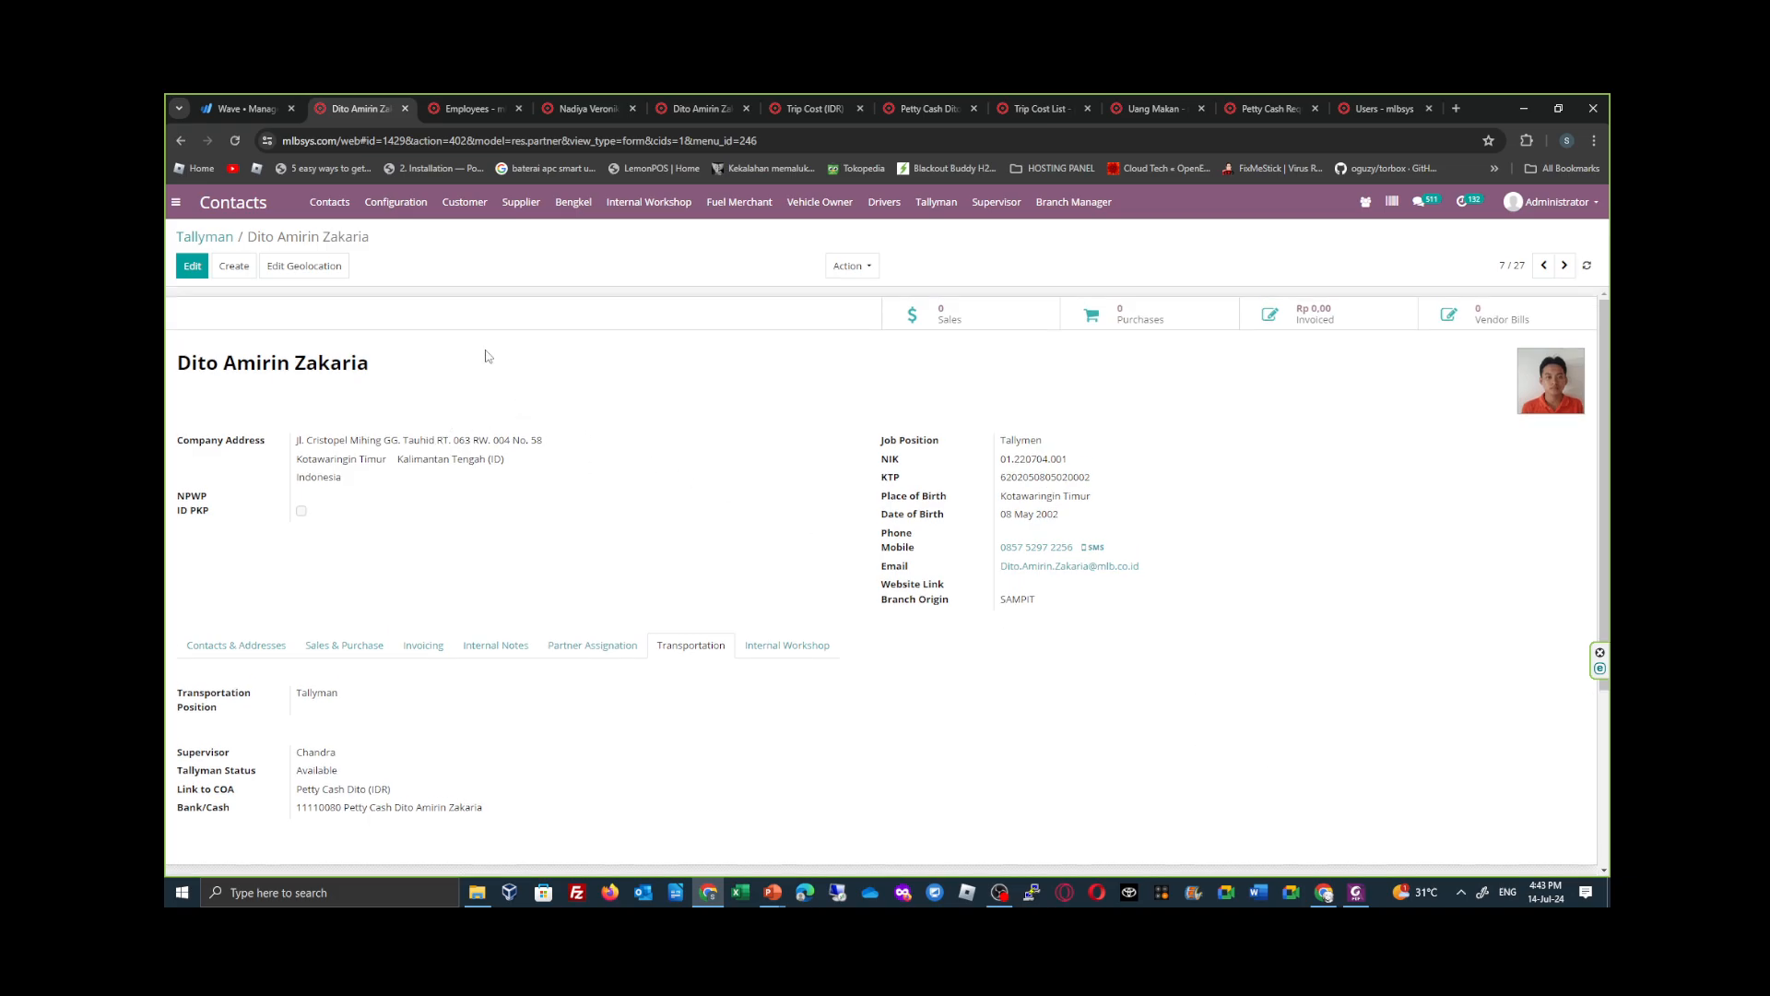
# - Open the Accounting department's admin employee record and review its HR settings, Related User and Petty Cash Manager option
pyautogui.click(454, 109)
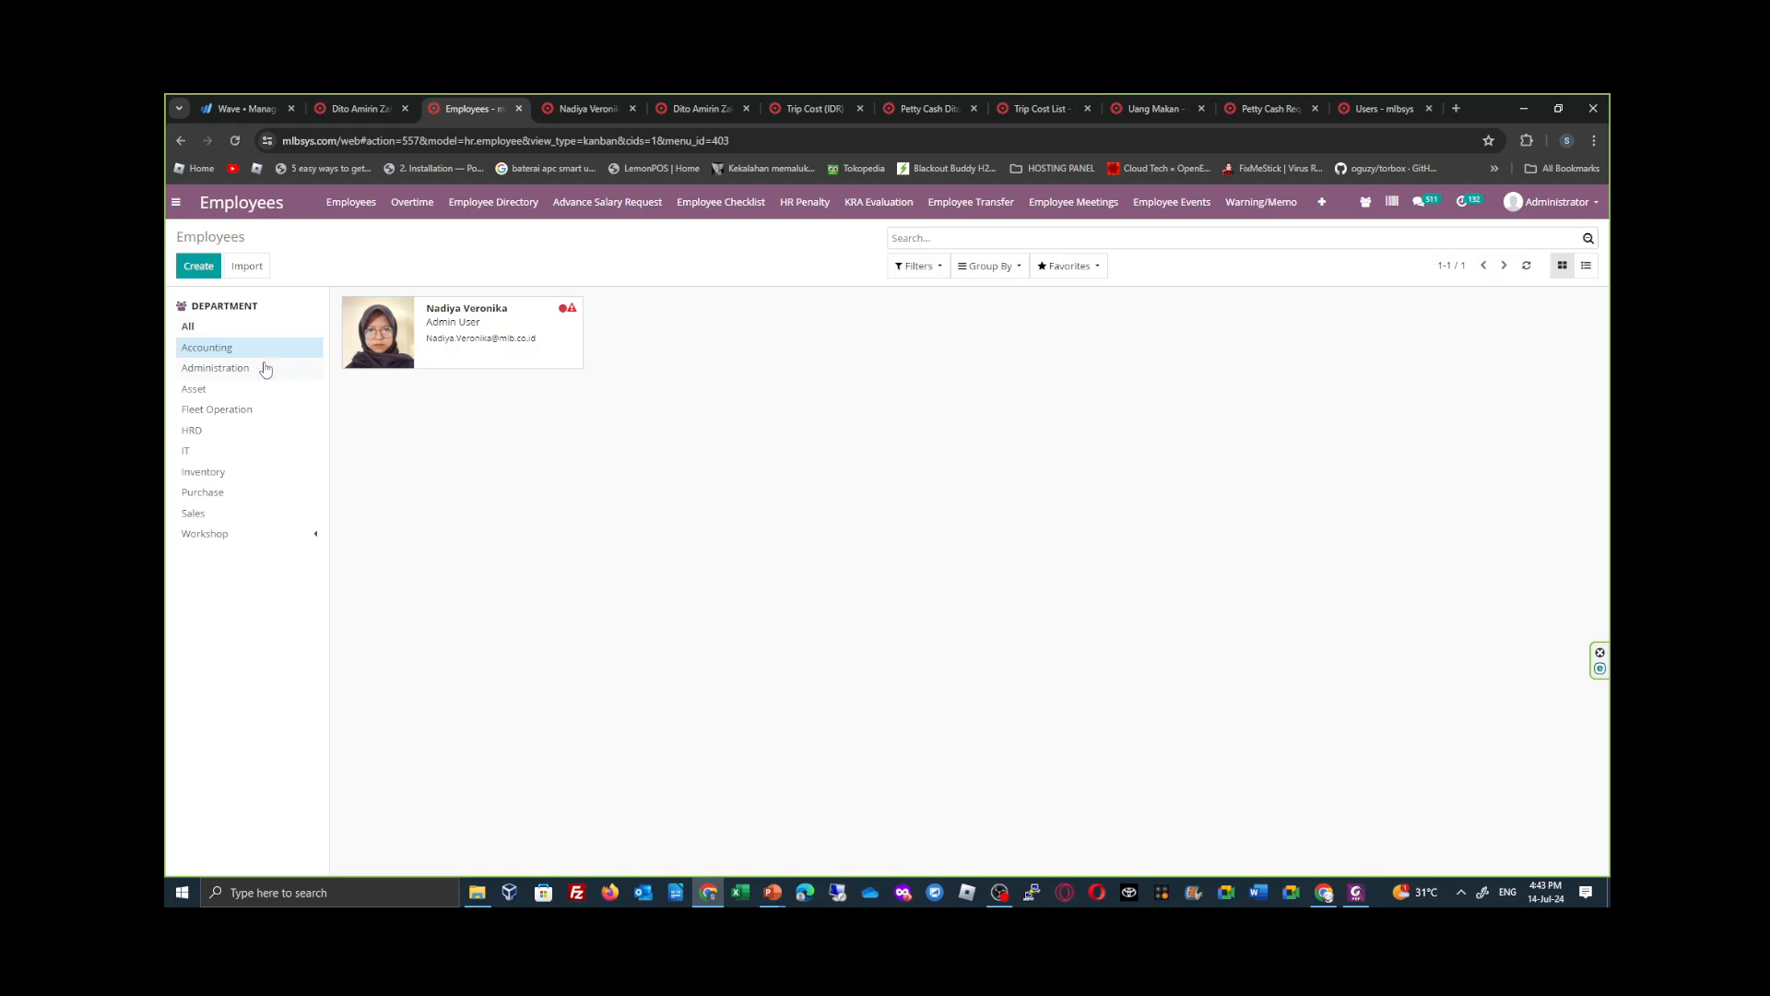
pyautogui.click(498, 340)
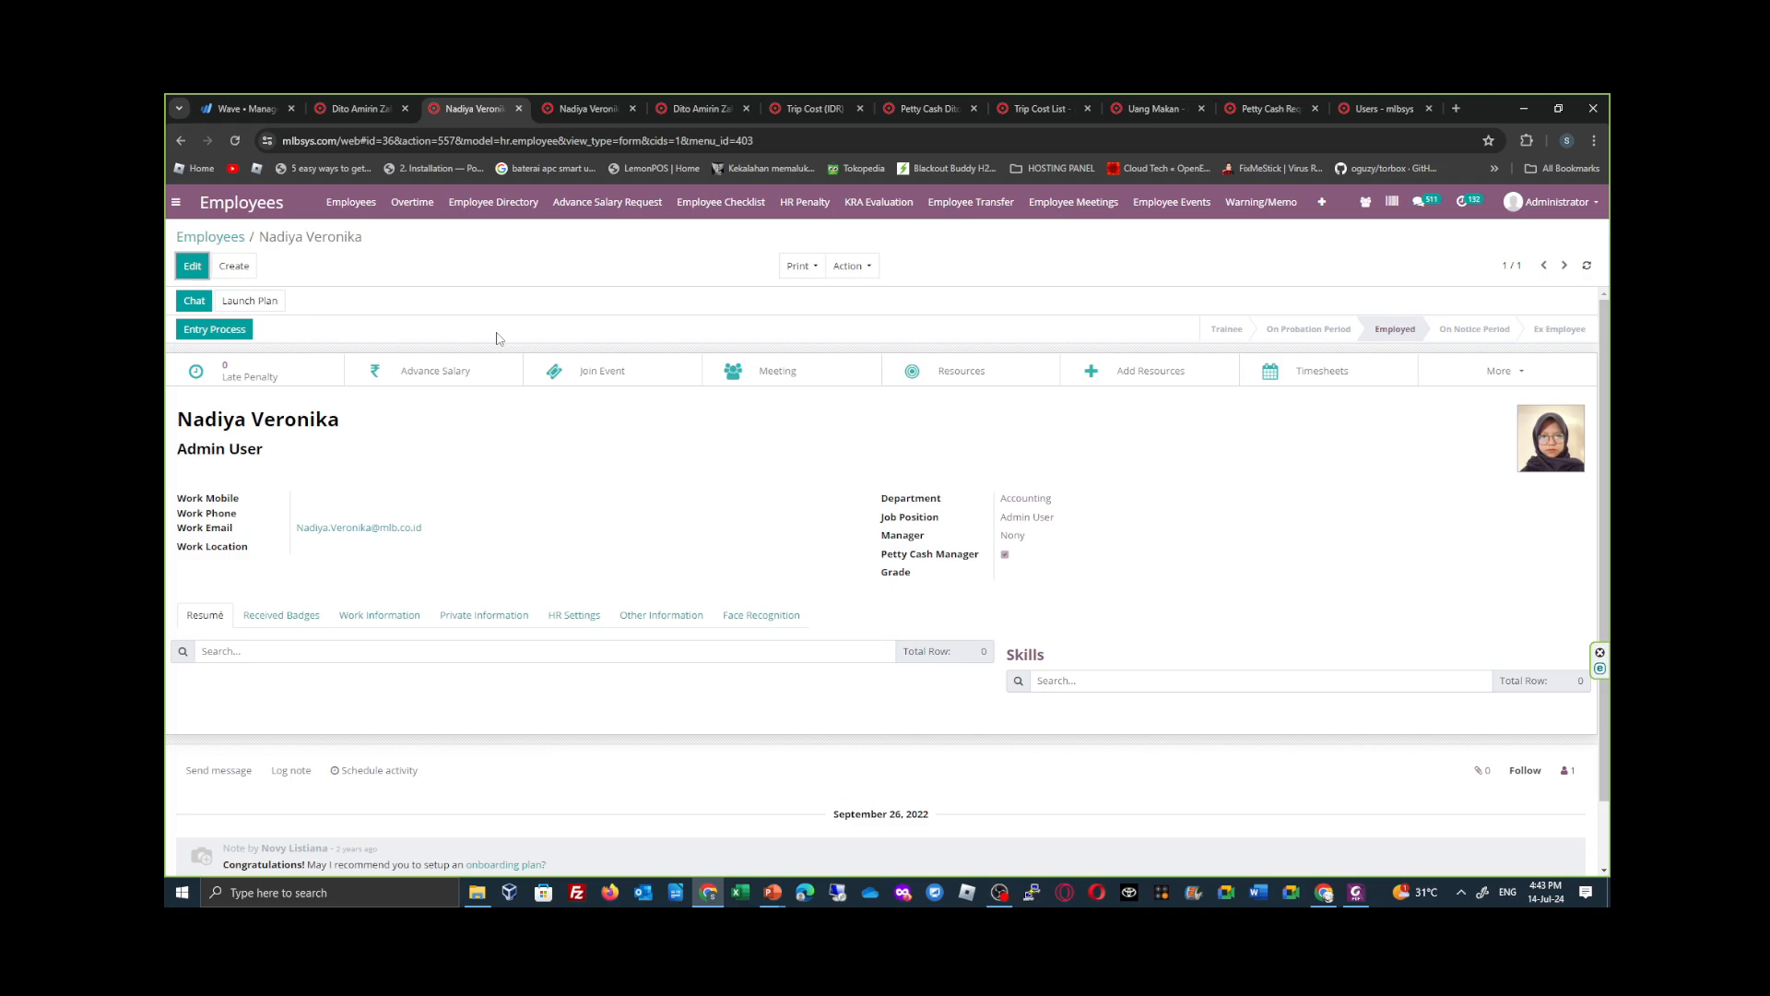
pyautogui.click(579, 618)
pyautogui.scroll(-1, 616, 612)
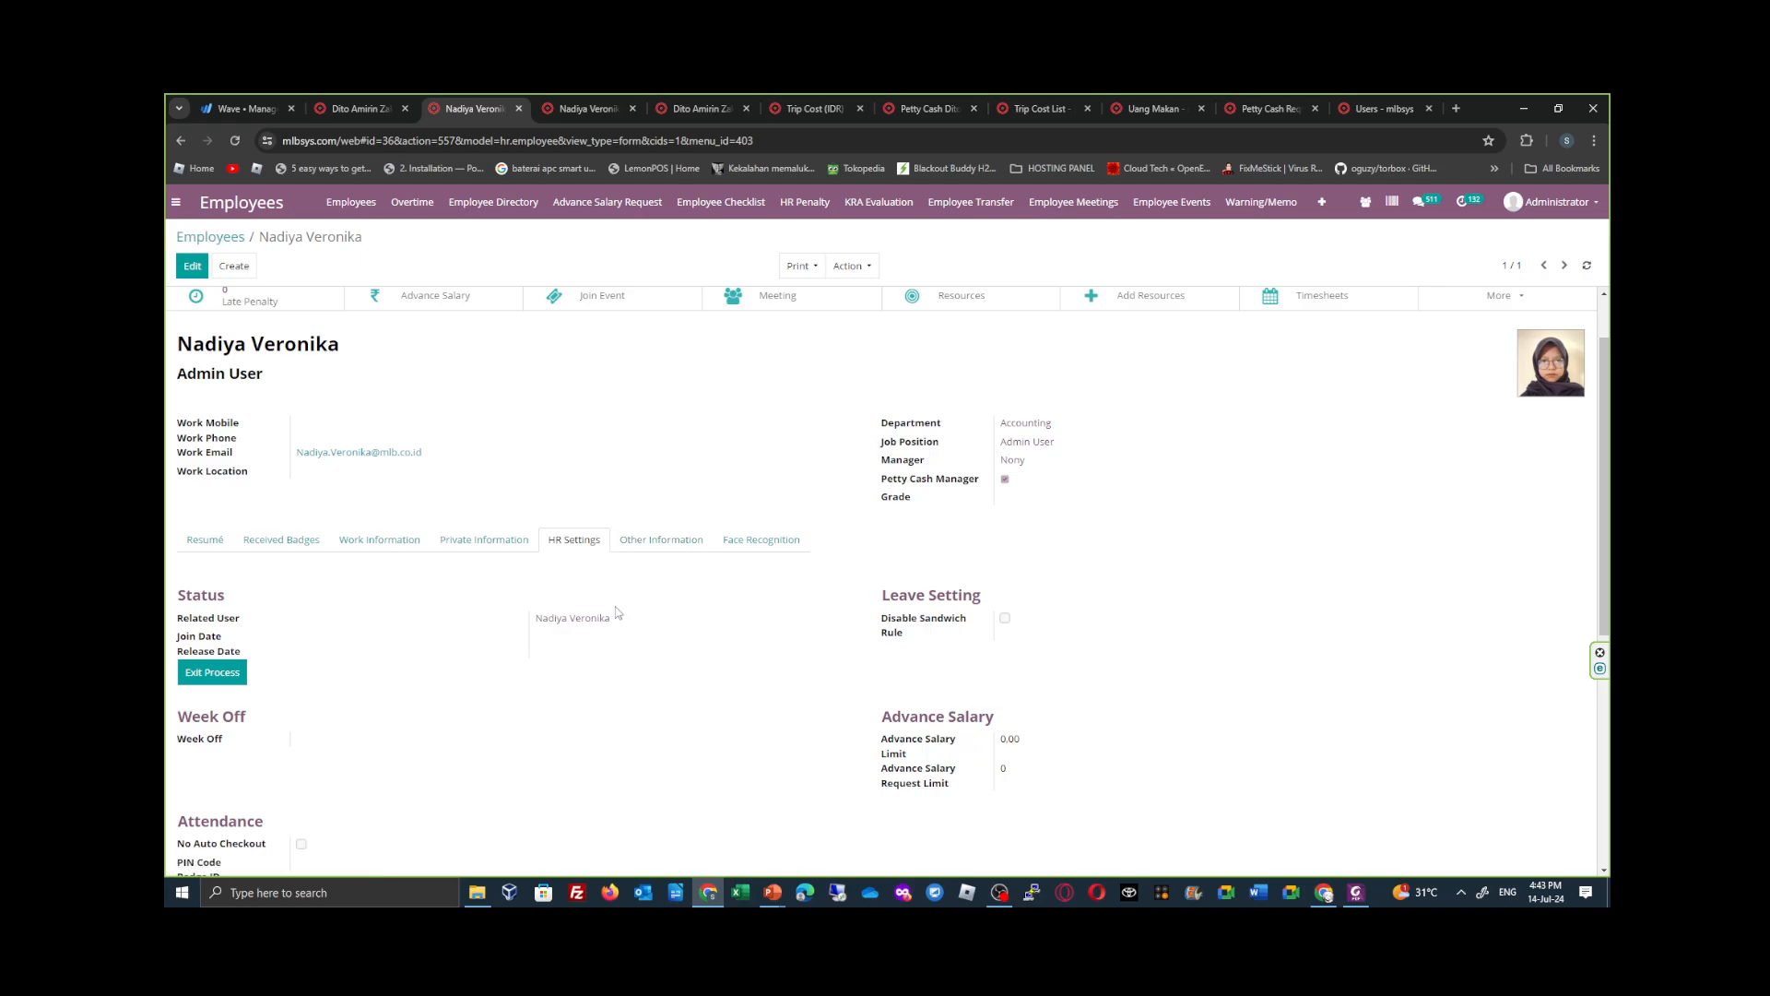
pyautogui.scroll(-2, 616, 613)
pyautogui.scroll(-2, 618, 613)
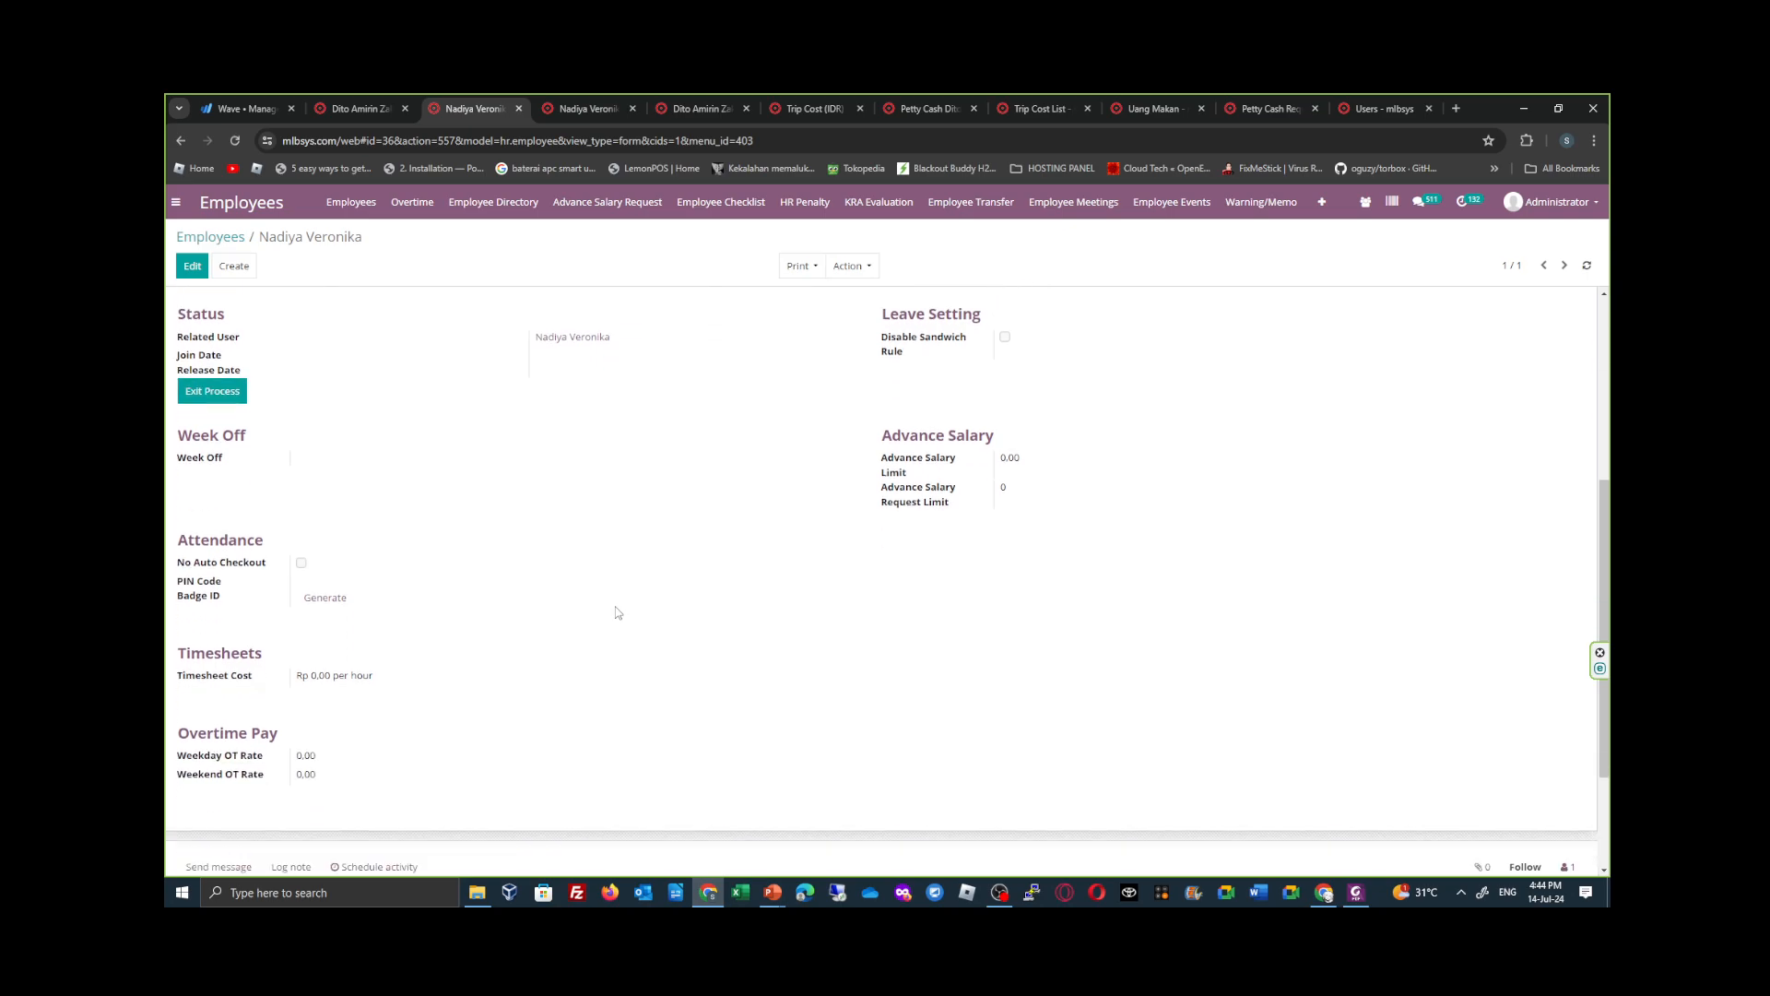
pyautogui.scroll(4, 618, 612)
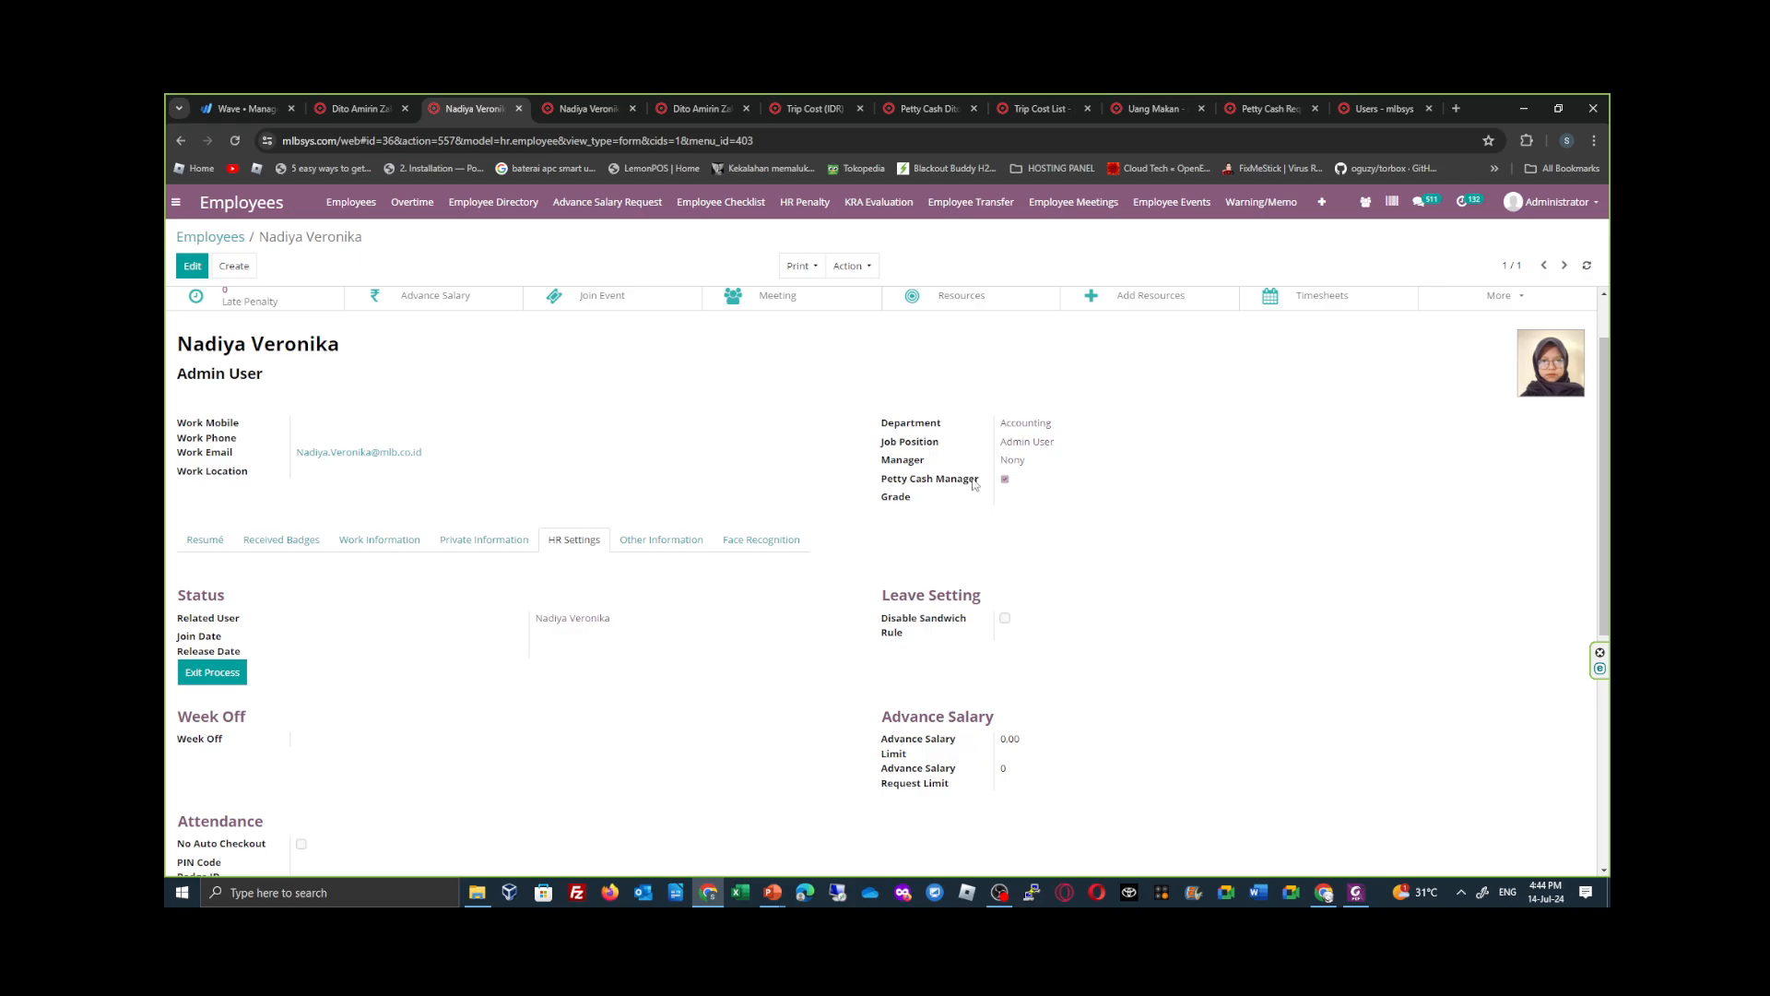
# - Consult the petty cash role flowchart in Foxit PhantomPDF and compare it with the tallyman's contact and the accounting employee record
pyautogui.click(376, 110)
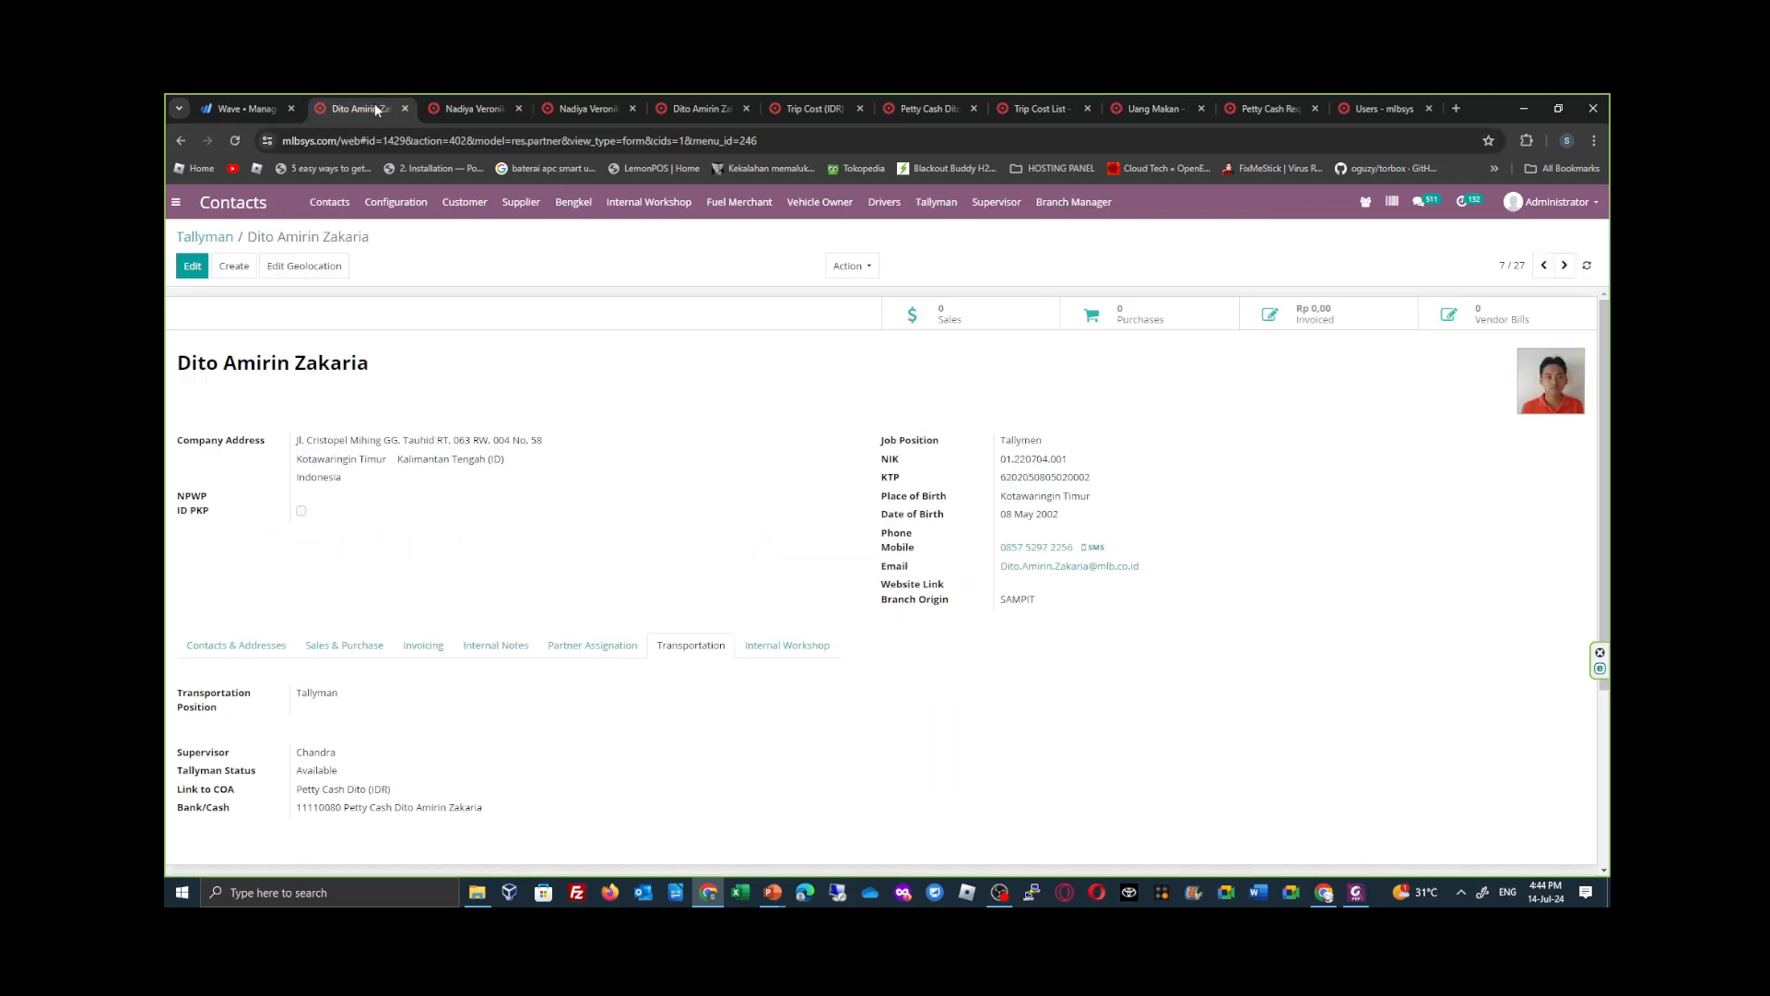
pyautogui.click(433, 109)
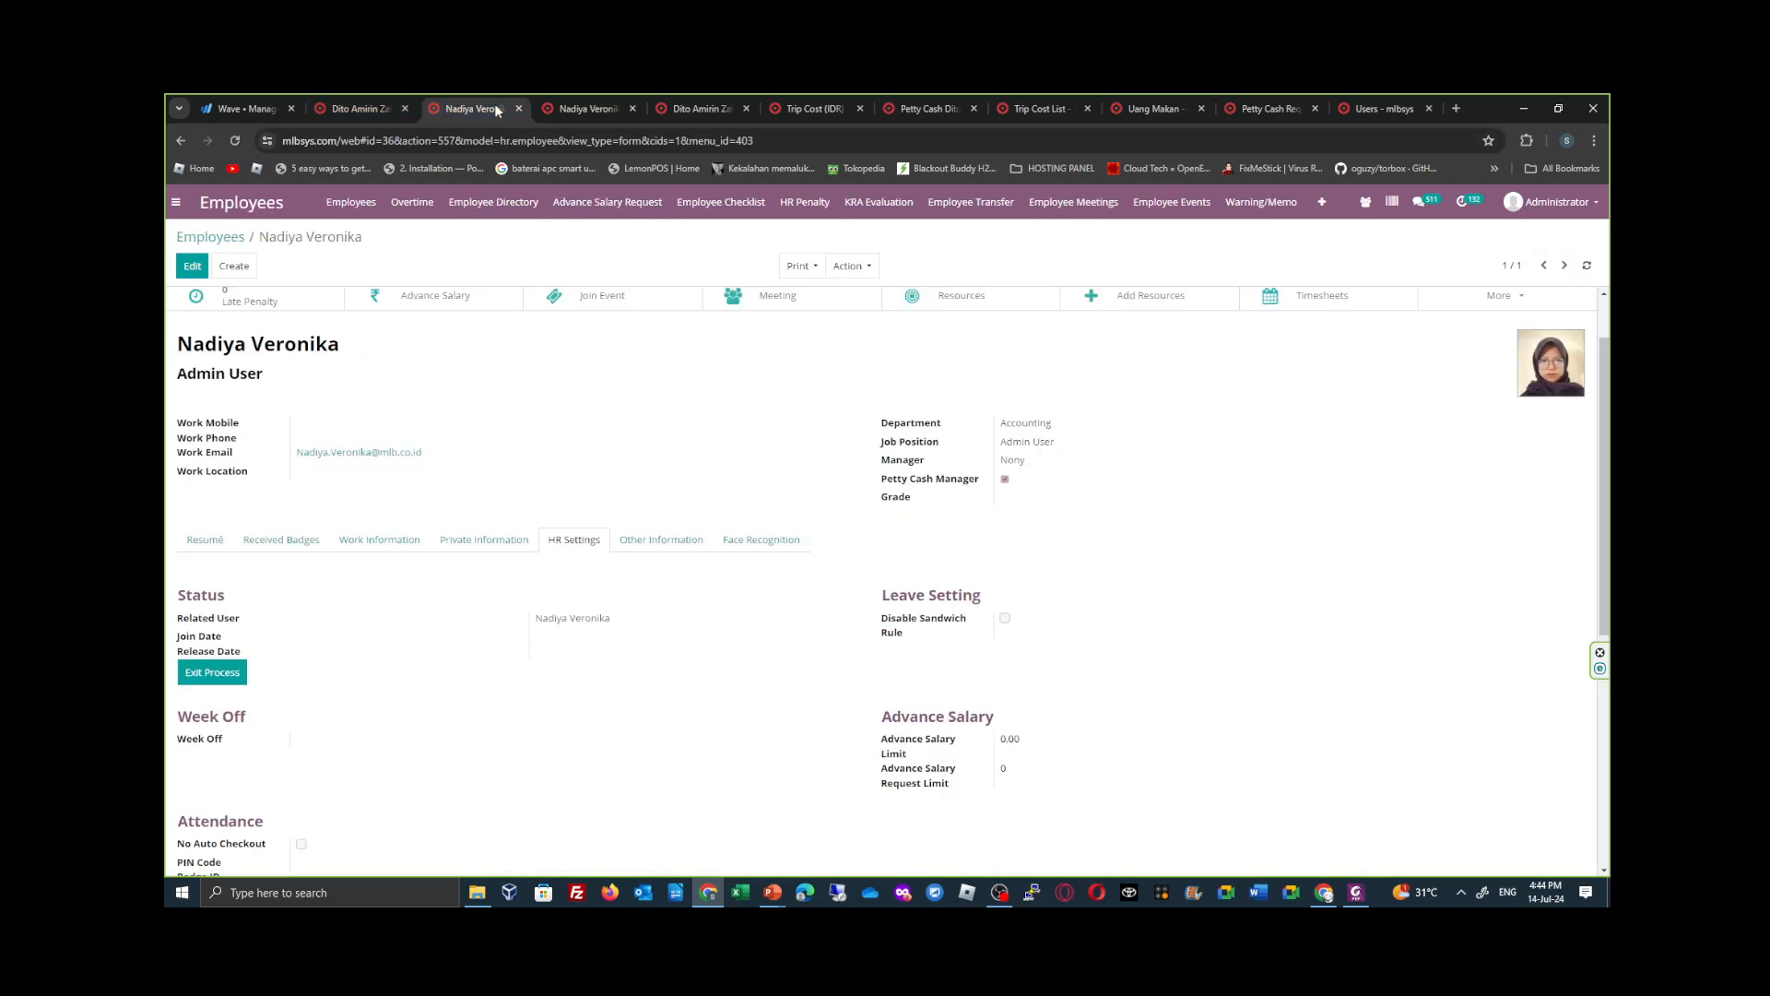
pyautogui.click(1355, 892)
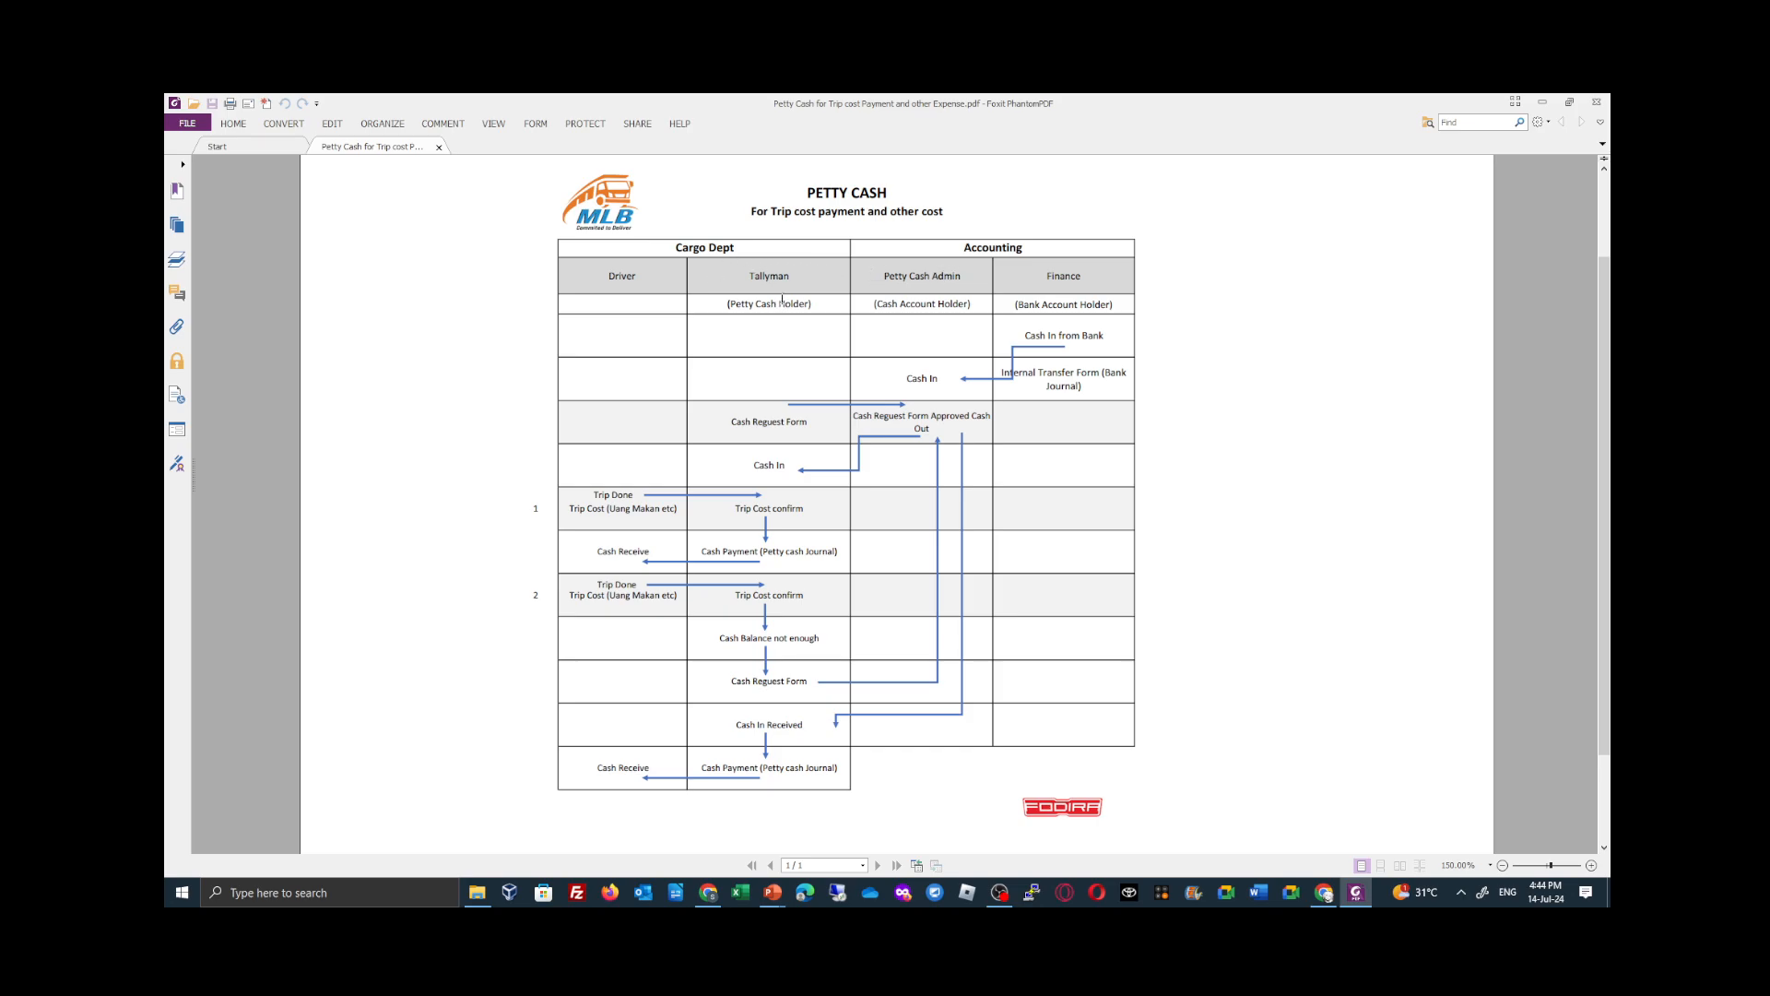
pyautogui.click(1542, 103)
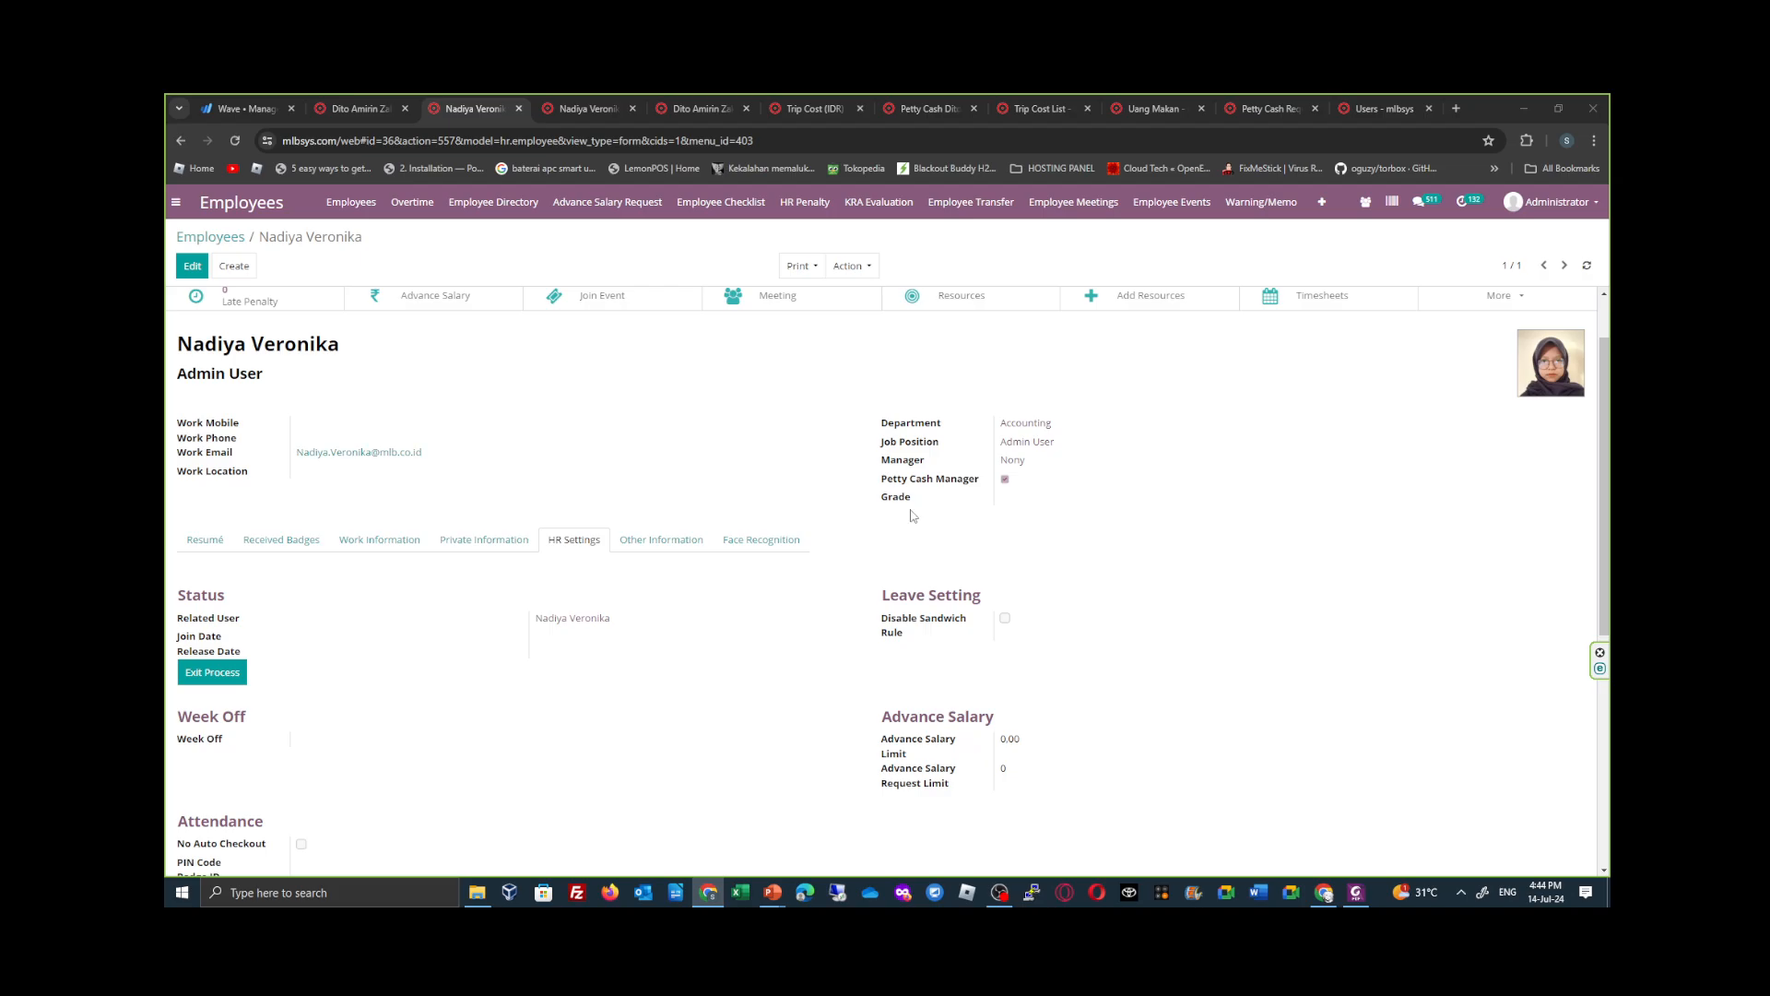
pyautogui.click(1355, 891)
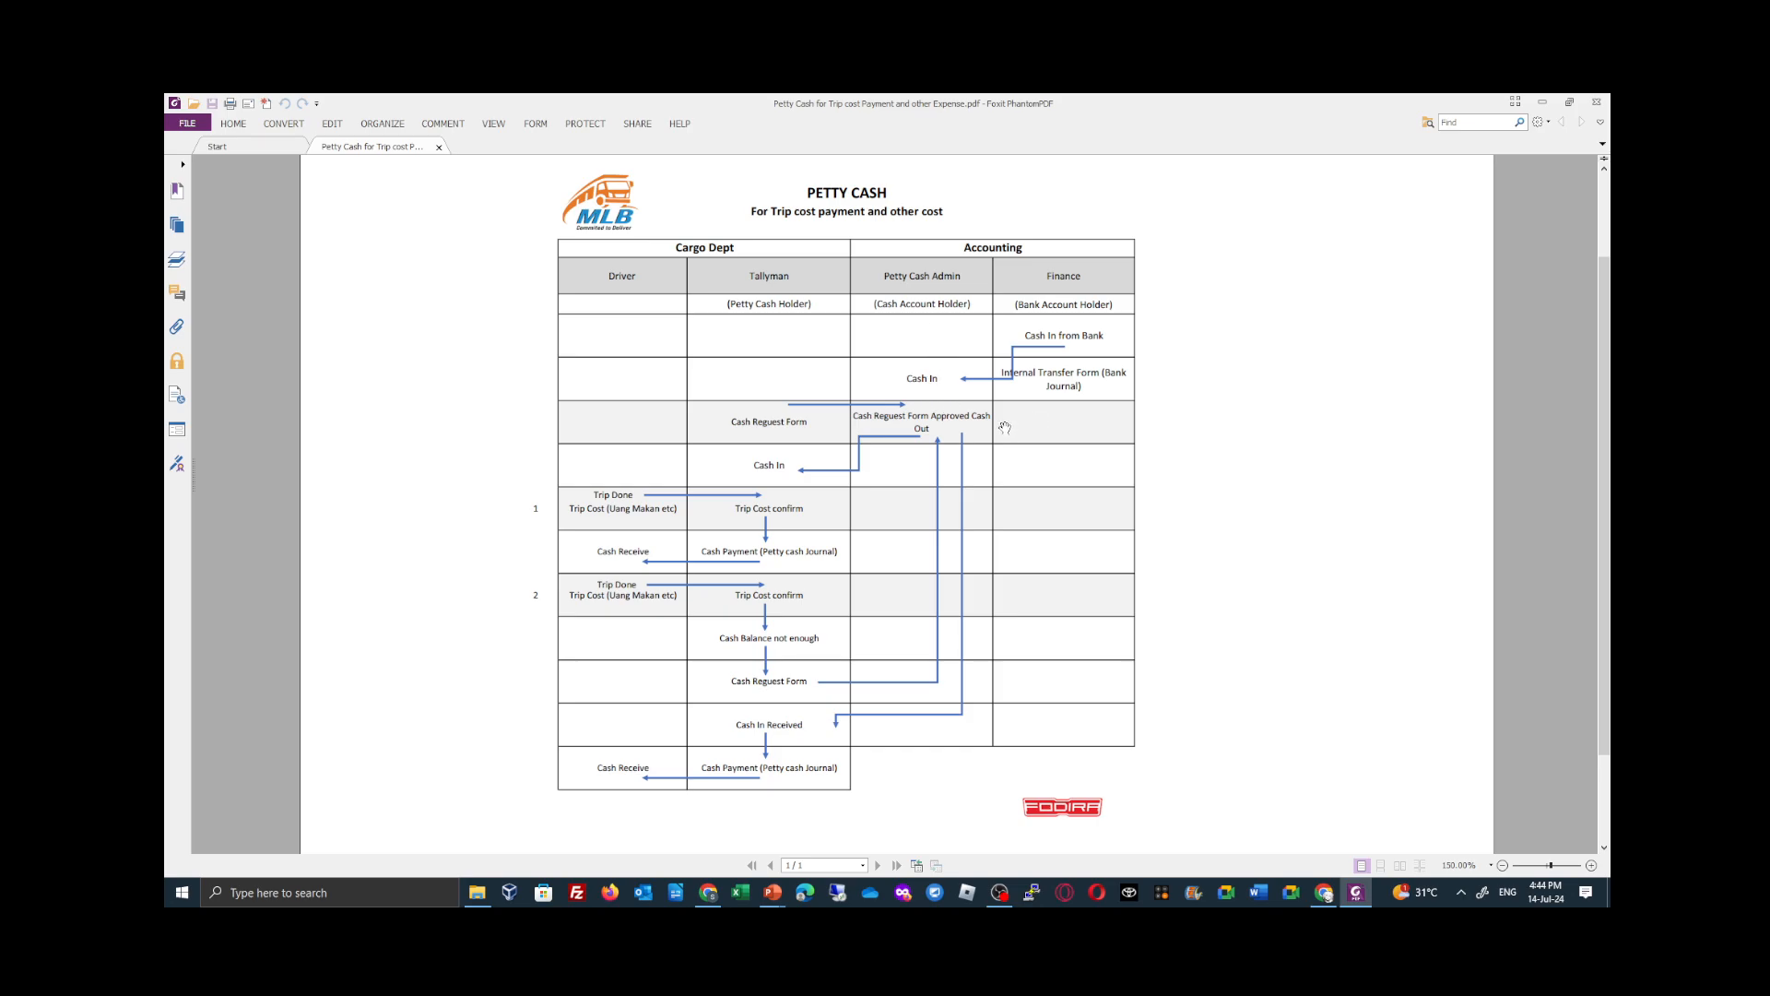
pyautogui.click(1542, 102)
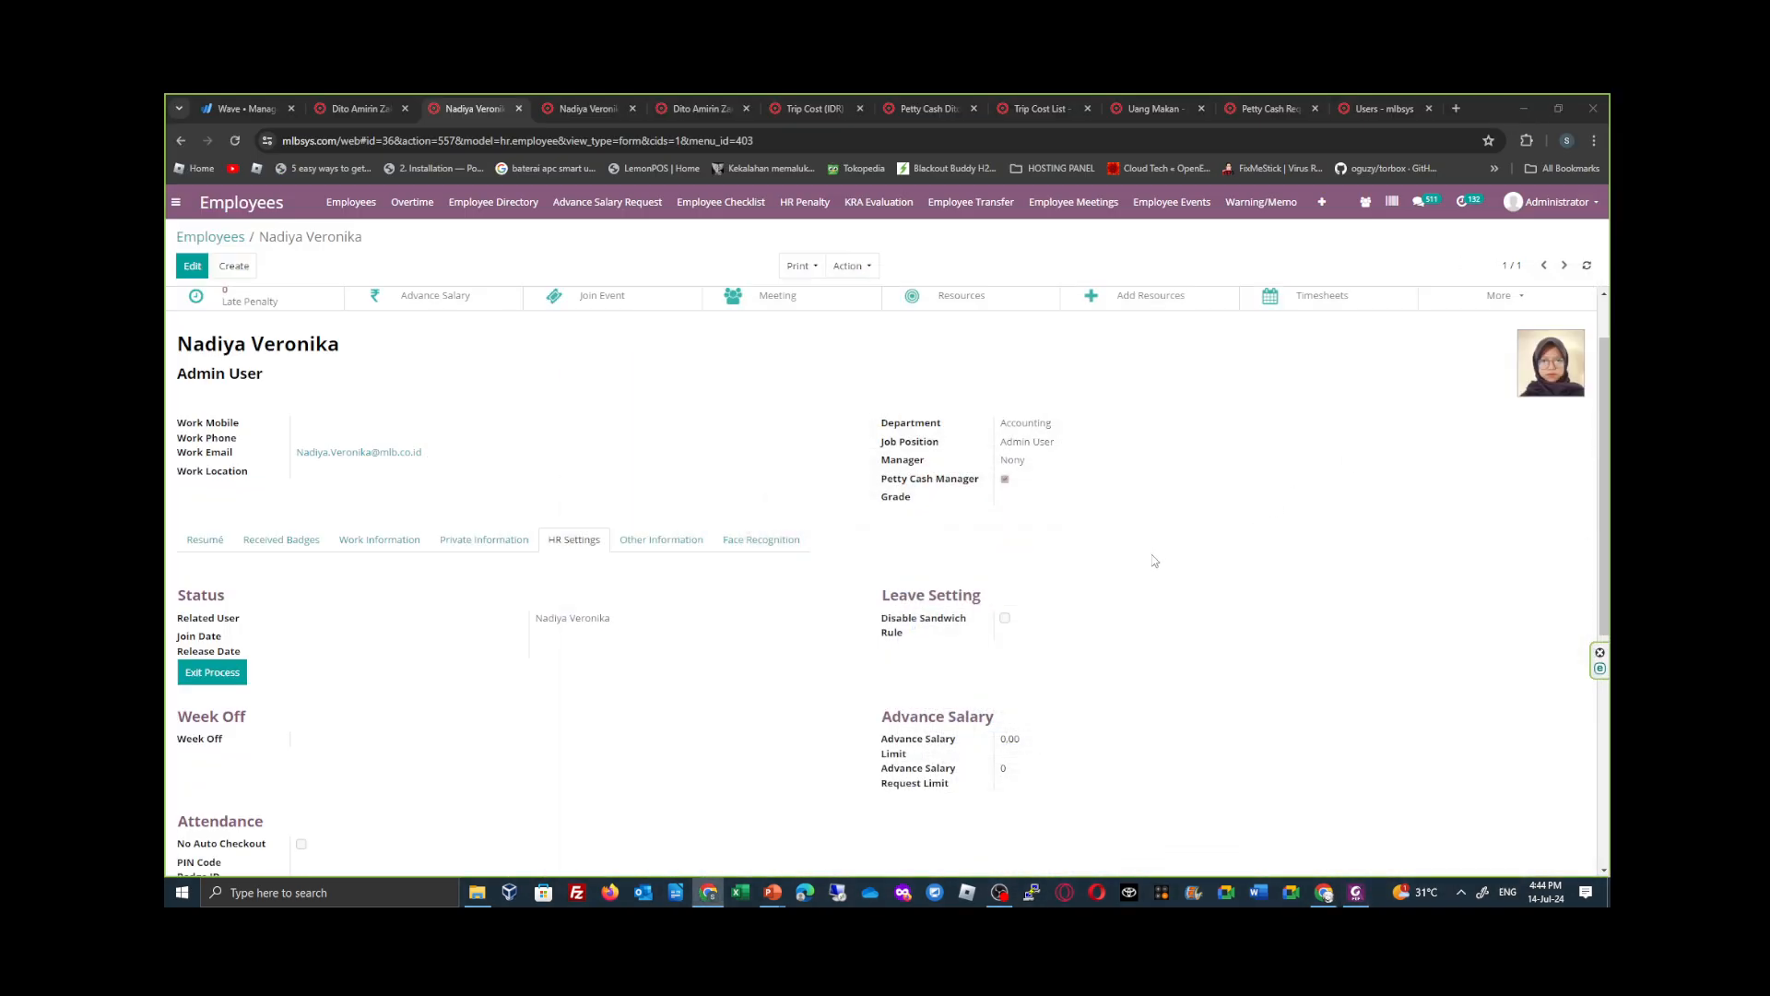
# - Check the Petty Cash access right on the user accounts of the petty cash manager and the tallyman
pyautogui.click(595, 108)
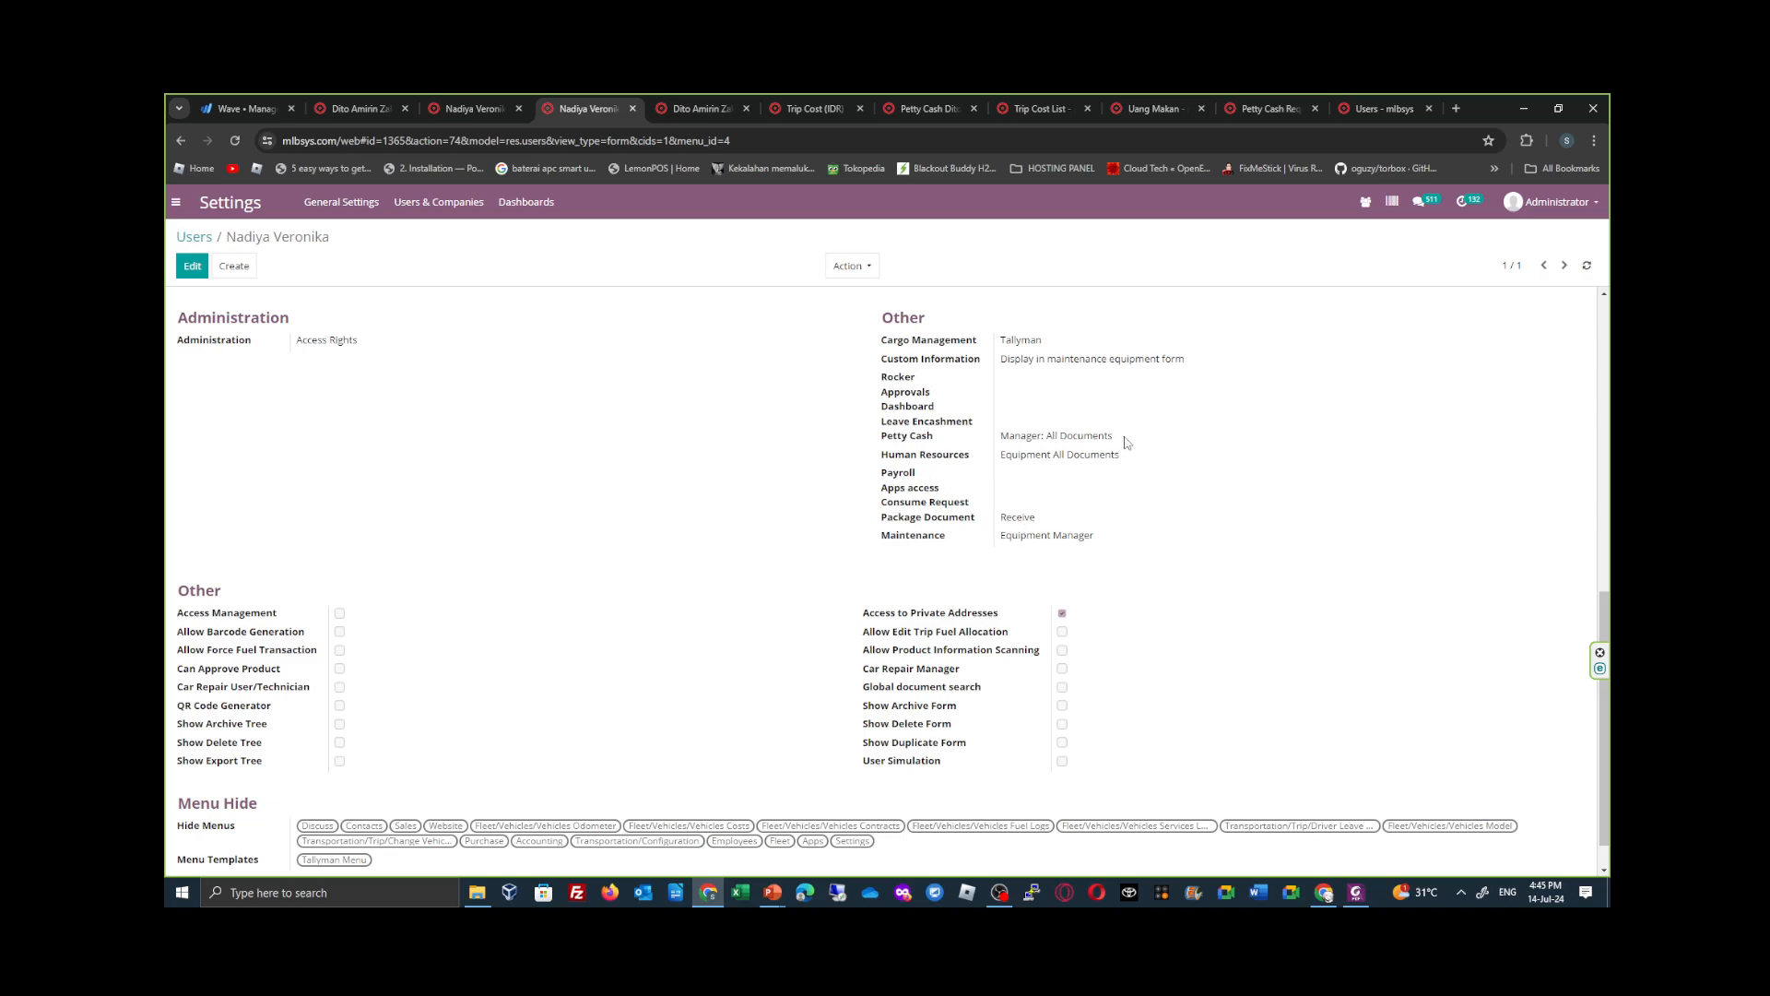
pyautogui.moveTo(1125, 444); pyautogui.dragTo(994, 445)
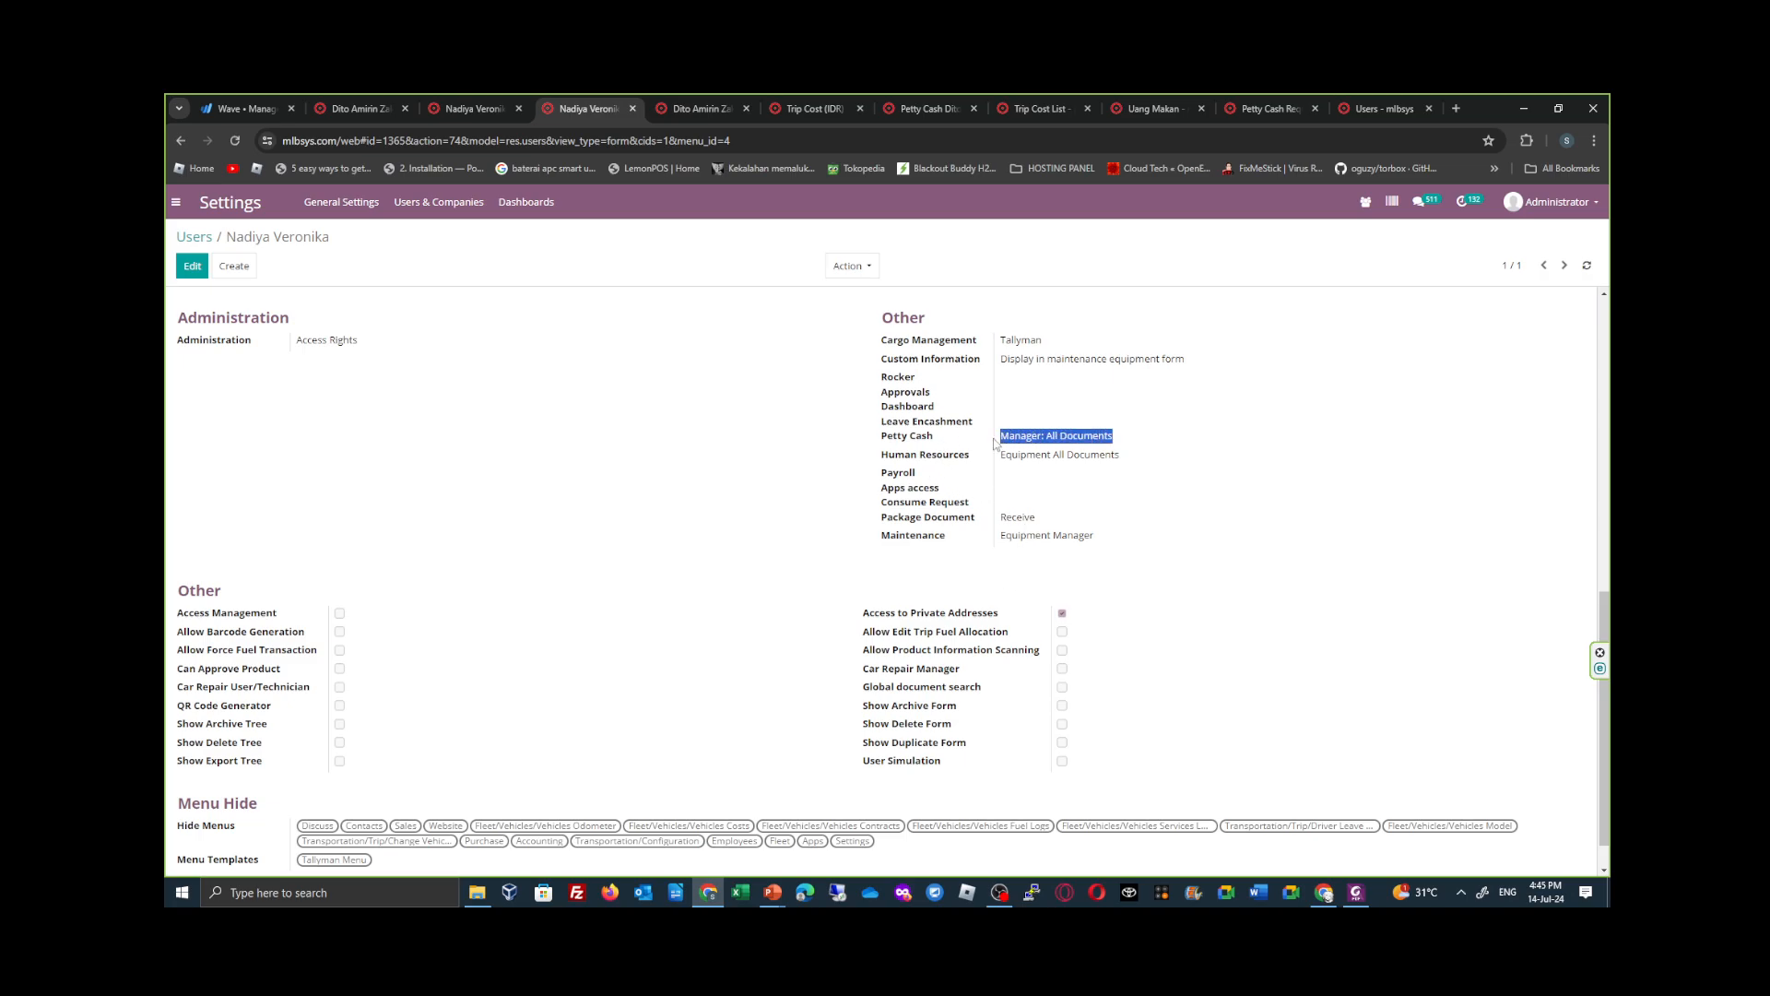
pyautogui.click(696, 108)
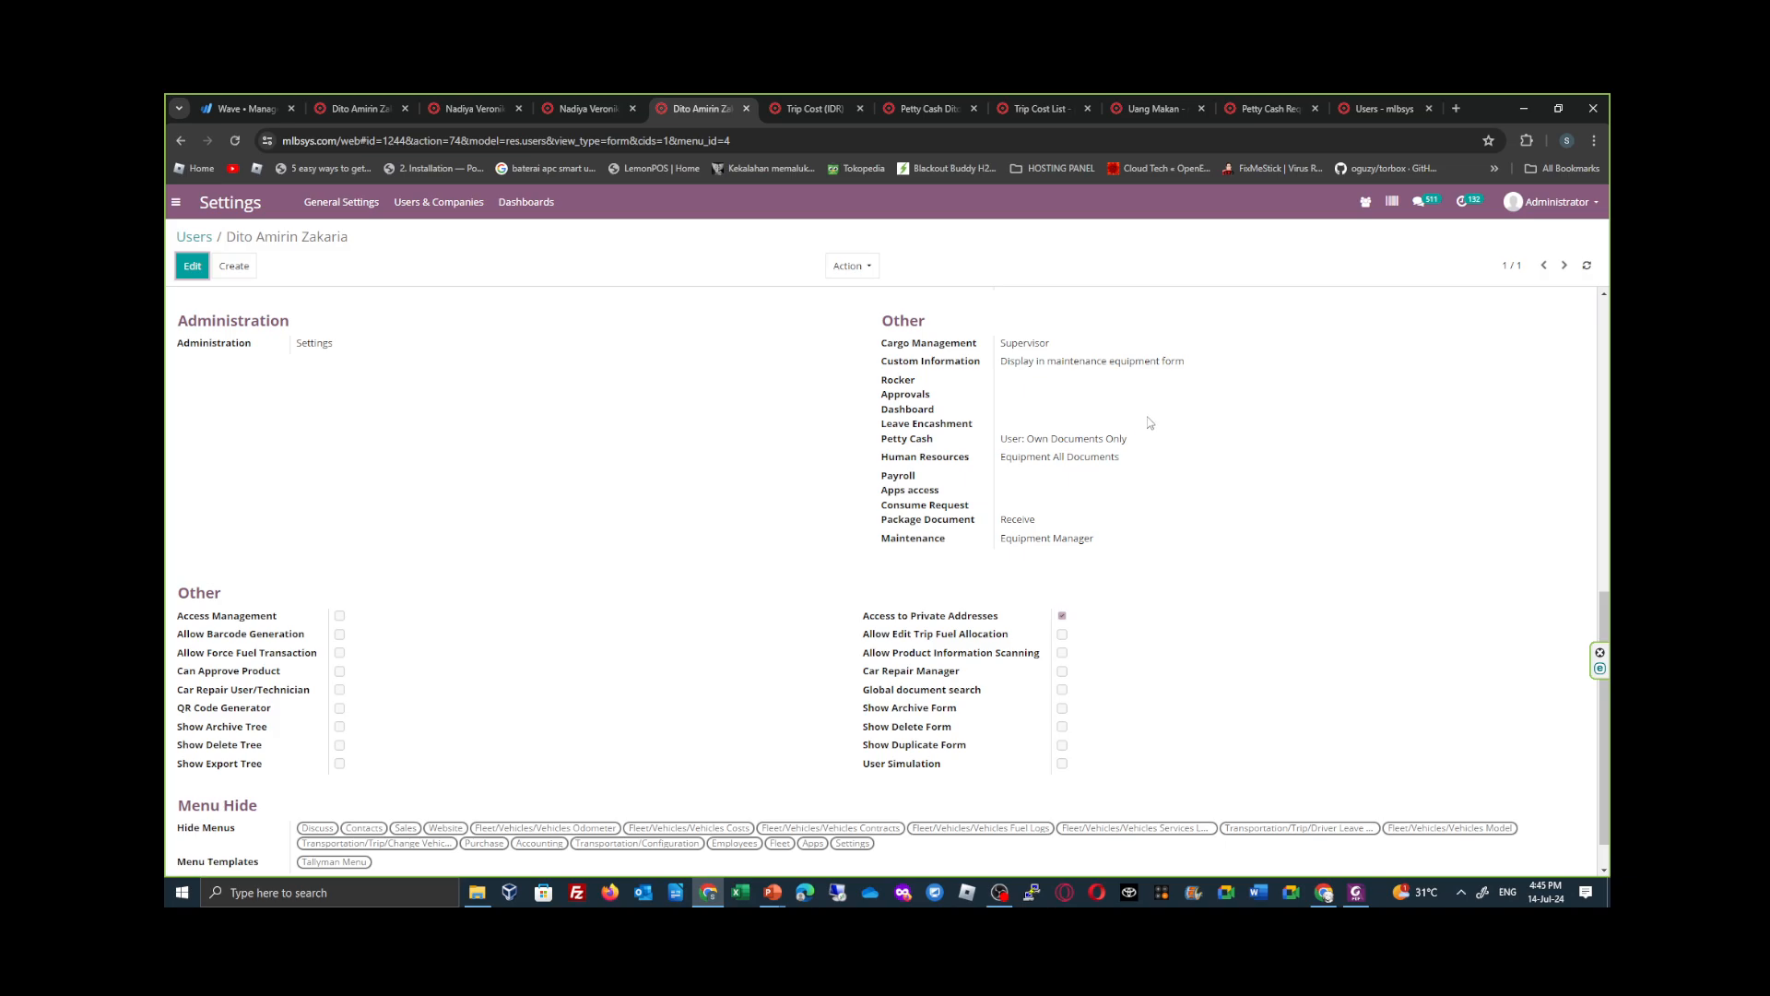
# - Open the tallyman's petty cash journal from the Journals list and review its advanced settings and journal entry accounts
pyautogui.click(964, 110)
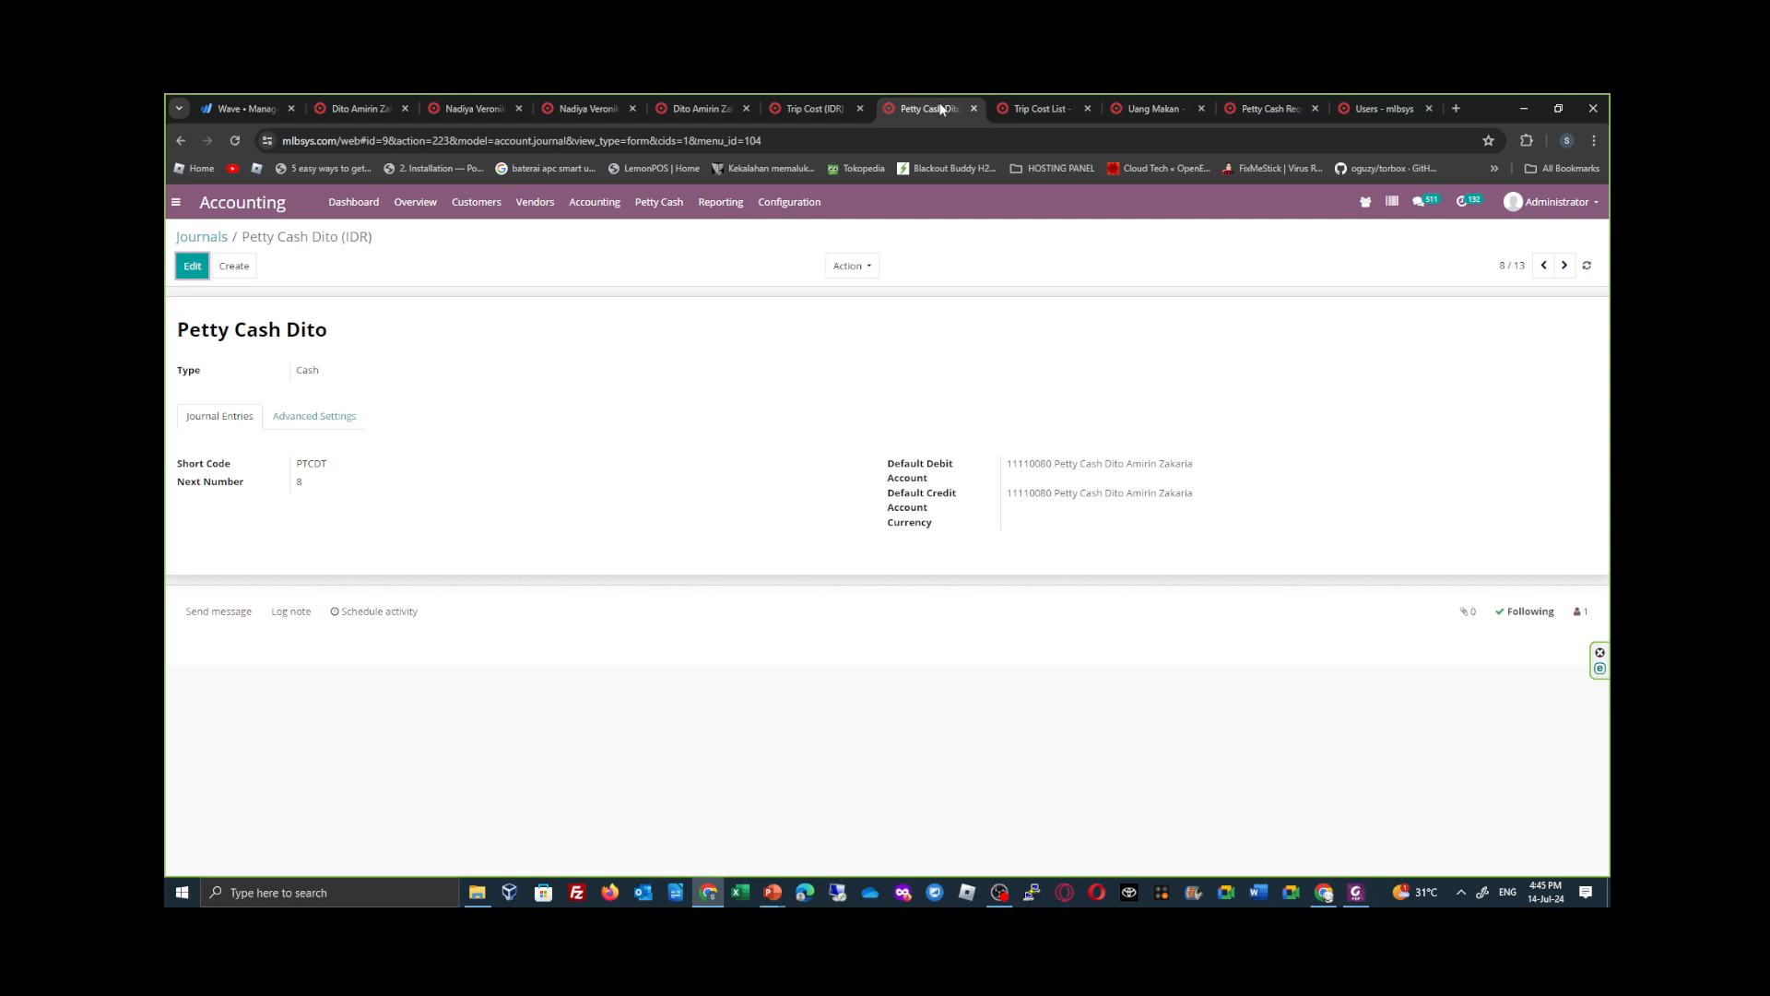
pyautogui.click(797, 205)
pyautogui.click(202, 237)
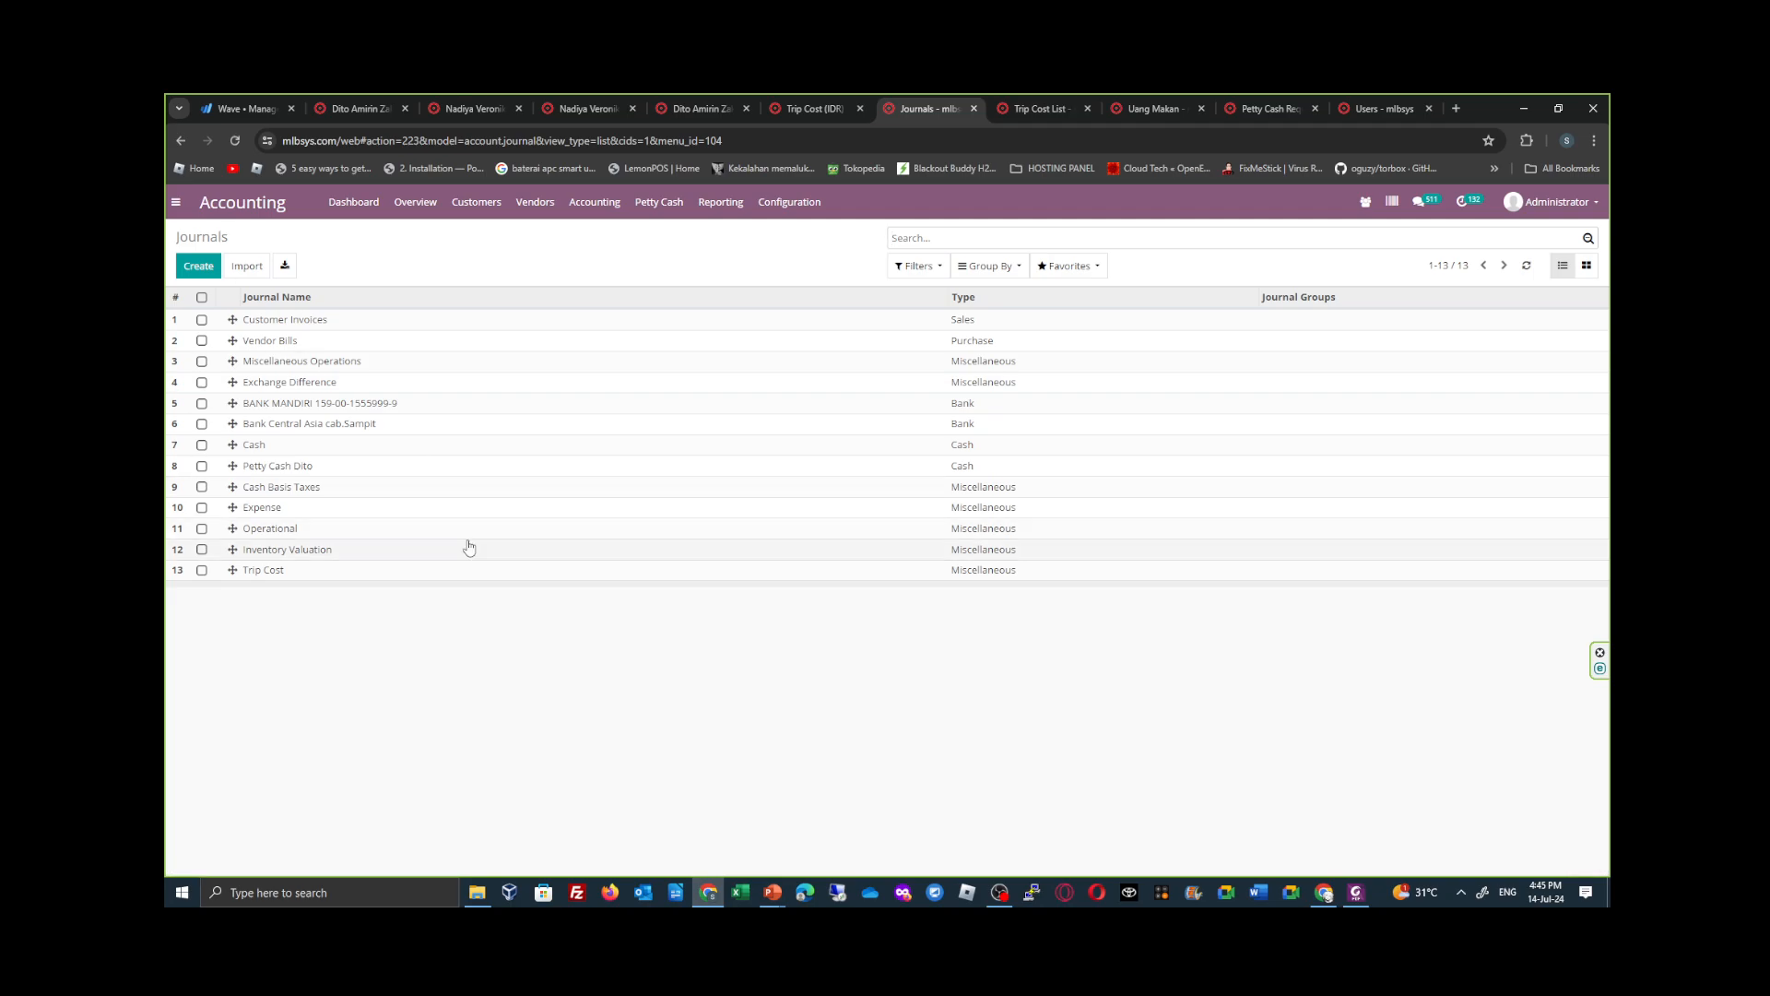
pyautogui.click(417, 474)
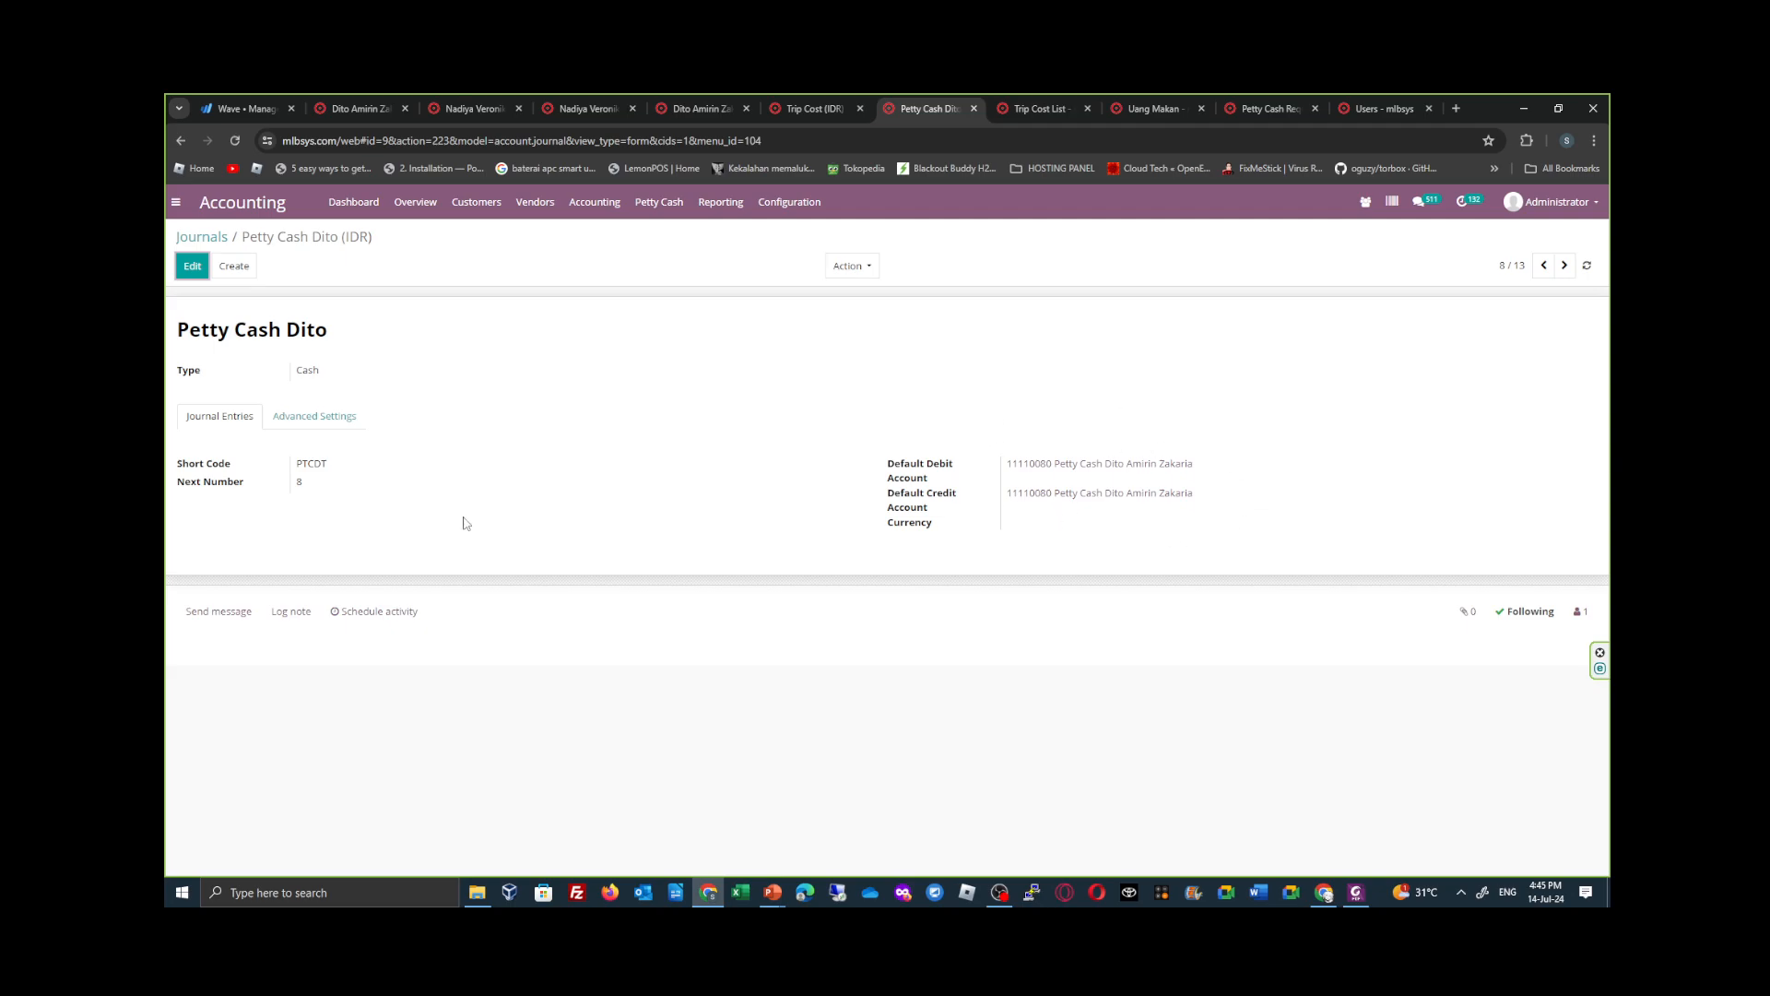
pyautogui.click(324, 417)
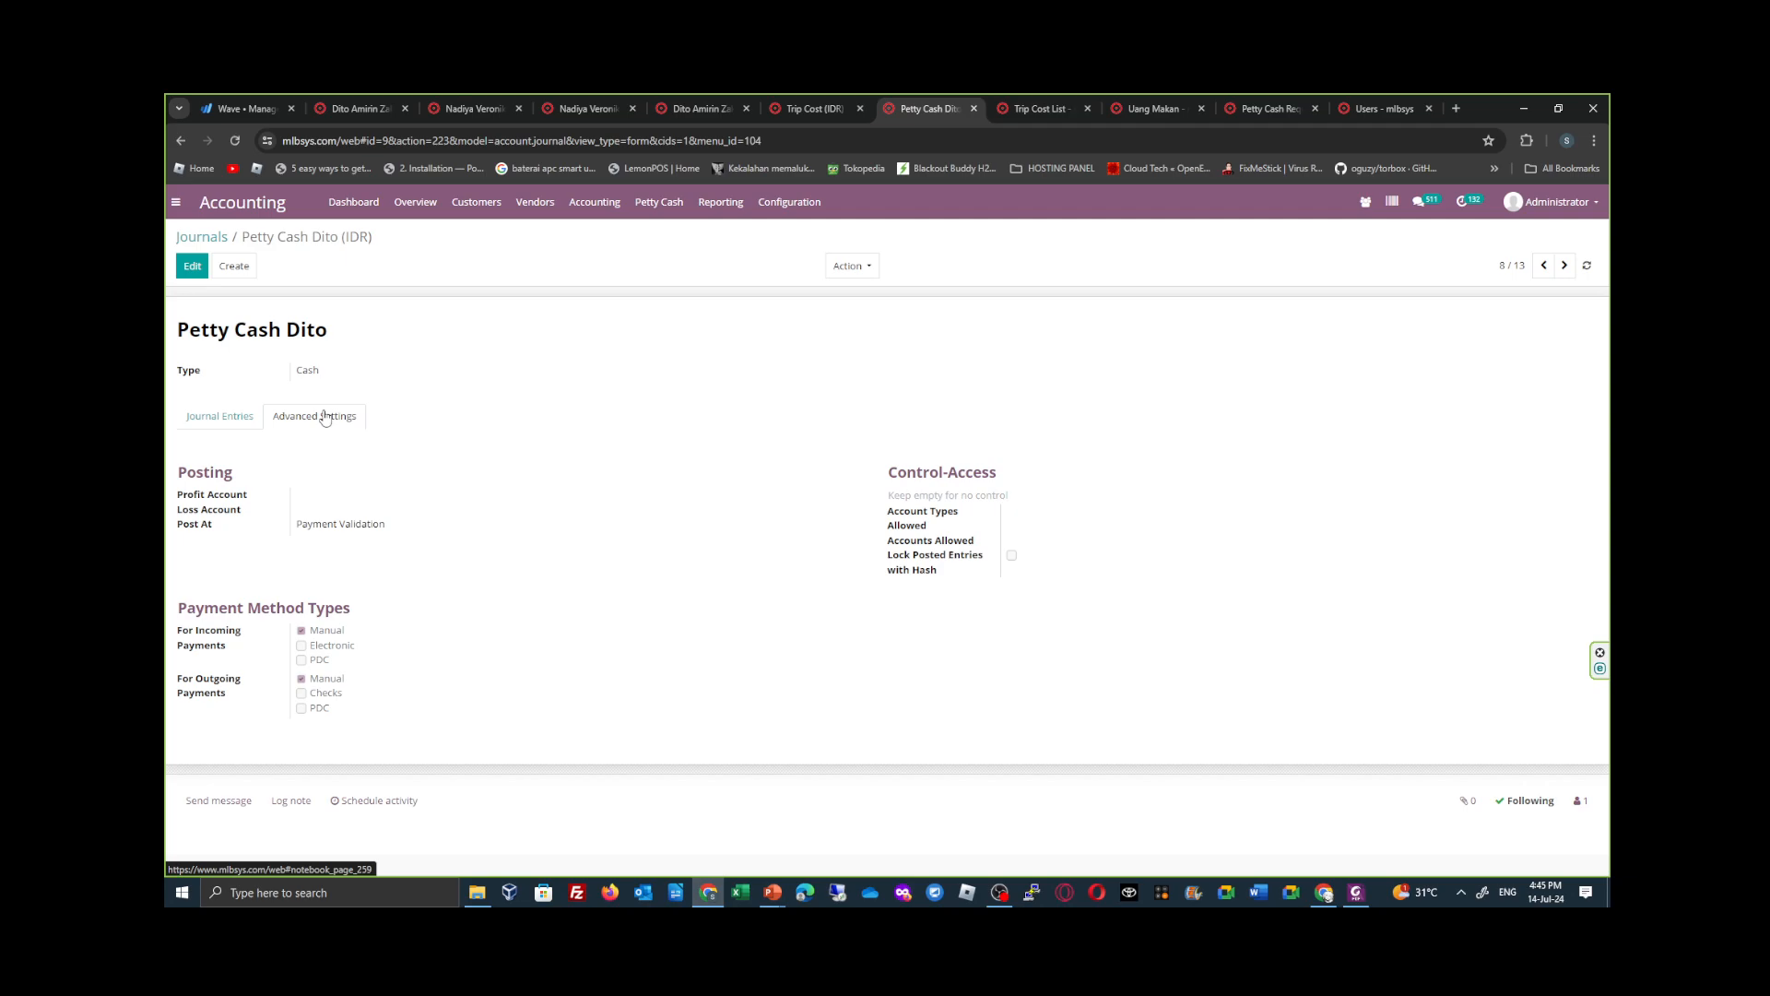
pyautogui.click(239, 421)
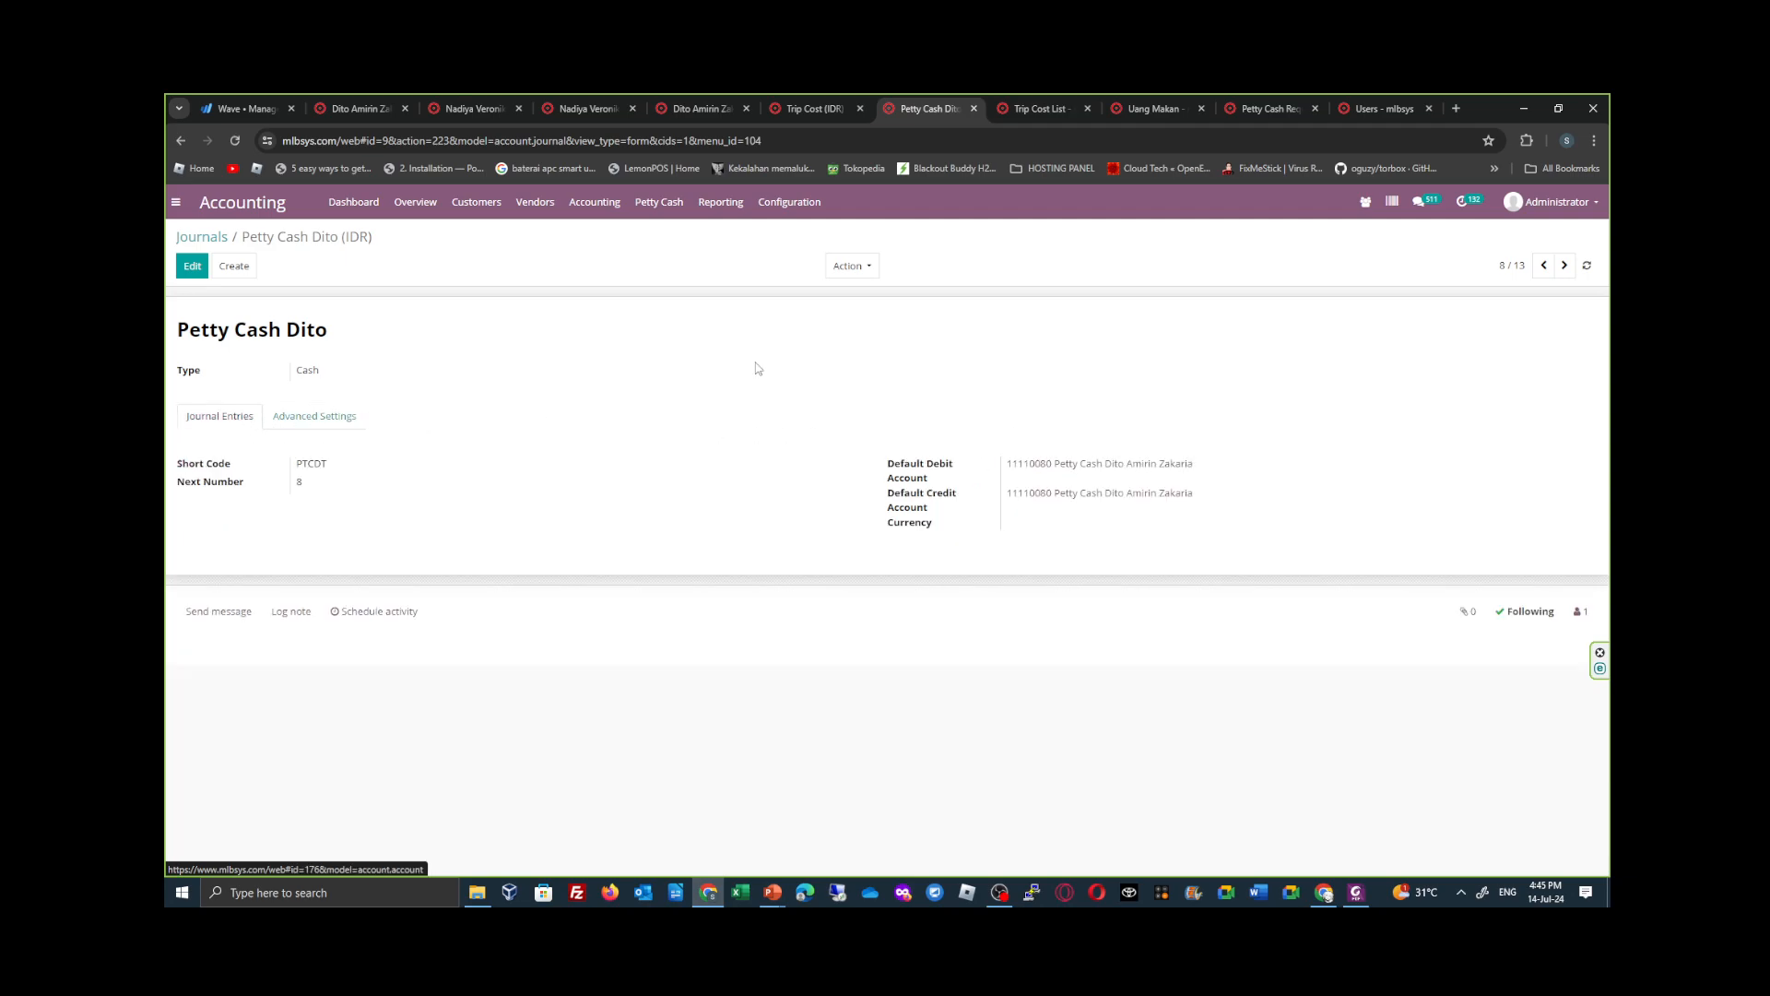
# - Review the Trip Cost List and the Uang Makan product, and return to the Petty Cash Request list
pyautogui.click(1043, 107)
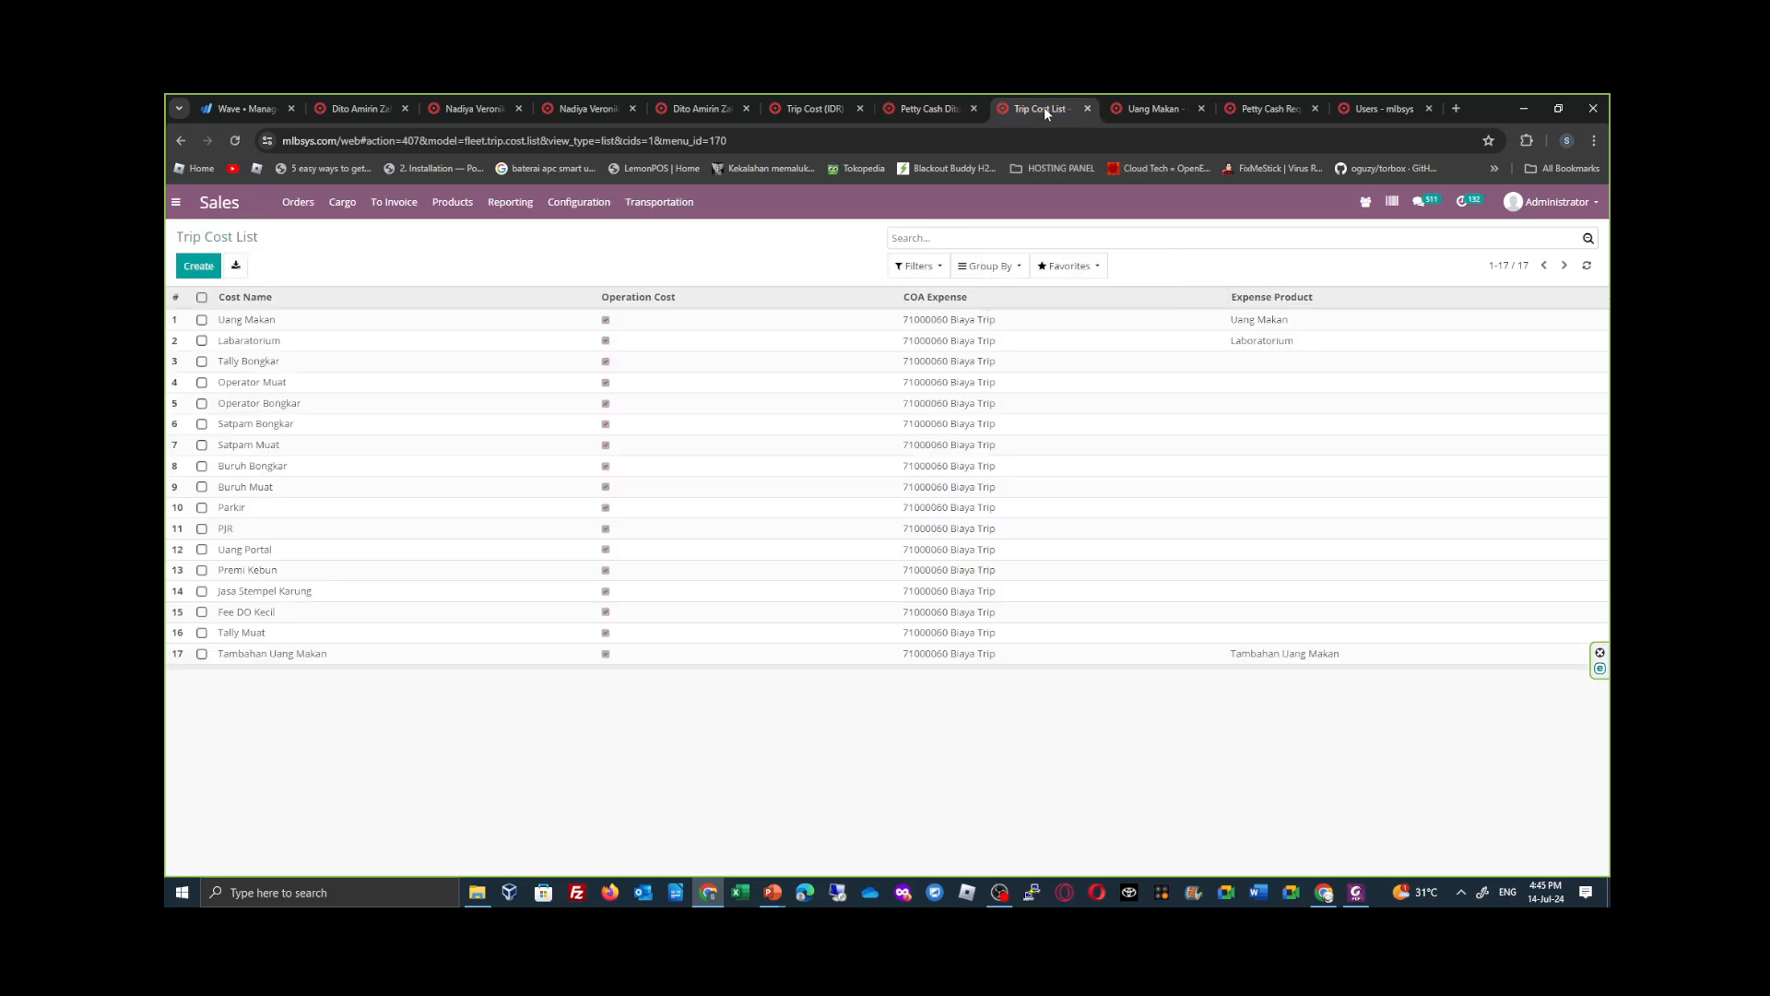
pyautogui.click(1140, 108)
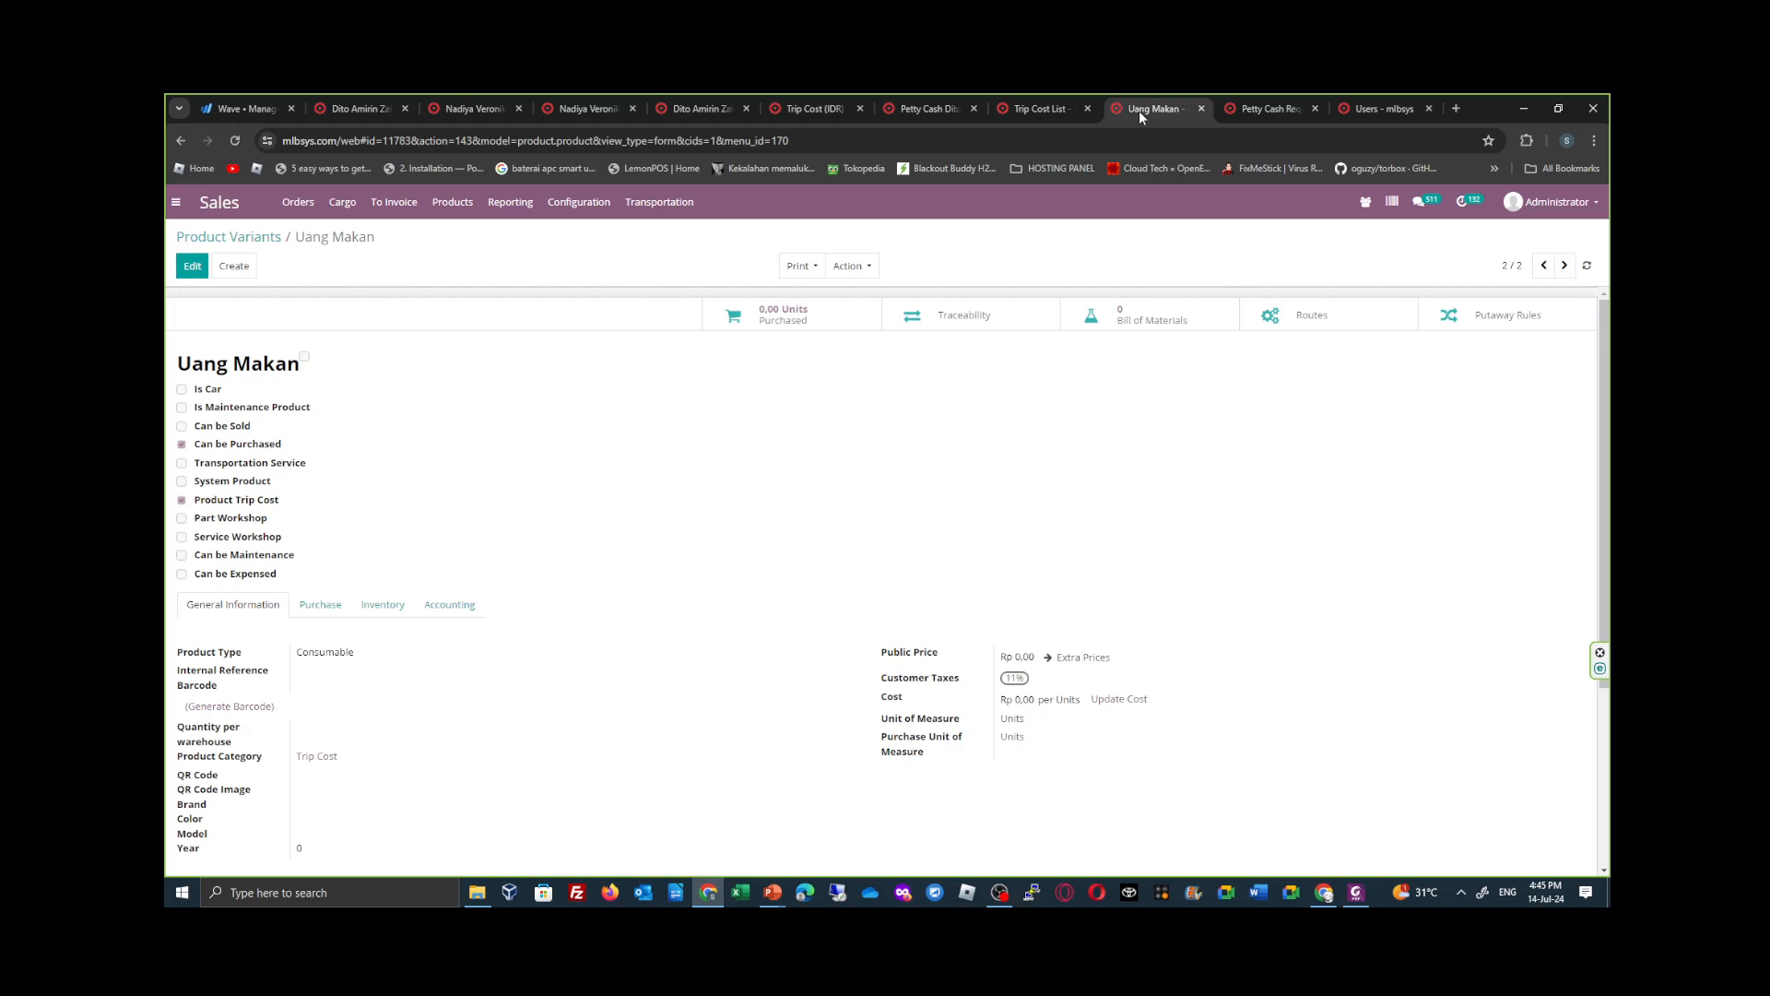
pyautogui.click(1272, 112)
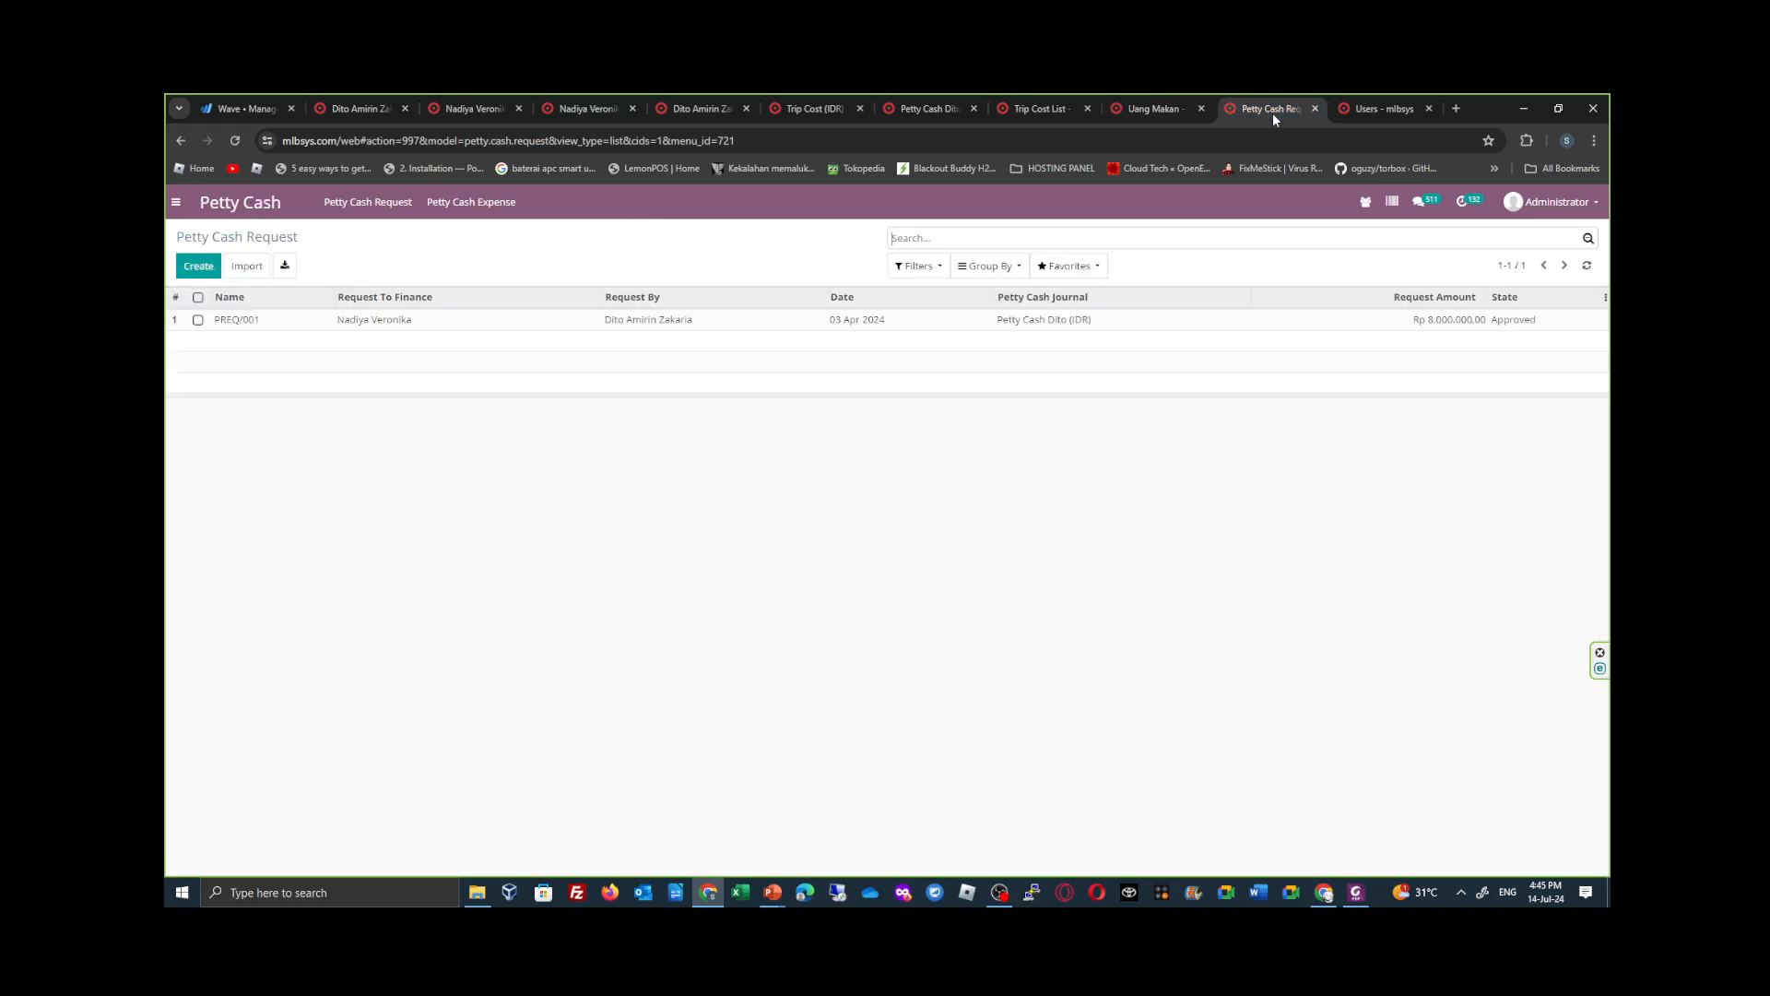
# - Open the Trip Cost journal from the Journals list and review its journal entry accounts and advanced settings
pyautogui.click(909, 109)
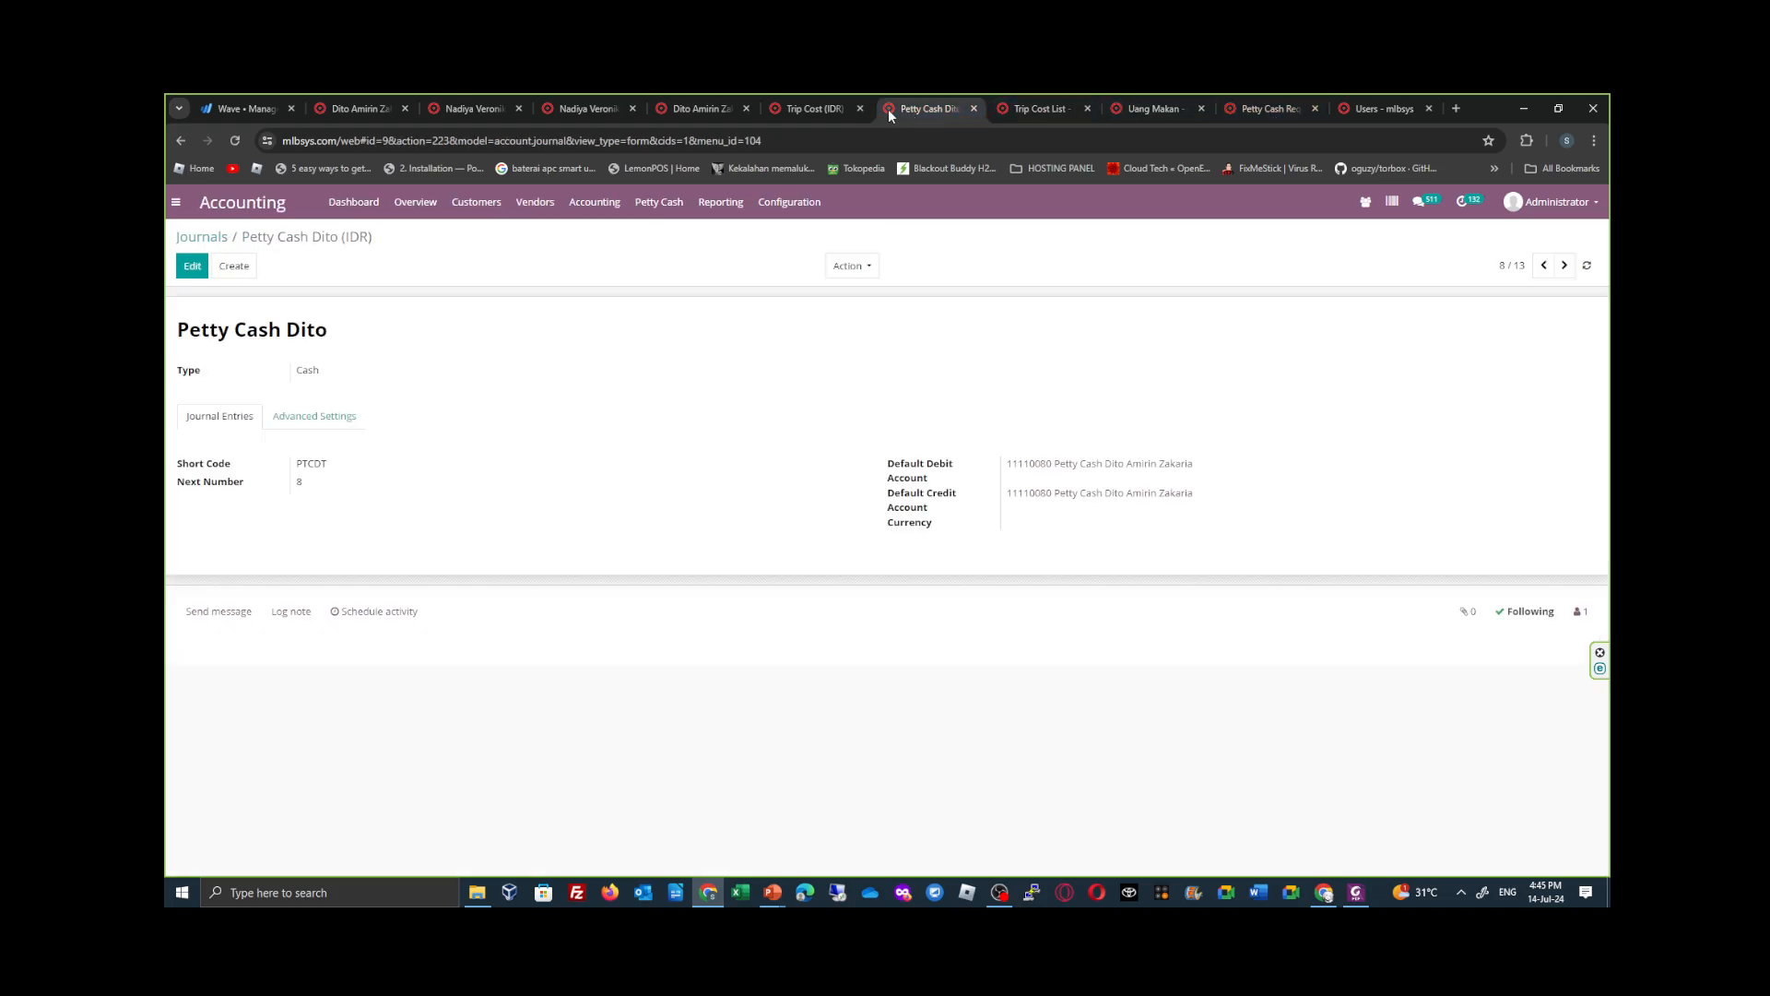
pyautogui.click(815, 107)
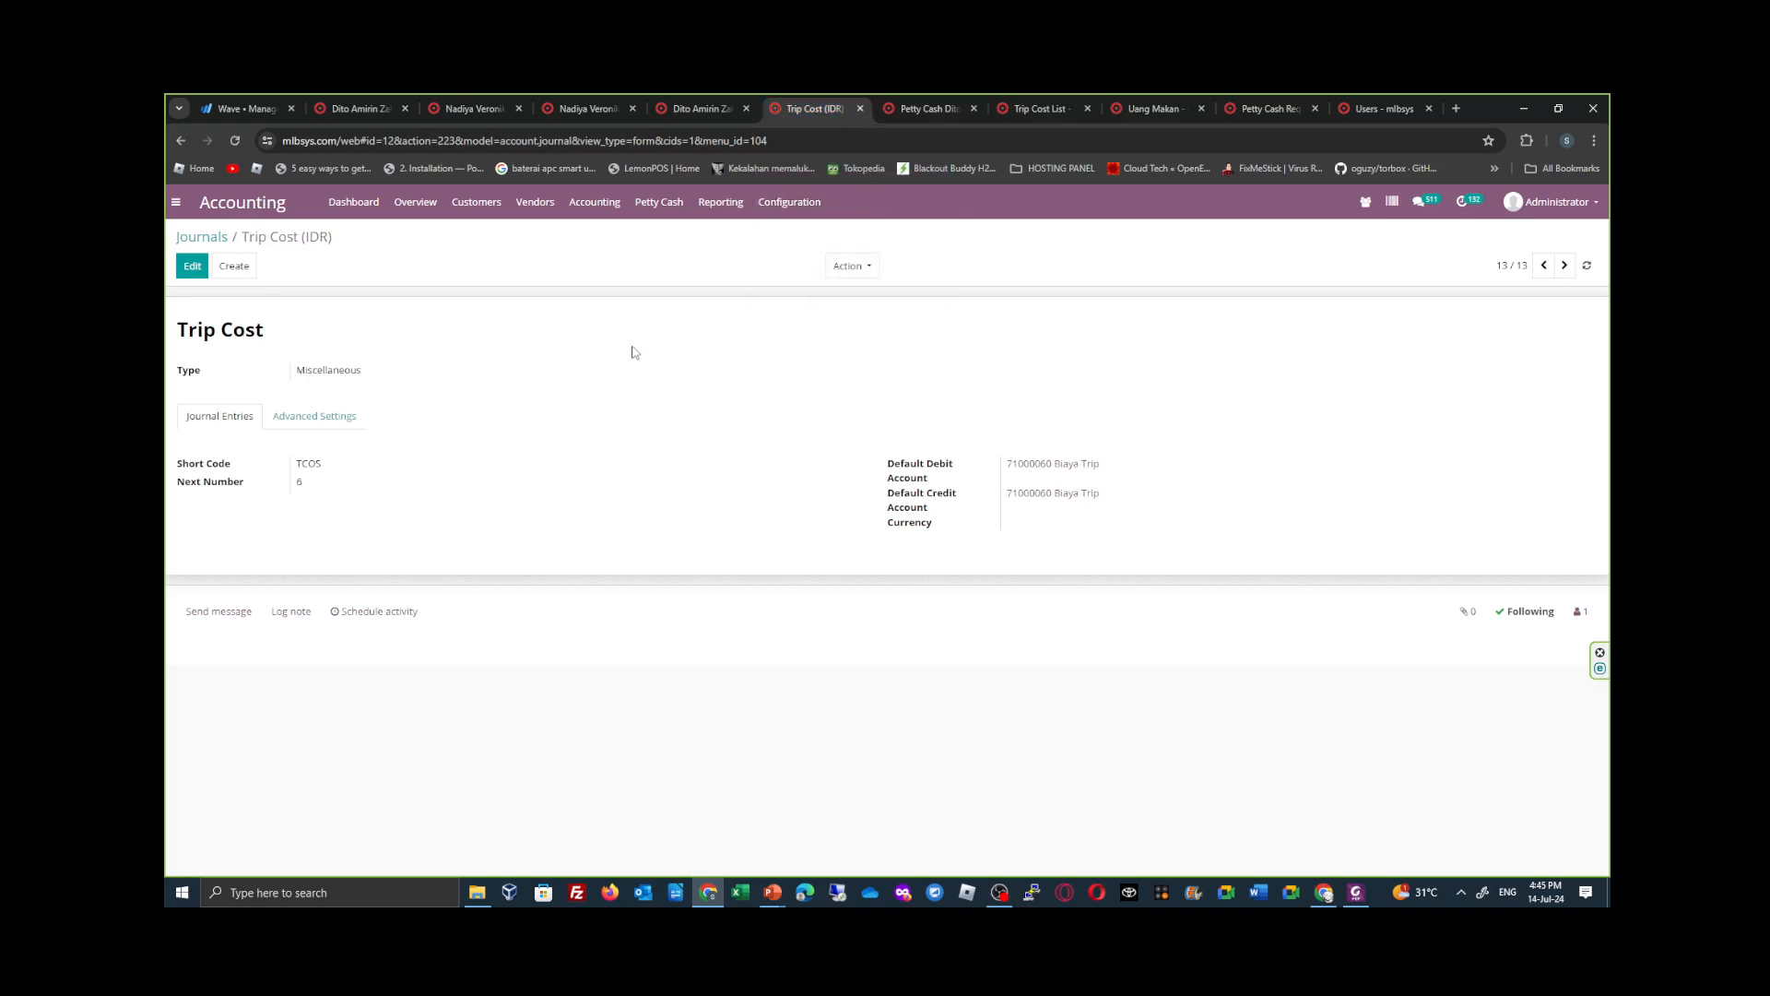
pyautogui.click(211, 238)
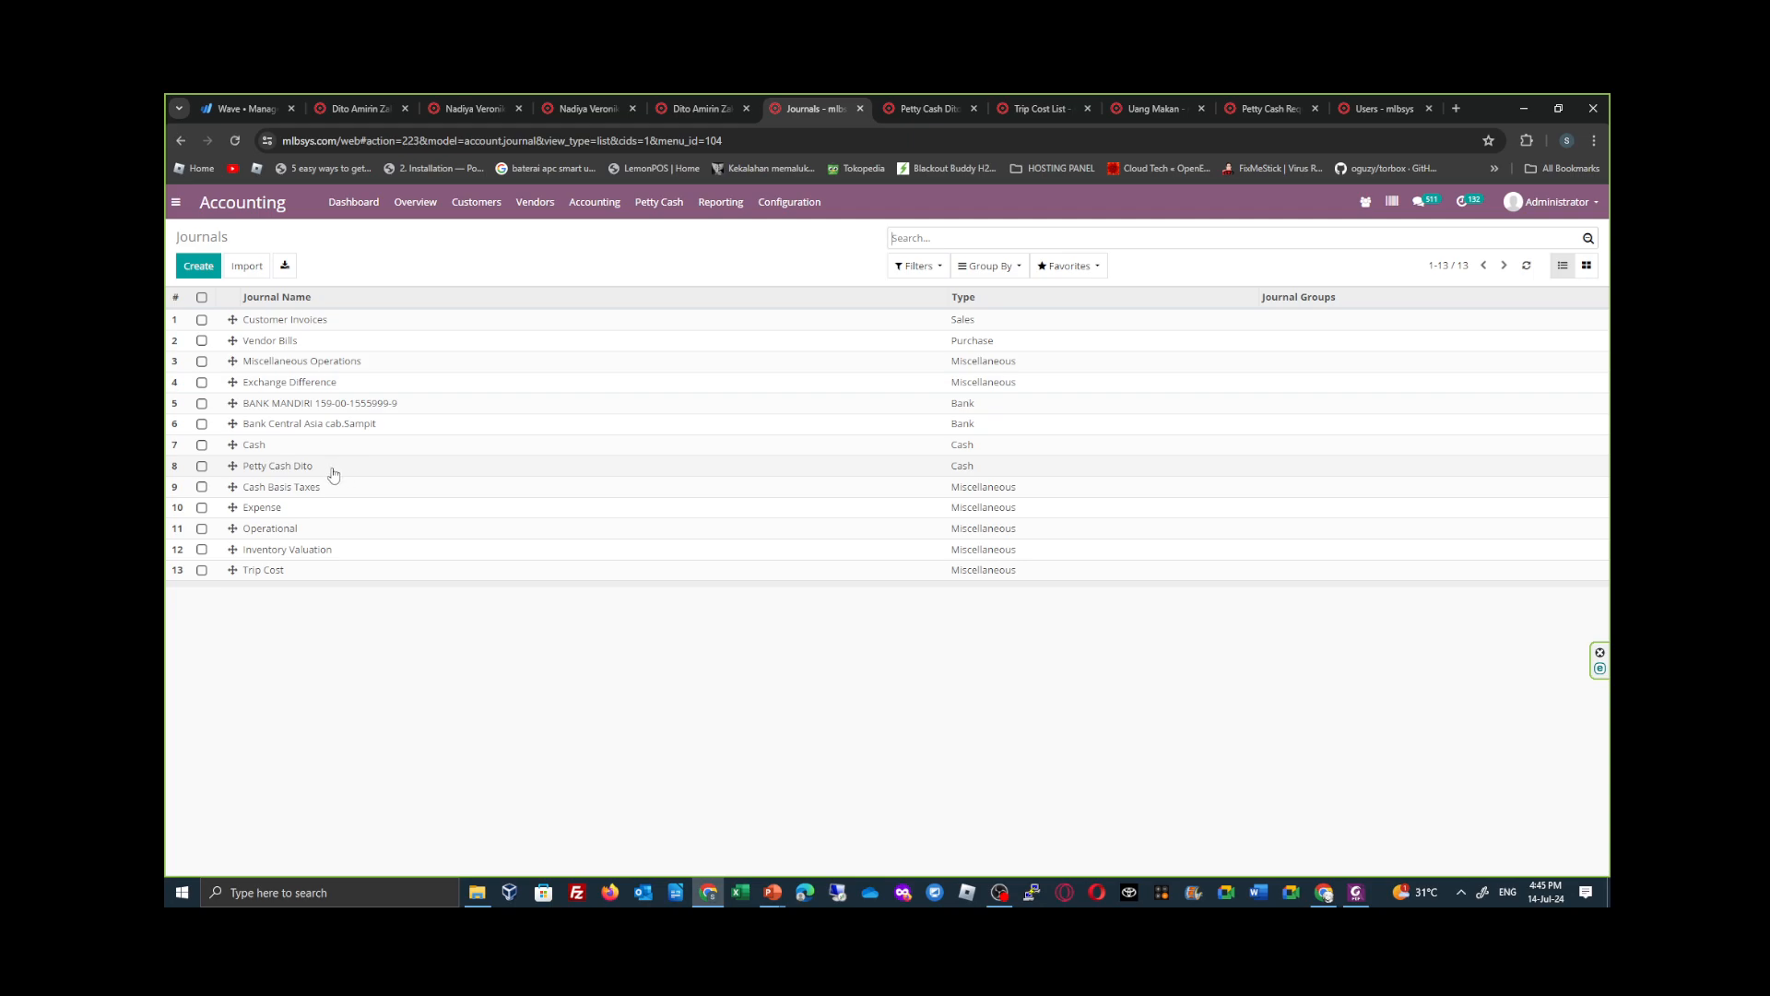
pyautogui.click(306, 574)
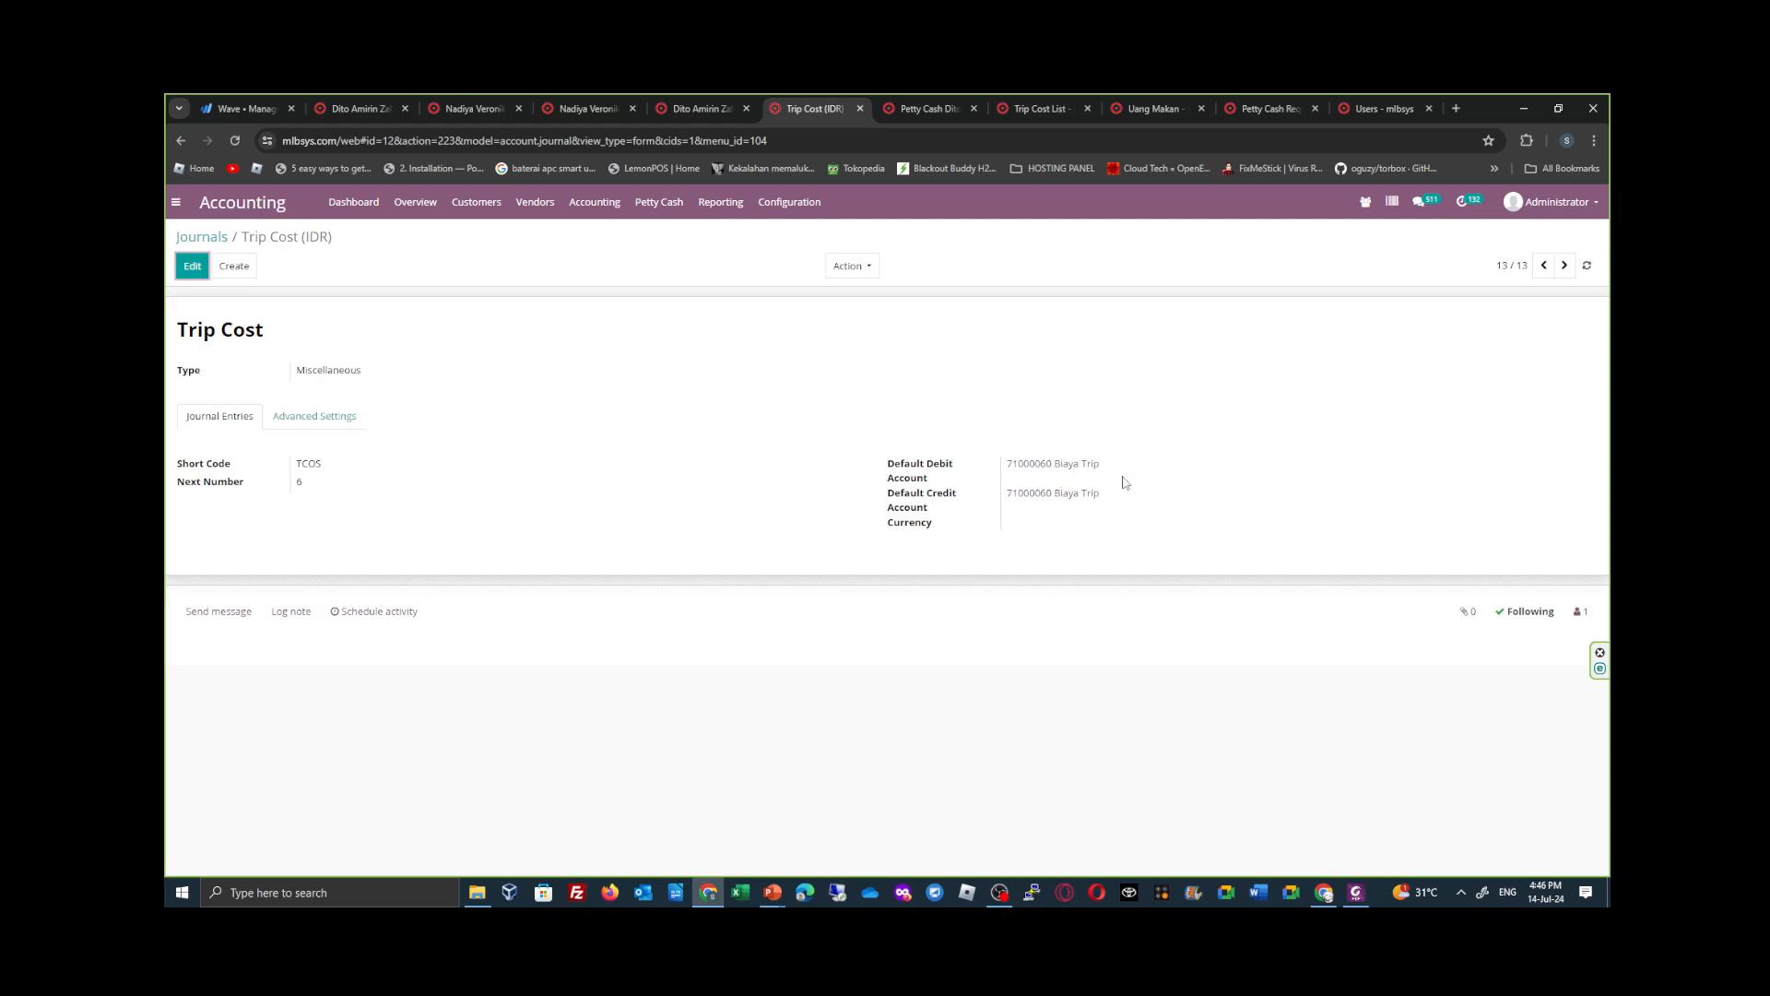
pyautogui.click(354, 426)
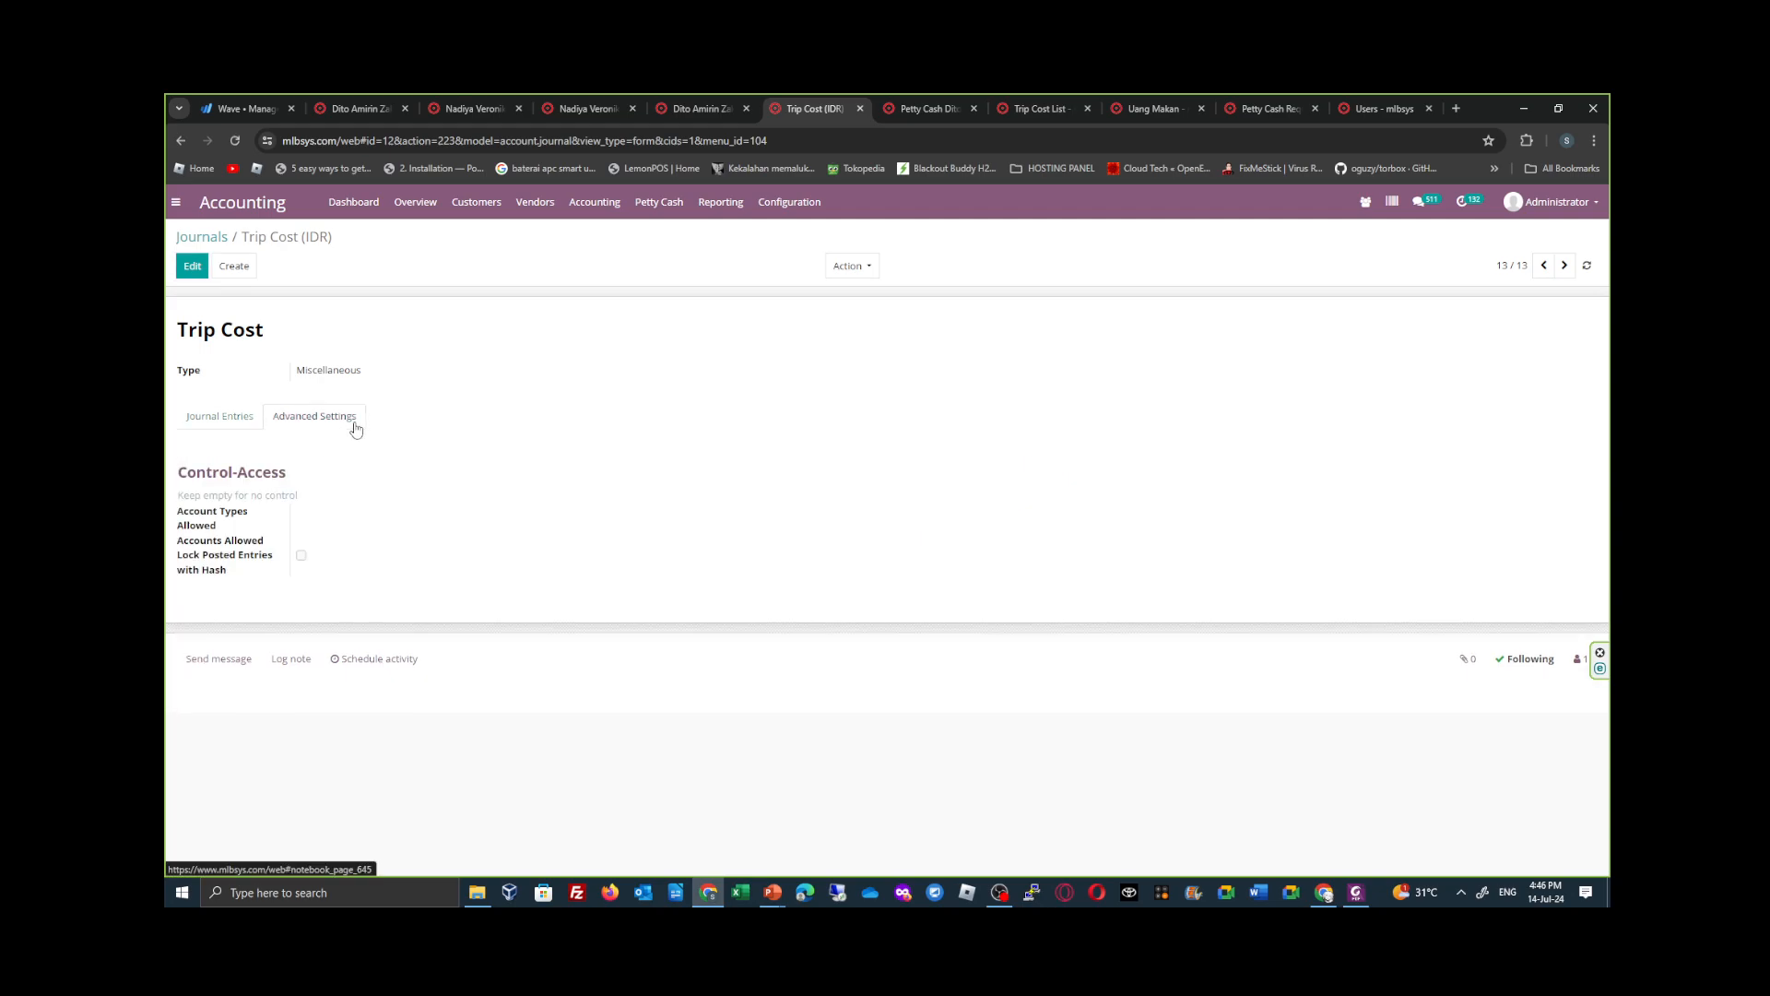
pyautogui.click(237, 419)
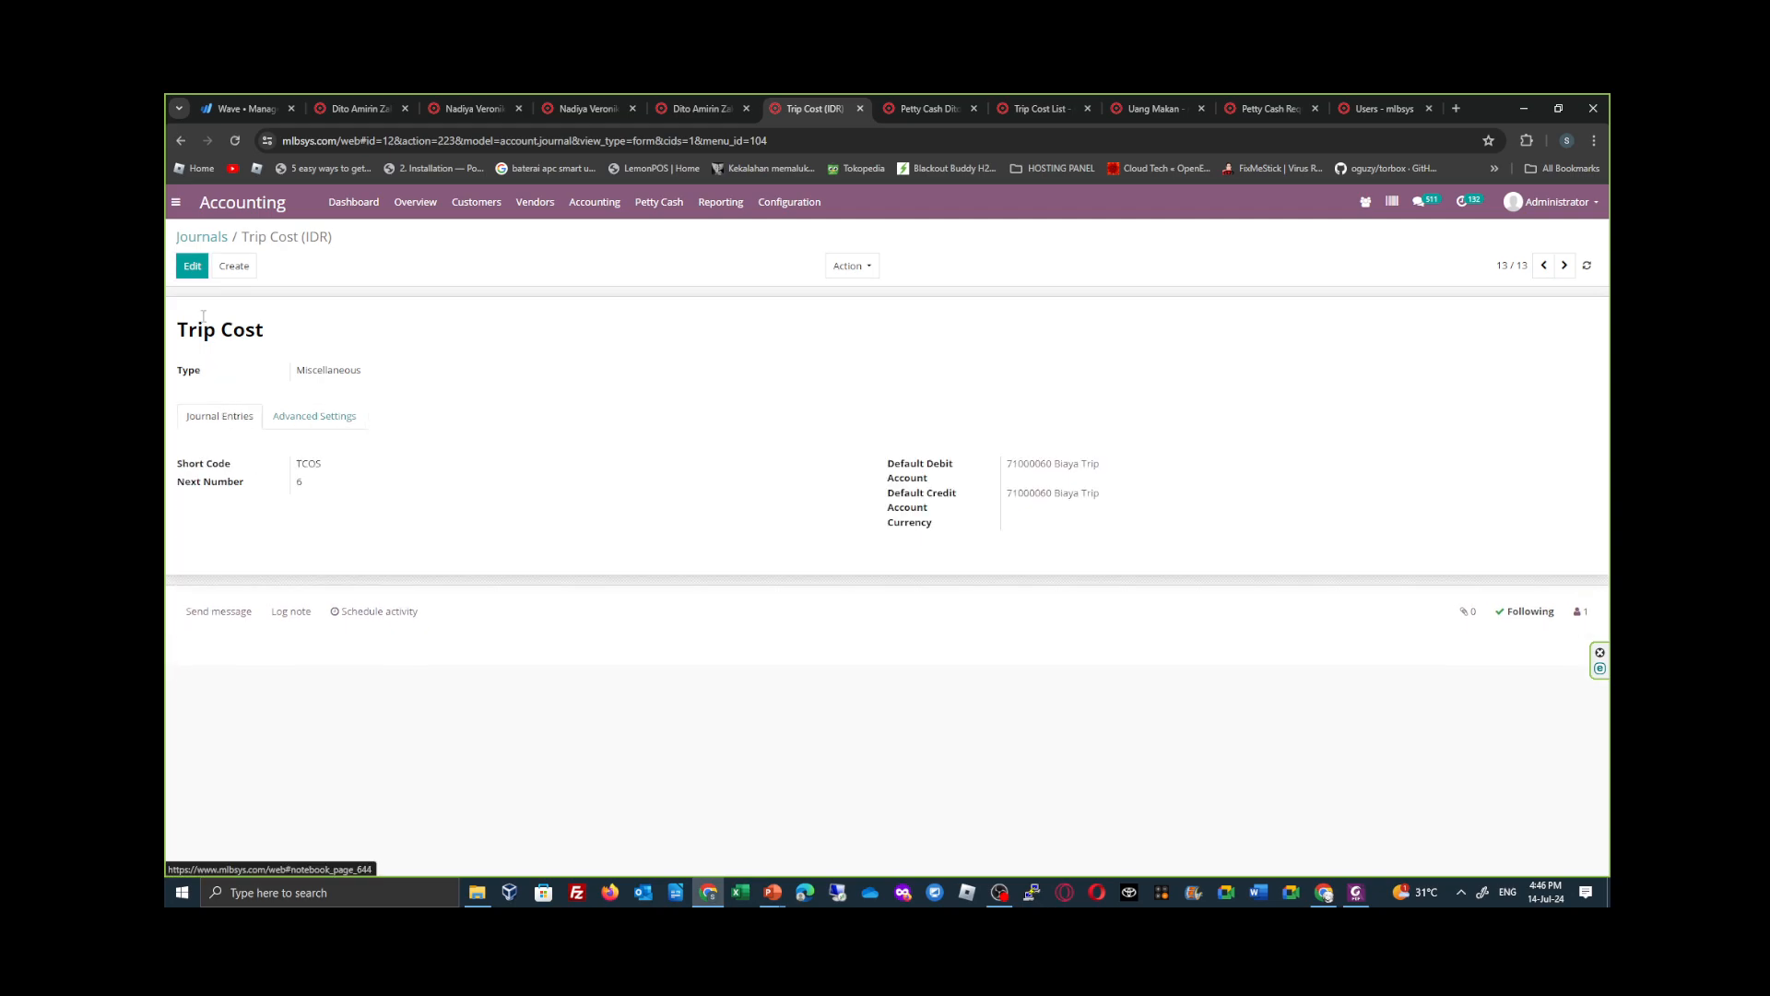
# - Inspect the details of the Trip Cost journal's default debit account without changing them, and return to the Journals list
pyautogui.click(192, 265)
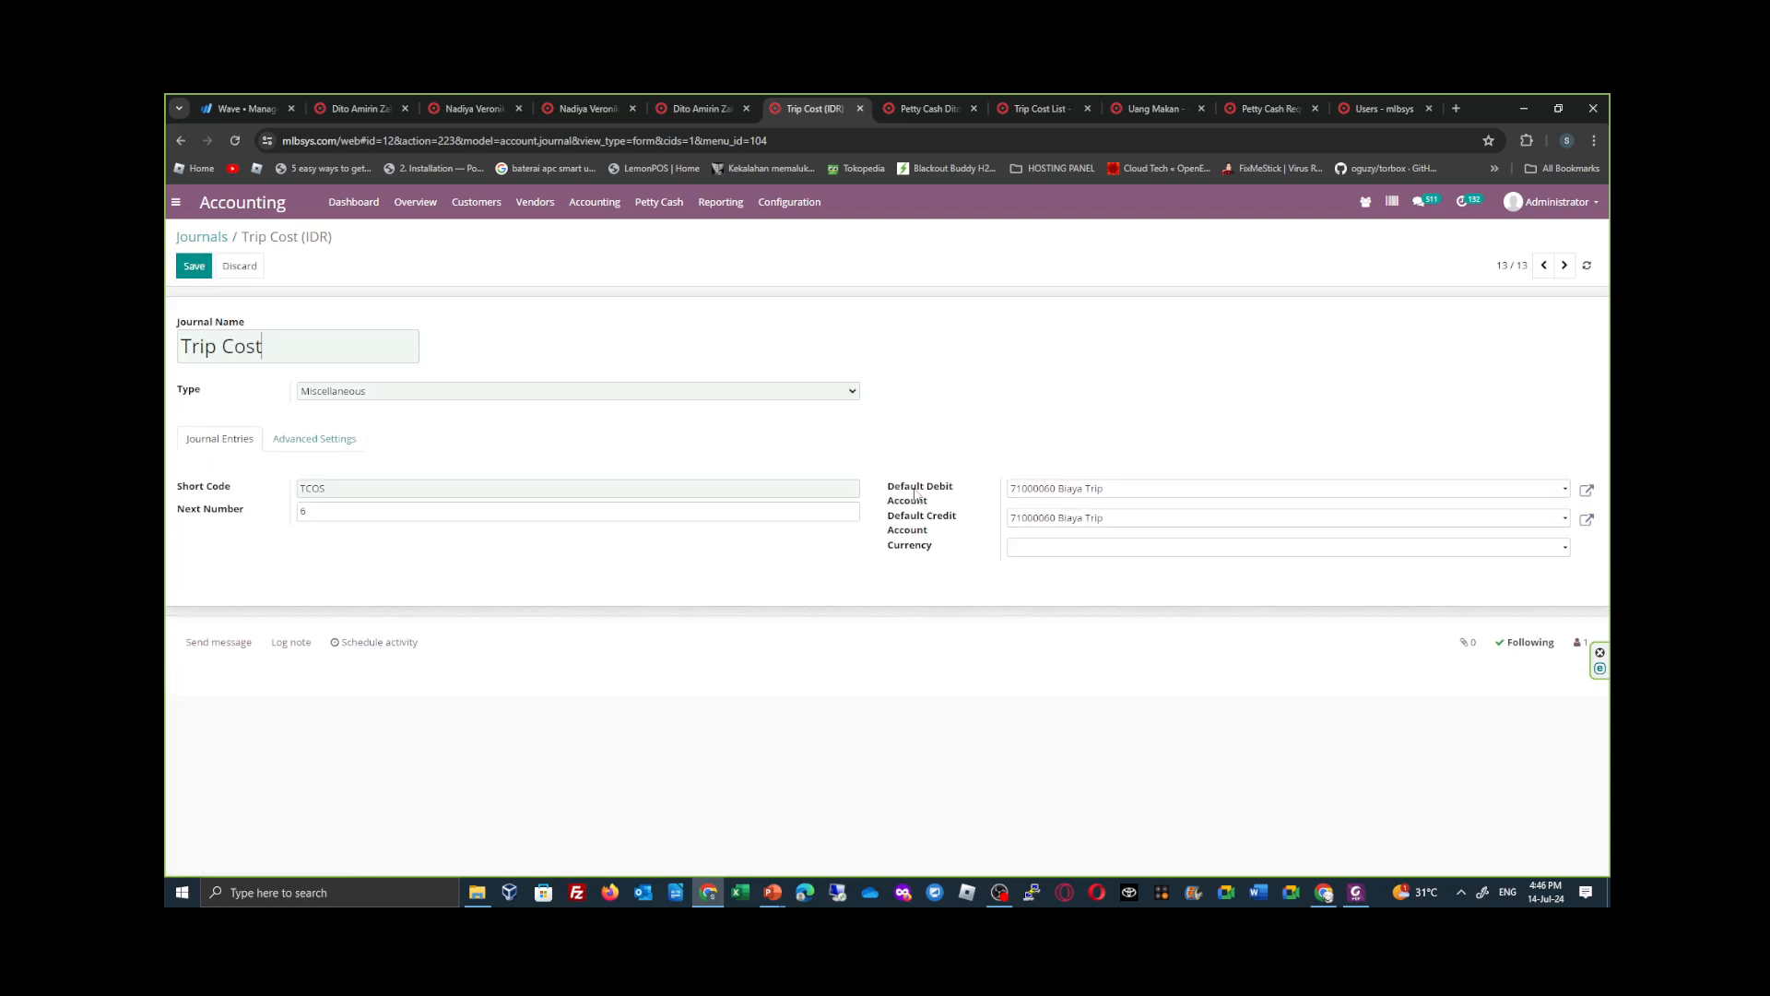
pyautogui.click(1585, 491)
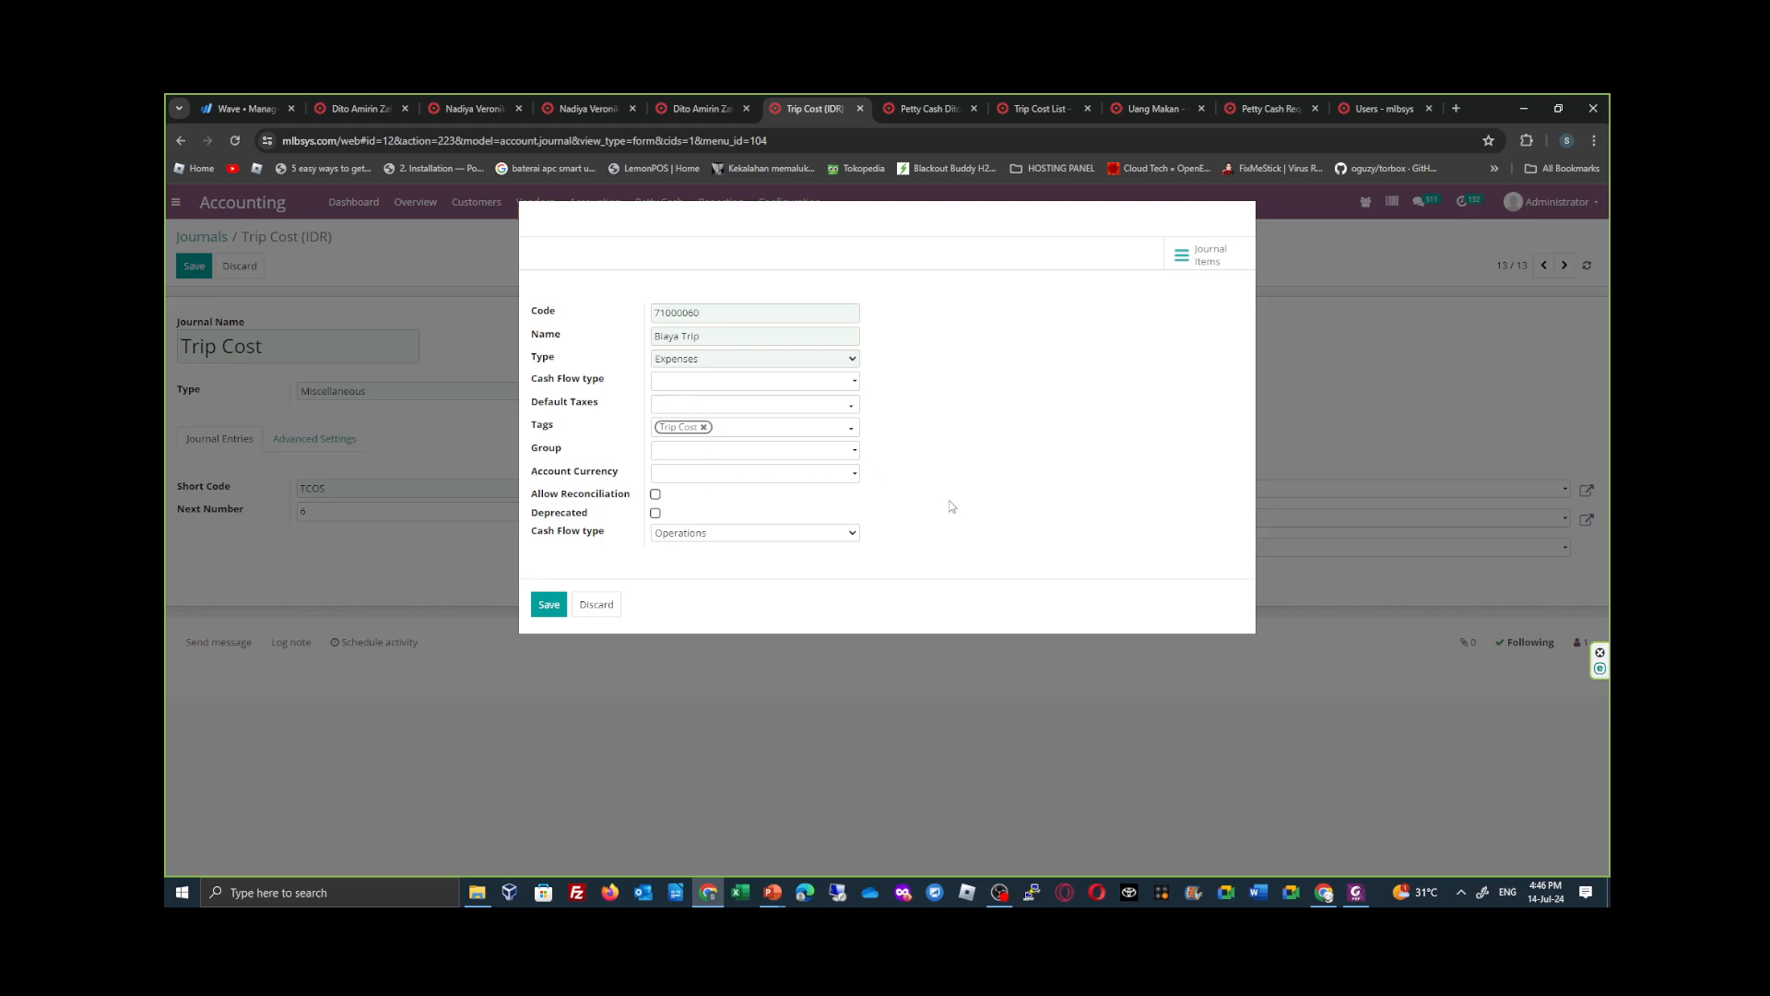
pyautogui.click(608, 608)
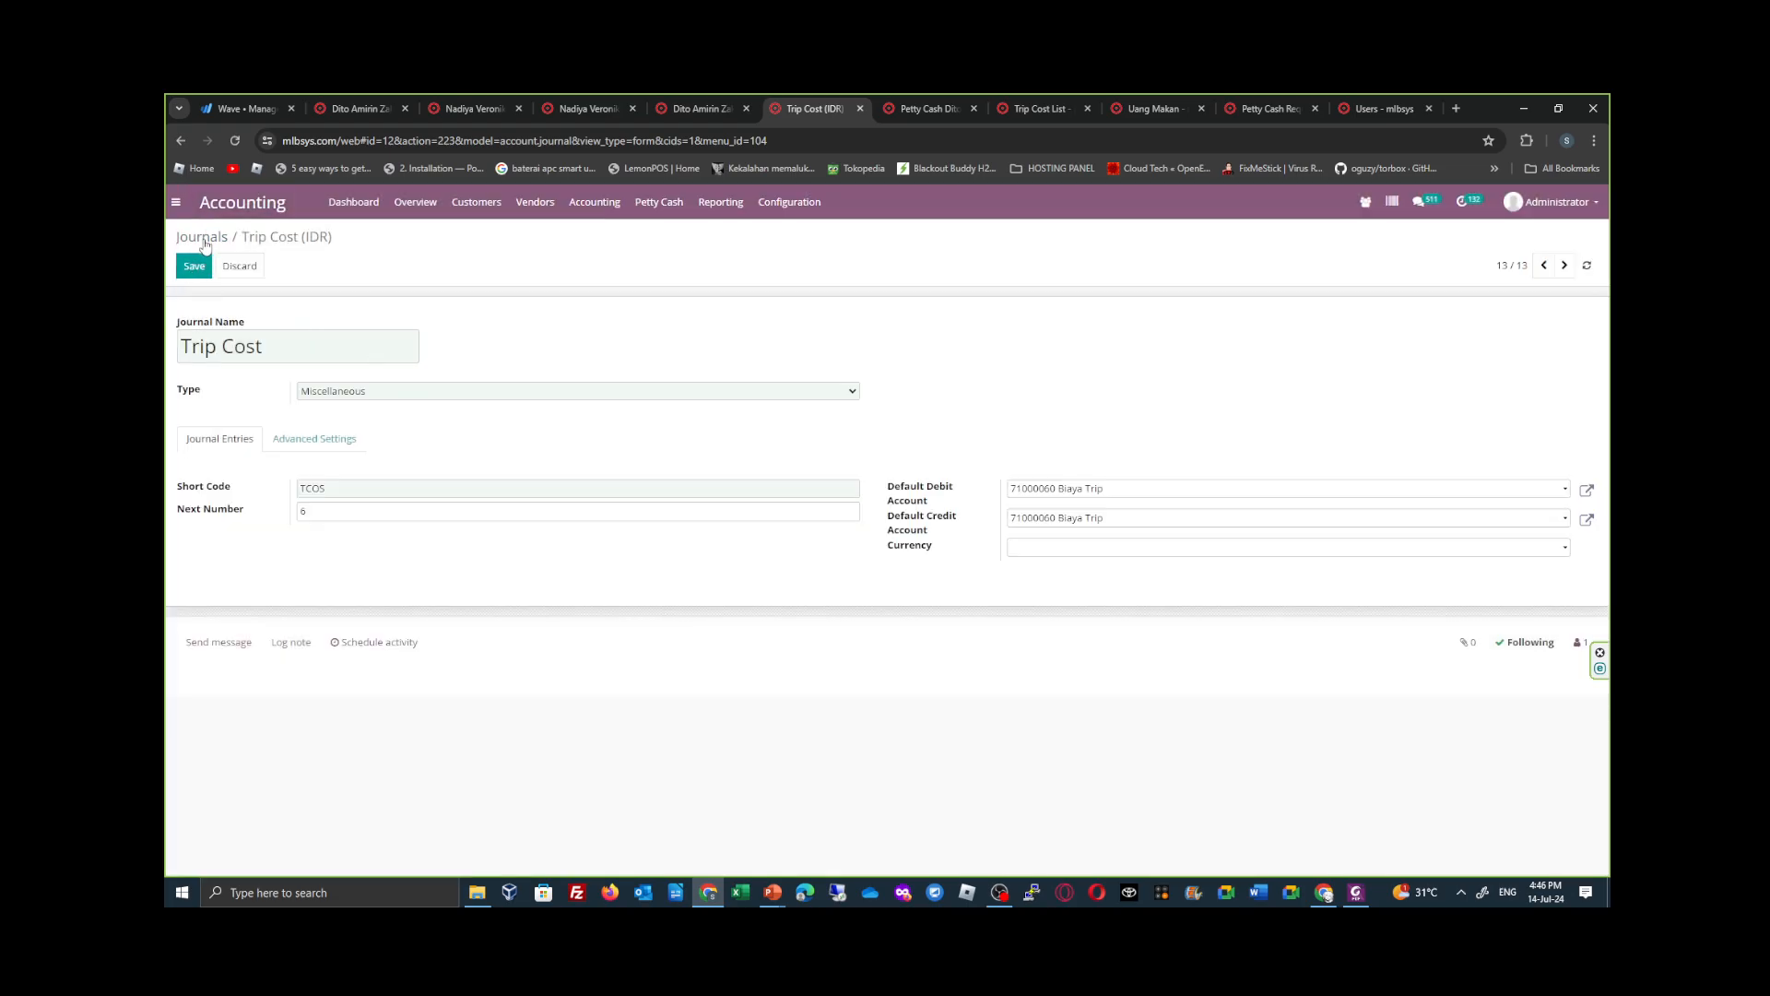
pyautogui.click(201, 237)
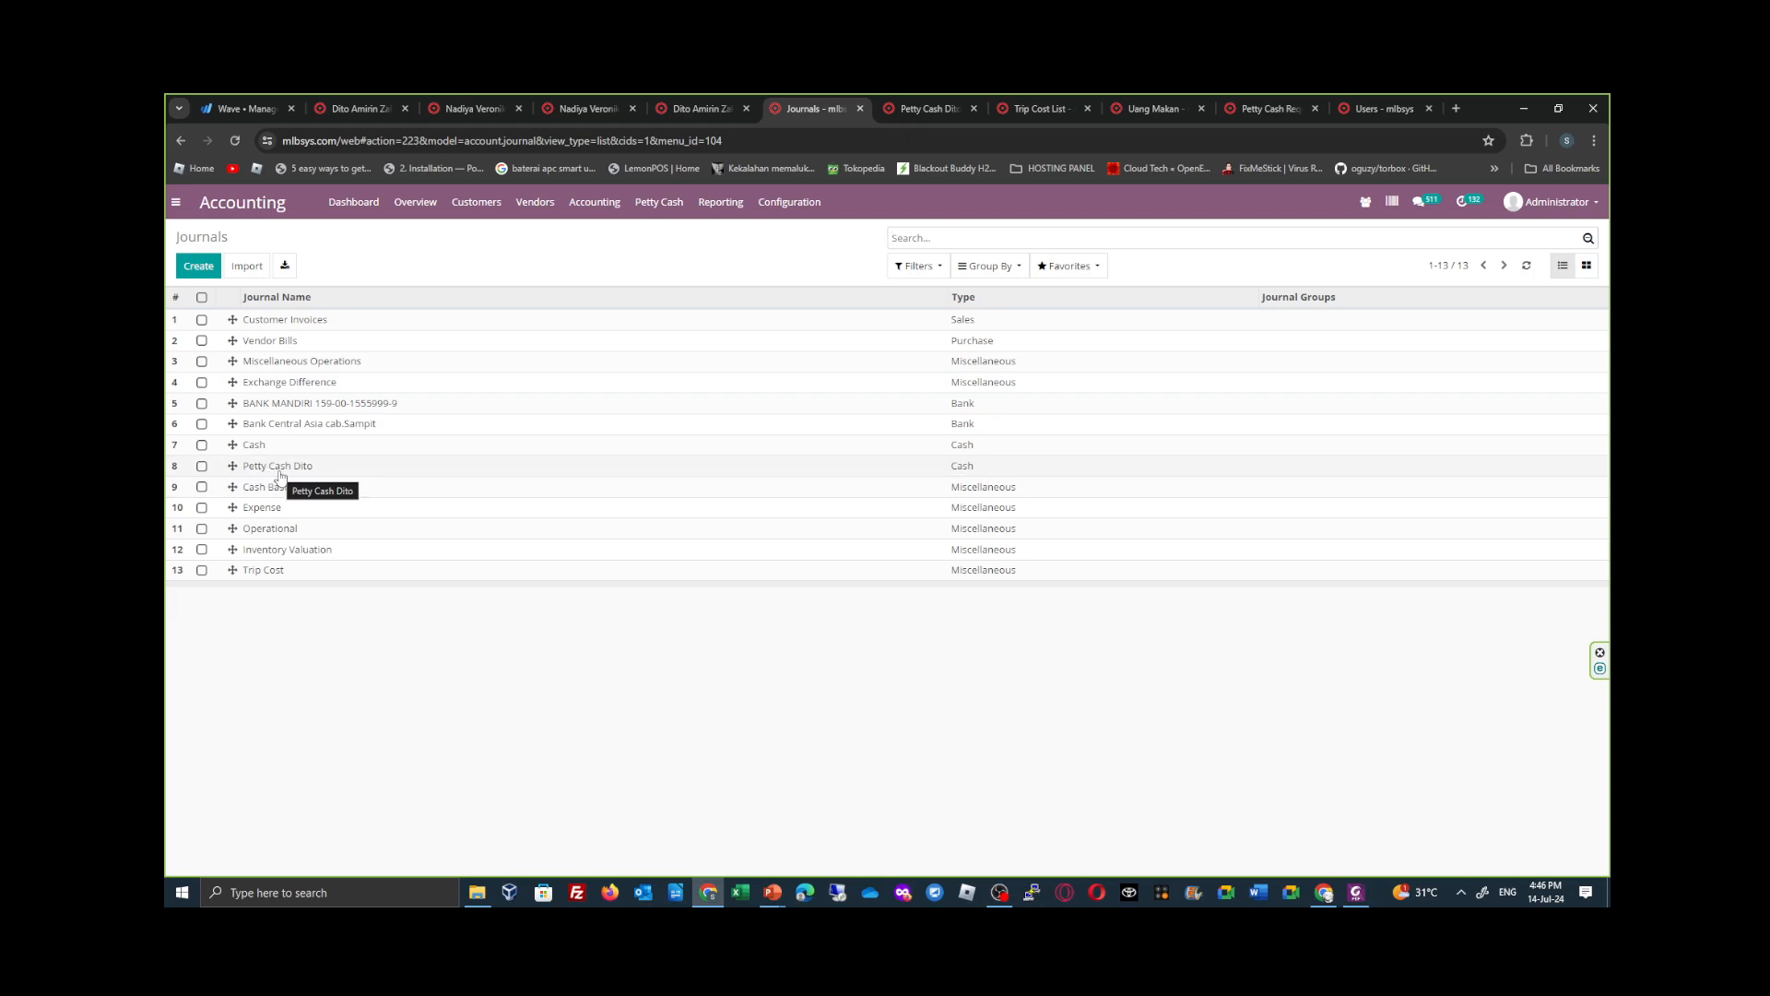
# - Review the tallyman's petty cash journal and the Trip Cost List, including the transportation options in Sales
pyautogui.click(929, 110)
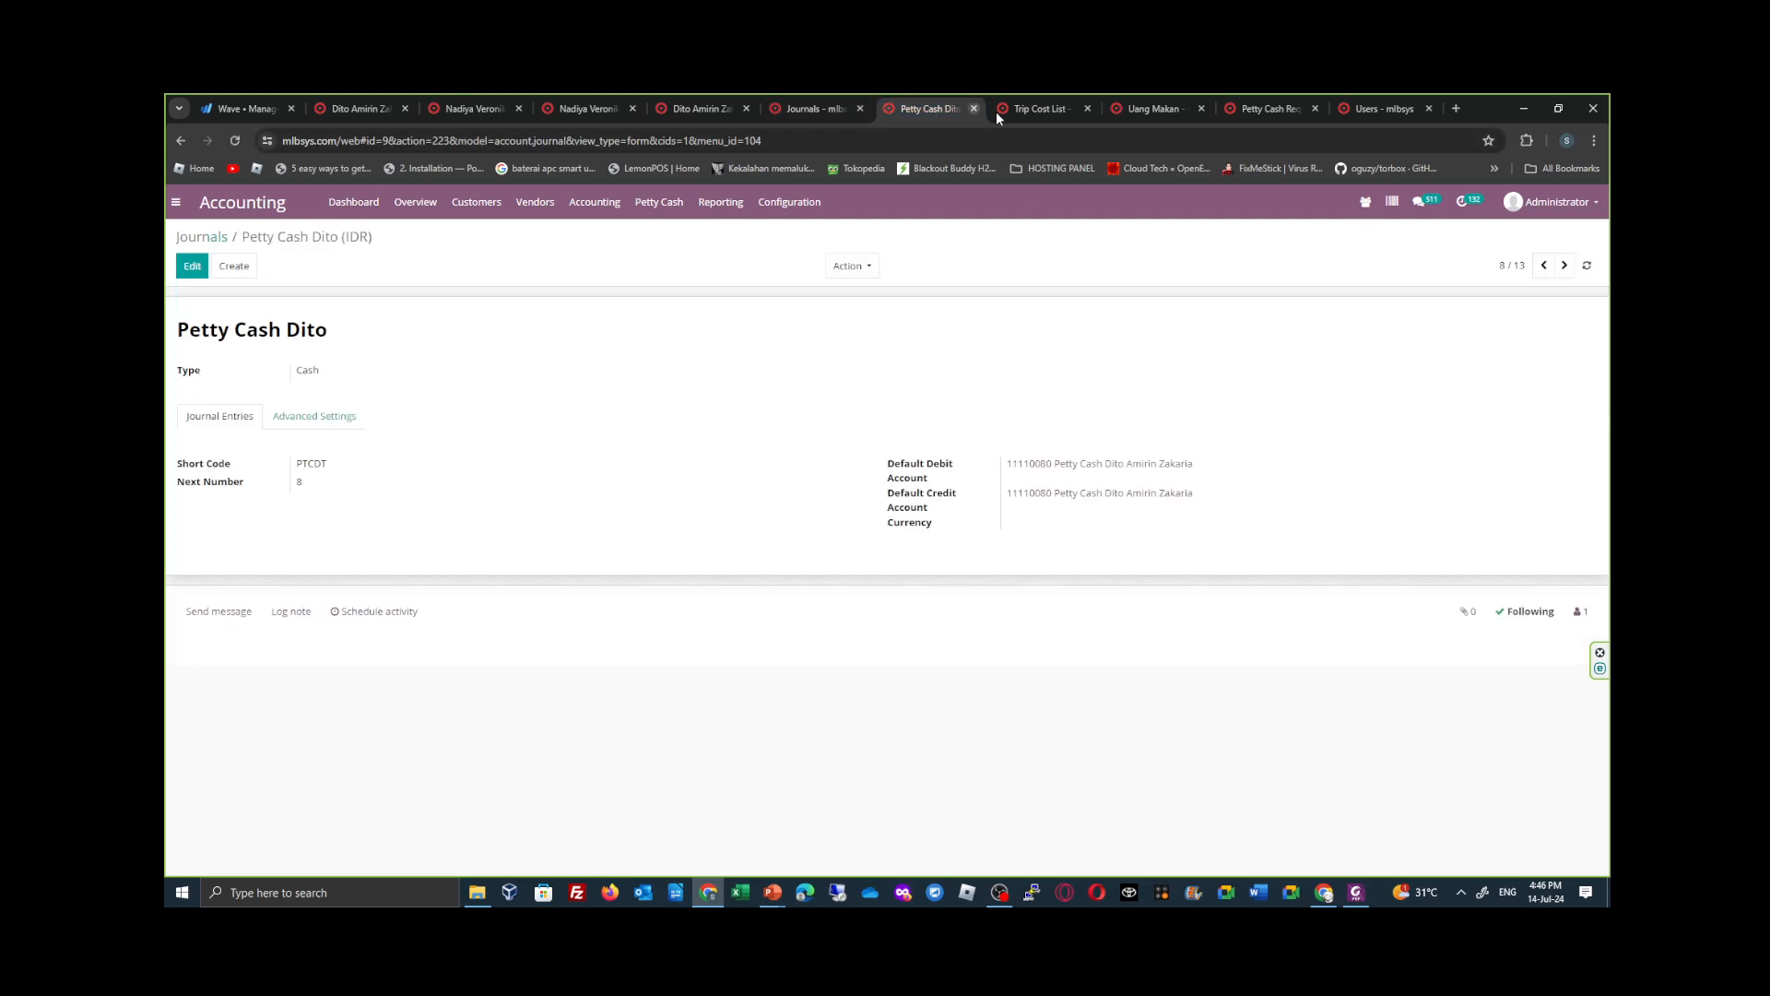
pyautogui.click(1033, 109)
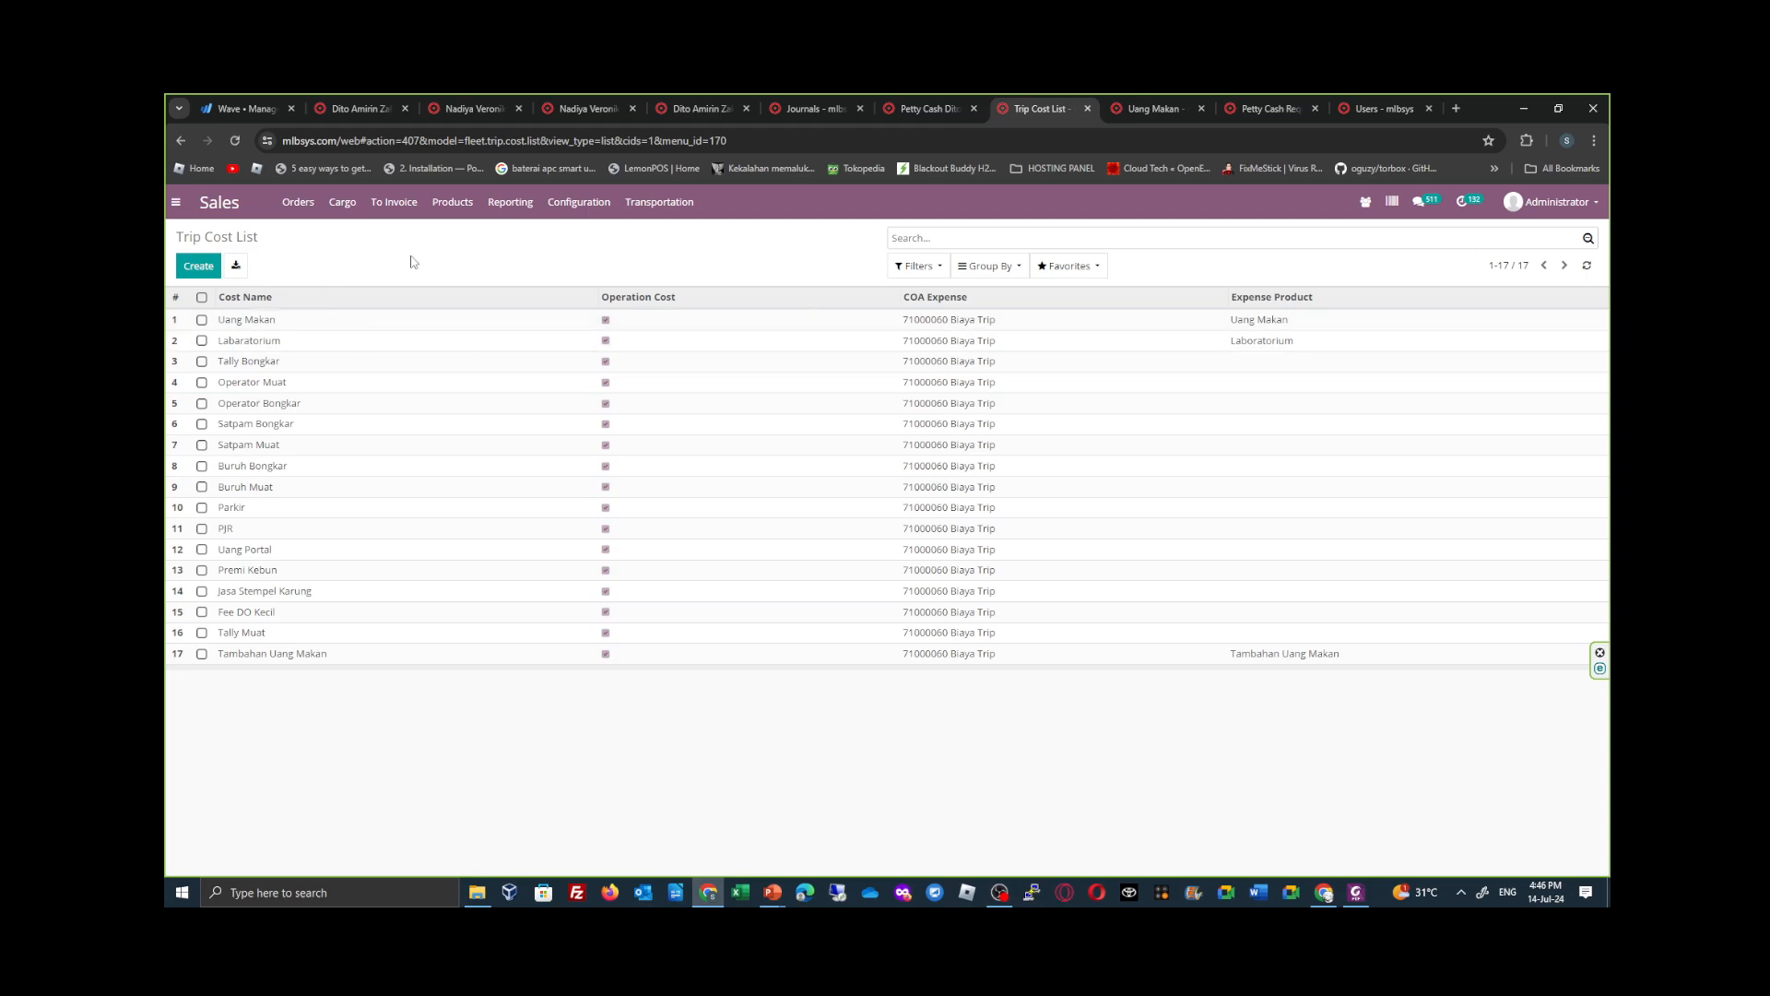
pyautogui.click(670, 214)
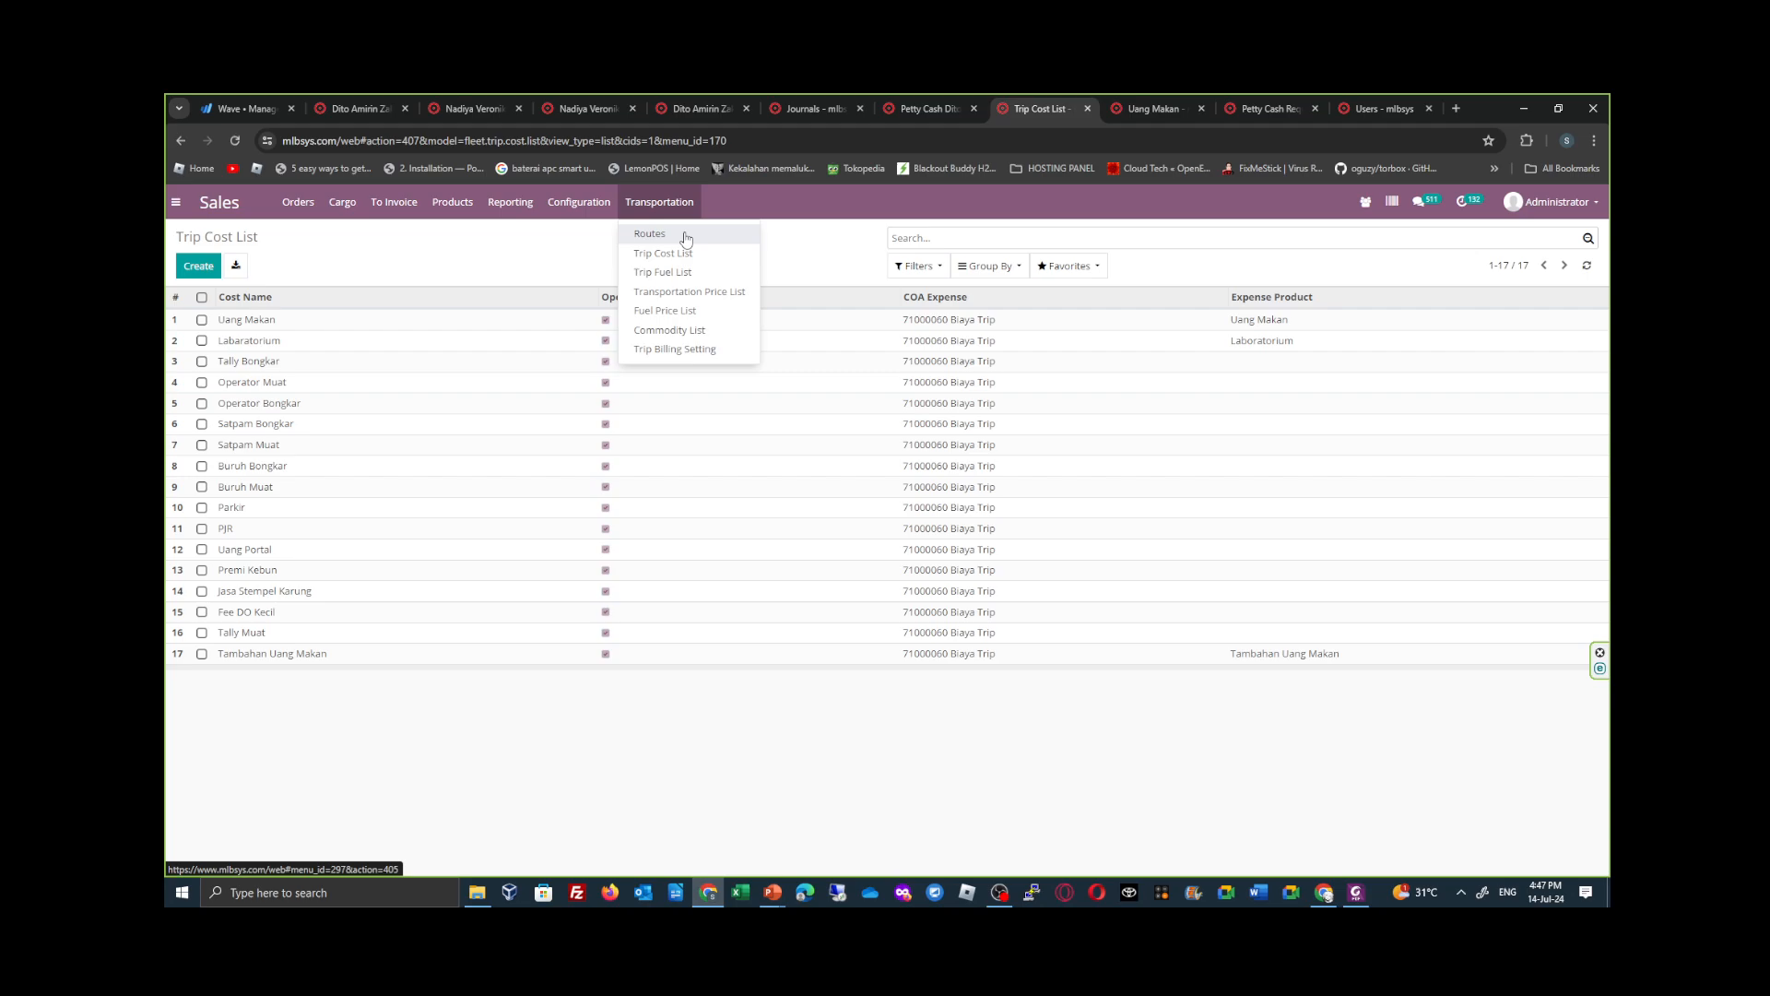
pyautogui.click(464, 258)
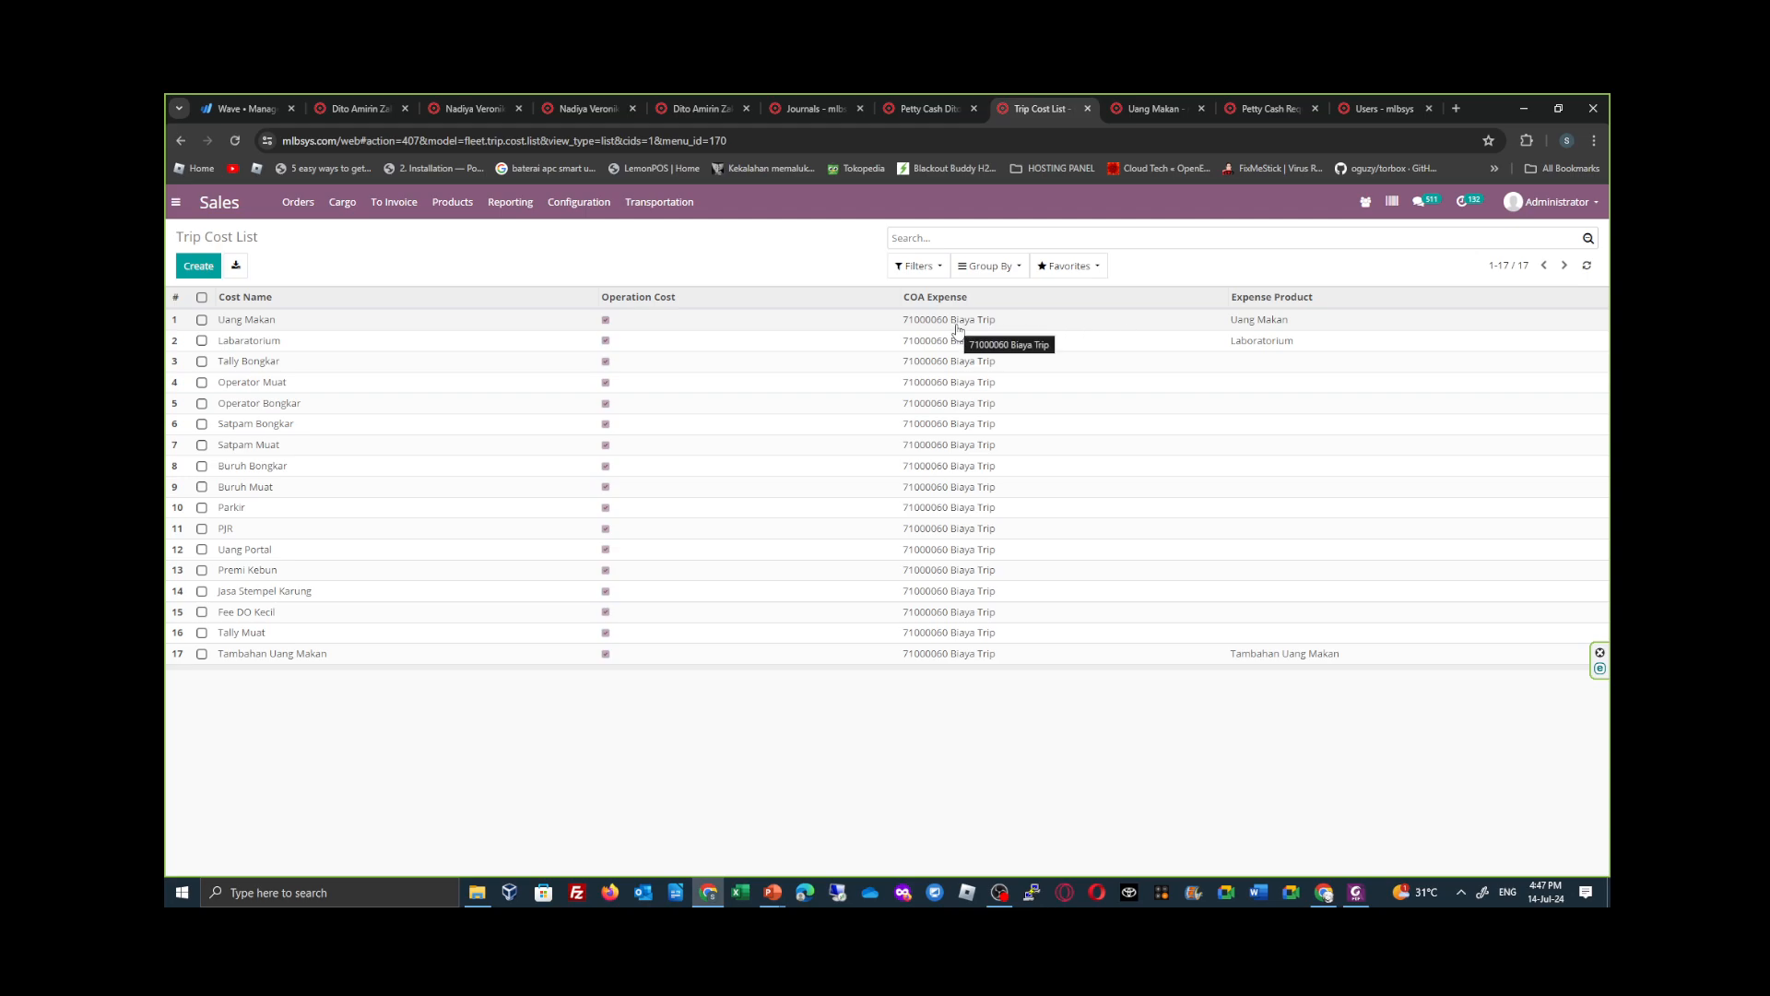
# - Compare the Trip Cost journal's default debit and credit accounts with the COA Expense accounts in the Trip Cost List
pyautogui.click(927, 108)
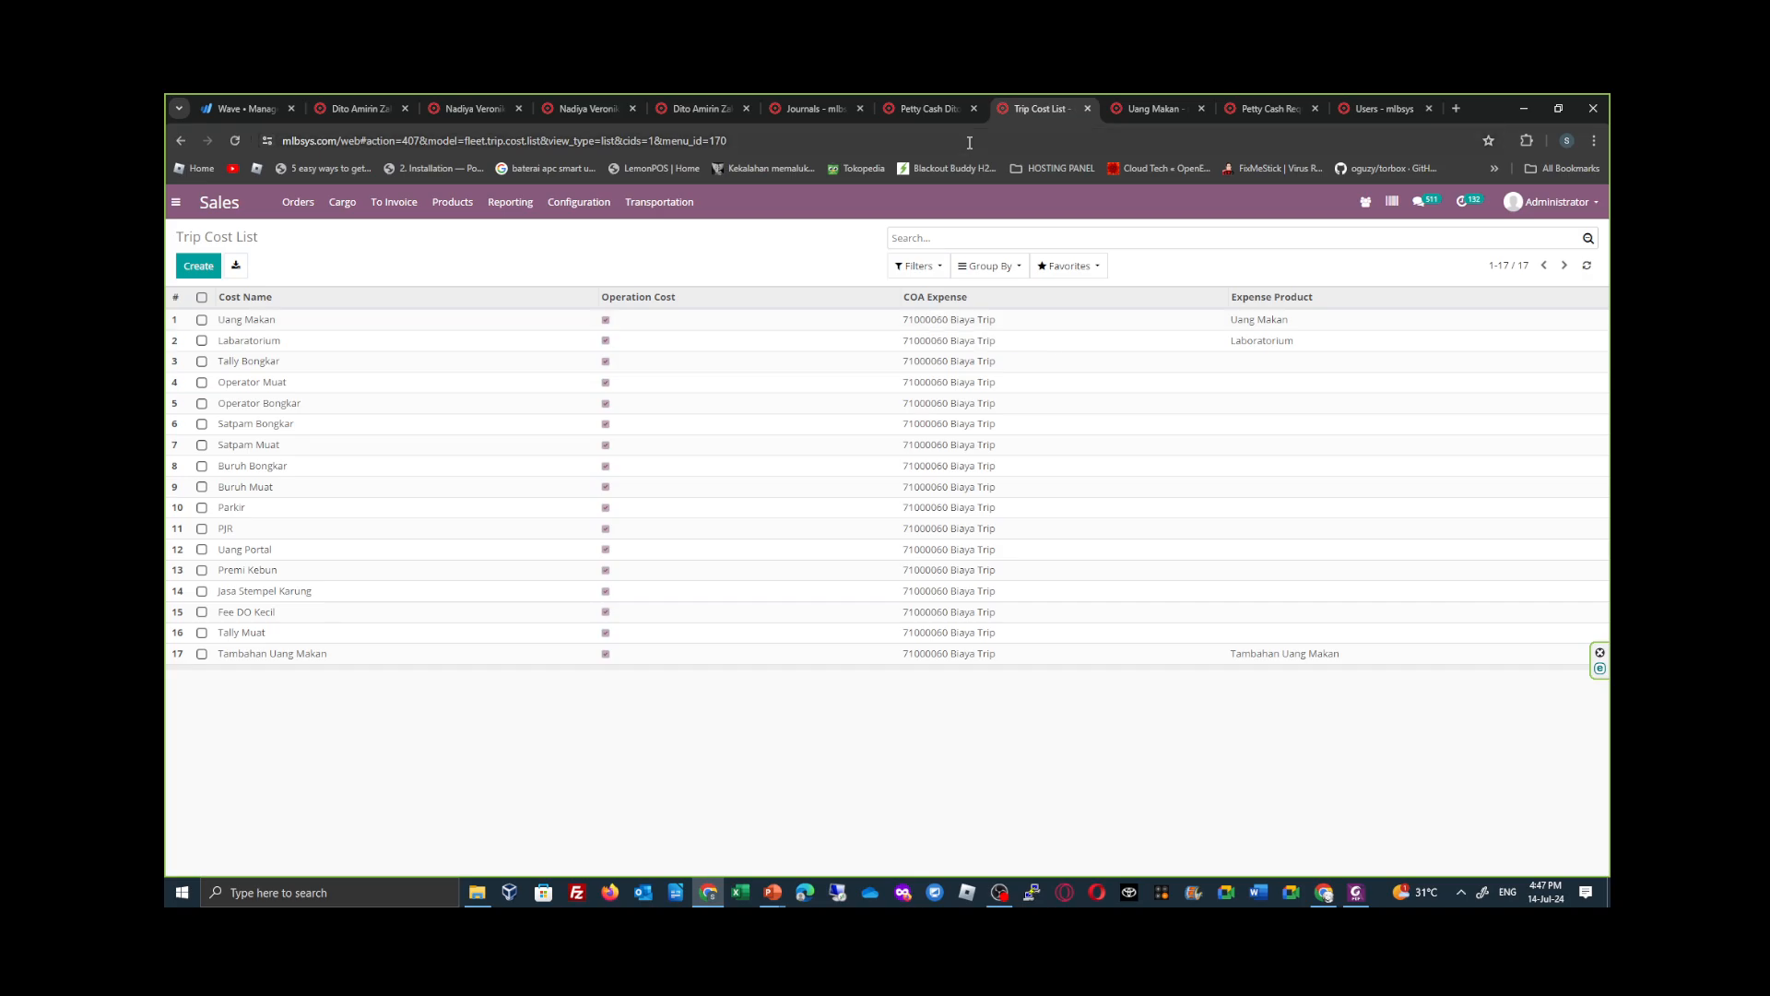
pyautogui.click(813, 108)
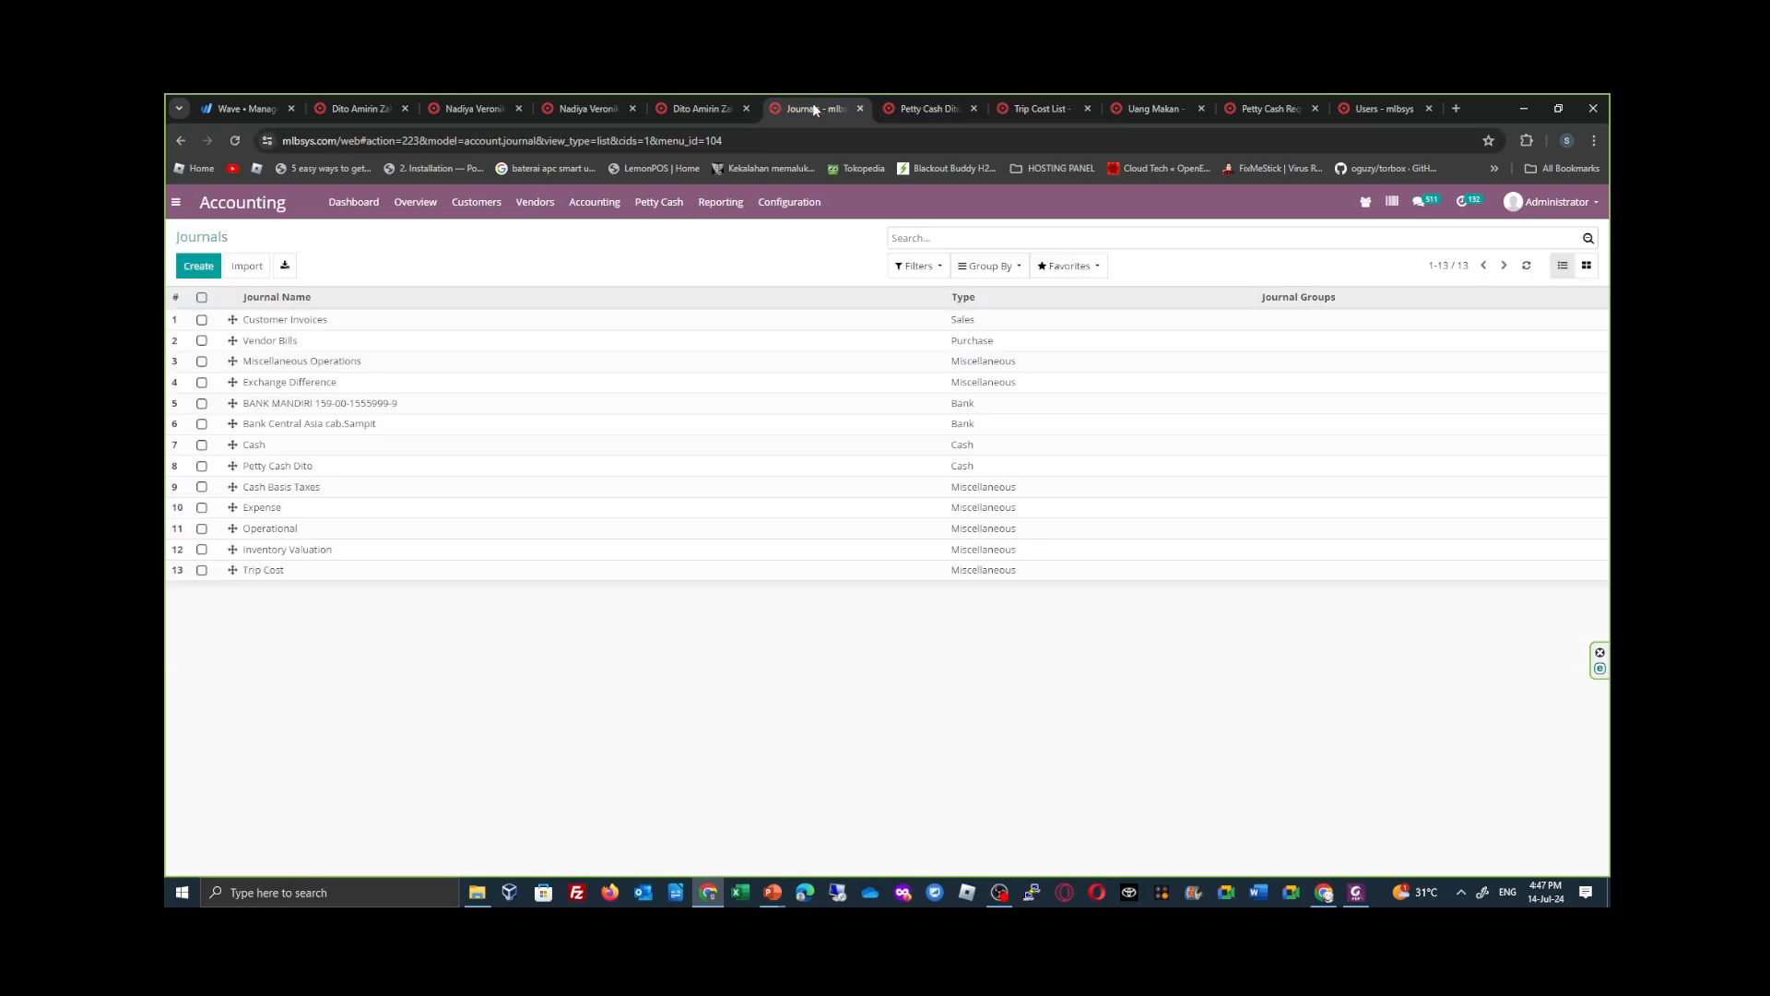
pyautogui.click(755, 571)
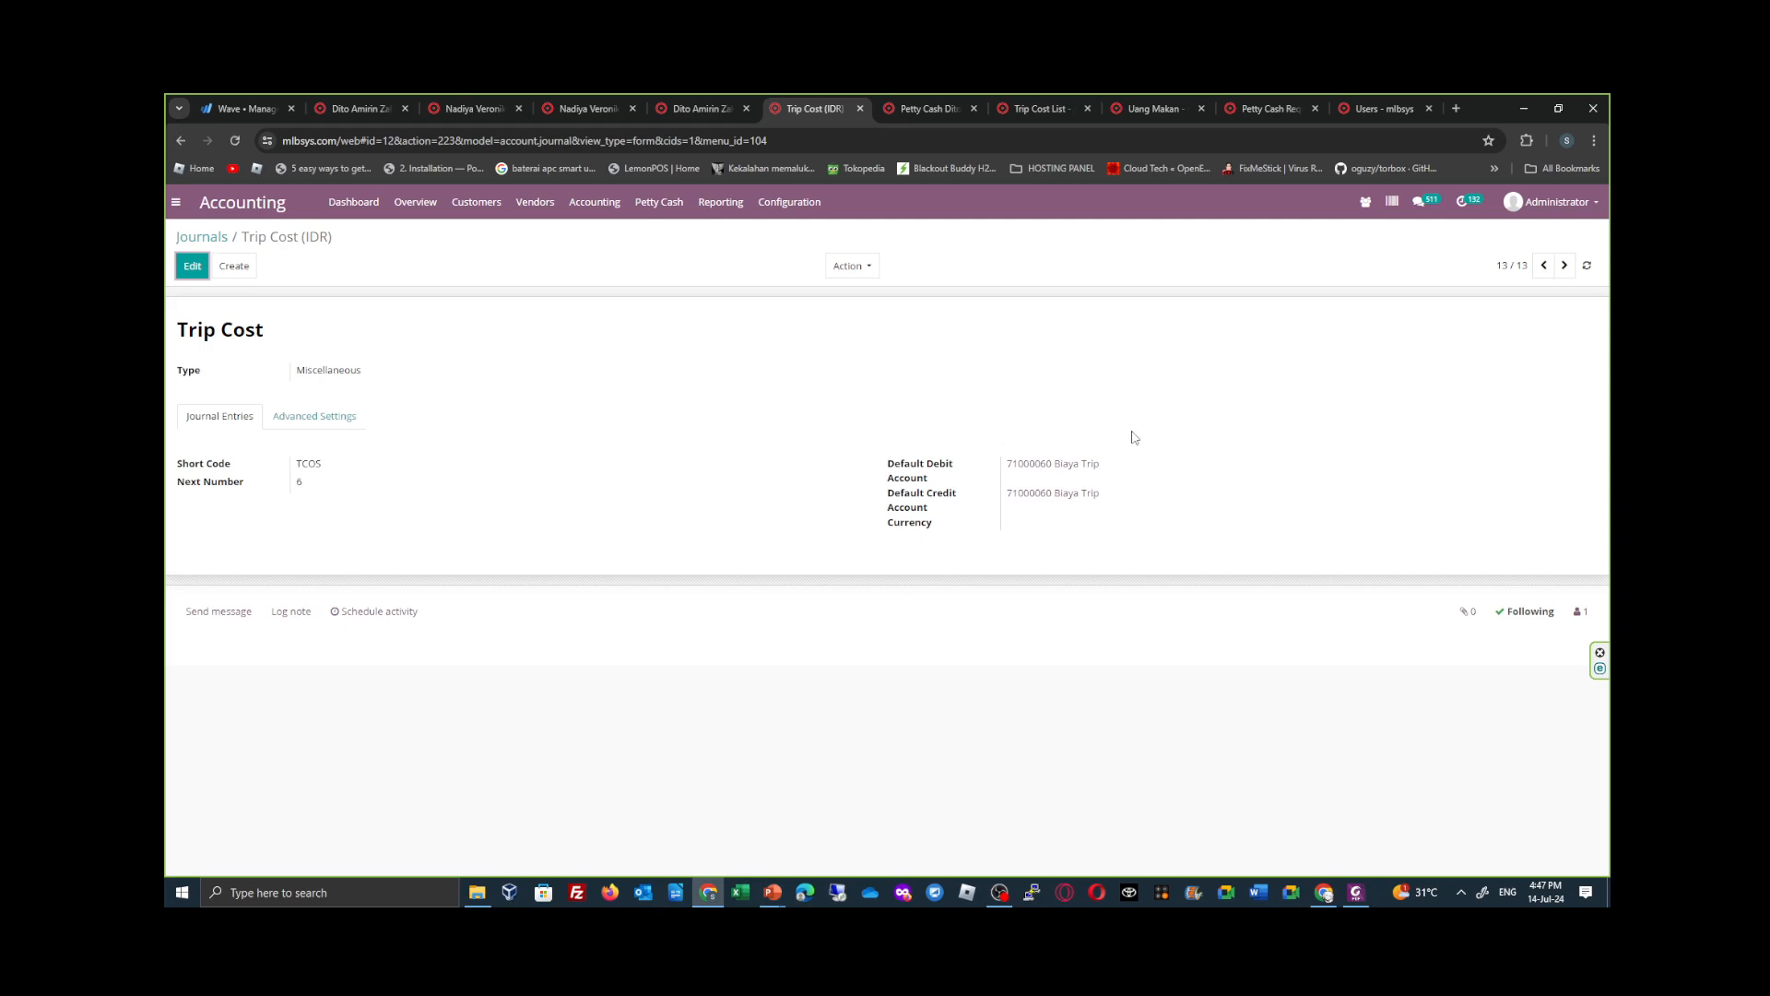
pyautogui.click(937, 102)
pyautogui.click(1031, 112)
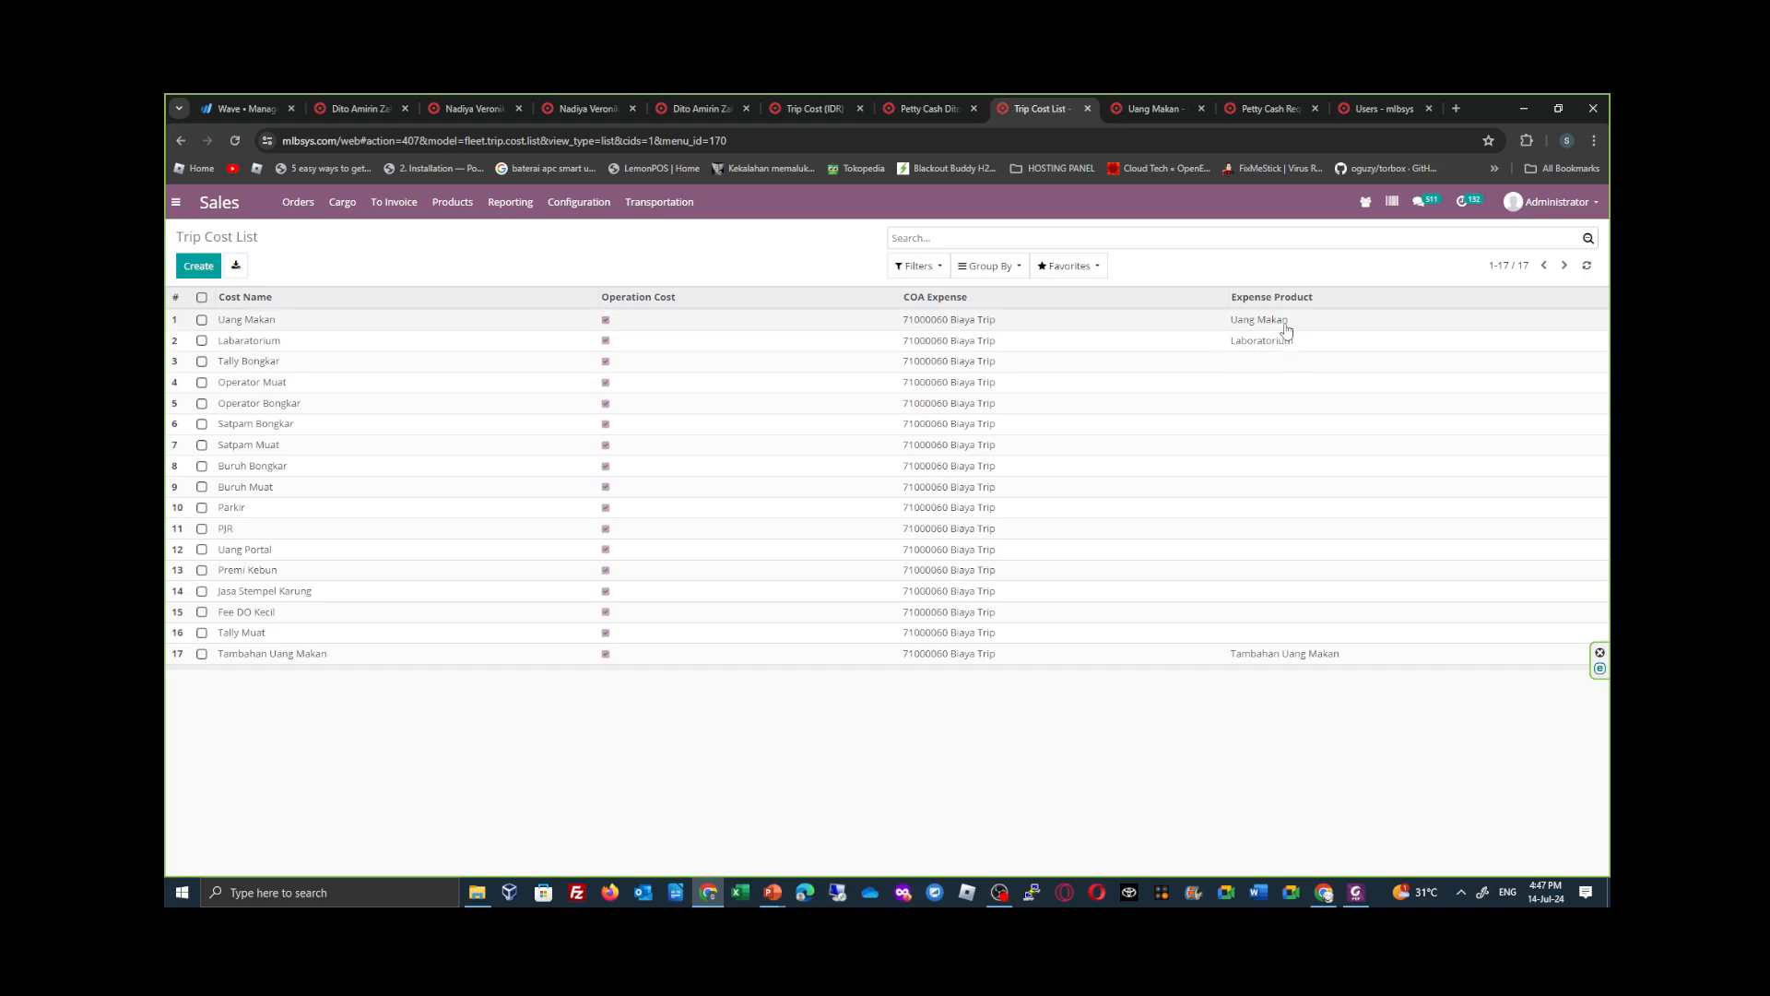
# - Examine the Uang Makan product's settings and the details of its Trip Cost product category, leaving the category unchanged
pyautogui.click(1158, 108)
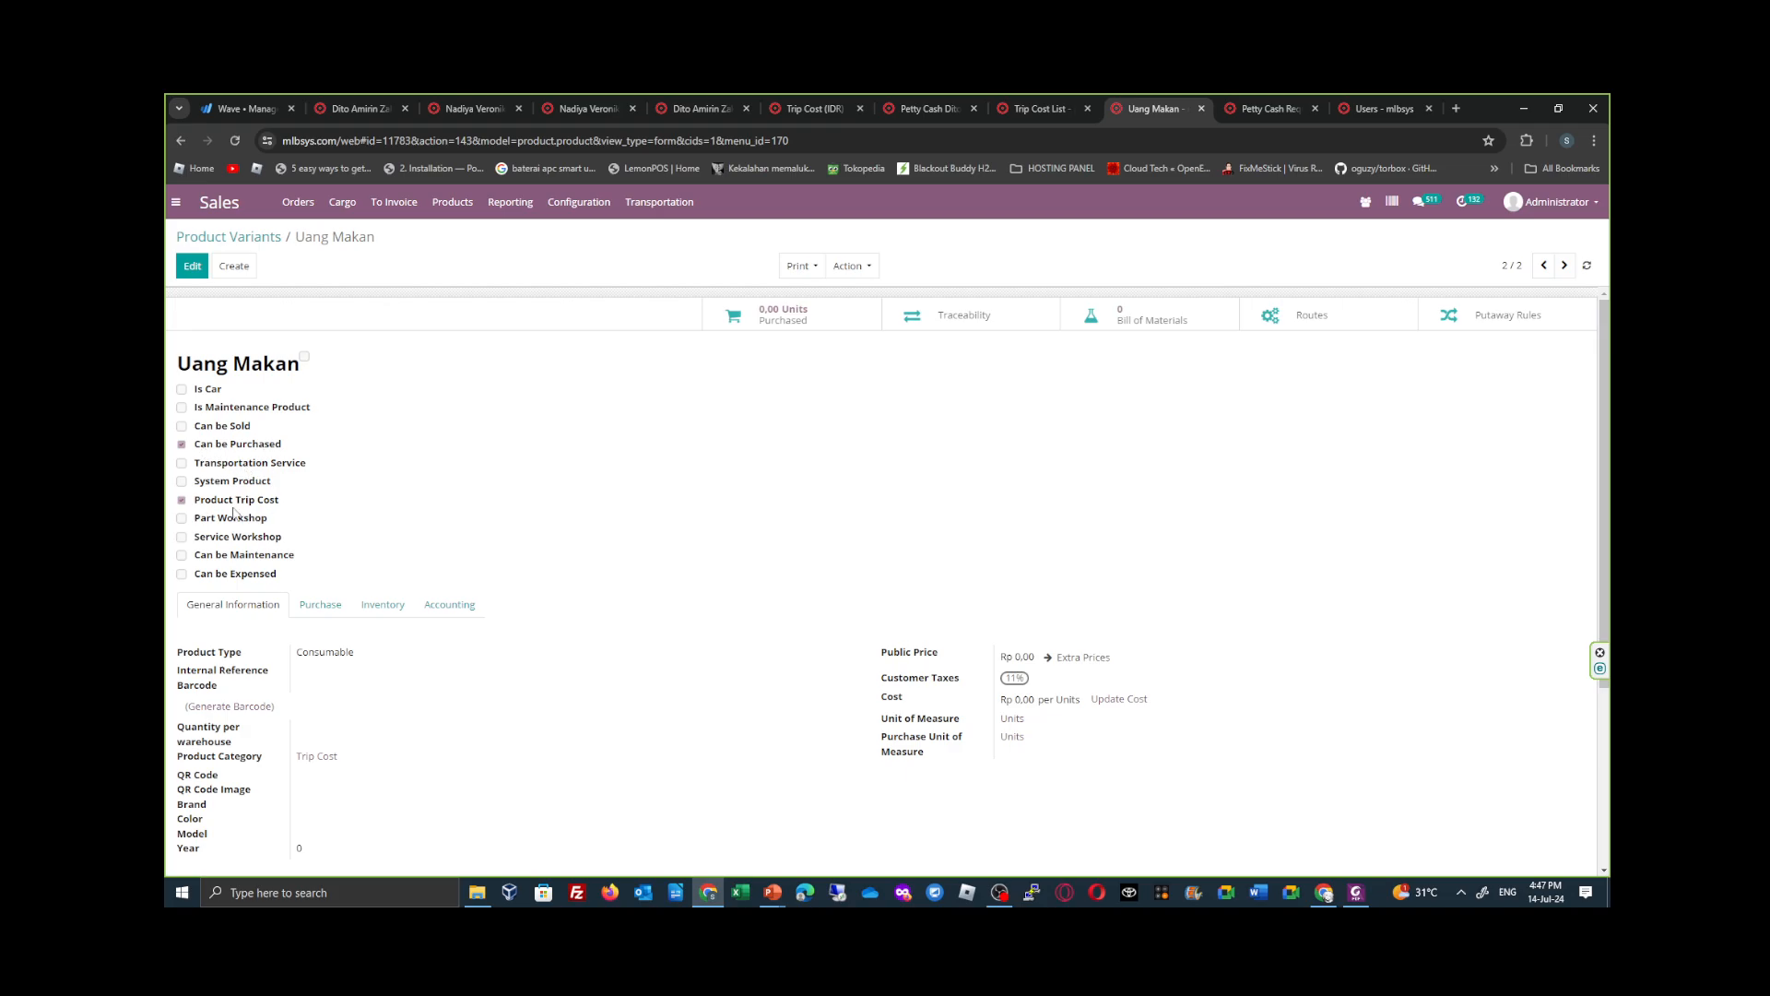
pyautogui.moveTo(264, 512)
pyautogui.scroll(-1, 420, 472)
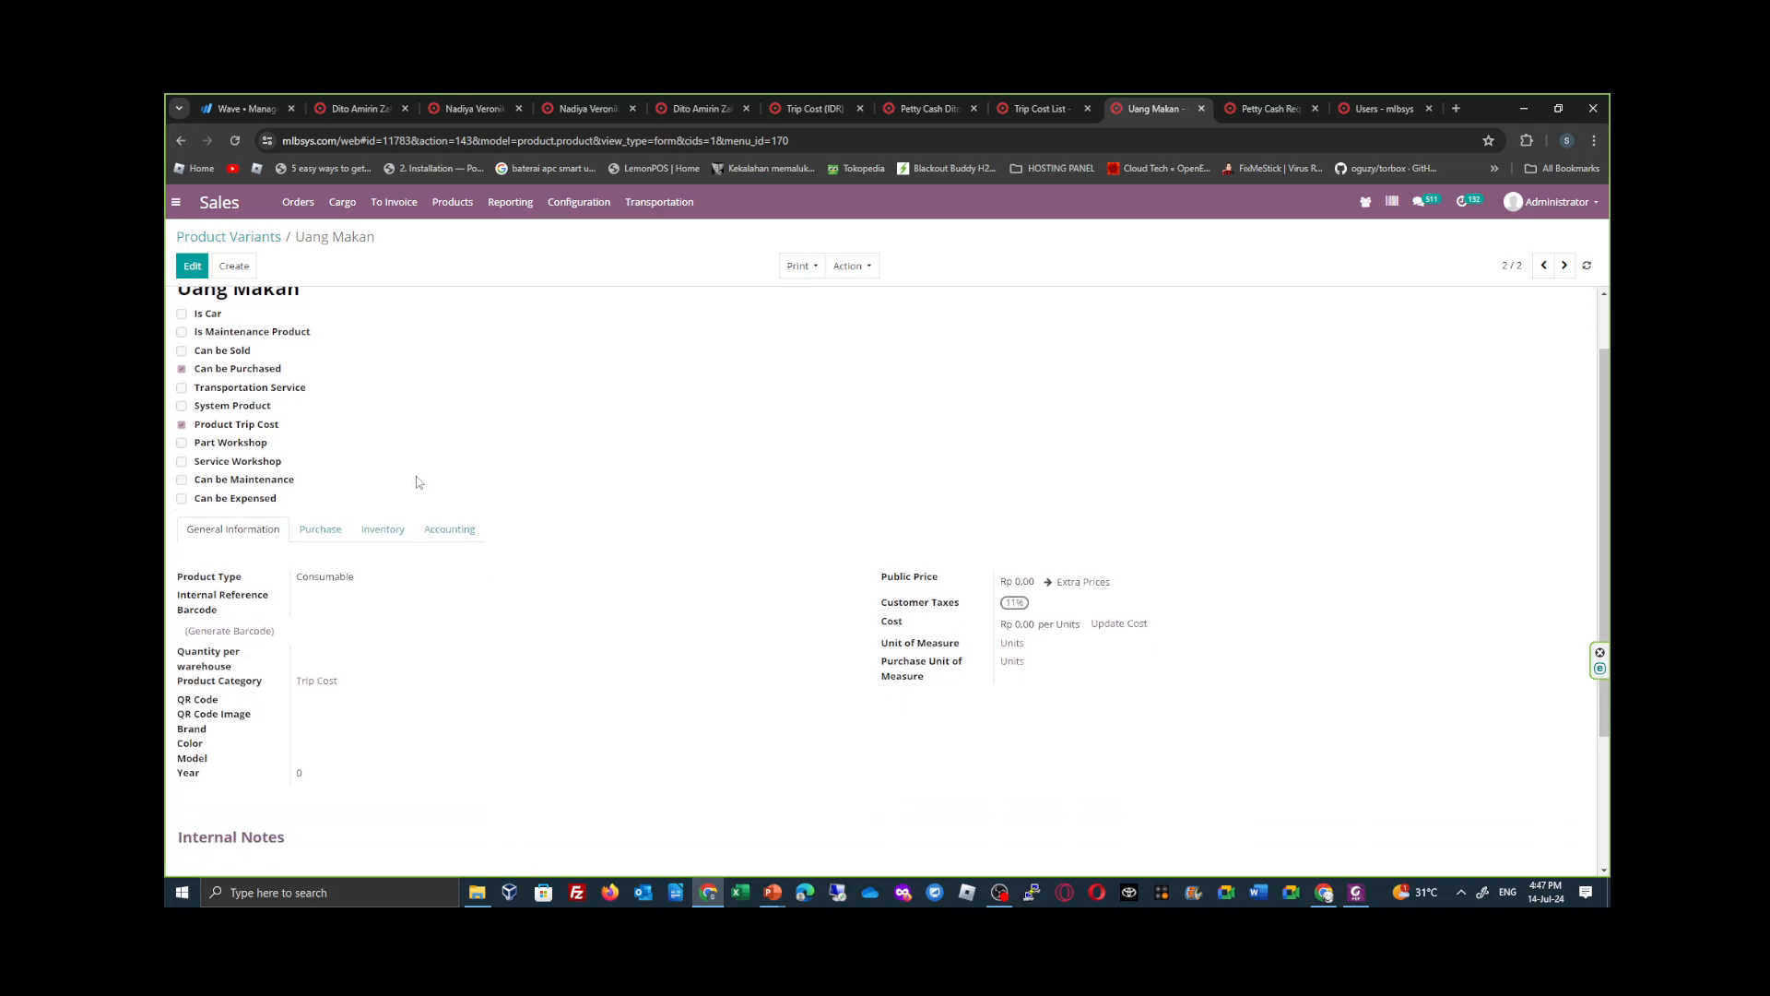
pyautogui.click(193, 267)
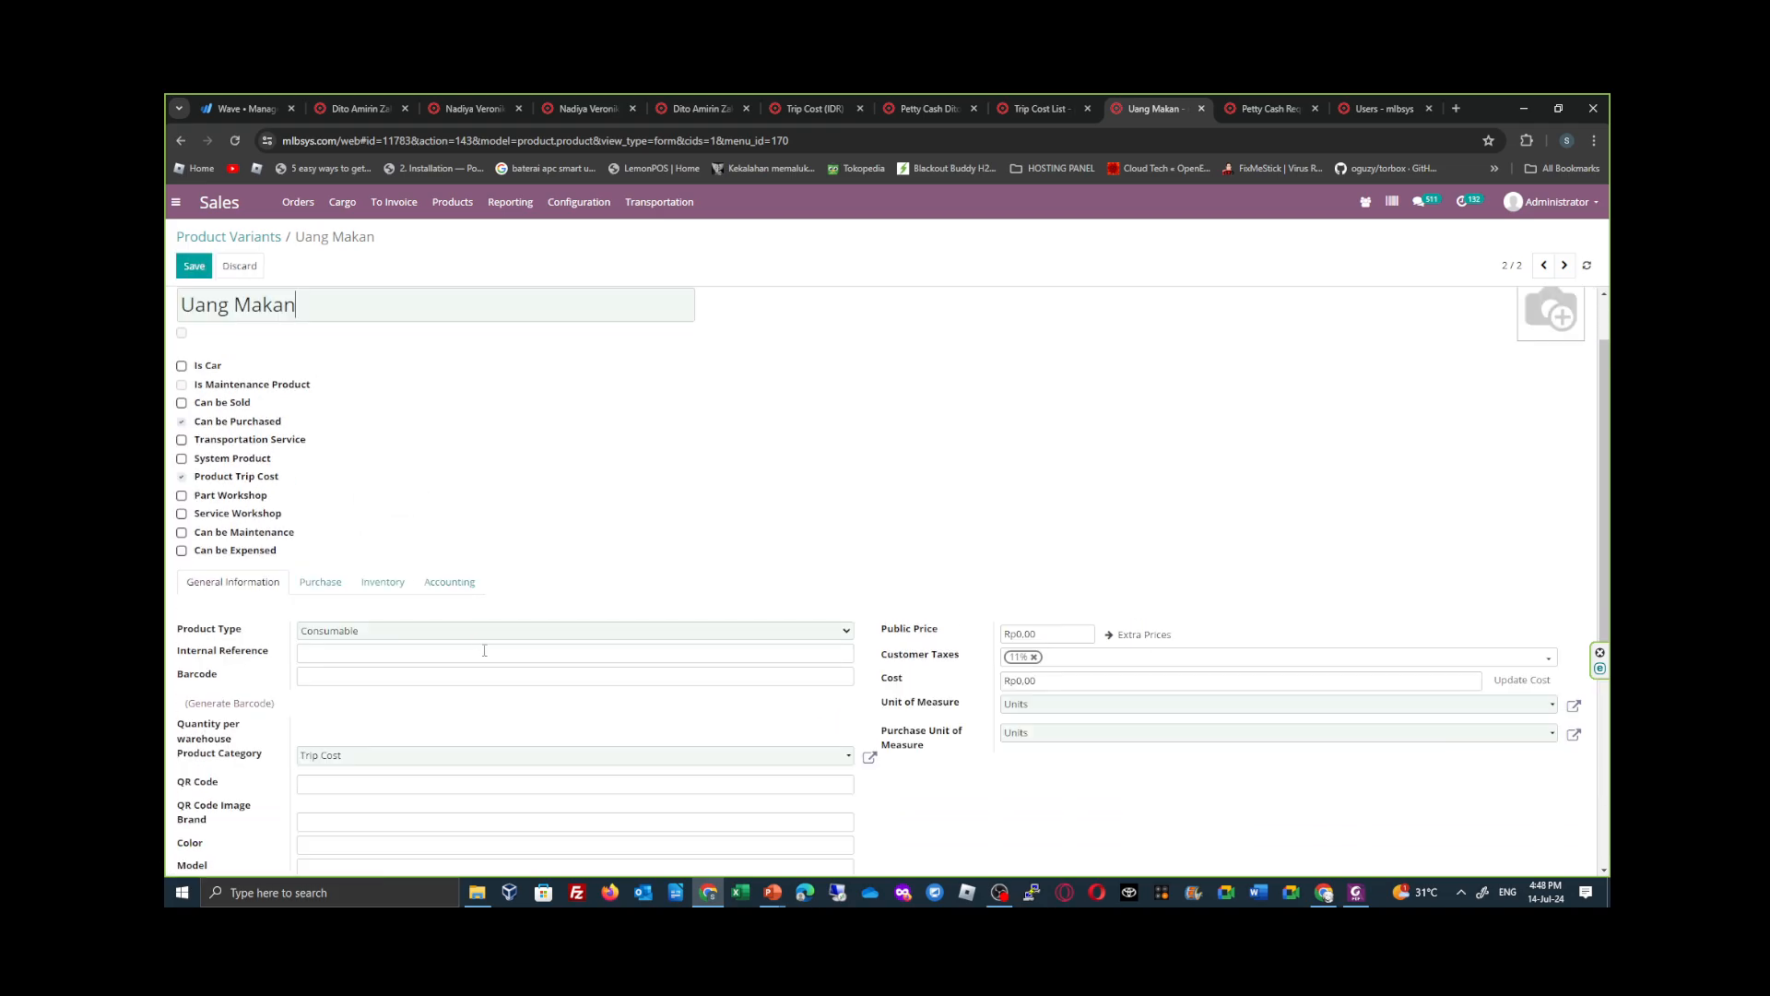
pyautogui.scroll(-2, 337, 566)
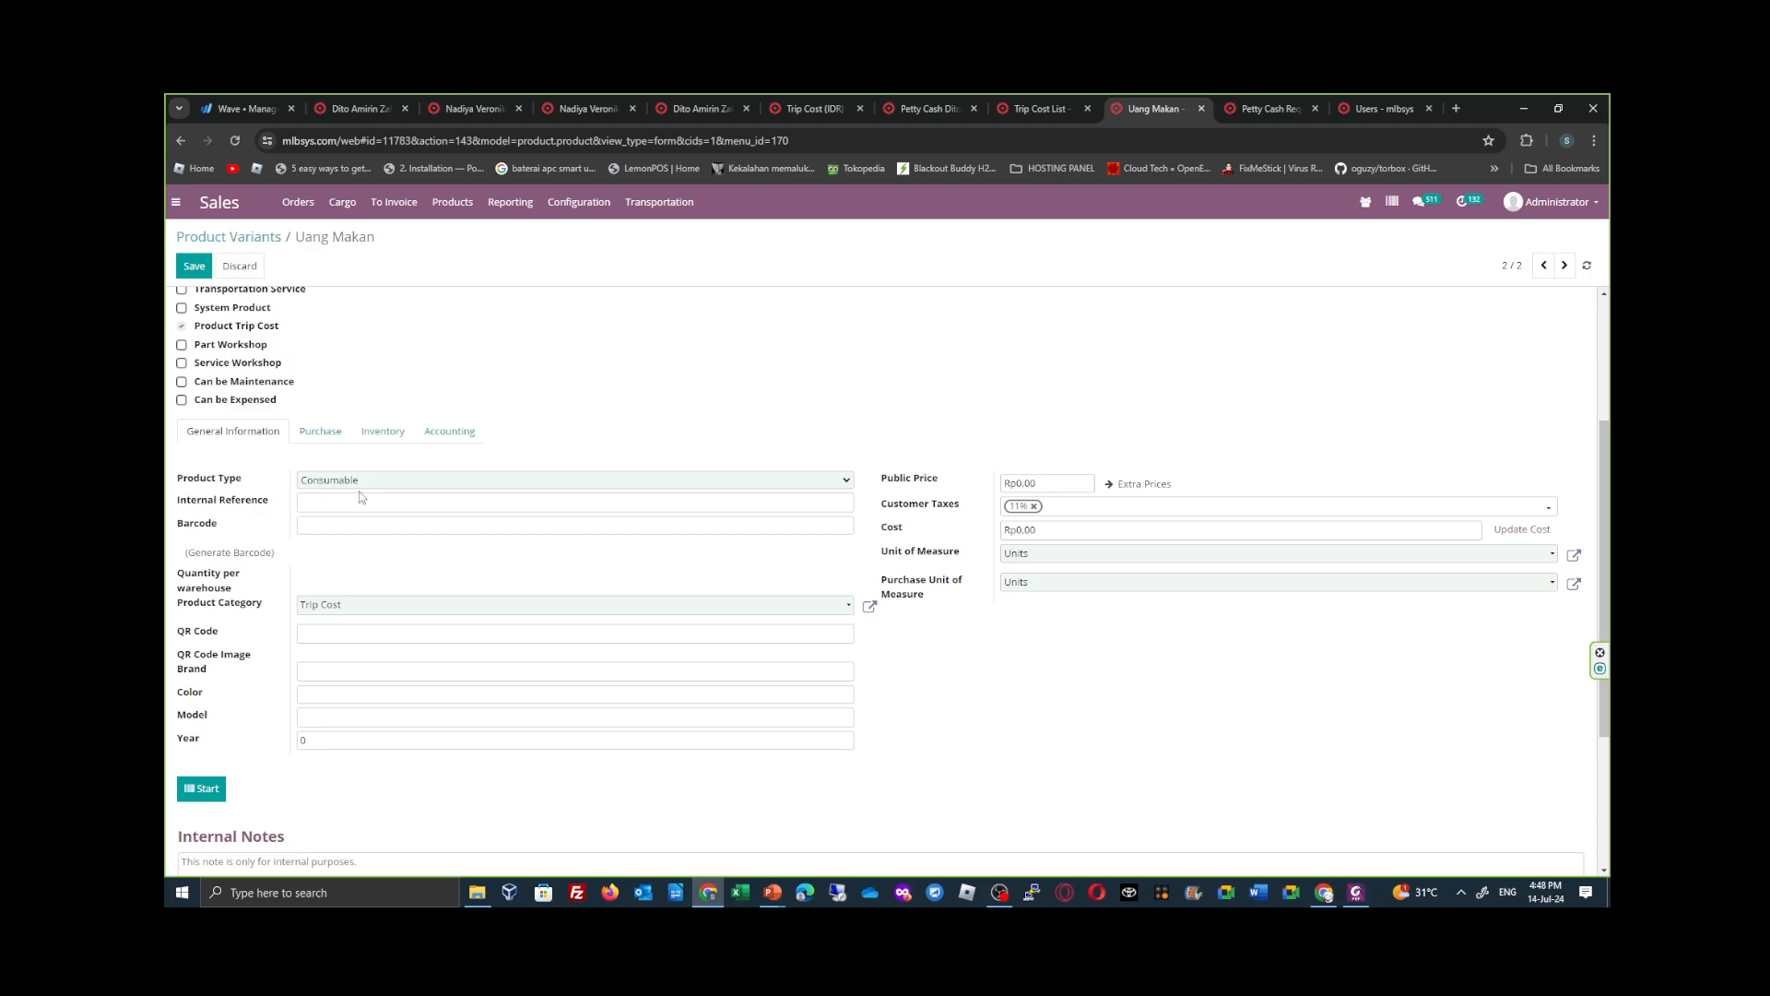
pyautogui.click(871, 612)
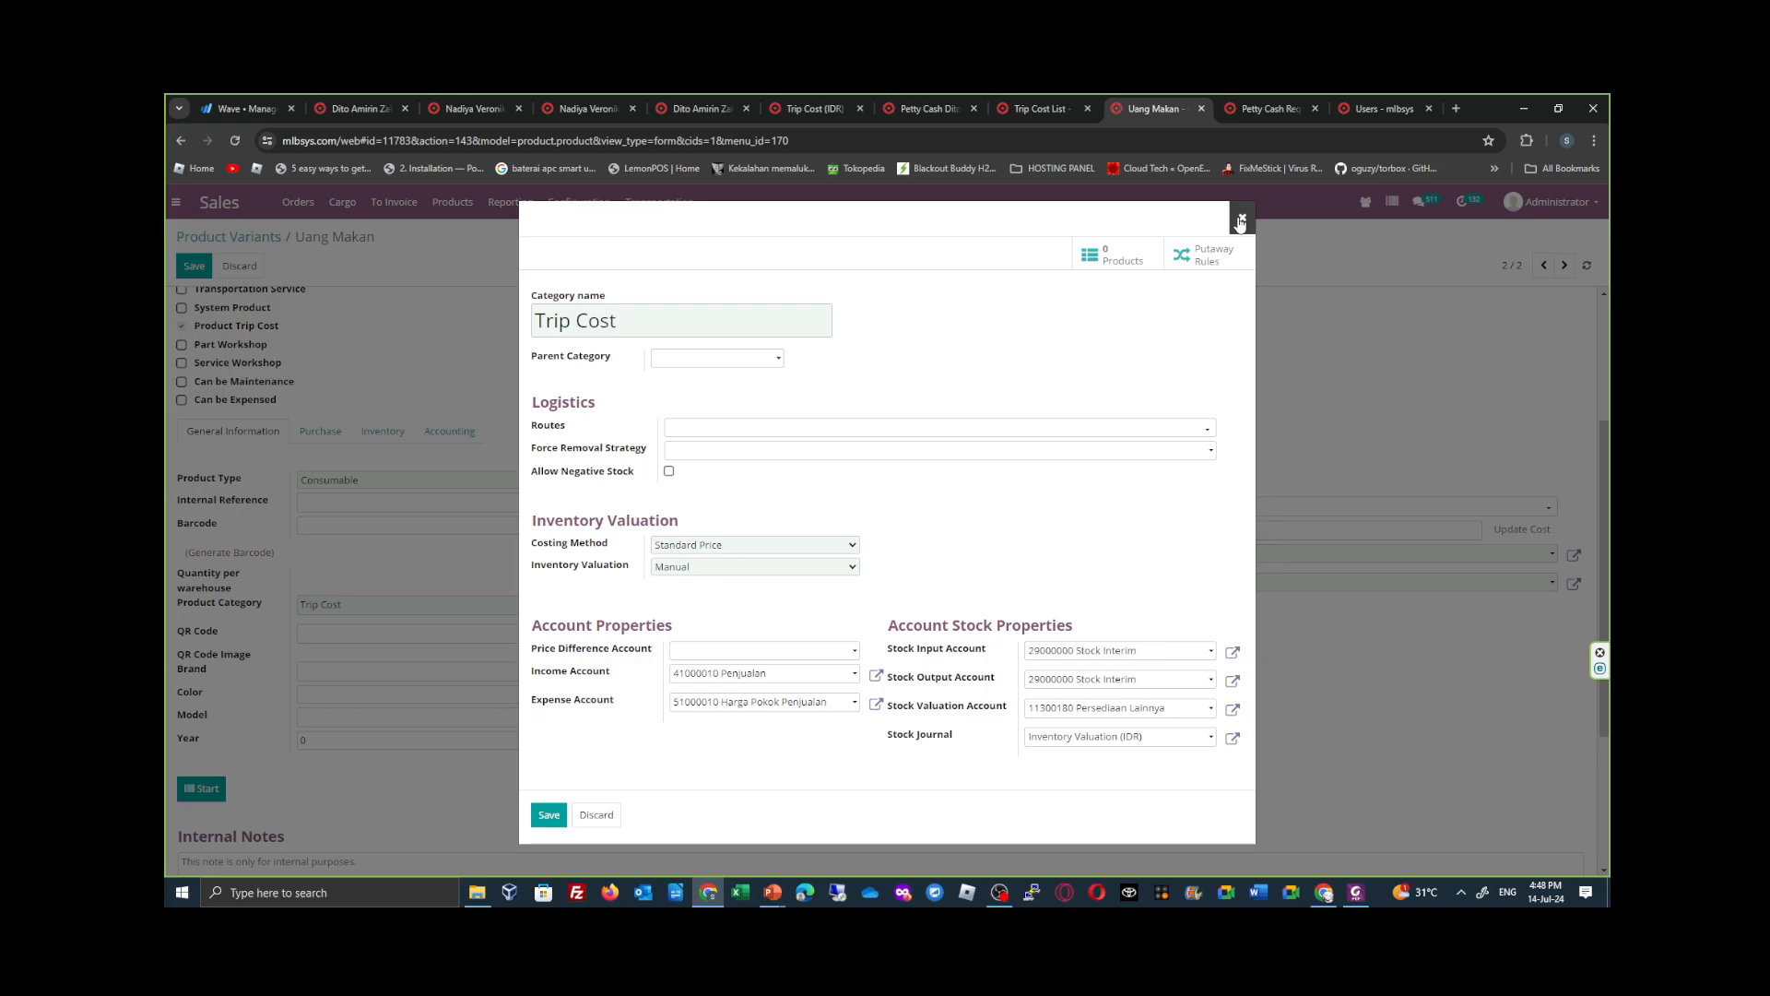
pyautogui.click(1238, 221)
pyautogui.scroll(2, 567, 516)
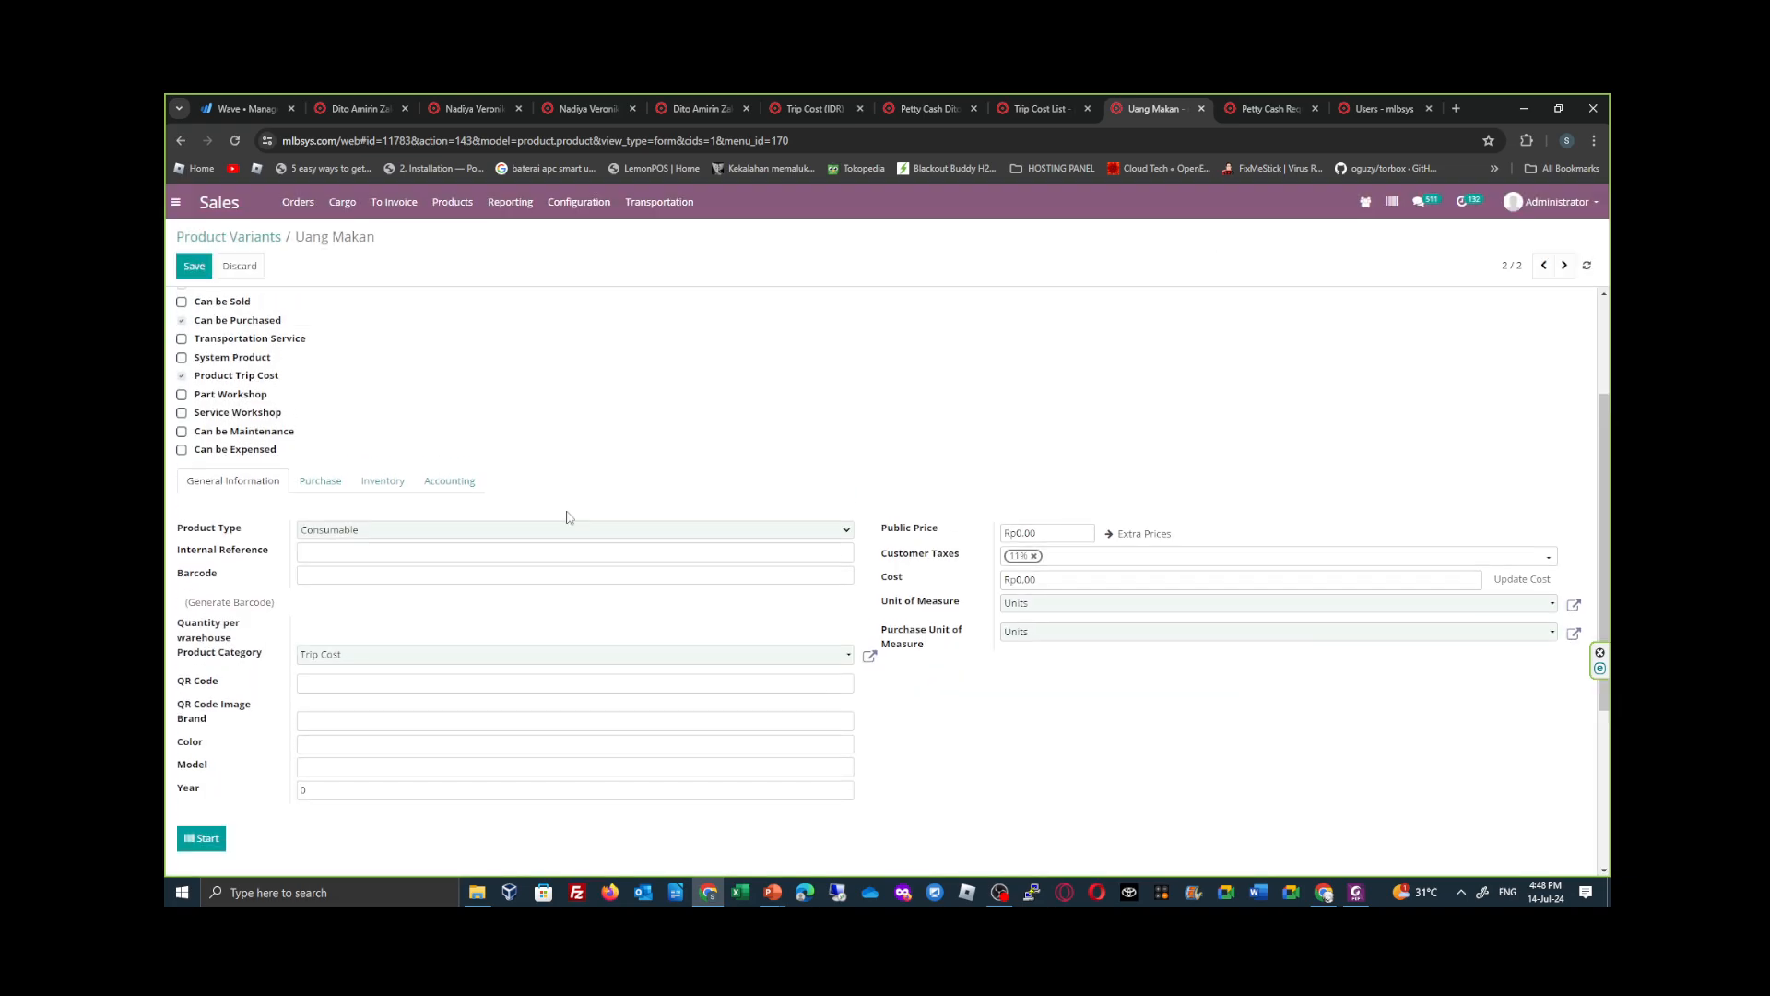
# - Review the accounting, inventory and purchase settings of the Uang Makan product, and return to its general information
pyautogui.click(449, 582)
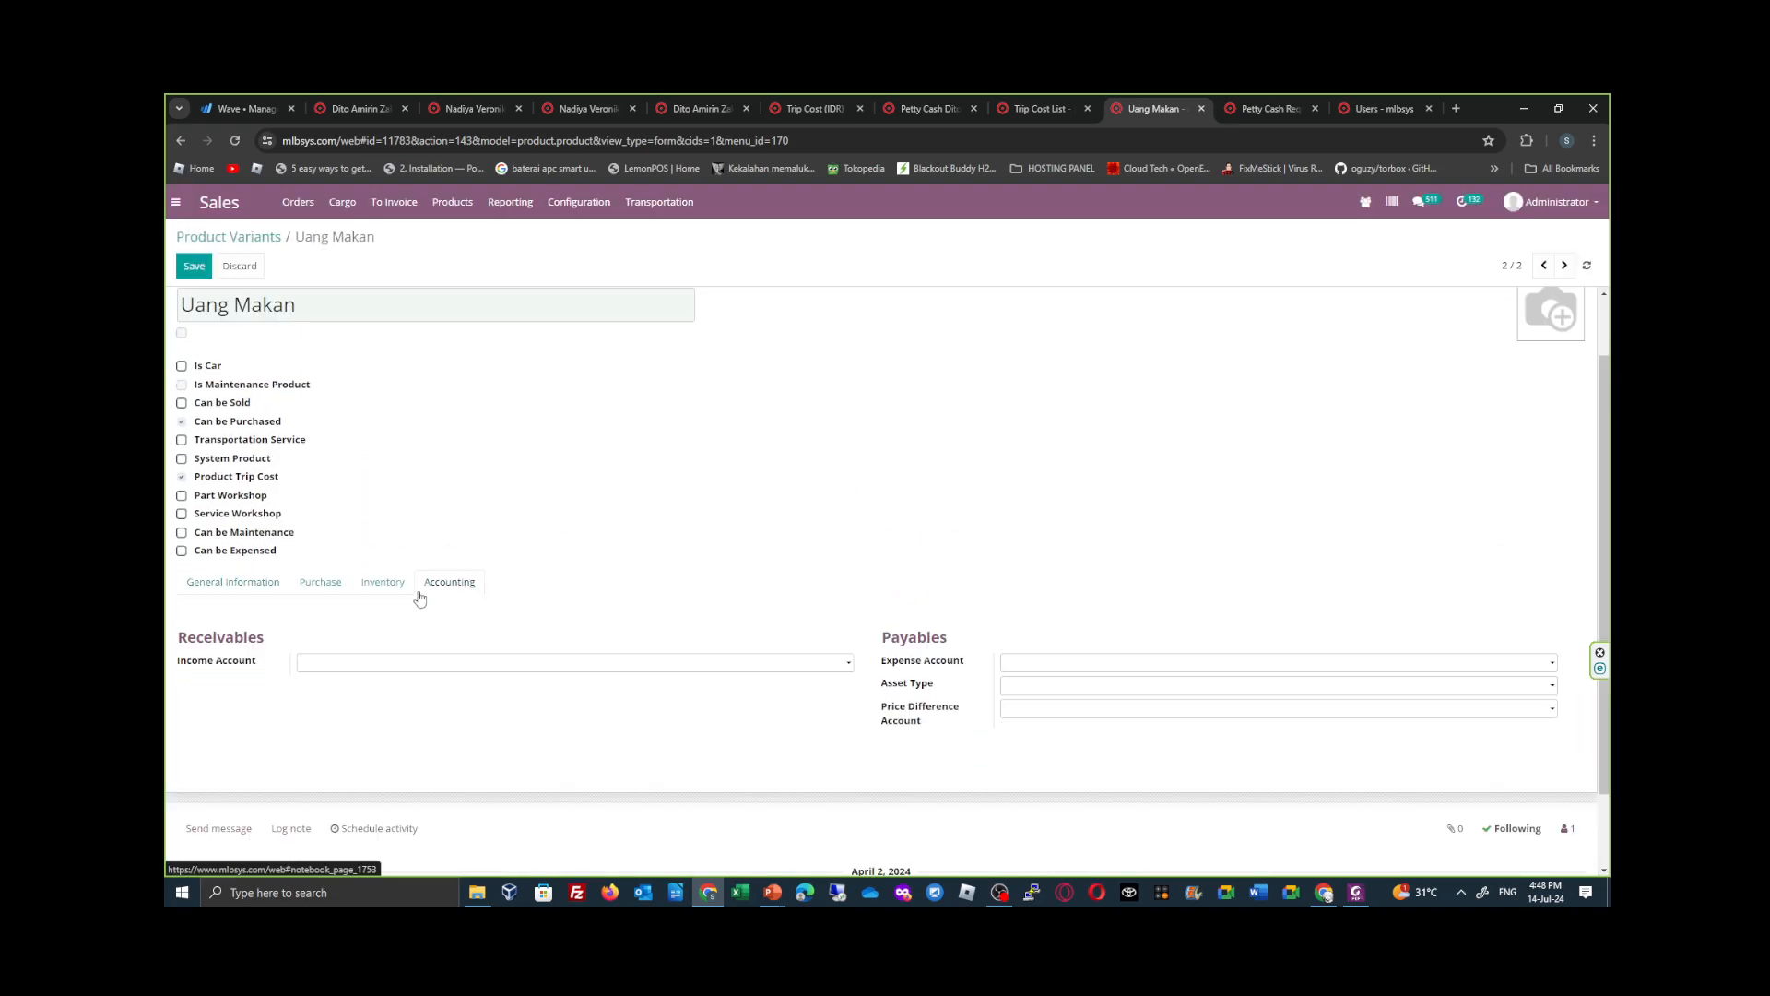
pyautogui.click(384, 583)
pyautogui.click(321, 583)
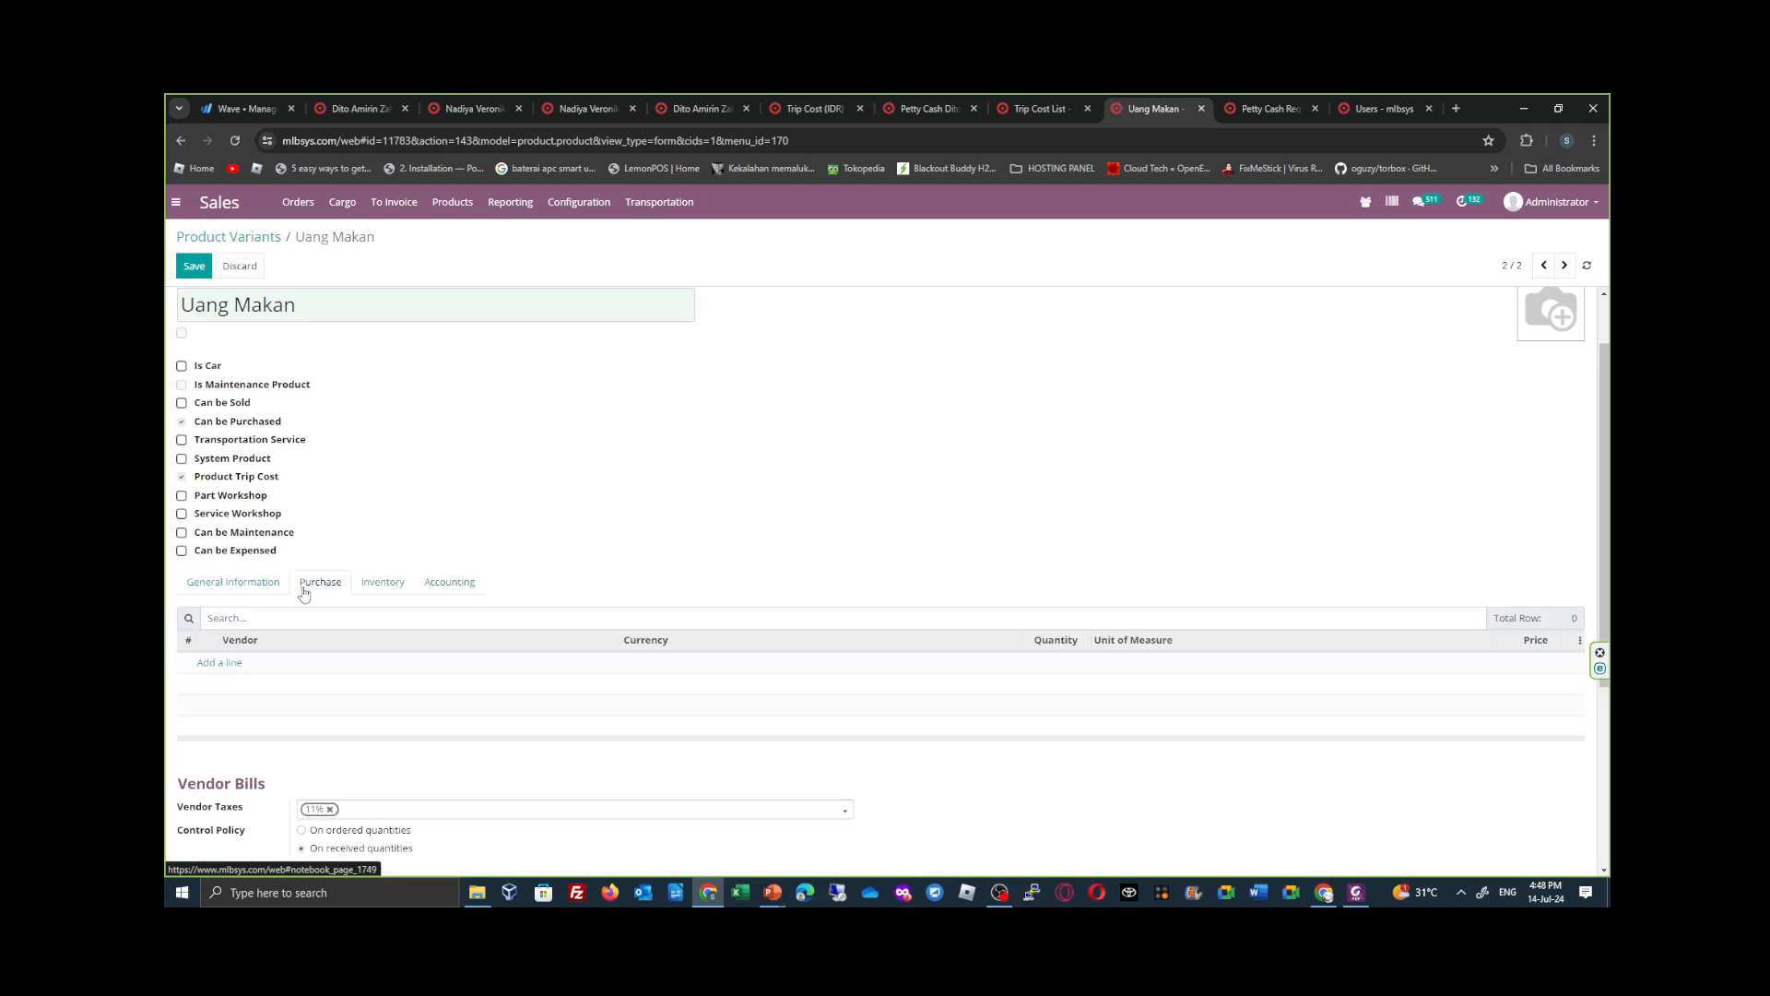
pyautogui.click(251, 583)
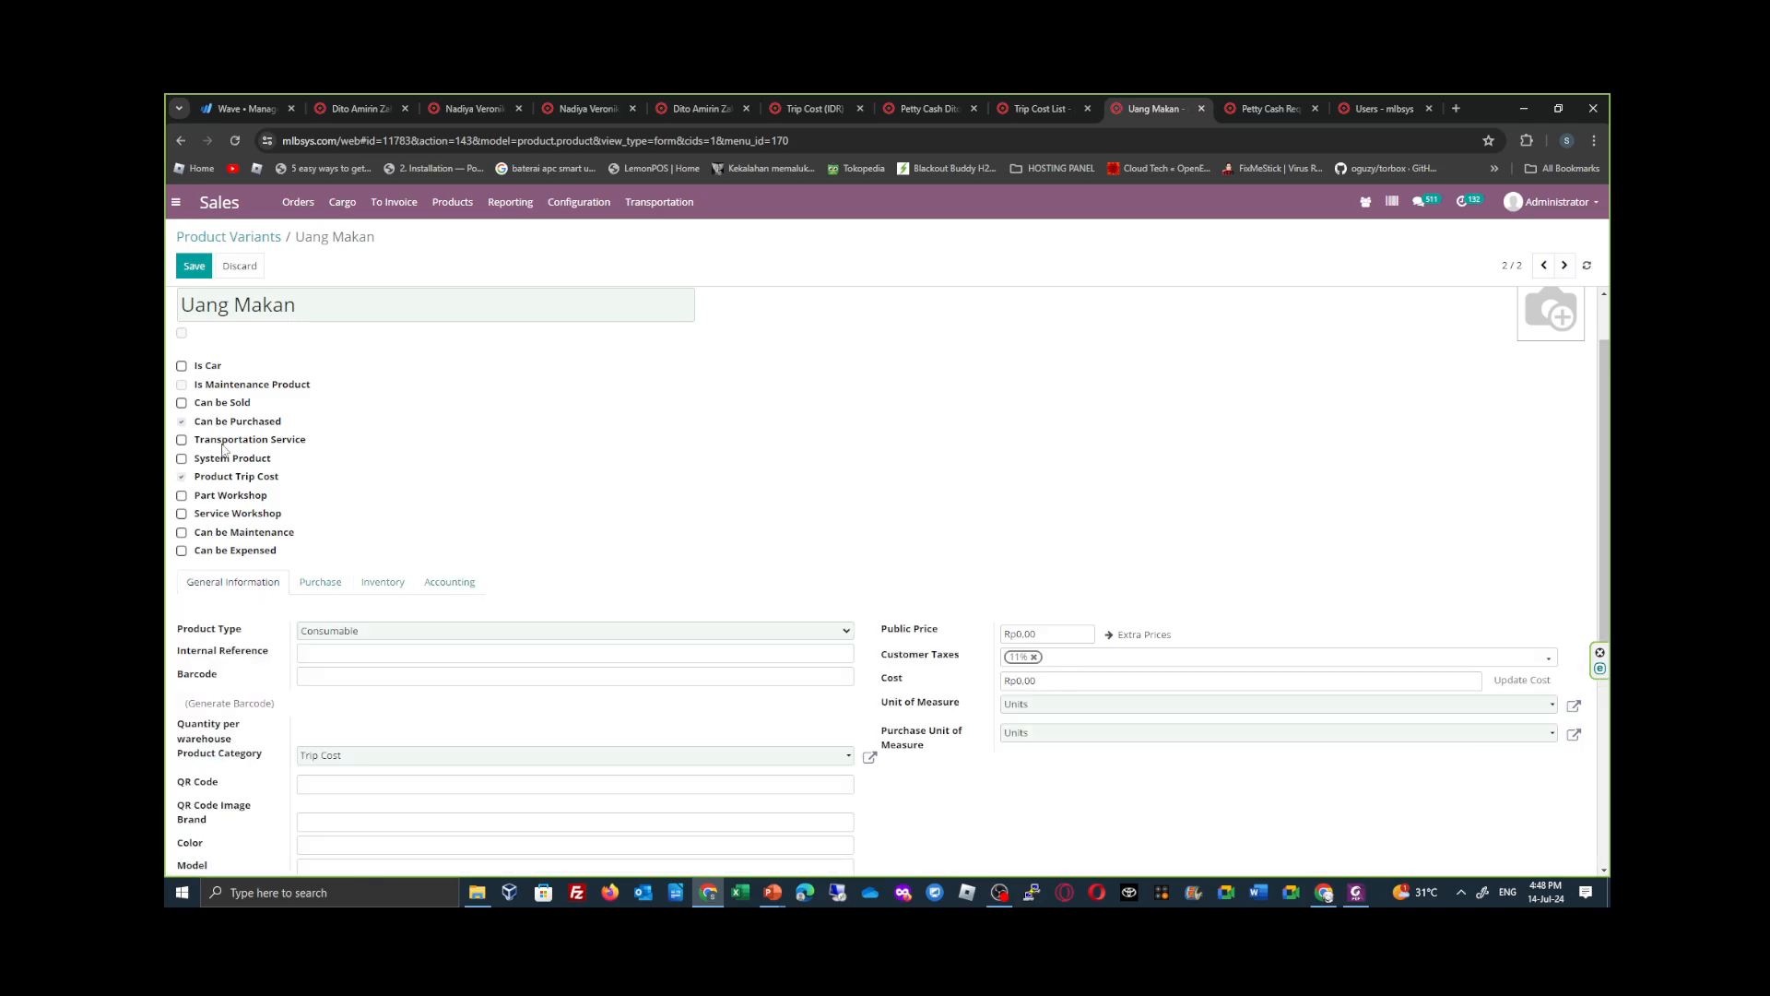
# - Close the Users page and return to the Petty Cash Request list
pyautogui.click(1281, 107)
pyautogui.click(1387, 108)
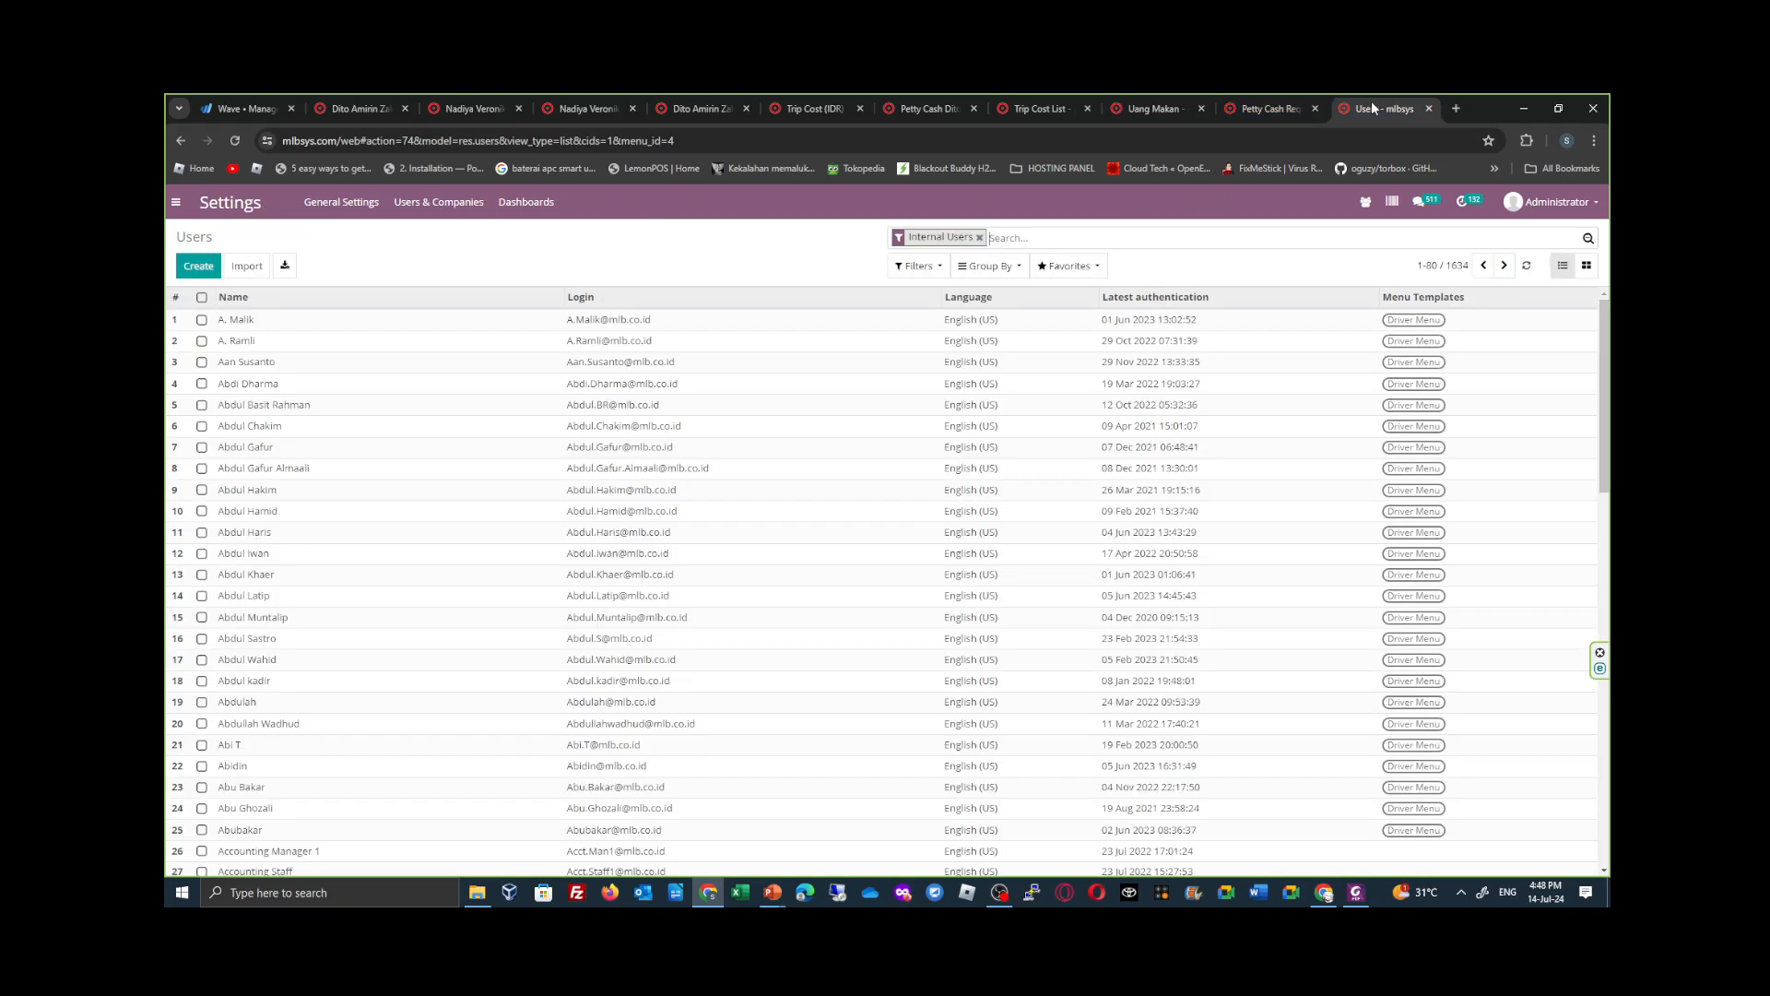
pyautogui.click(1427, 108)
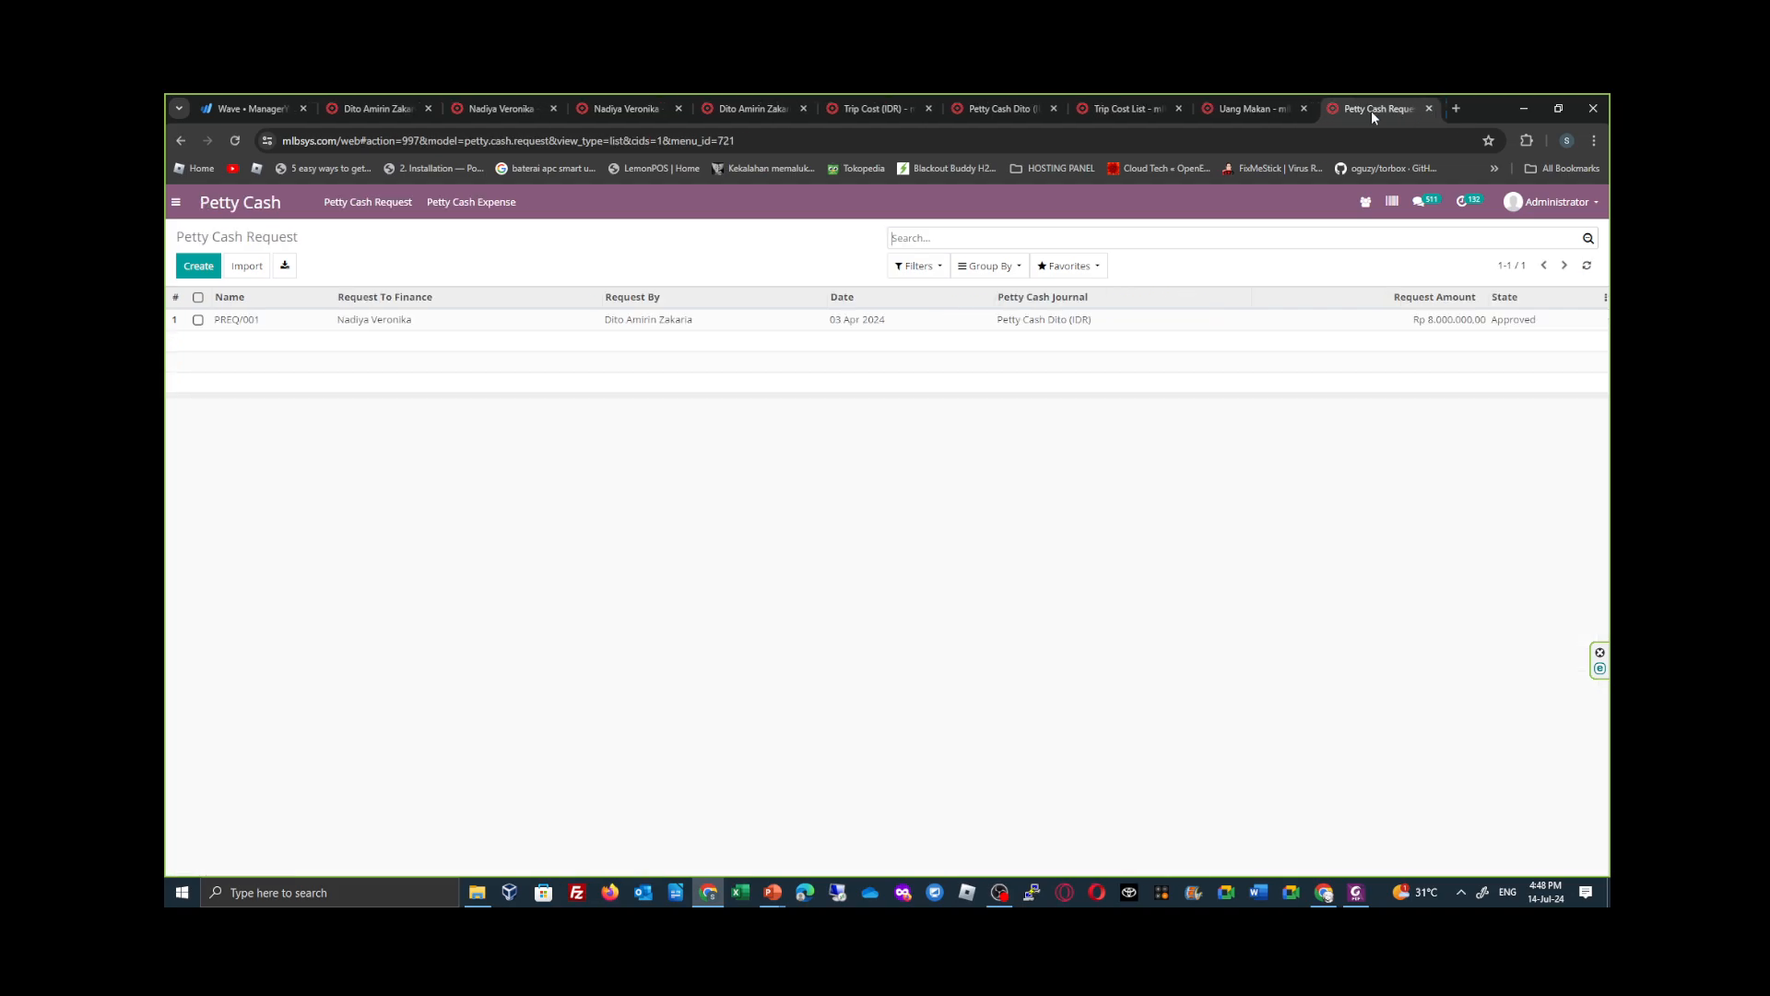
# - Check which expense products can be chosen for the Uang Makan entry in the Trip Cost List
pyautogui.click(1132, 108)
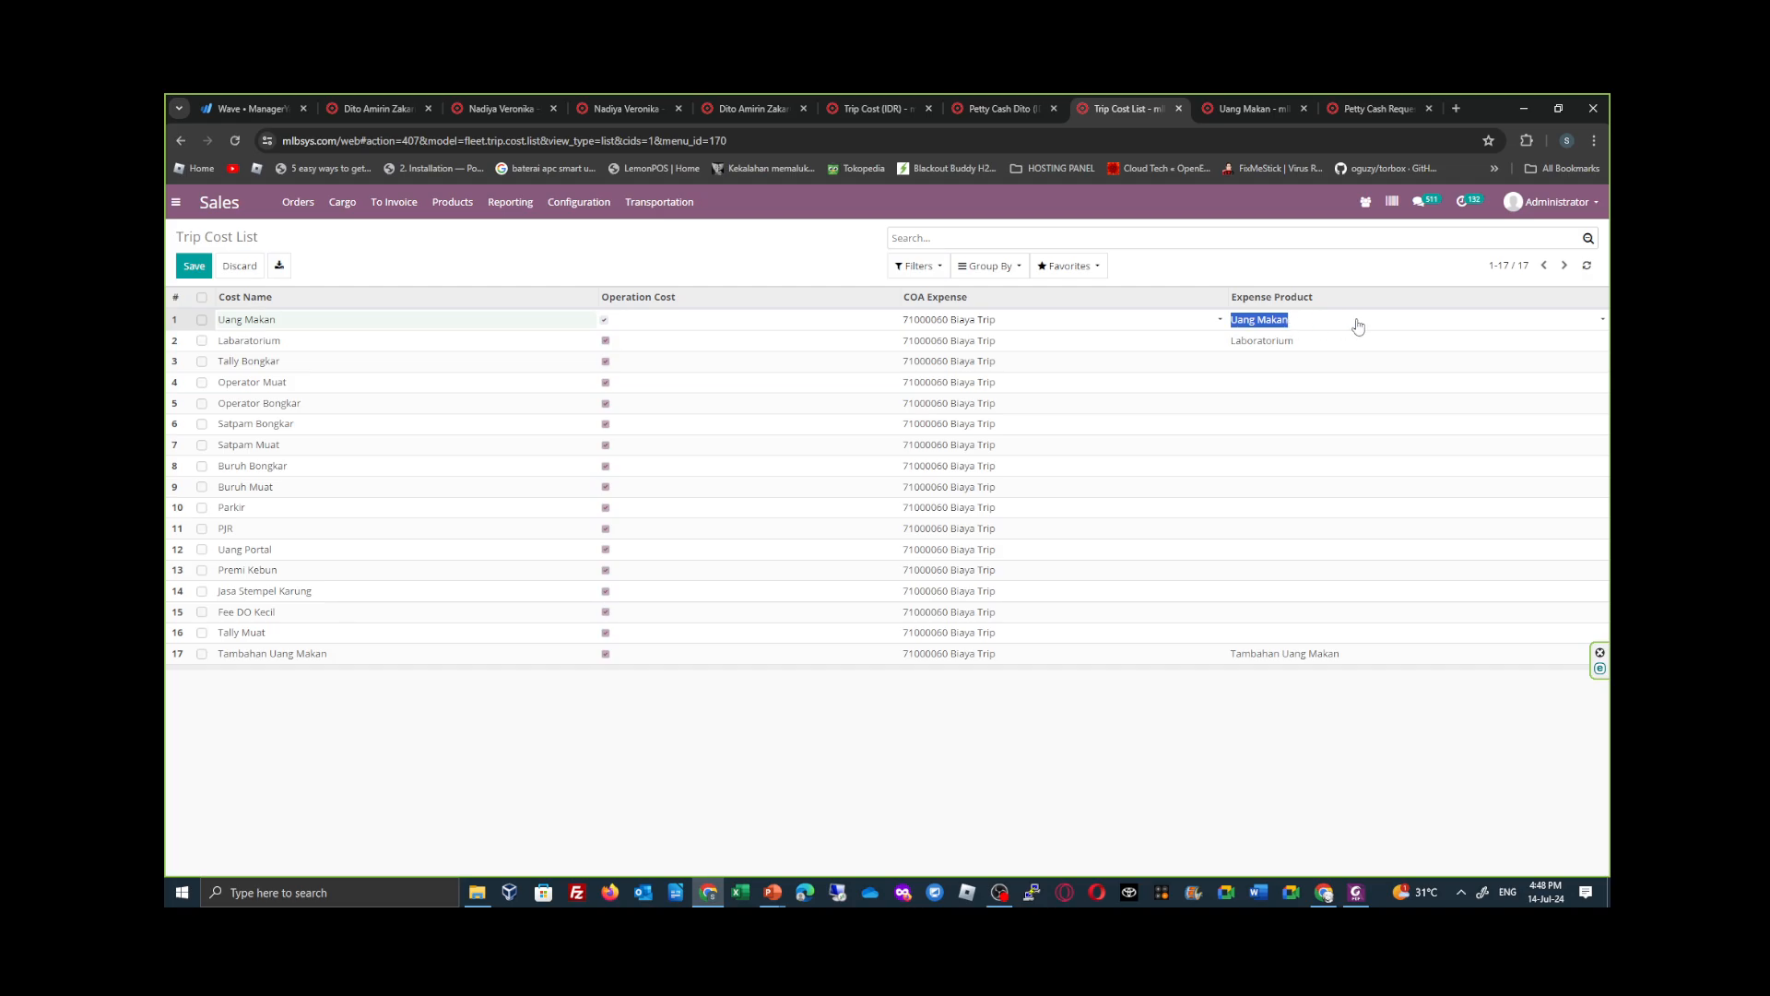
pyautogui.click(1403, 324)
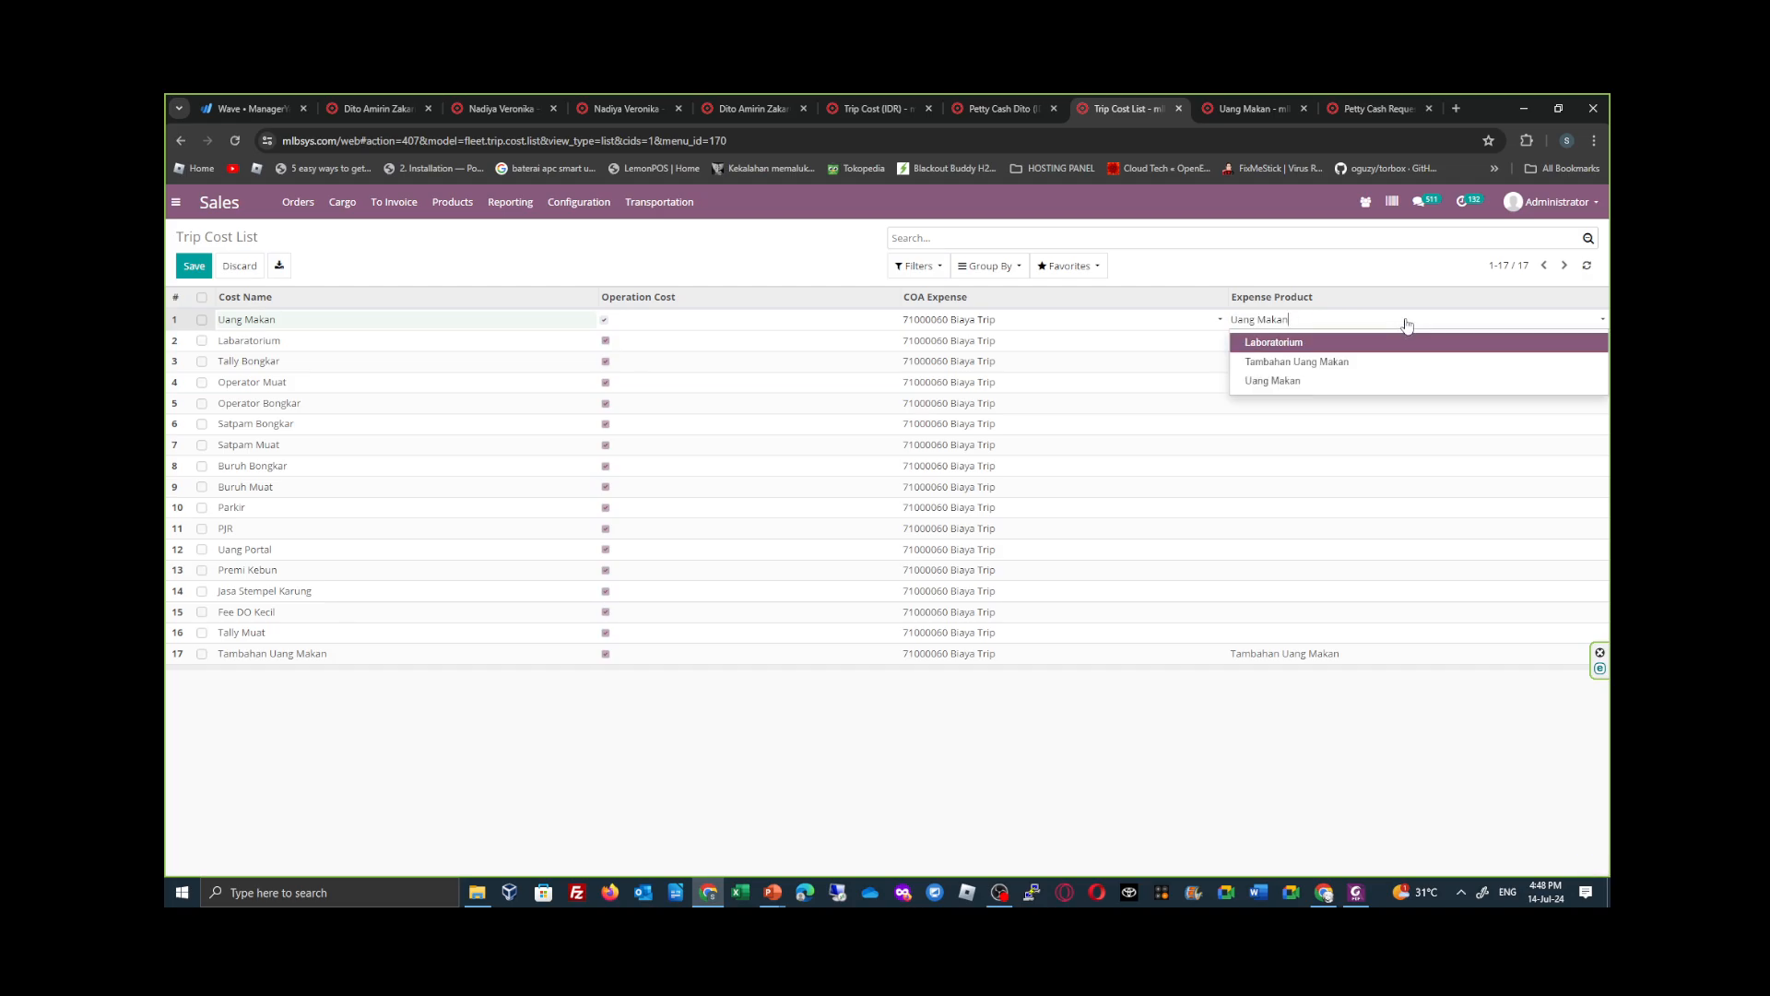
pyautogui.click(1406, 323)
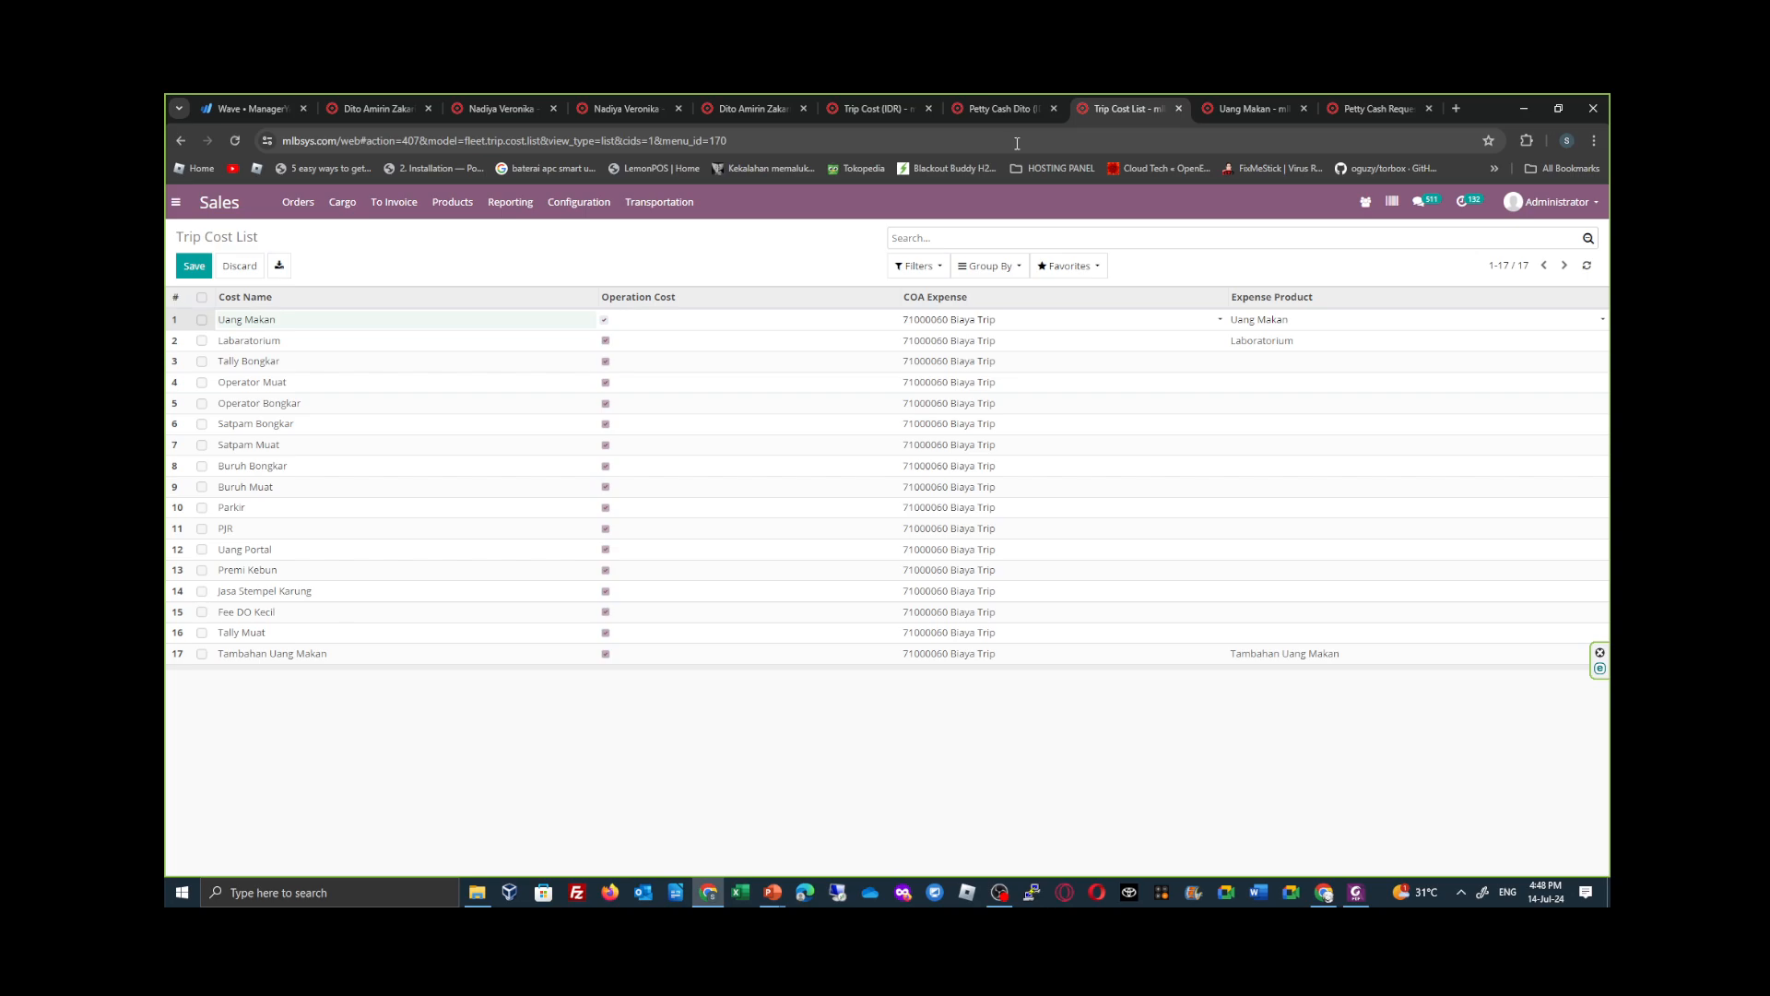
# - View the Uang Makan entries in the Product Variants list and return to the Trip Cost List
pyautogui.click(1261, 109)
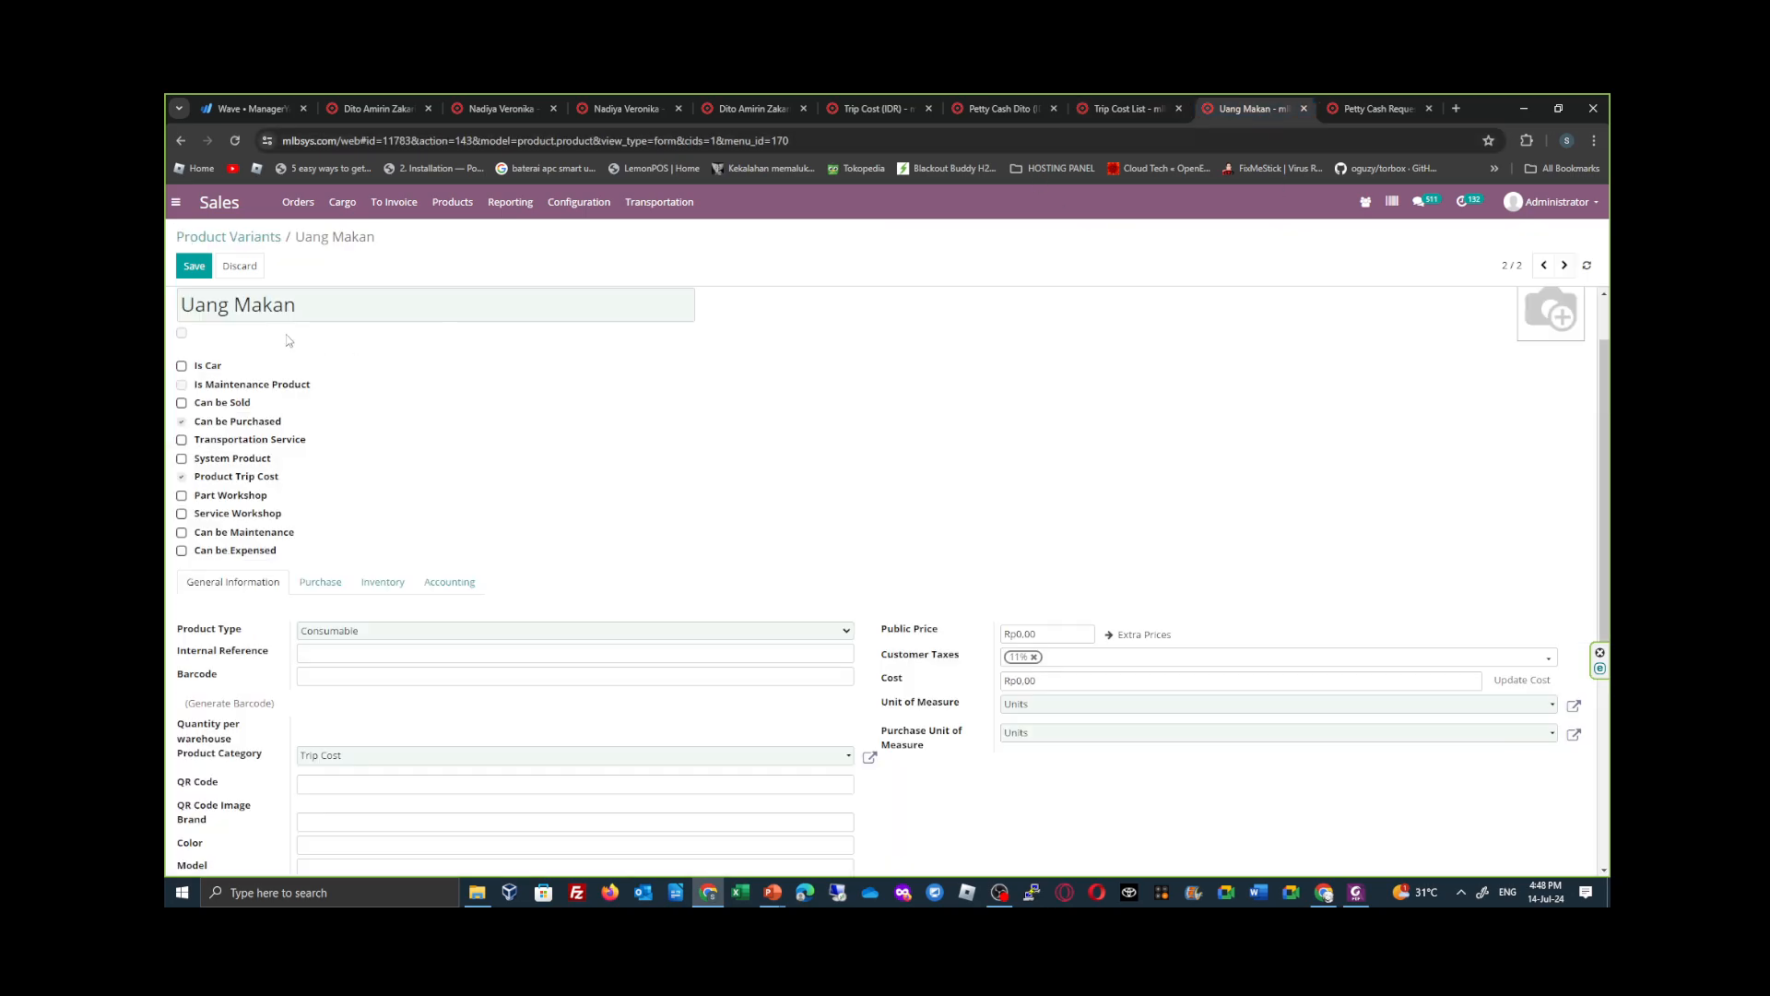
pyautogui.click(256, 238)
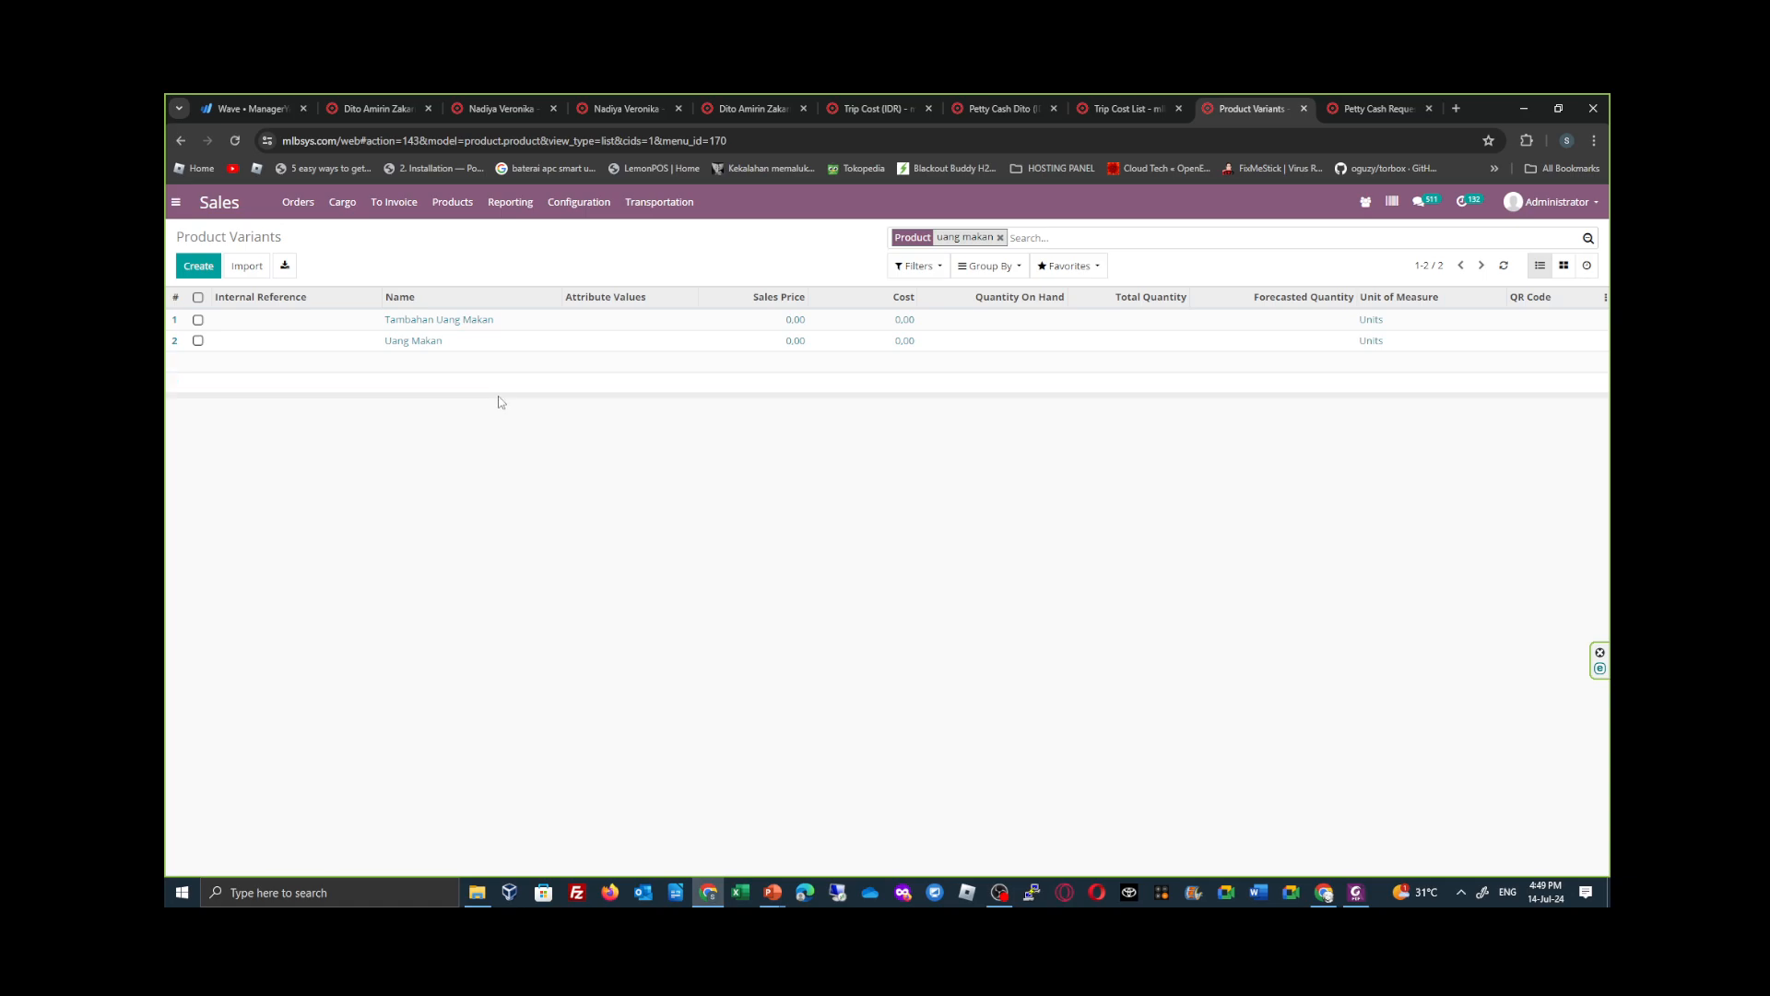
pyautogui.click(1142, 109)
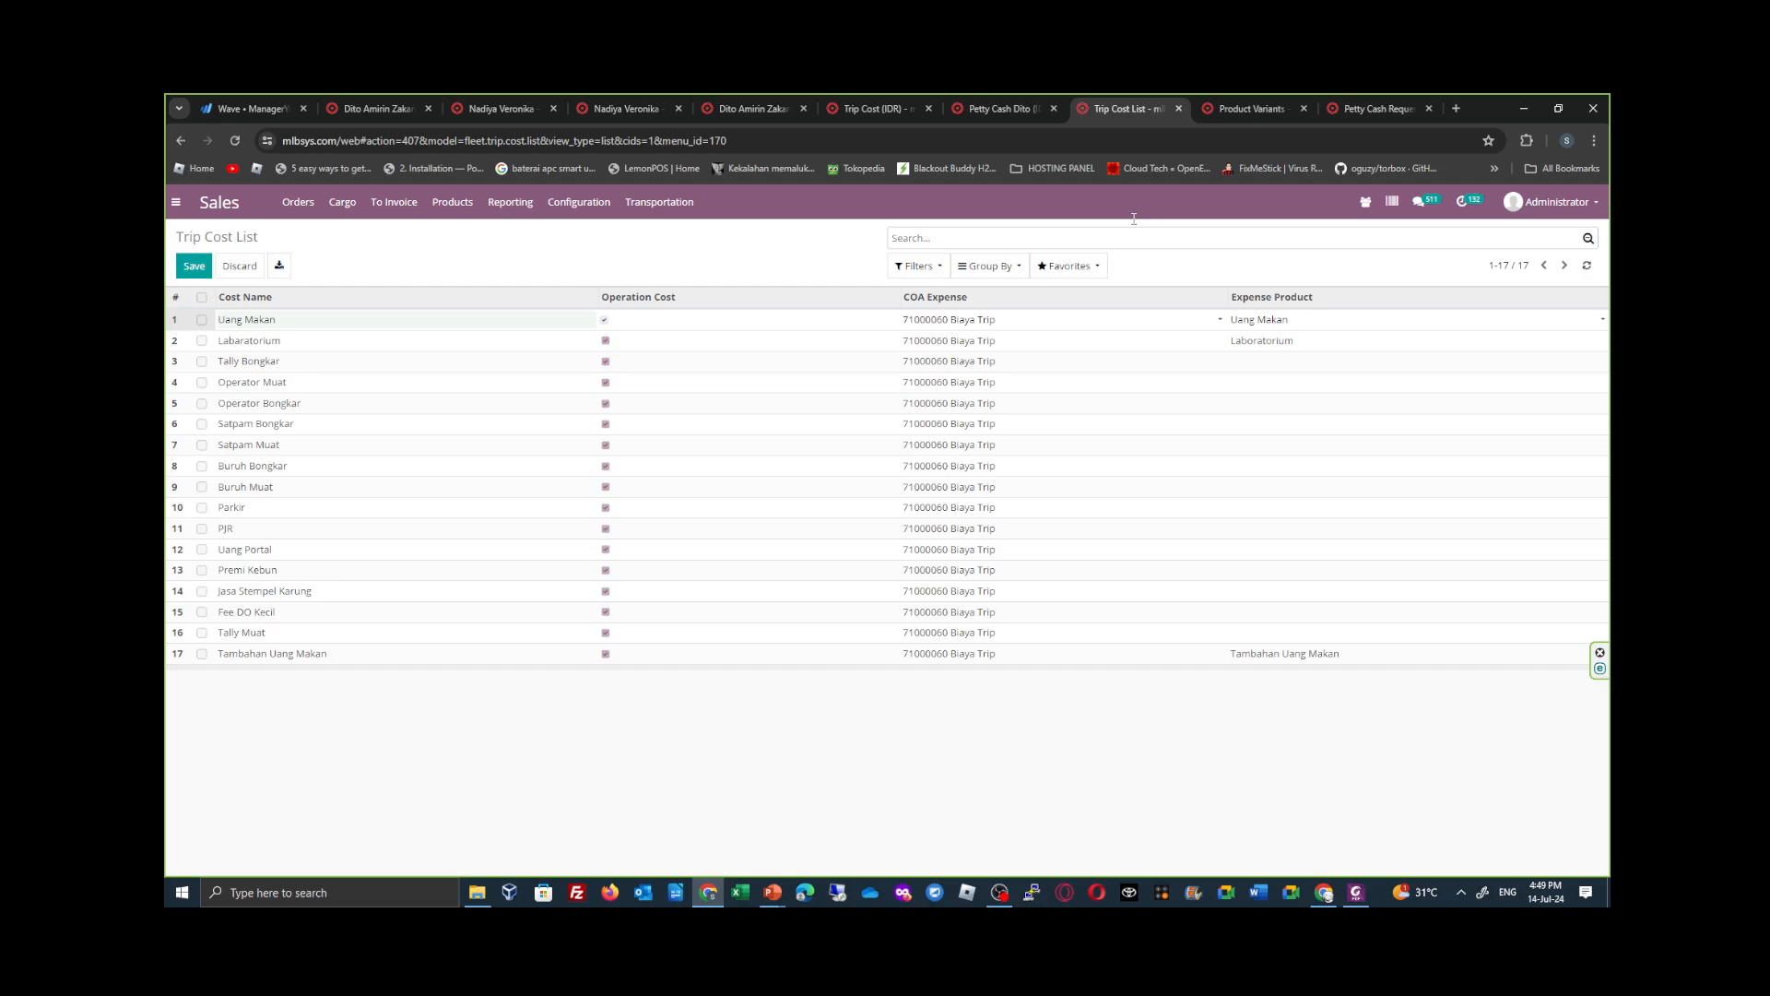
# - Open the Uang Makan product from the Product Variants list and review its available actions and option flags
pyautogui.click(1246, 108)
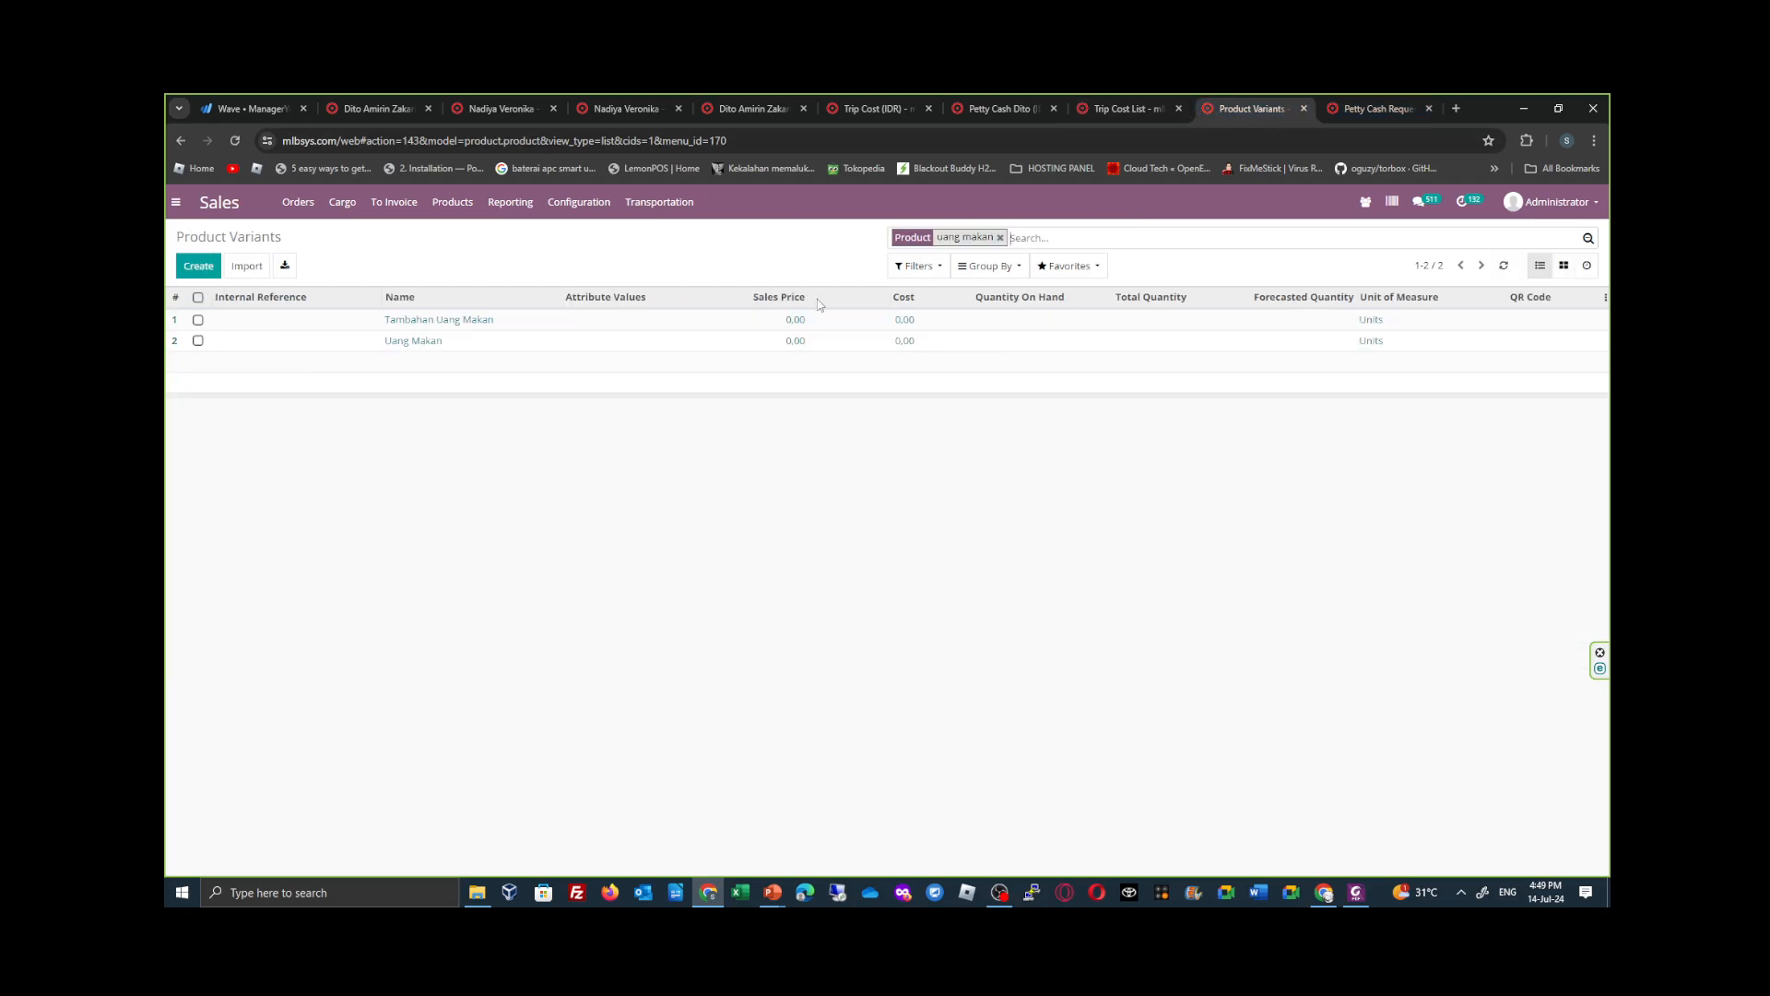
pyautogui.click(564, 347)
pyautogui.click(867, 267)
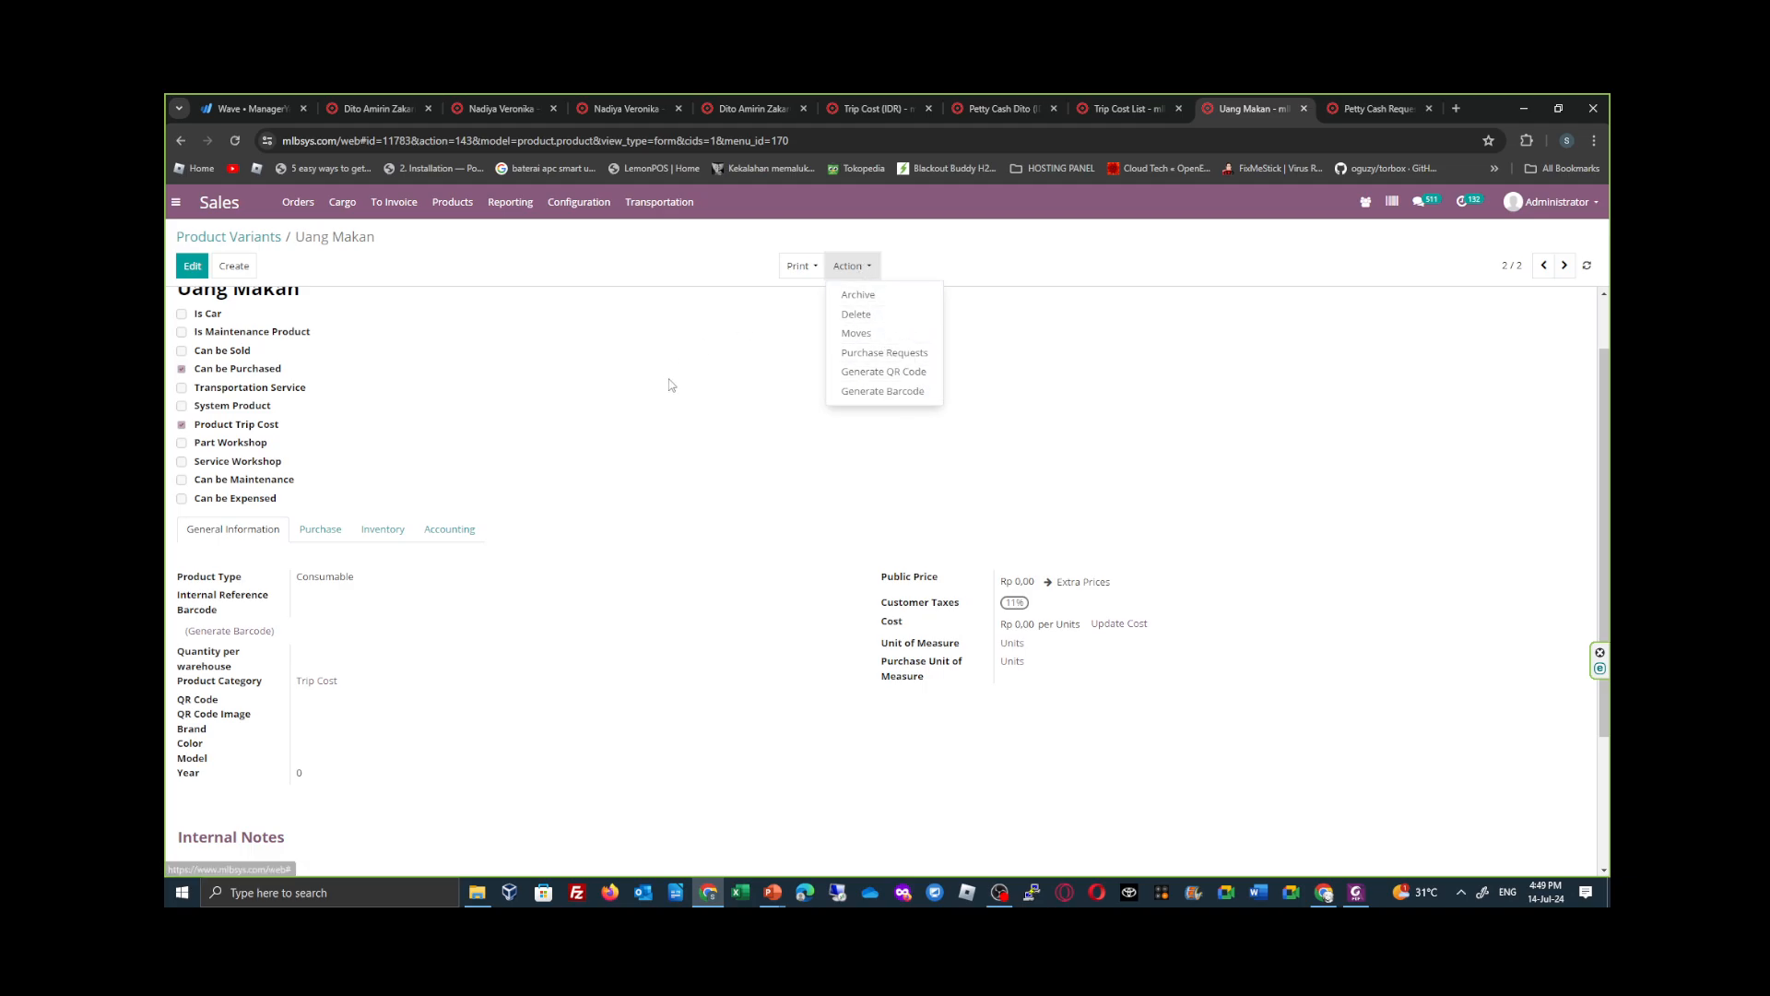
pyautogui.scroll(1, 646, 461)
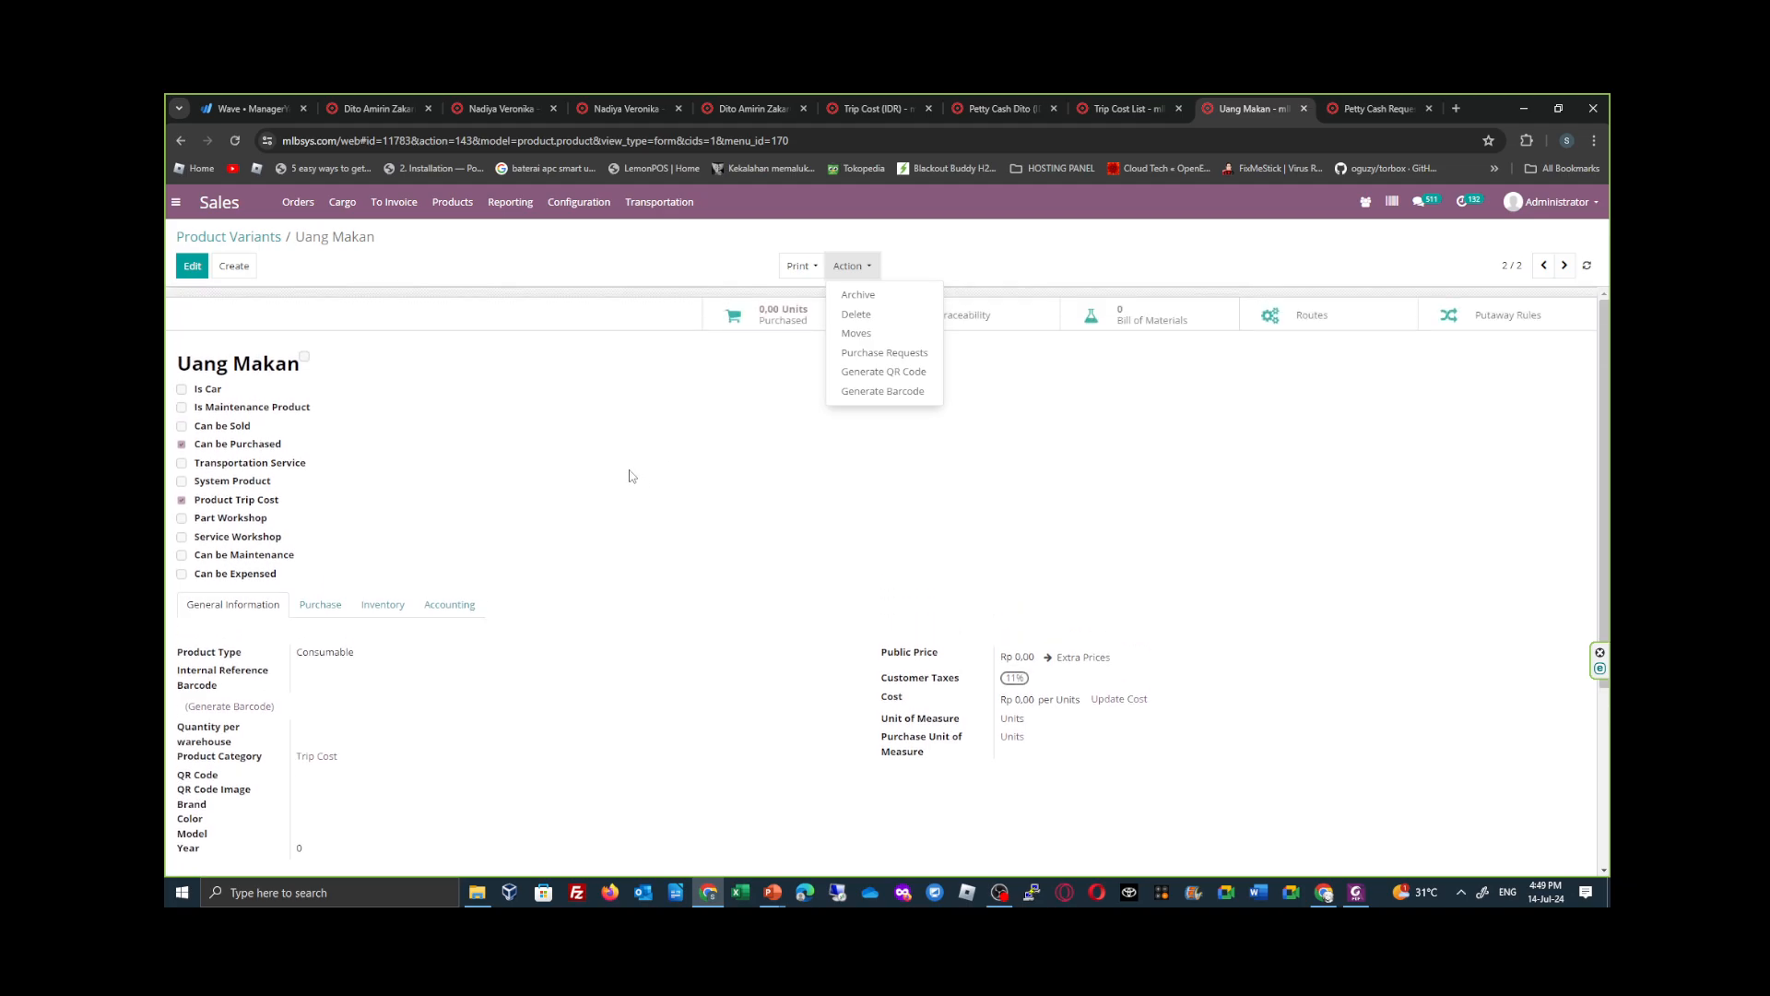
pyautogui.click(617, 448)
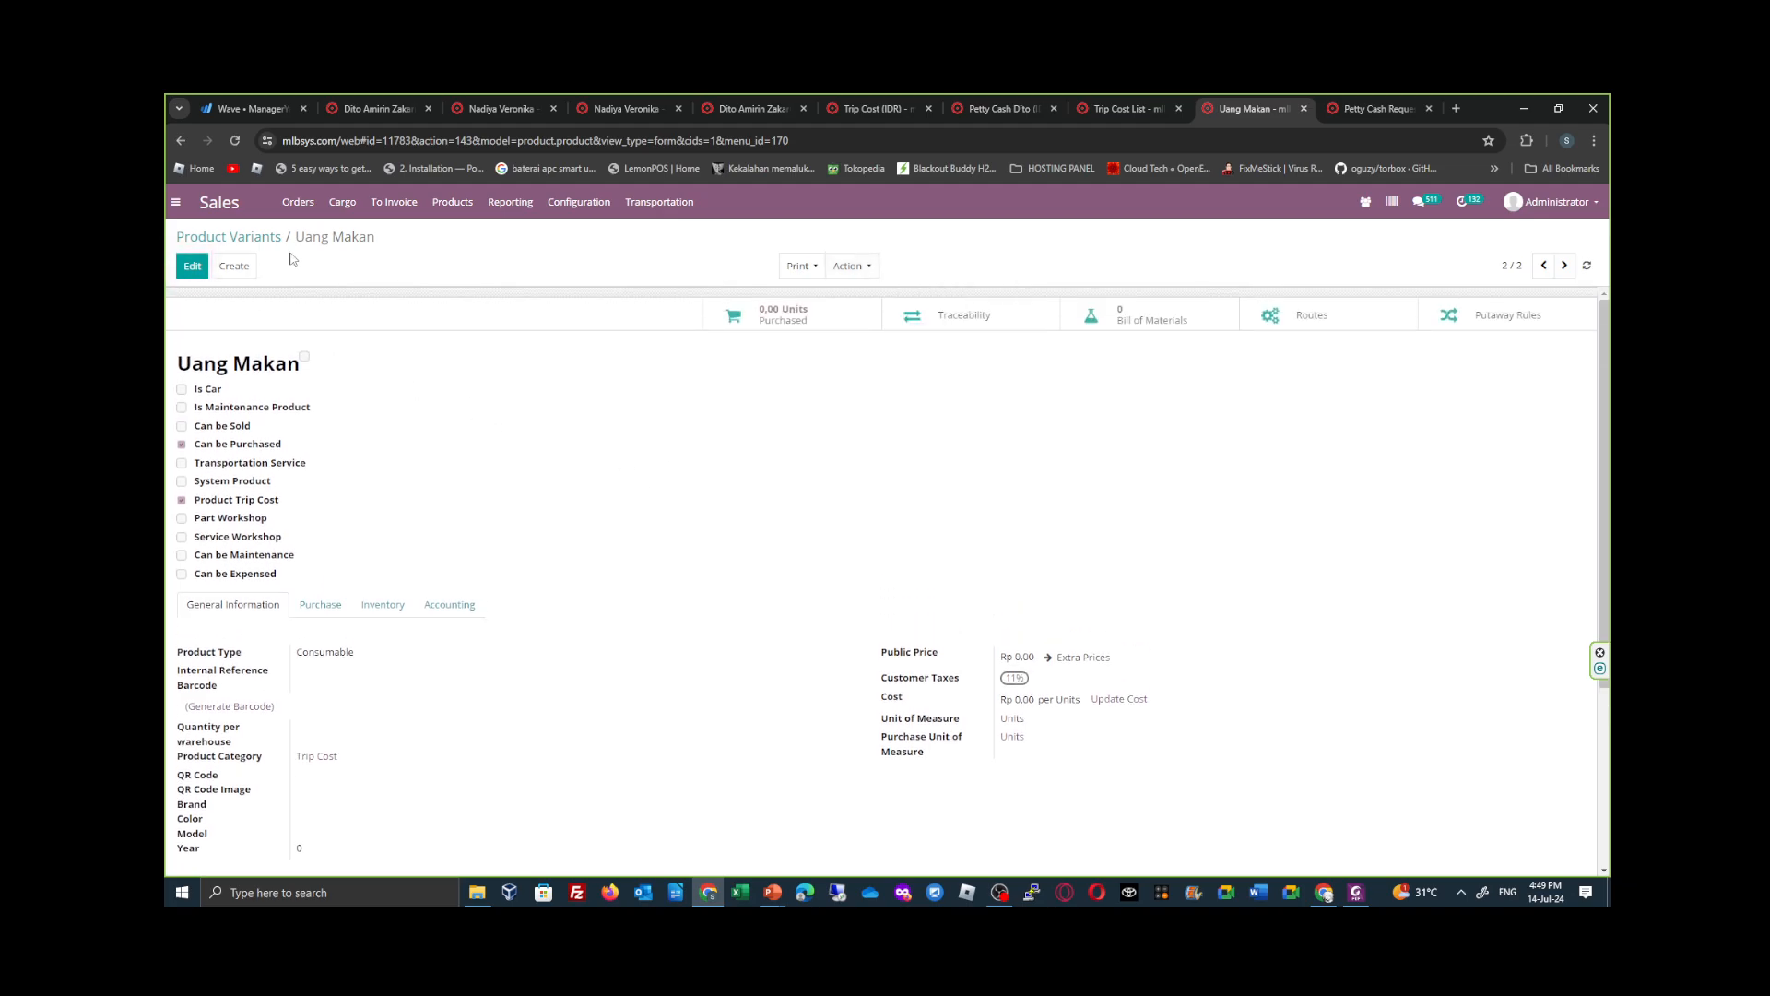
# - Create a new product variant named Tally Bongkar, checking the cost name in the Trip Cost List
pyautogui.click(245, 269)
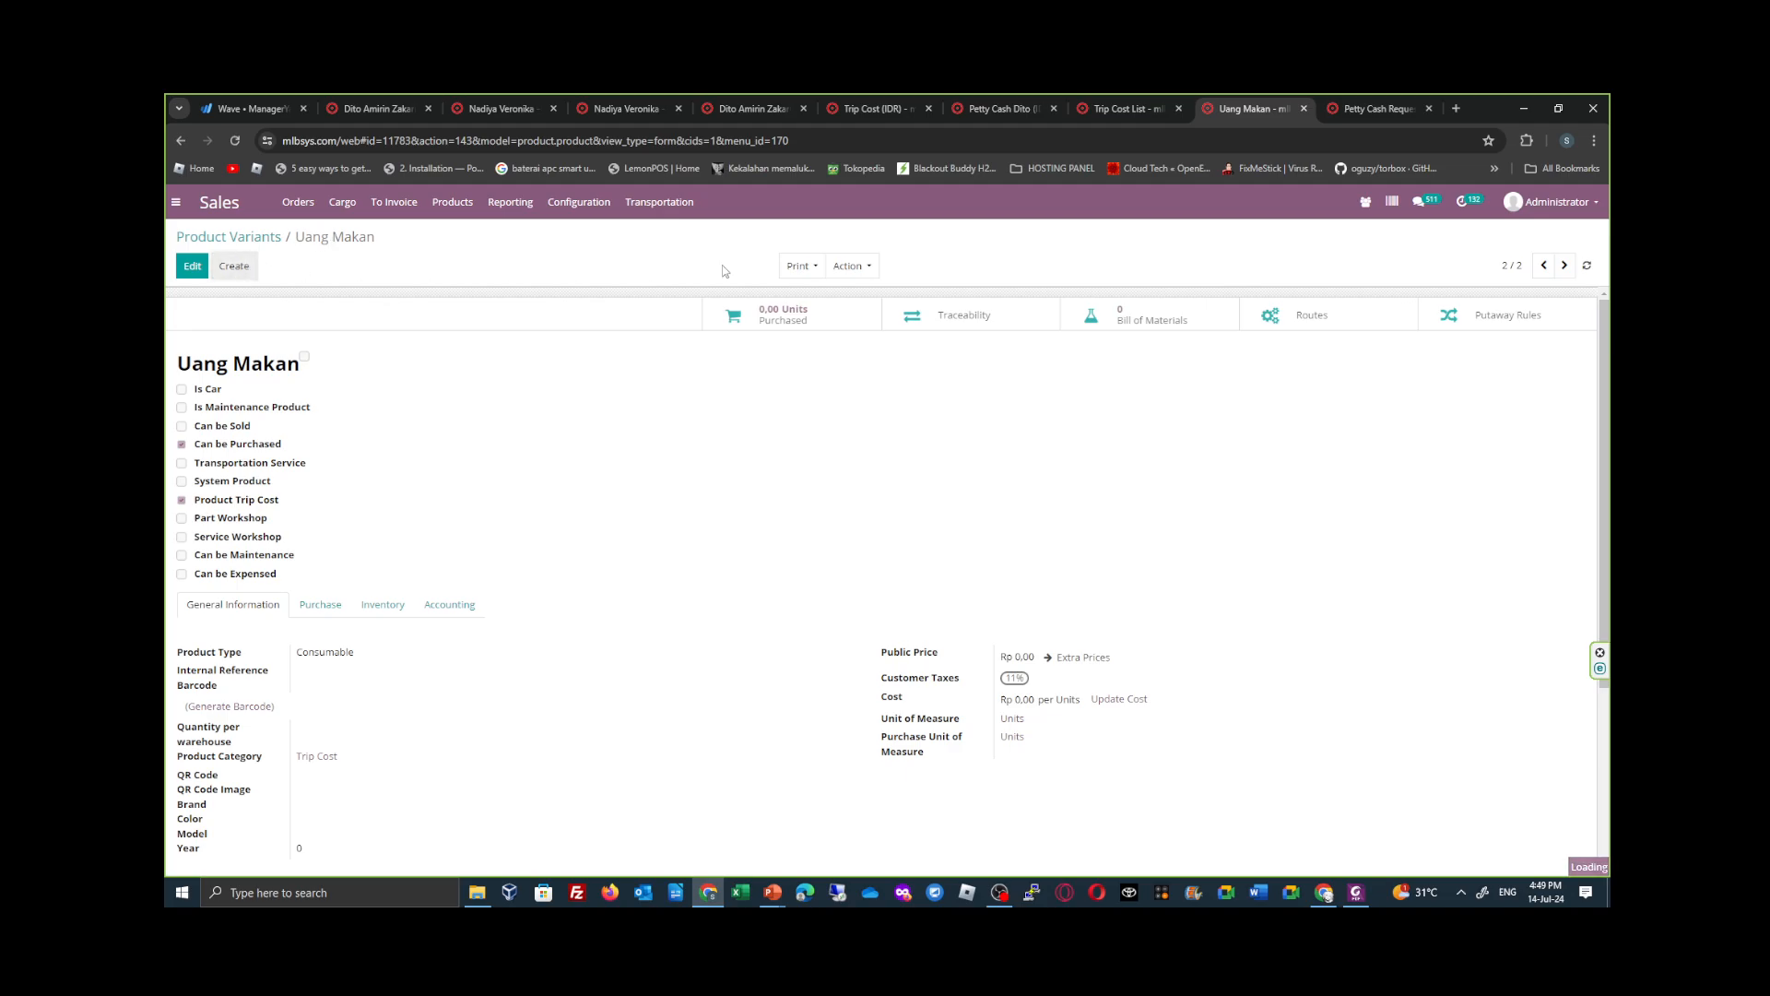
pyautogui.click(1147, 108)
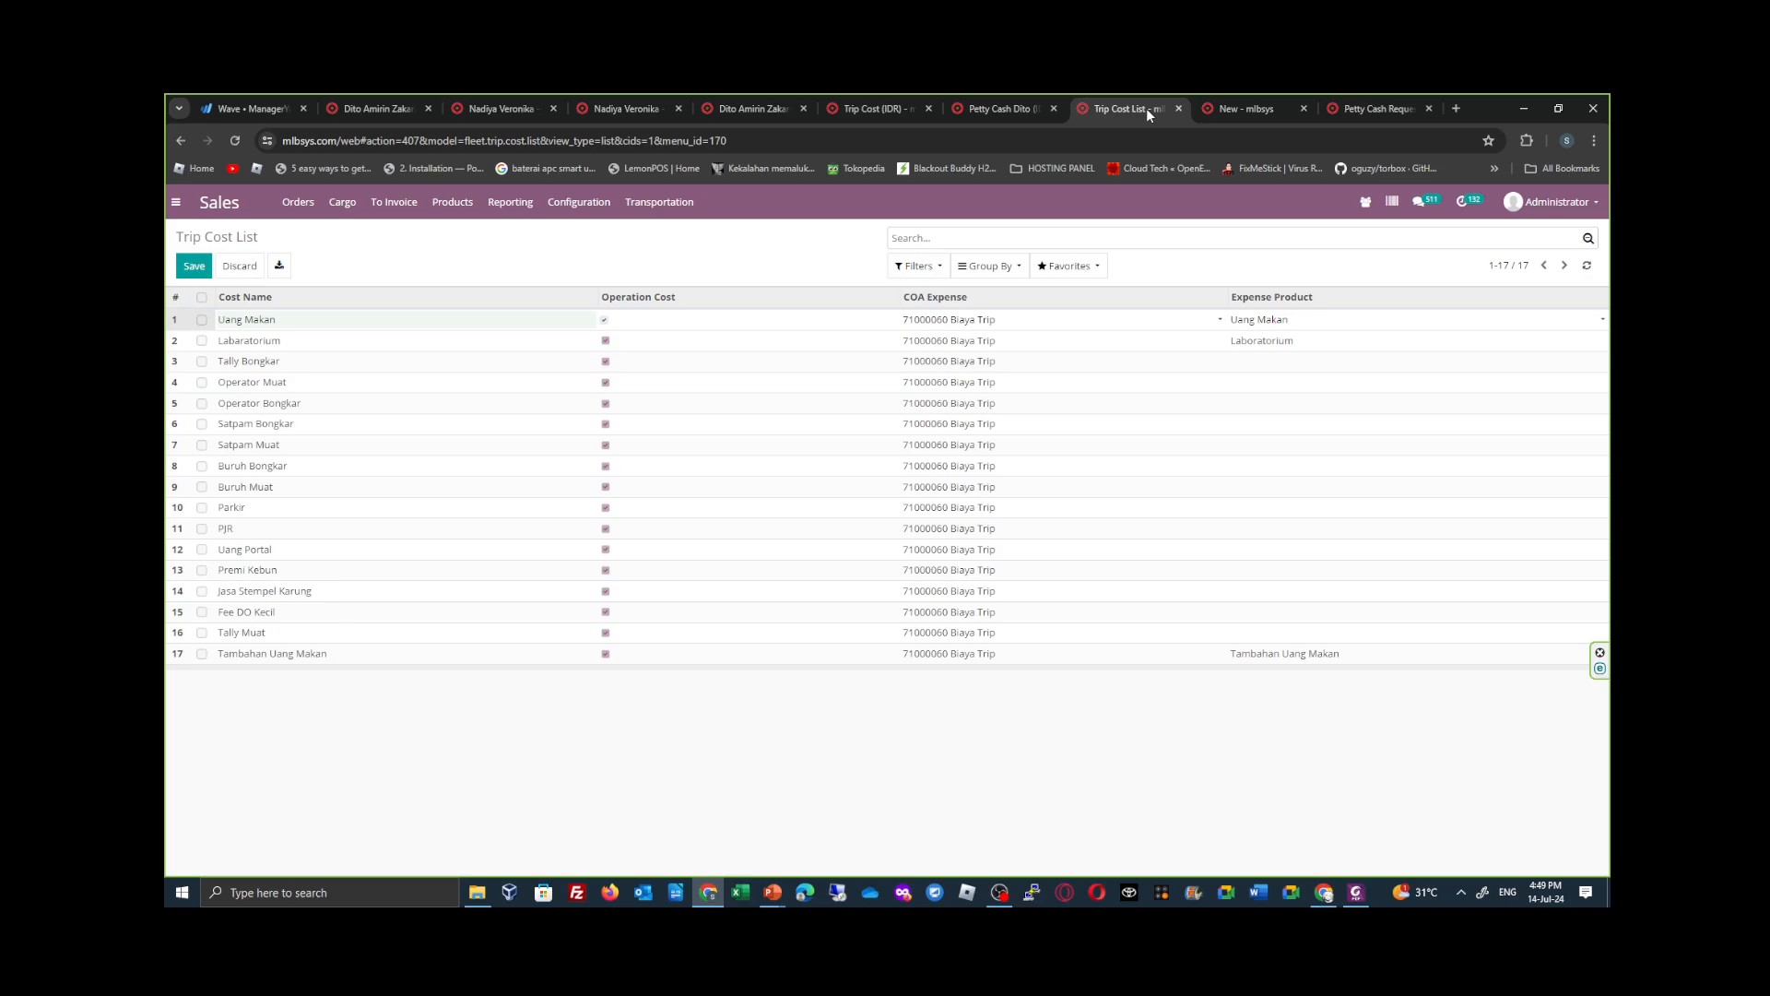
pyautogui.click(1226, 108)
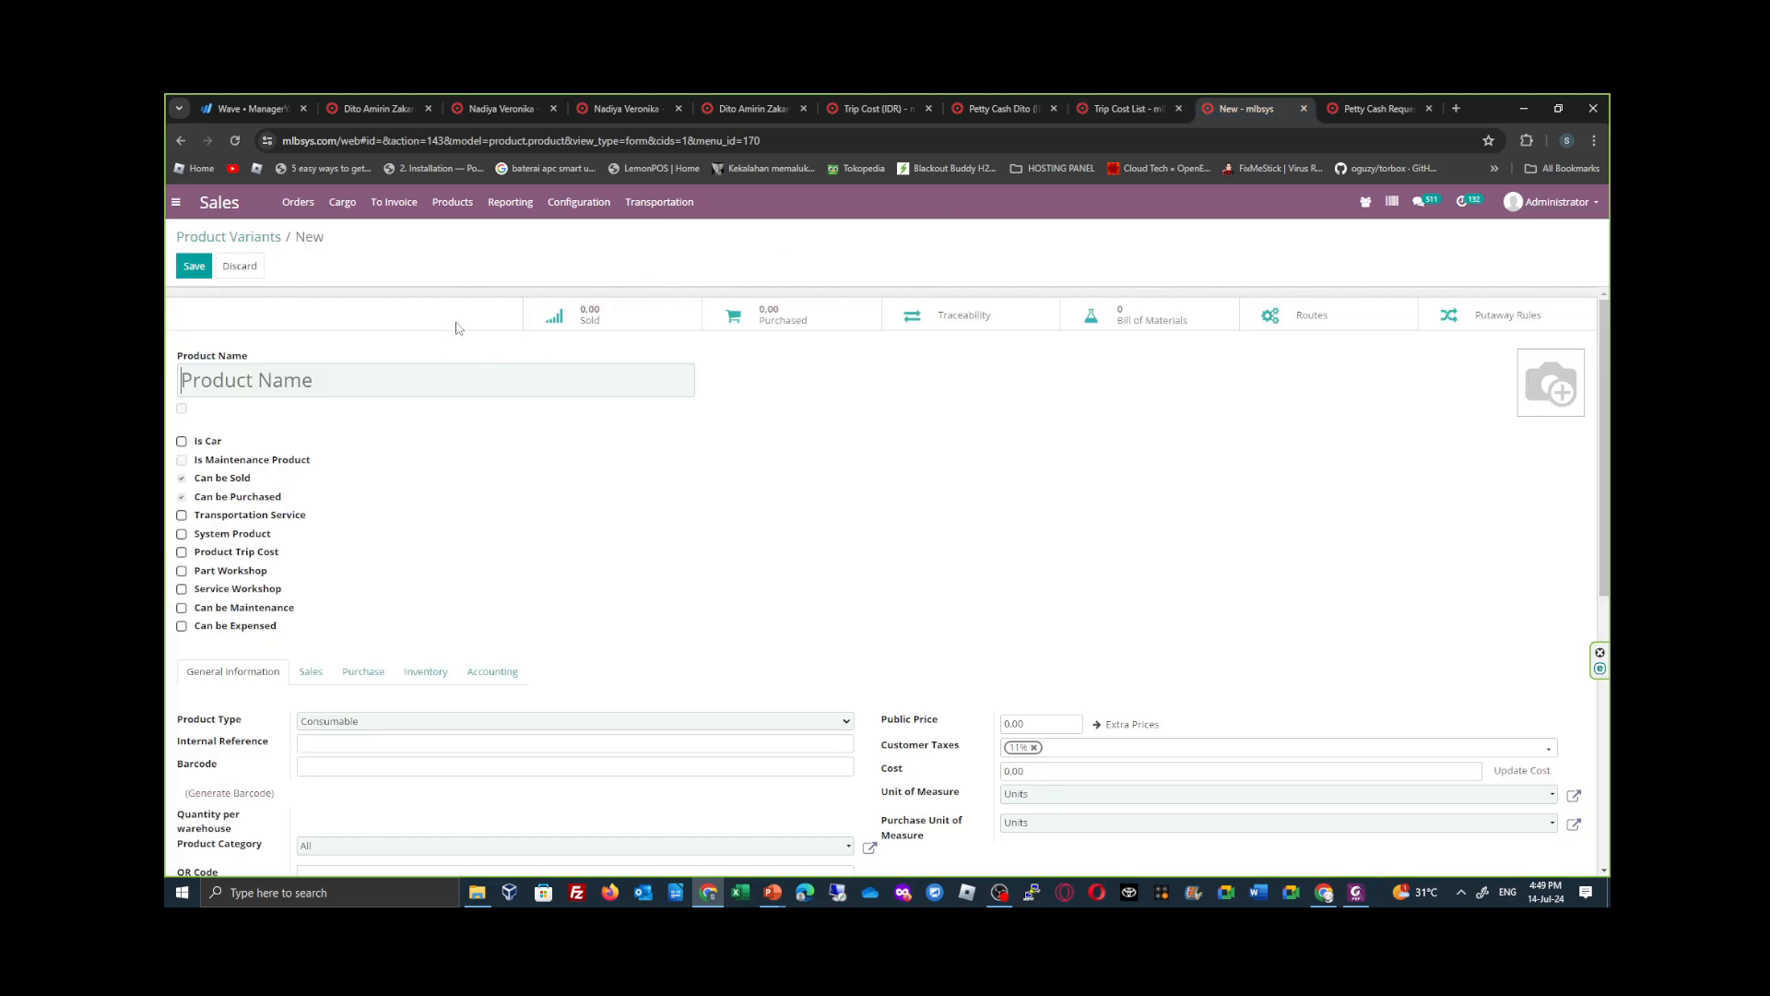
pyautogui.write('Tally Bongkar')
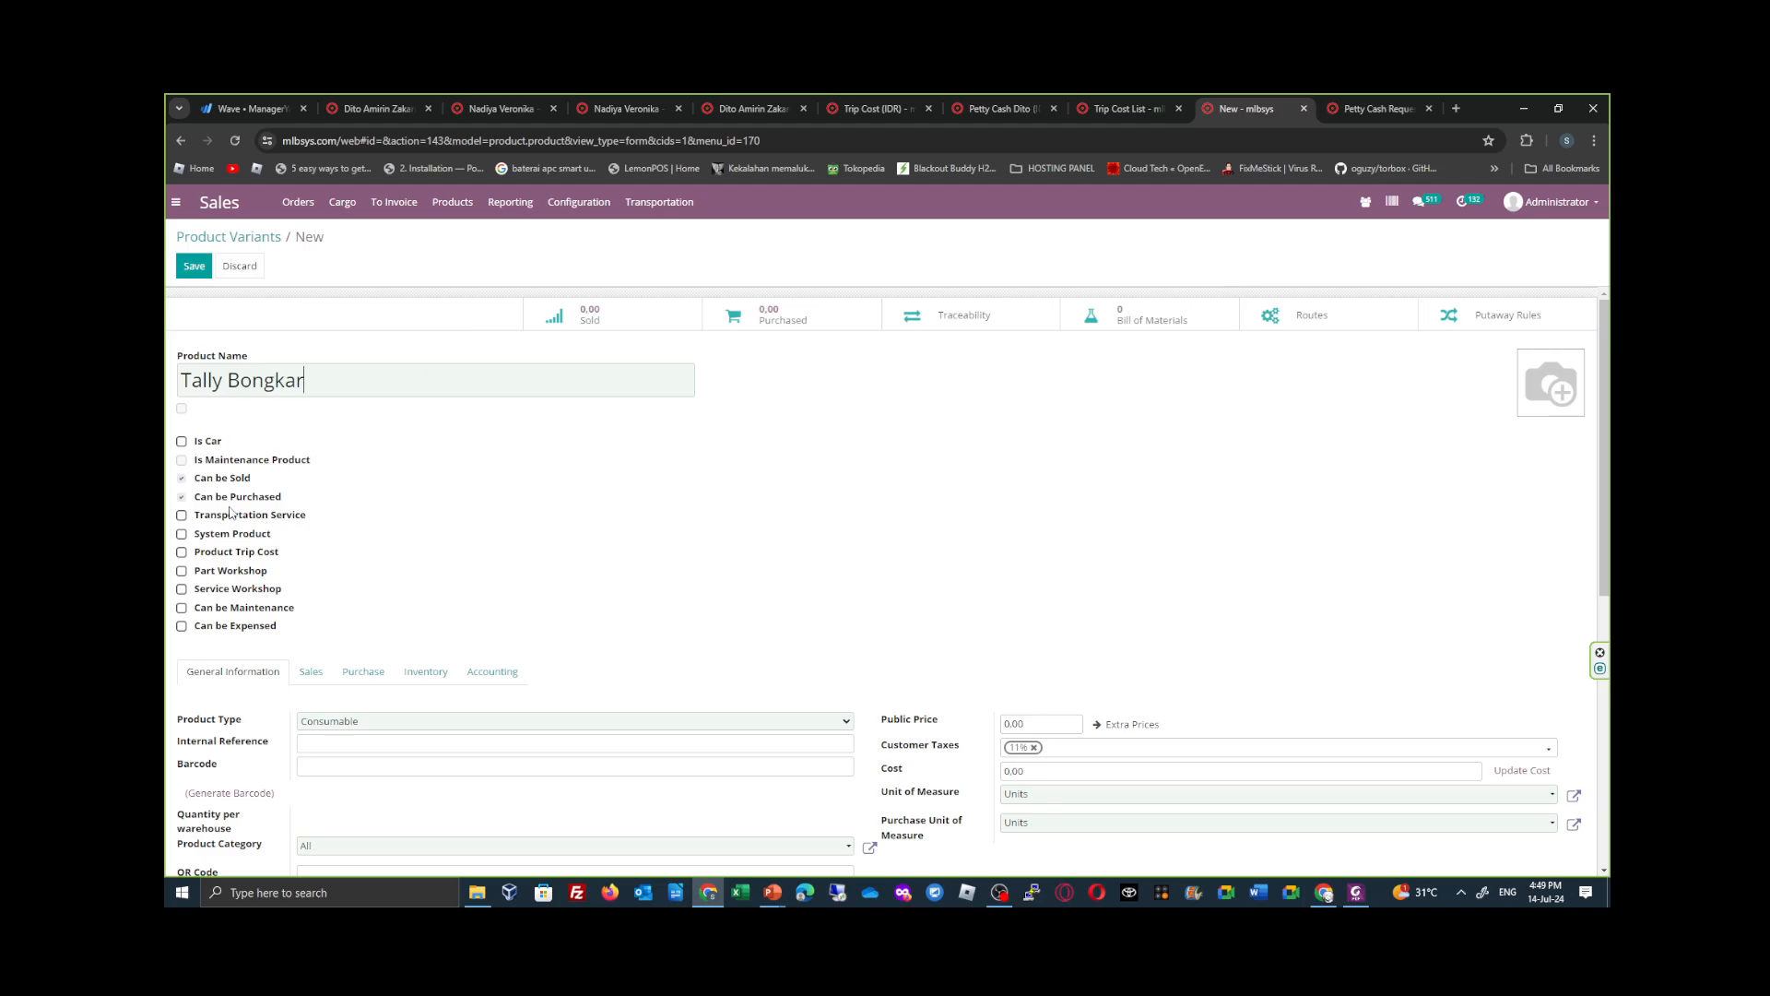
# - Disable Can be Sold, enable Product Trip Cost and set the product category to Trip Cost for the new product
pyautogui.click(182, 479)
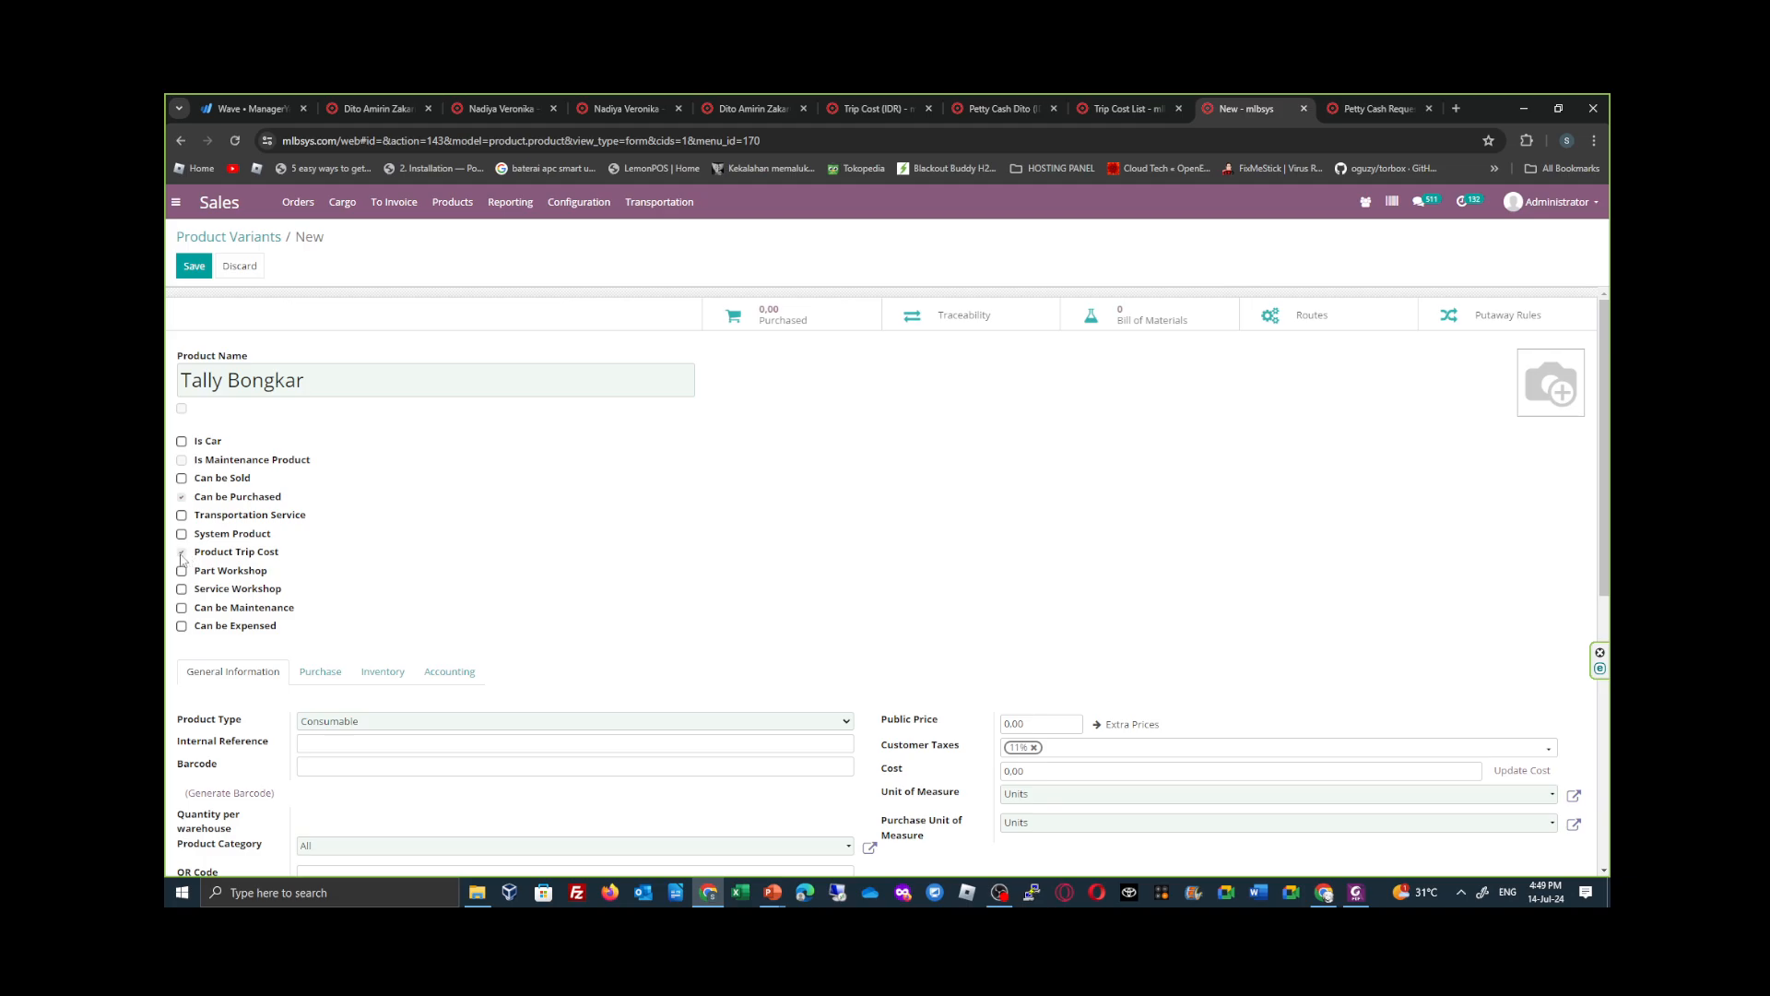
pyautogui.scroll(-2, 523, 740)
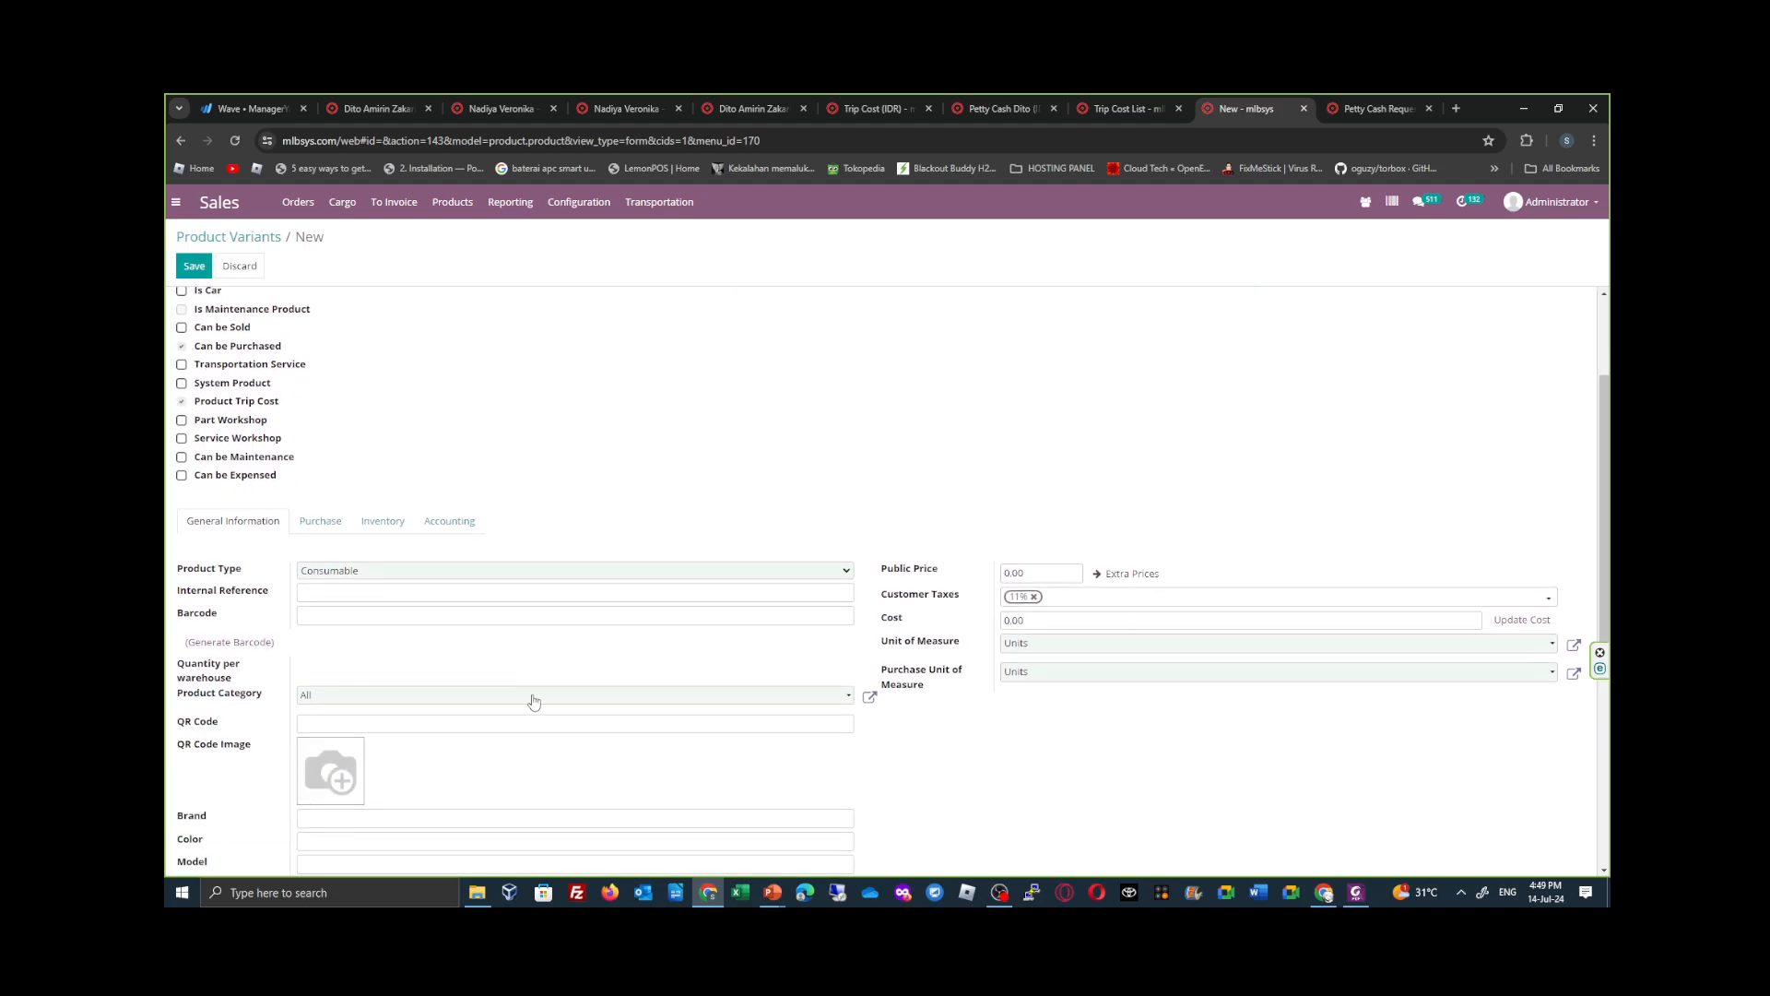
pyautogui.click(534, 696)
pyautogui.click(516, 652)
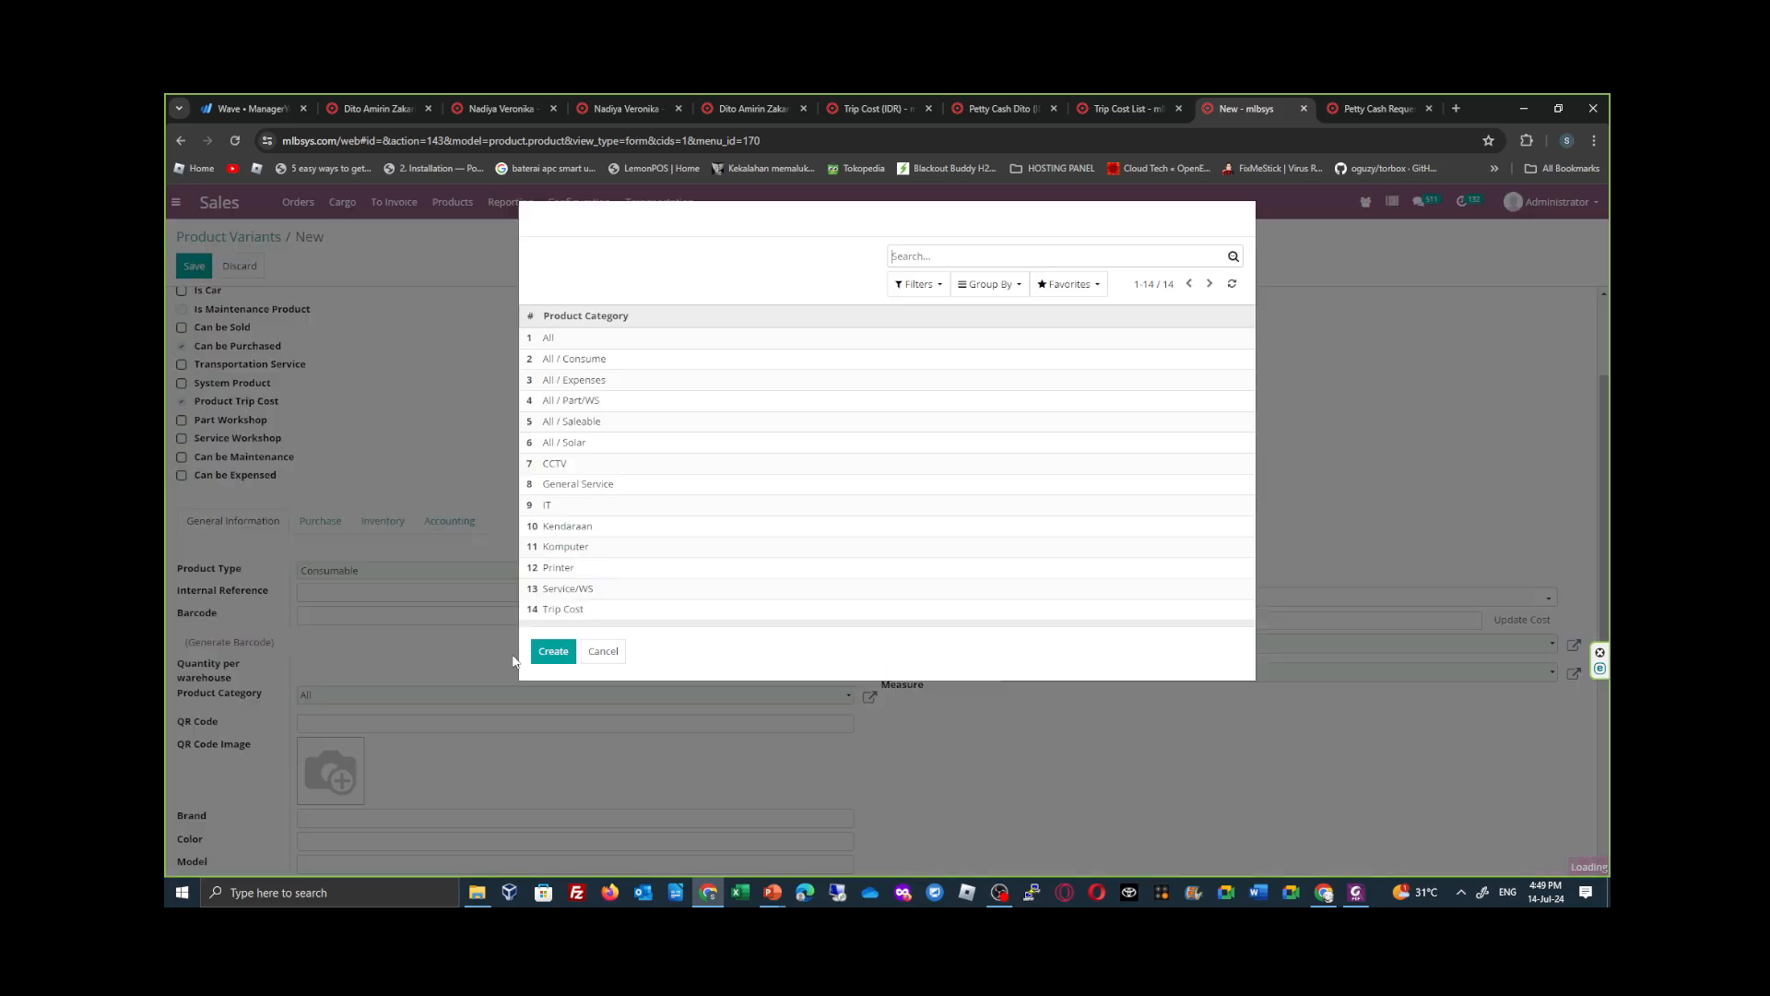
pyautogui.click(629, 610)
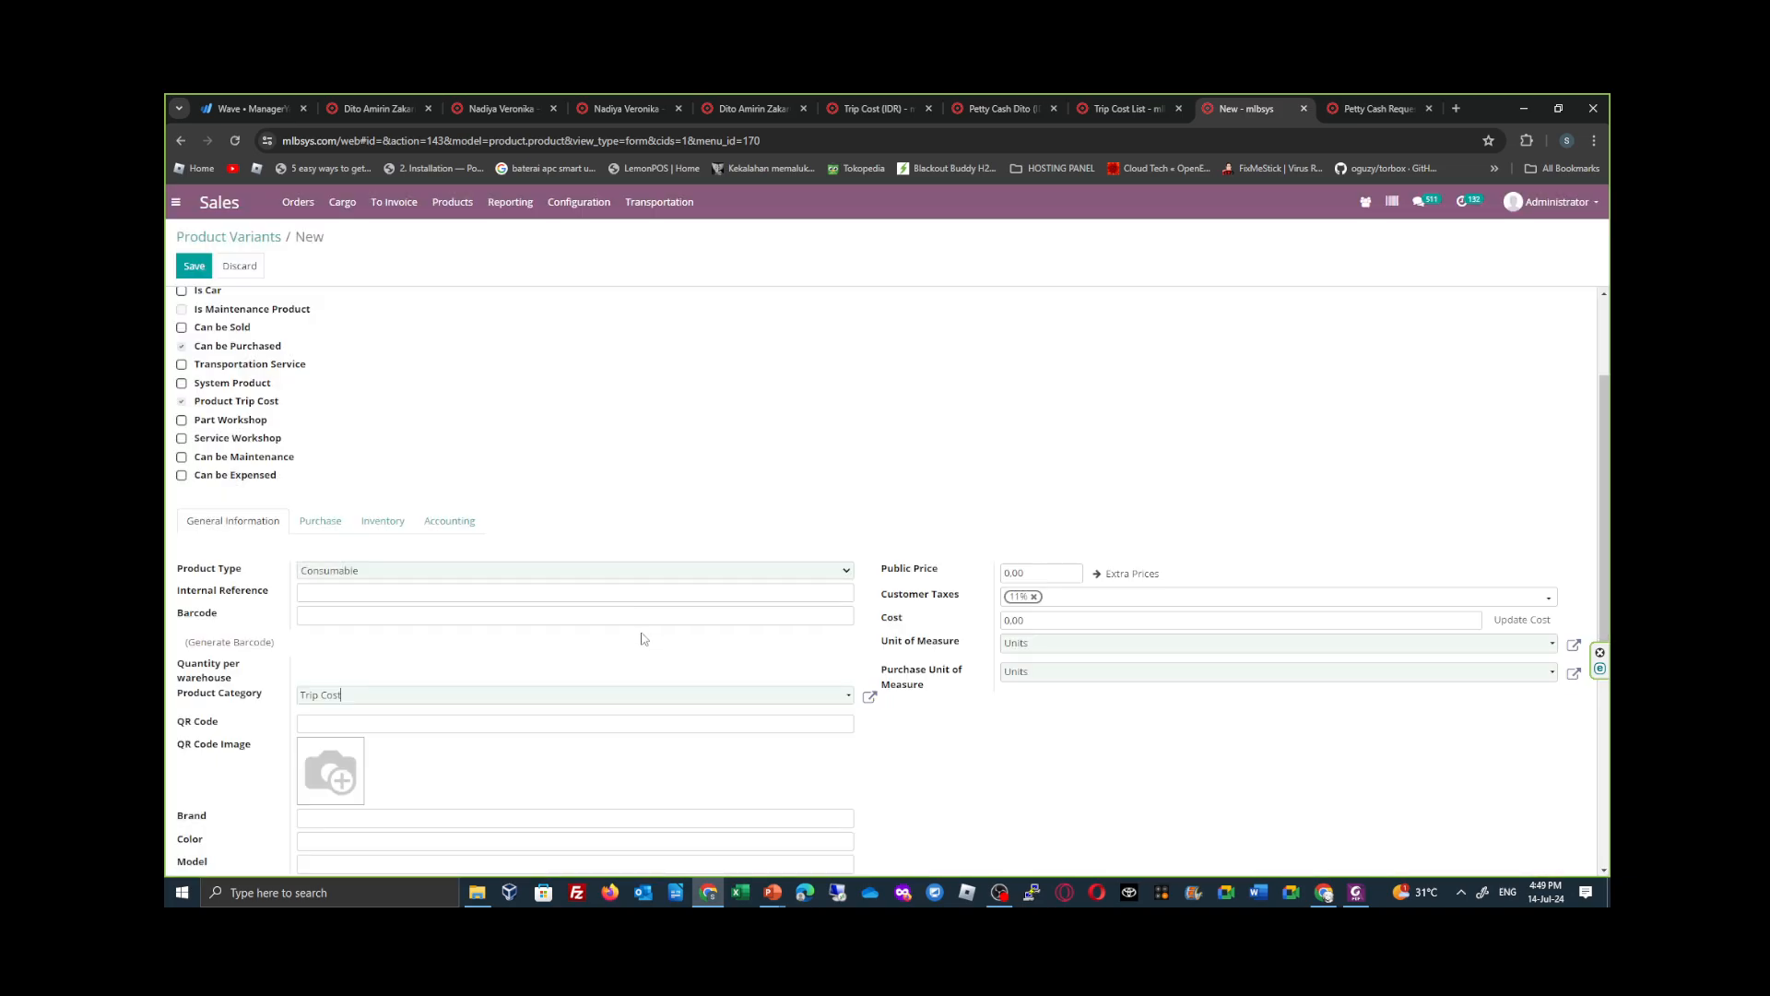
# - Look through the new product's purchase, inventory and accounting settings, and save the product
pyautogui.click(330, 523)
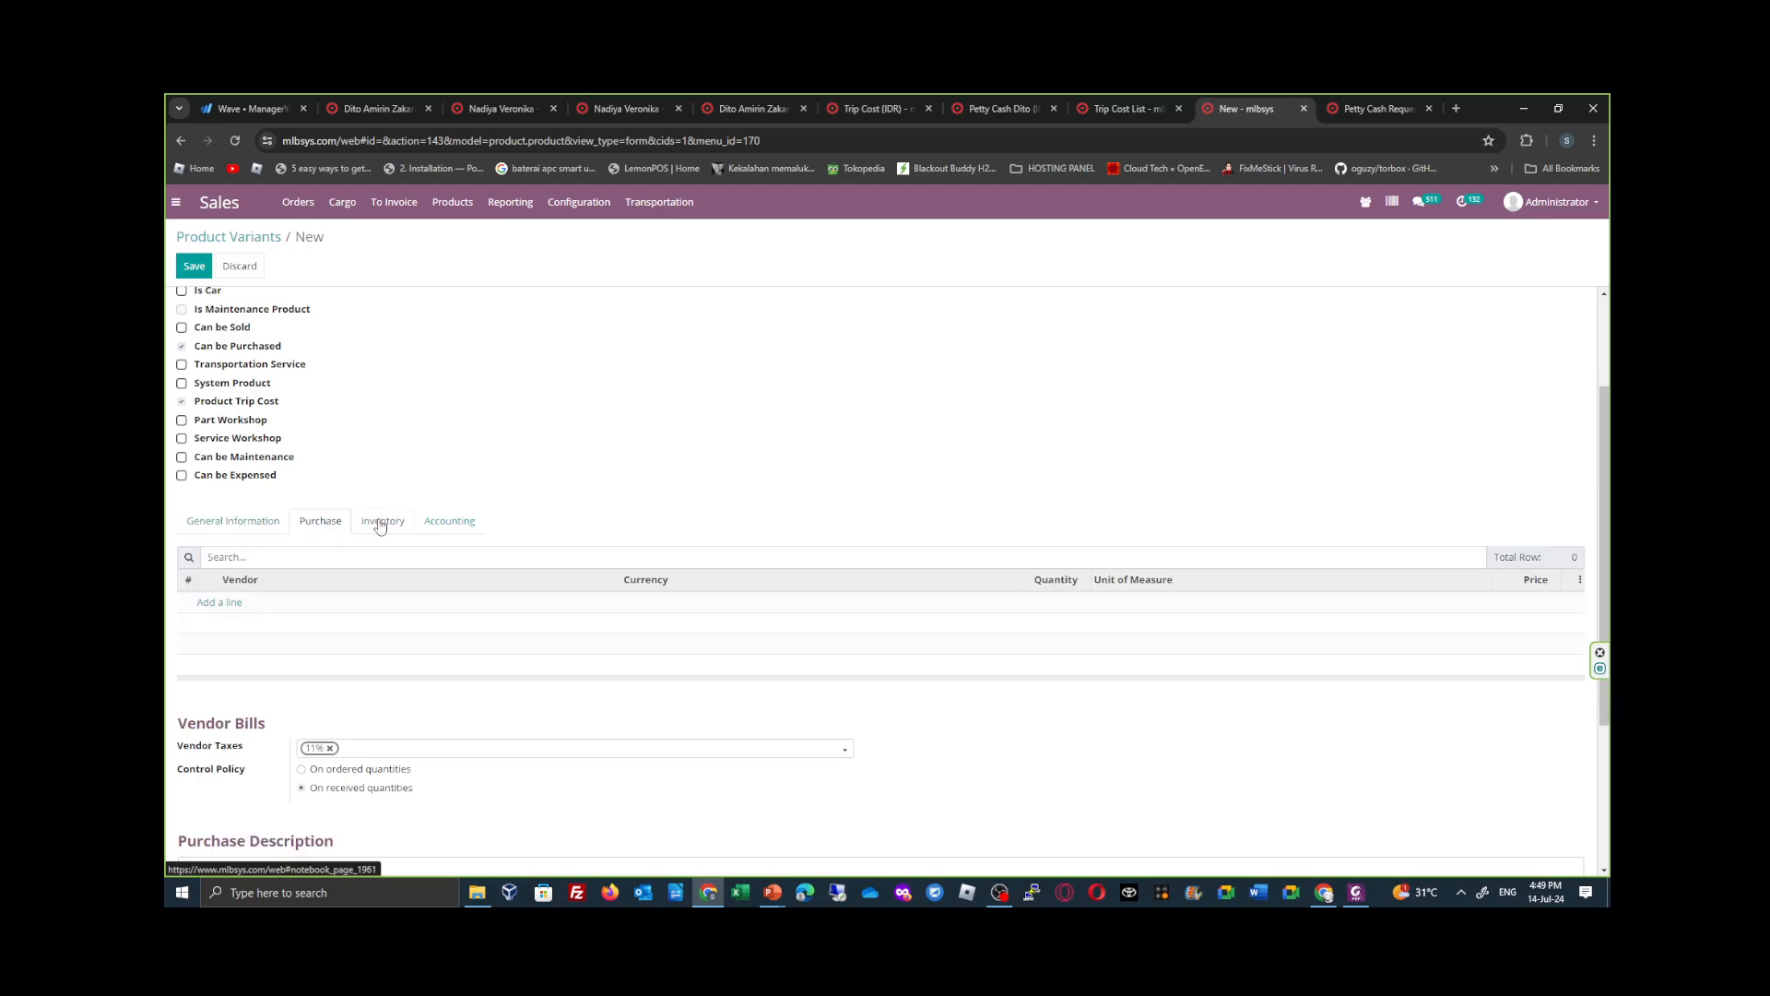
pyautogui.click(382, 523)
pyautogui.click(460, 524)
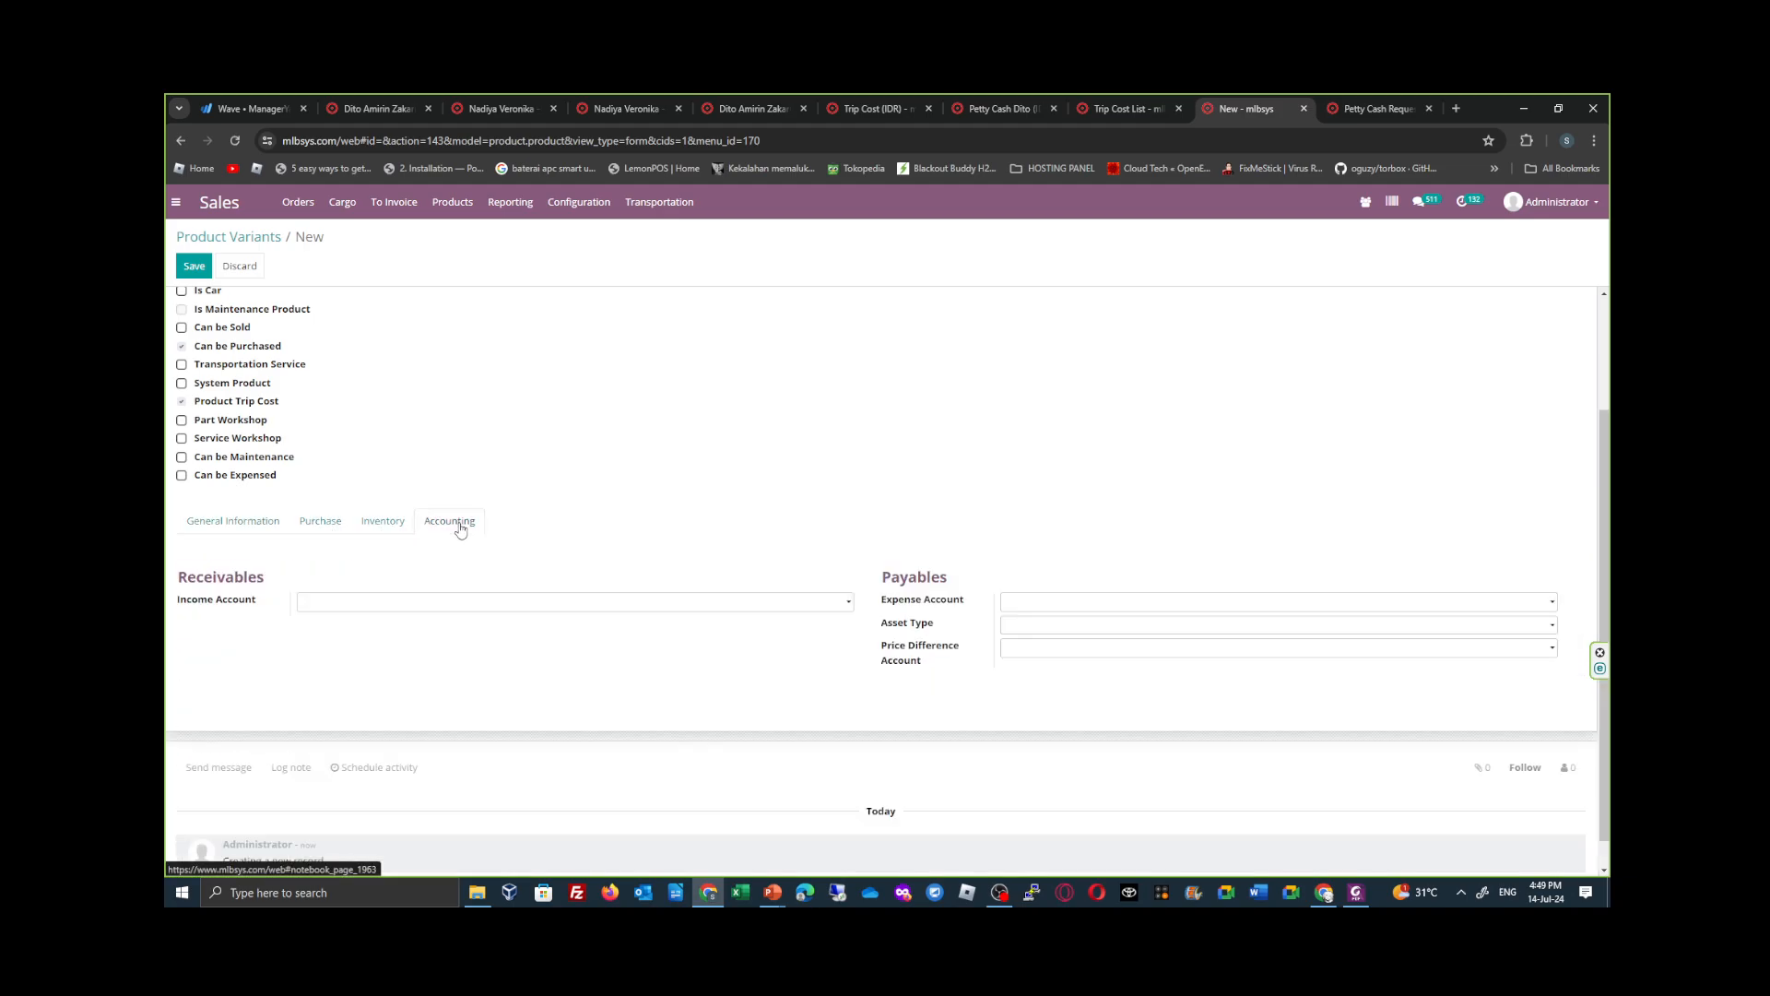
pyautogui.click(247, 531)
pyautogui.click(199, 269)
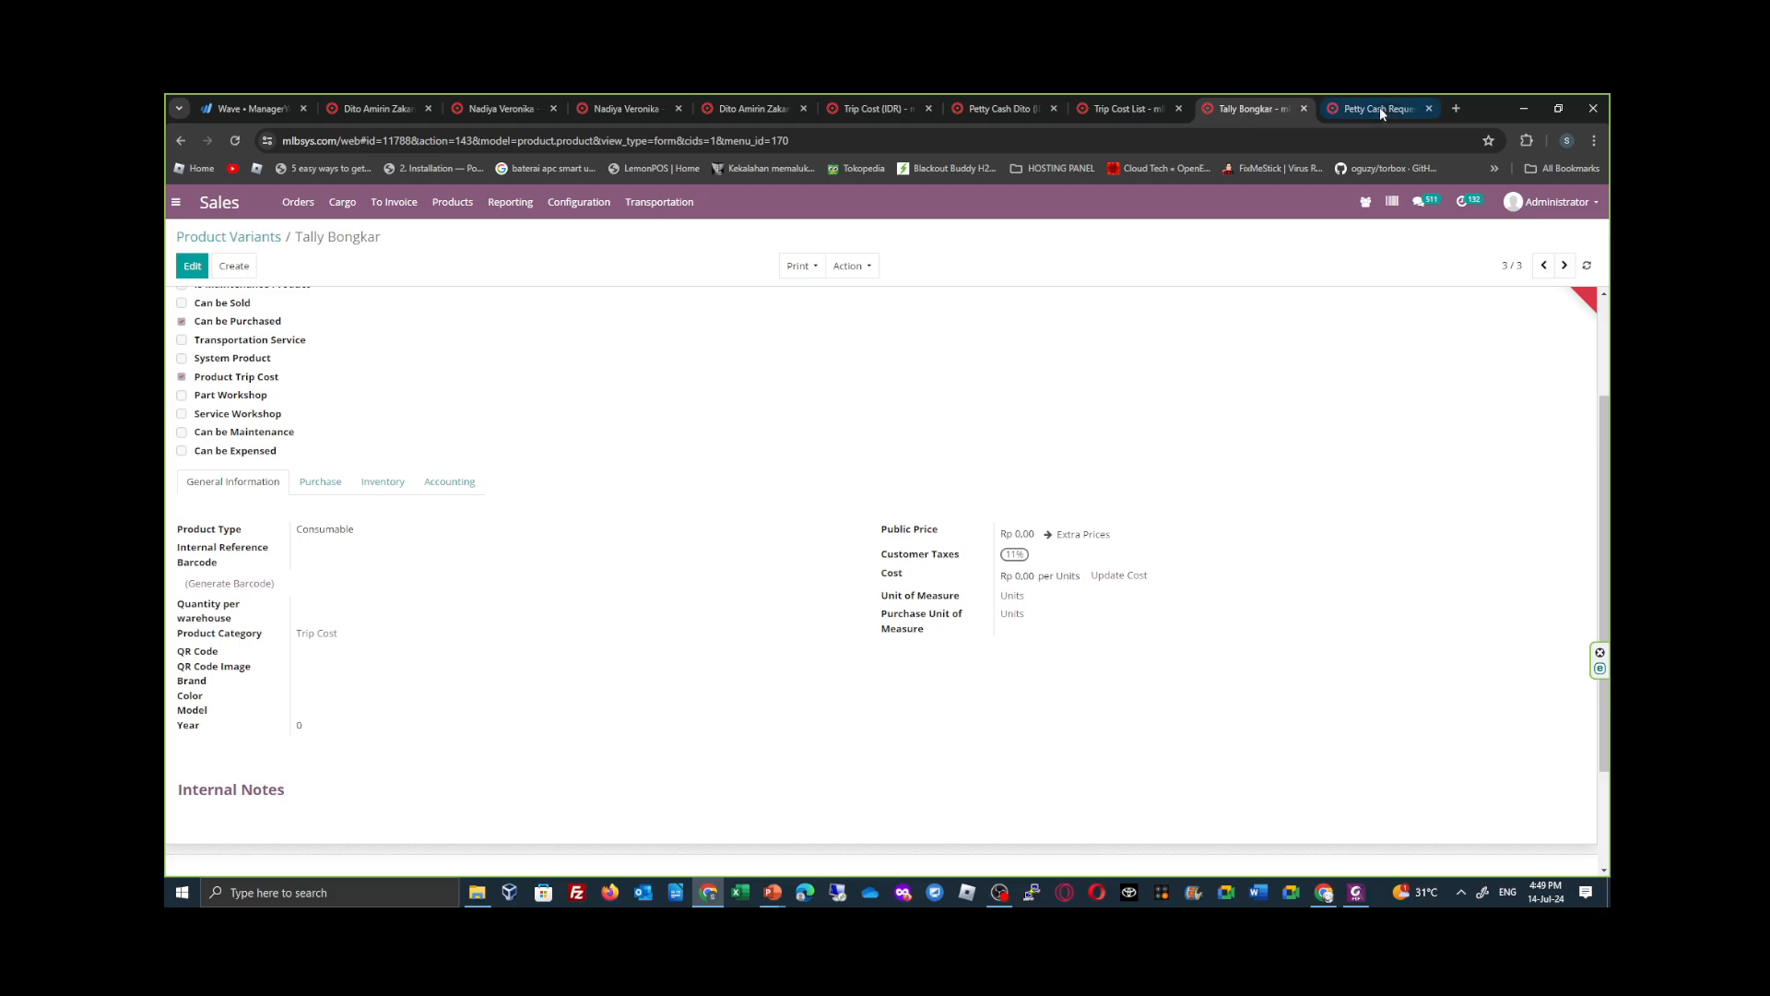
# - Refresh the Trip Cost List and check which expense products can be chosen for the Tally Bongkar entry
pyautogui.click(1144, 107)
pyautogui.click(1320, 368)
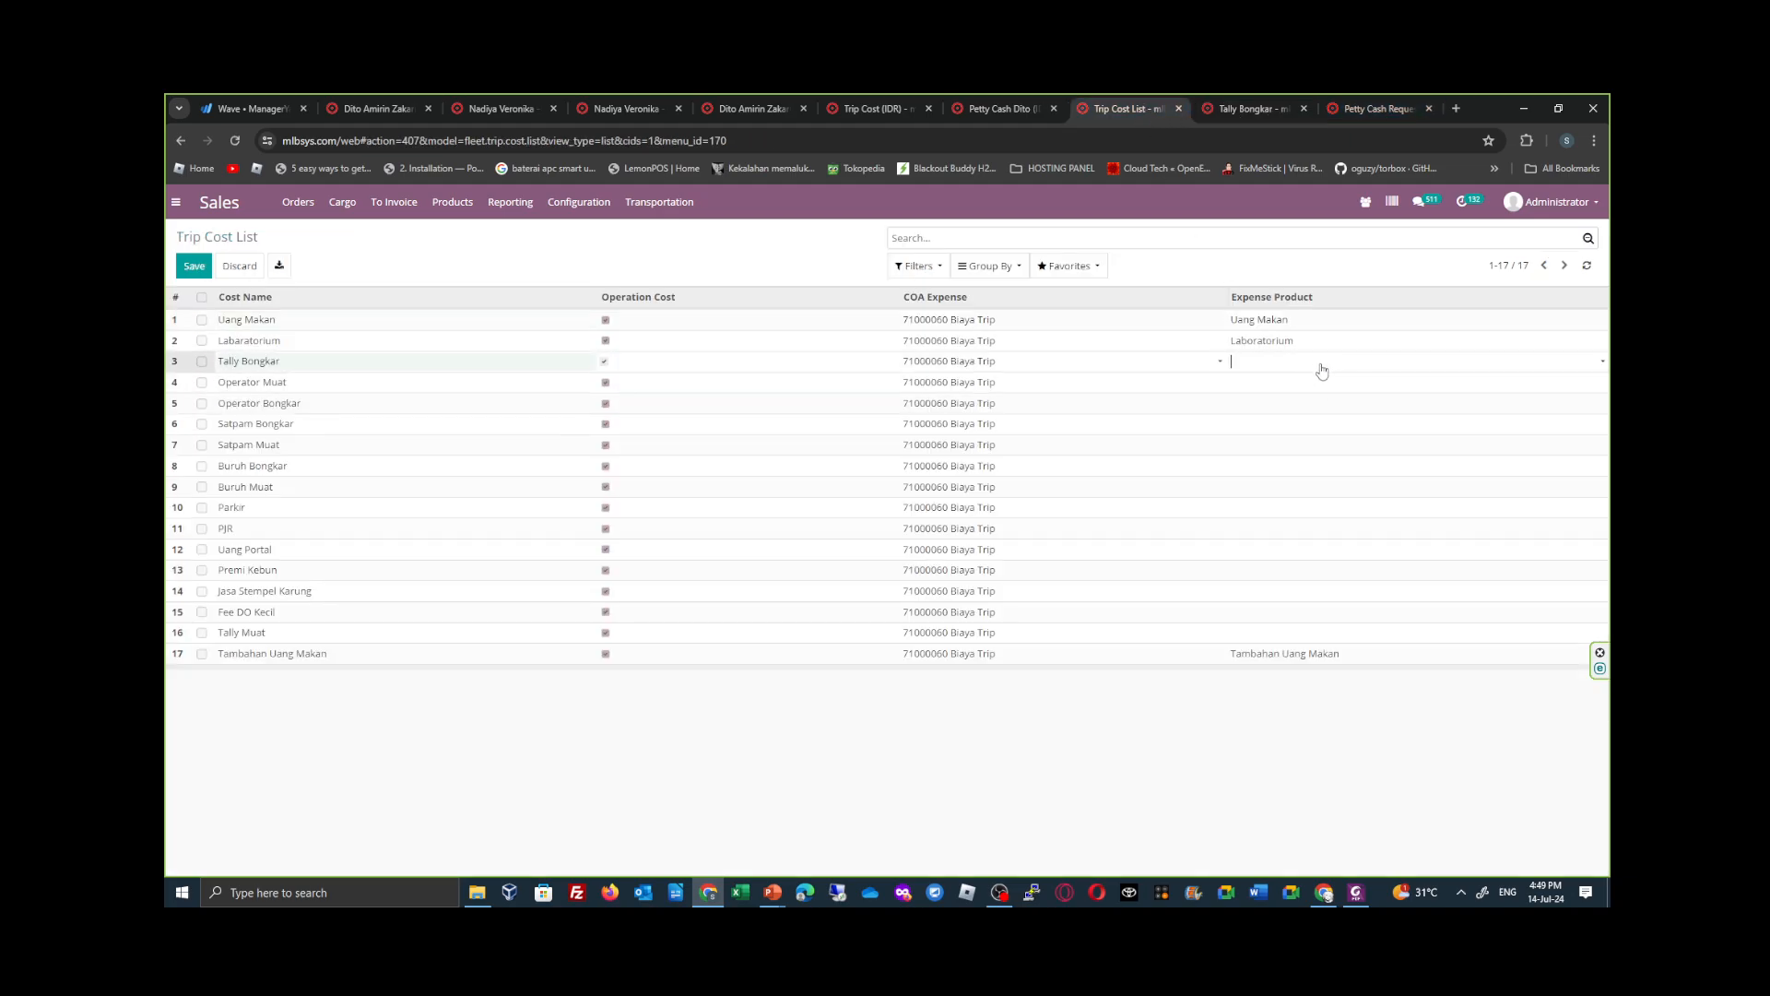
pyautogui.click(1345, 366)
pyautogui.click(1343, 362)
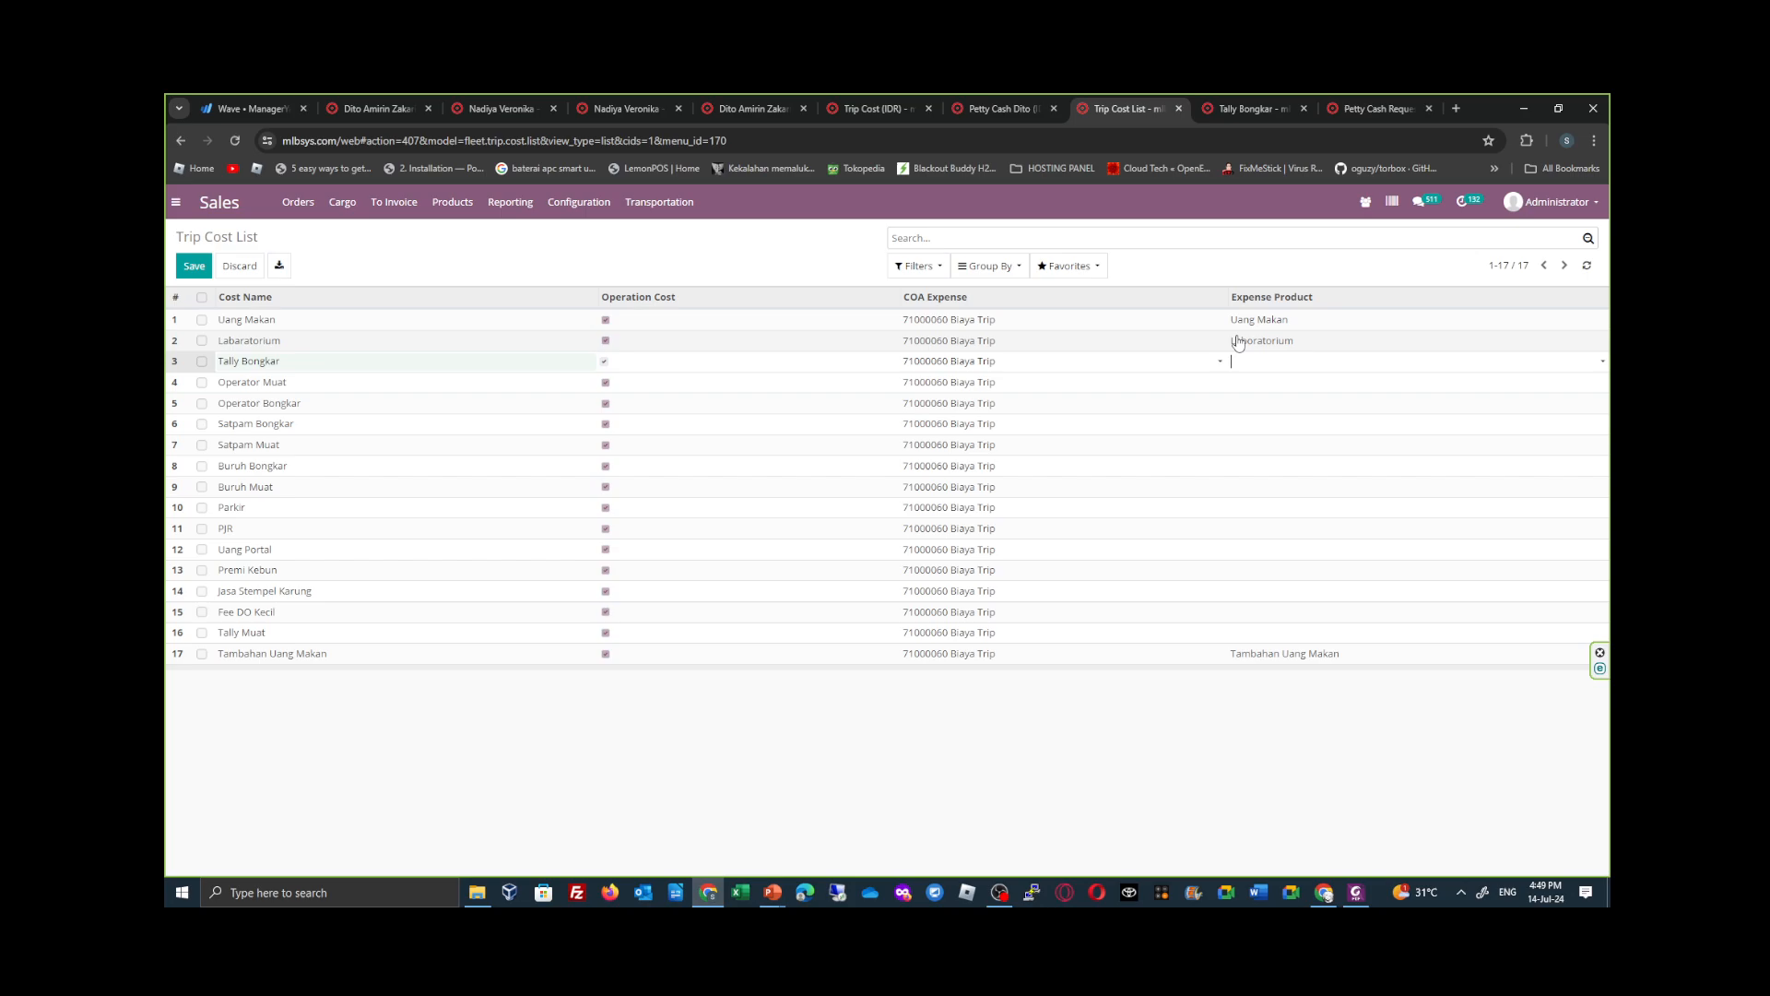
pyautogui.click(1587, 267)
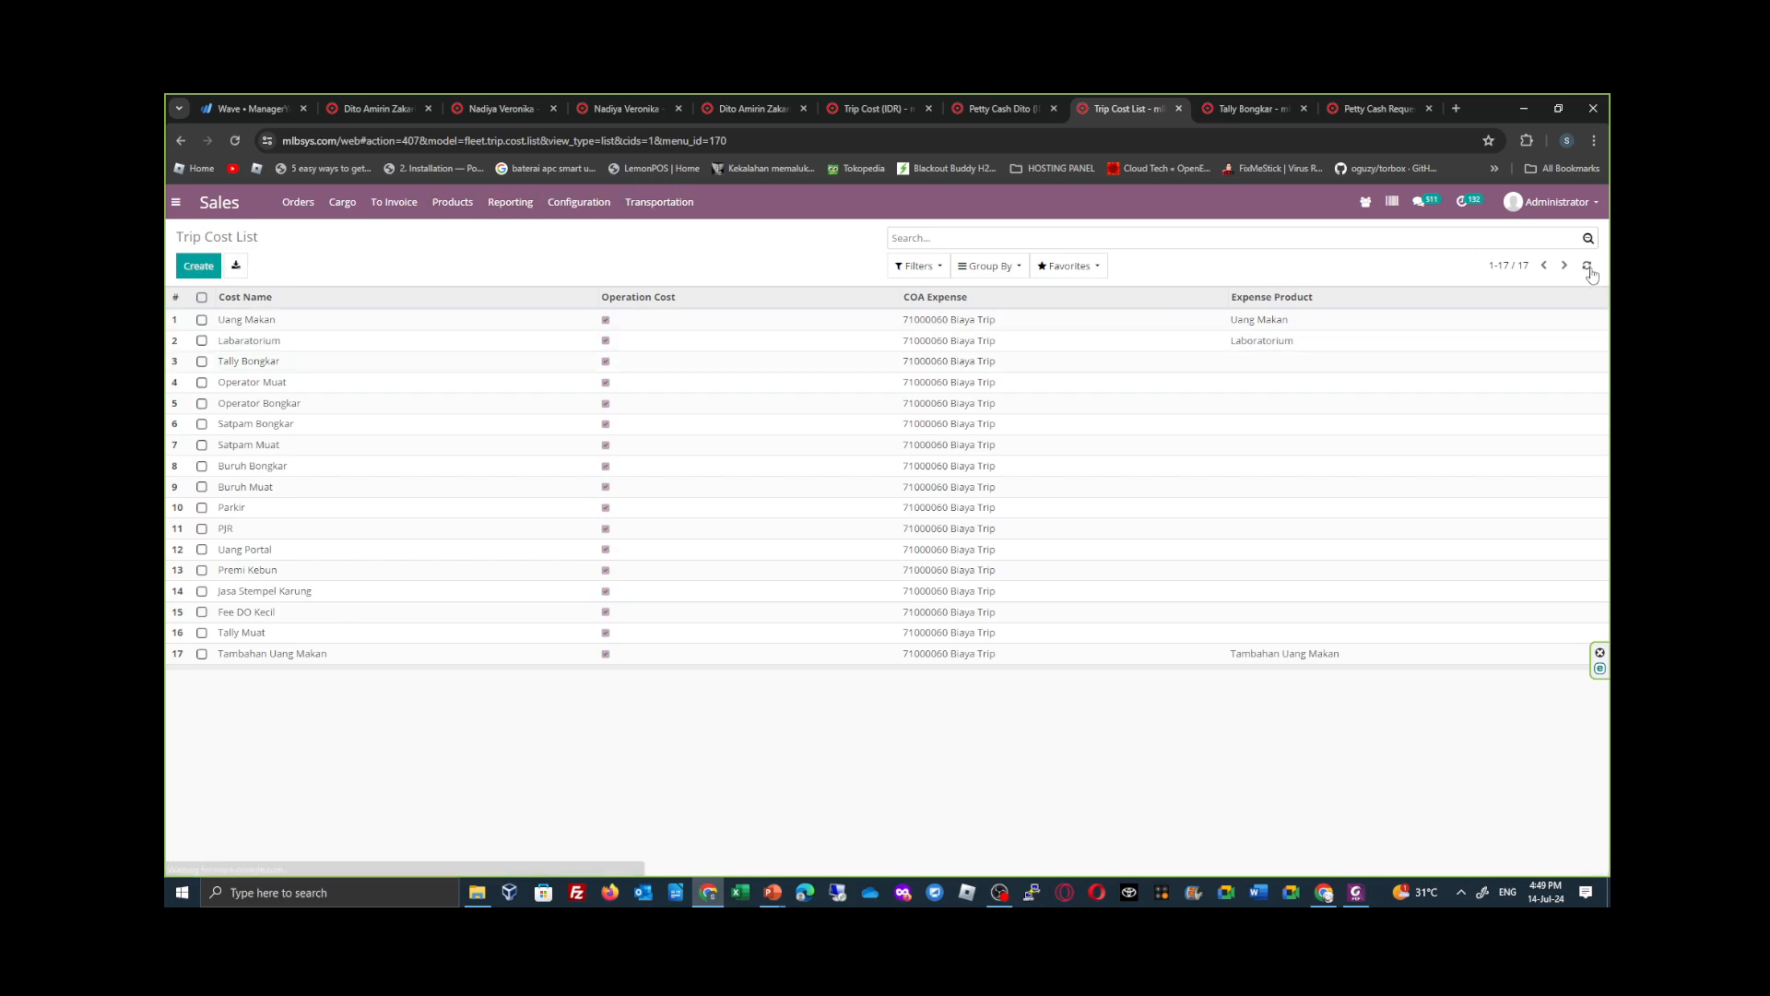
pyautogui.click(1336, 367)
pyautogui.click(1339, 369)
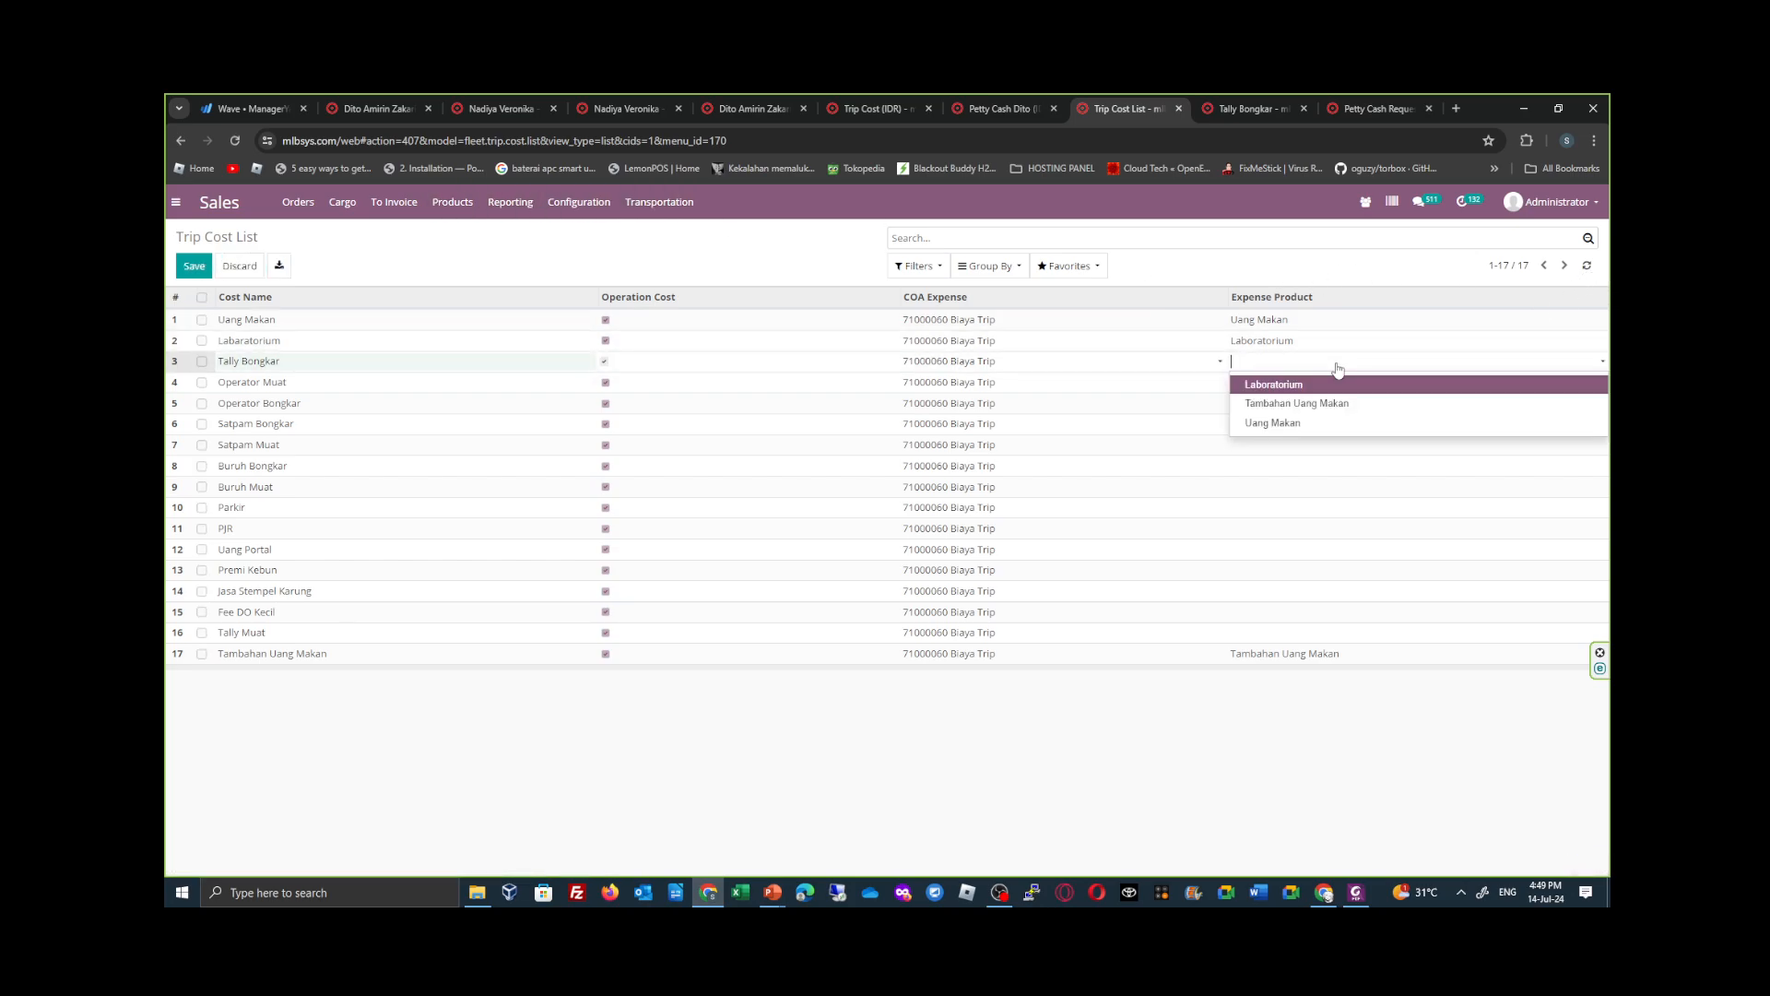
pyautogui.click(1339, 368)
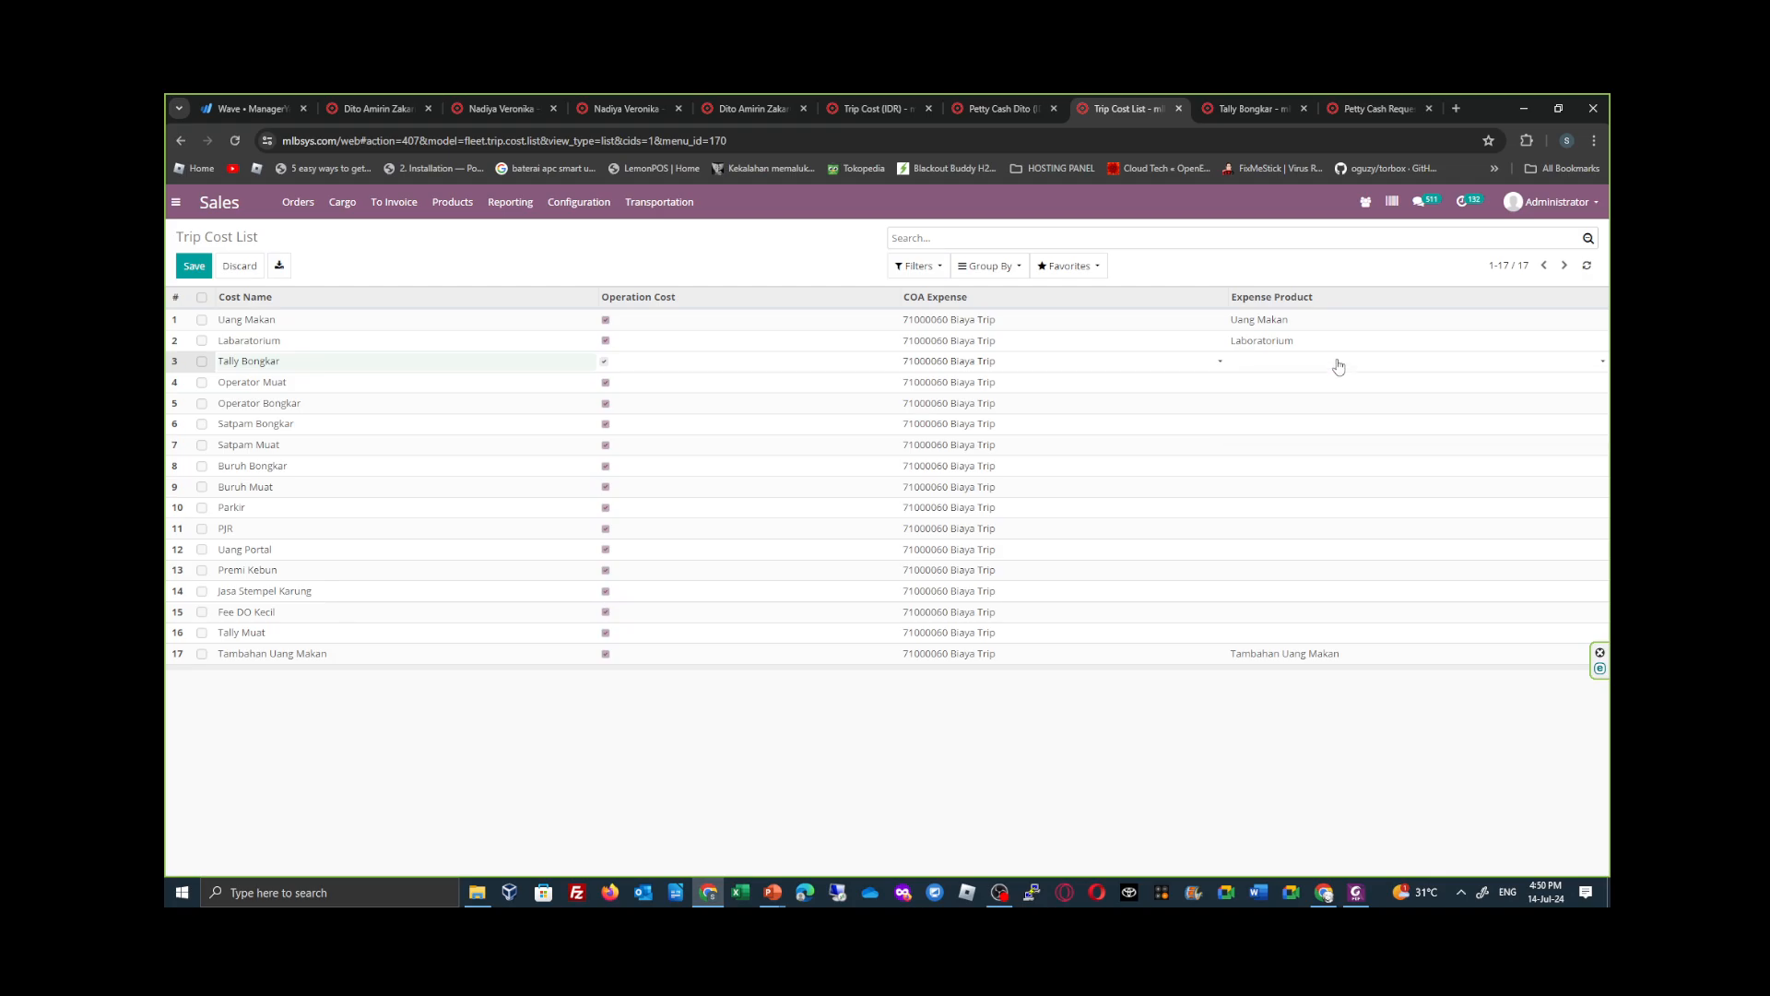
pyautogui.click(1327, 367)
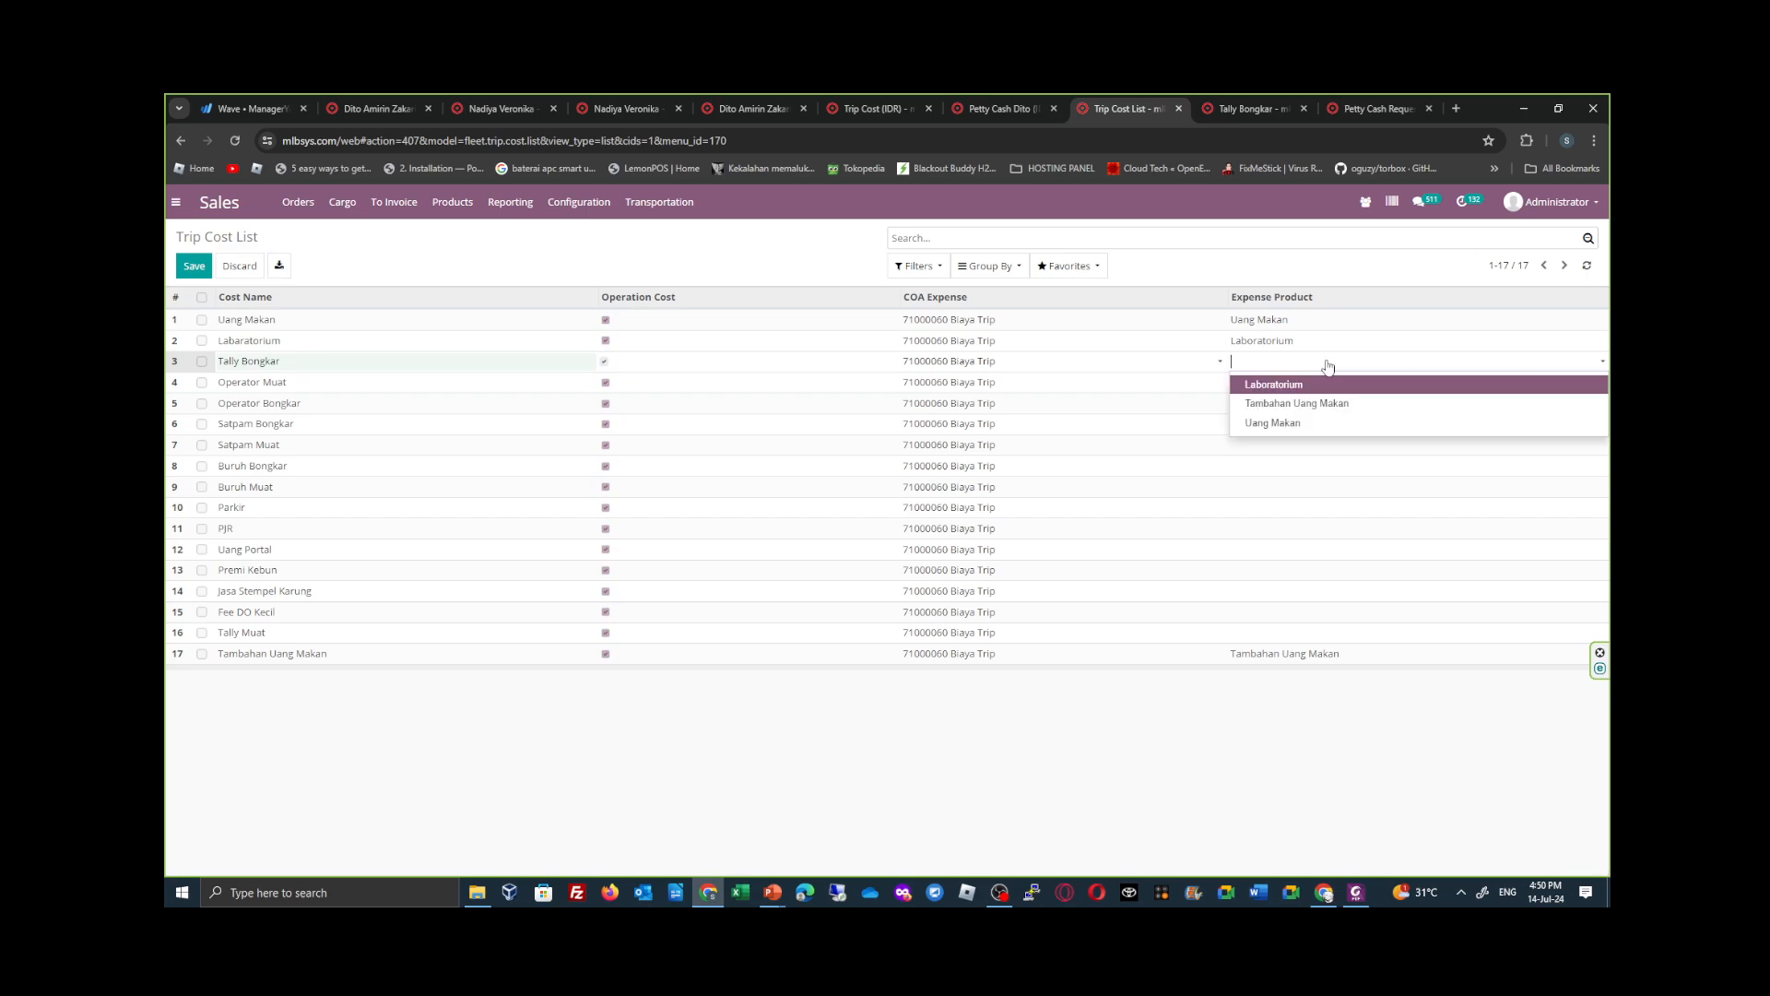
pyautogui.click(1328, 367)
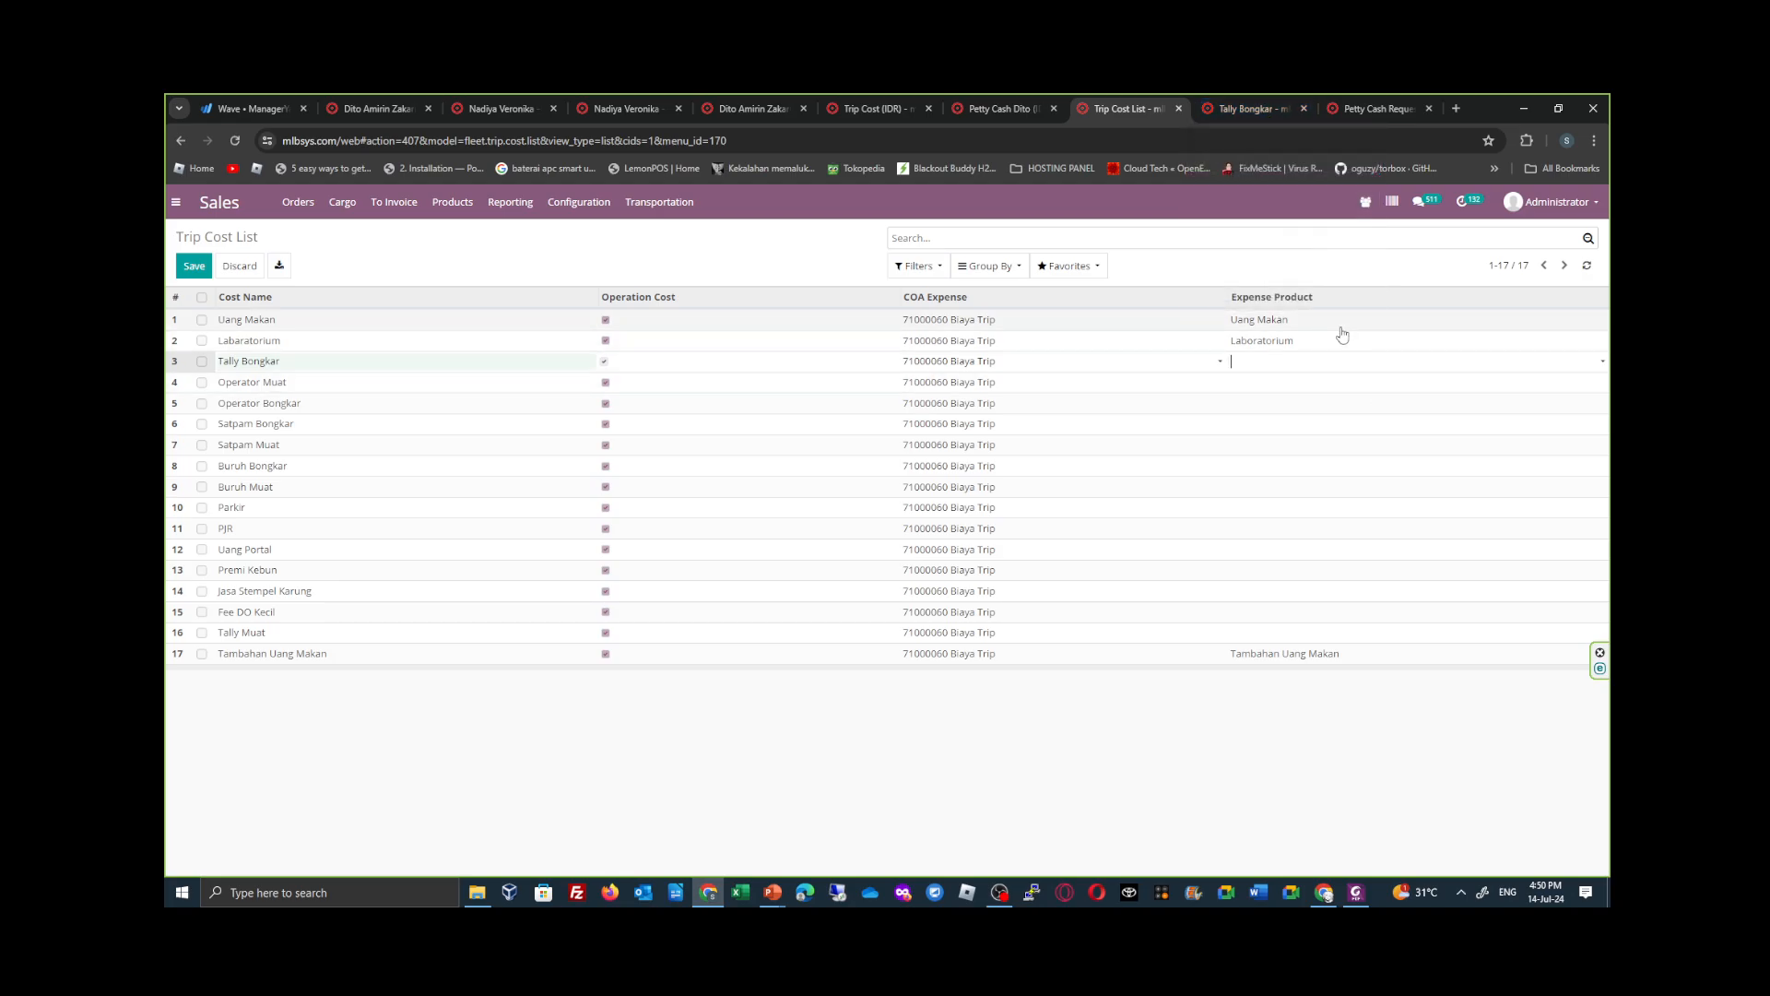
# - Review the saved Tally Bongkar product's general, purchase, inventory and accounting settings, and approve the product
pyautogui.click(1237, 111)
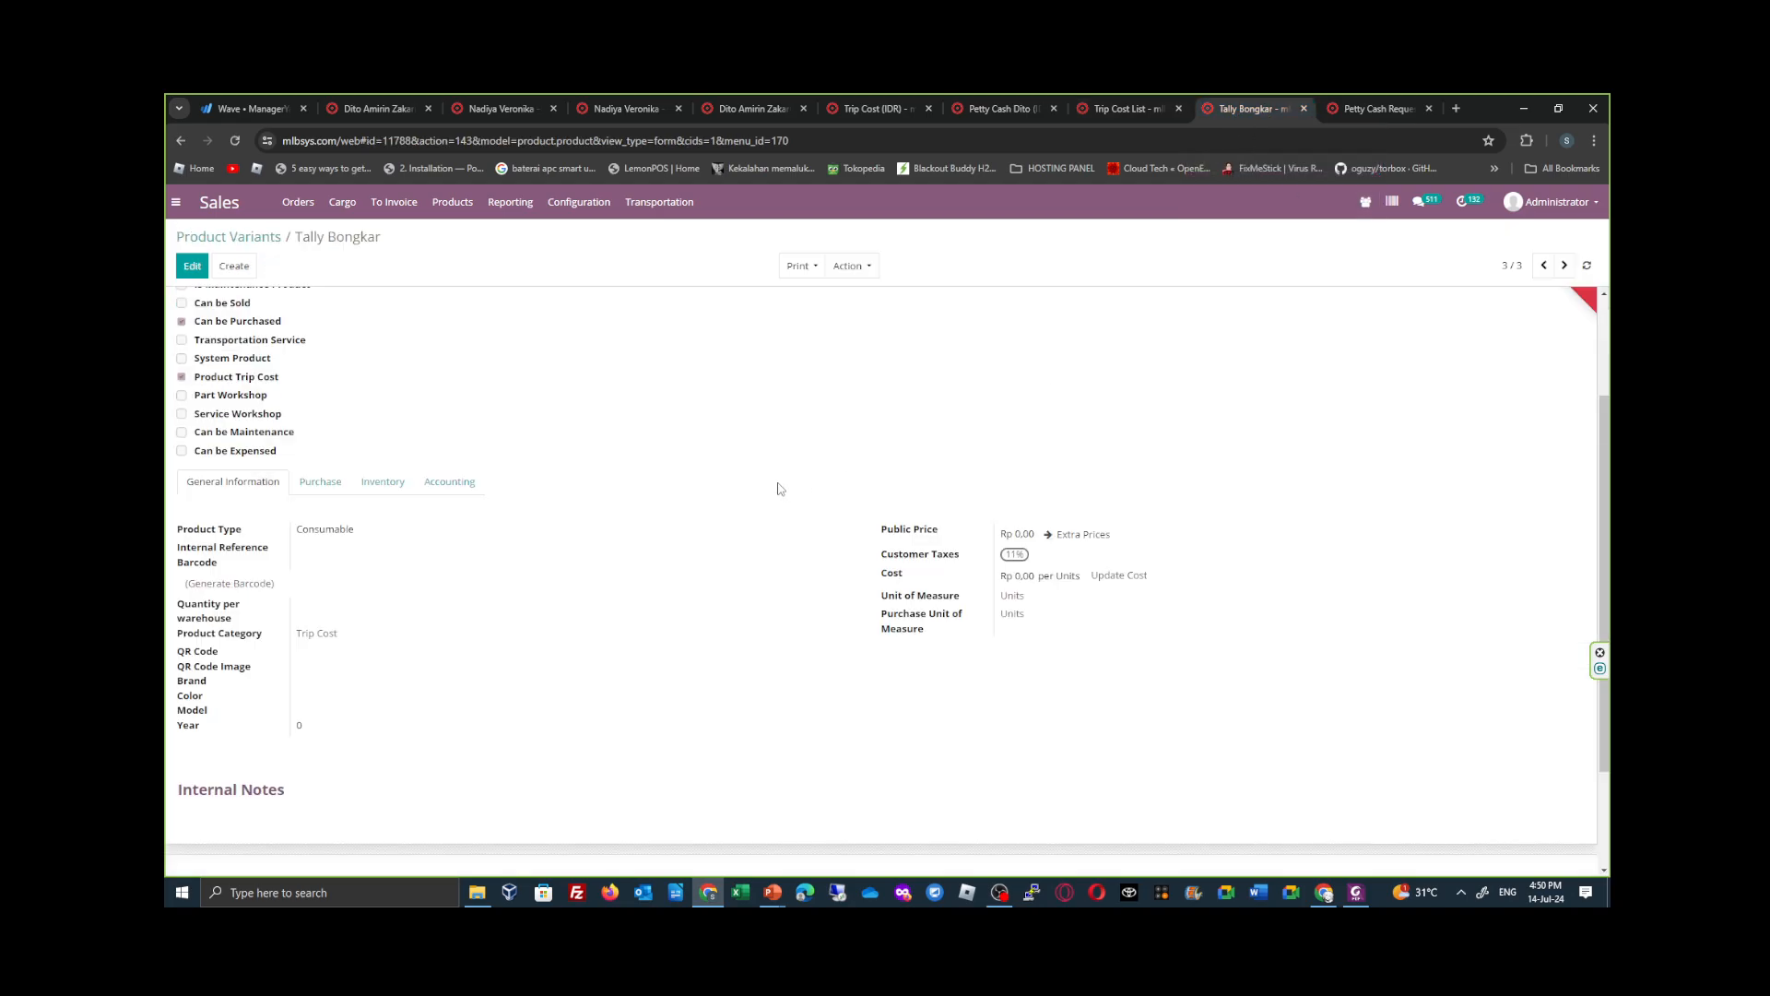
pyautogui.scroll(2, 697, 479)
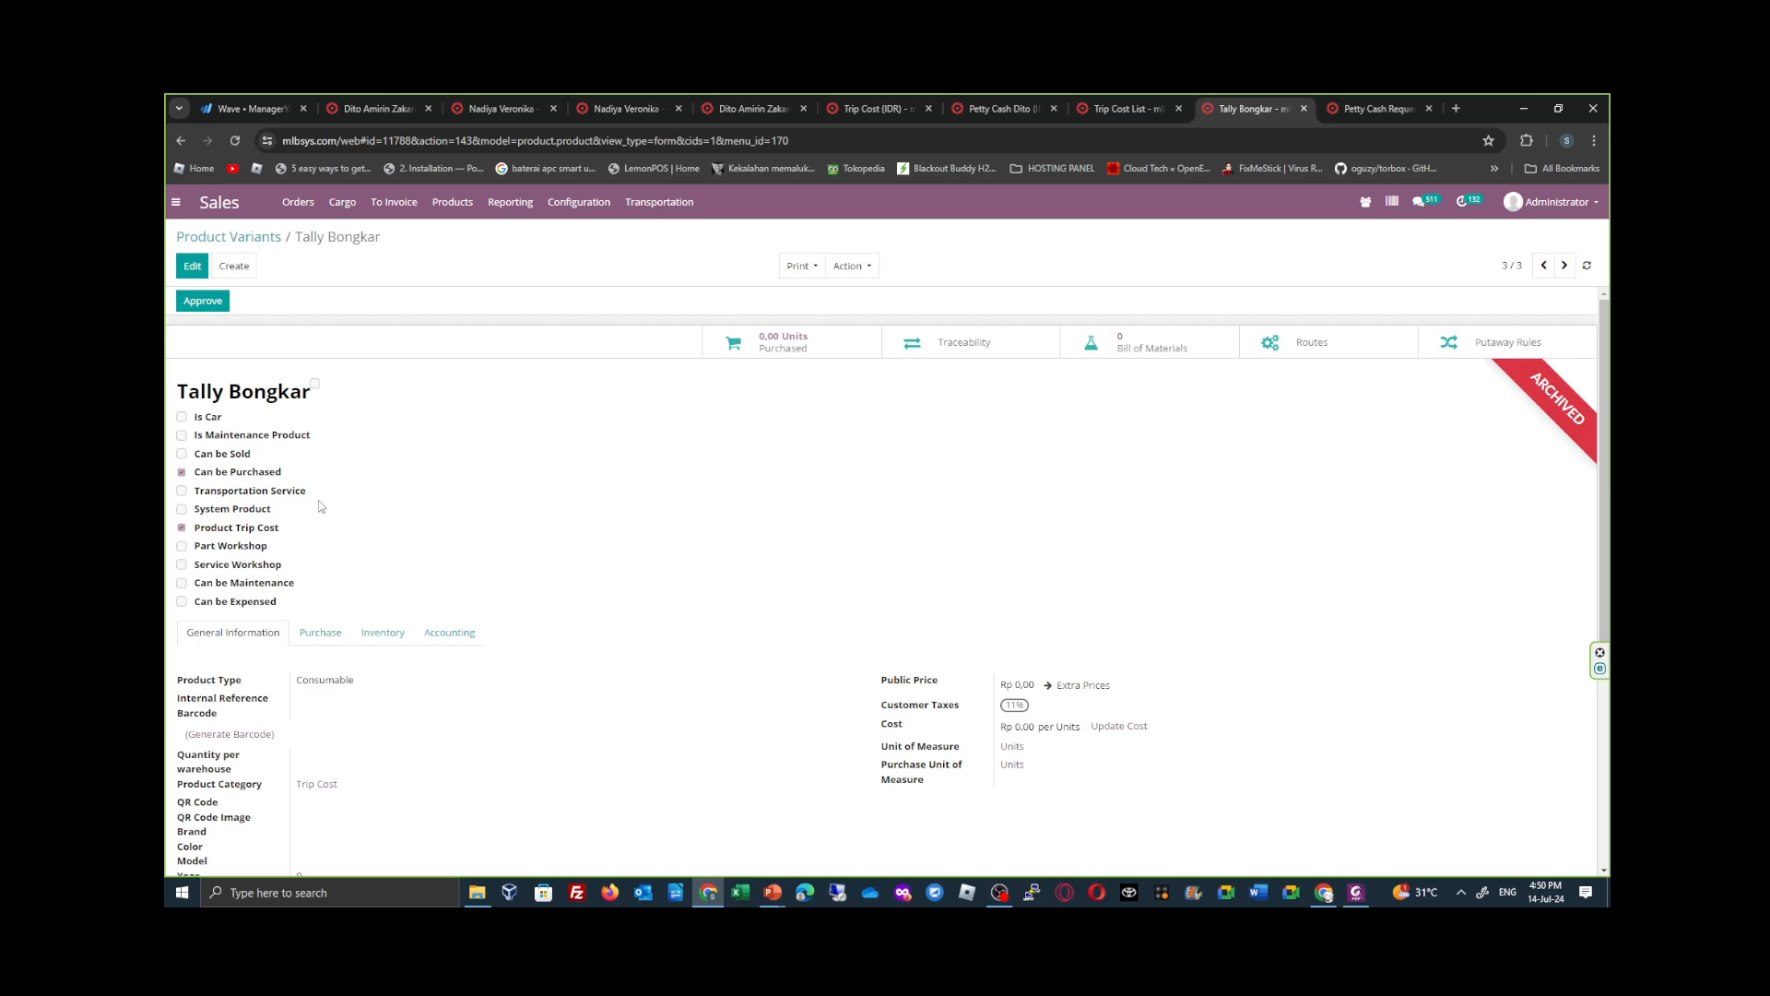
pyautogui.scroll(-3, 272, 487)
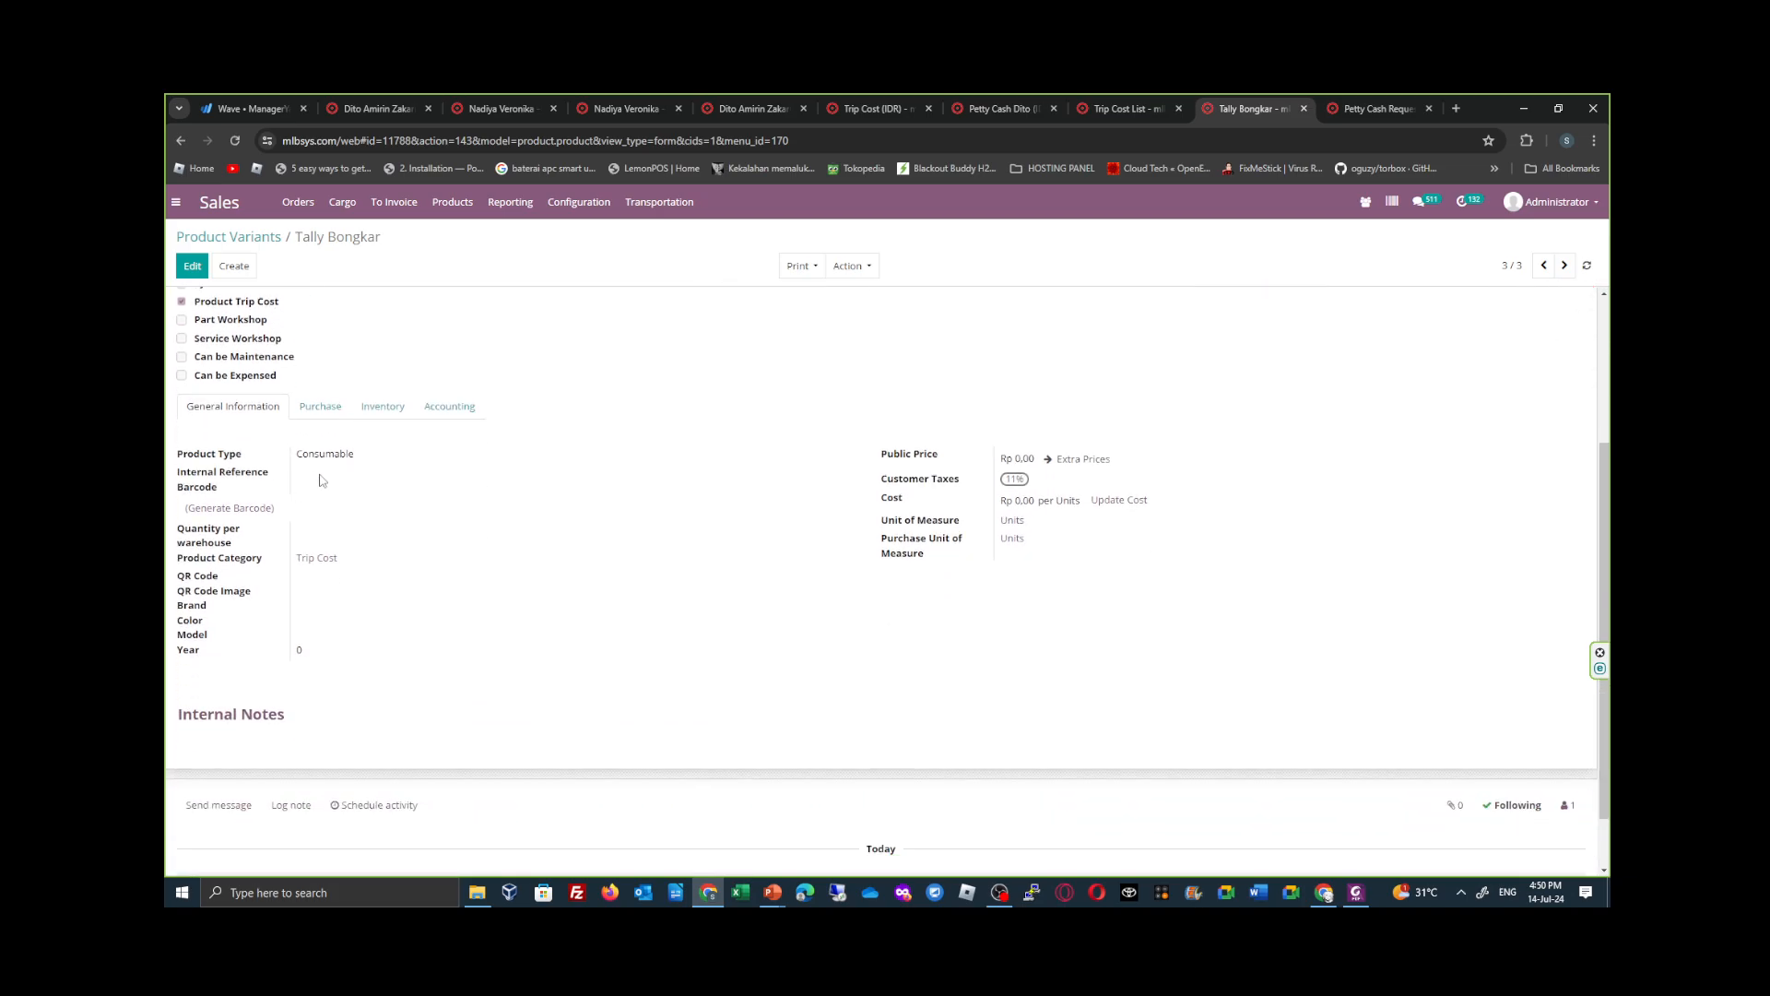
pyautogui.click(323, 406)
pyautogui.click(392, 408)
pyautogui.click(461, 410)
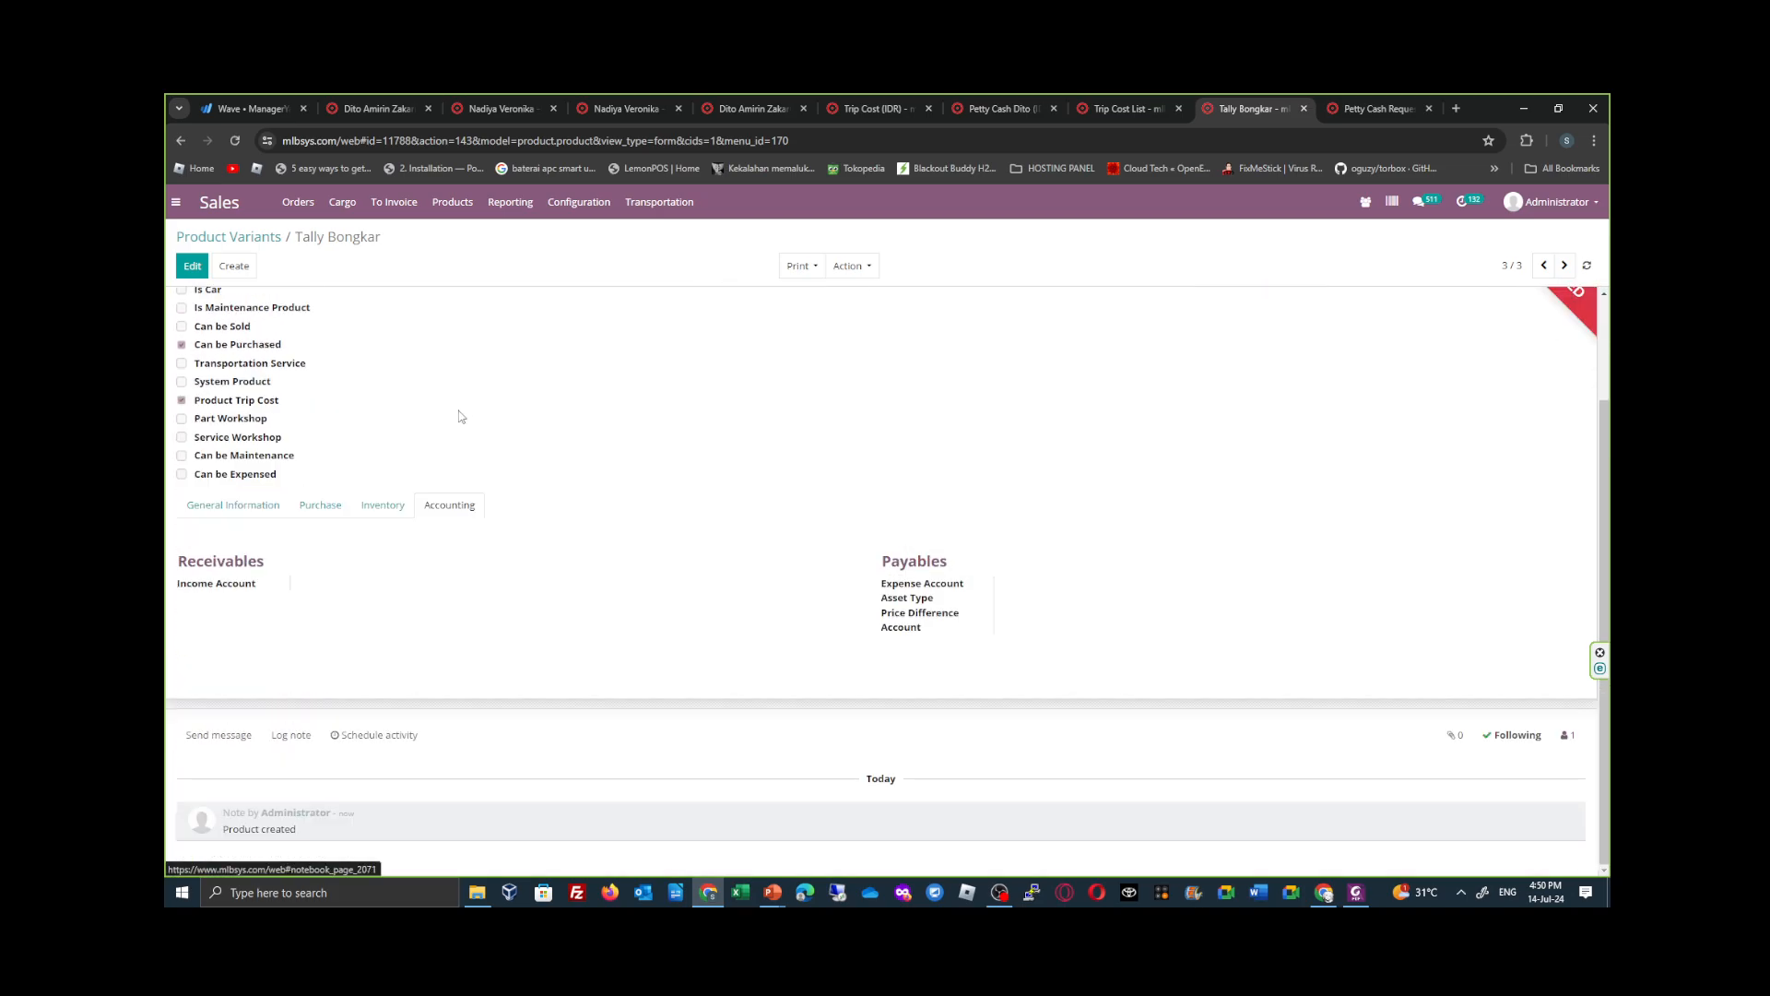
pyautogui.click(180, 513)
pyautogui.scroll(3, 545, 525)
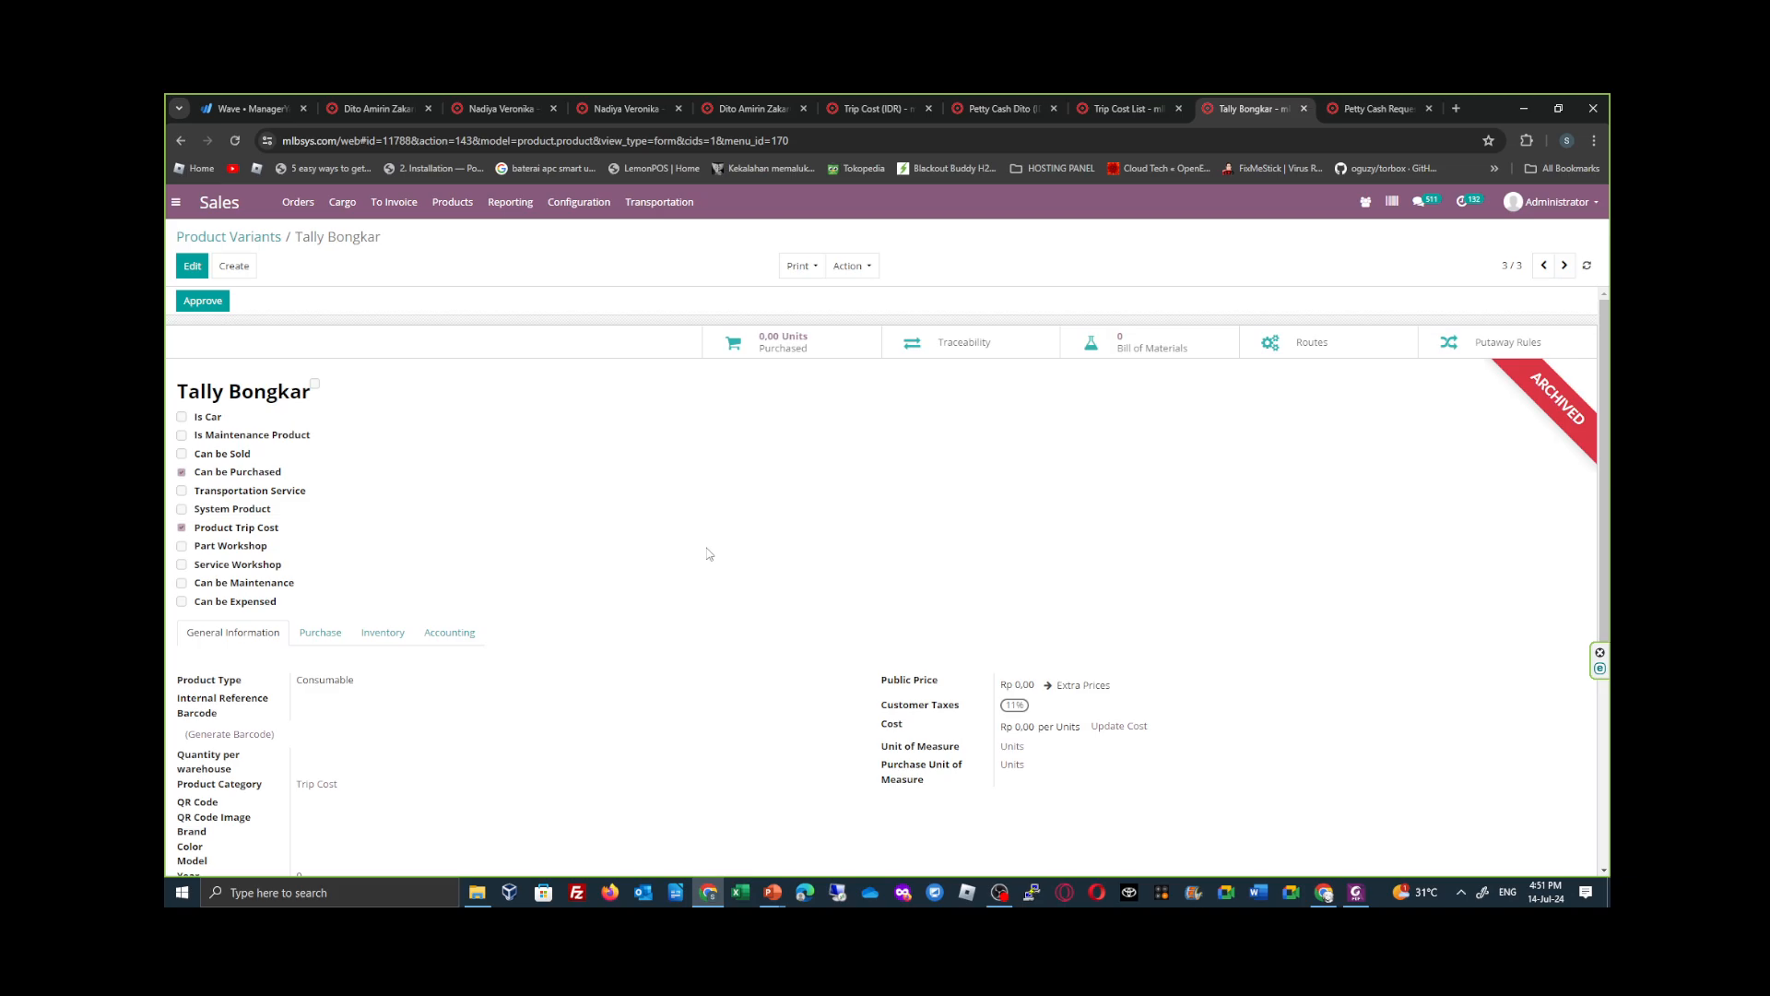
pyautogui.click(202, 301)
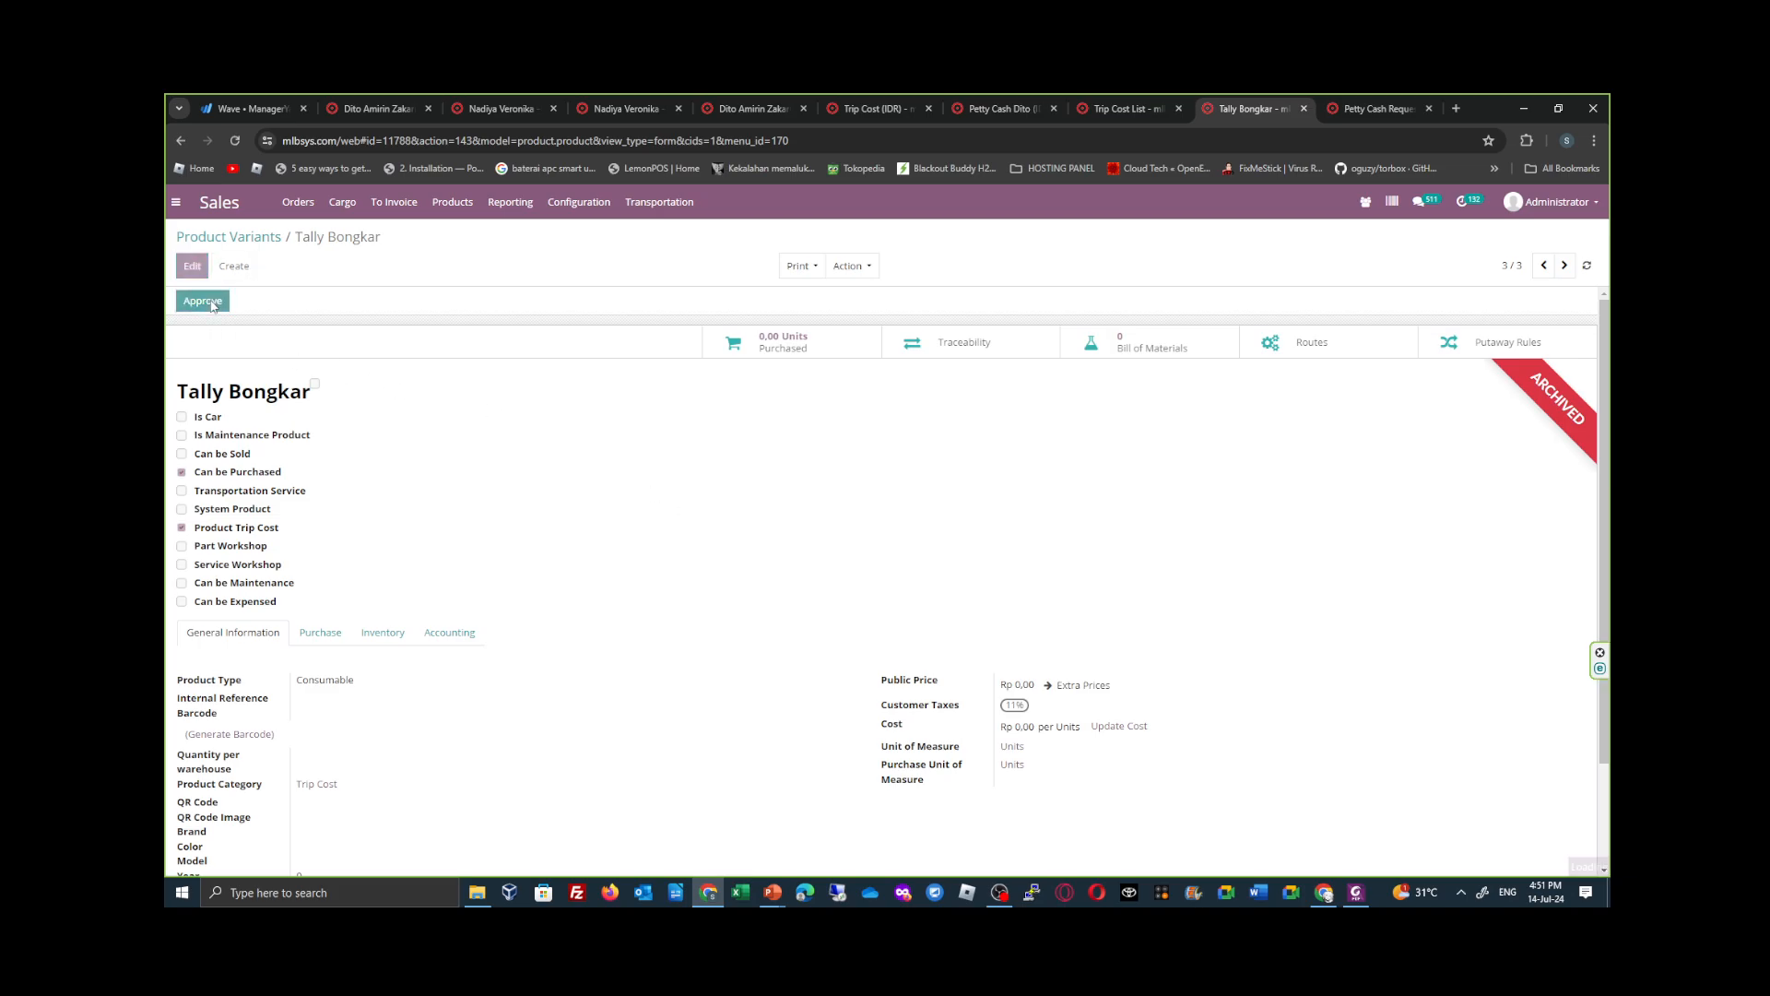
# - Assign the Tally Bongkar product as the expense product of the Tally Bongkar entry in the Trip Cost List and save
pyautogui.click(1119, 108)
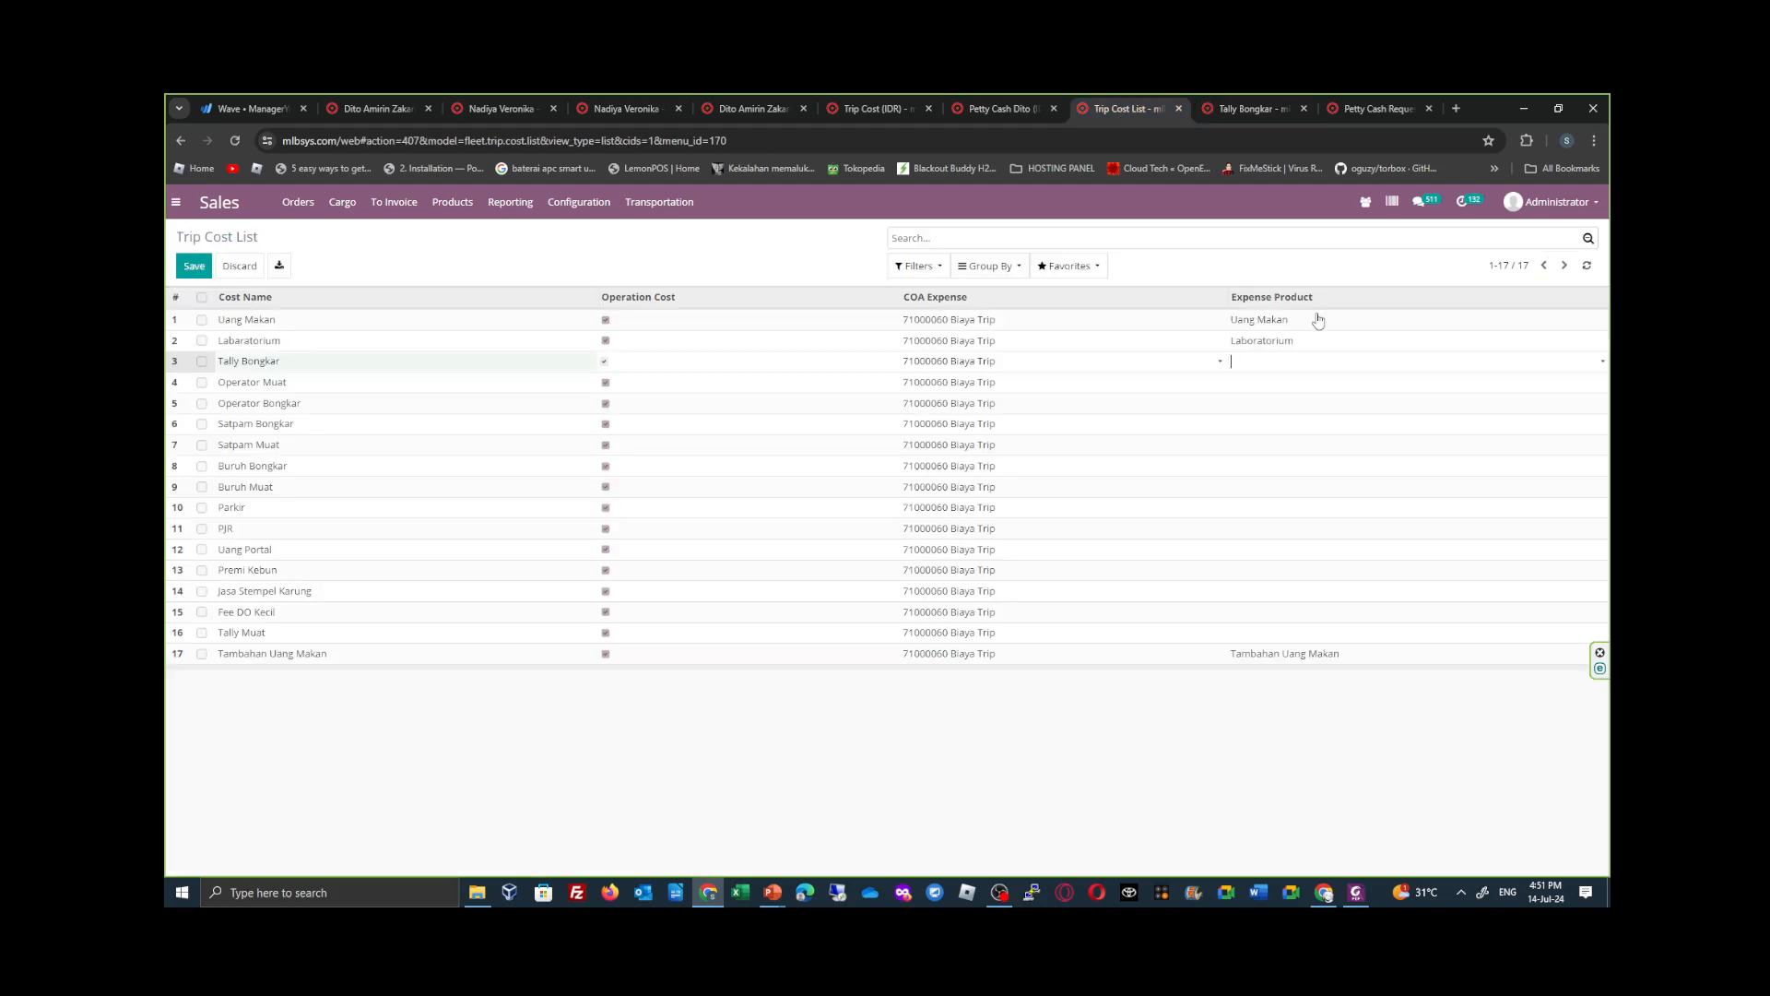
pyautogui.click(1310, 343)
pyautogui.click(1337, 362)
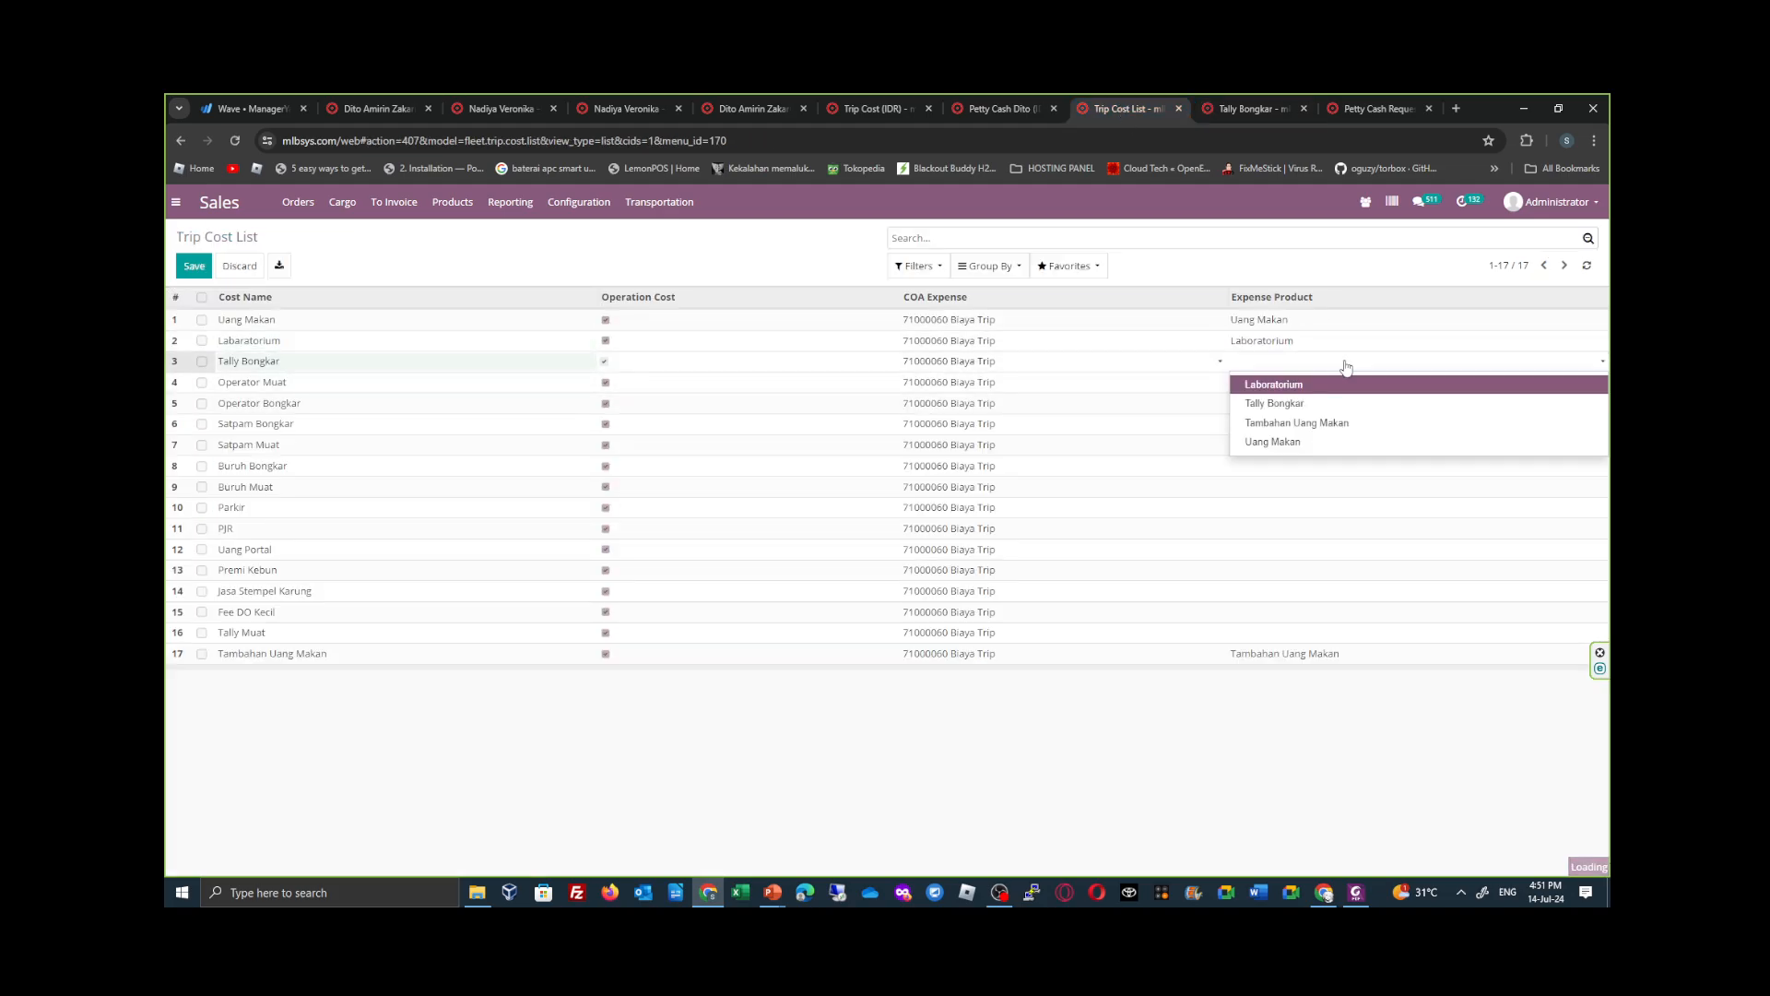
pyautogui.click(1346, 362)
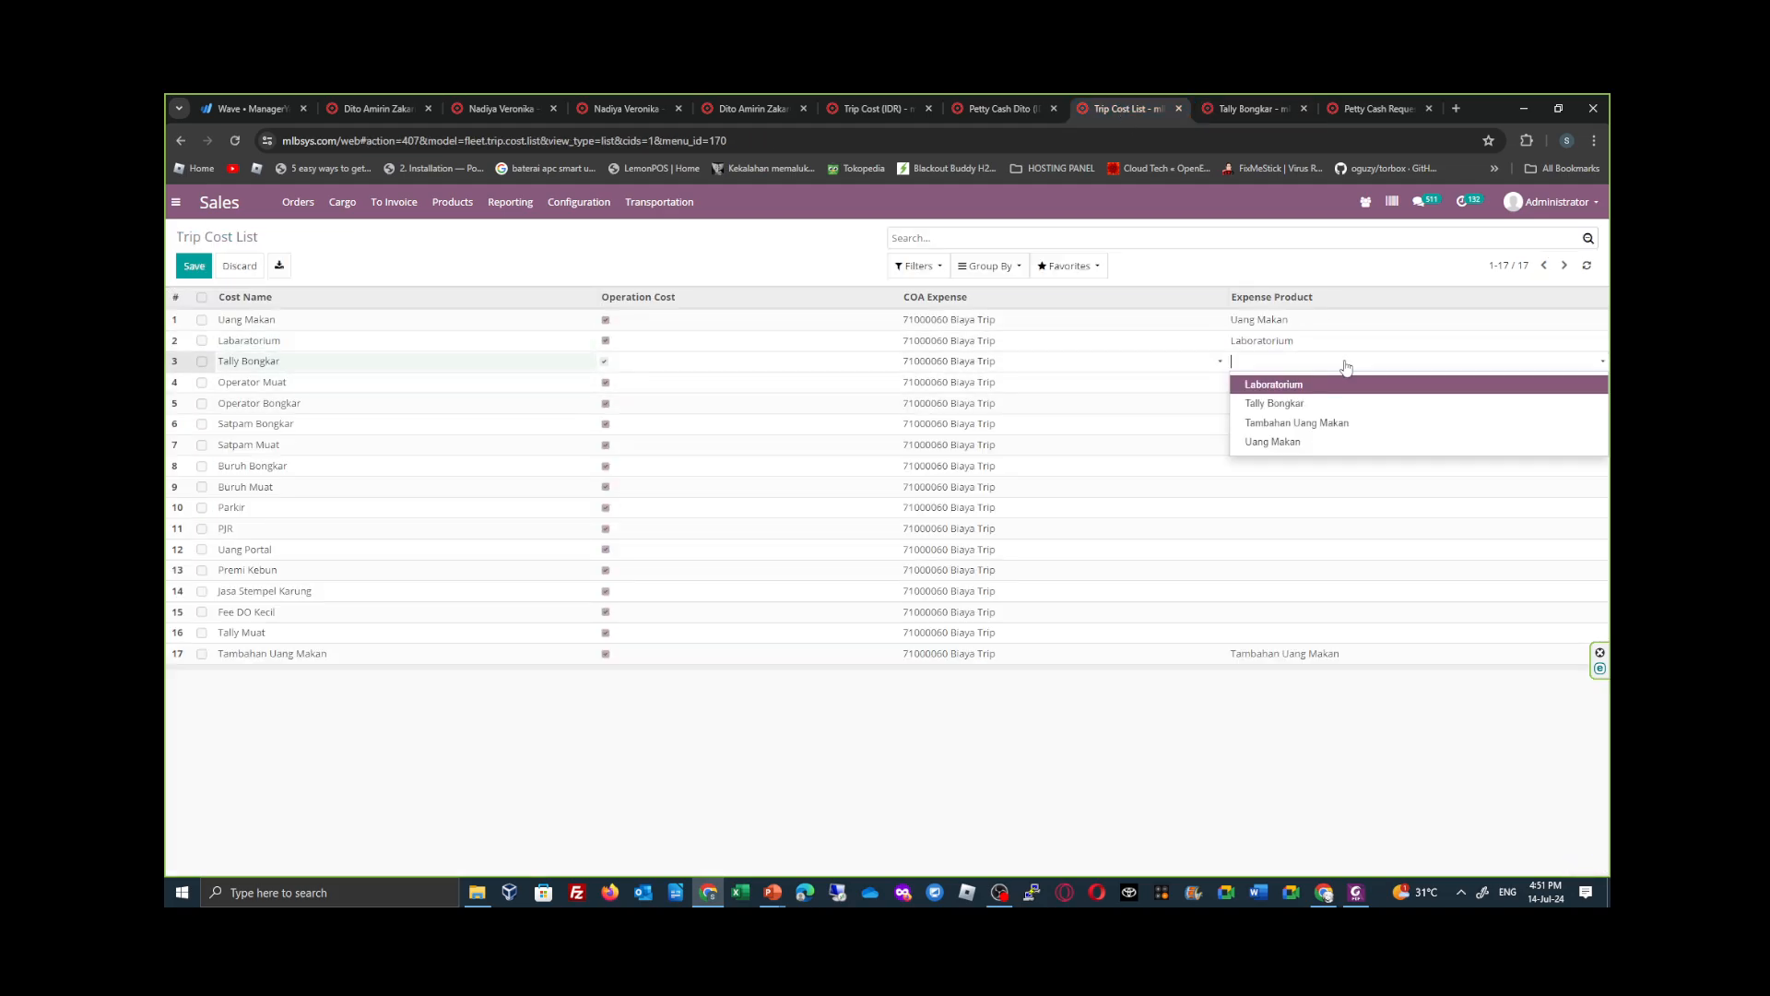
pyautogui.click(1356, 406)
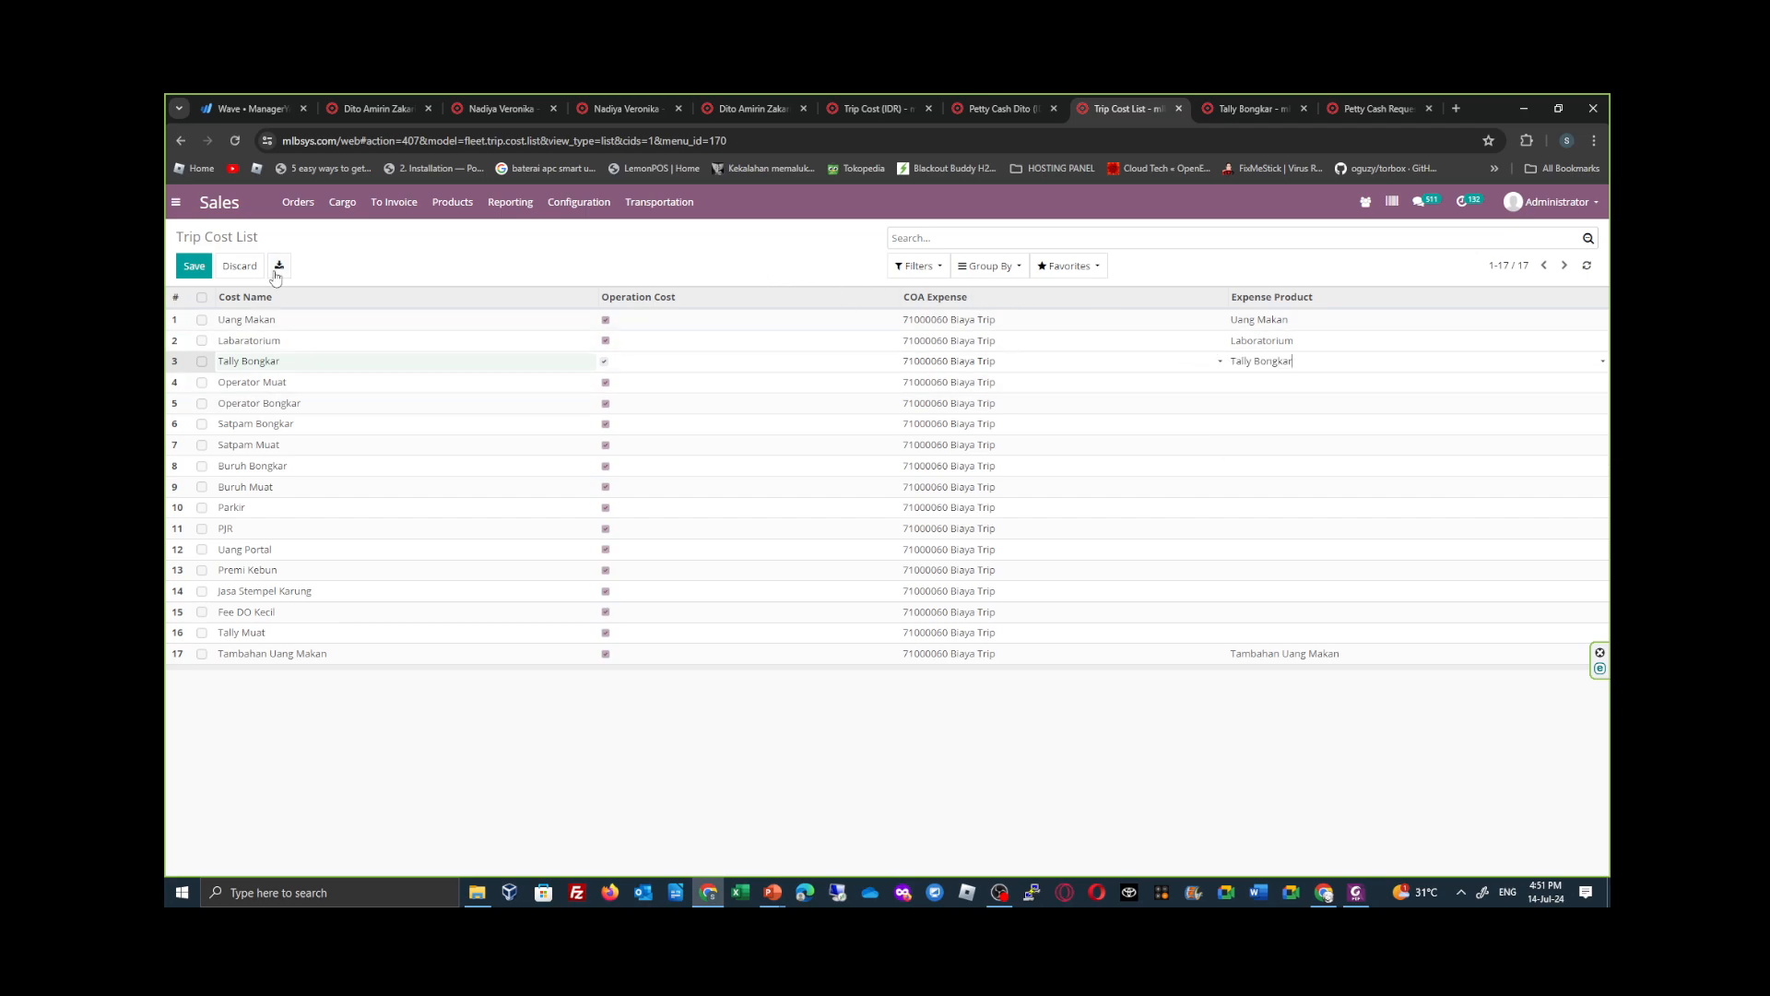
pyautogui.click(193, 268)
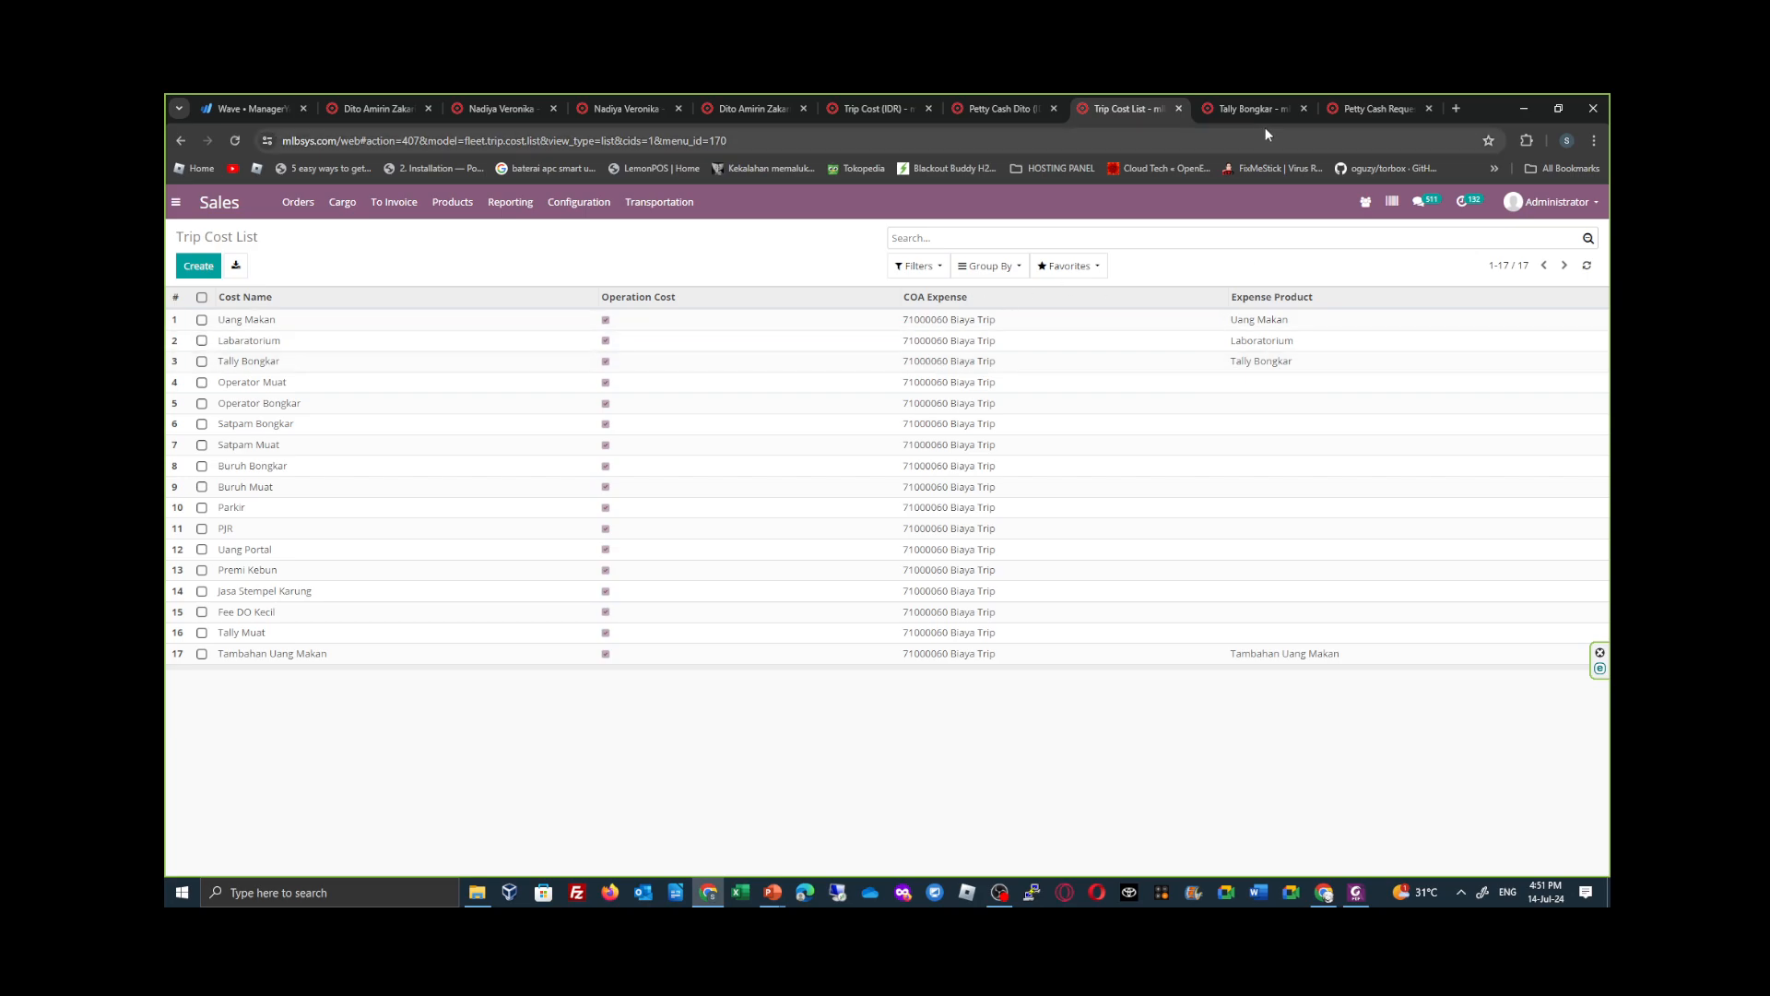
# - Return to the Petty Cash Request list
pyautogui.click(1338, 111)
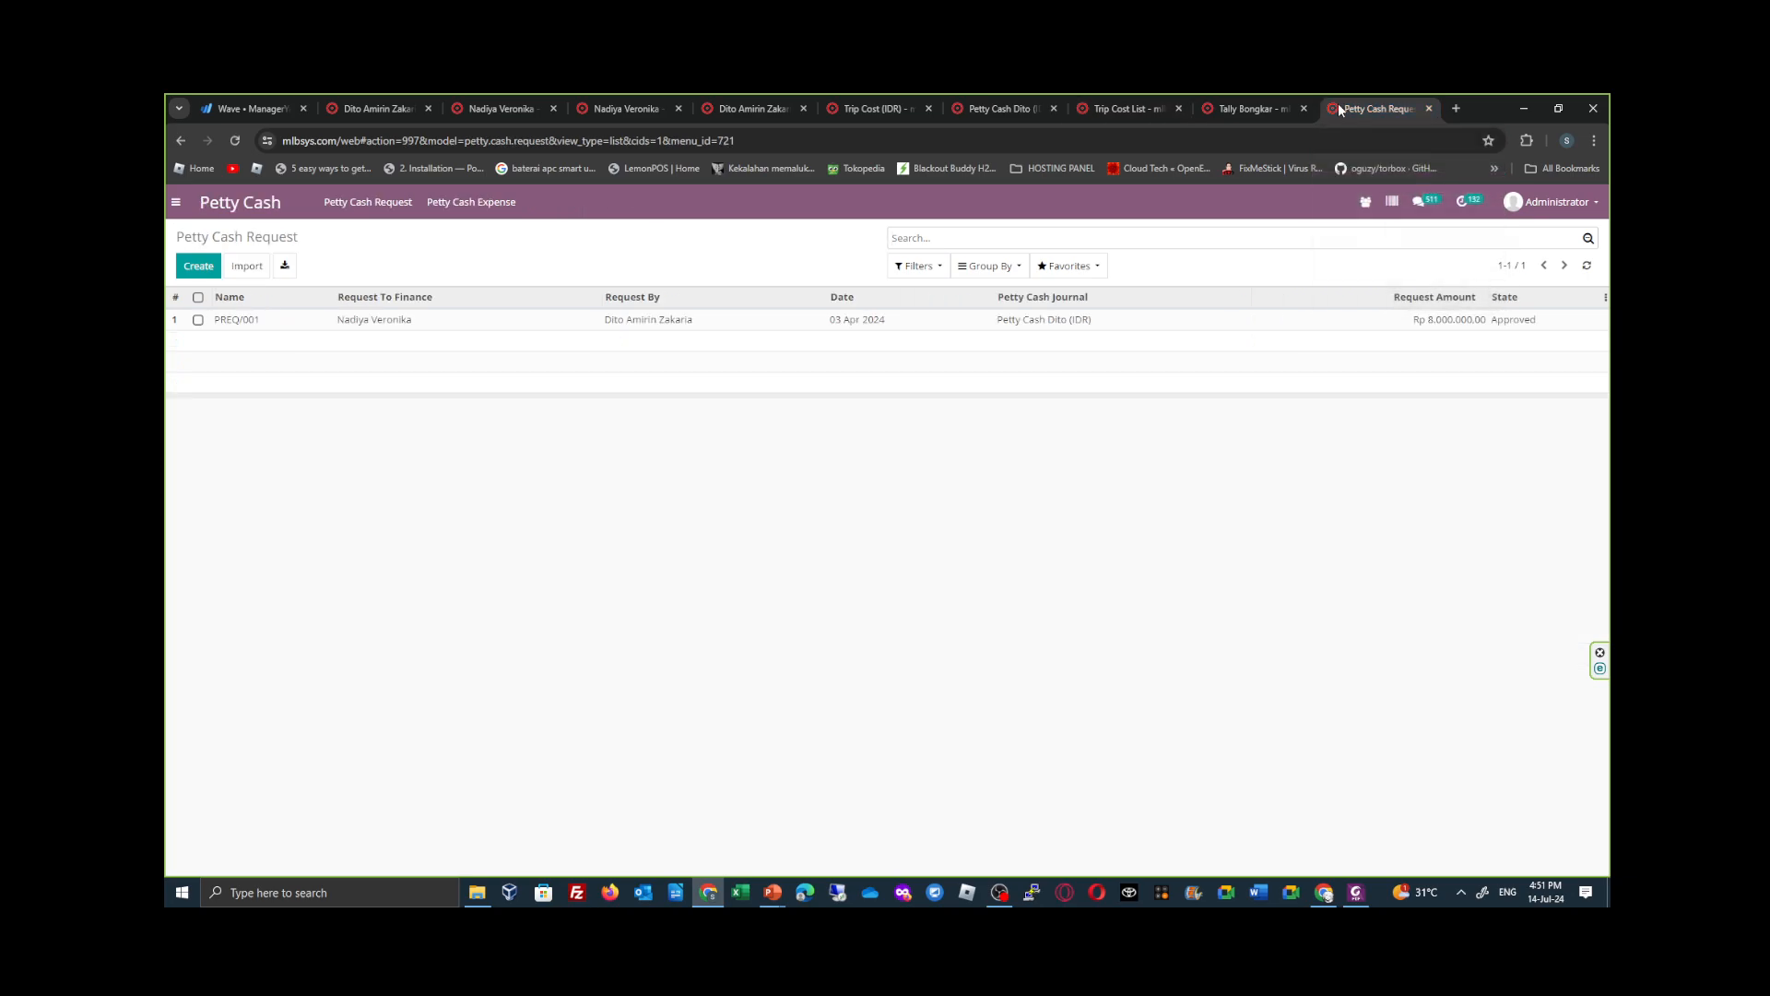
pyautogui.click(1368, 902)
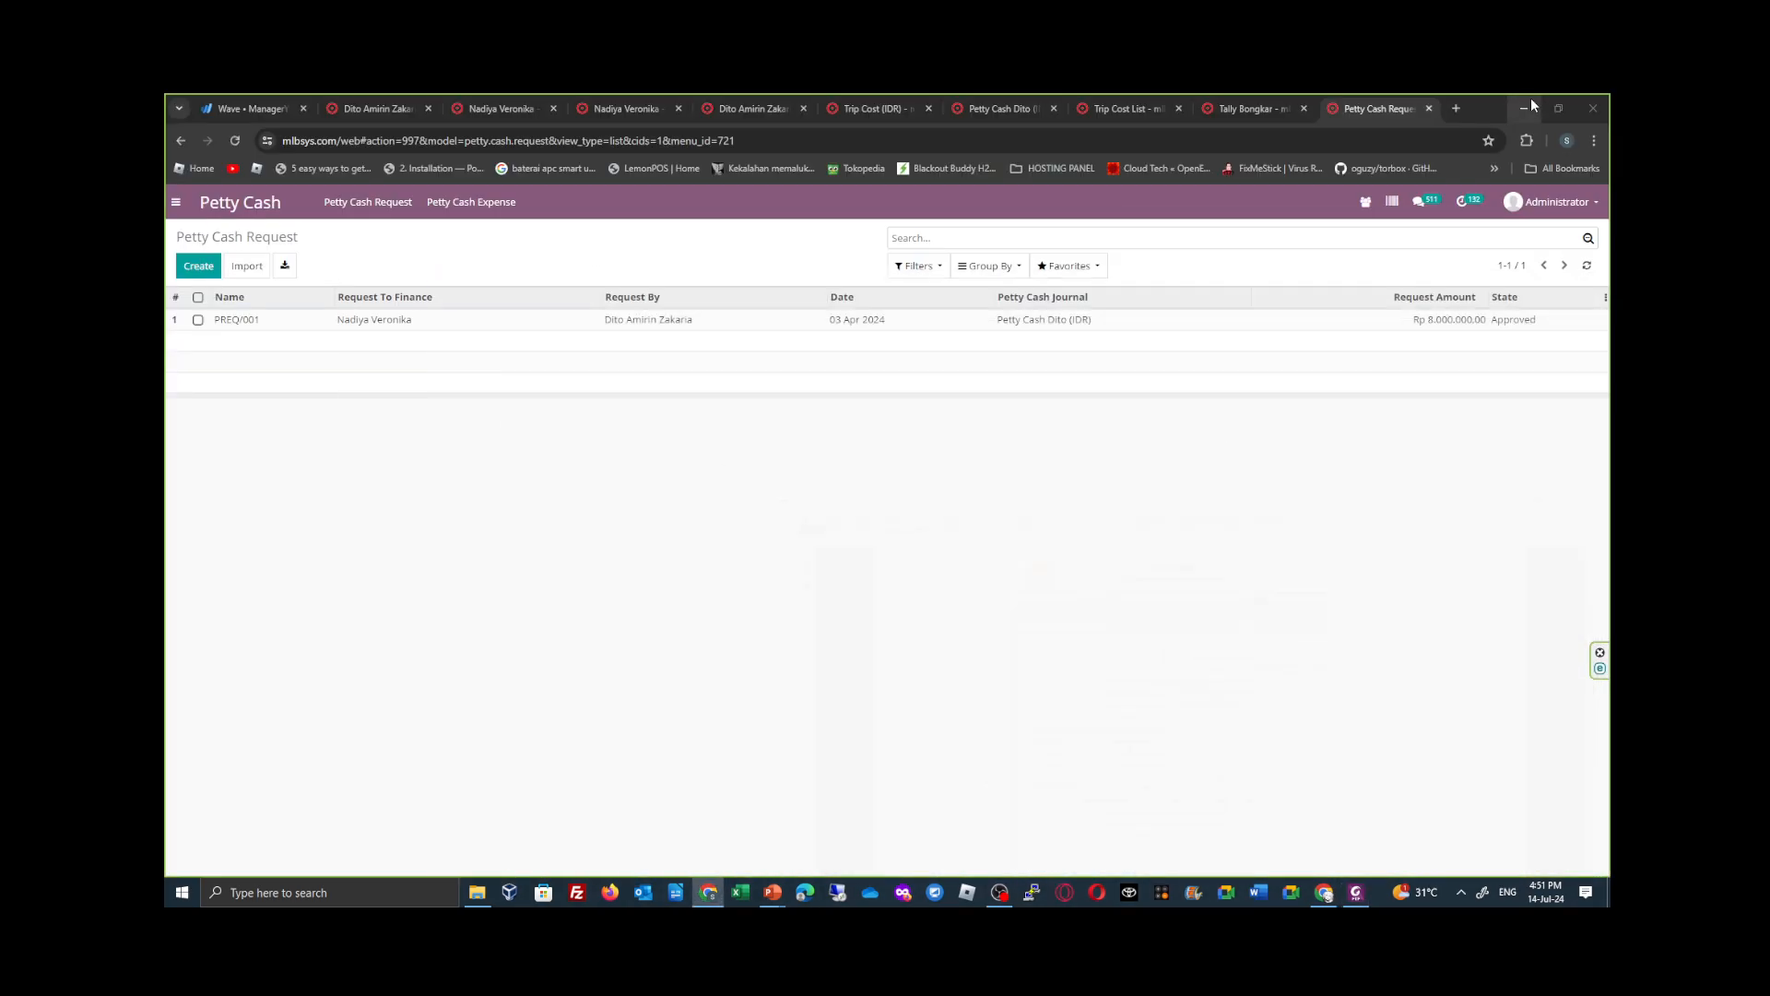
# - Review the existing request PREQ/001, the Petty Cash Expense list and the optional columns that list offers
pyautogui.hotkey('alt', 'Tab')
pyautogui.click(1256, 330)
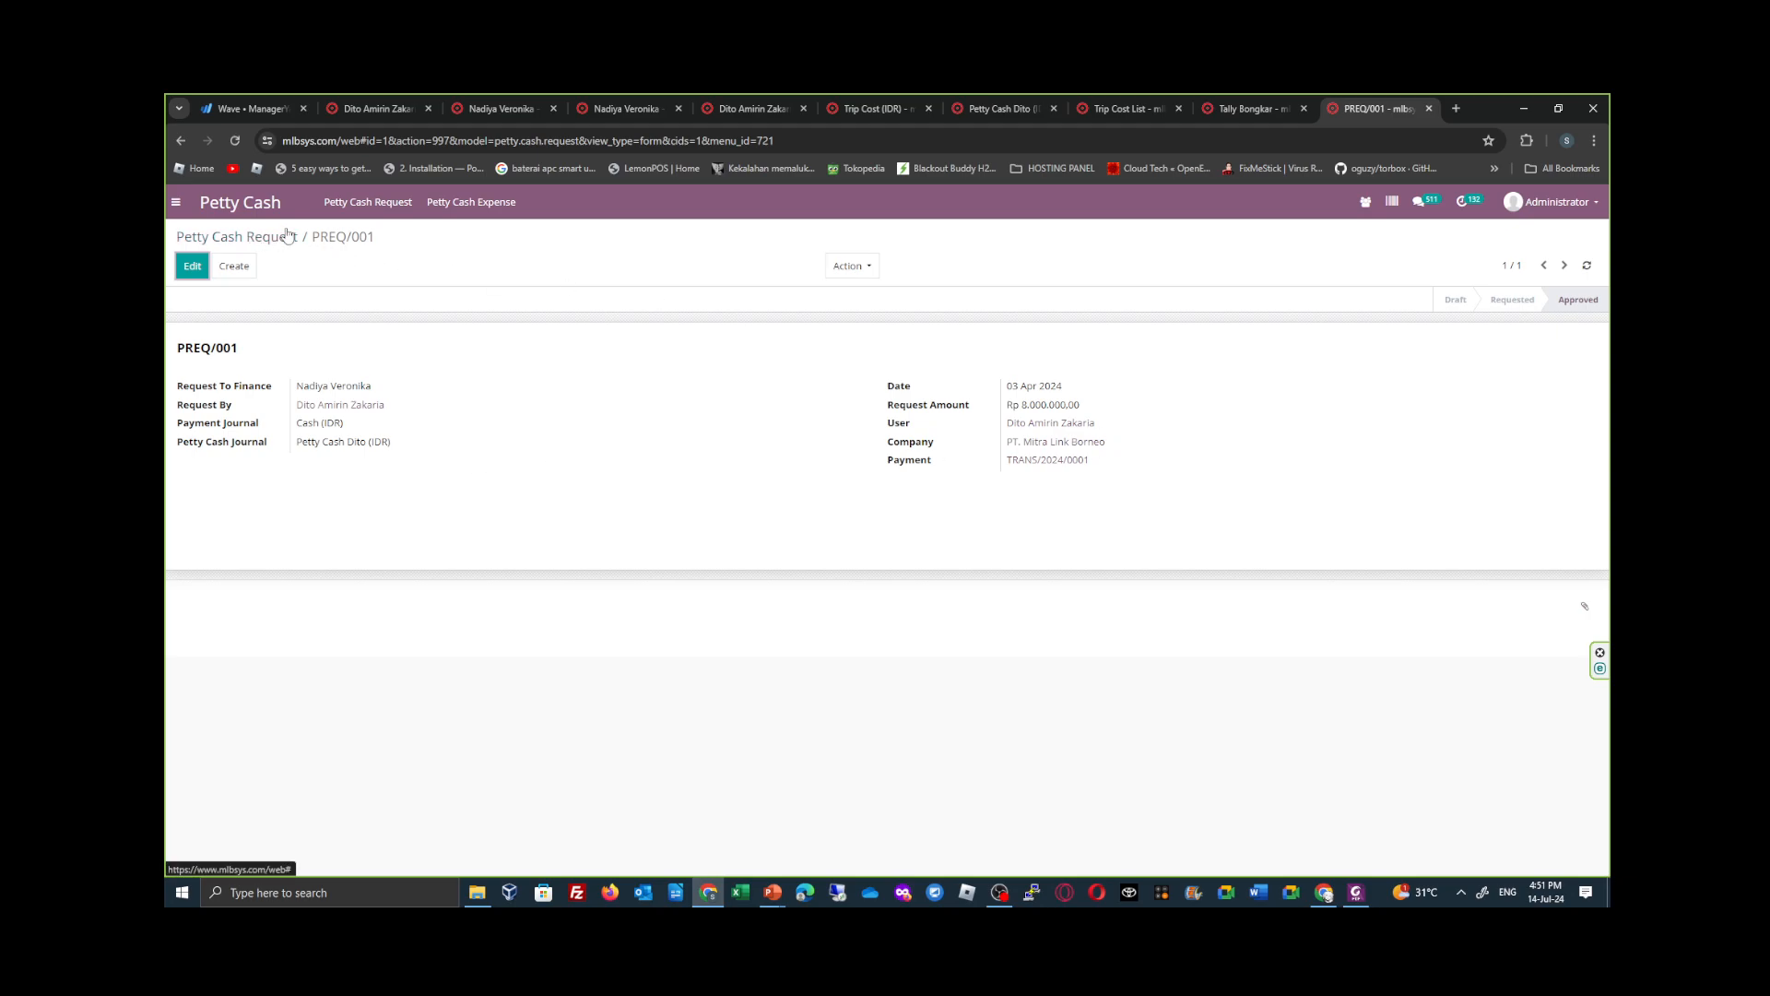
pyautogui.click(511, 240)
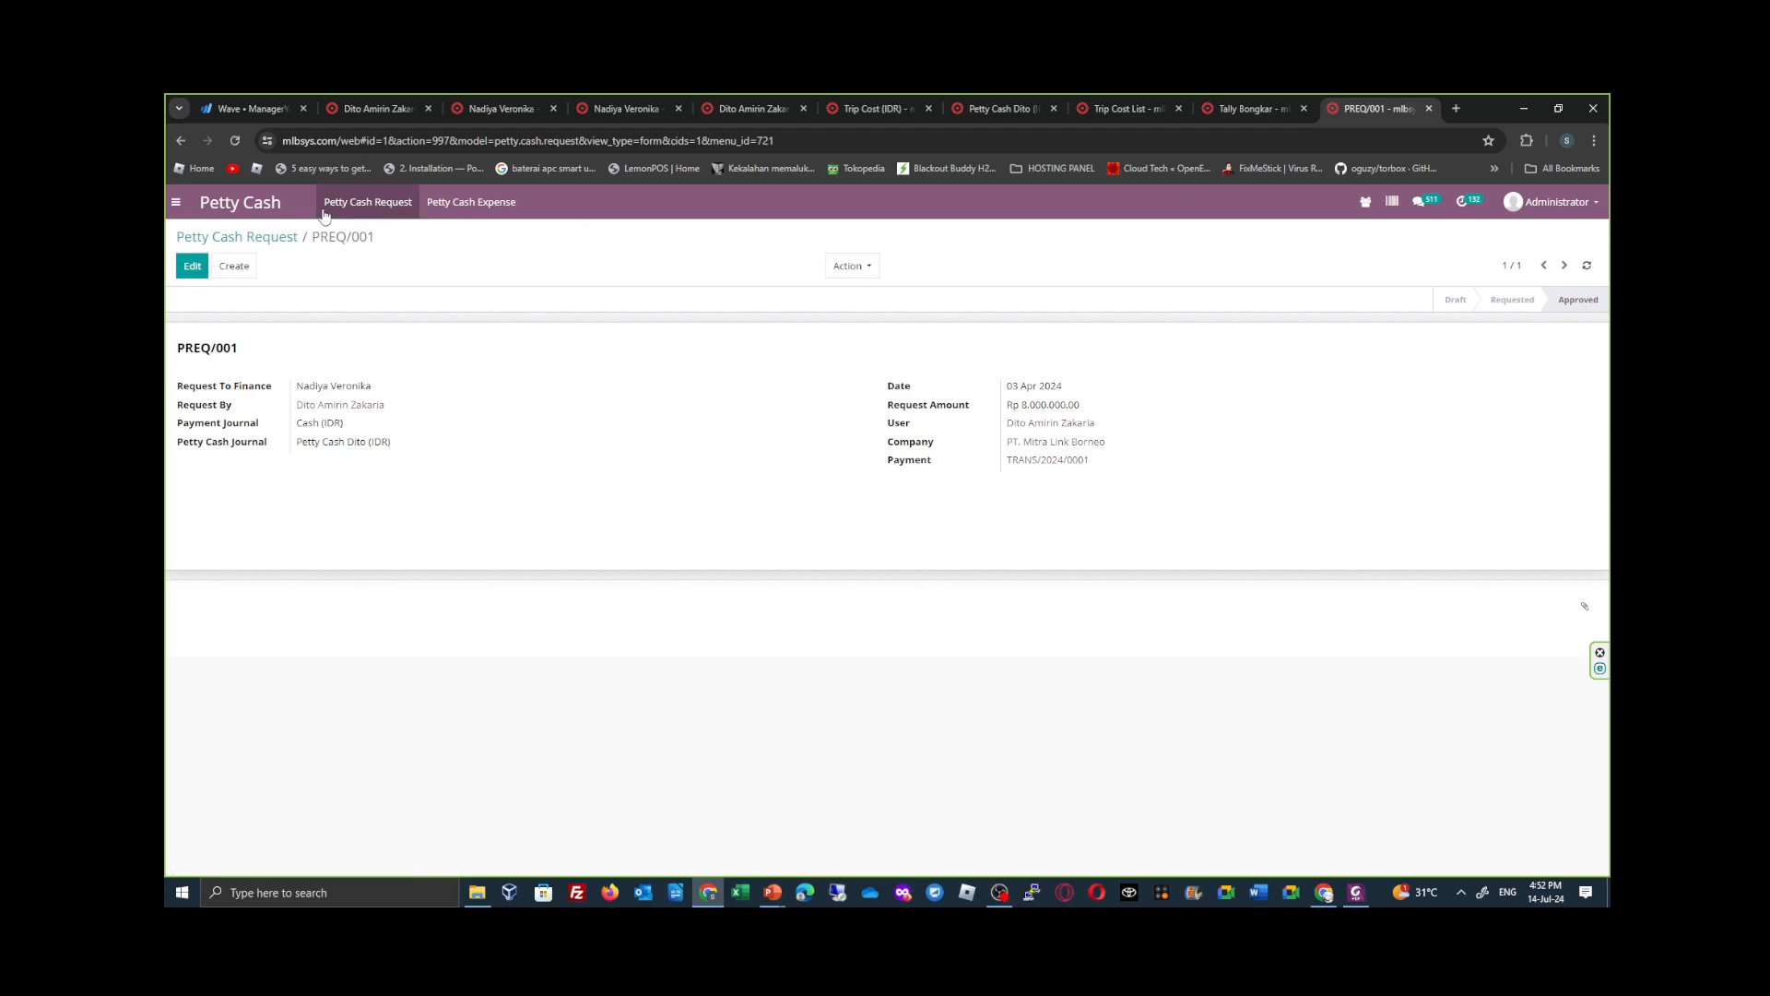
pyautogui.click(387, 214)
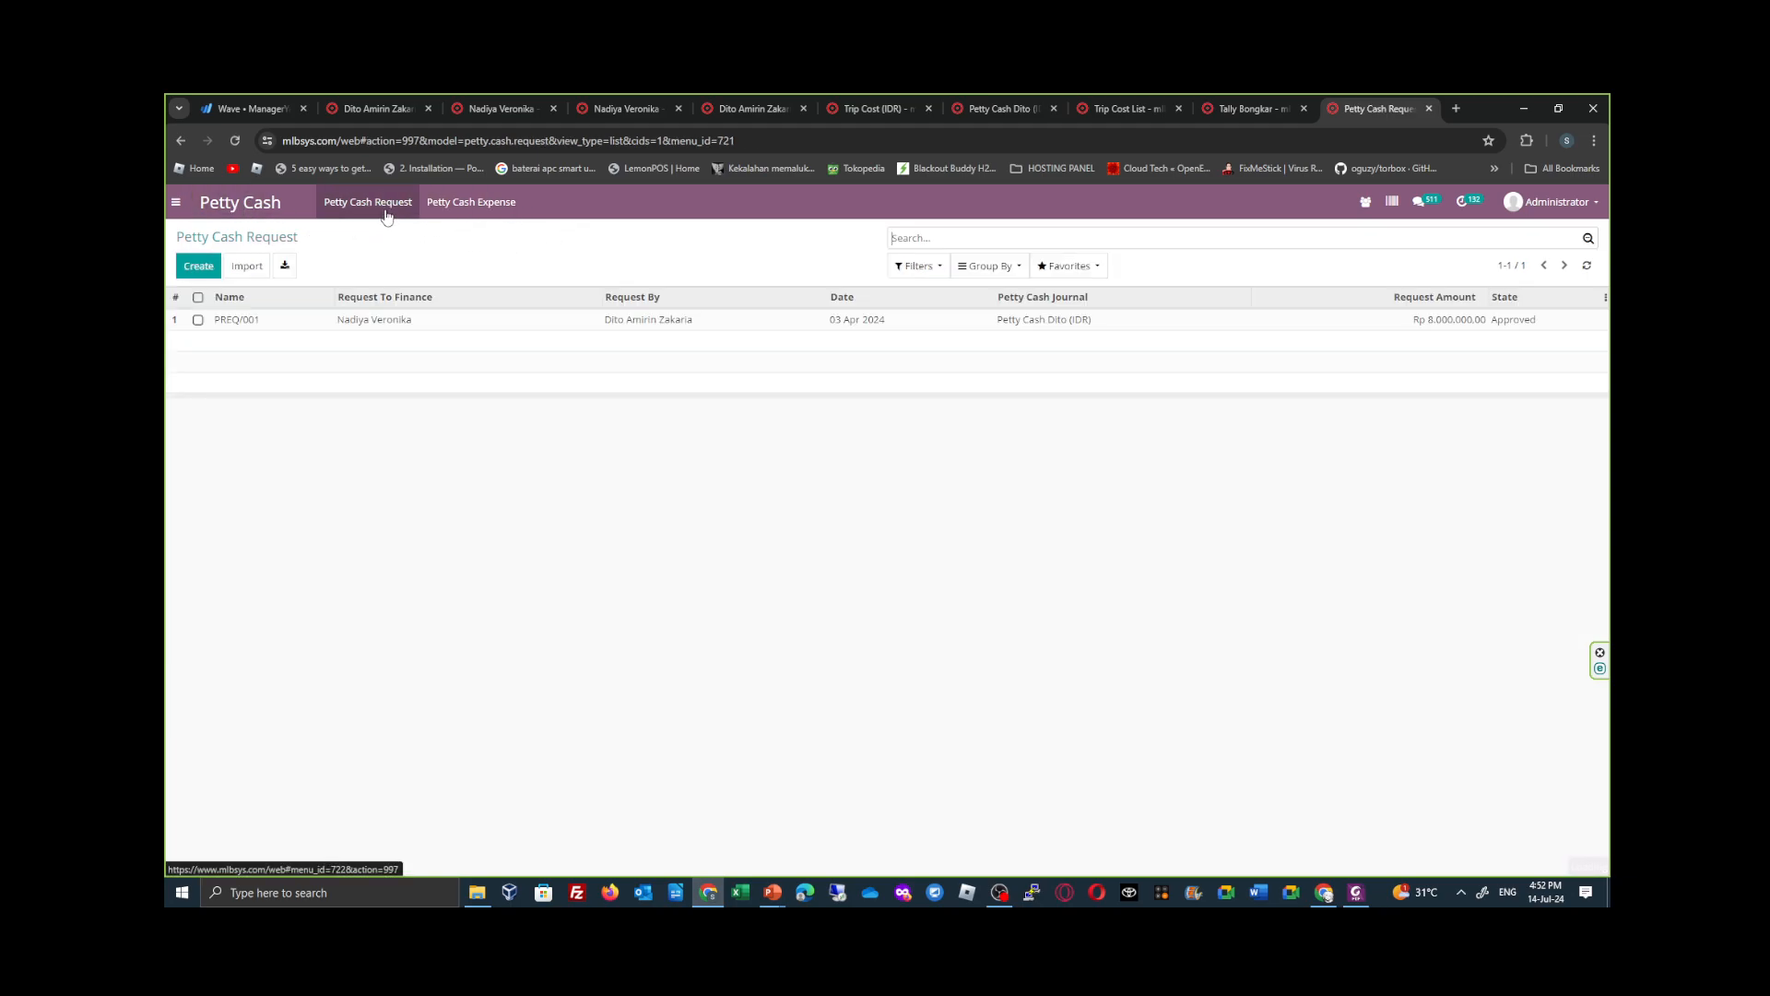
pyautogui.click(496, 210)
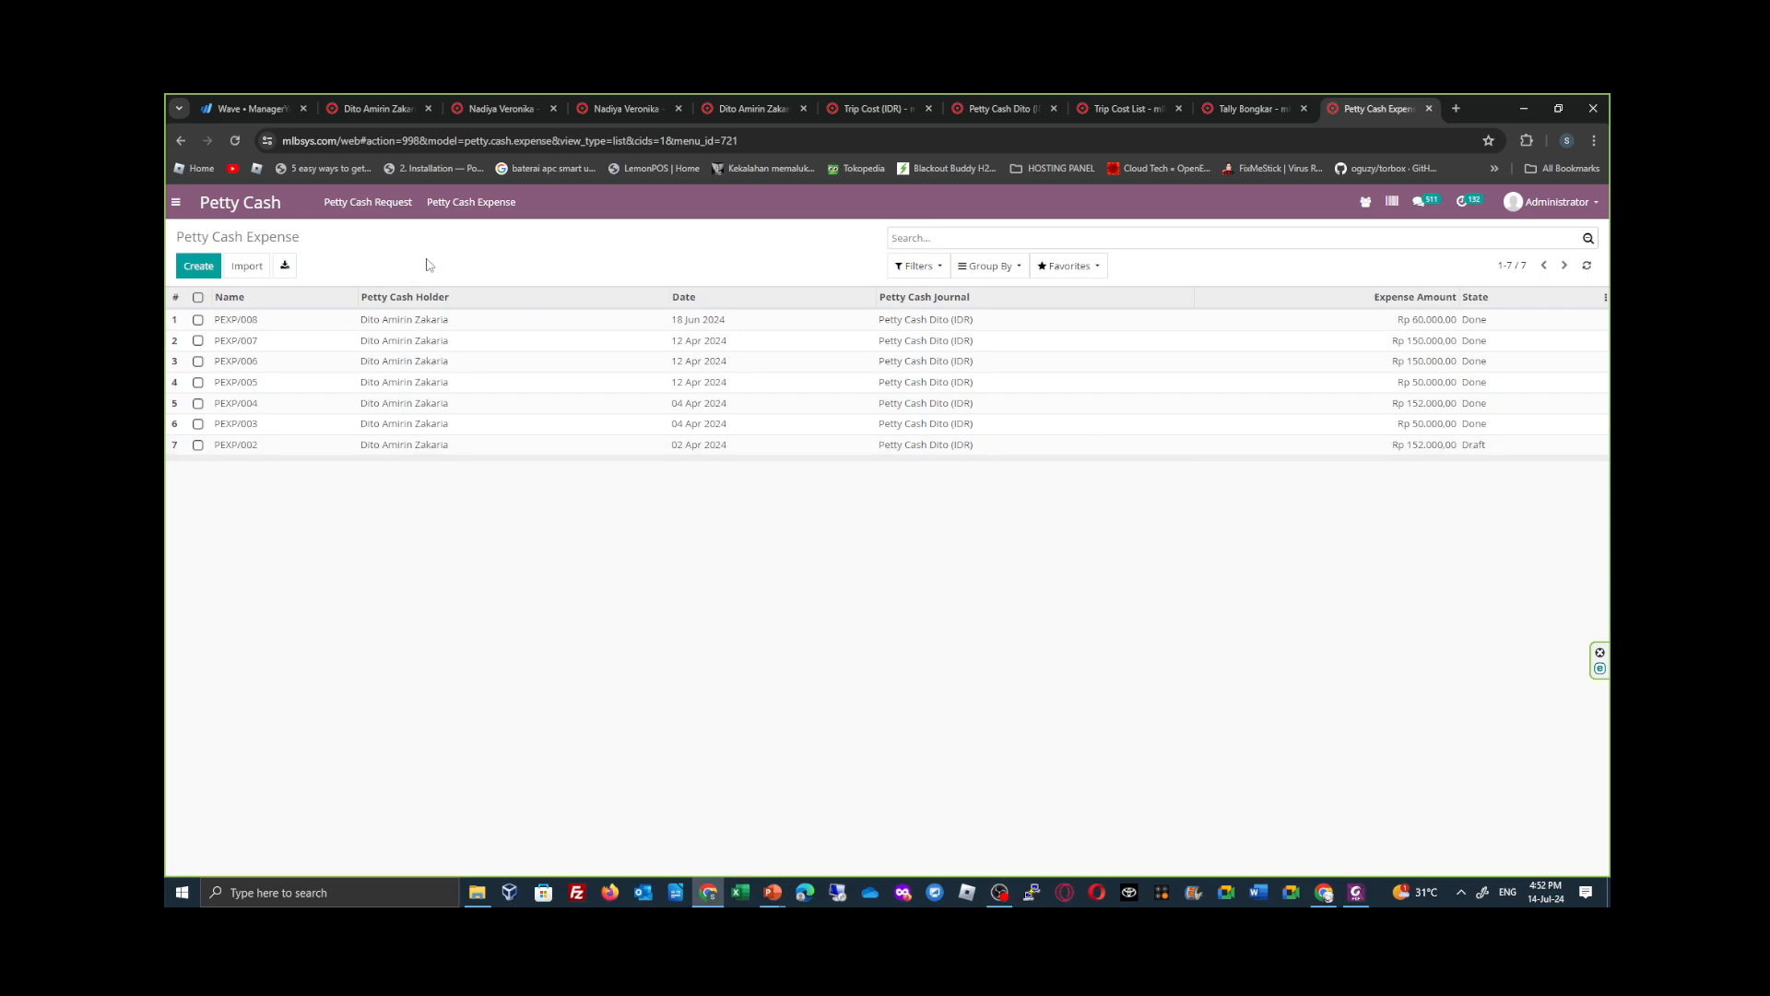
pyautogui.click(1606, 298)
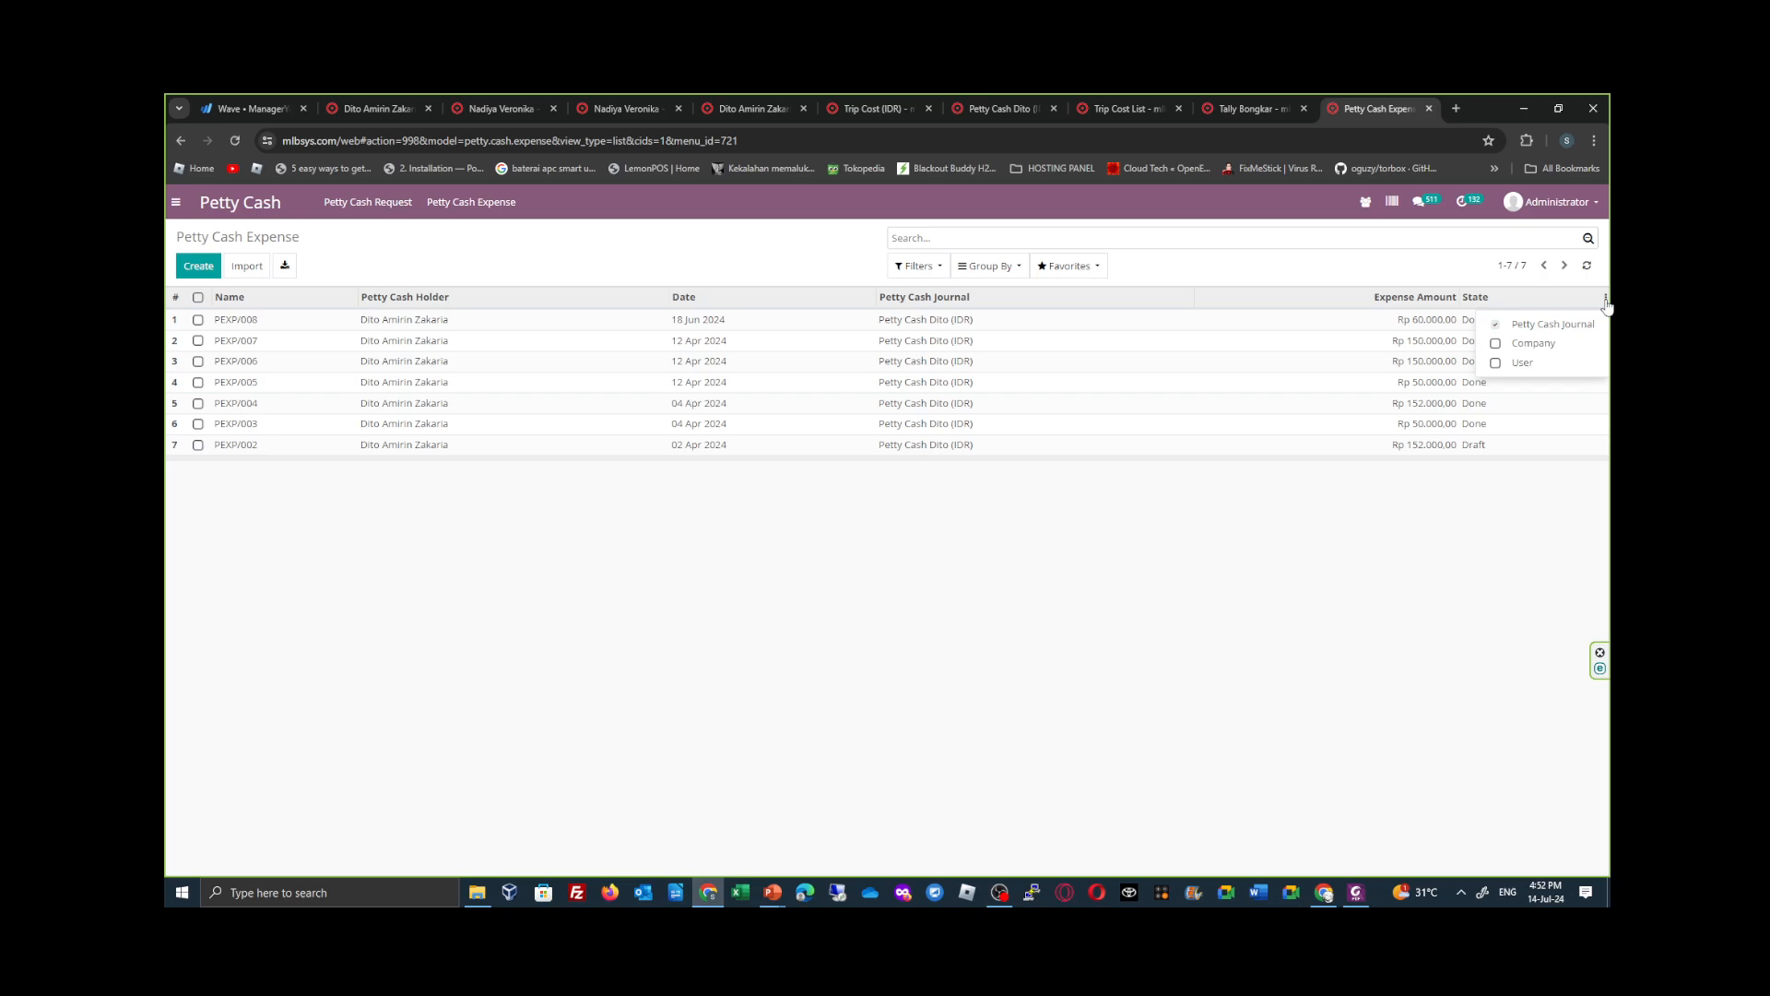
pyautogui.click(1606, 300)
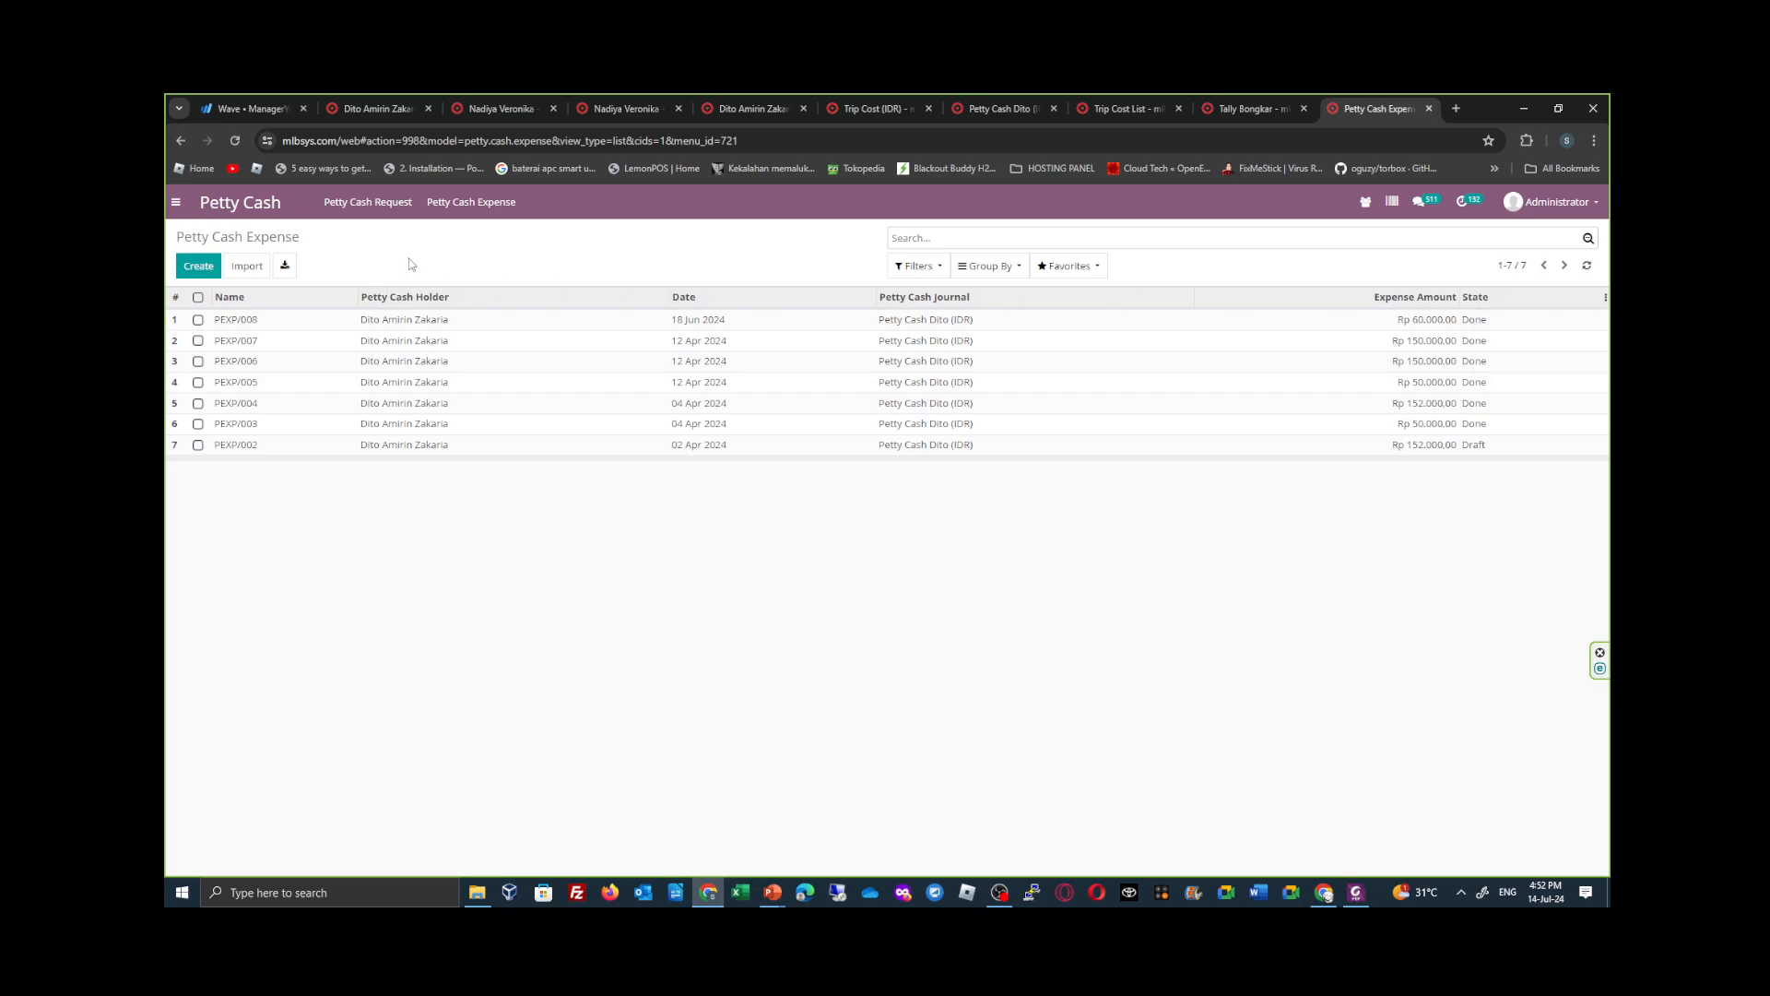
# - Start a new petty cash request and select the finance employee under Request To Finance
pyautogui.click(387, 205)
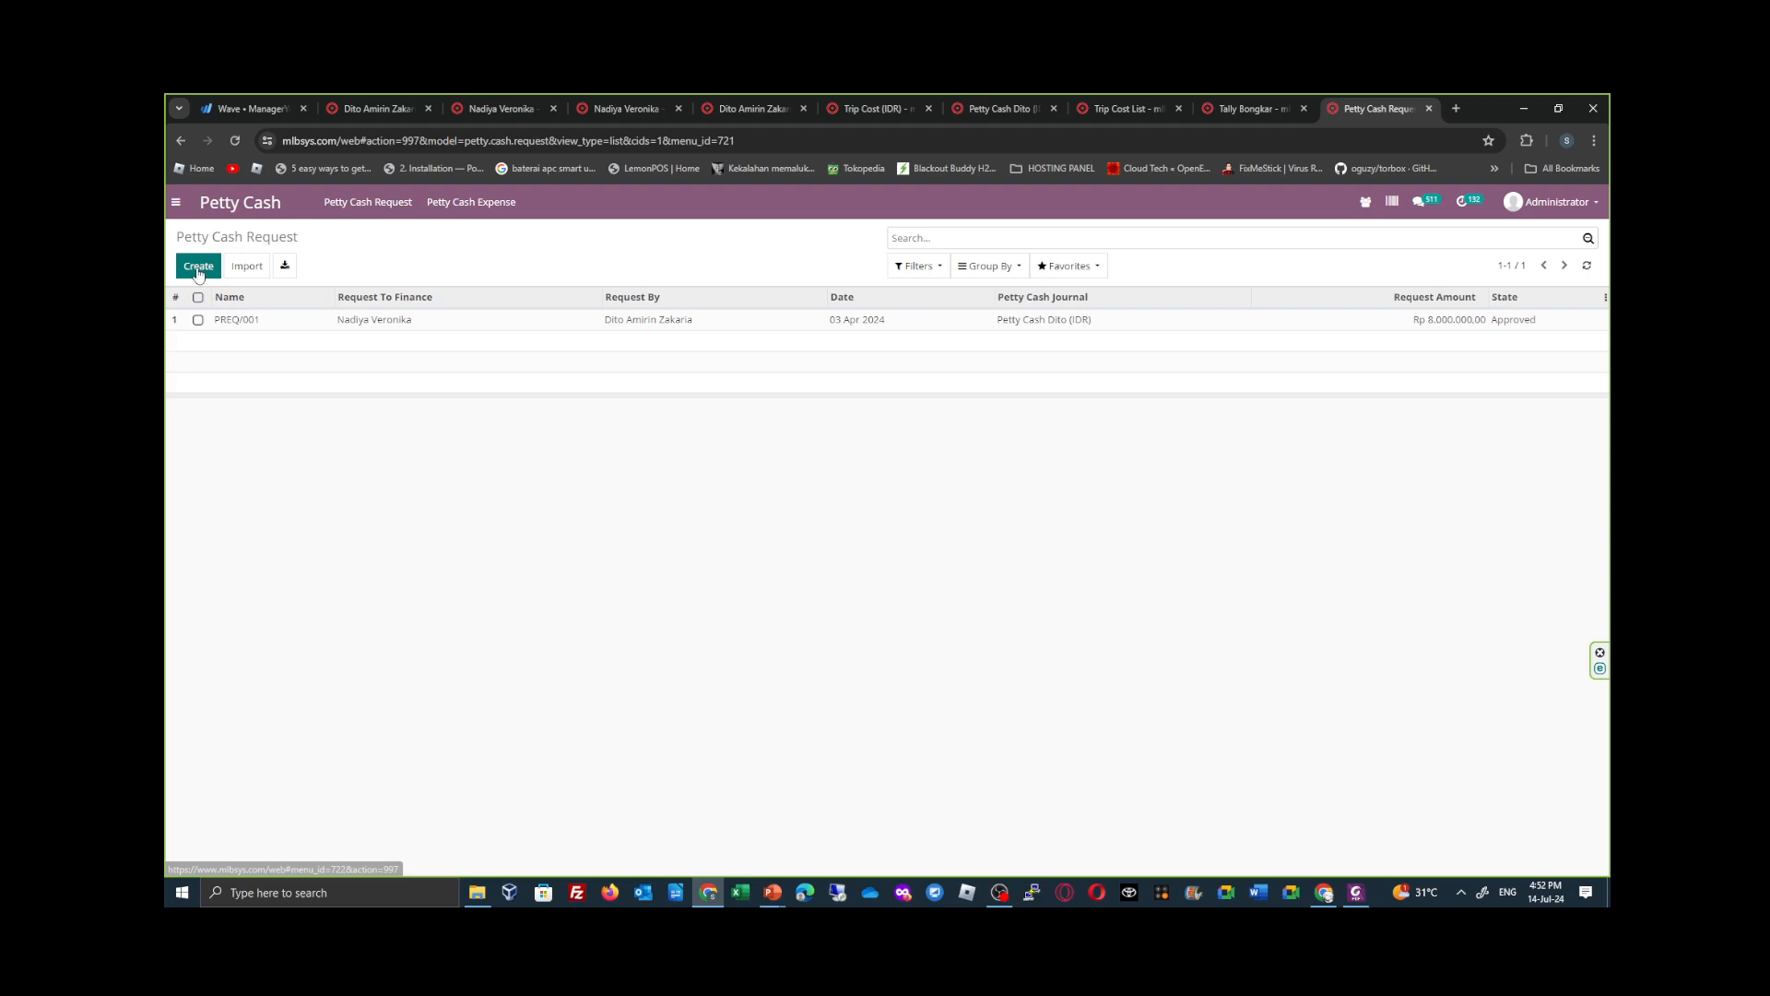
pyautogui.click(196, 267)
pyautogui.click(487, 390)
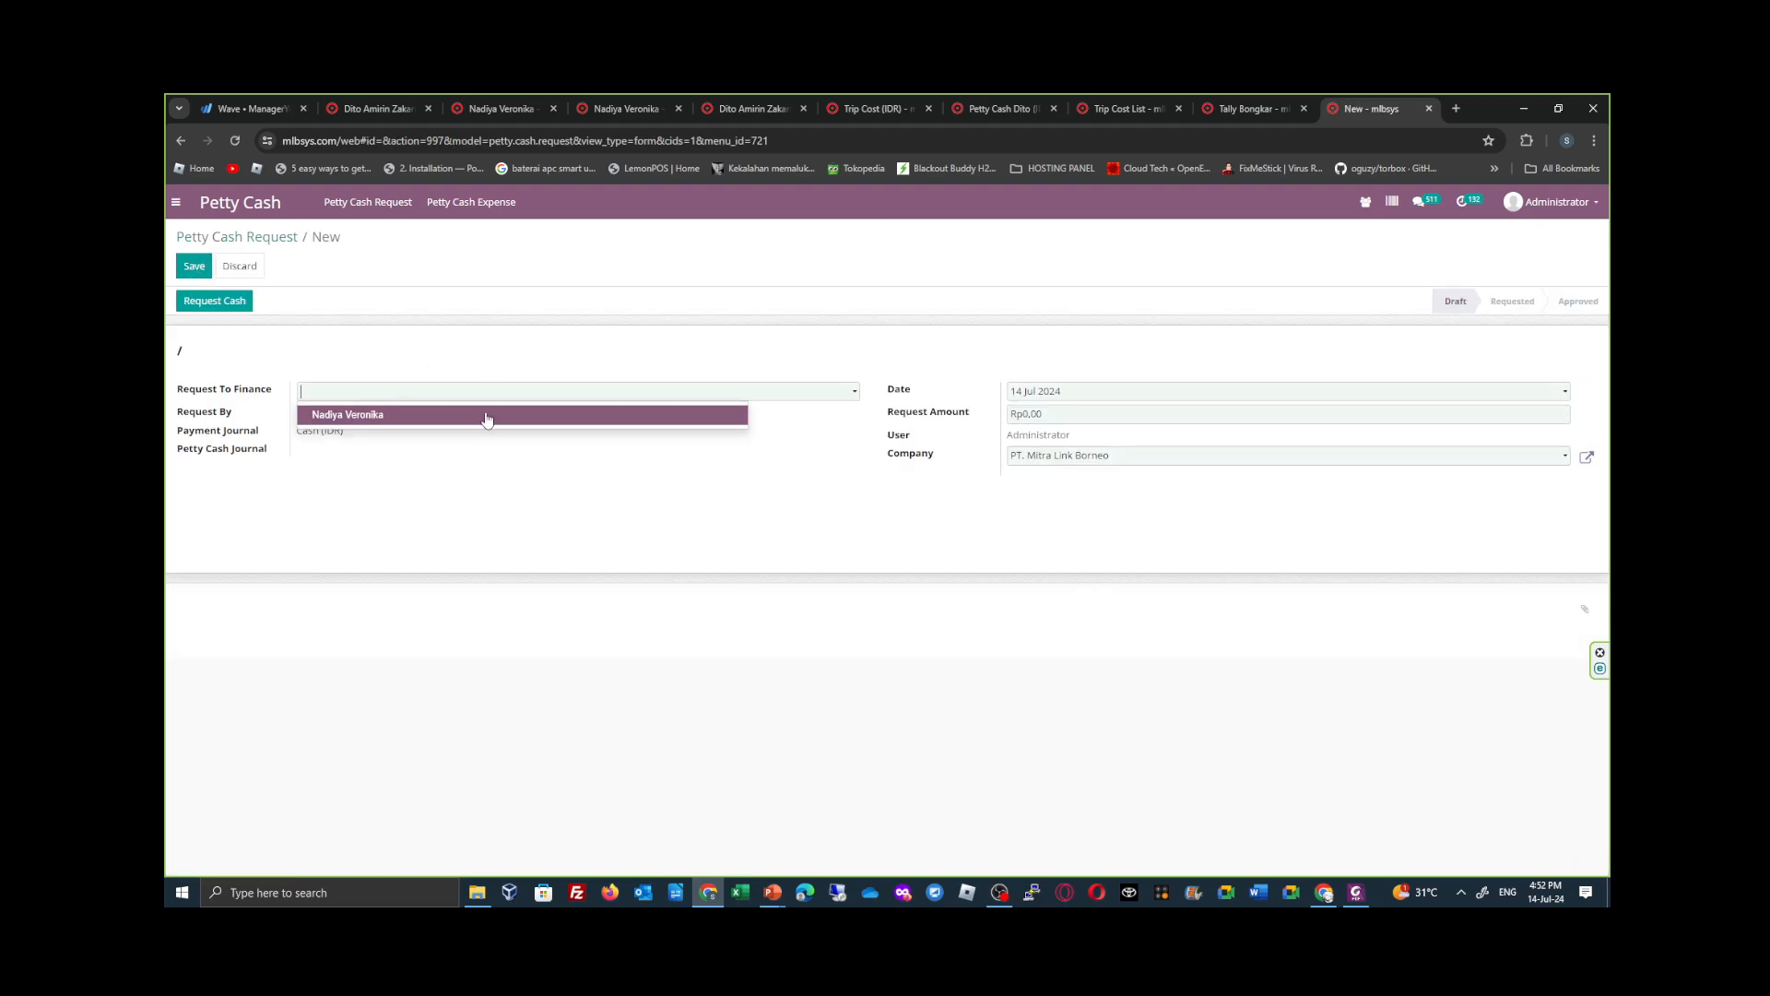
pyautogui.click(487, 416)
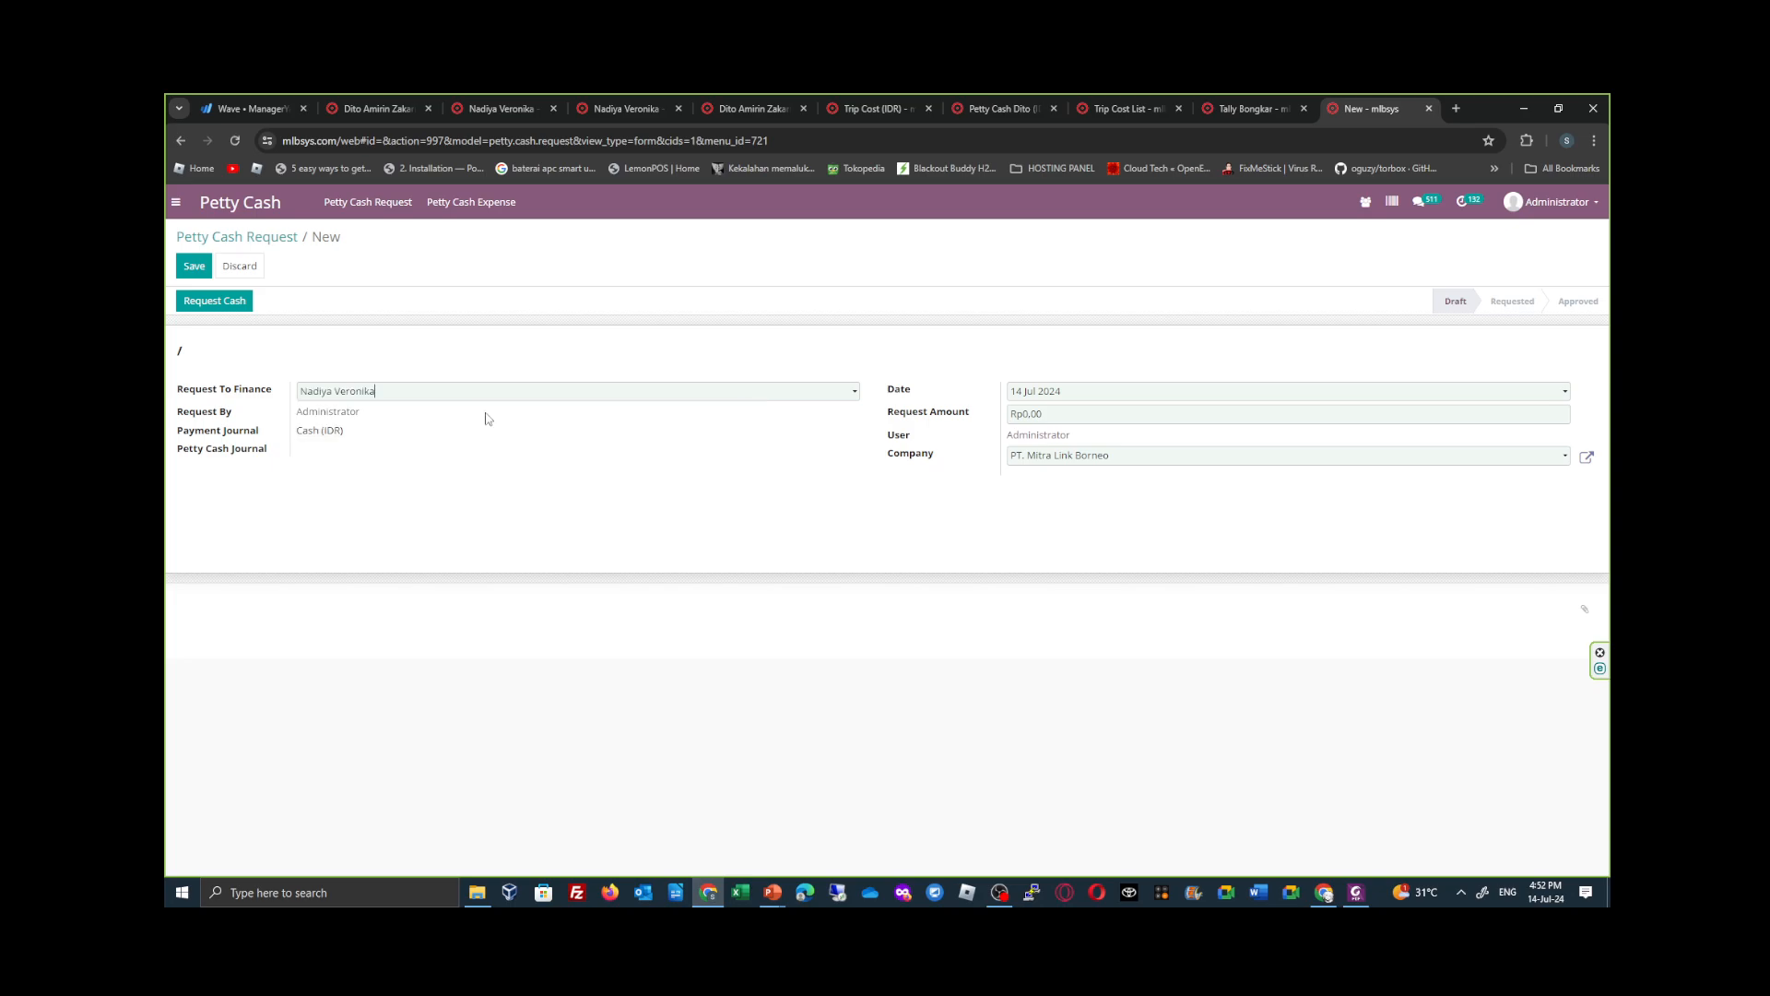
pyautogui.click(487, 391)
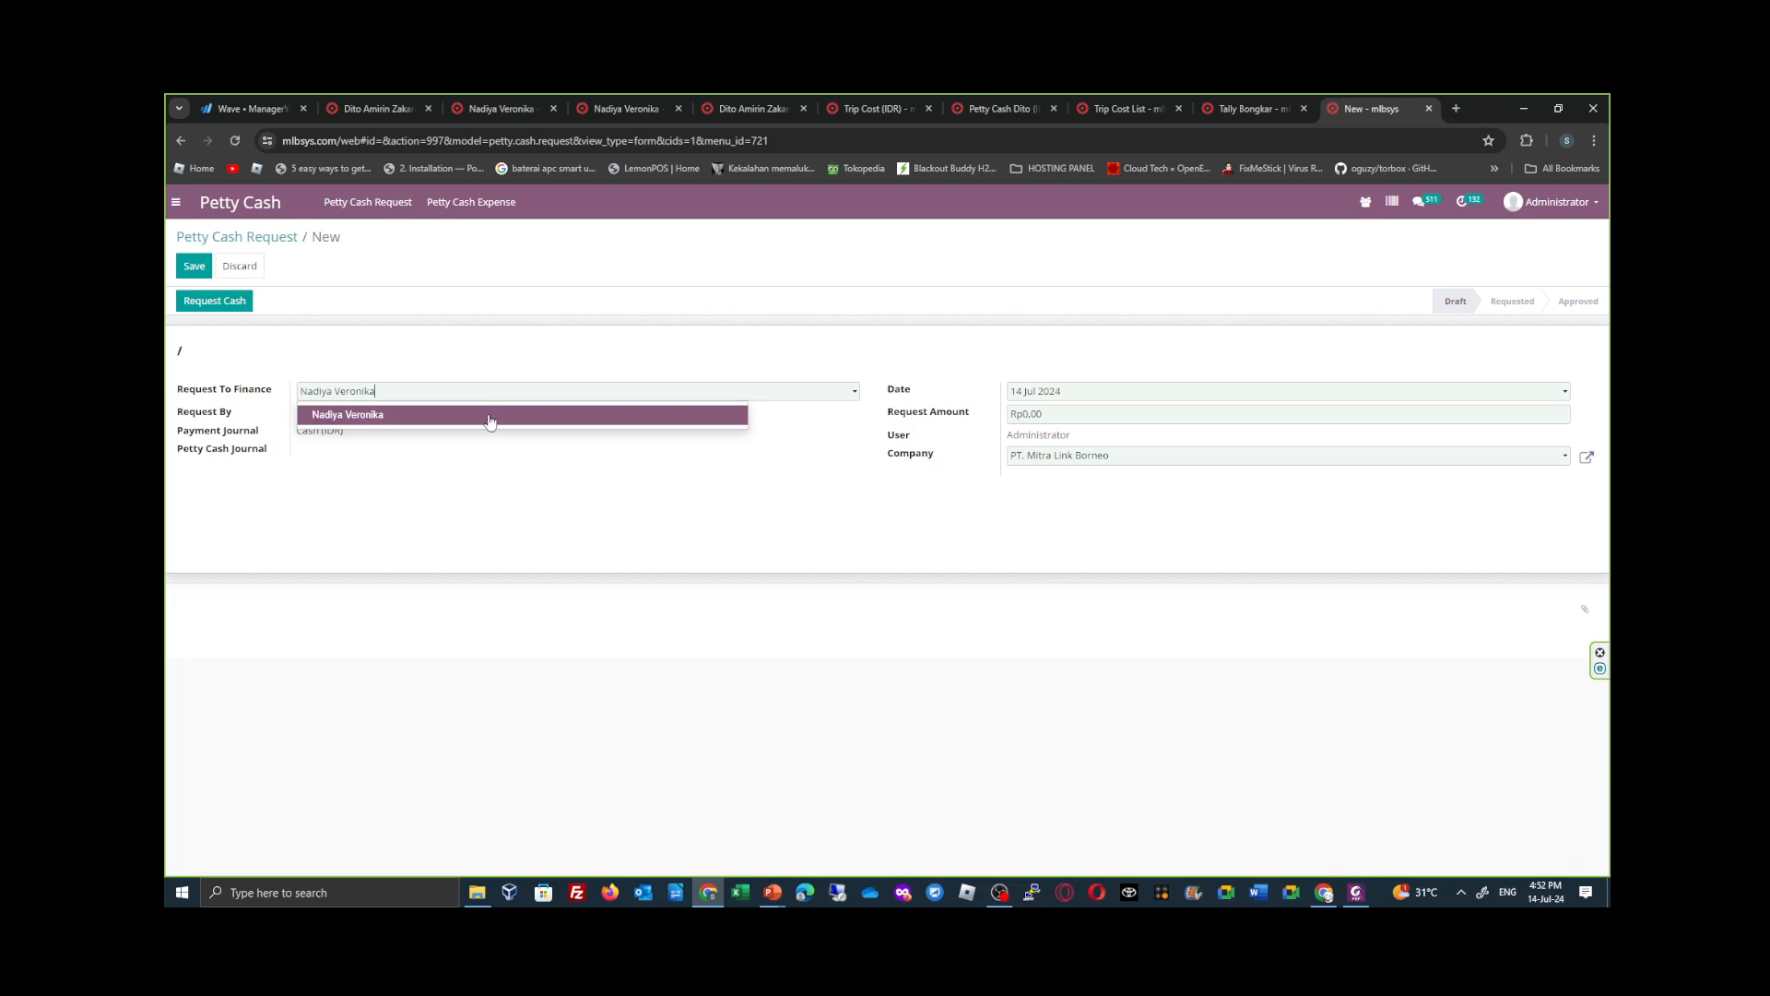
pyautogui.click(488, 419)
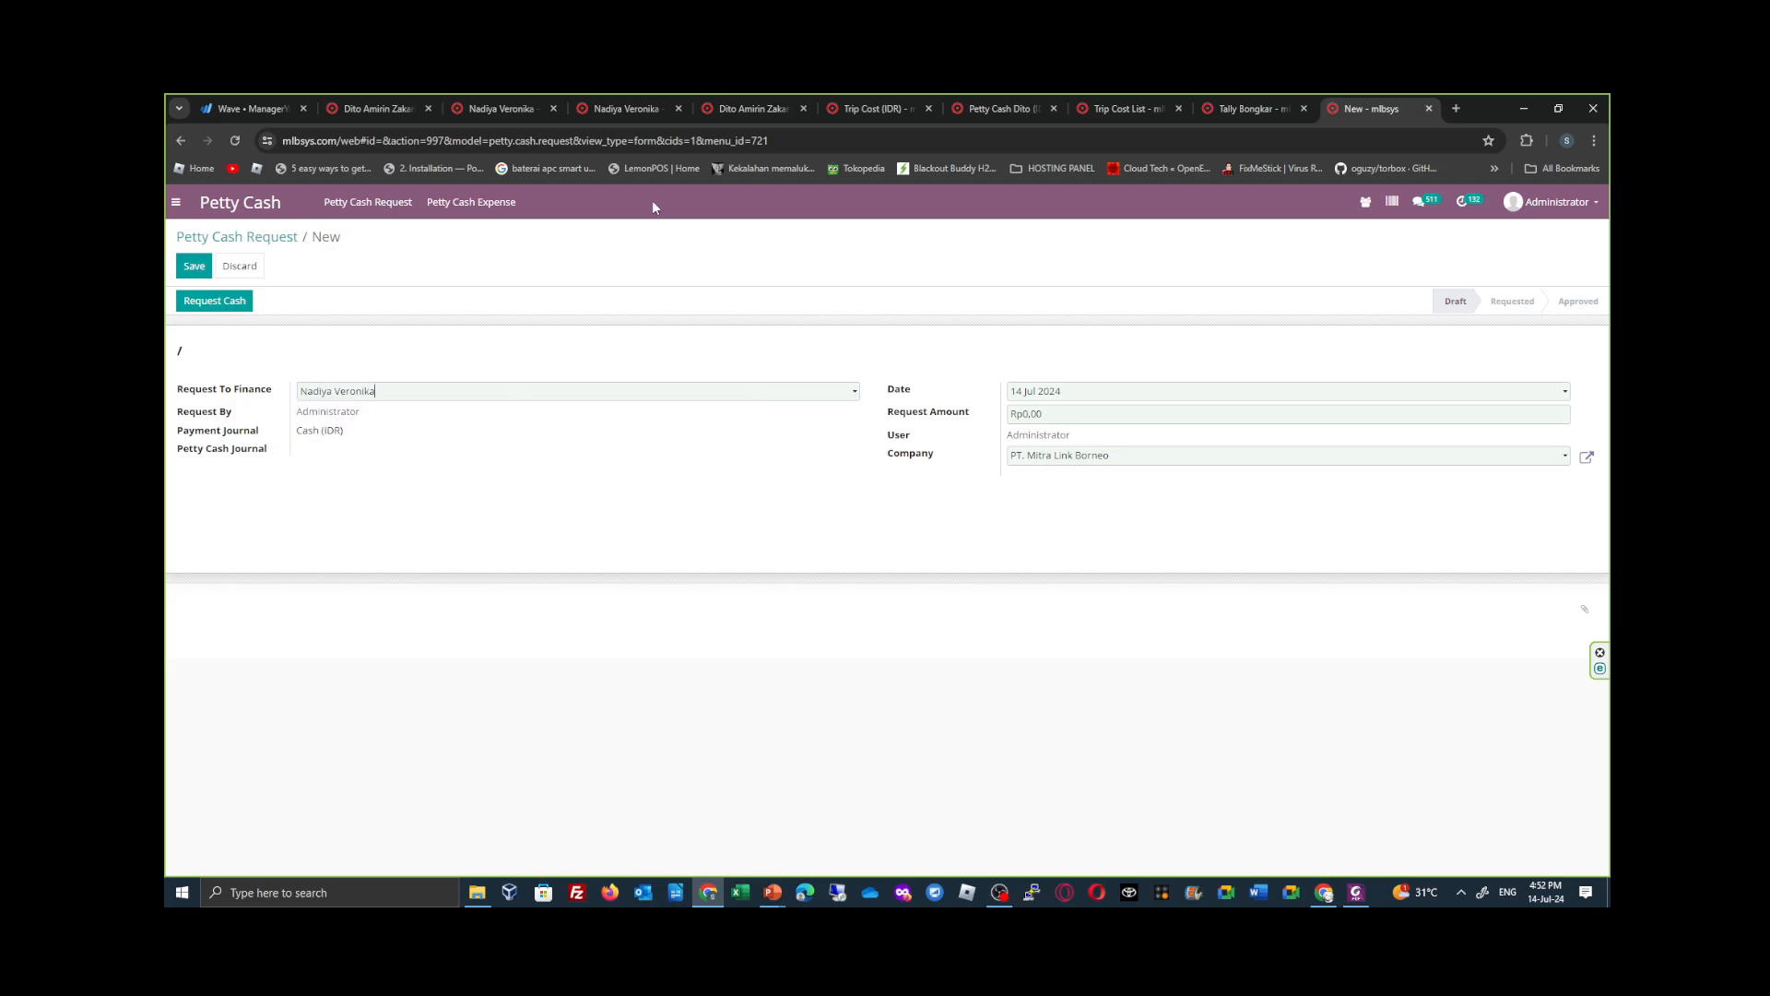
# - Disable Petty Cash Manager on the finance employee's record and save it
pyautogui.click(612, 103)
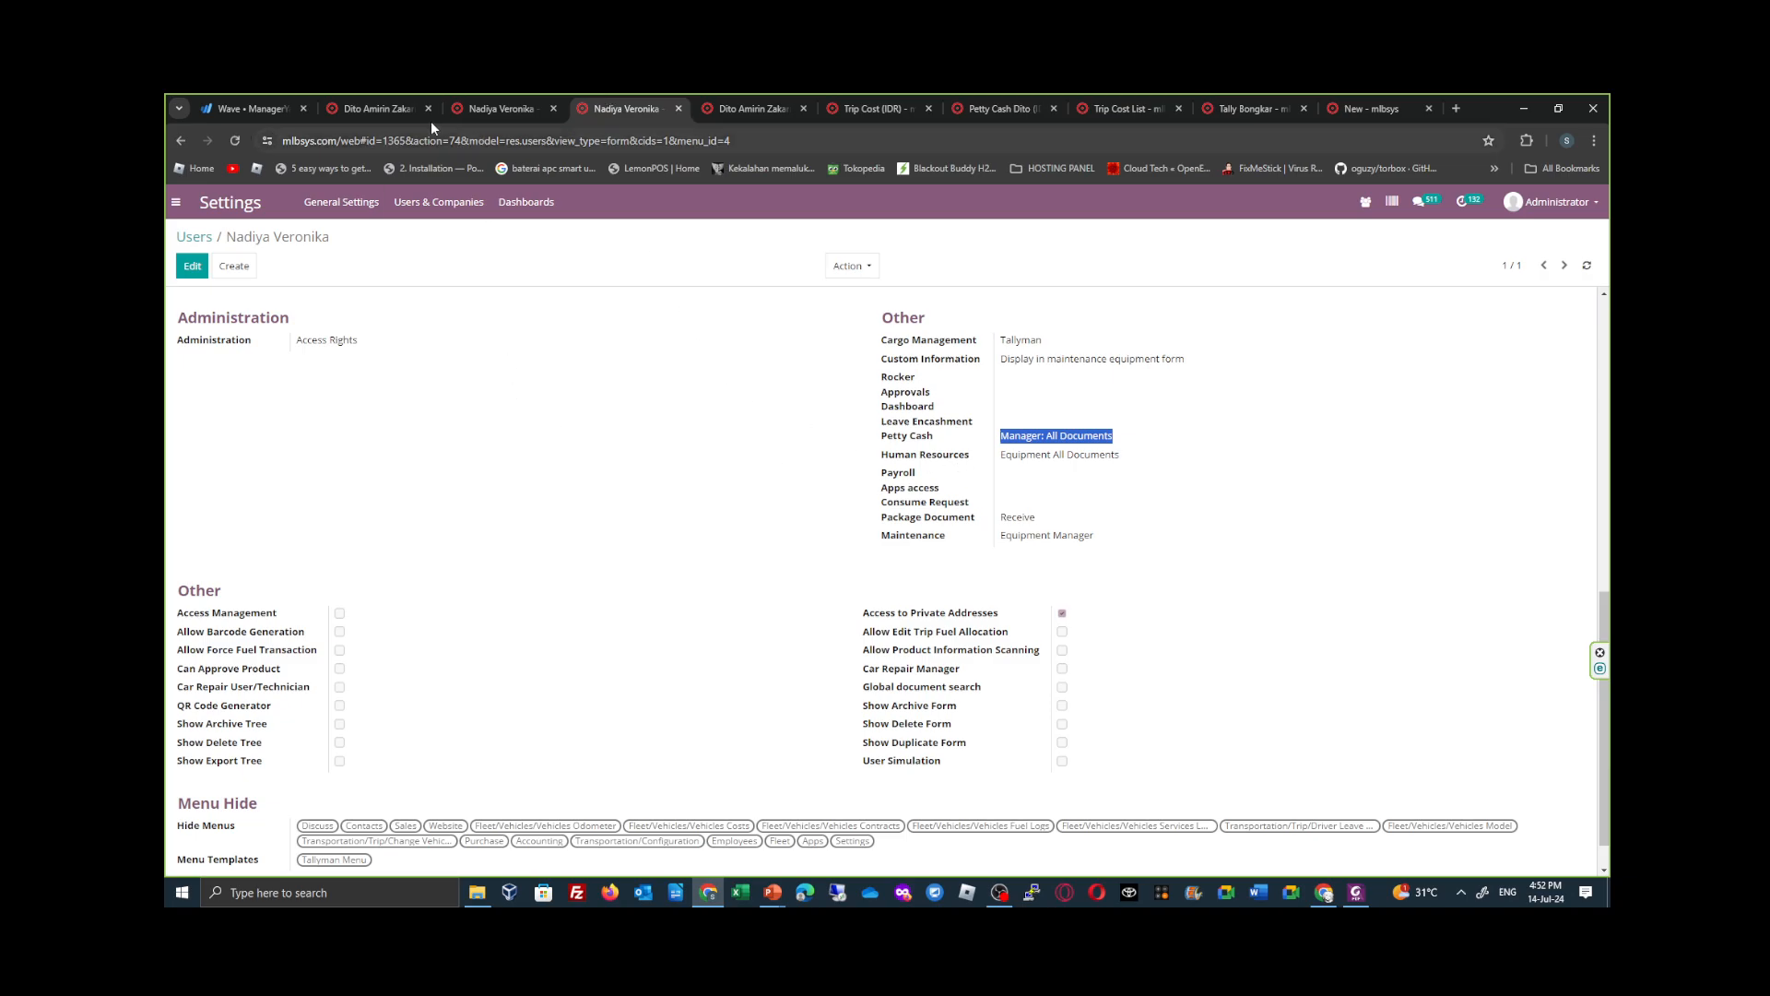
pyautogui.click(498, 109)
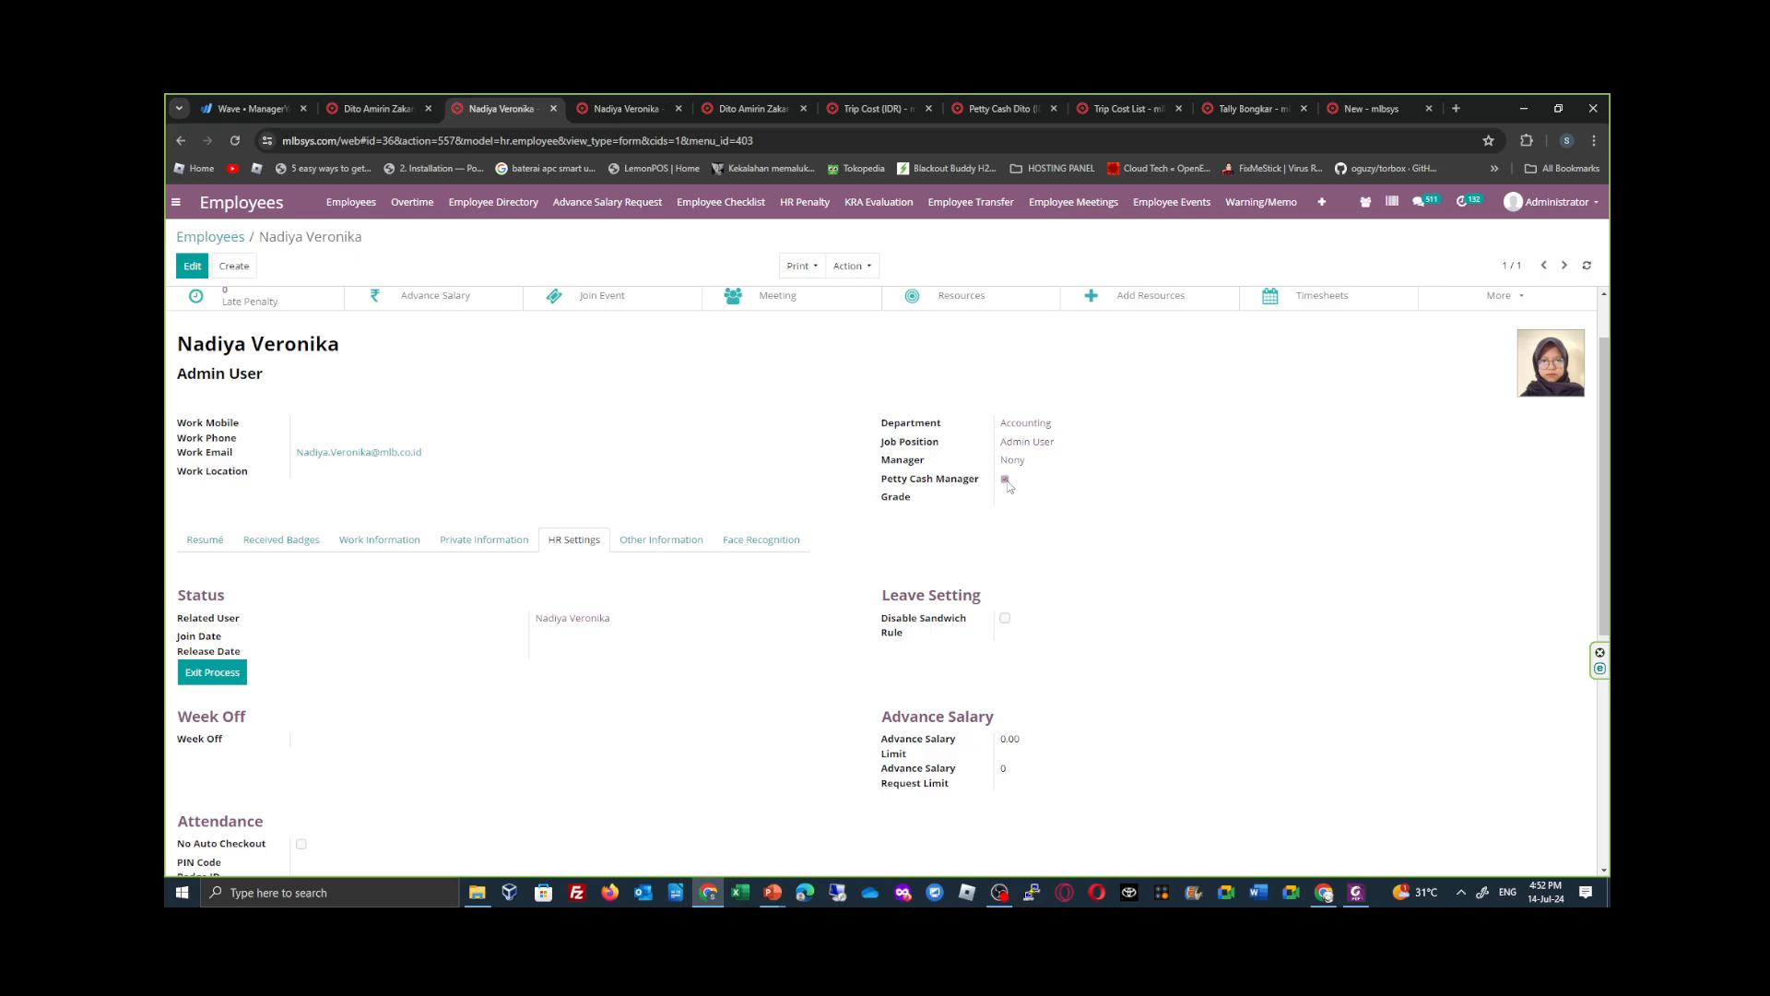
pyautogui.click(196, 267)
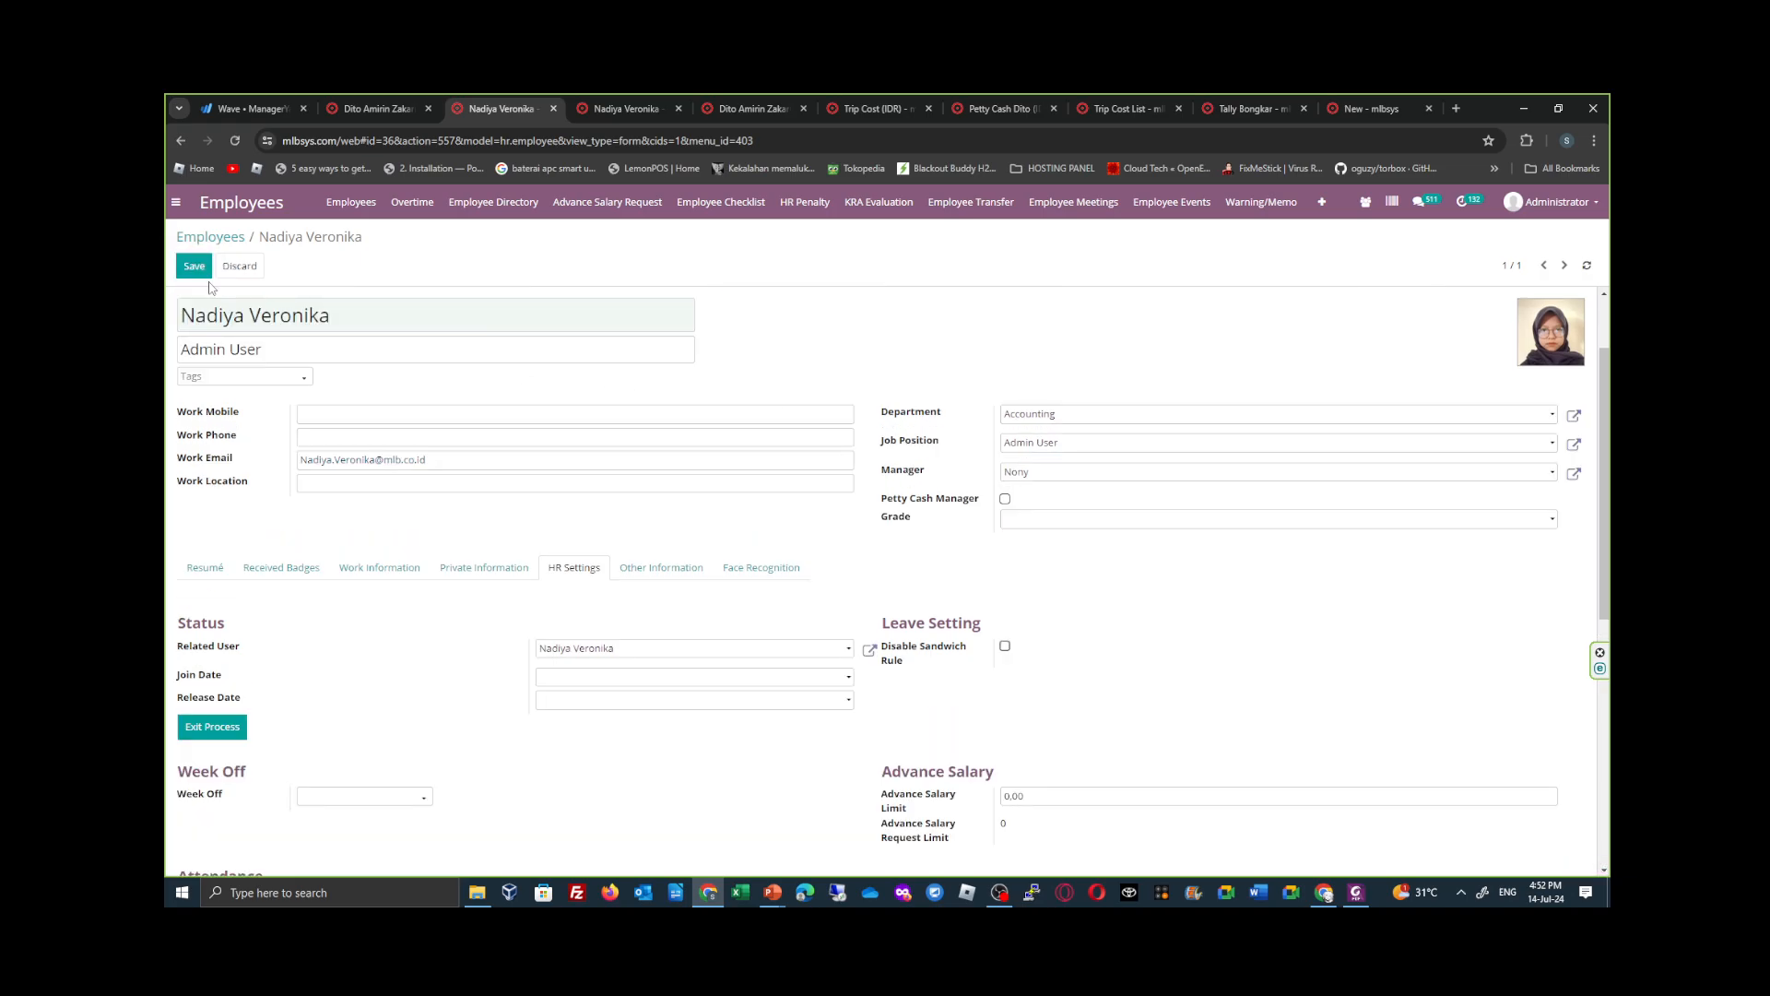
pyautogui.click(200, 270)
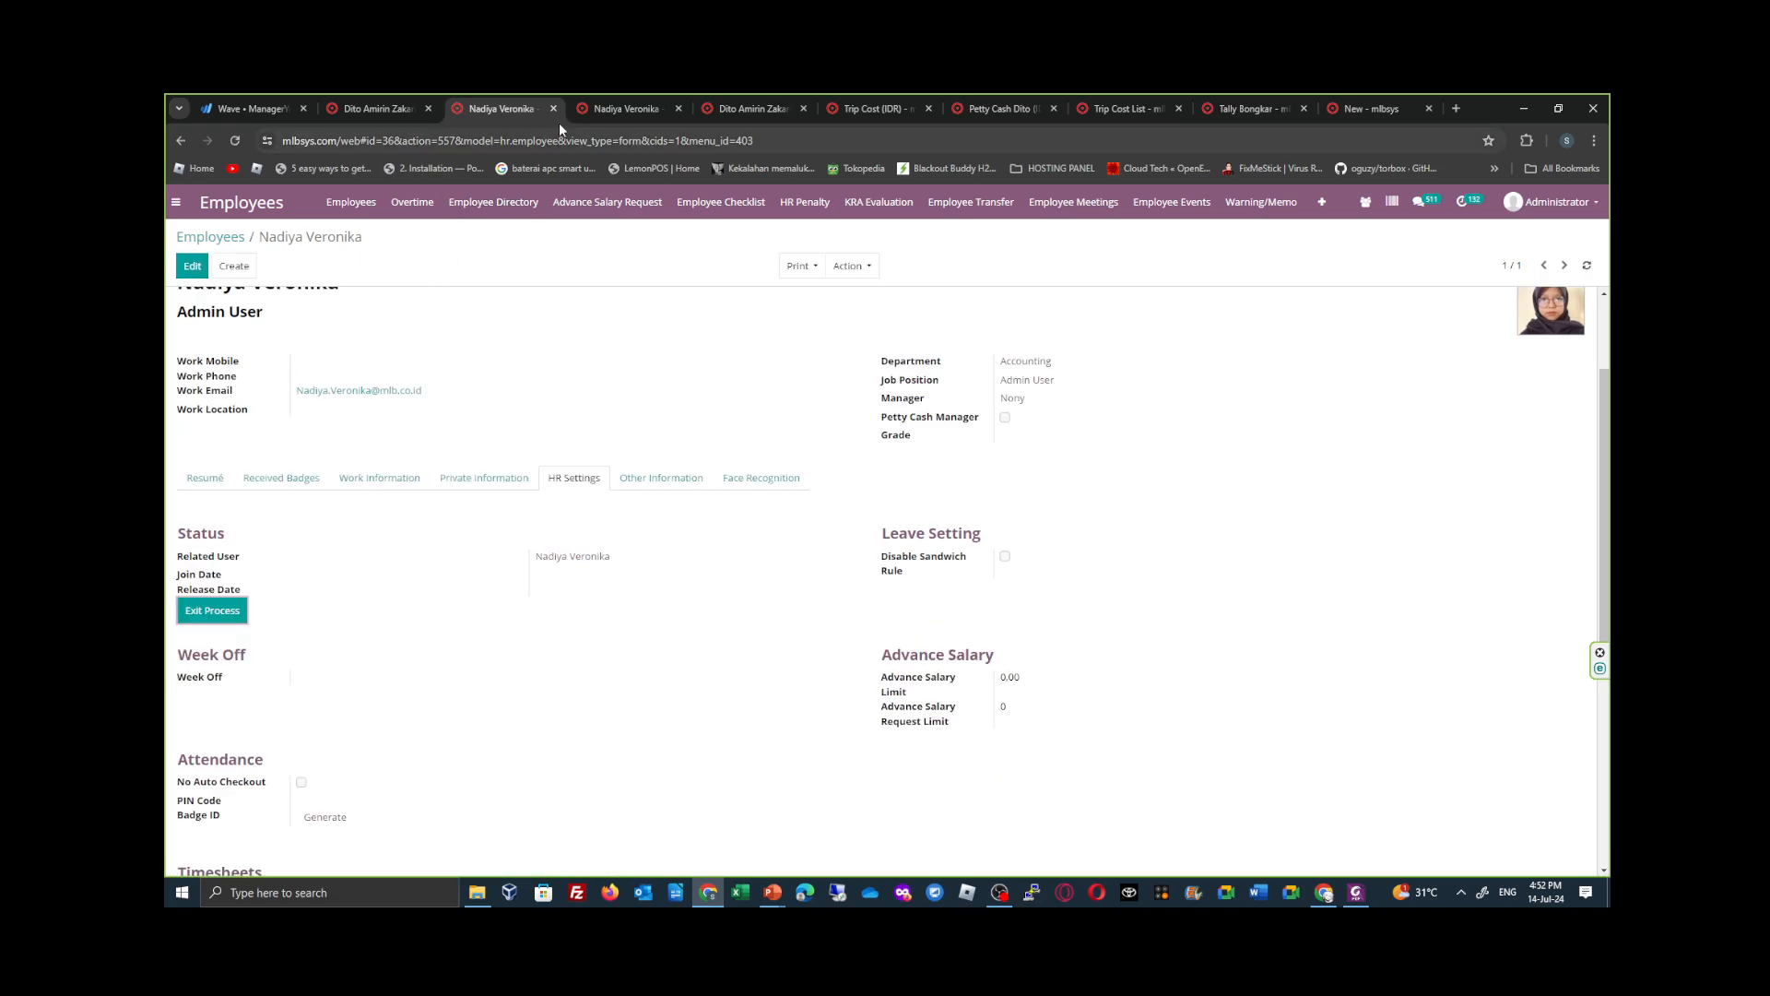
pyautogui.click(611, 109)
pyautogui.click(739, 109)
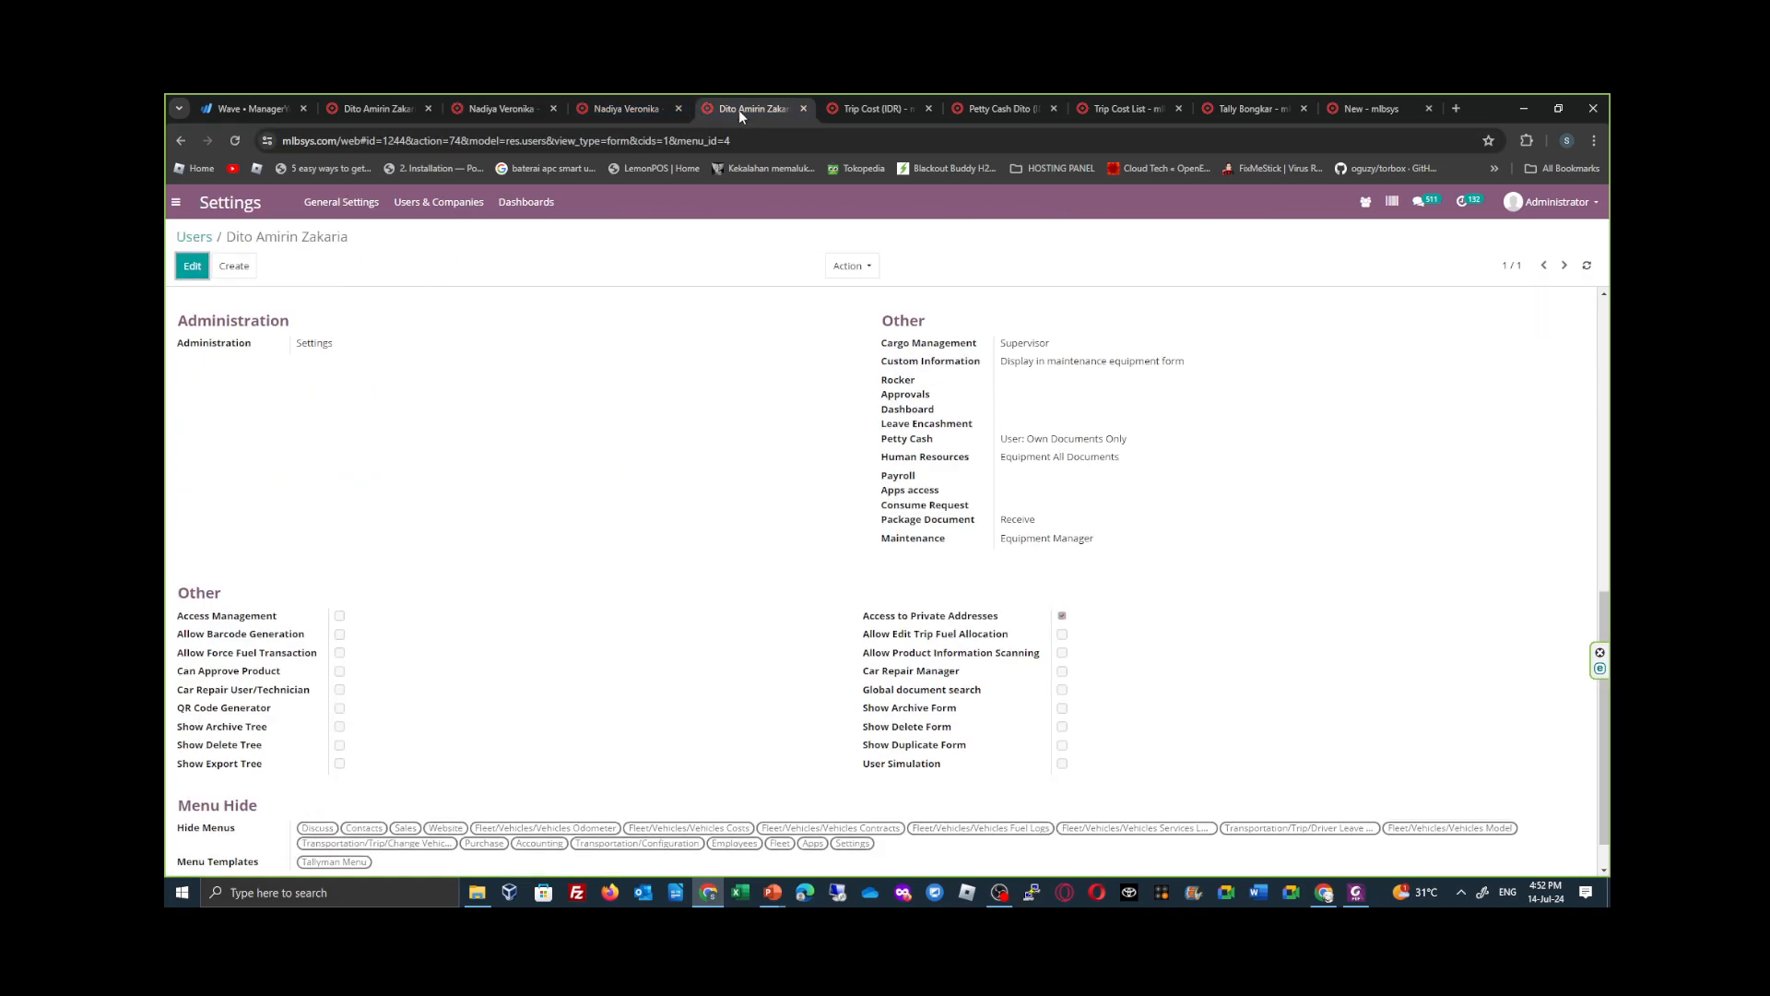
# - Discard the unsaved petty cash request, check the Request To Finance choices in a fresh one, and discard that too
pyautogui.click(1346, 109)
pyautogui.click(239, 265)
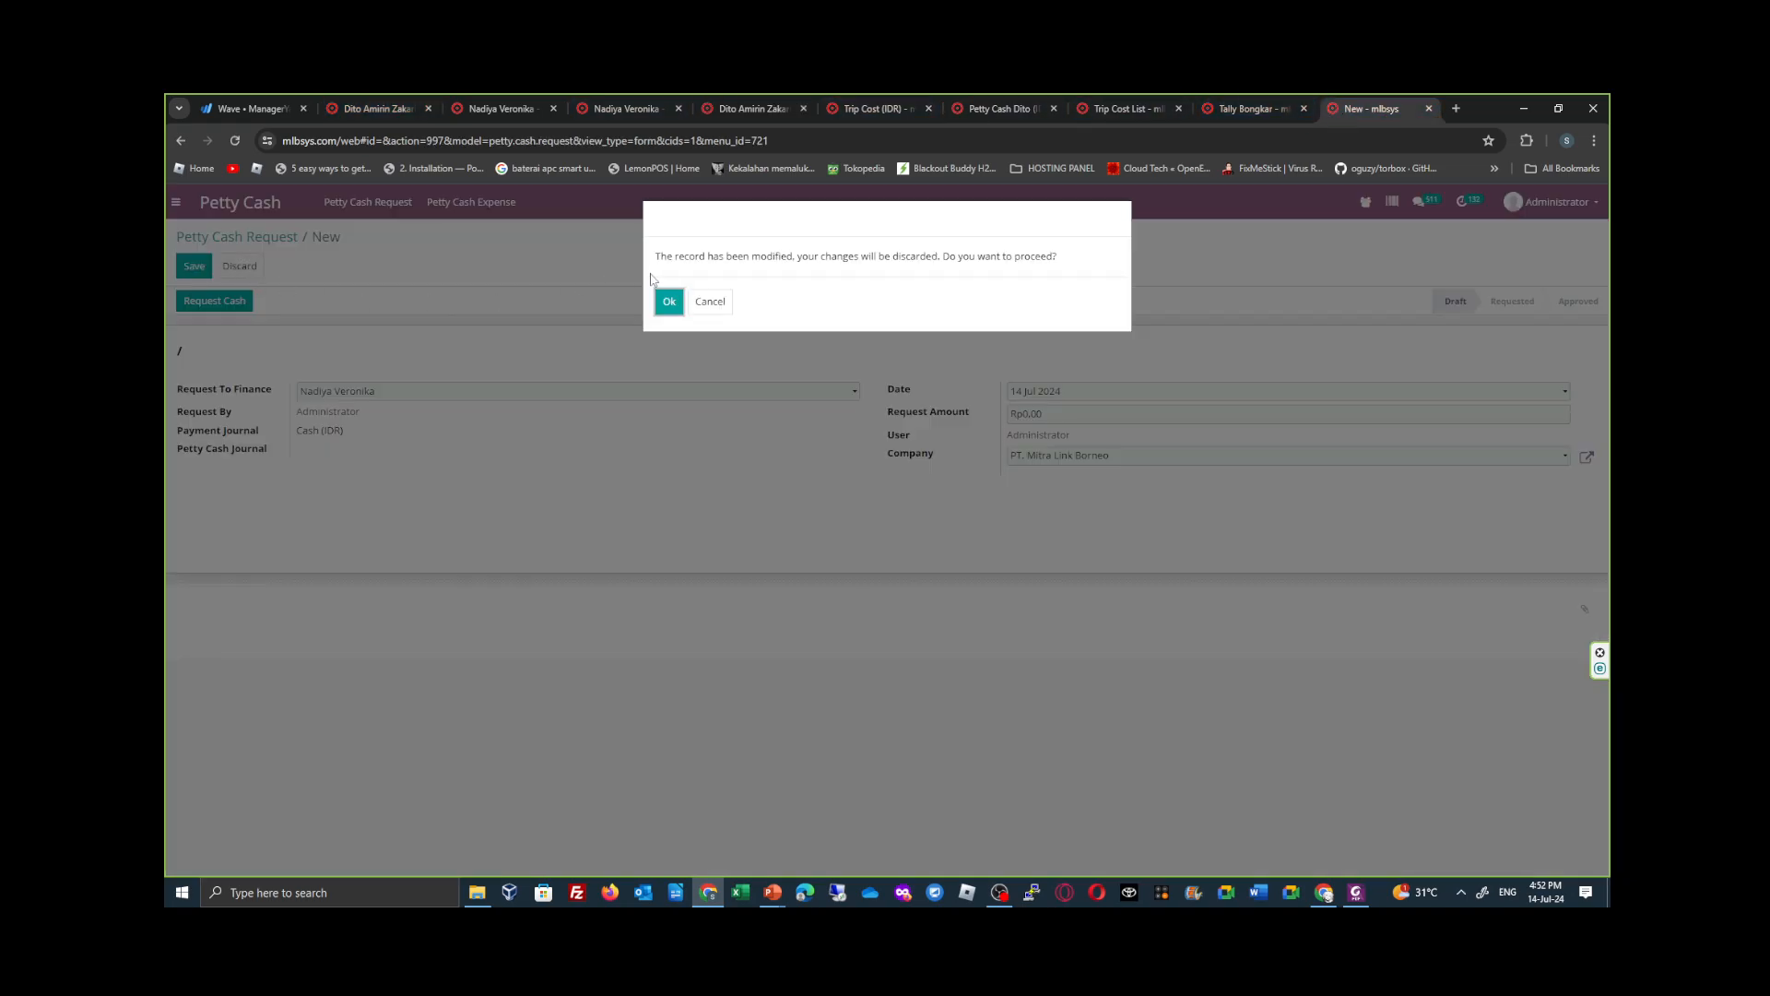
pyautogui.click(669, 302)
pyautogui.click(193, 273)
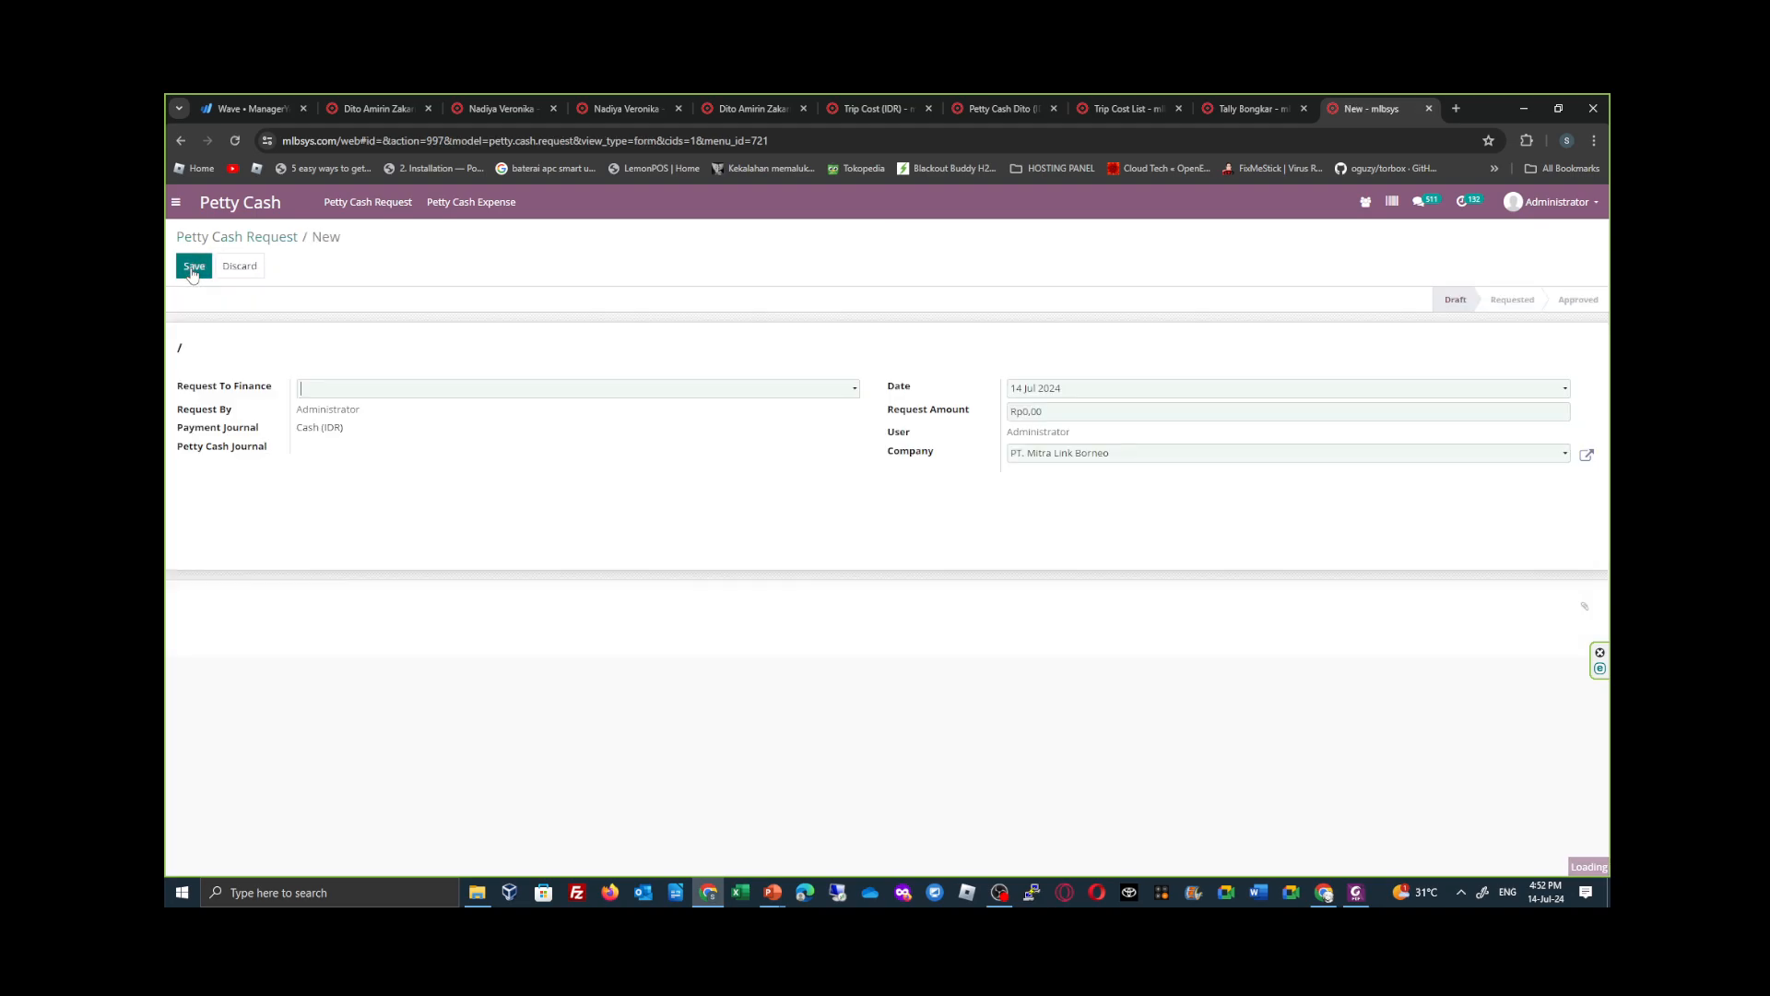
pyautogui.click(421, 388)
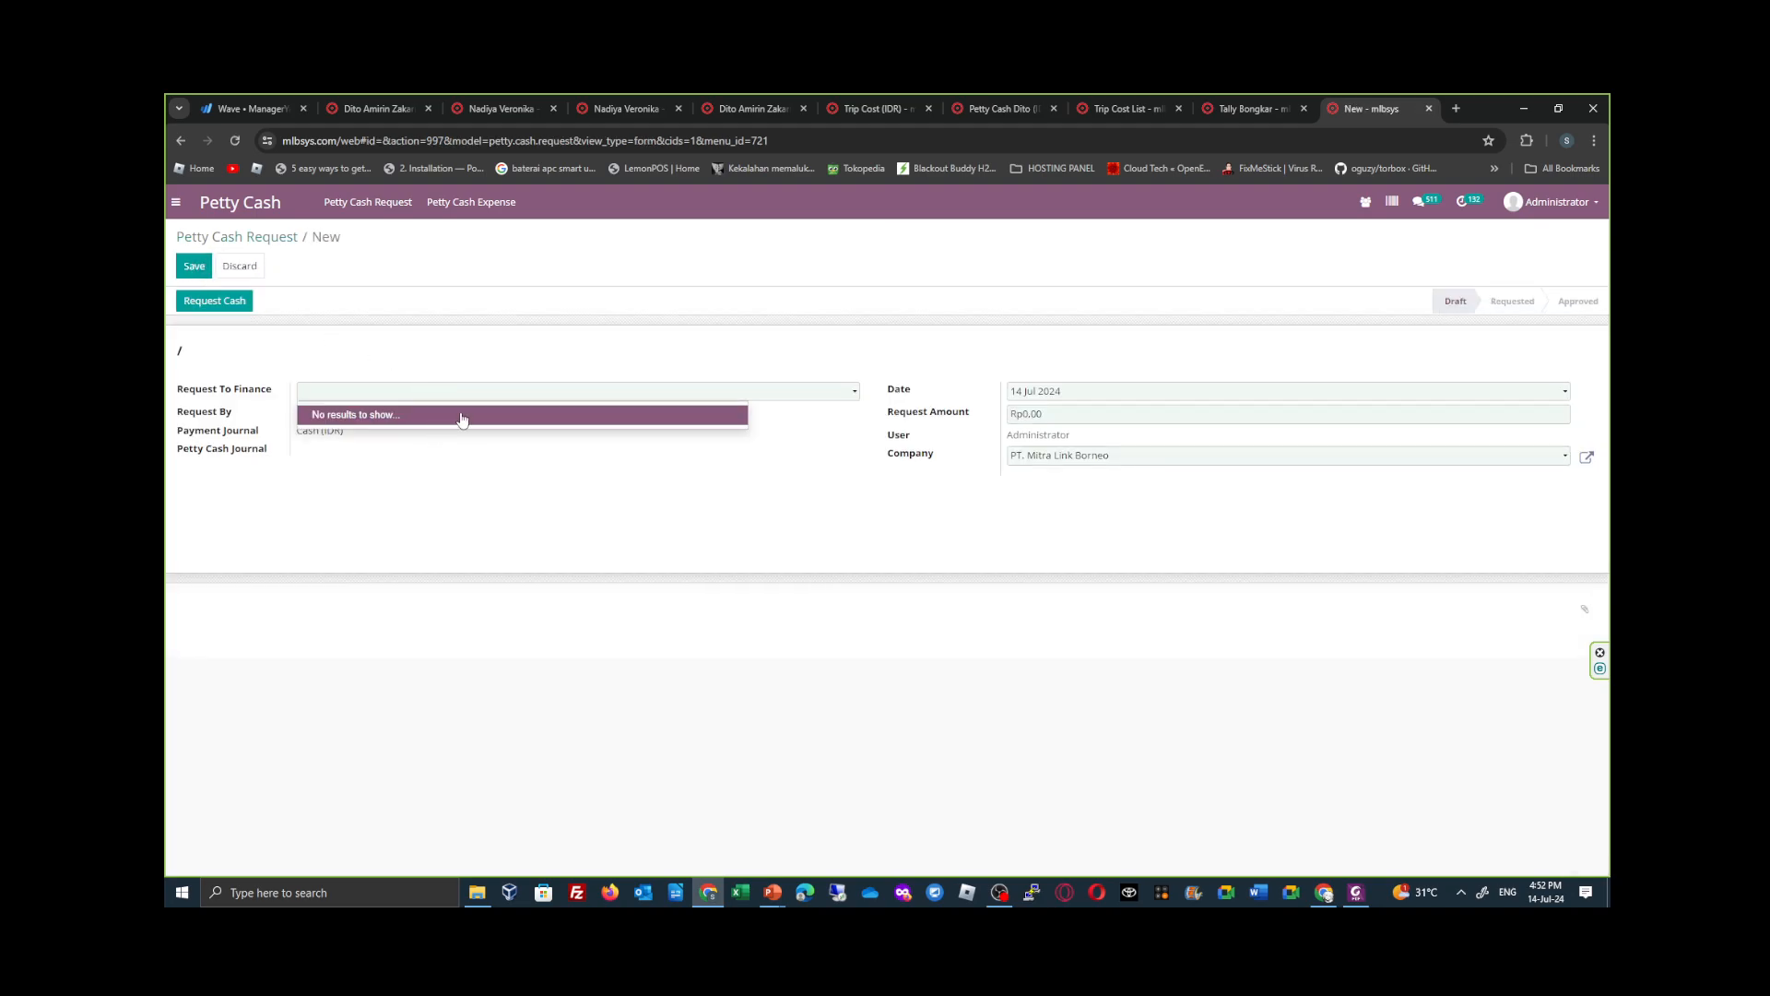
pyautogui.click(239, 265)
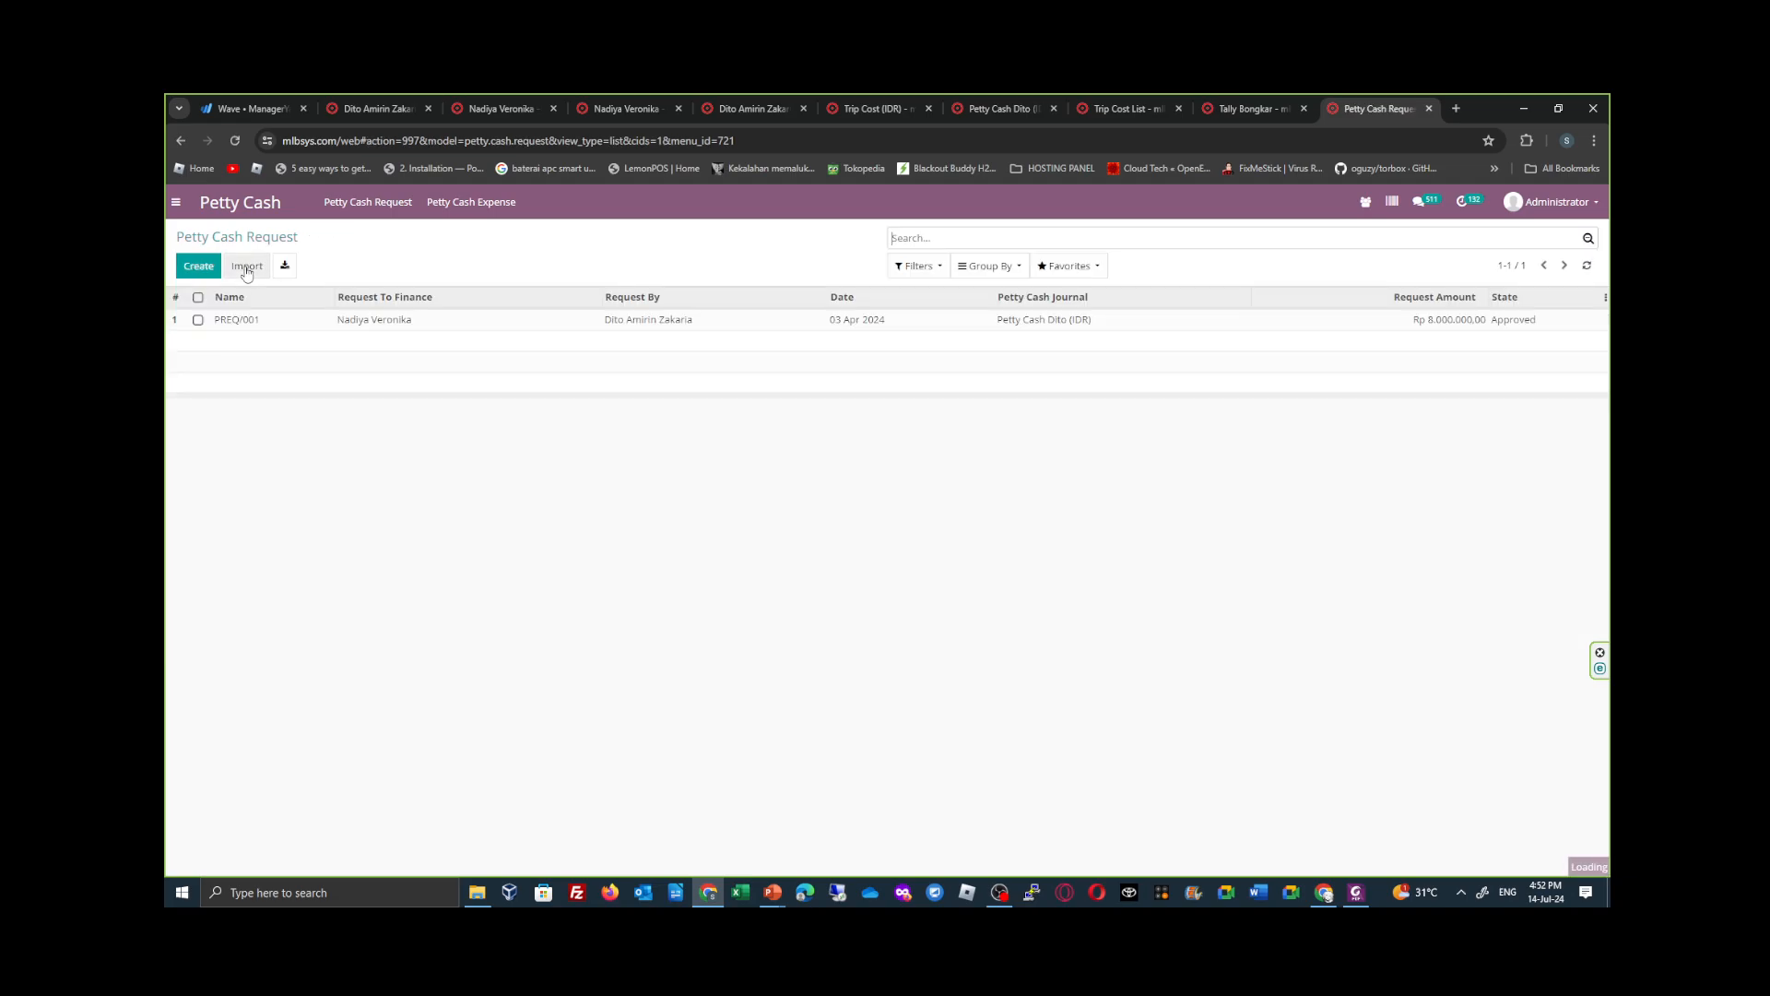
# - Enable Petty Cash Manager on the finance employee's record and save it
pyautogui.click(599, 106)
pyautogui.click(500, 108)
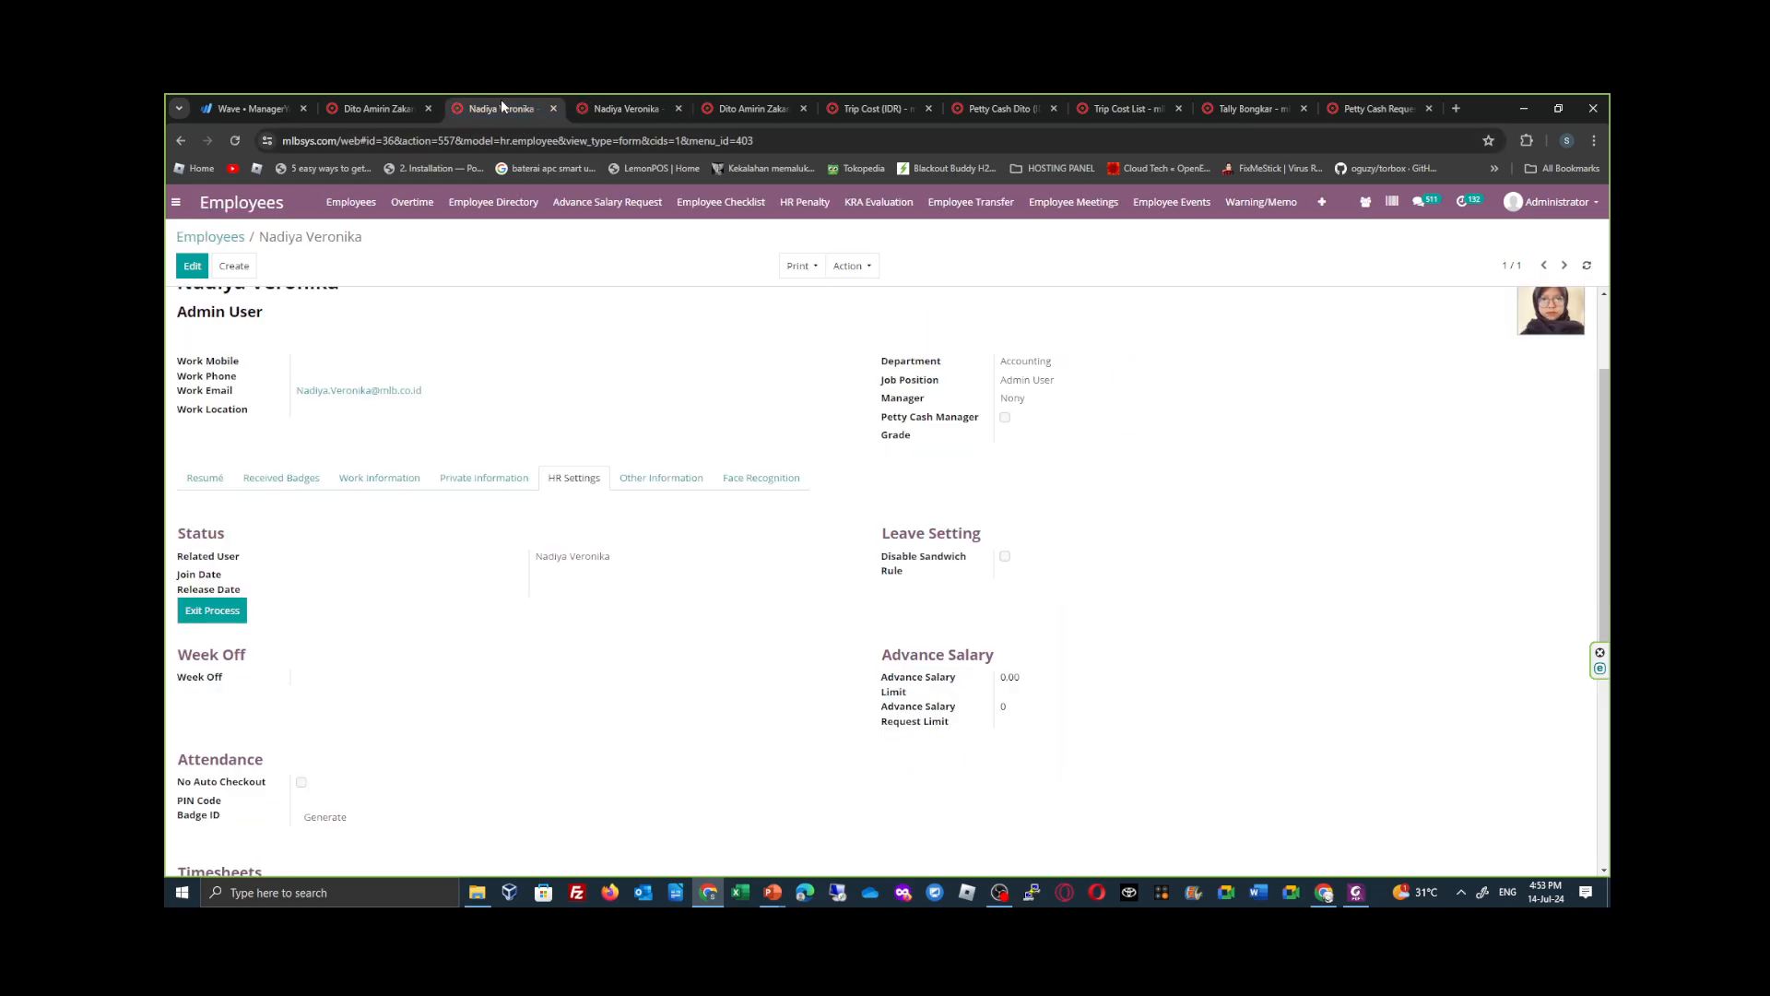
pyautogui.click(191, 266)
pyautogui.click(1005, 605)
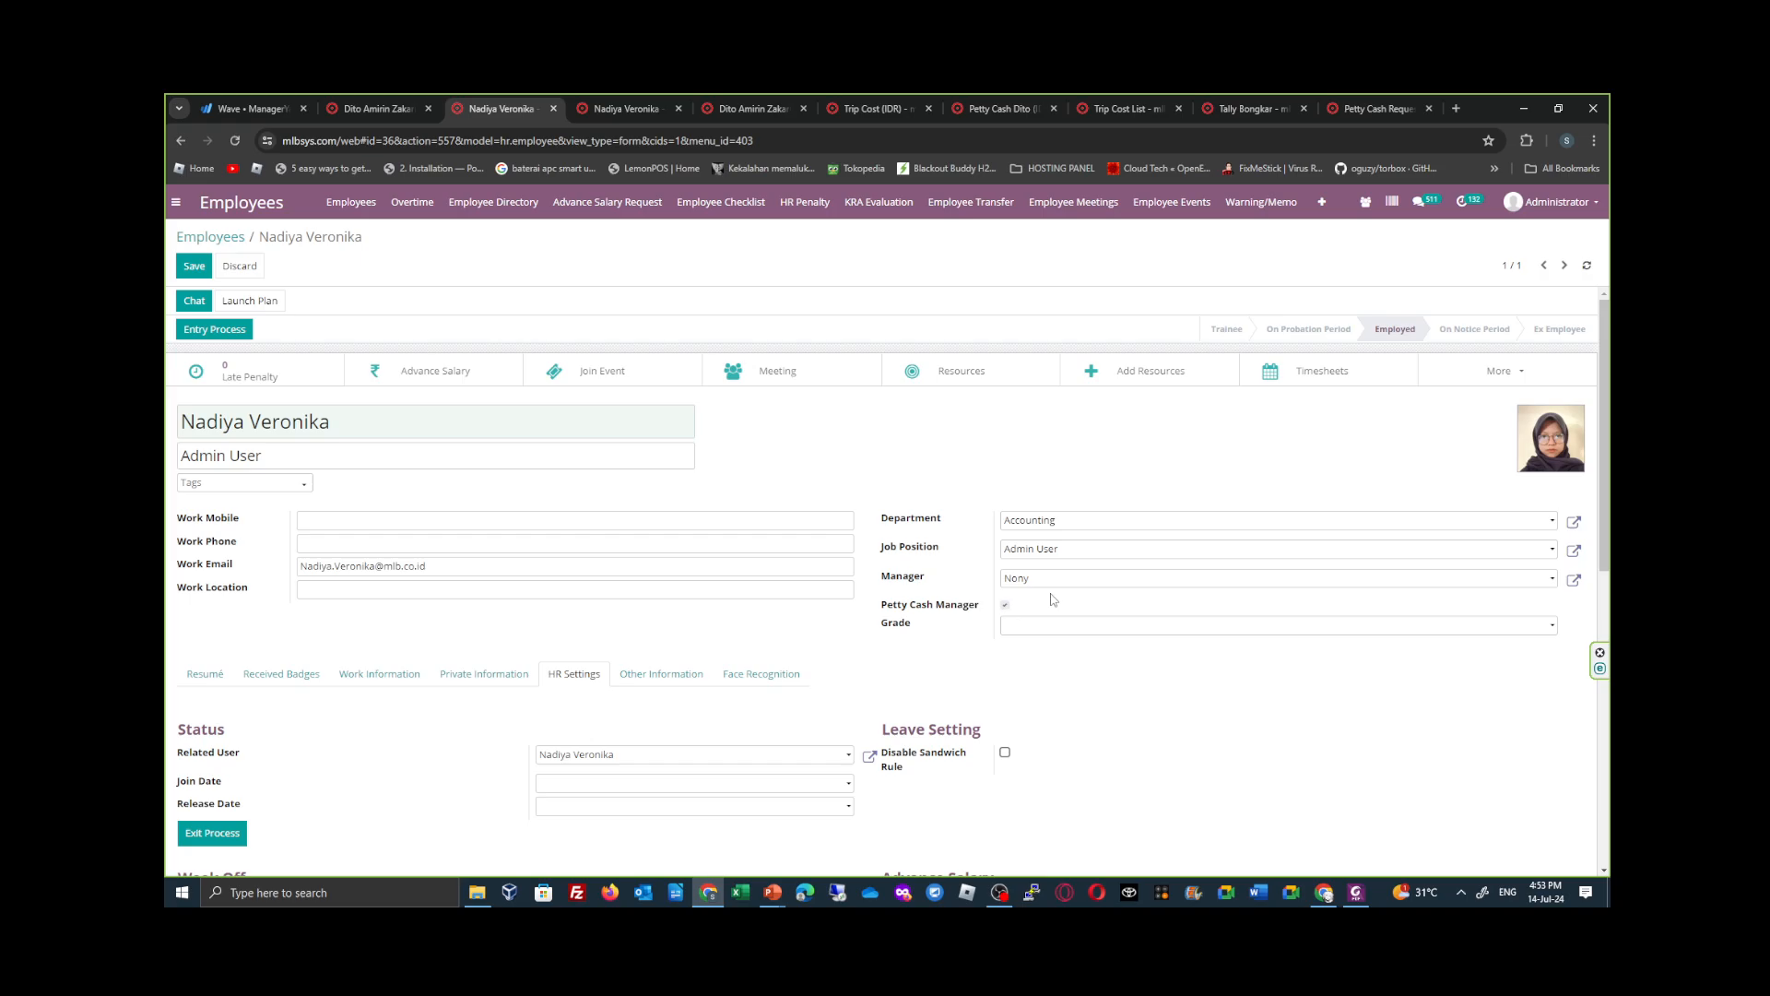
pyautogui.click(194, 265)
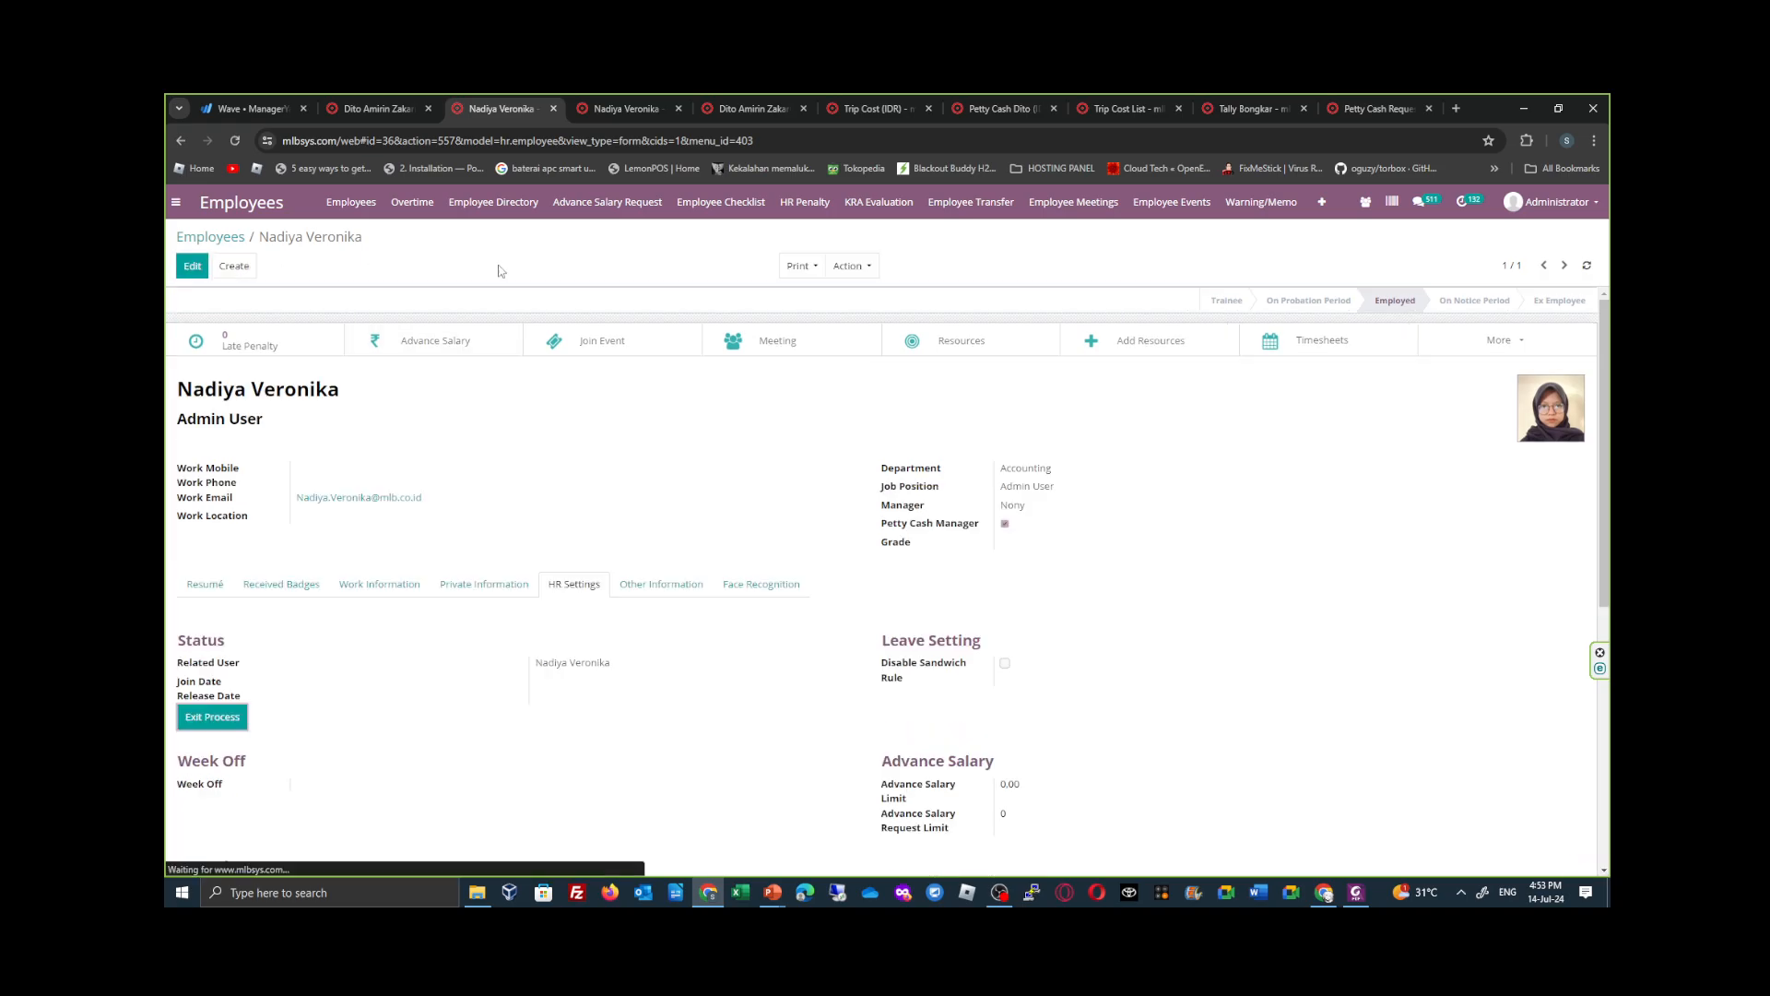
# - Create a petty cash request addressed to the finance employee with a request amount of Rp9.000.000
pyautogui.click(1377, 109)
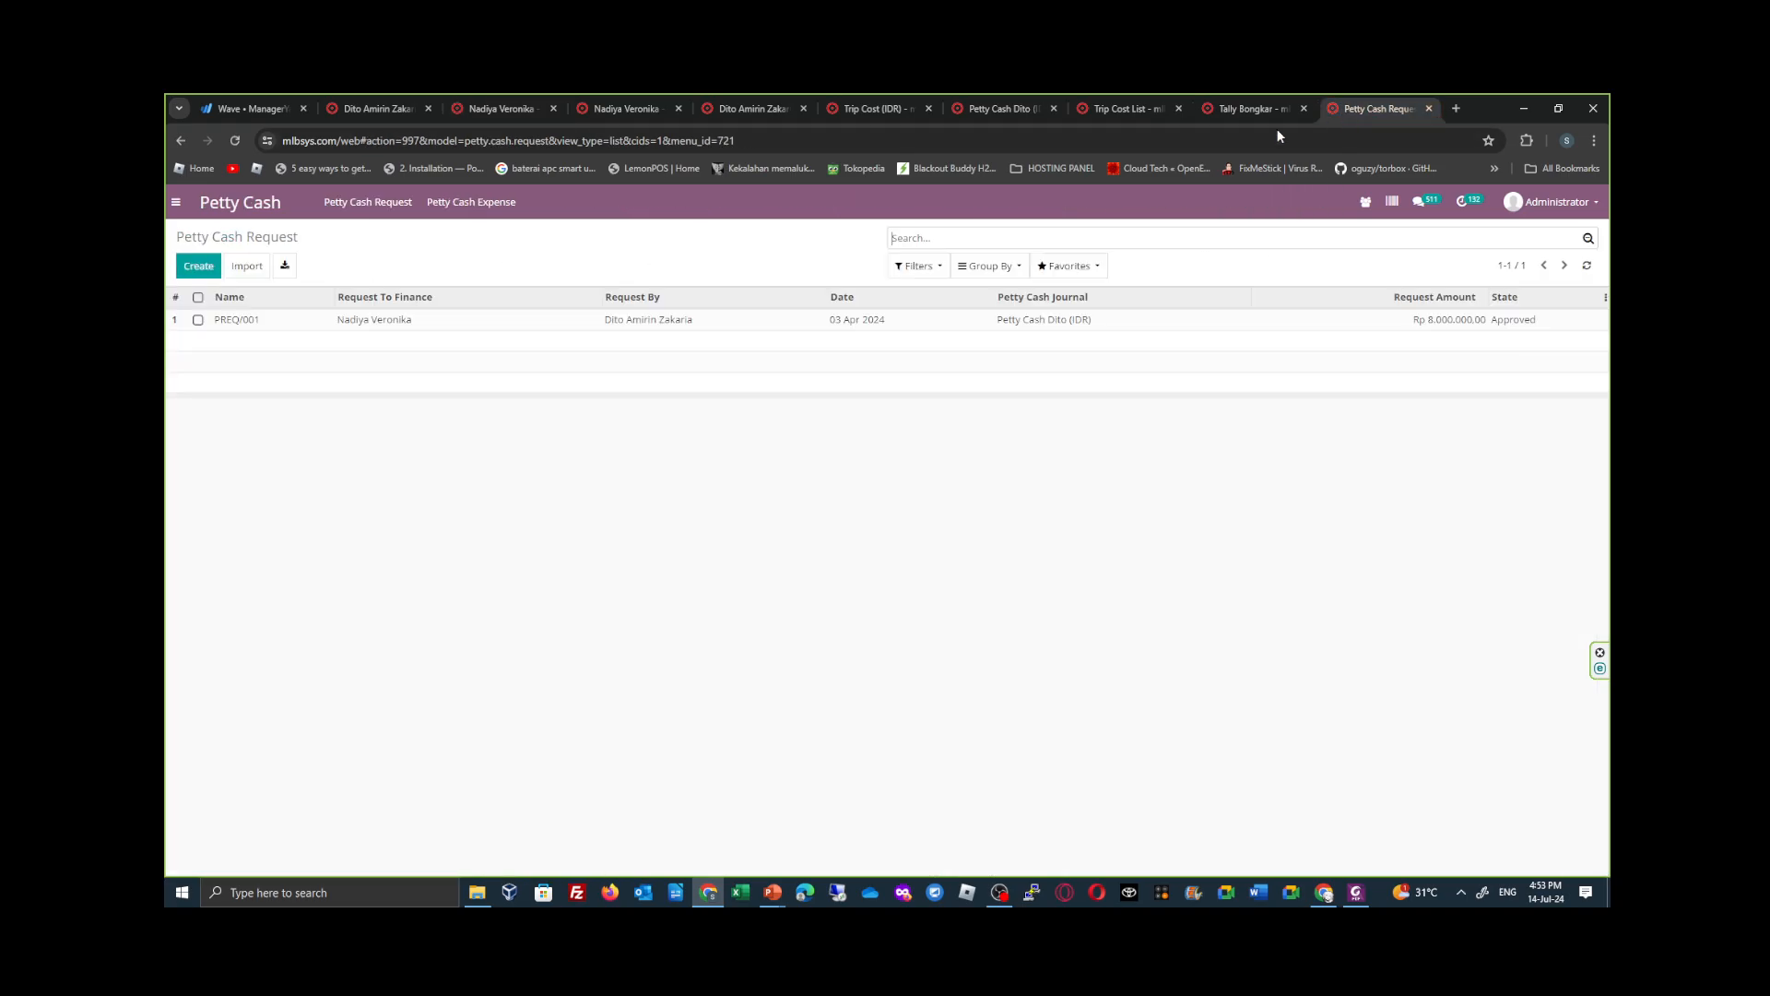
pyautogui.click(196, 267)
pyautogui.click(350, 394)
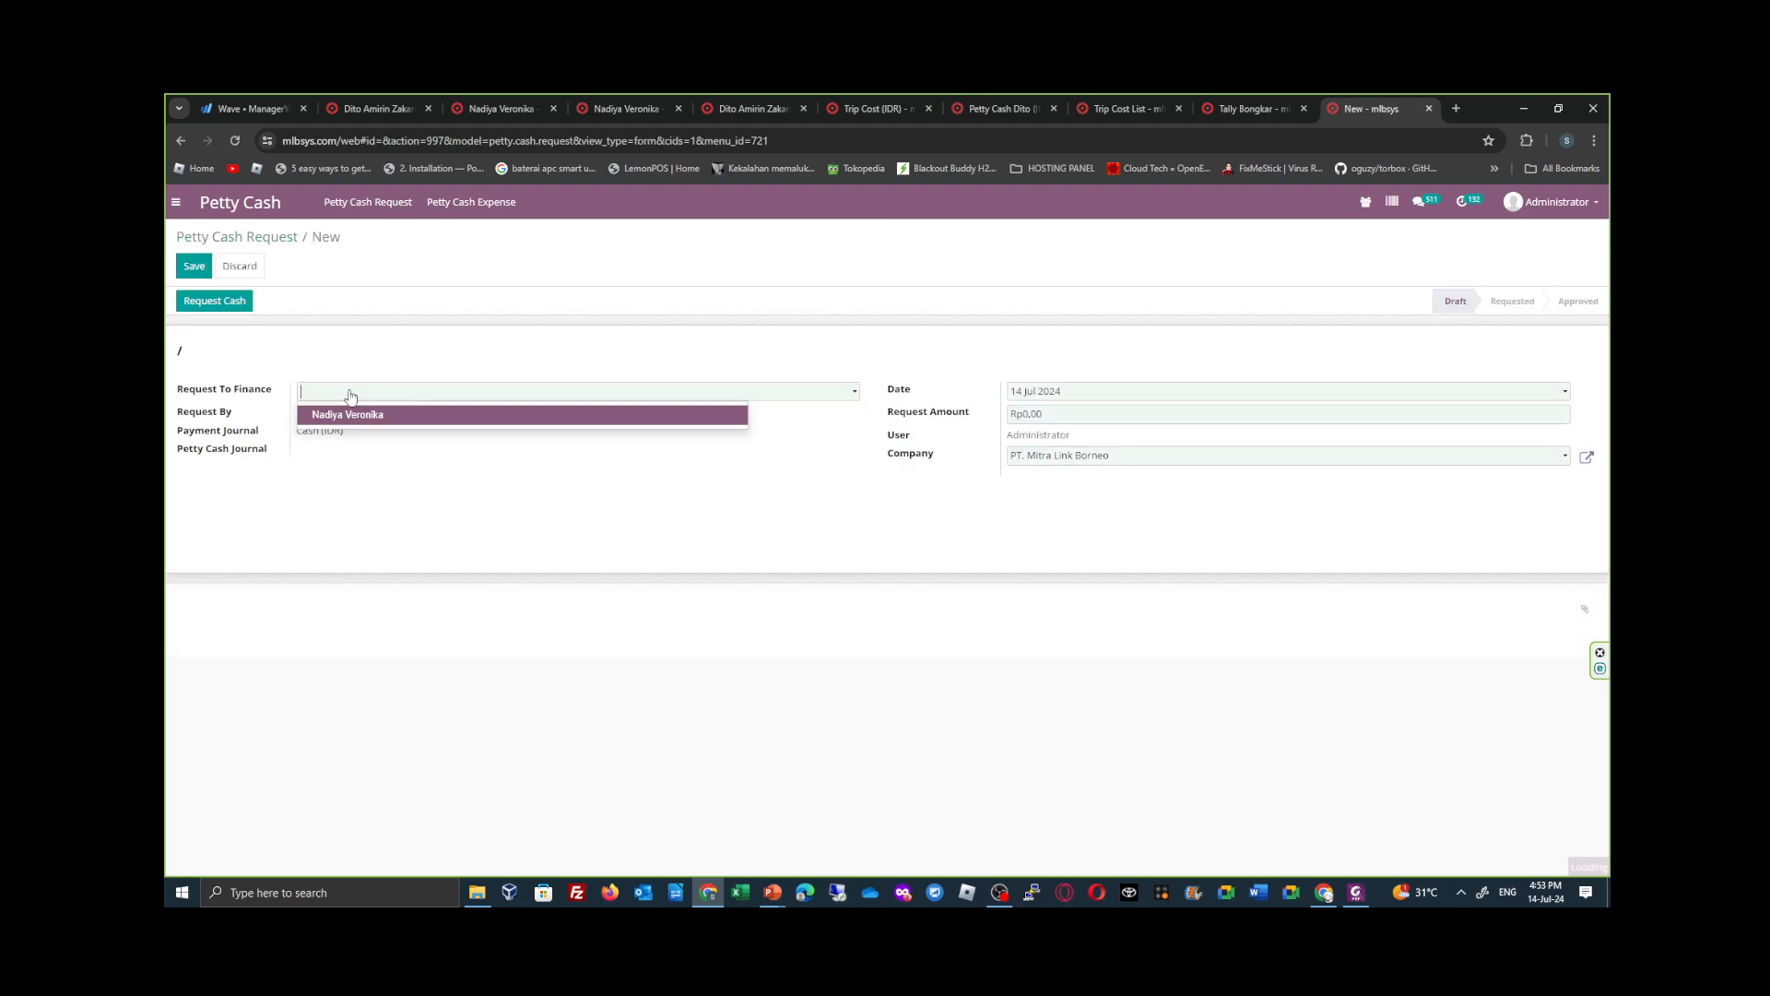
pyautogui.click(461, 416)
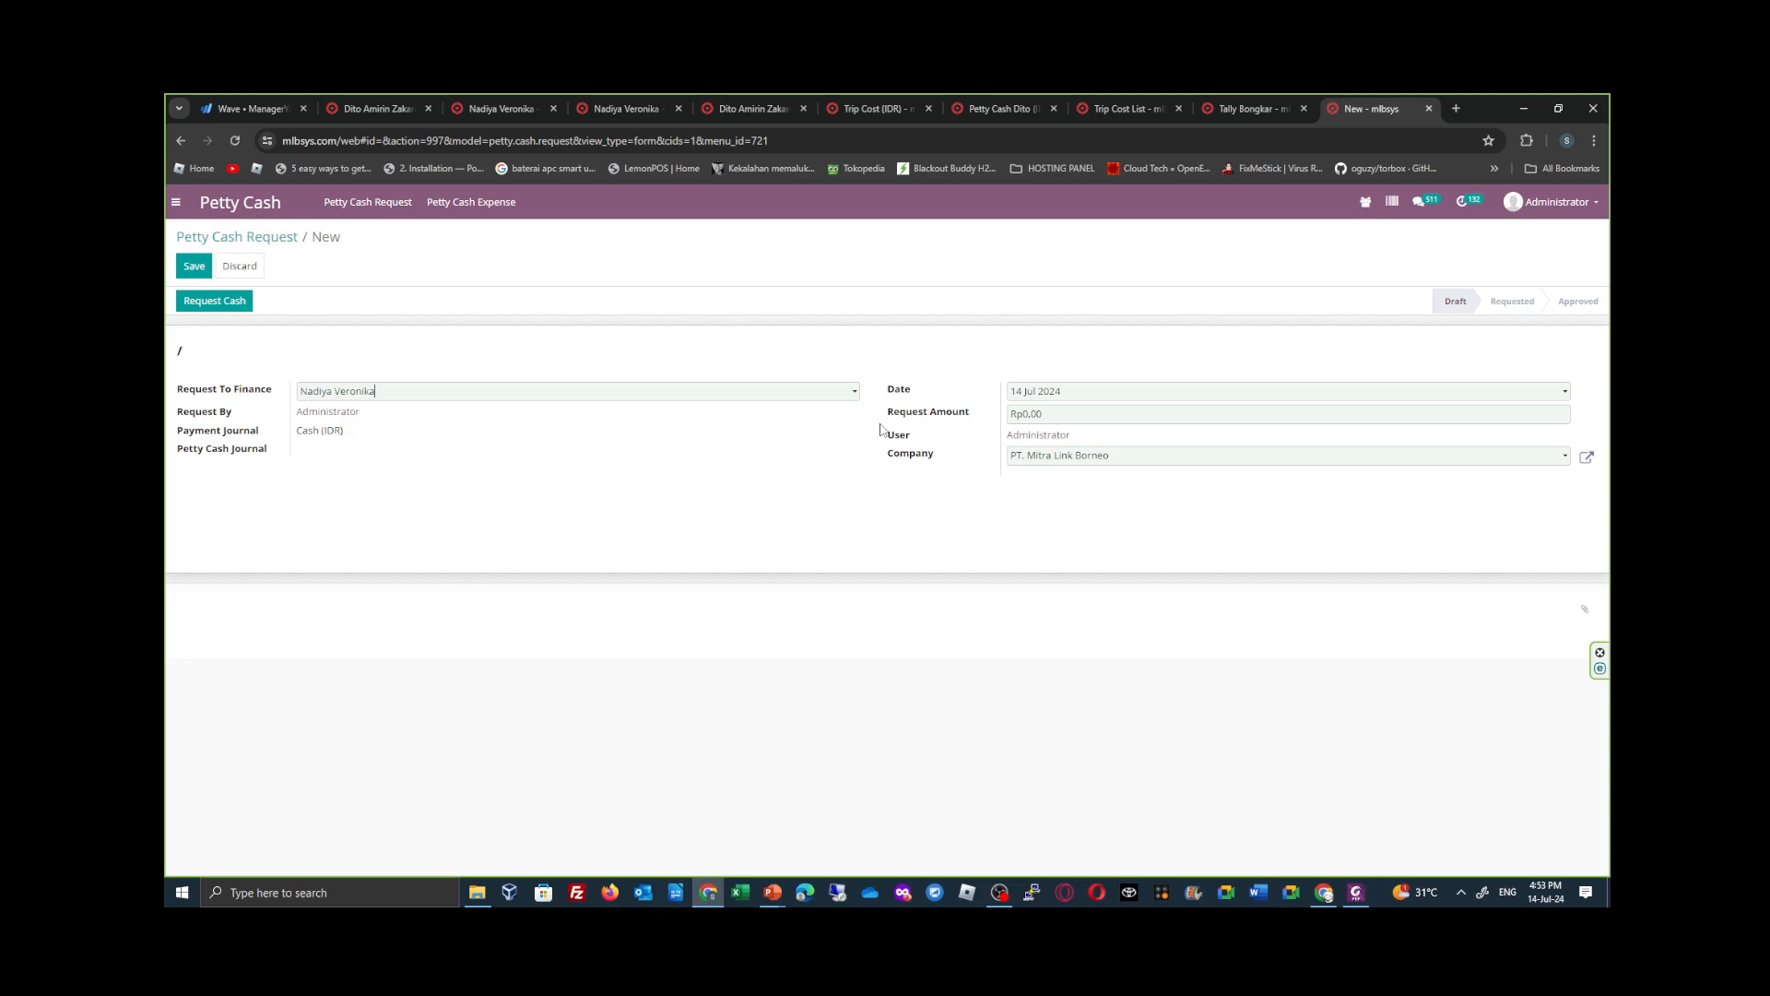
pyautogui.click(1032, 412)
pyautogui.write('8.000.000')
pyautogui.press('BackSpace')
pyautogui.press('BackSpace')
pyautogui.press('BackSpace')
pyautogui.press('BackSpace')
pyautogui.press('BackSpace')
pyautogui.write('9.000.000')
# - Try to save the petty cash request and check the petty cash journal linked on the tallyman's contact record
pyautogui.click(185, 274)
pyautogui.click(379, 103)
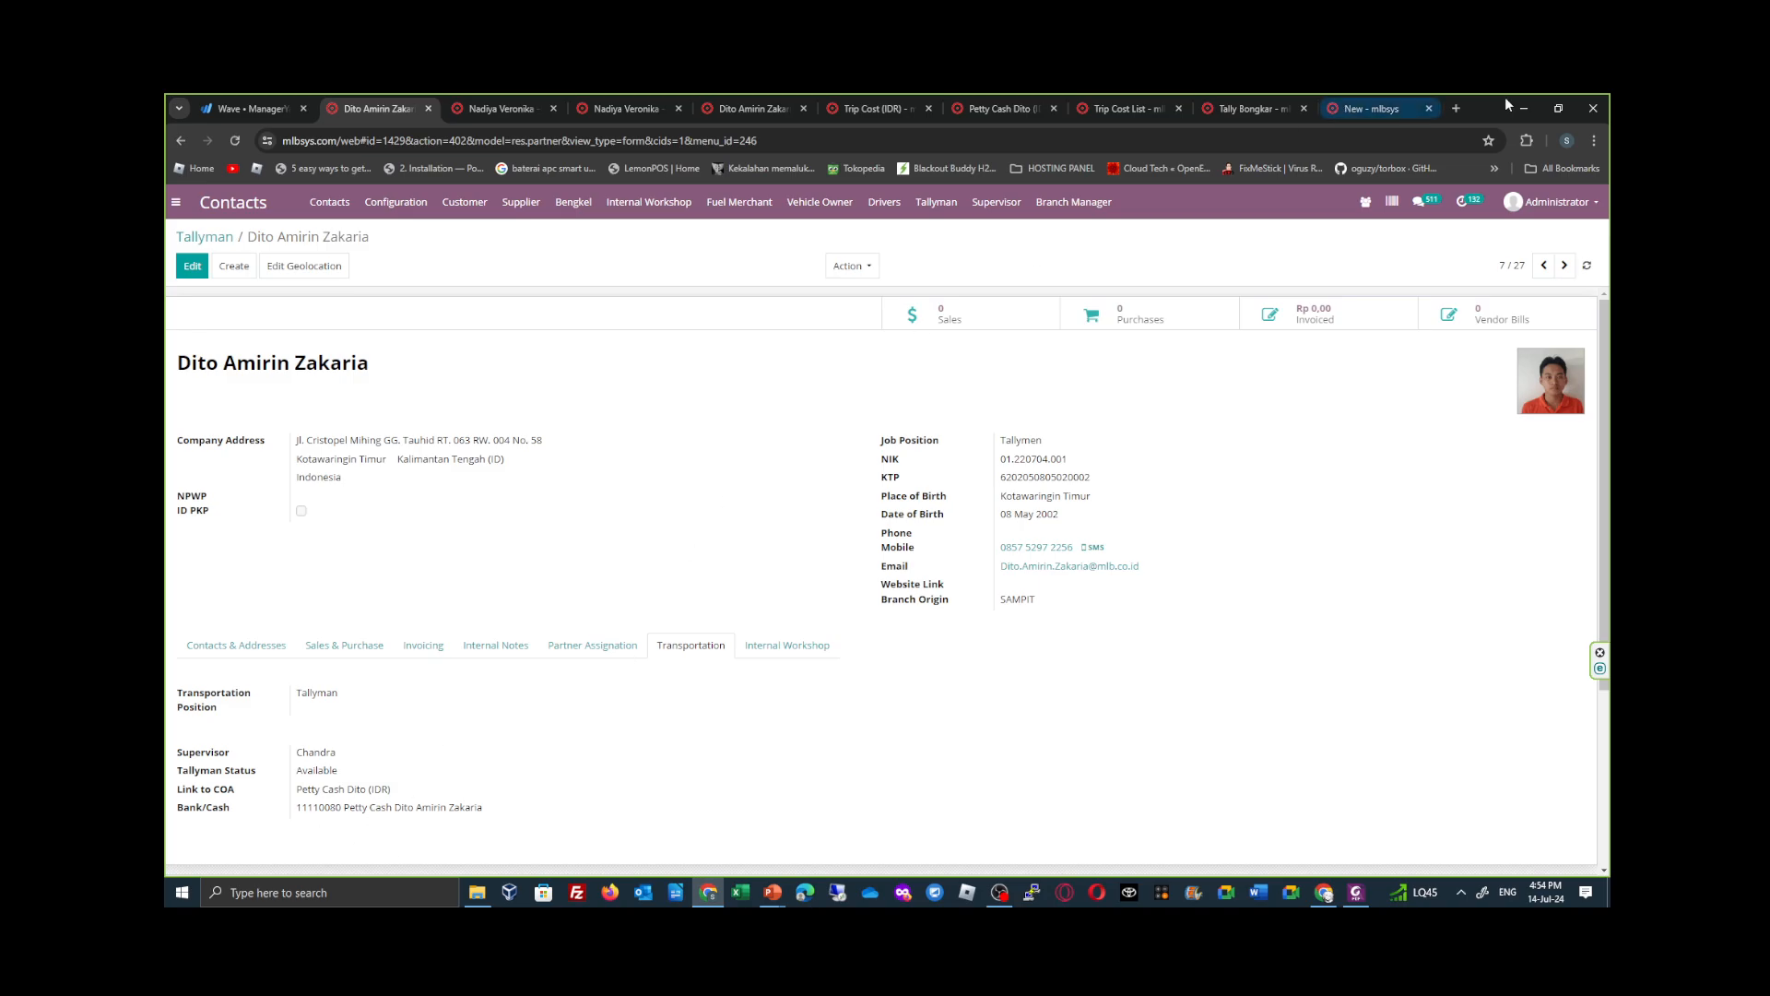
pyautogui.click(1372, 107)
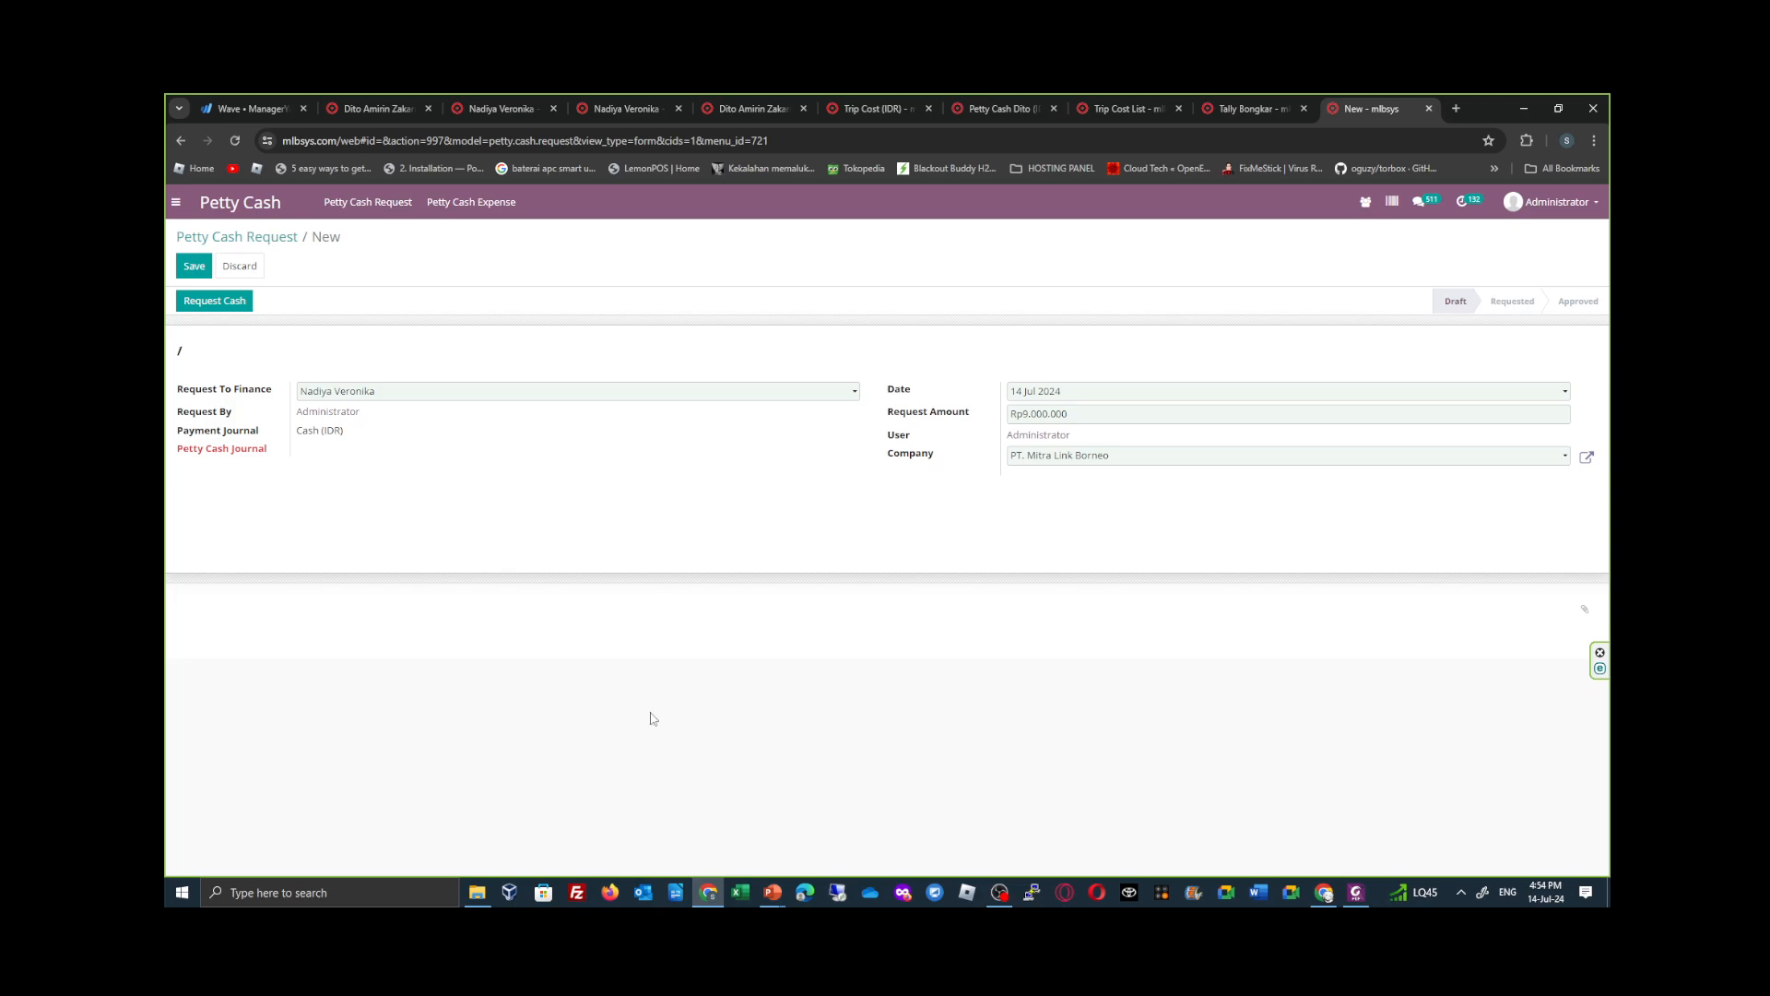
# - Switch to Firefox, open mlbsys.com and log in with the saved admin credentials, closing the spare Welcome page
pyautogui.click(610, 890)
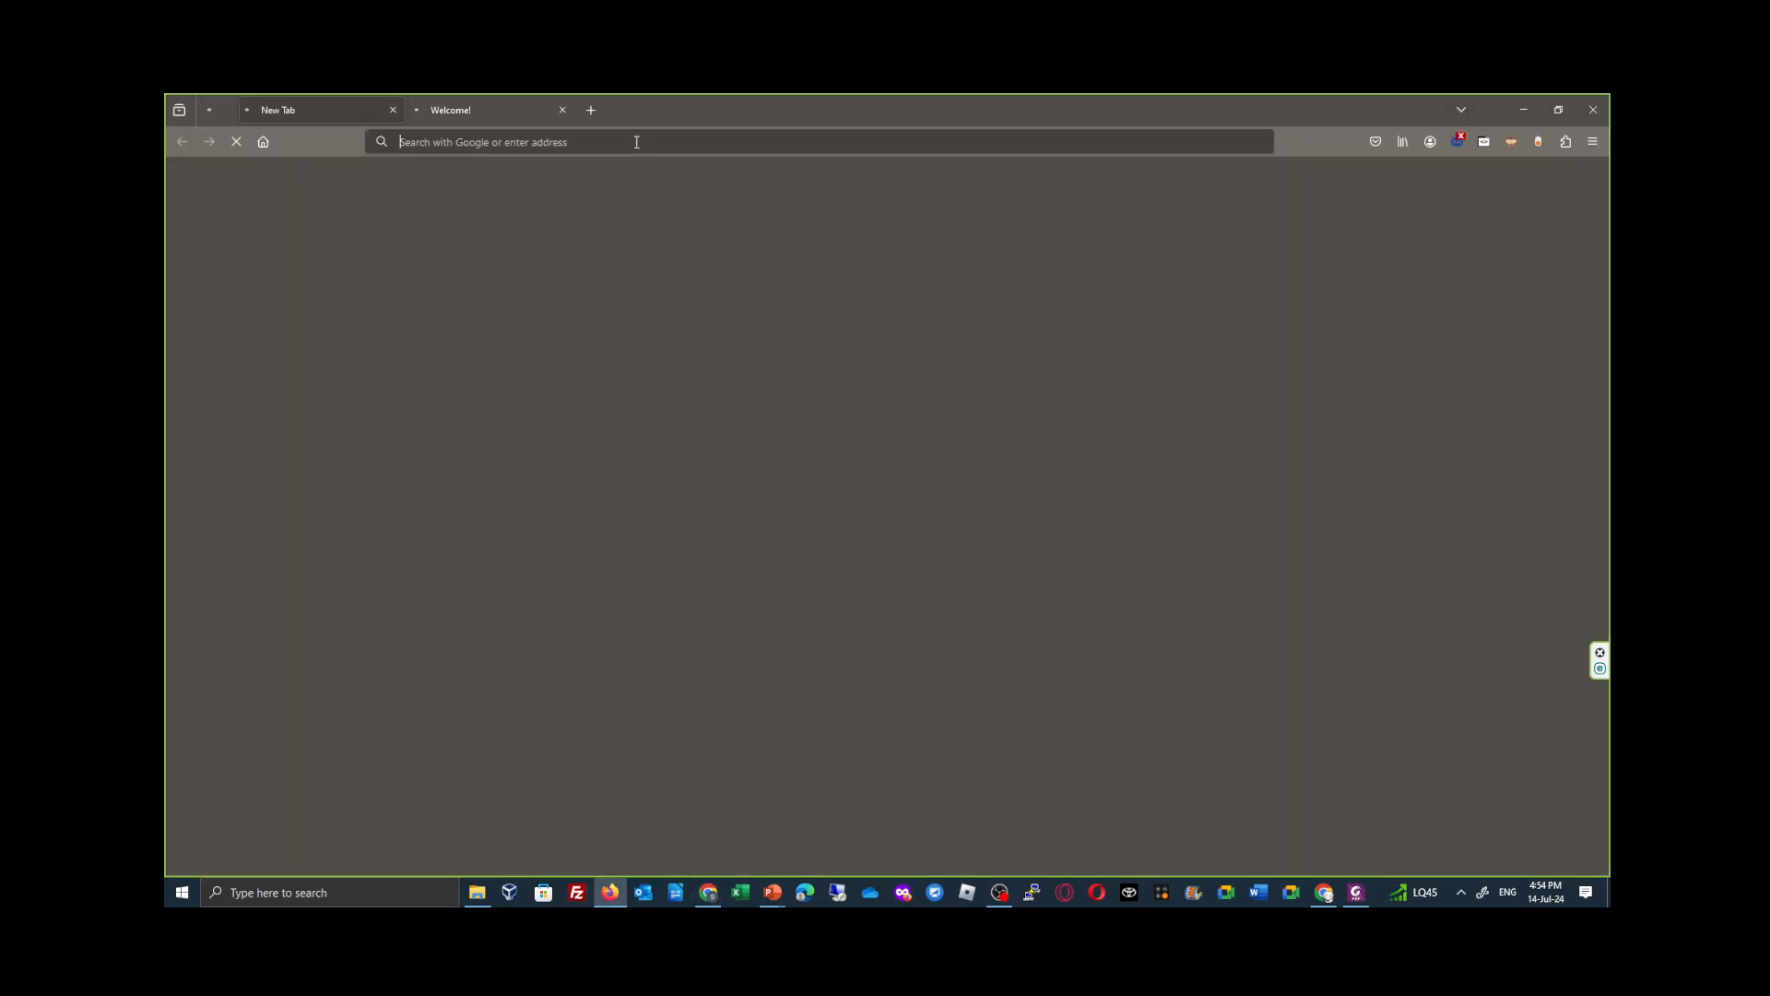
pyautogui.click(636, 142)
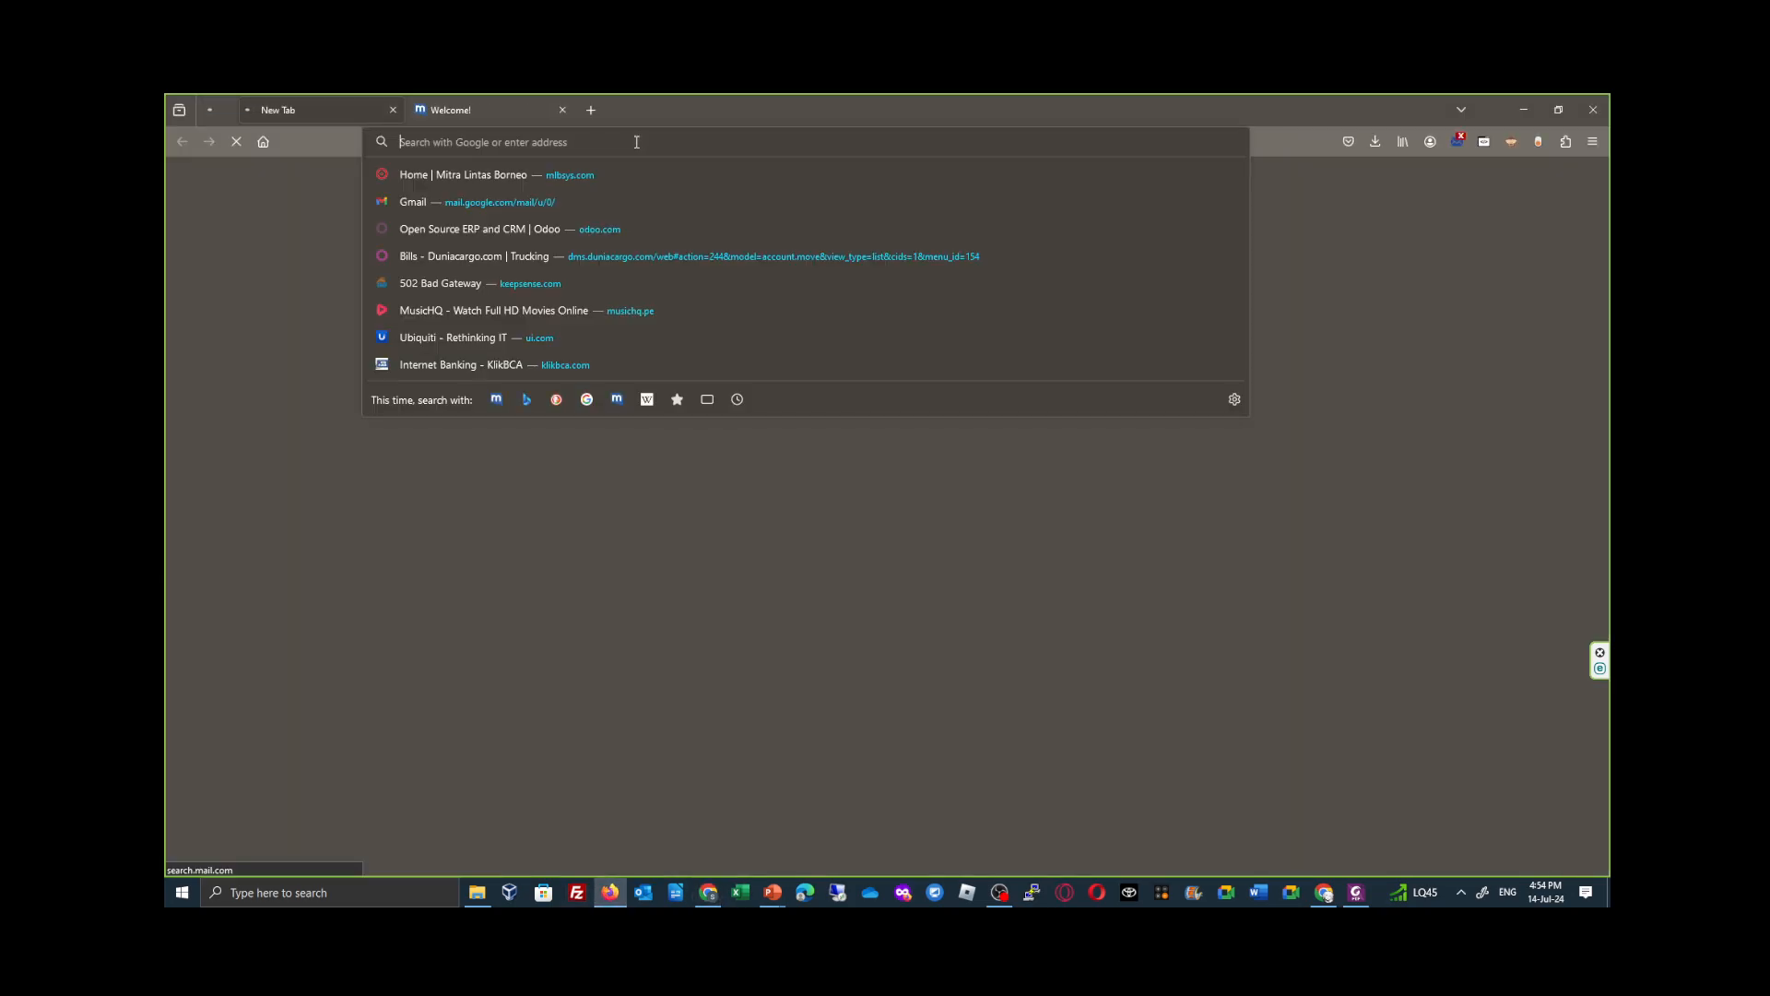
pyautogui.write('mlb')
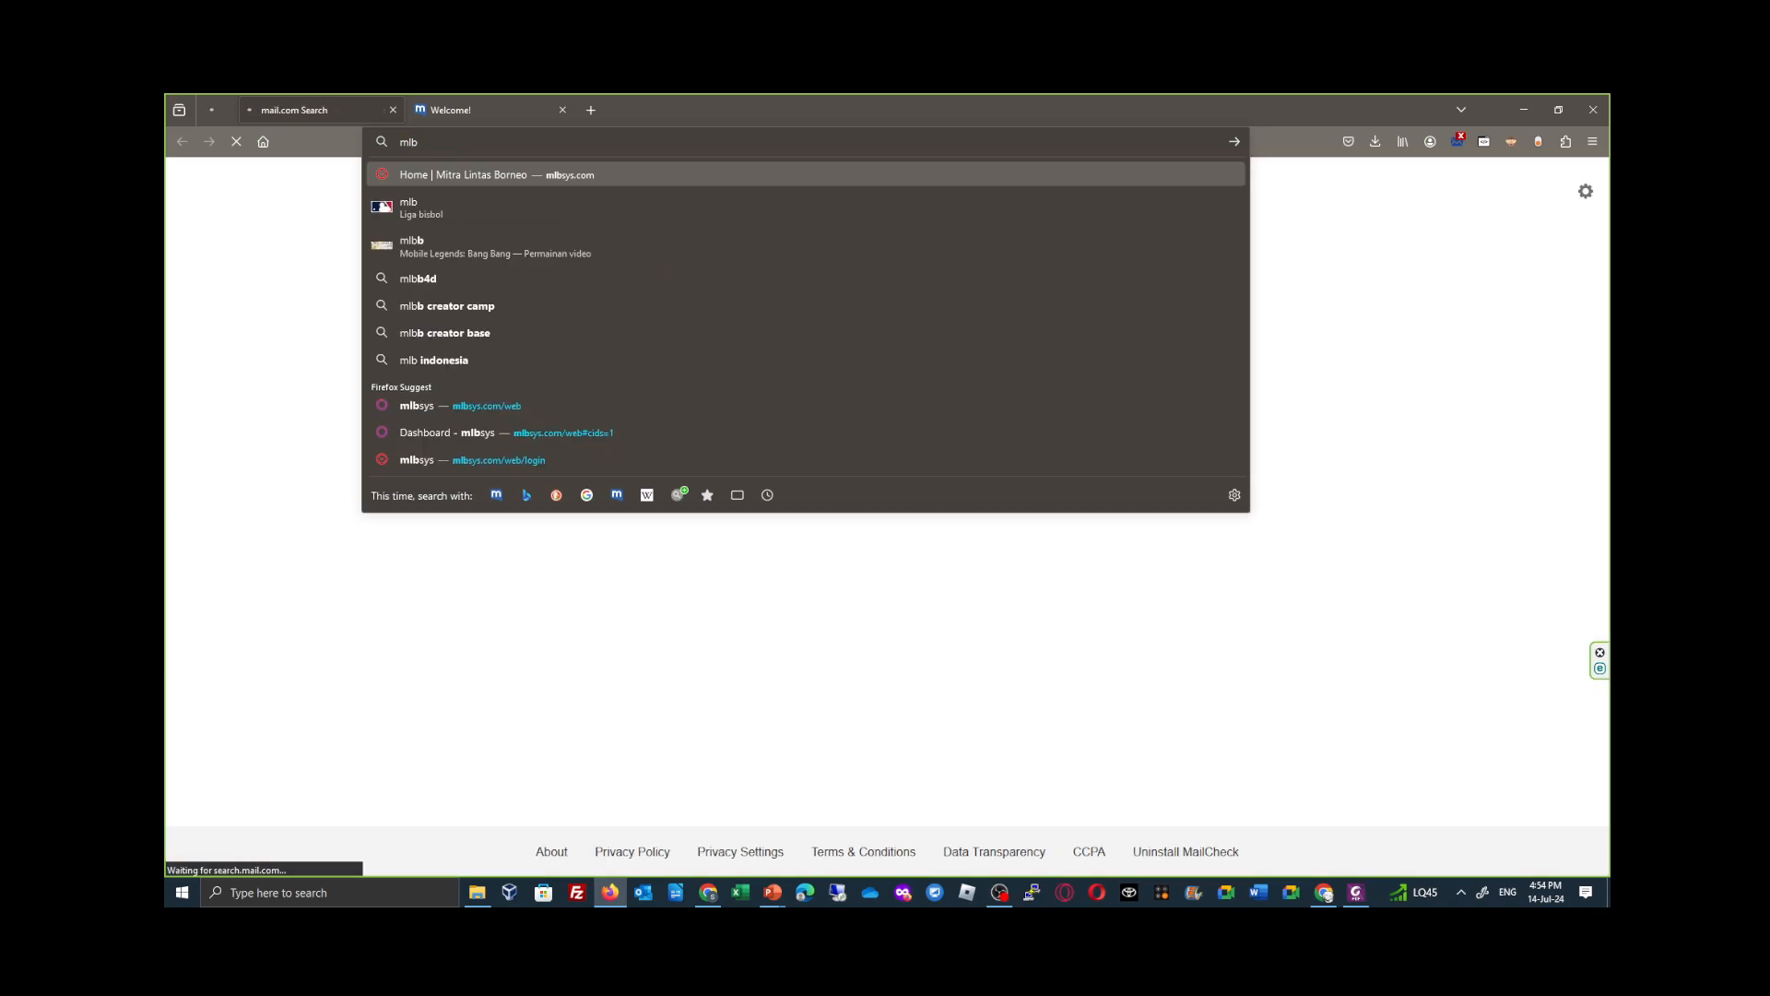
pyautogui.write('sys.com')
pyautogui.press('Return')
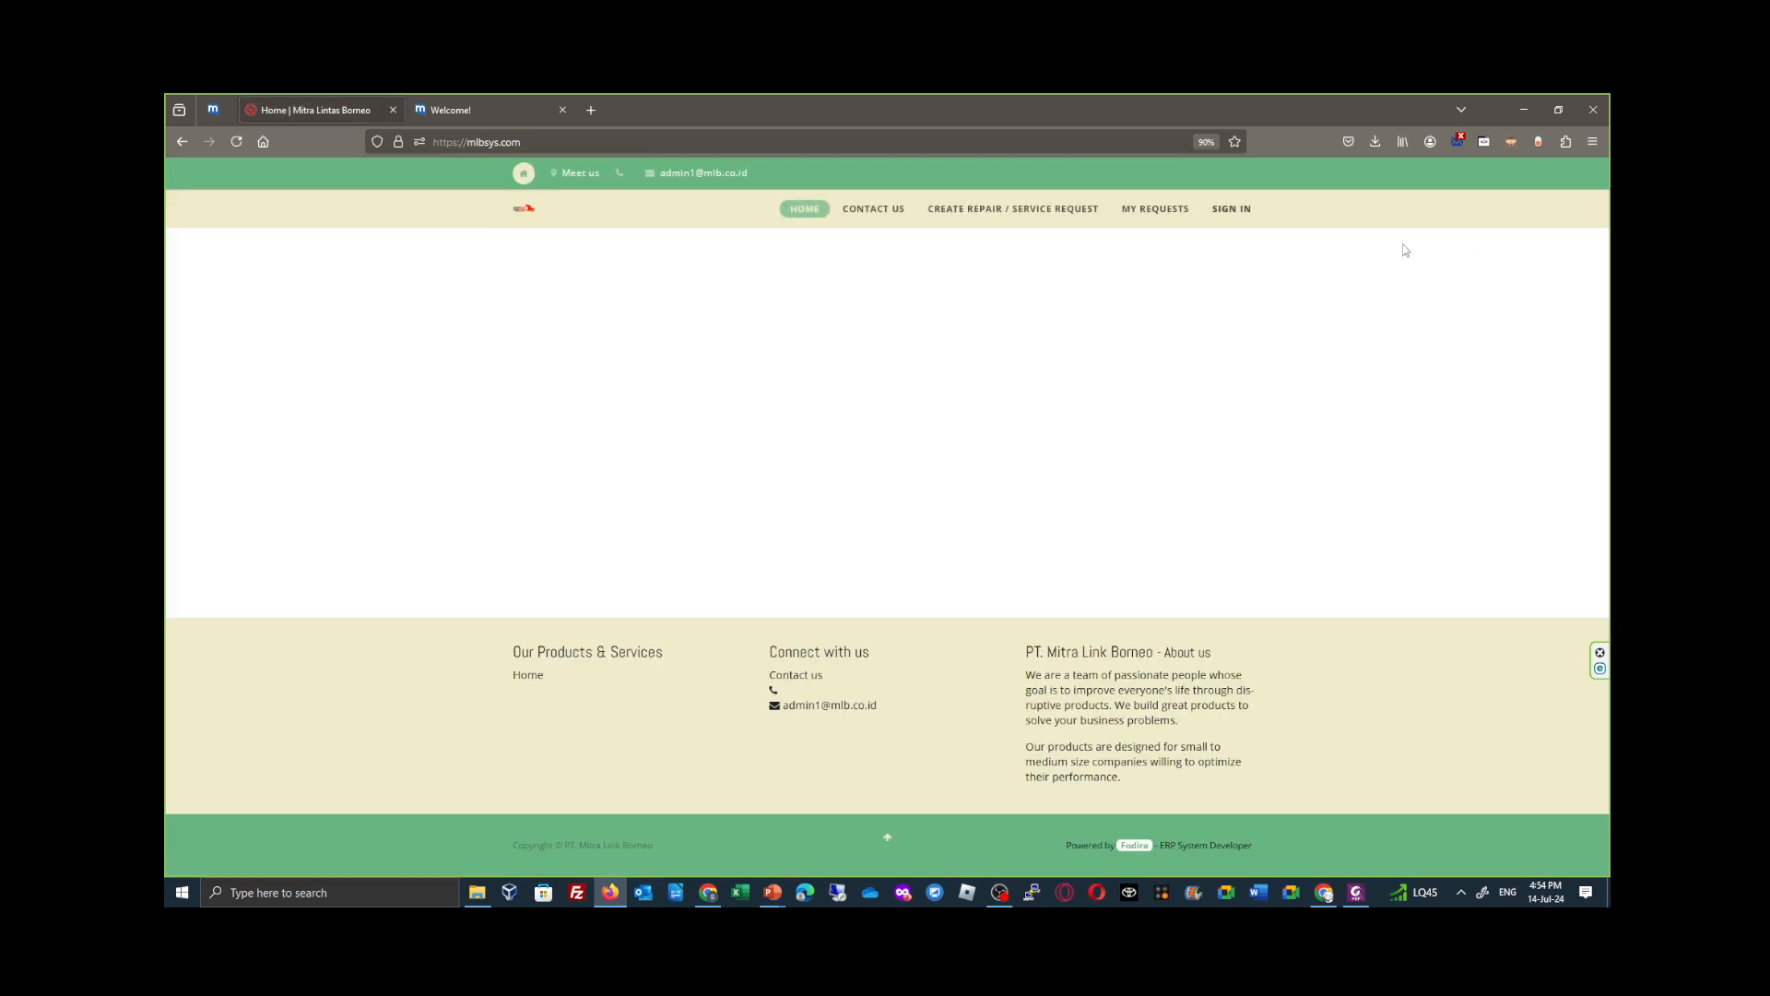
pyautogui.click(1231, 208)
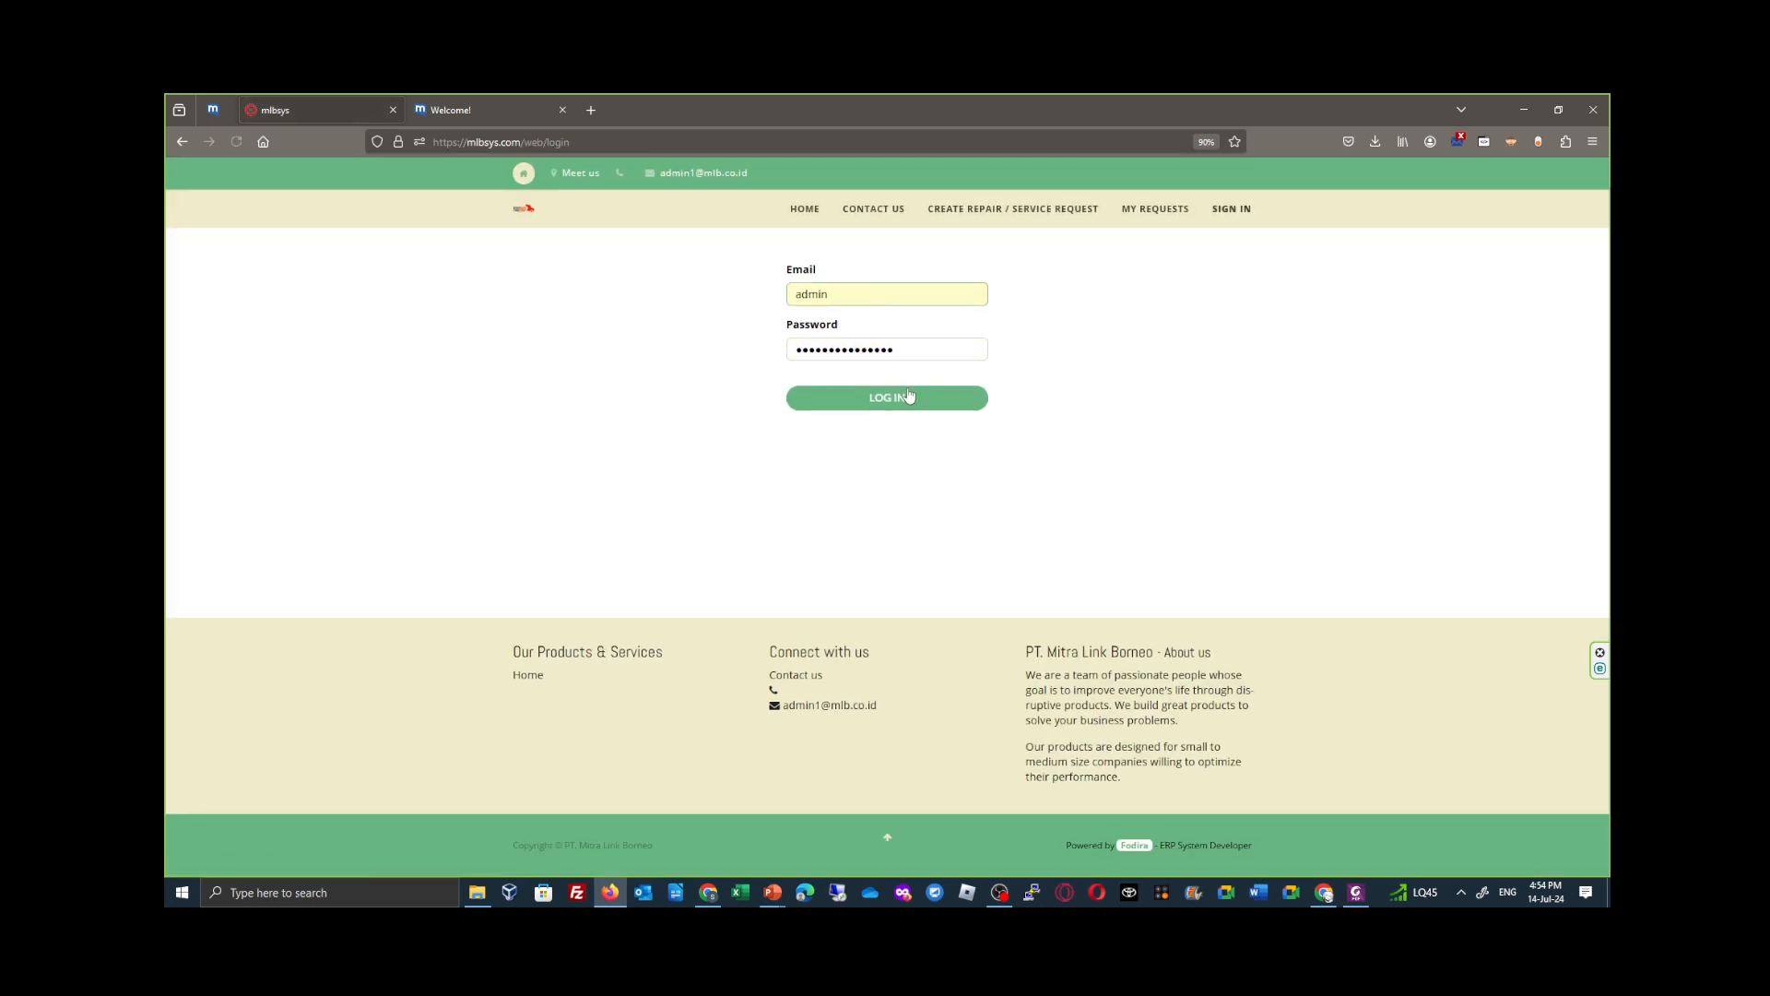
pyautogui.click(908, 397)
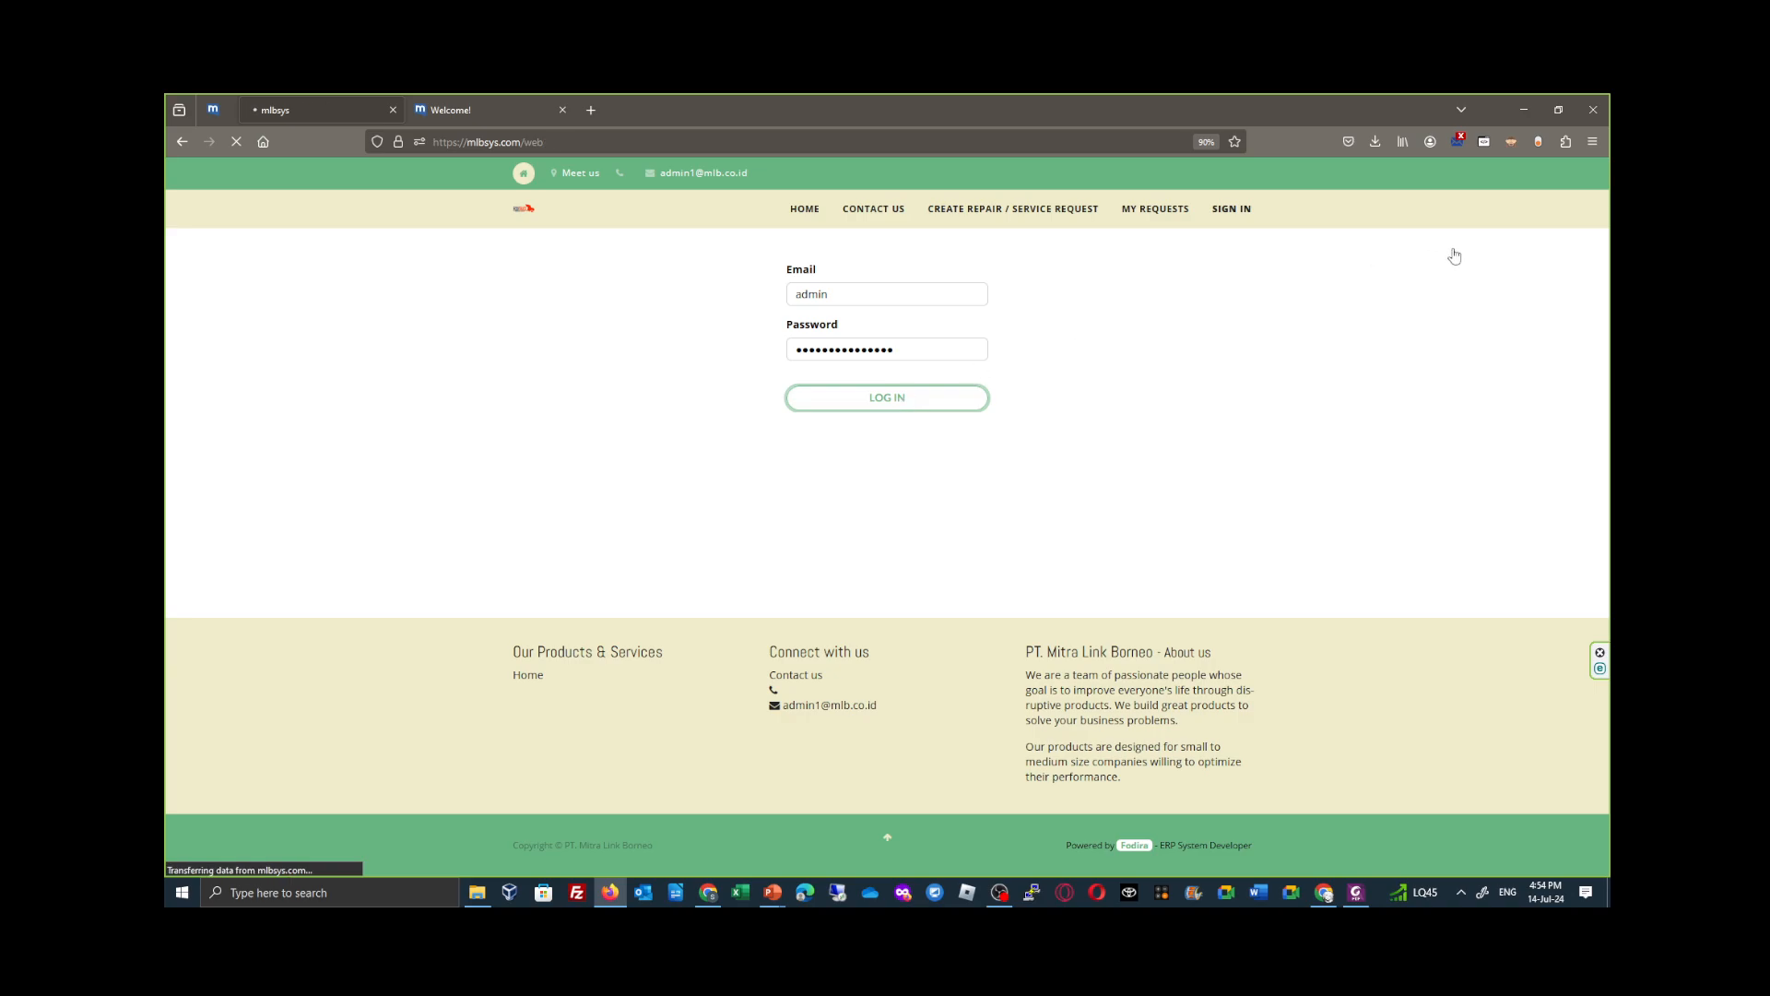
pyautogui.click(563, 110)
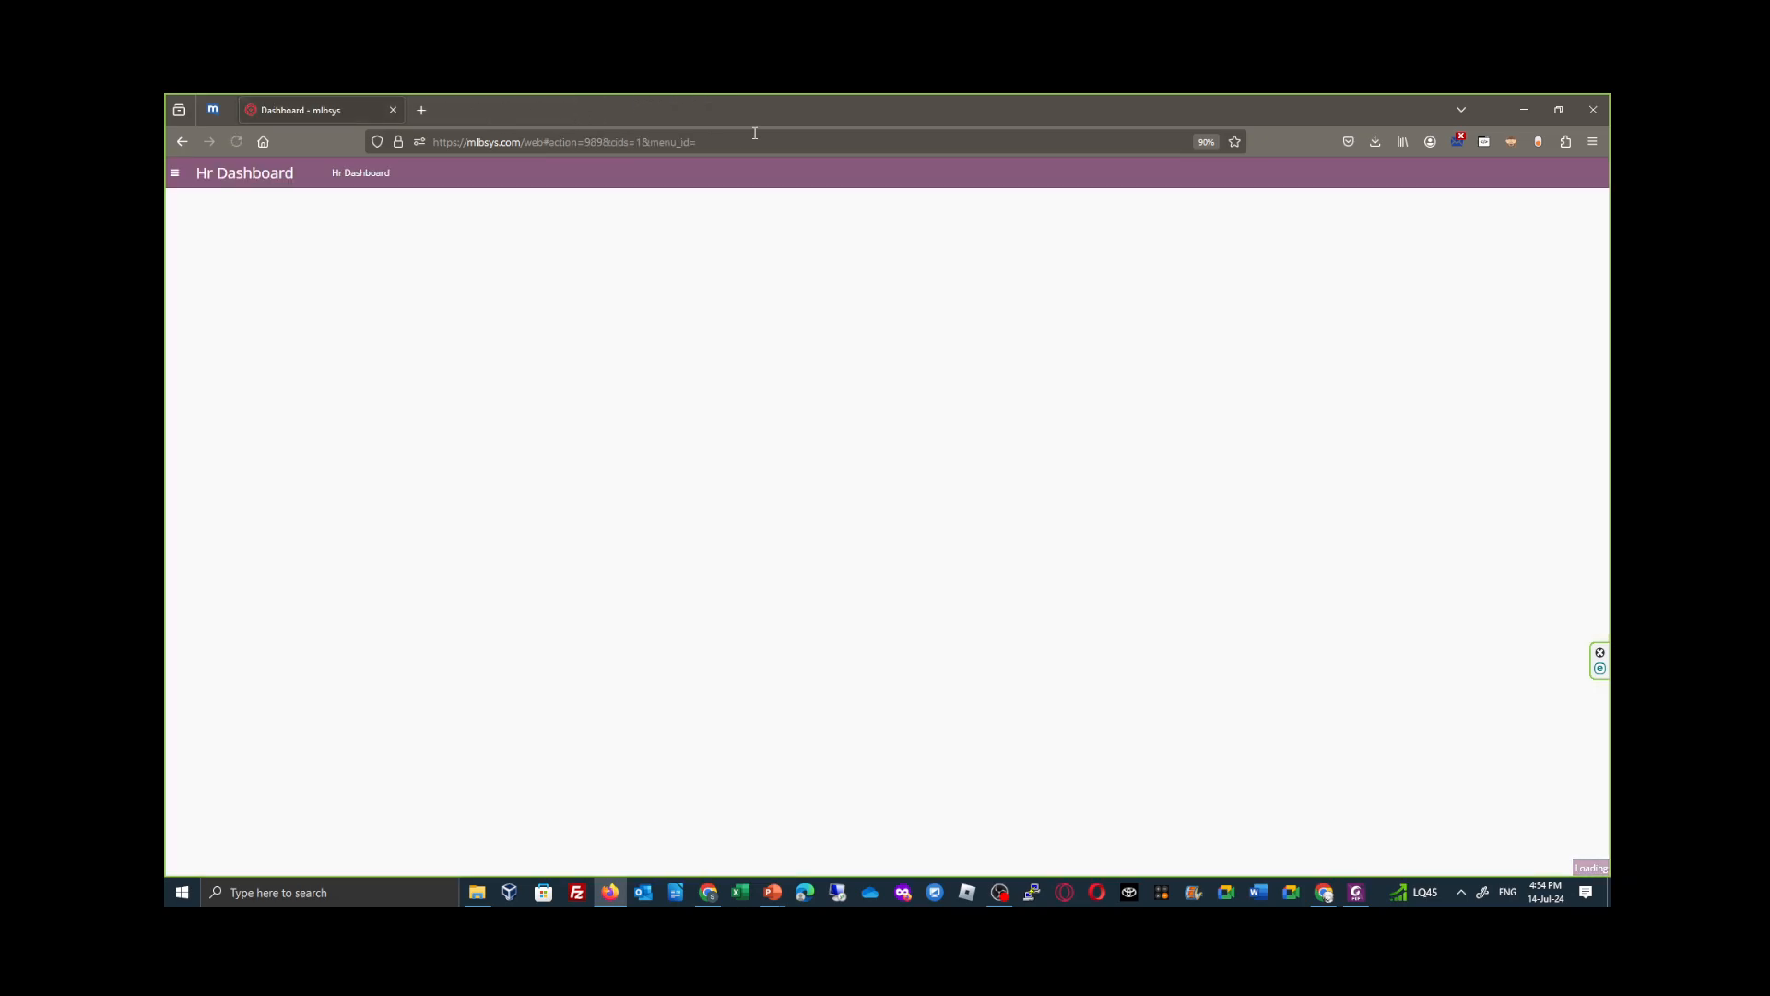
# - Switch the logged-in session from the administrator to the tallyman's user account
pyautogui.click(1558, 173)
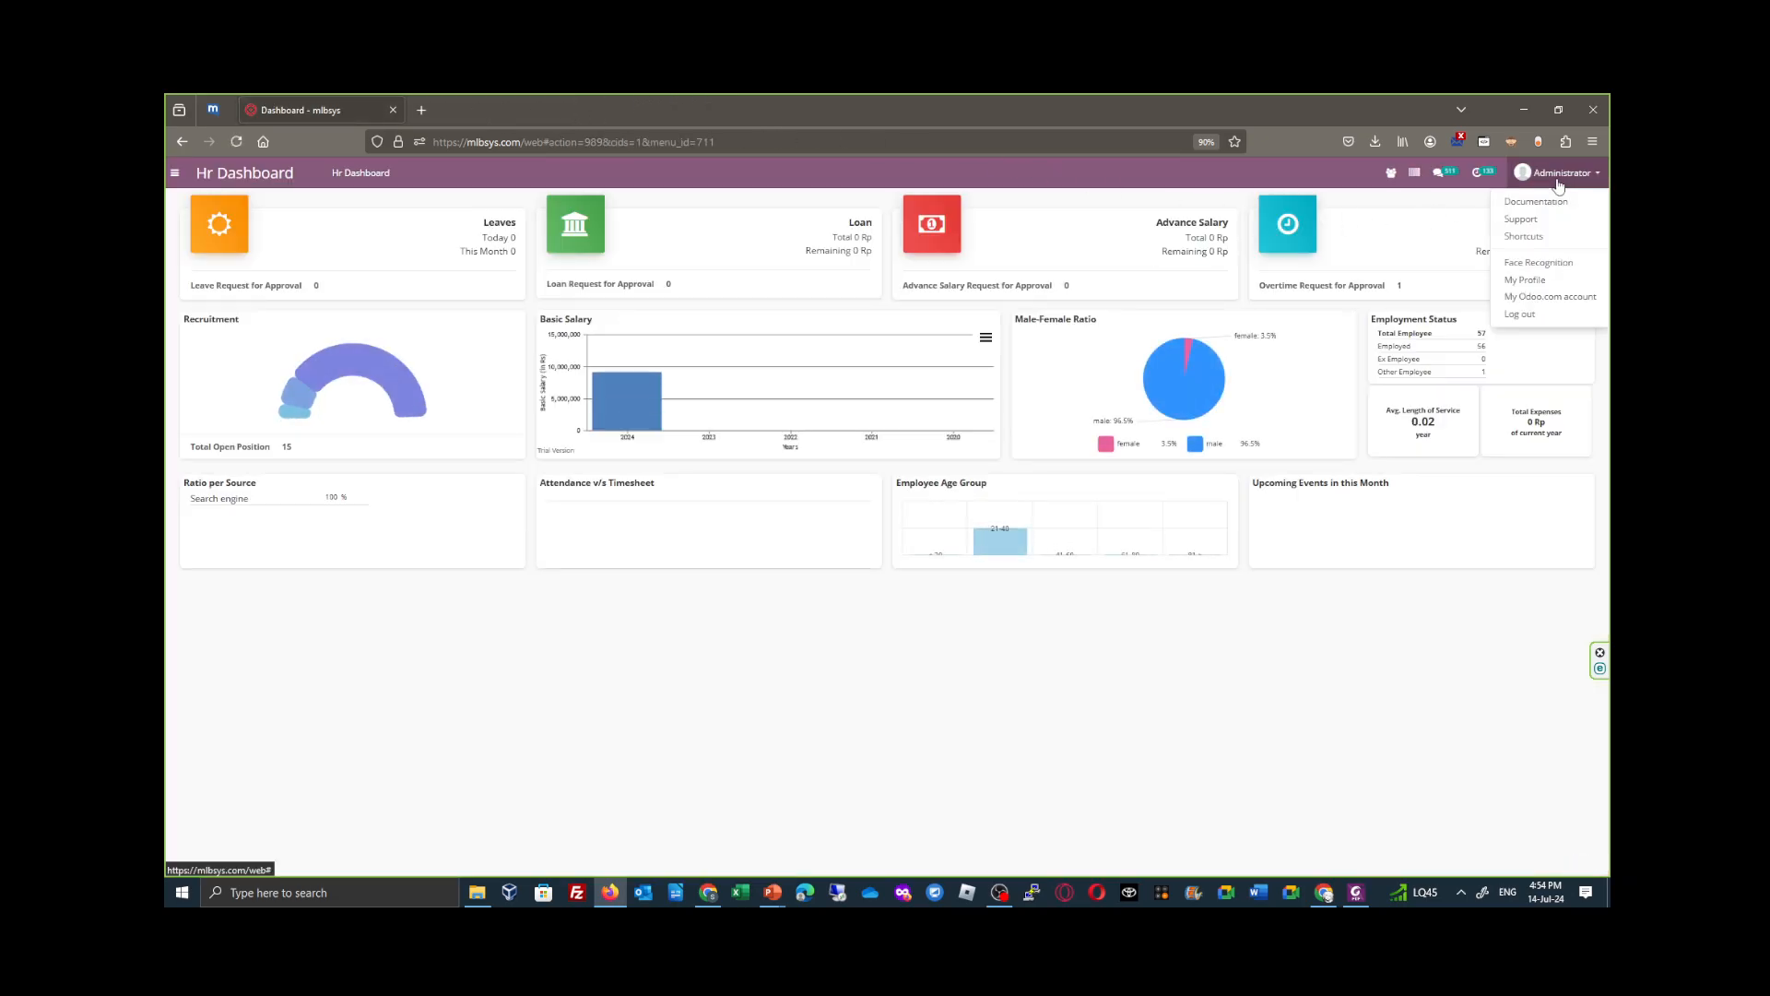
pyautogui.click(1387, 171)
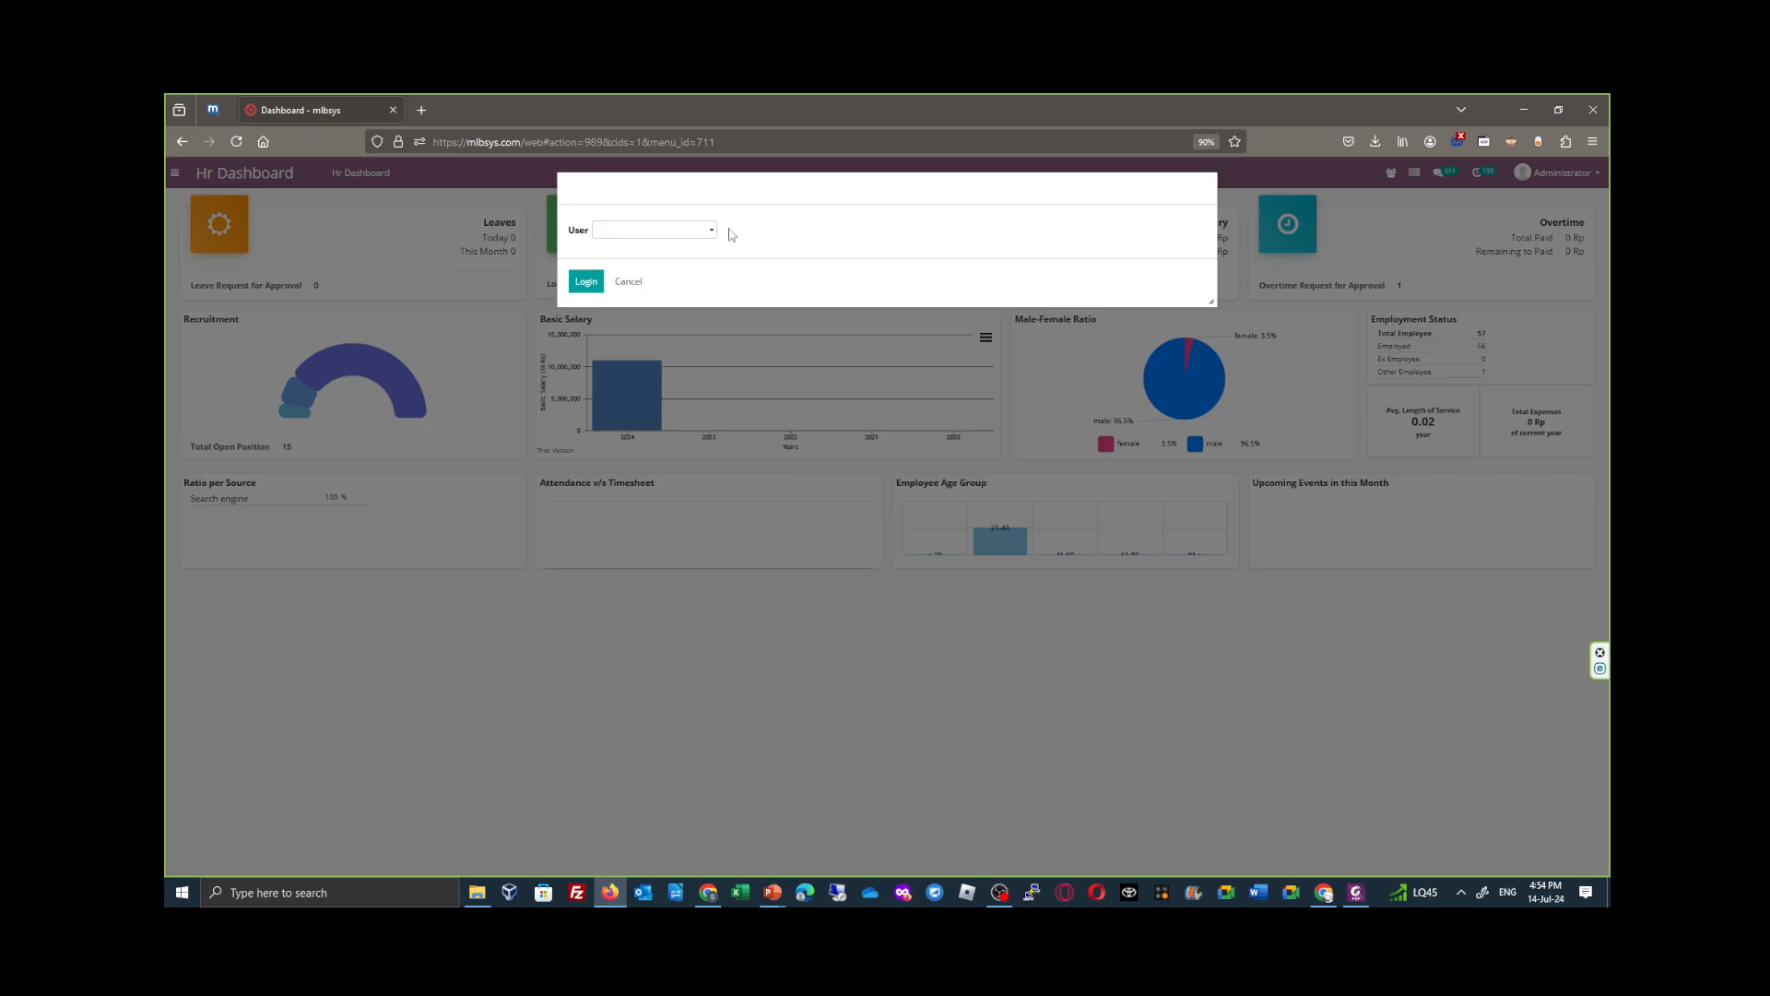
pyautogui.write('dito')
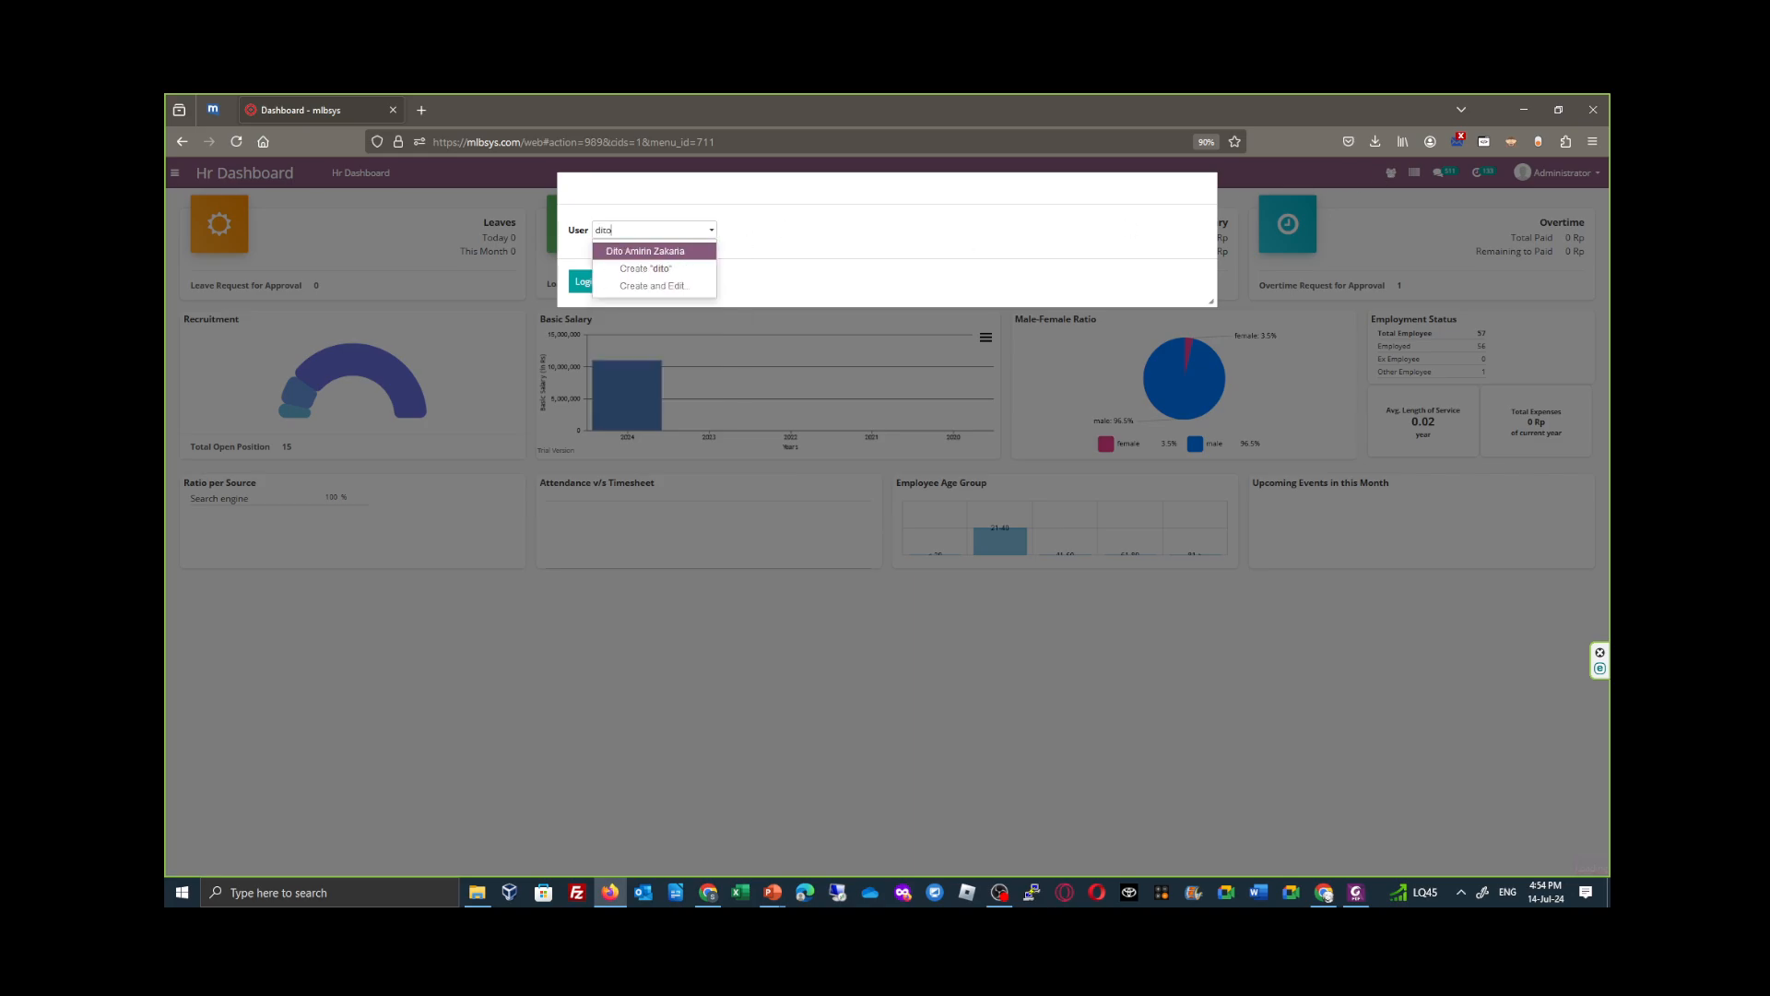
pyautogui.click(691, 254)
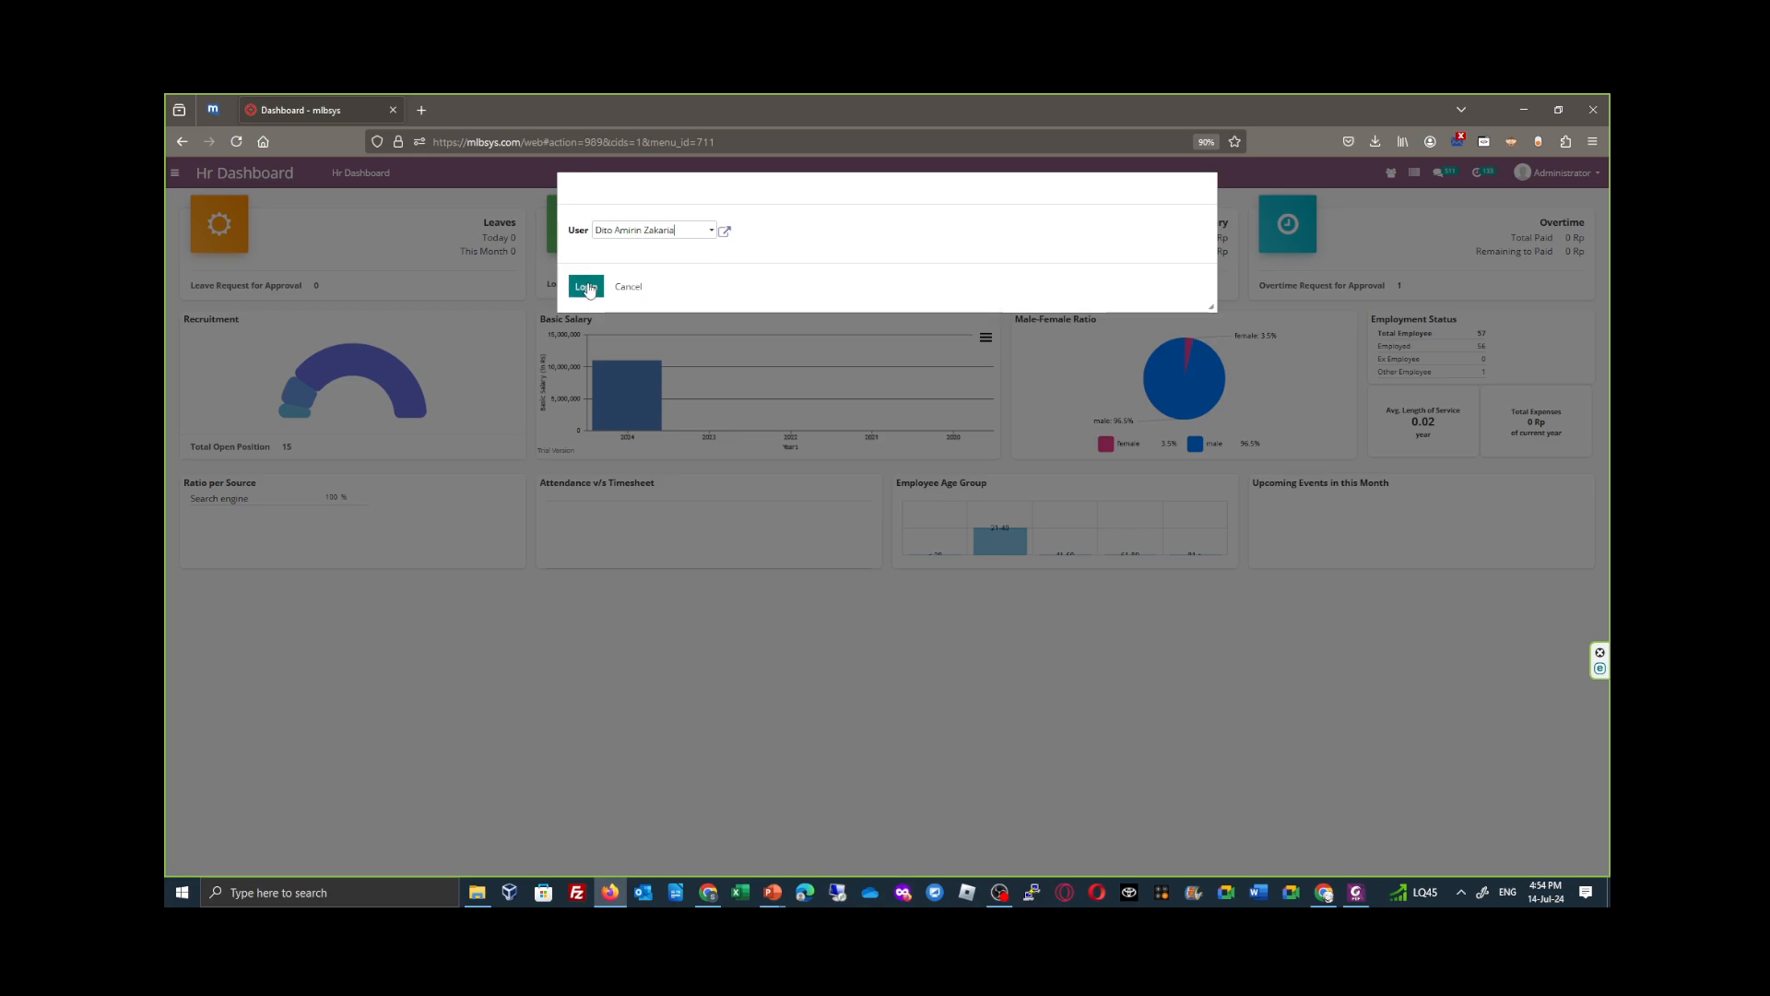
pyautogui.click(587, 287)
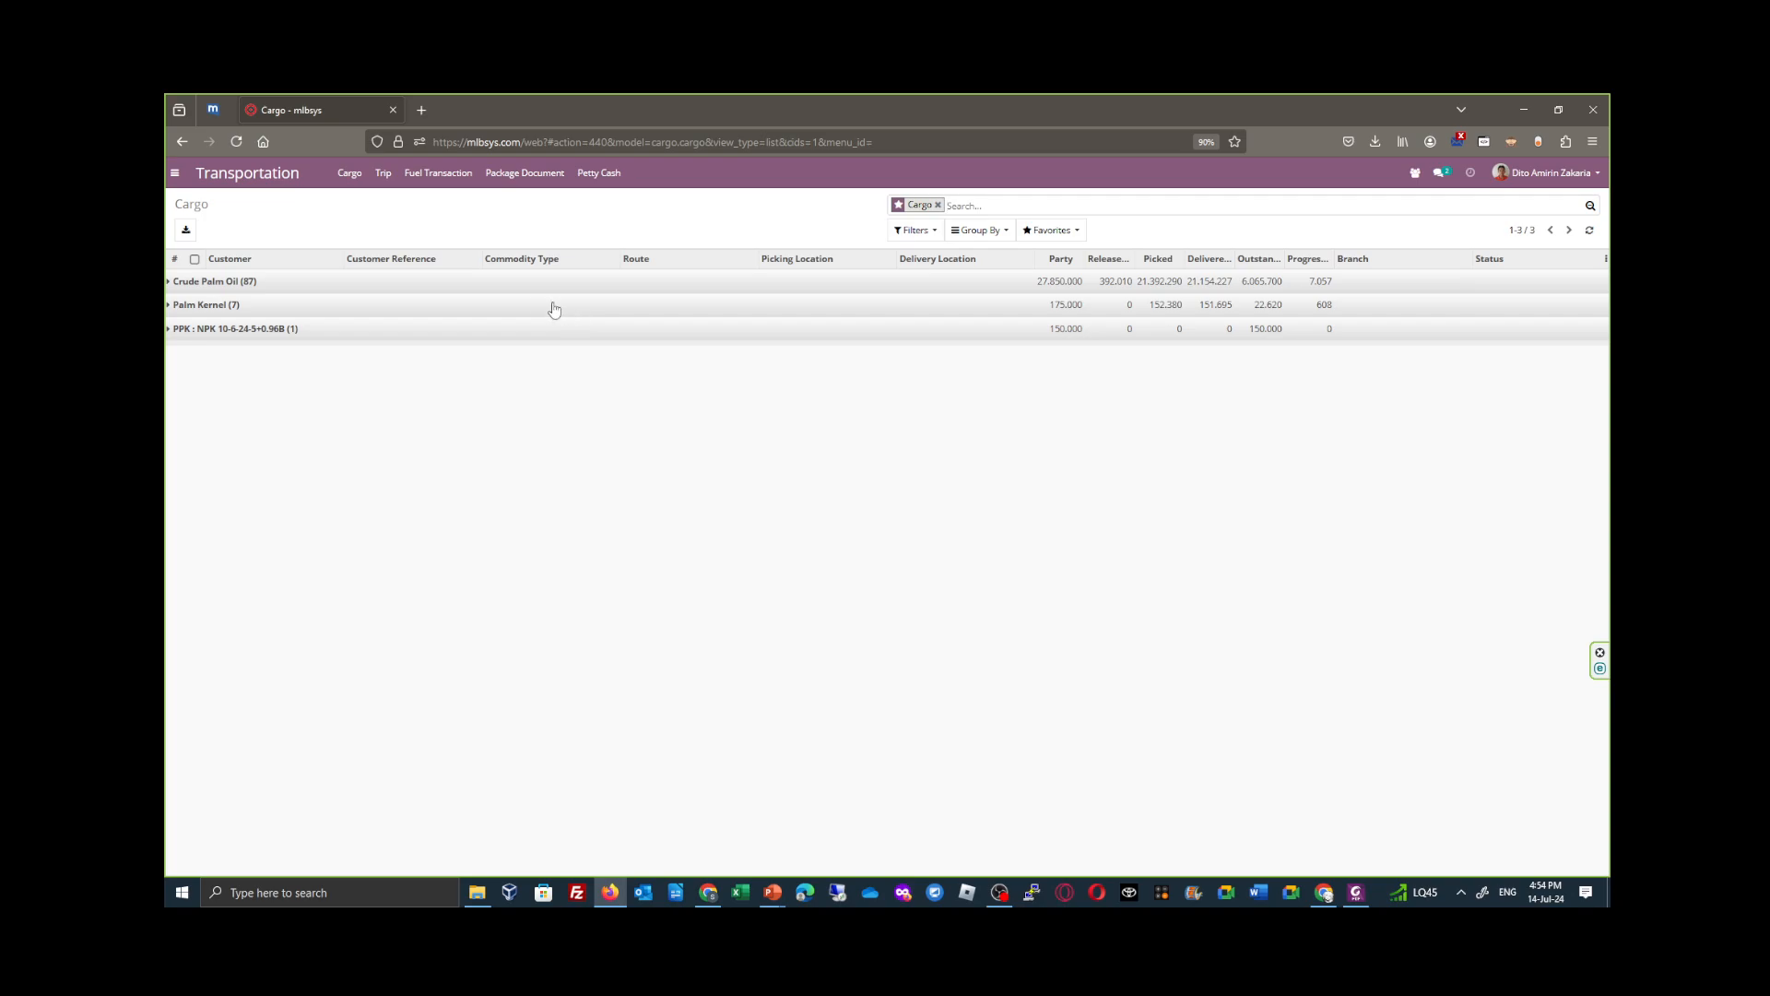
# - Create and save a petty cash request of Rp9.000.000 addressed to the finance employee, and submit it as a cash request
pyautogui.click(171, 172)
pyautogui.click(247, 408)
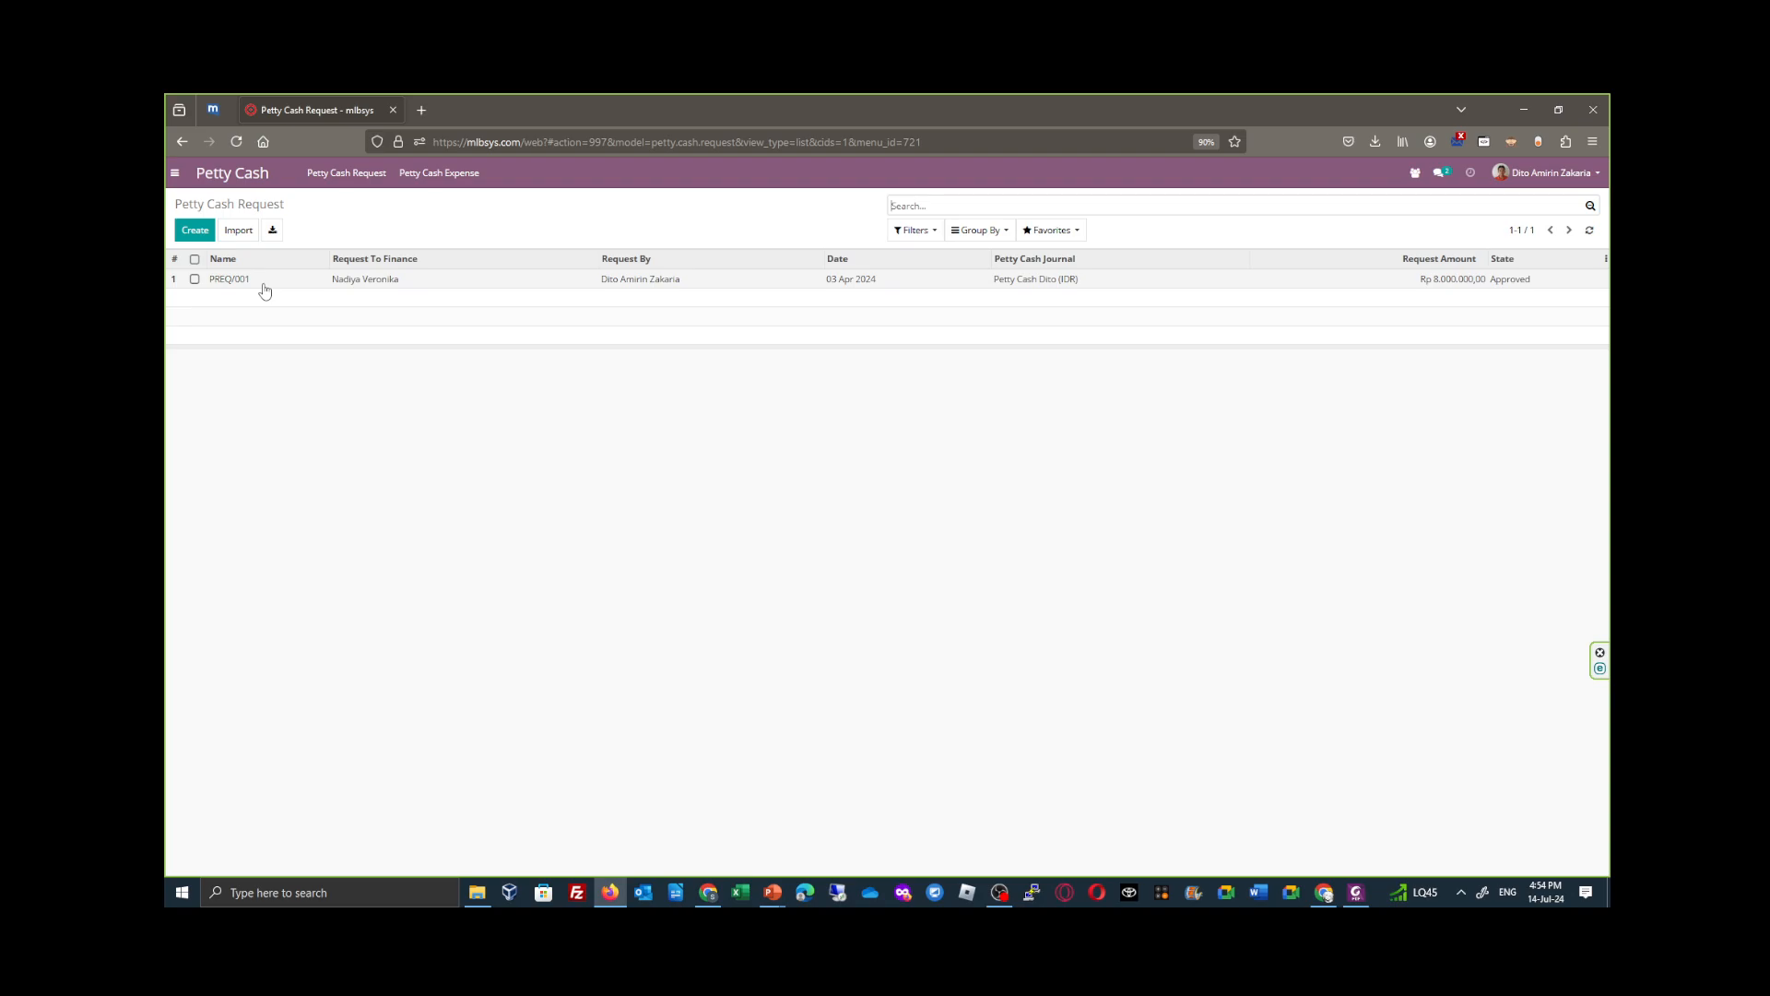
pyautogui.click(213, 235)
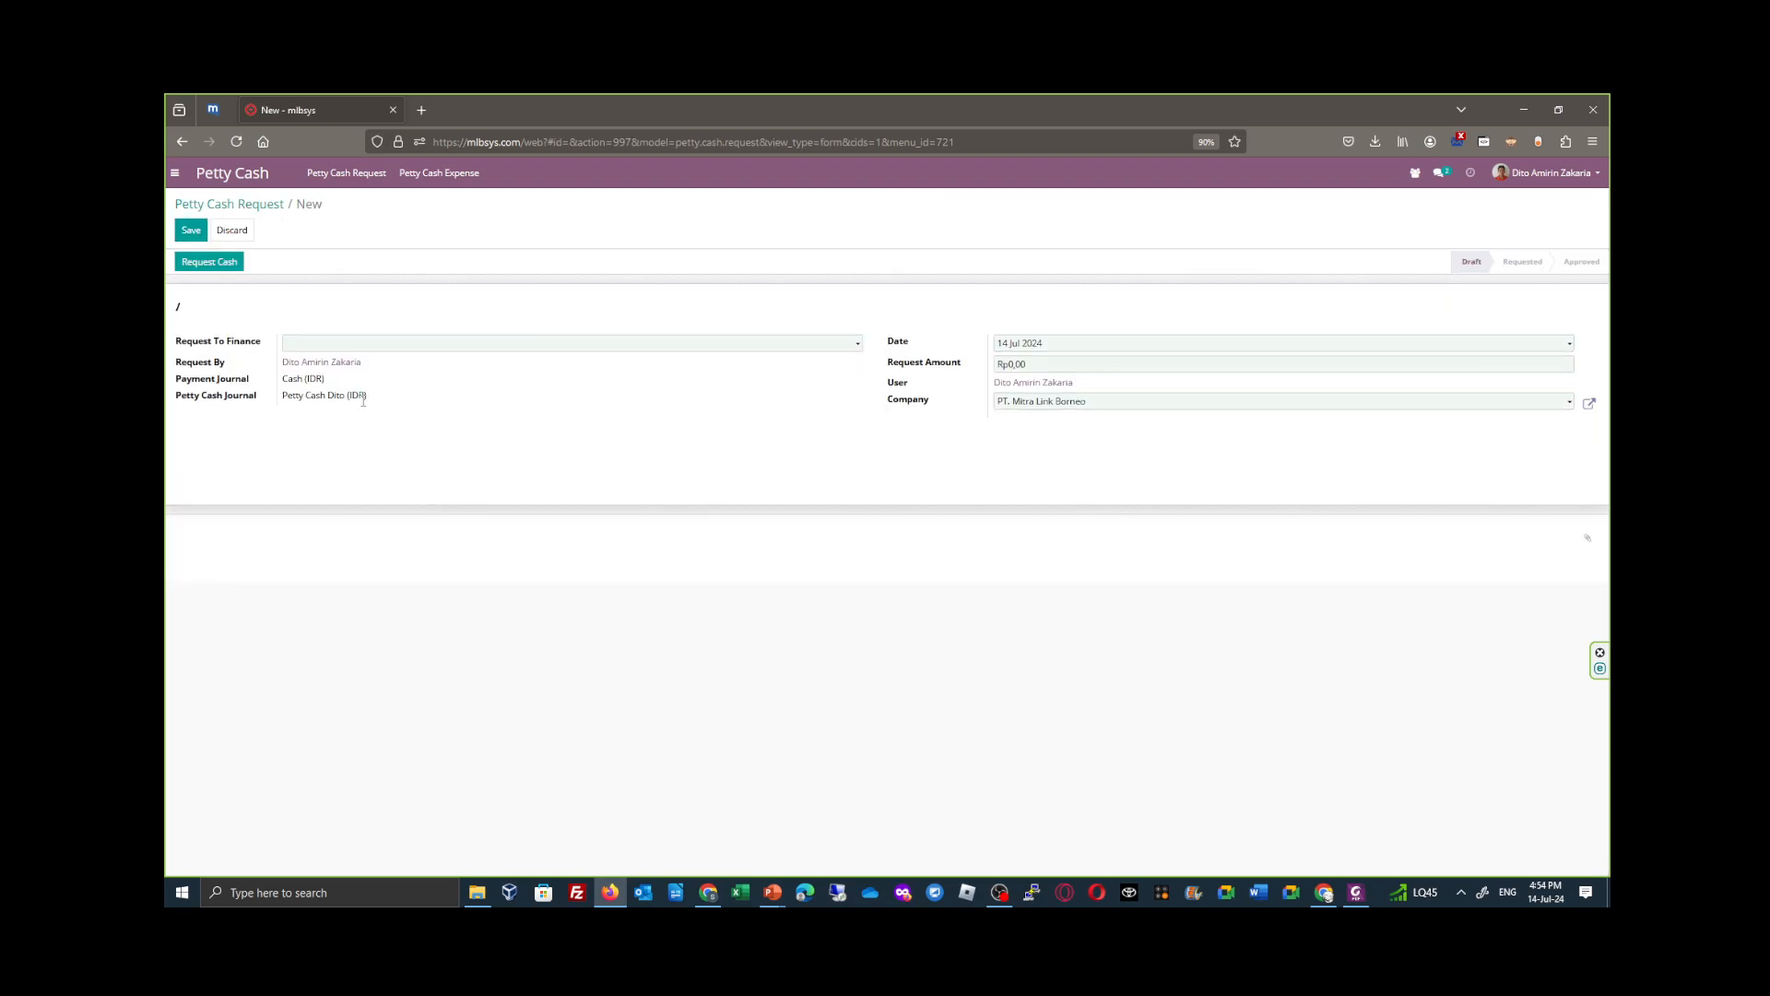
pyautogui.click(373, 343)
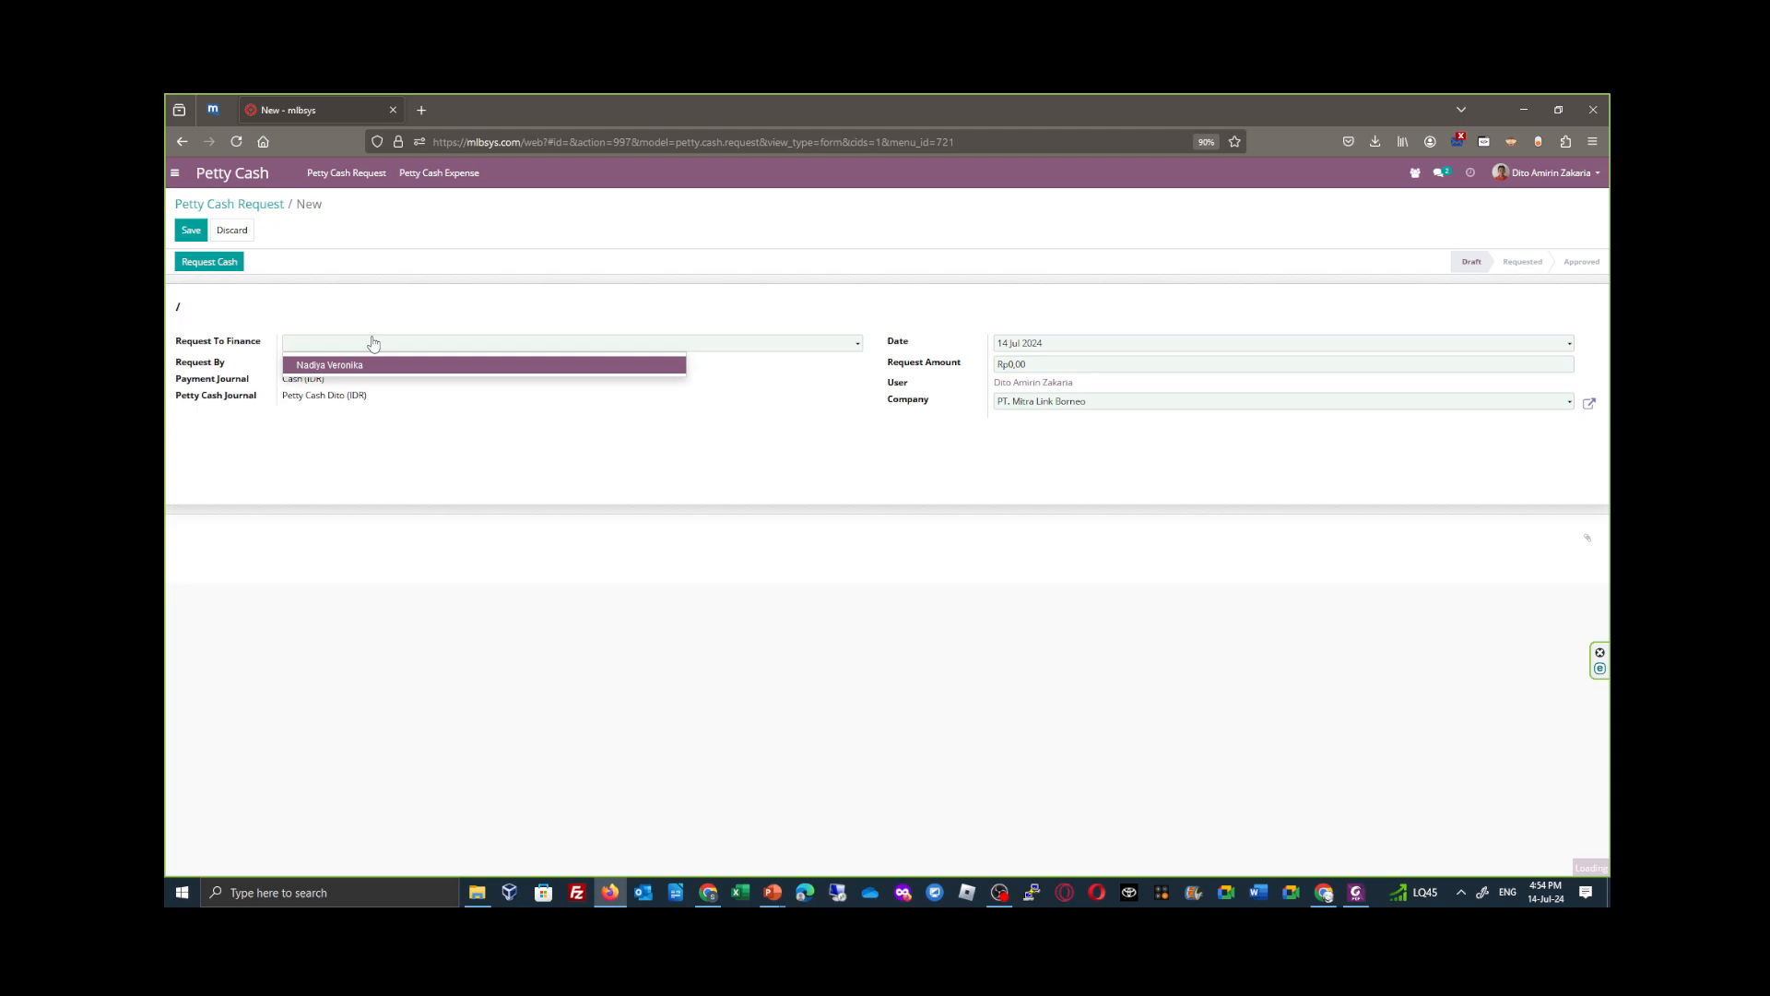
pyautogui.click(373, 363)
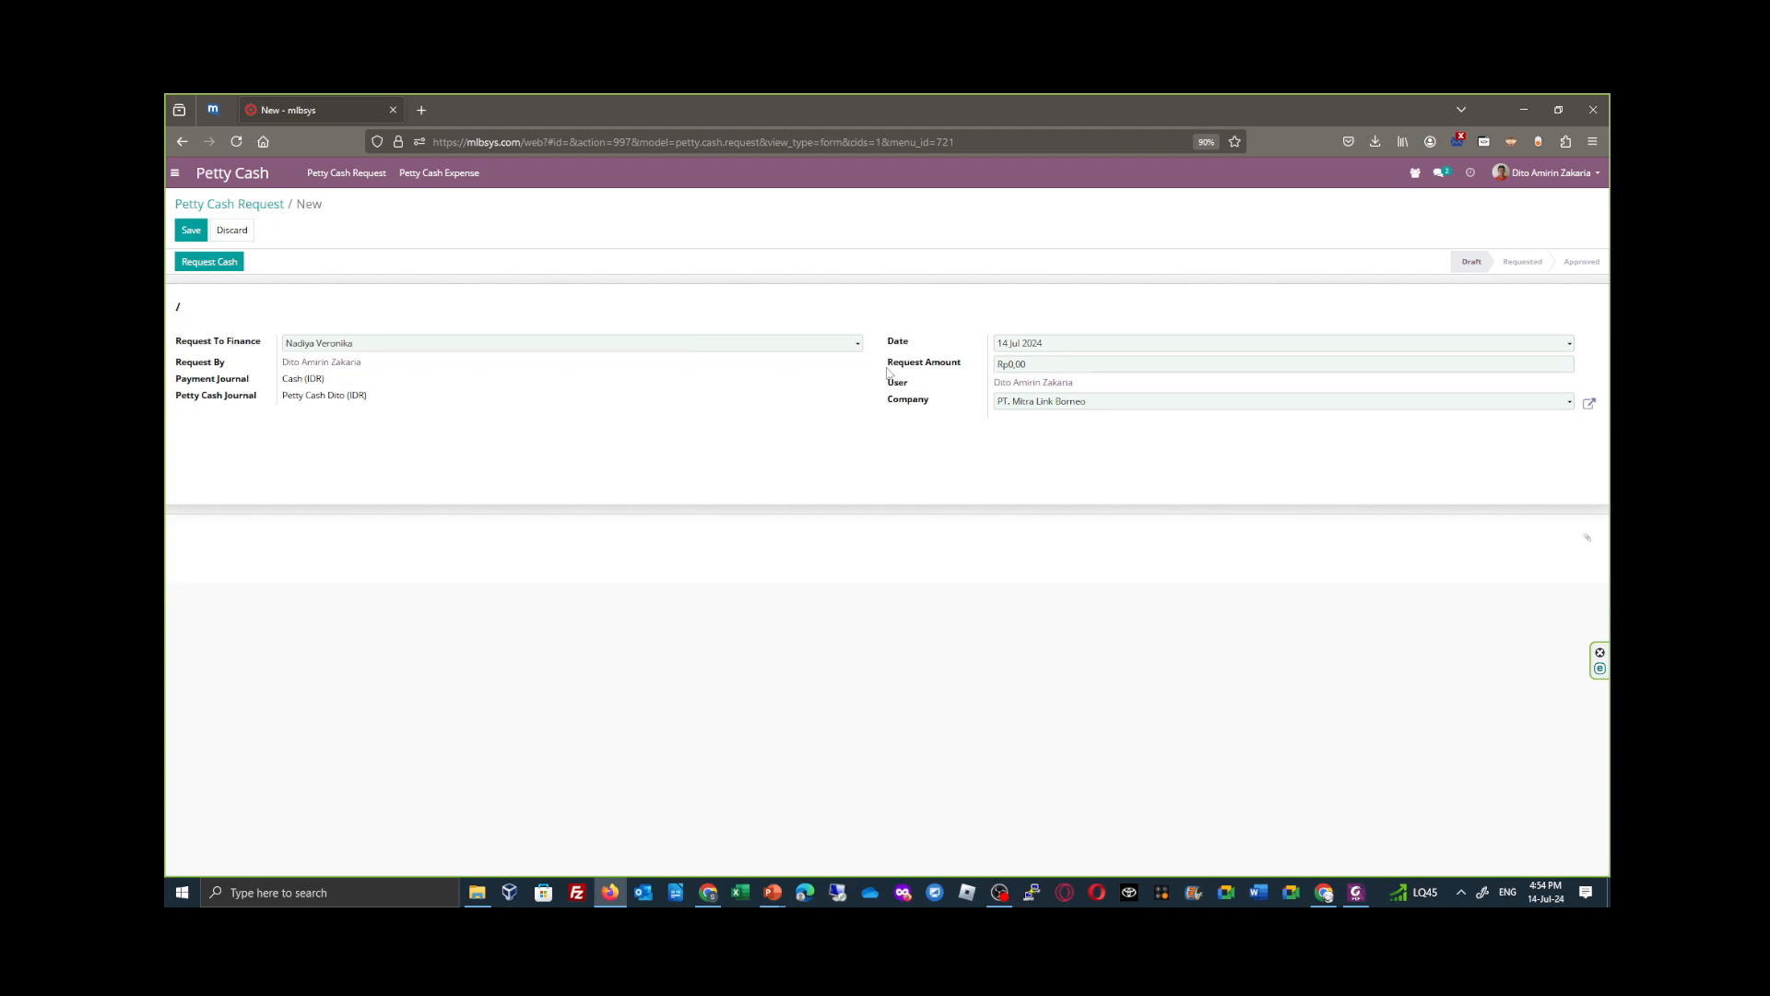
pyautogui.click(1070, 364)
pyautogui.write('9.000.000')
pyautogui.click(191, 230)
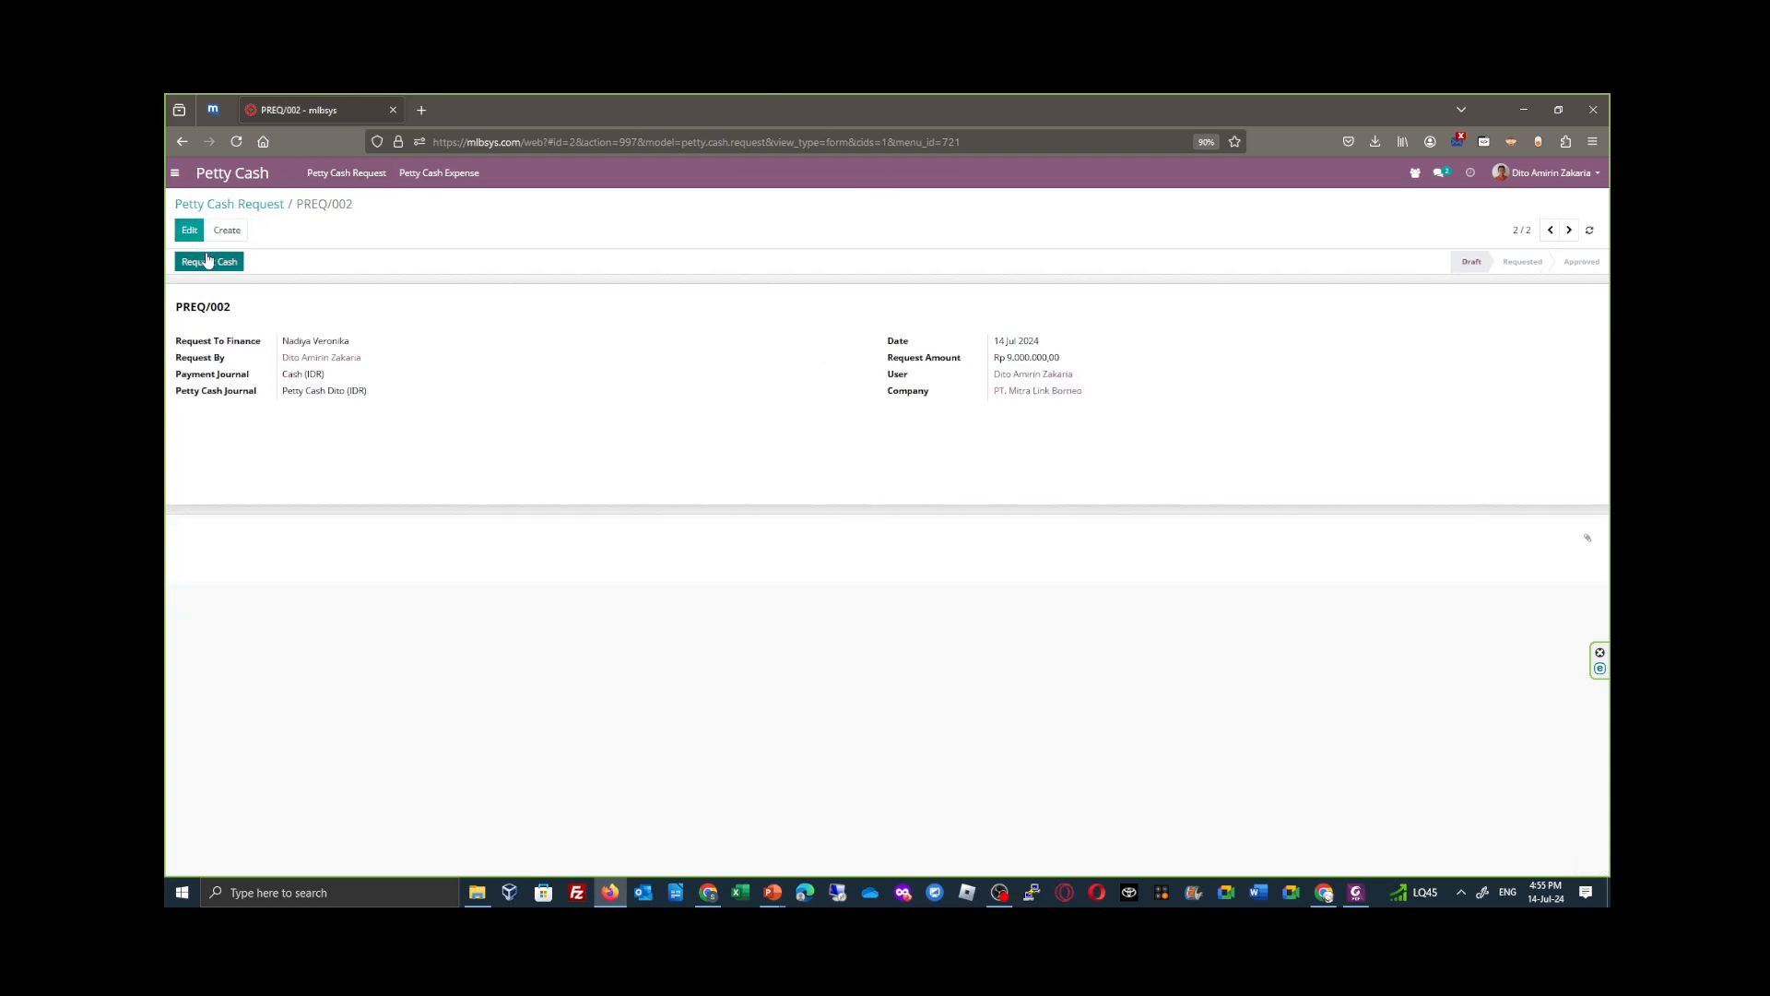
pyautogui.click(208, 261)
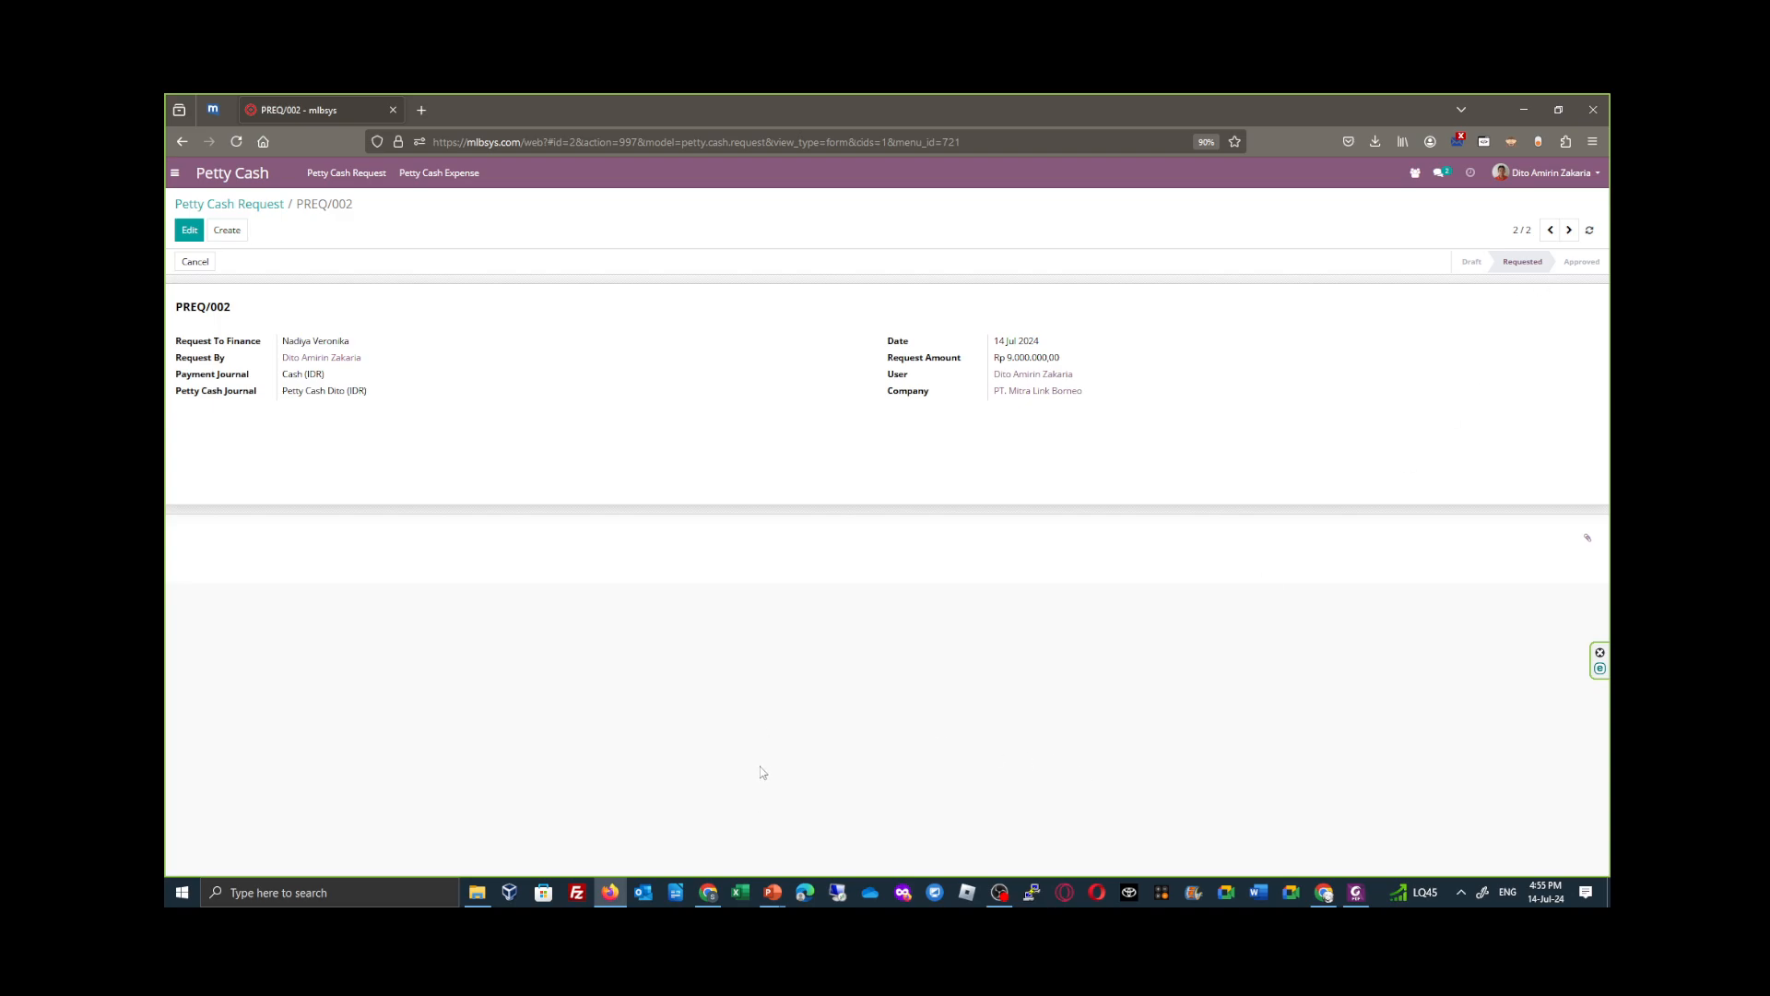
# - Copy the mlbsys.com base address from Firefox and open it in Microsoft Edge
pyautogui.moveTo(712, 899)
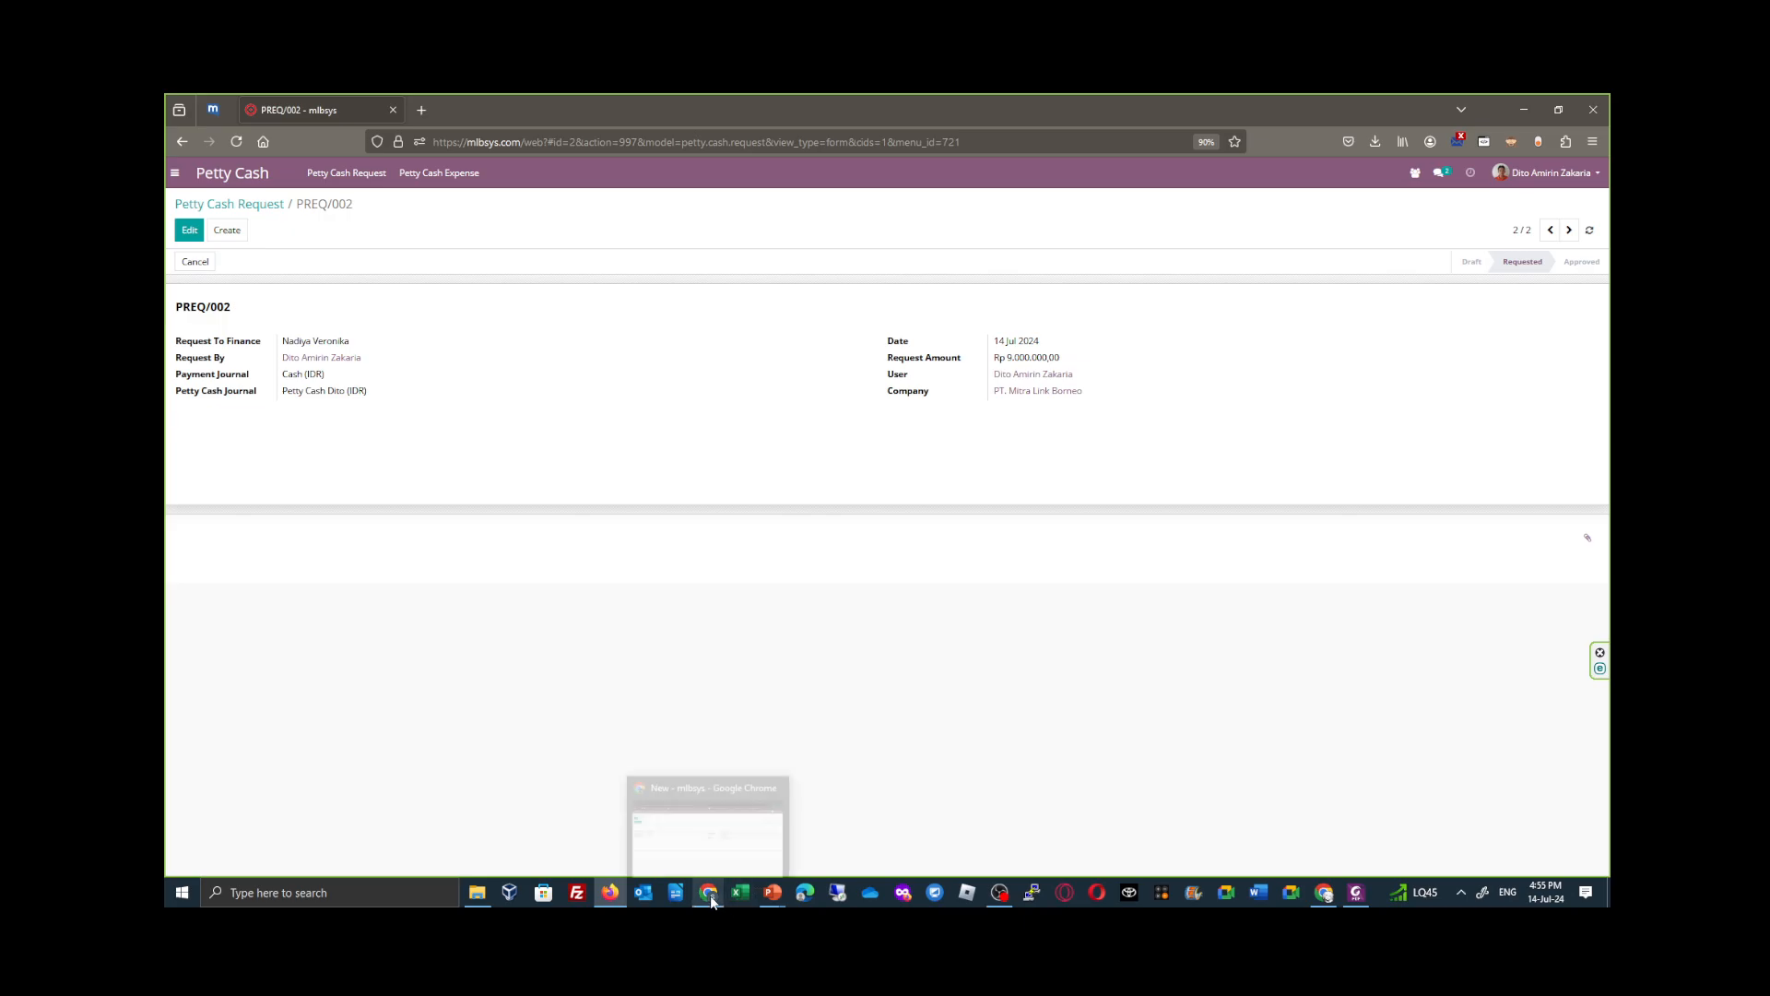
pyautogui.click(805, 894)
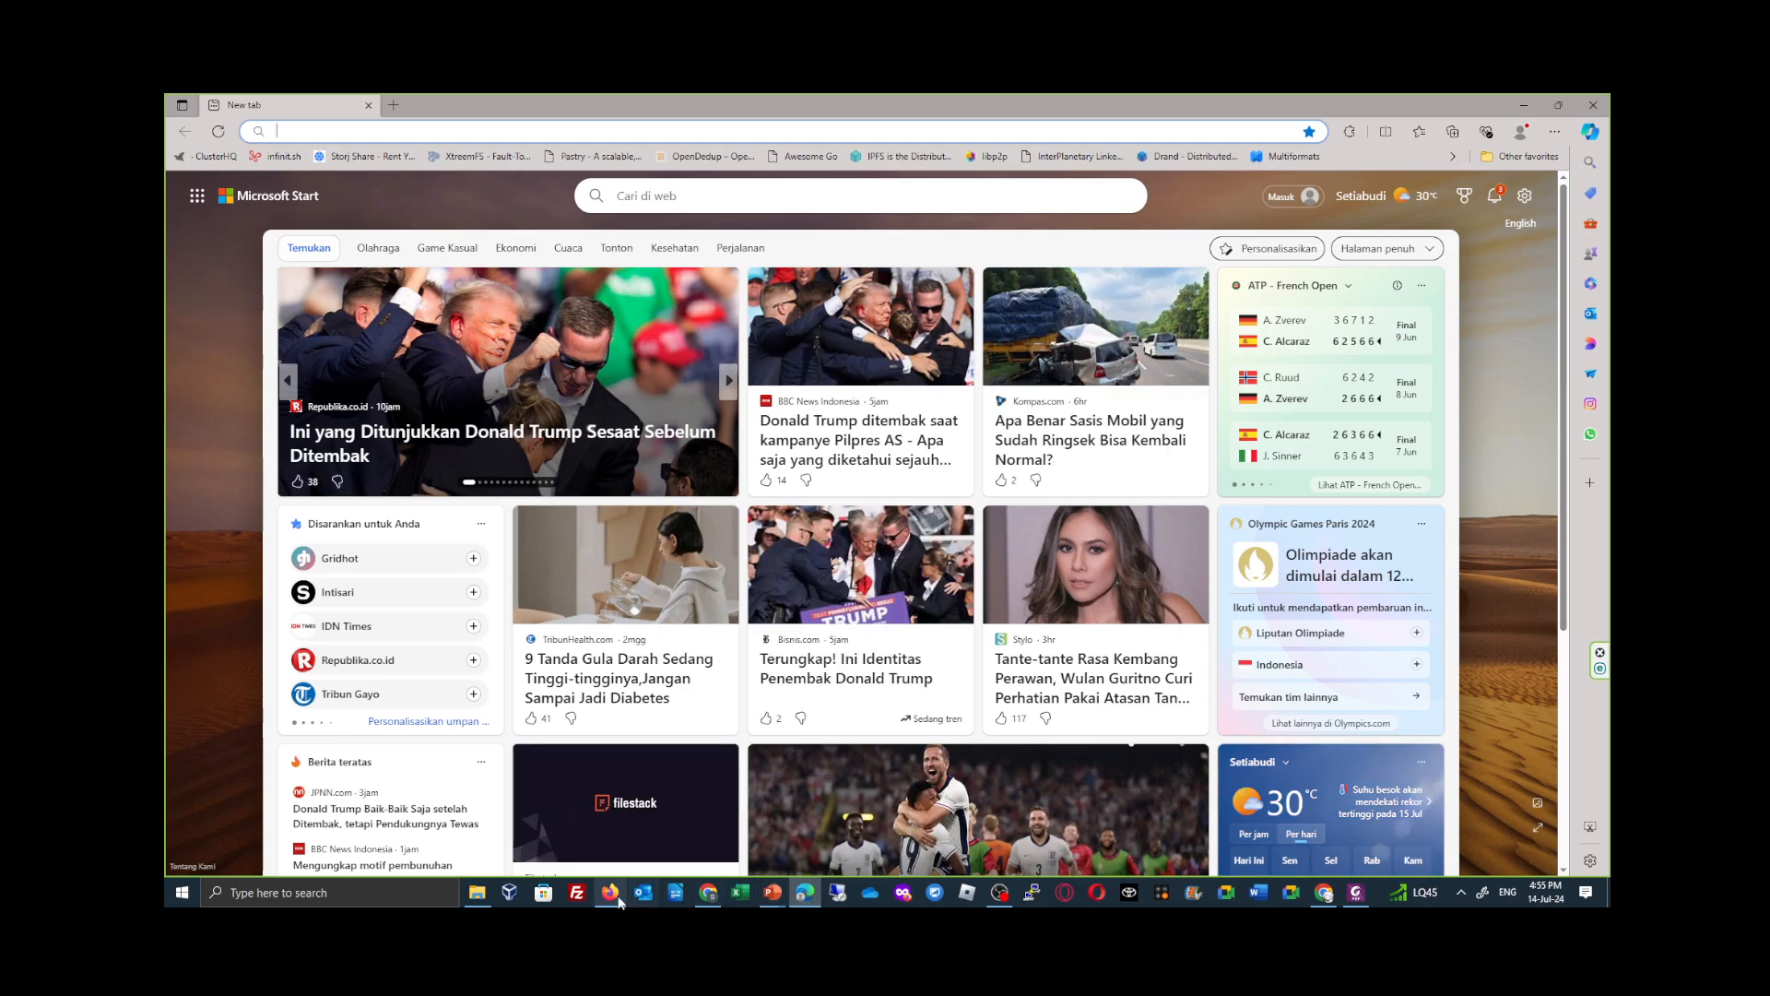
pyautogui.click(611, 899)
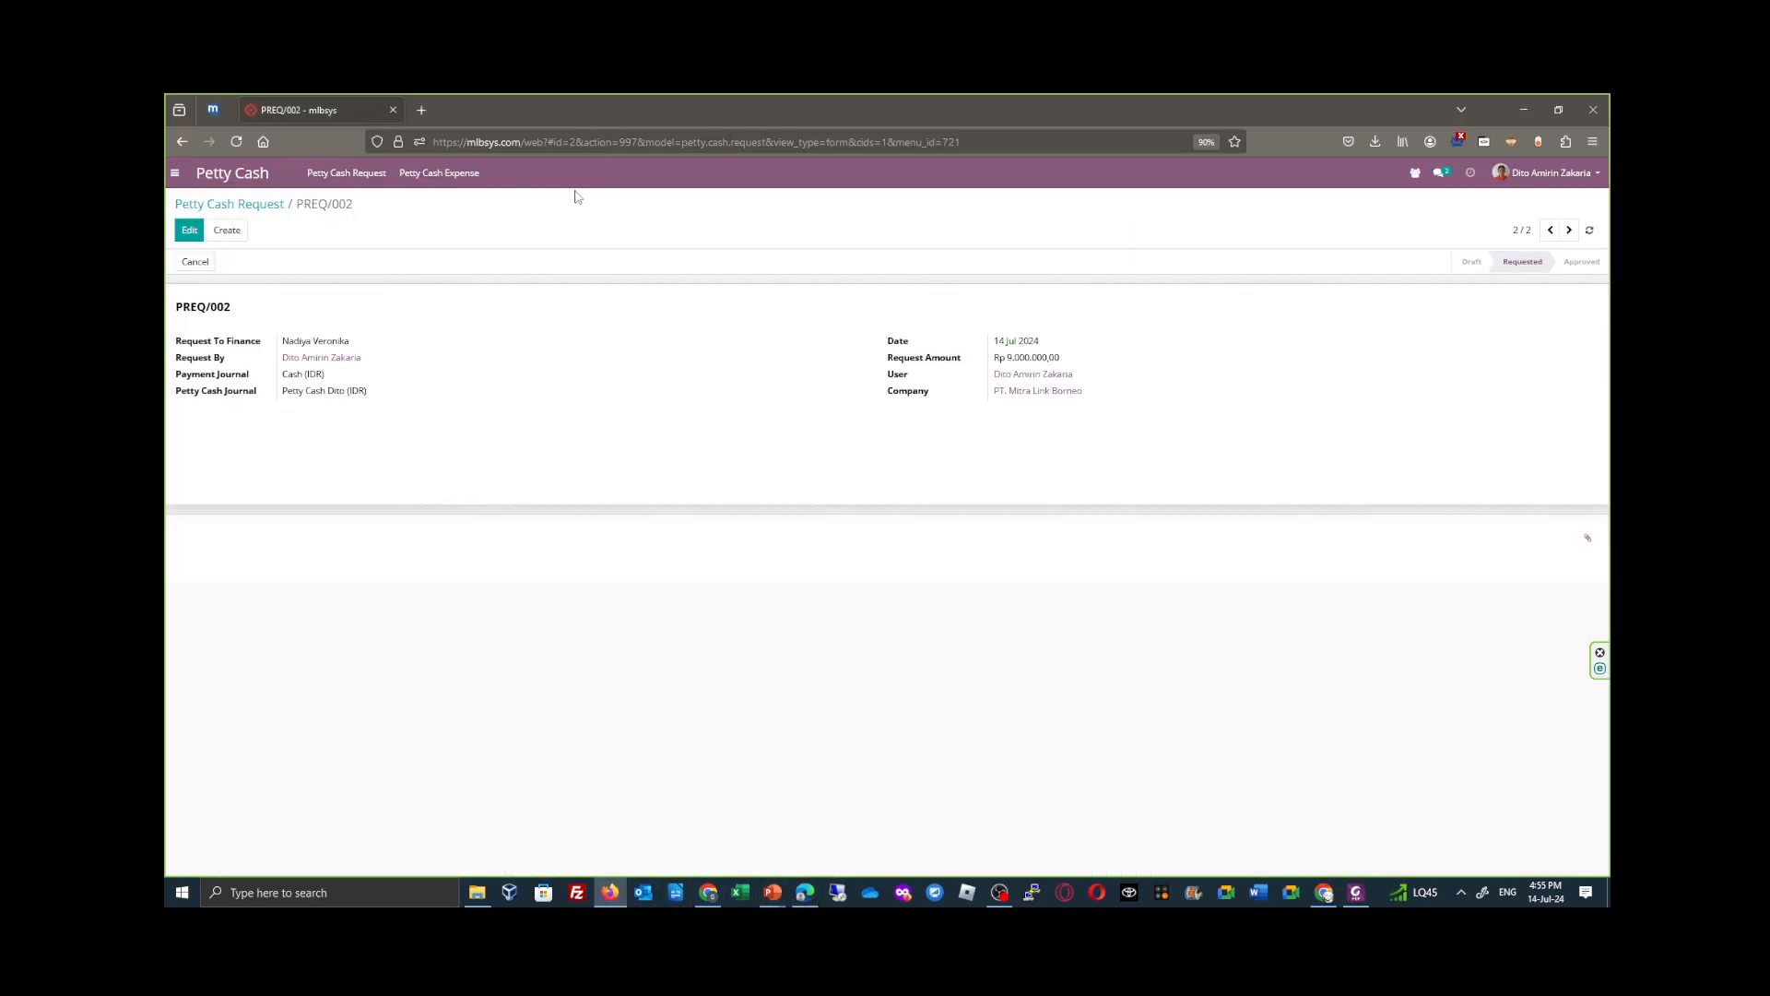
pyautogui.click(526, 141)
pyautogui.click(527, 140)
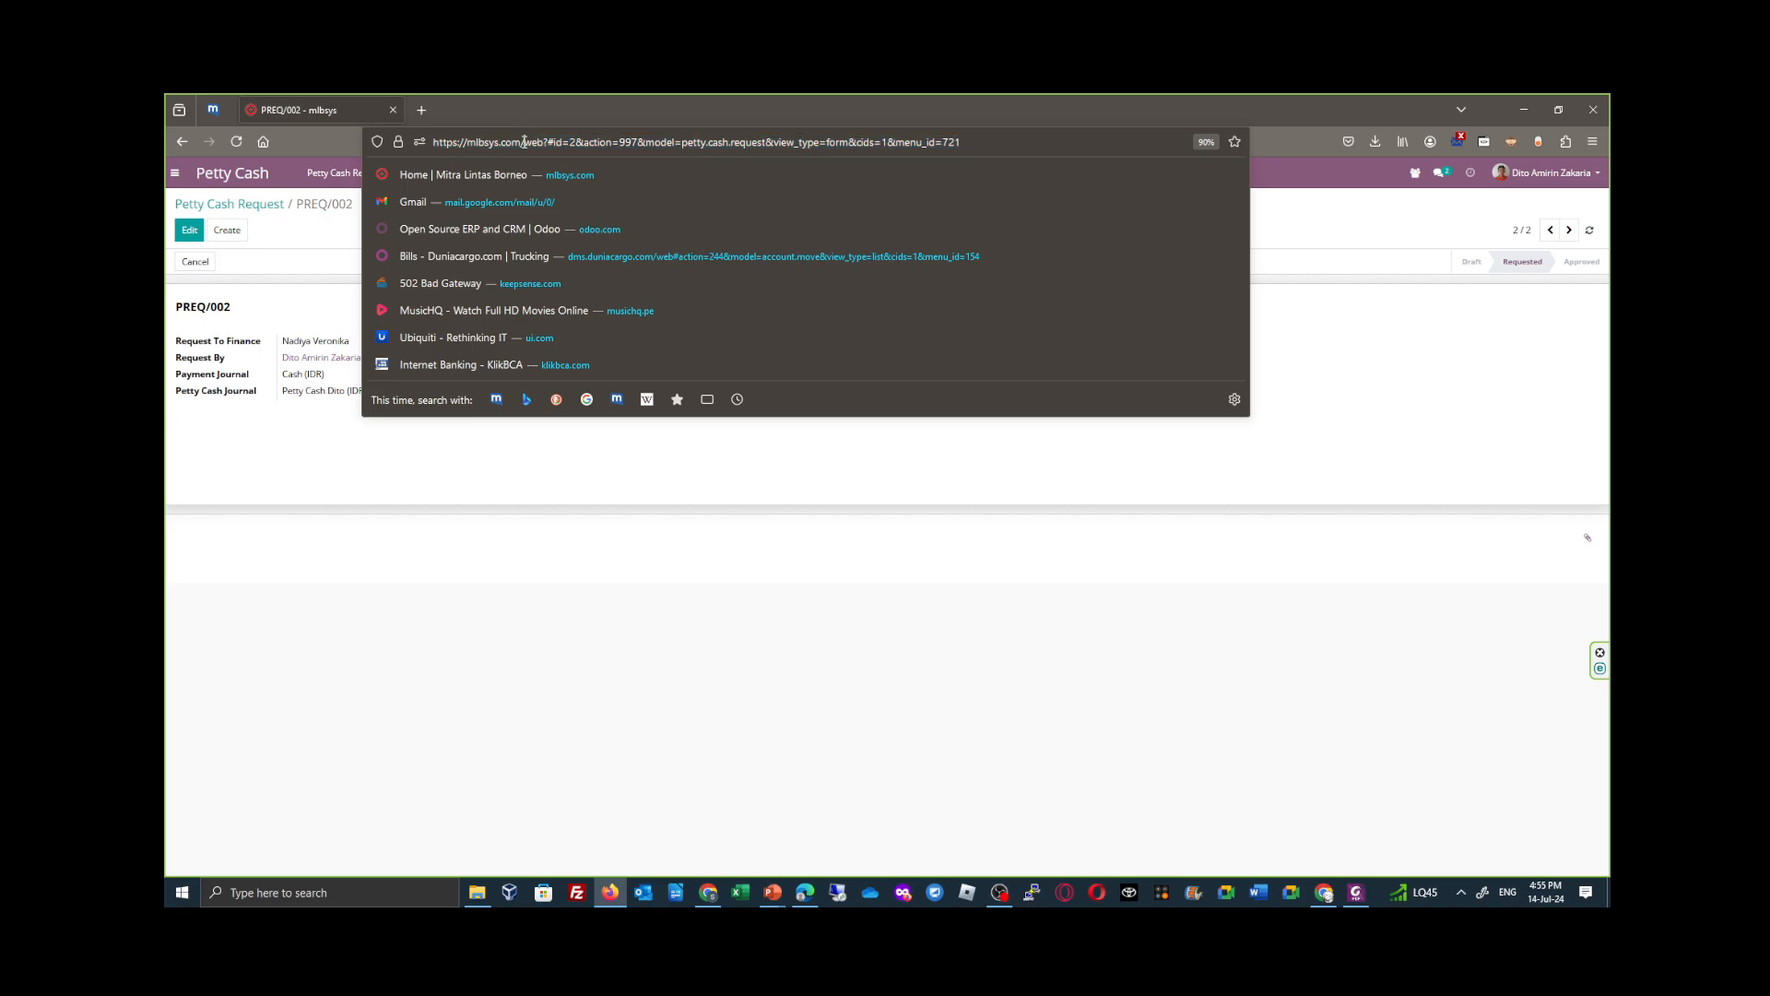
pyautogui.moveTo(525, 141); pyautogui.dragTo(265, 144)
pyautogui.hotkey('ctrl', 'c')
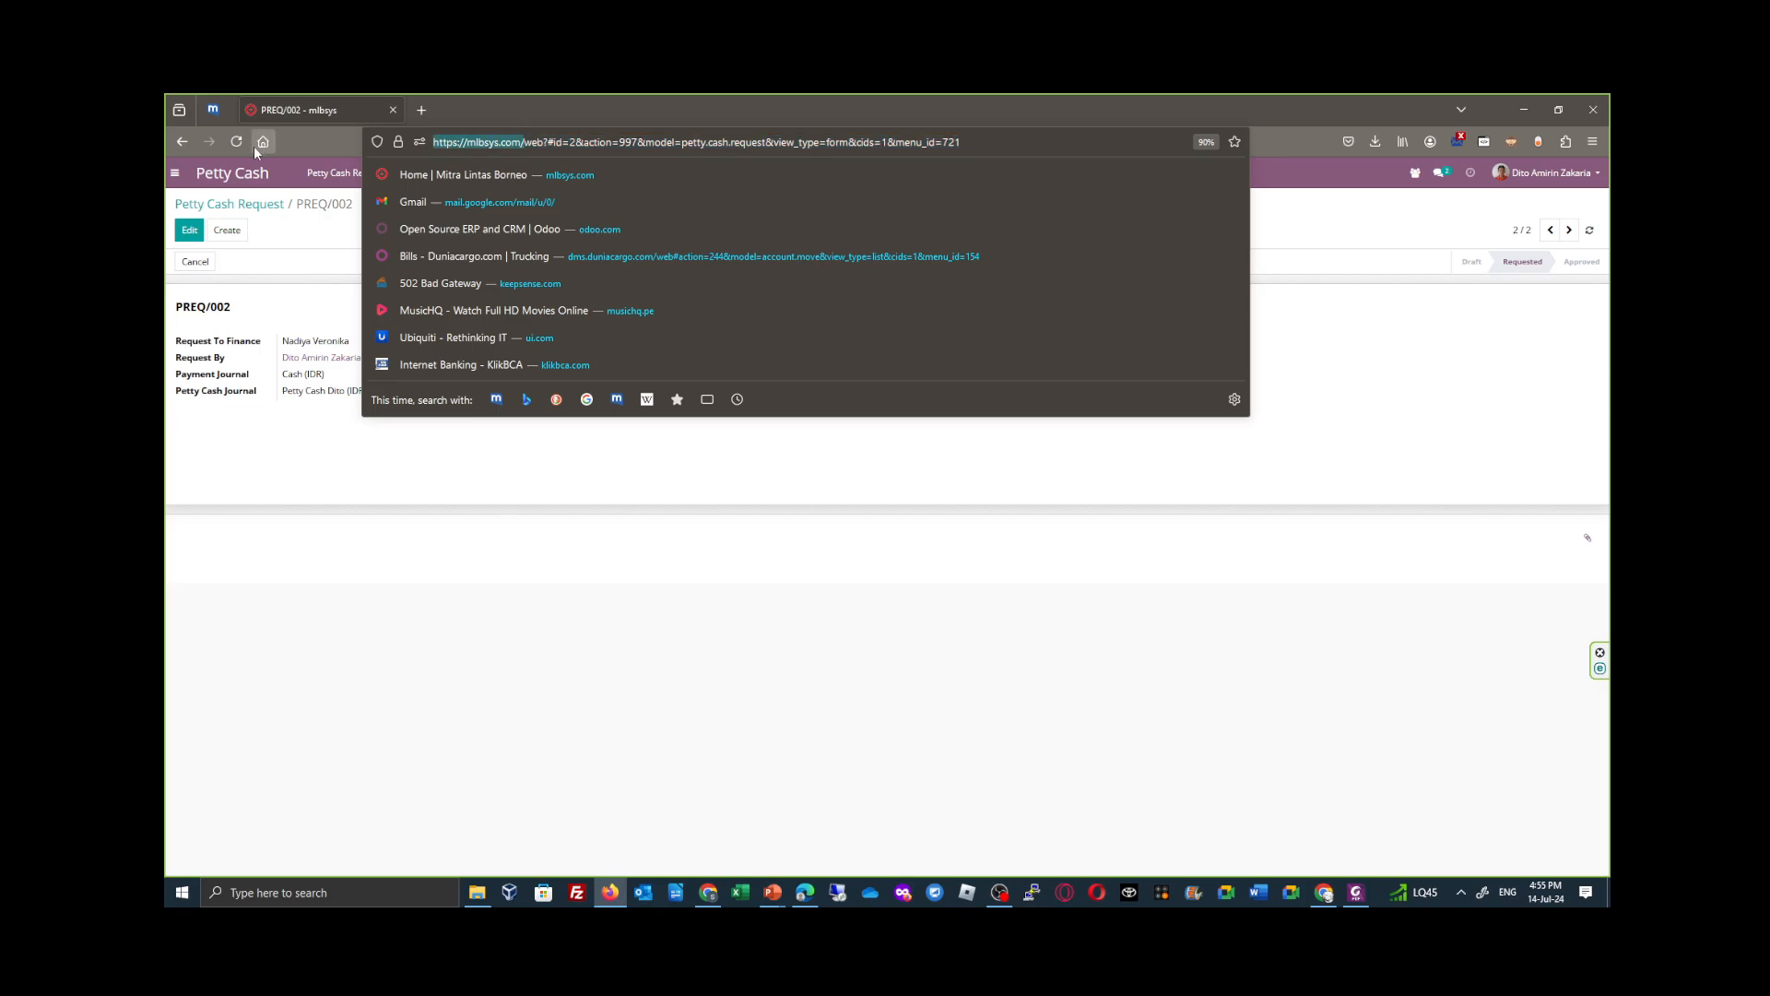
pyautogui.click(806, 893)
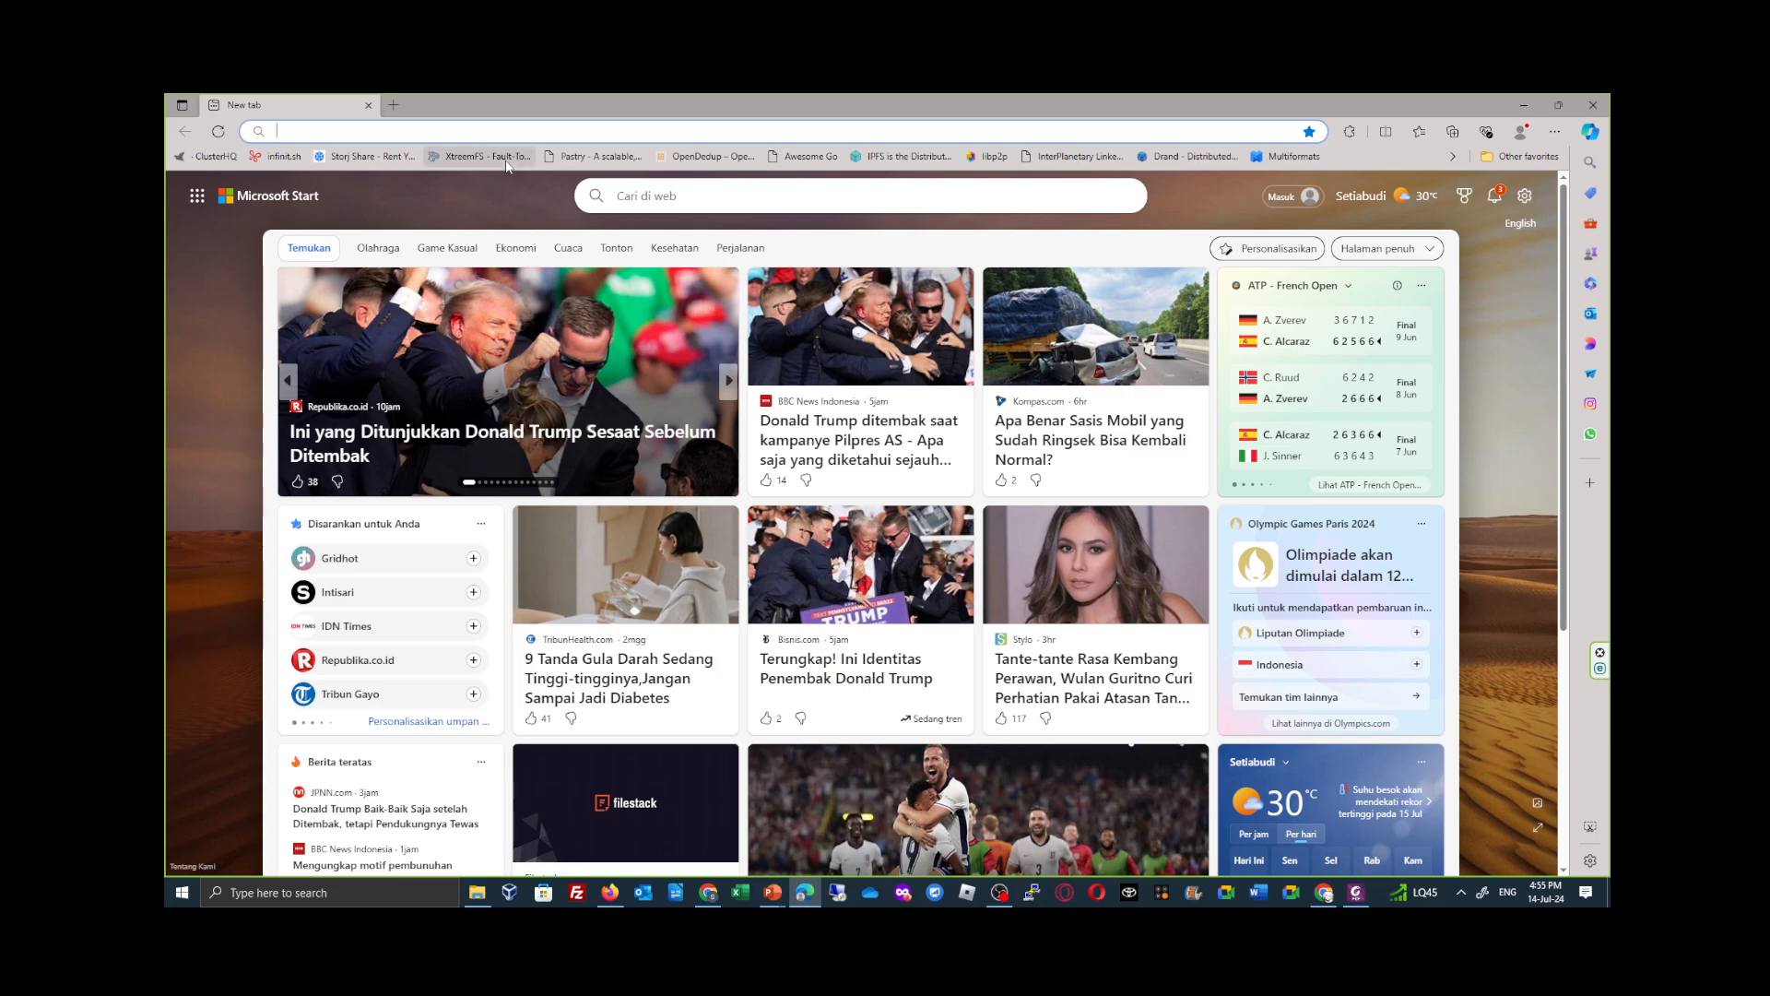
pyautogui.hotkey('ctrl', 'v')
pyautogui.press('Return')
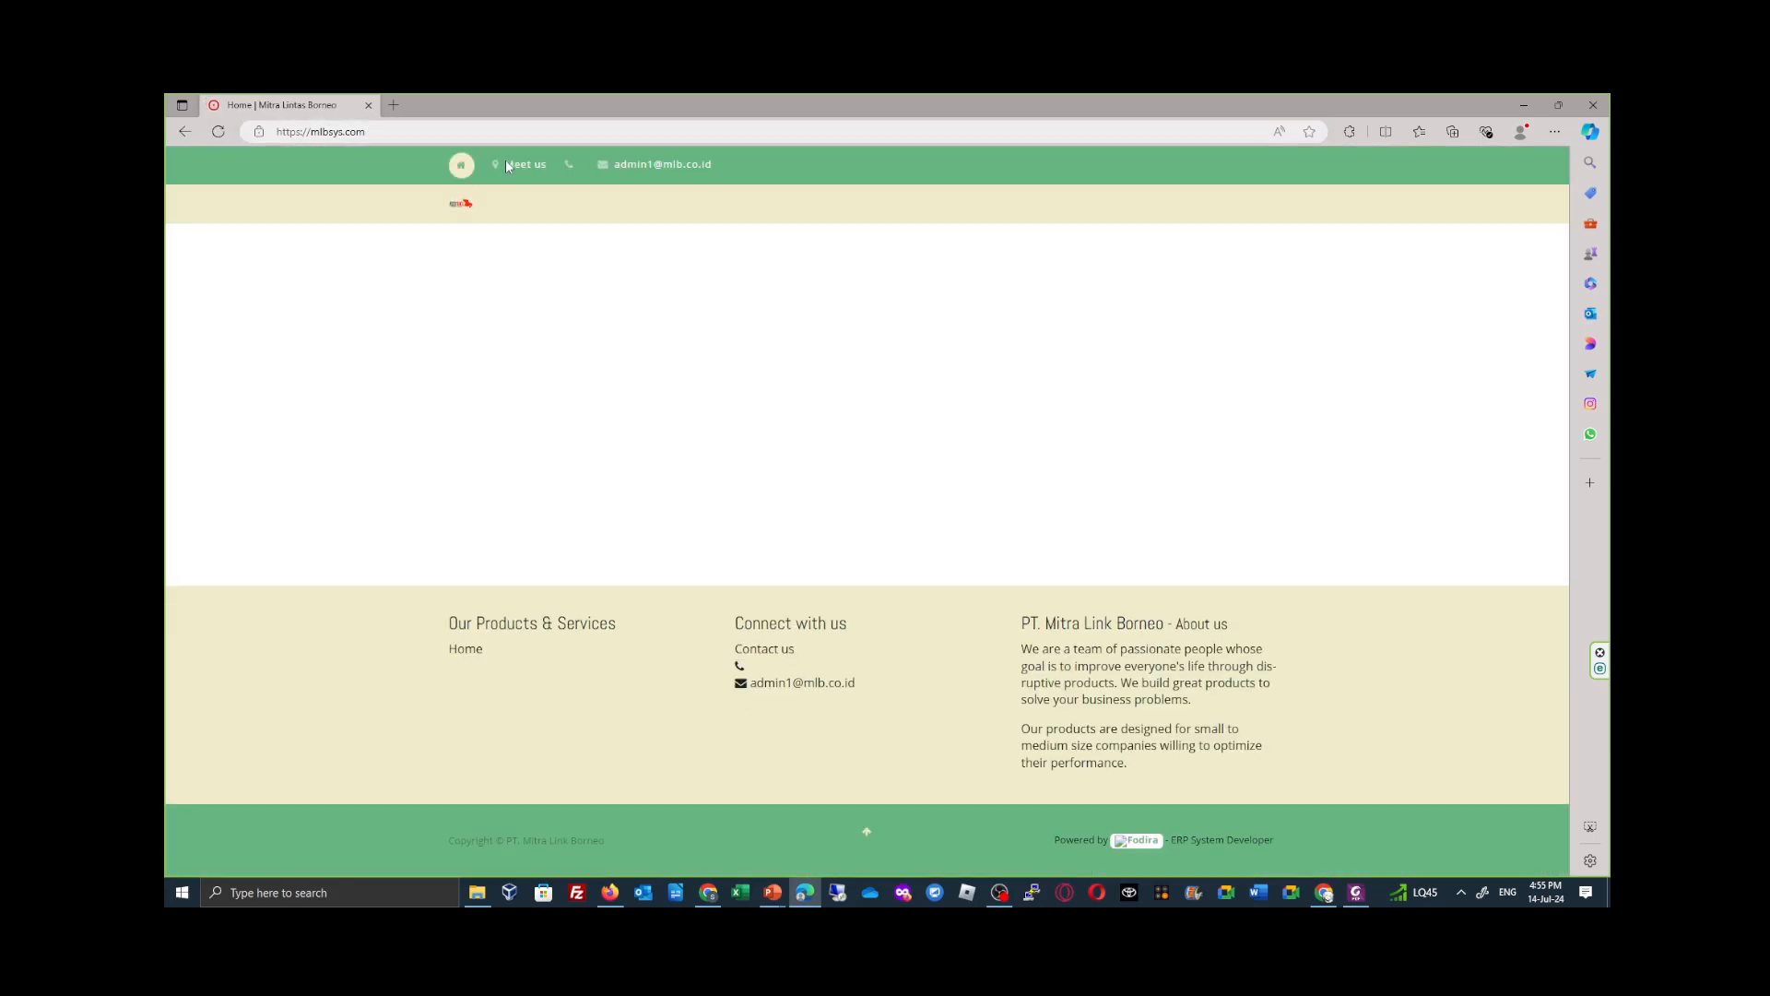
# - Sign in to the site as the administrator, entering the login name and account password
pyautogui.click(1246, 208)
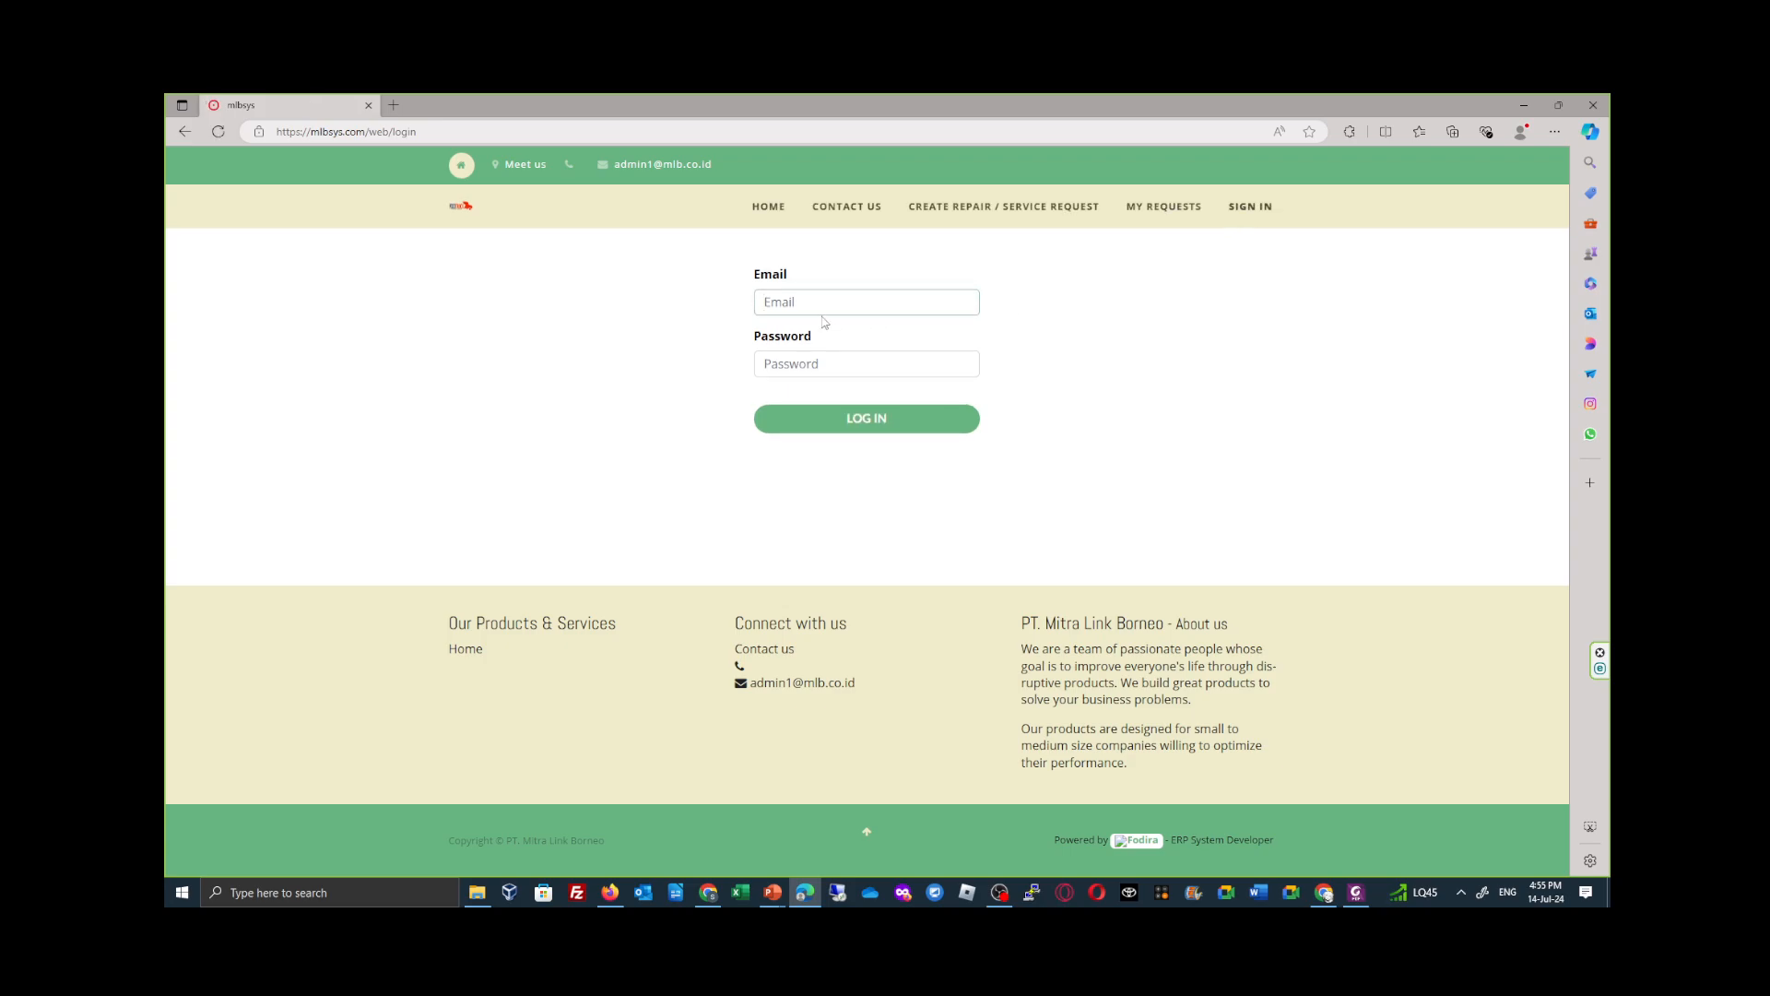
pyautogui.write('admin')
pyautogui.press('Tab')
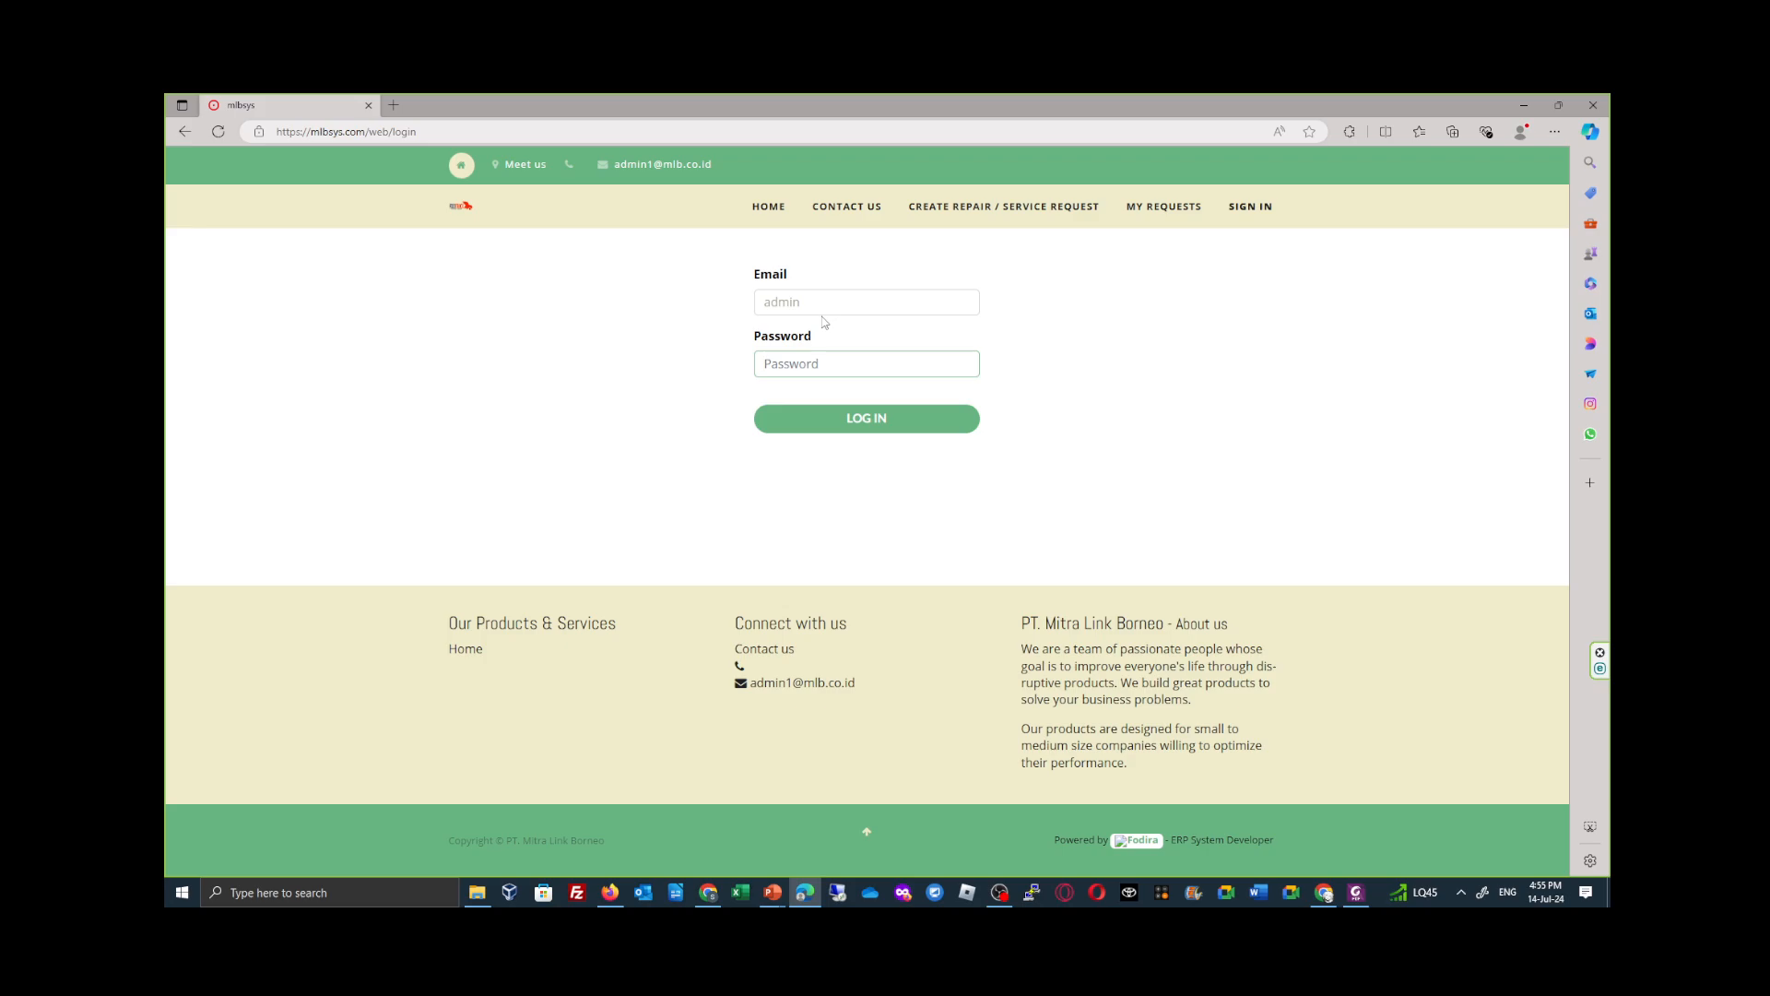
pyautogui.write('a')
pyautogui.press('Return')
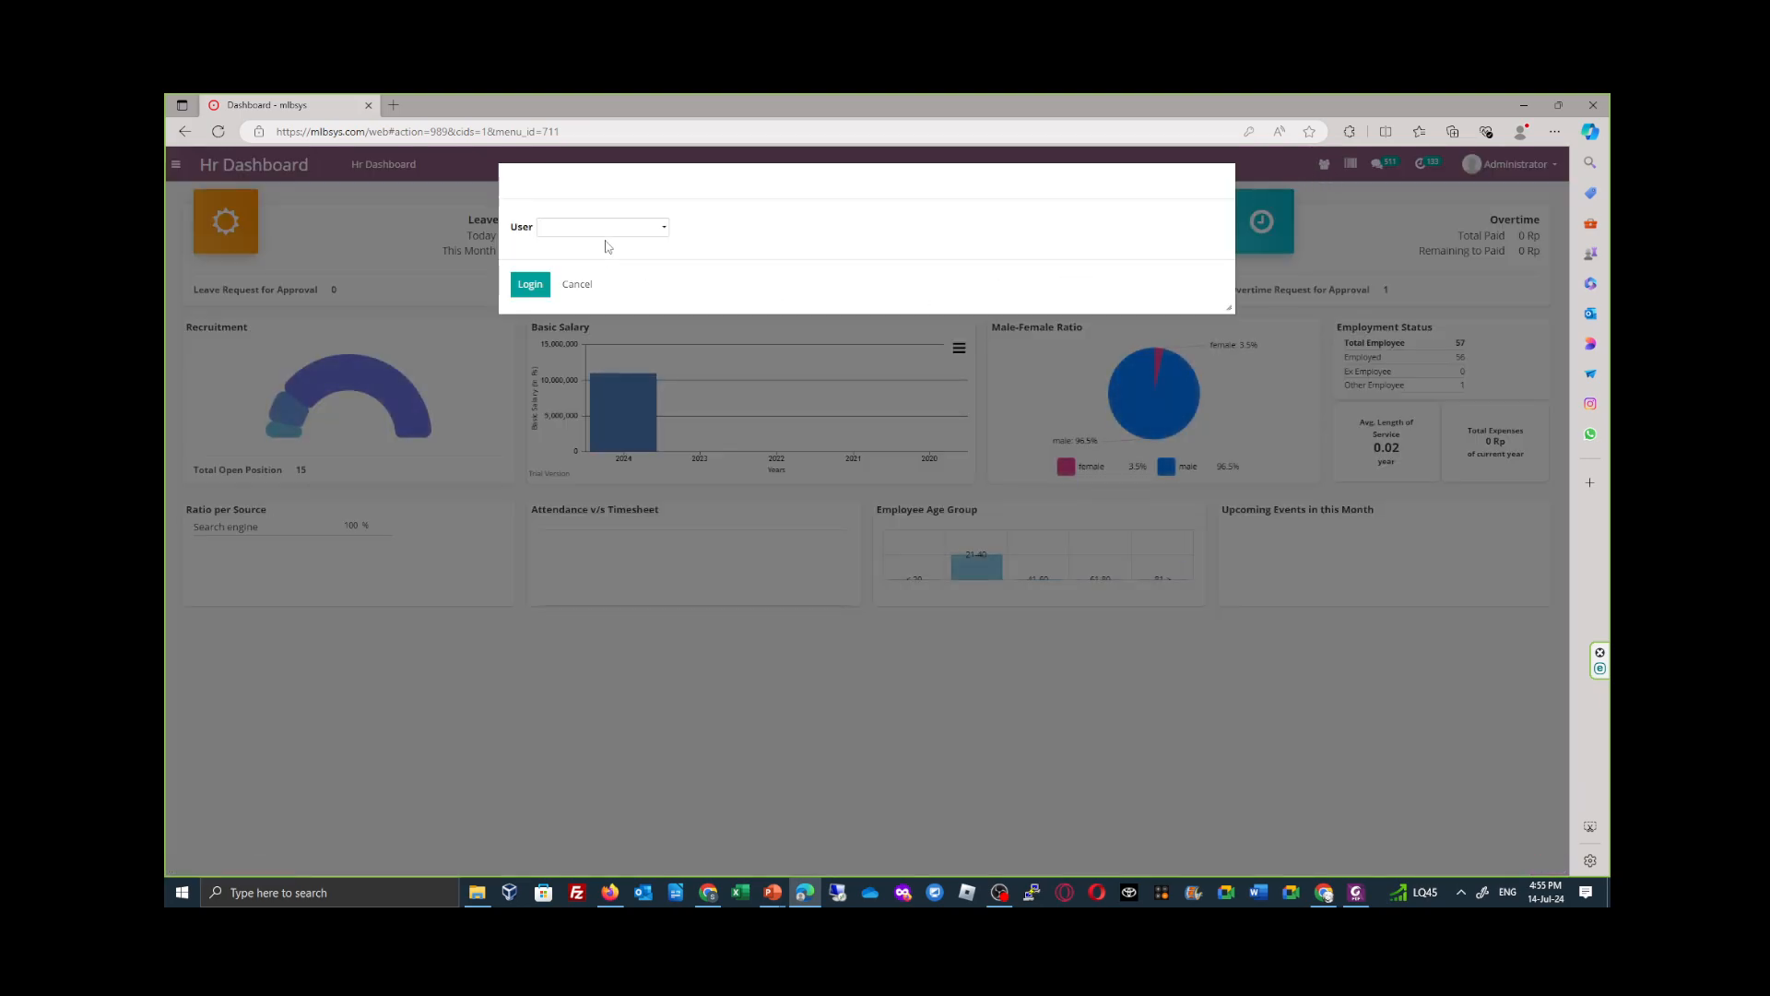
# - Switch the administrator session to the finance employee's user account
pyautogui.click(613, 229)
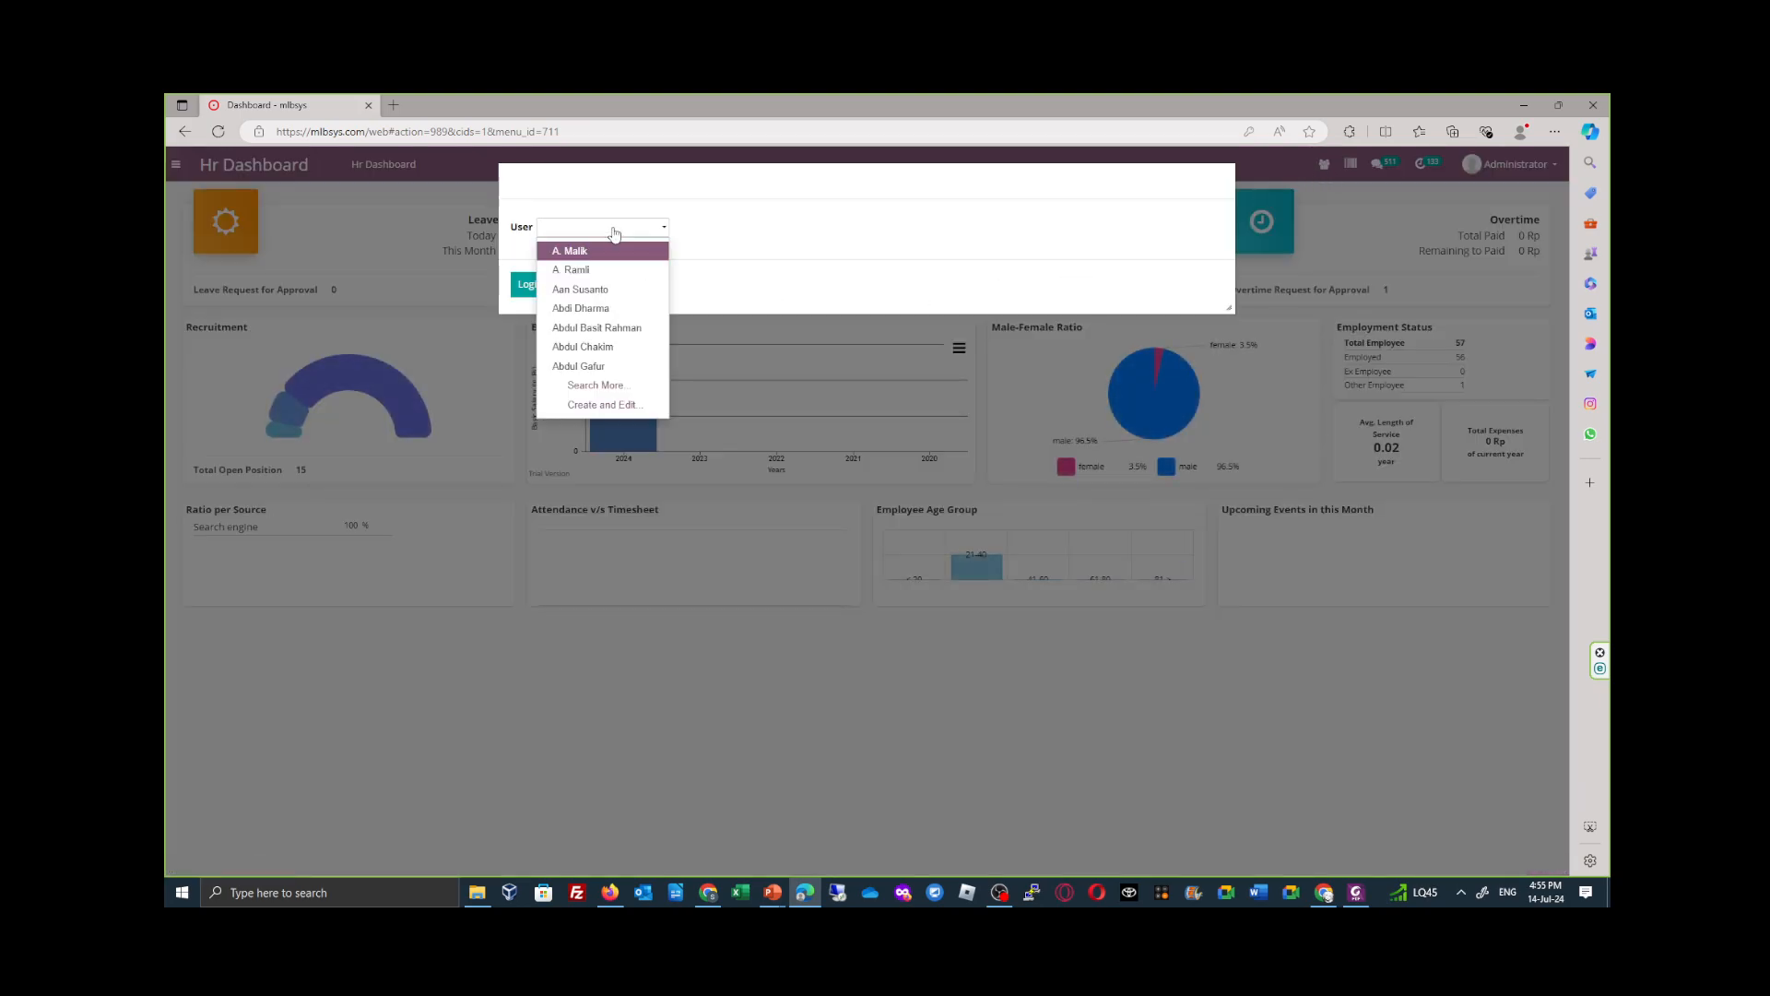
pyautogui.write('nadiya')
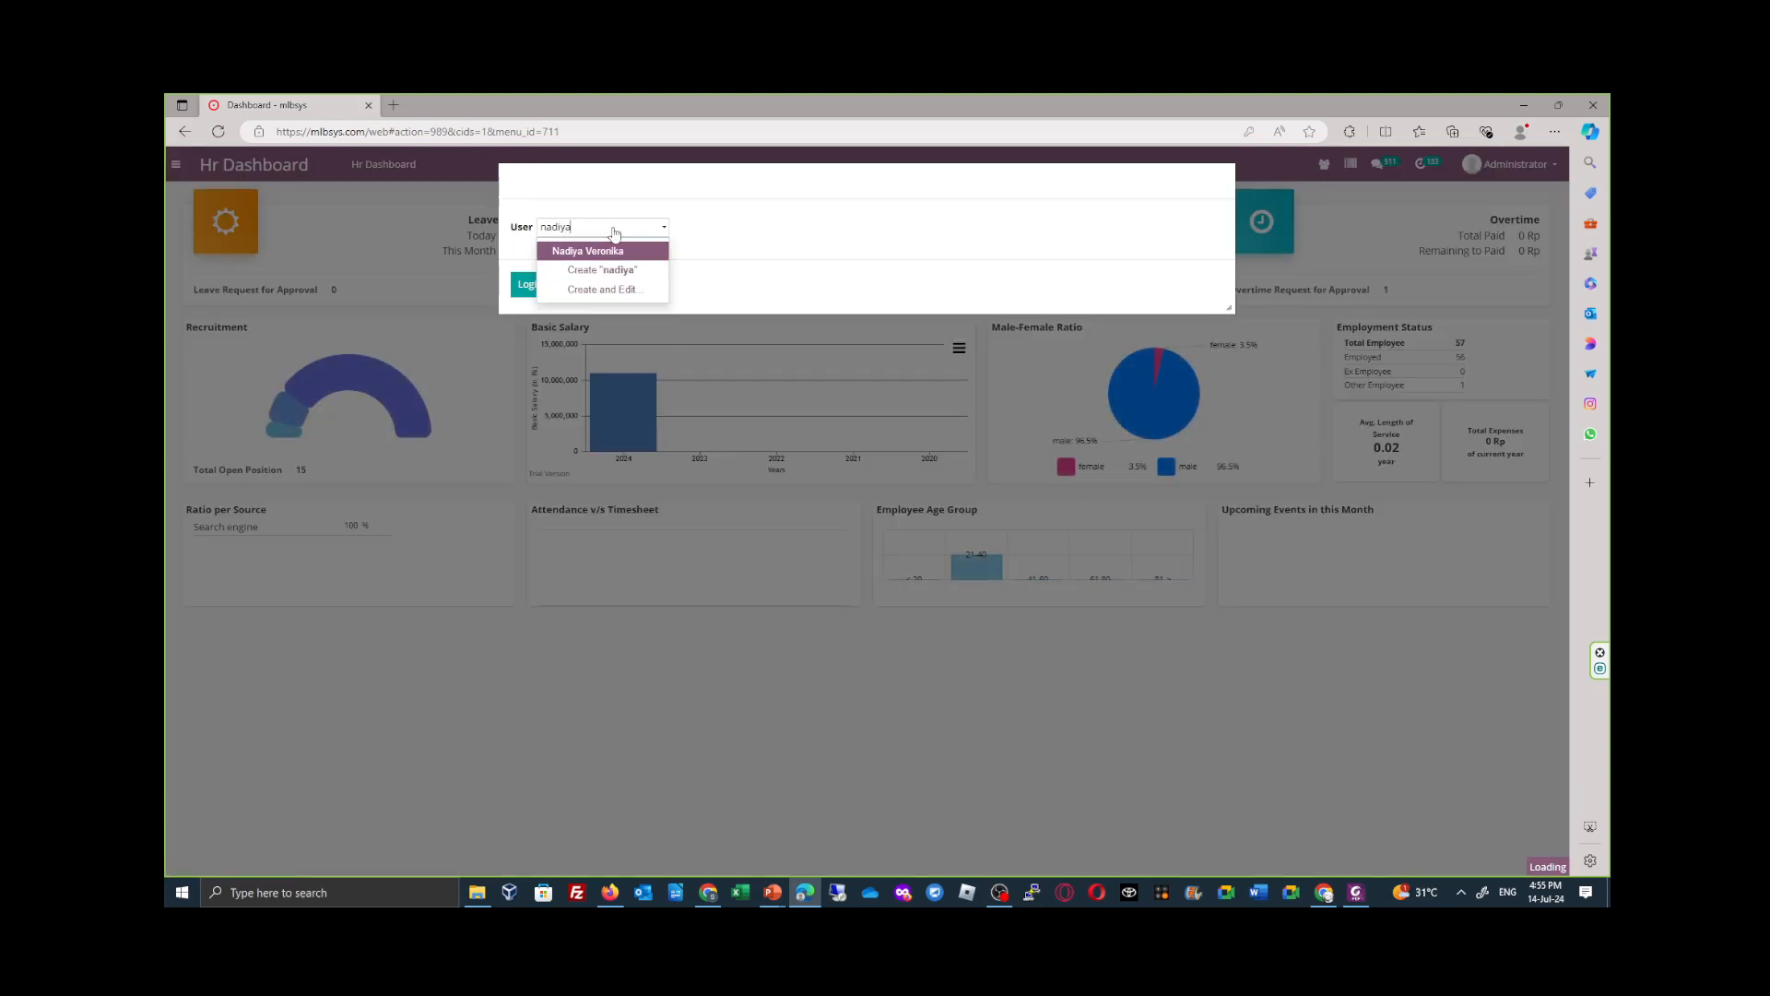
pyautogui.click(615, 251)
pyautogui.click(537, 290)
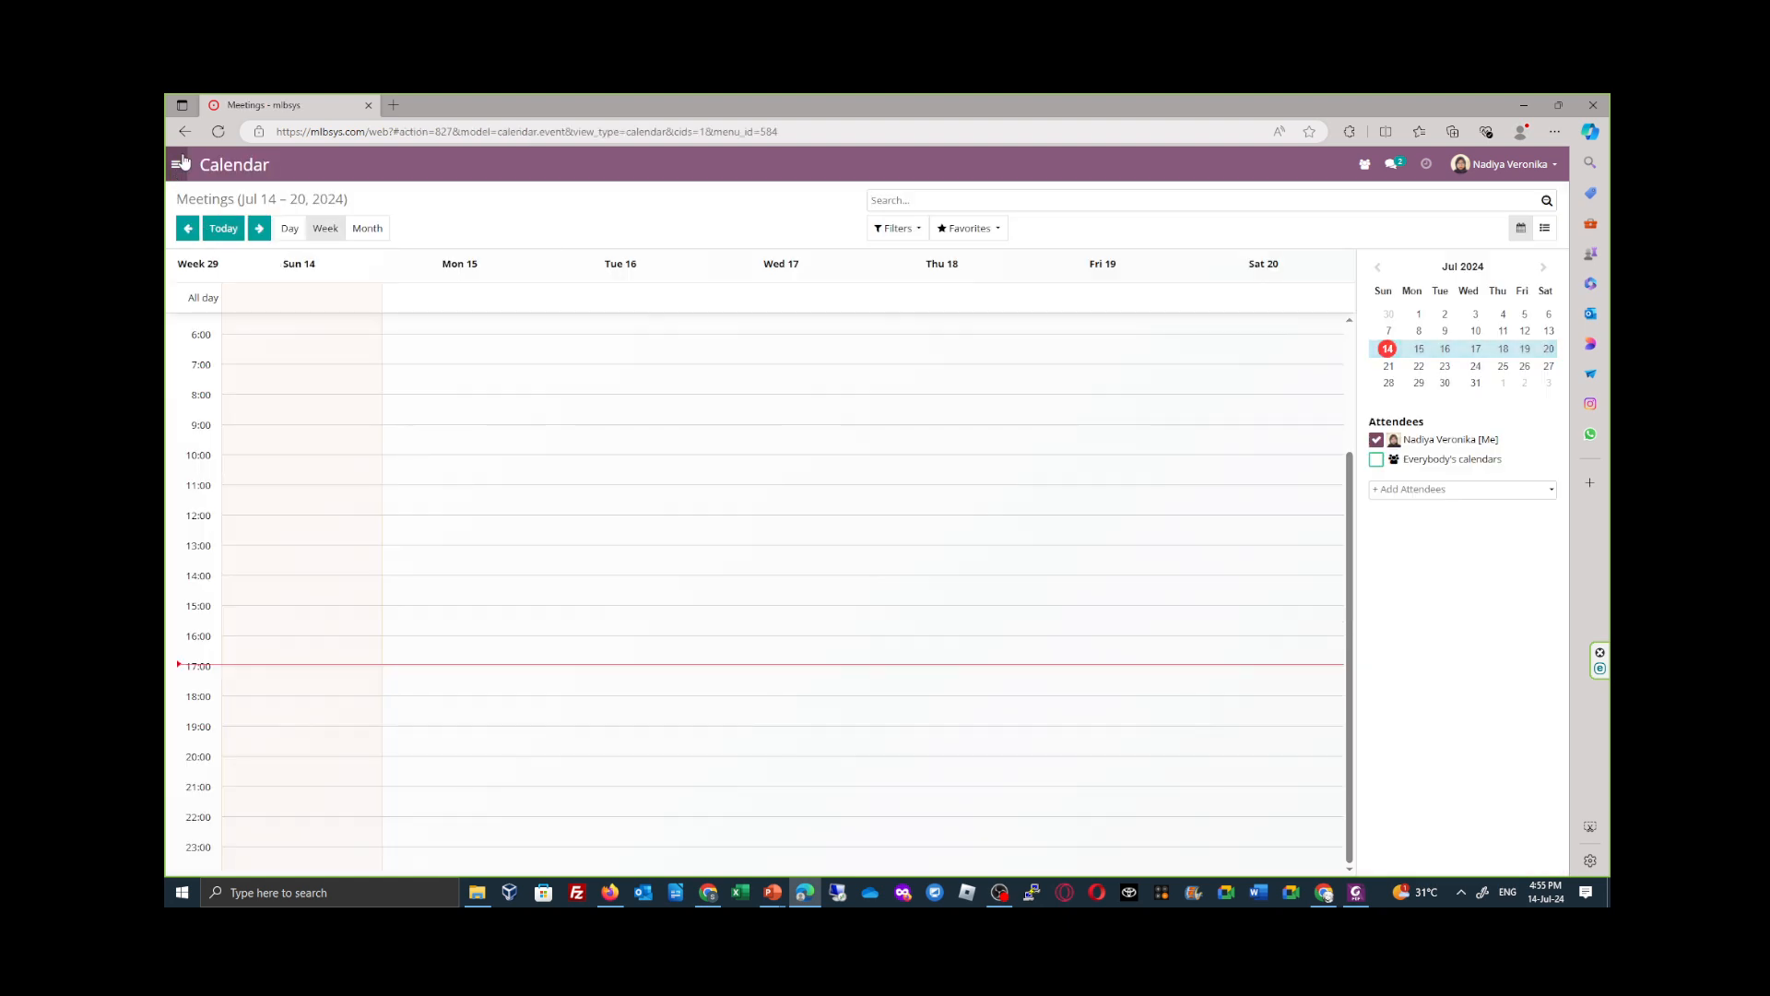
# - Open the requested petty cash request PREQ/002 in Petty Cash and approve it
pyautogui.click(175, 164)
pyautogui.click(270, 425)
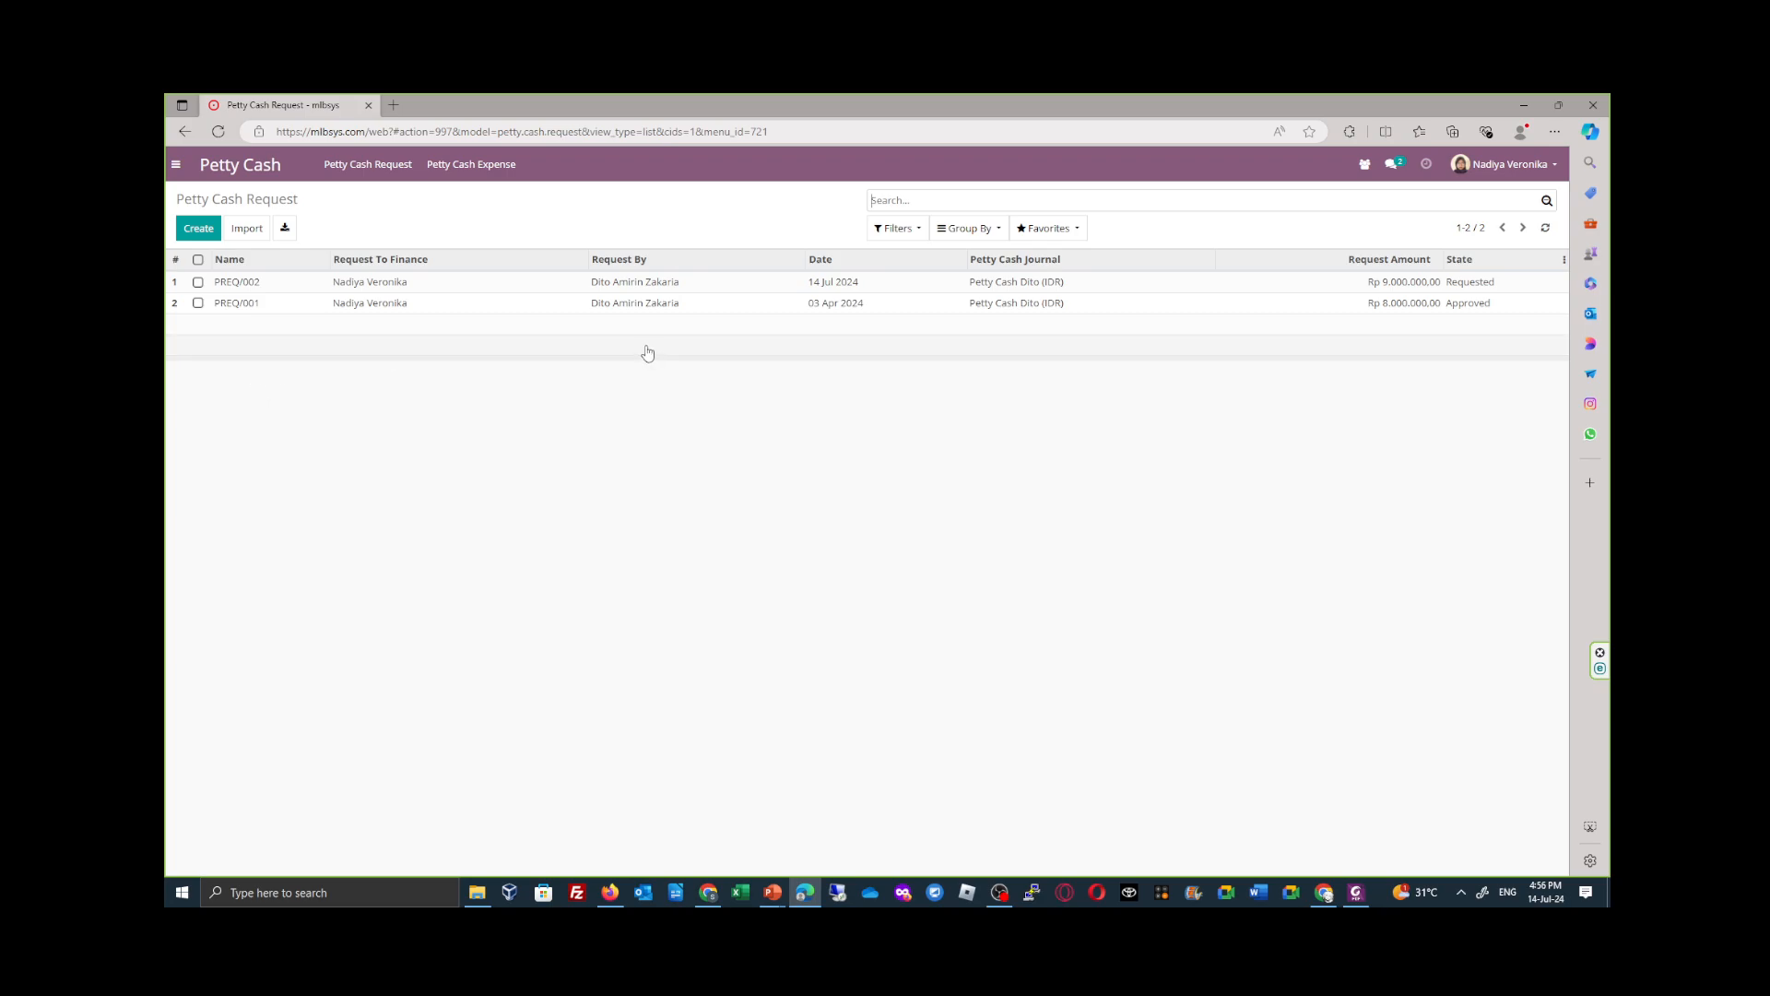
pyautogui.click(1473, 291)
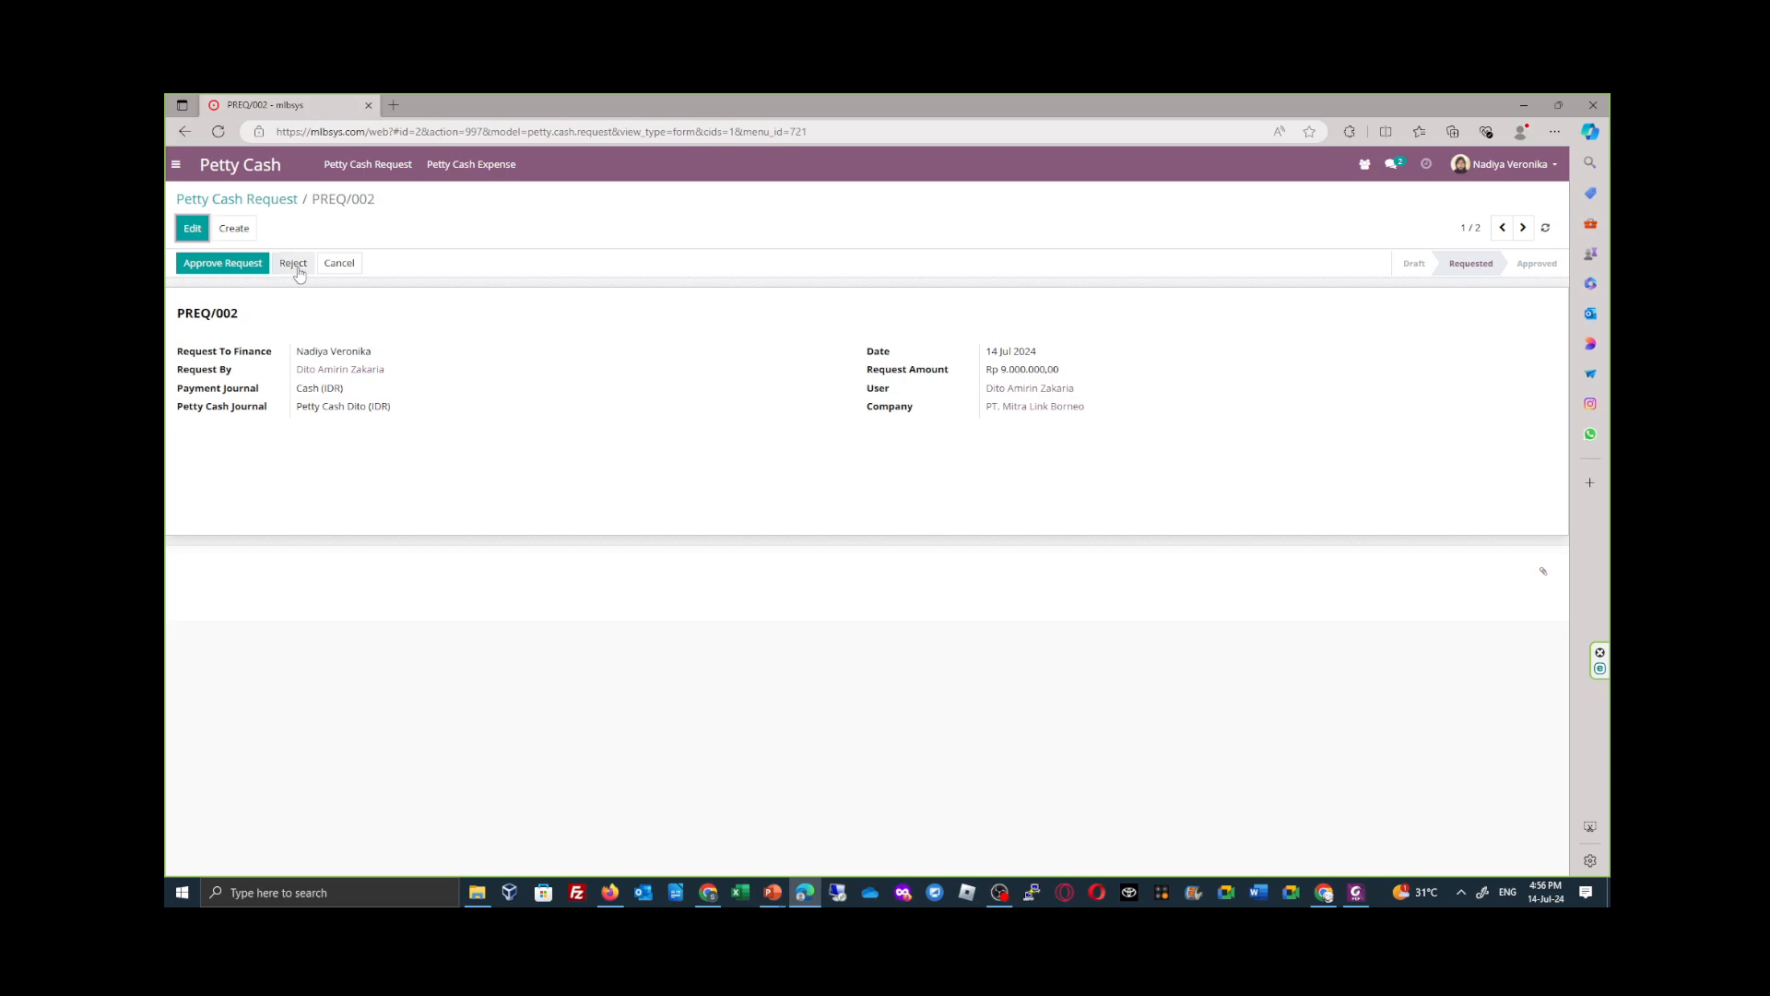
pyautogui.click(239, 265)
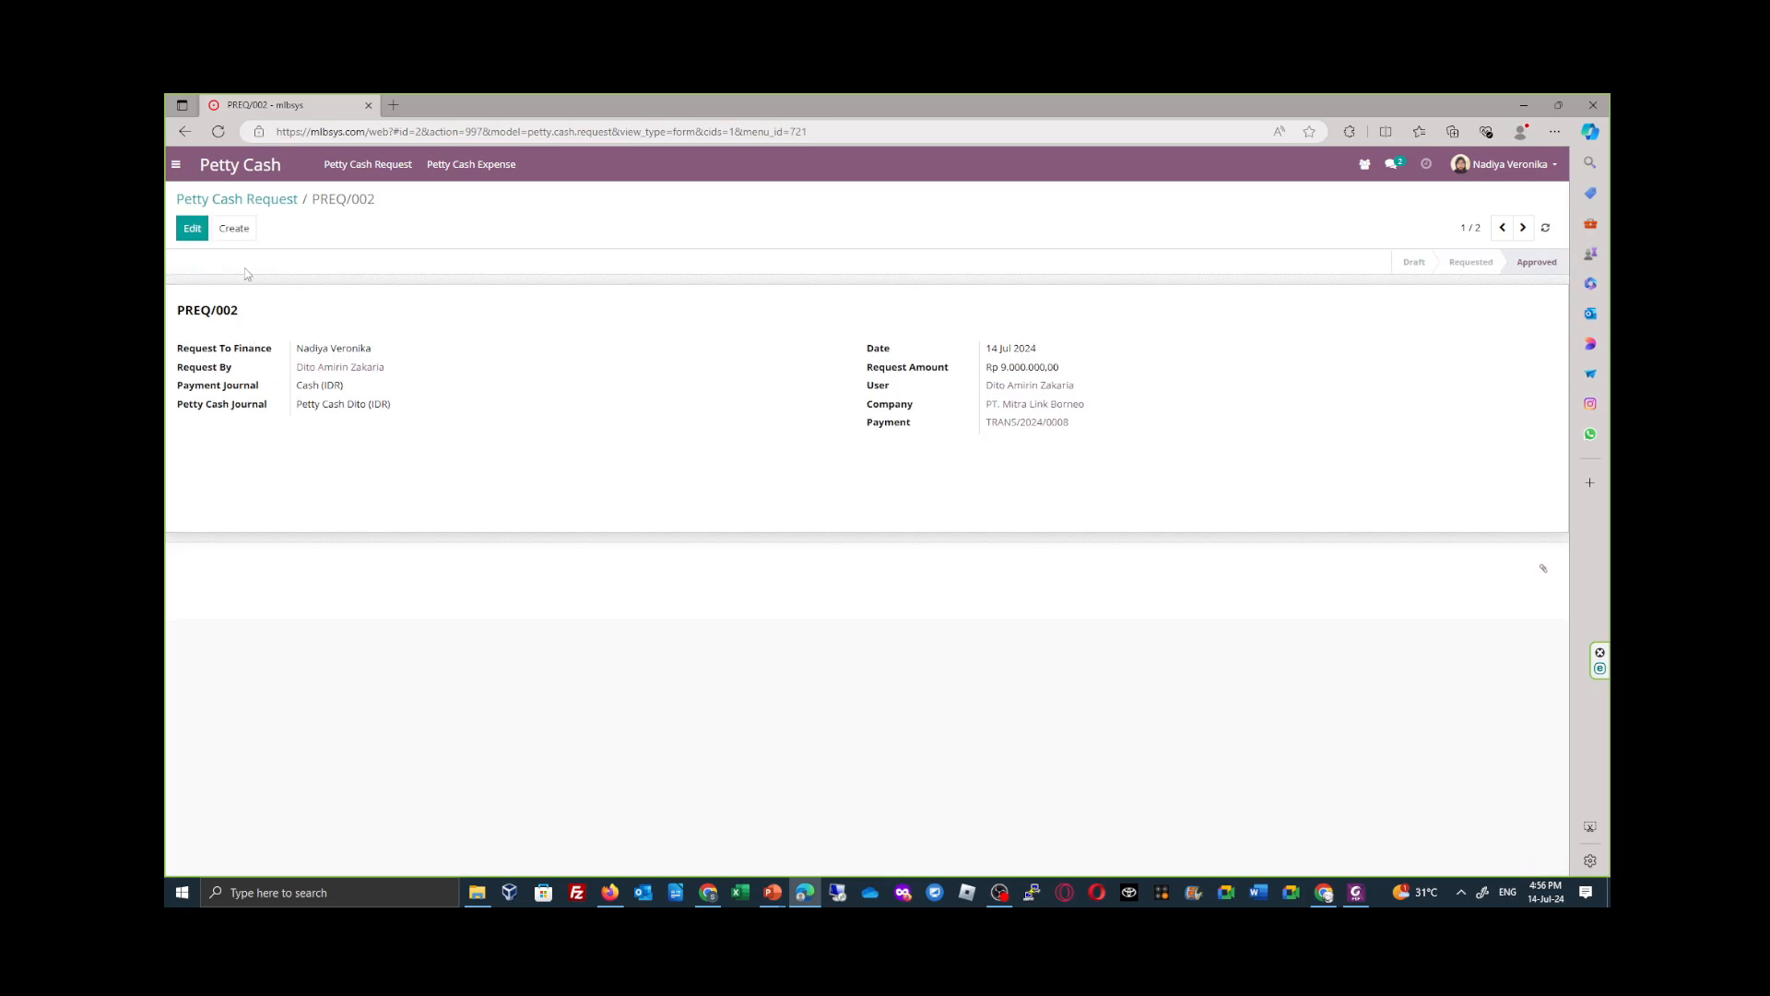
# - Switch back to the tallyman's session in Firefox and refresh PREQ/002 to check its approval status
pyautogui.click(708, 891)
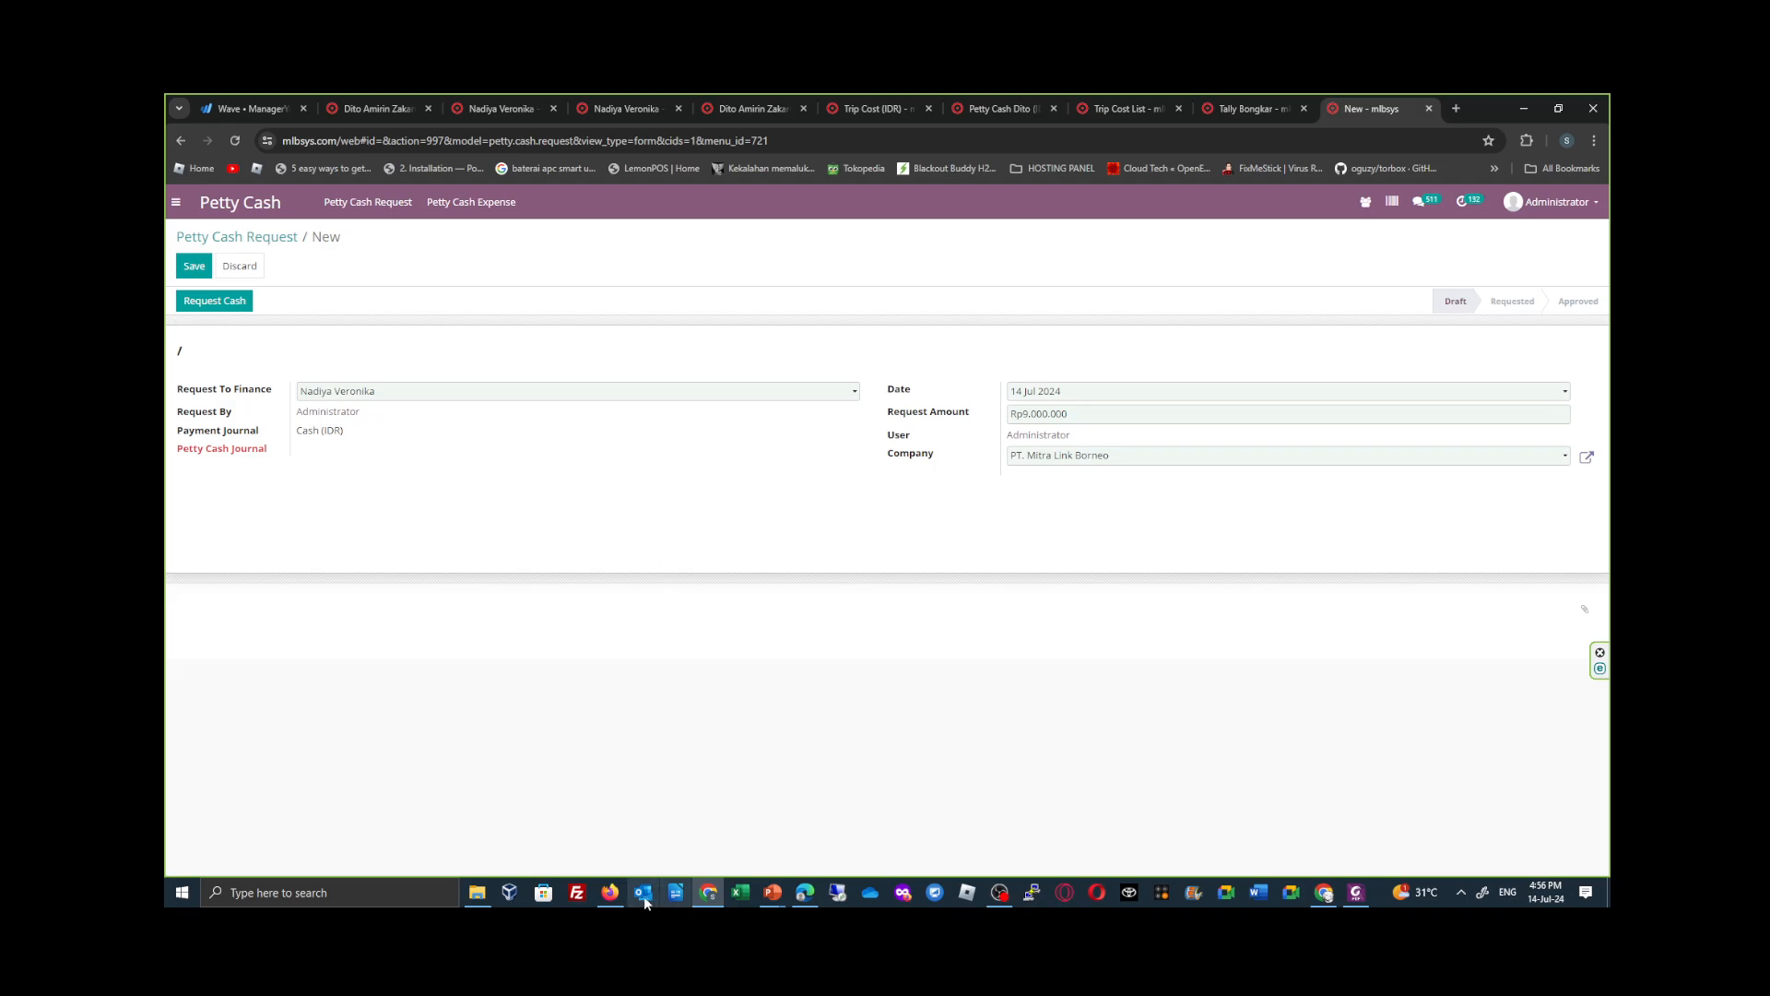
pyautogui.click(609, 892)
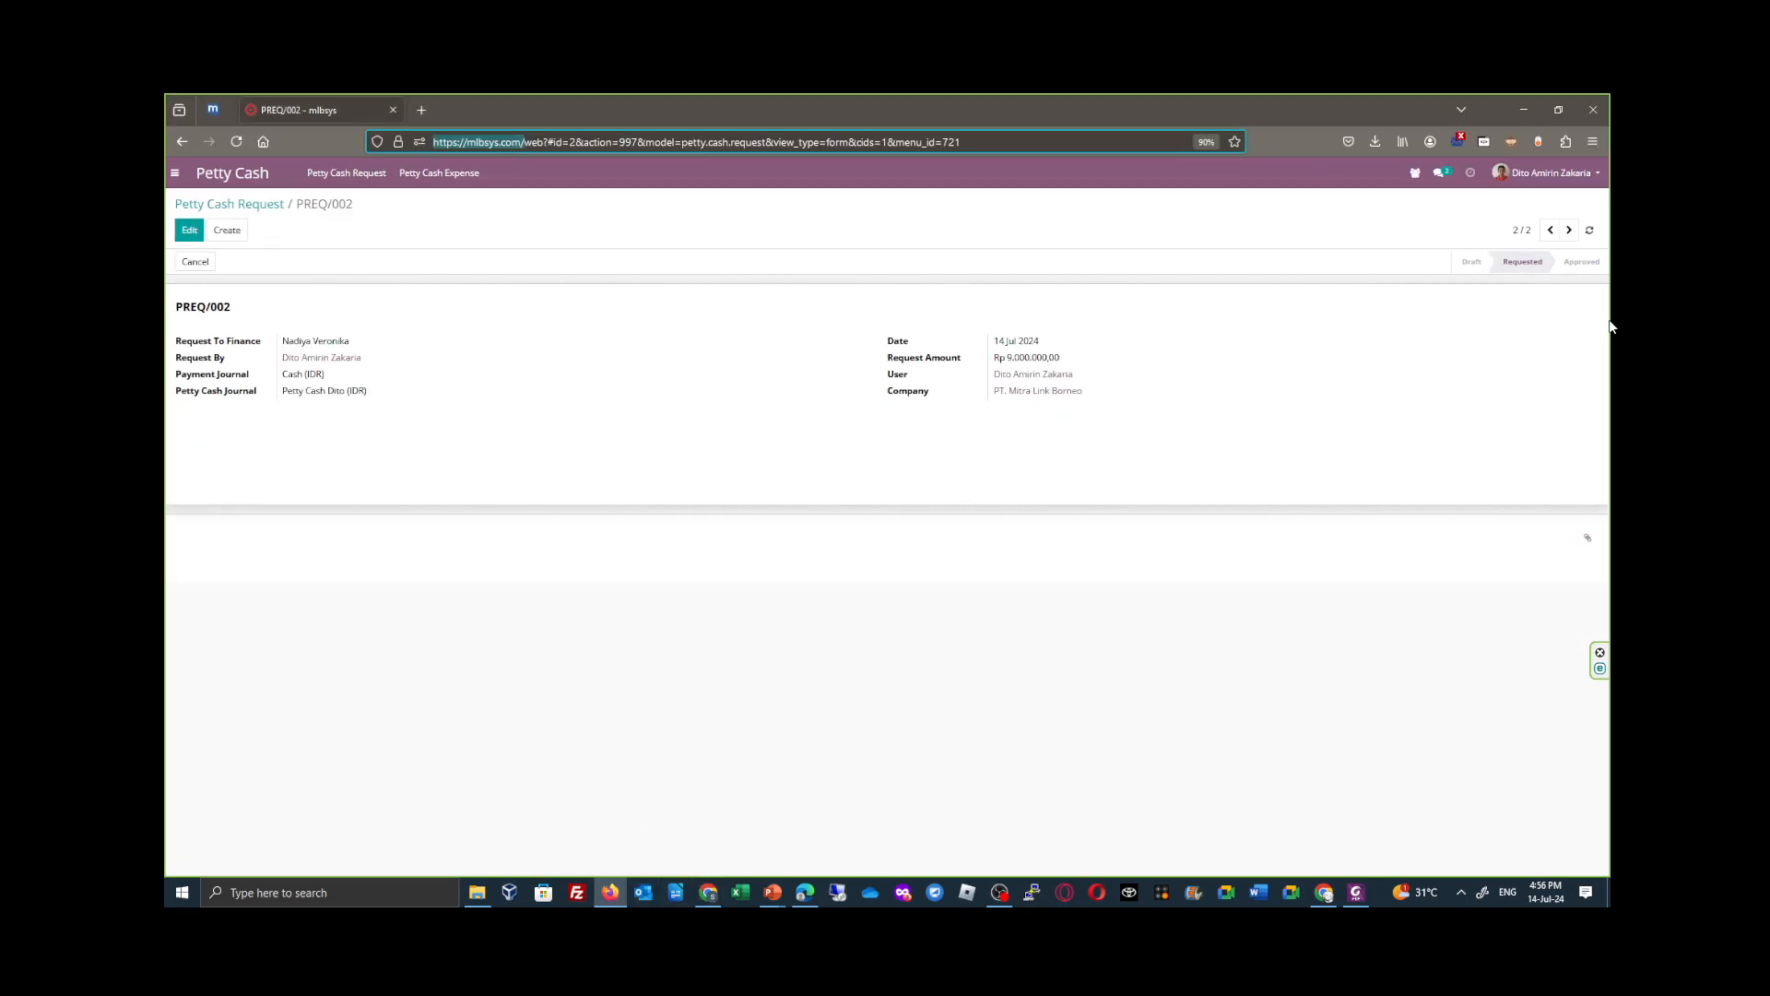
pyautogui.click(1590, 230)
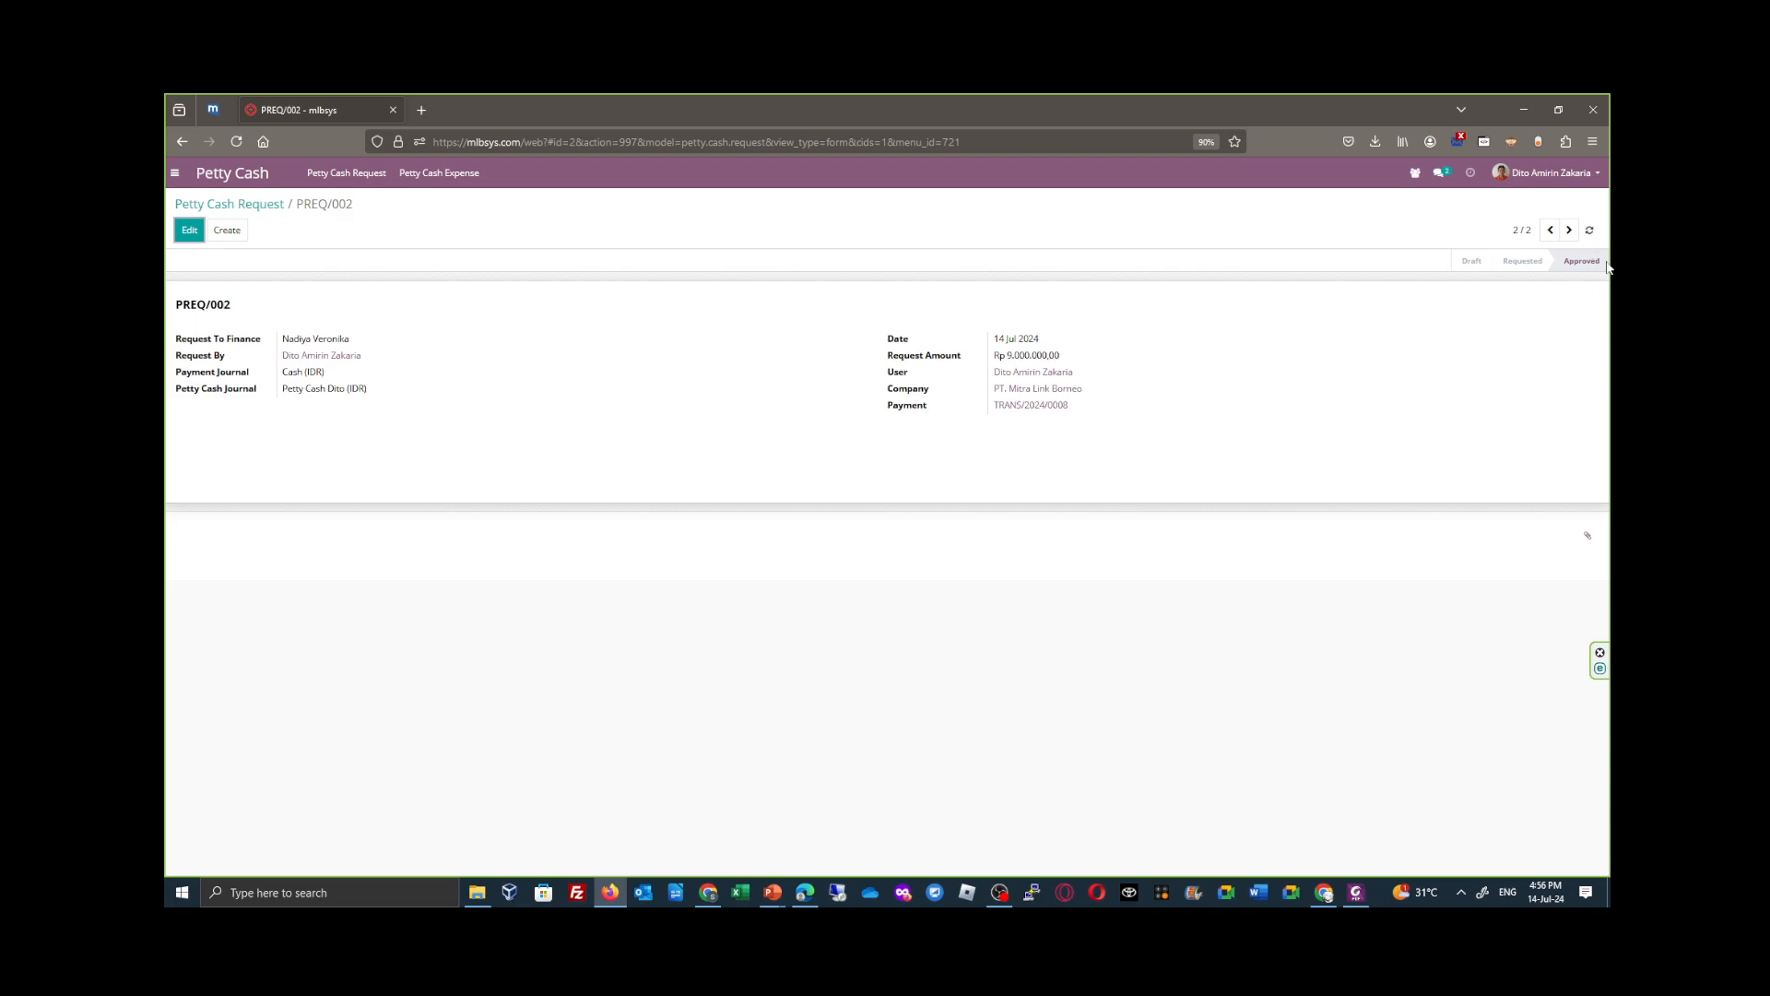
pyautogui.click(436, 179)
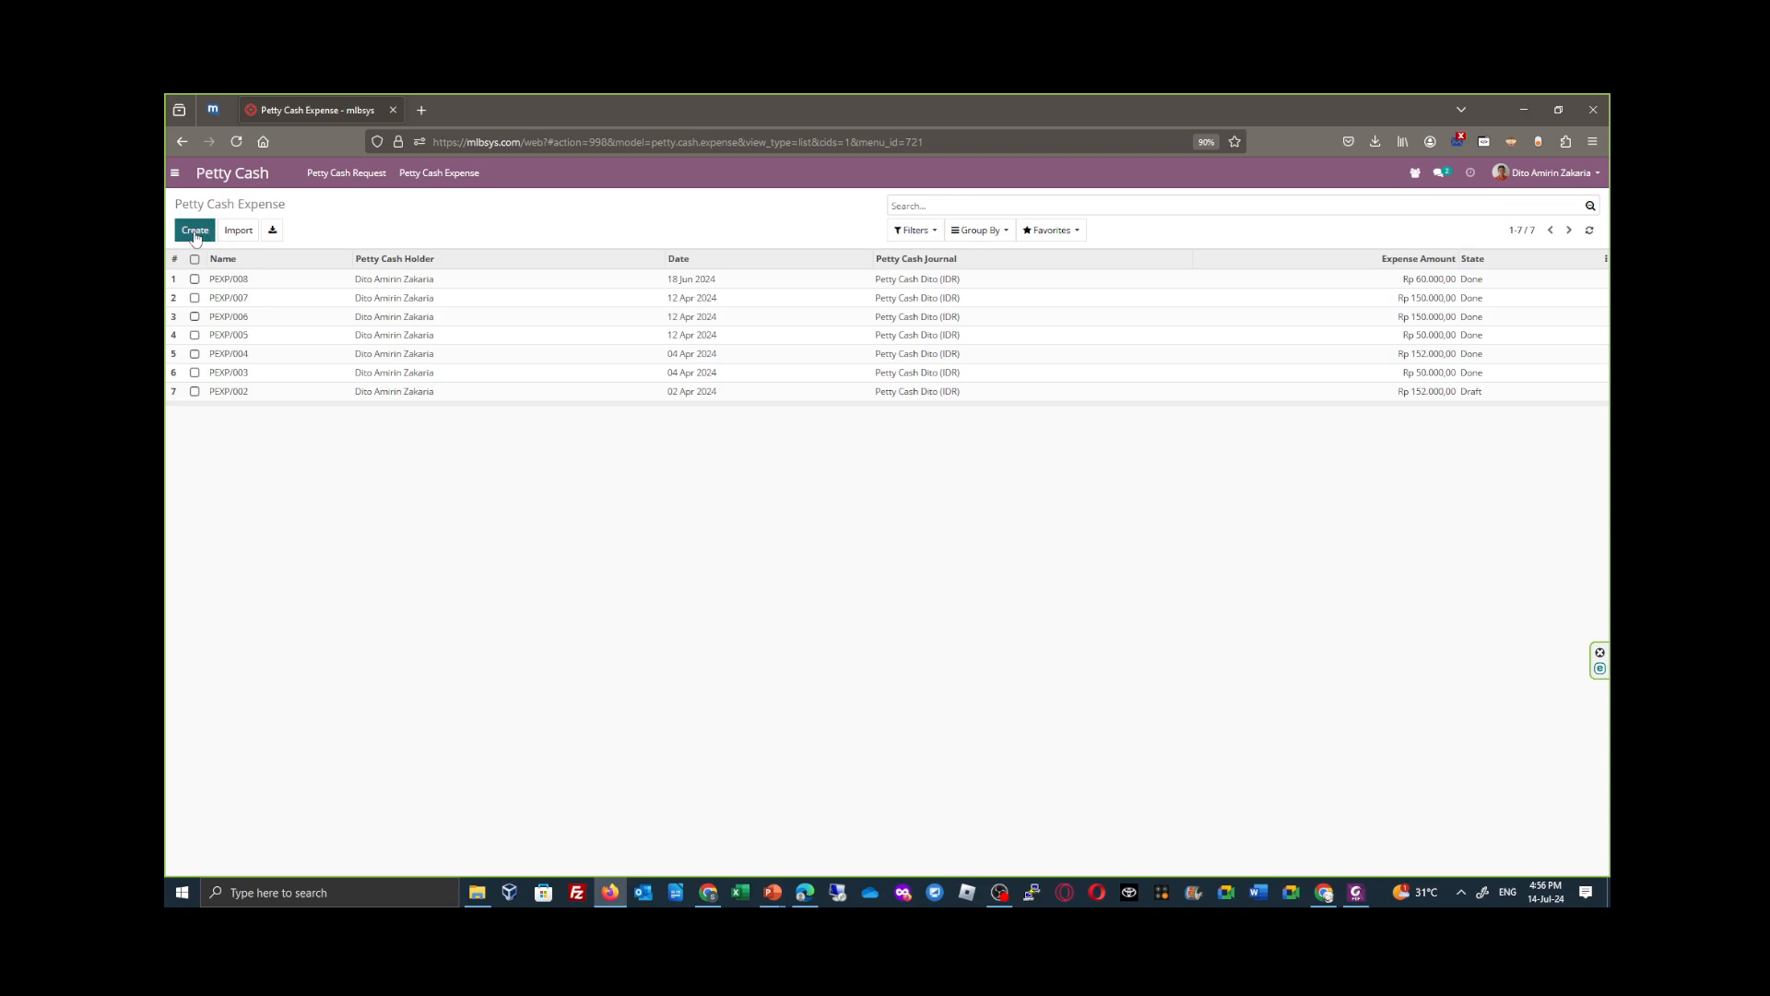
pyautogui.click(196, 232)
pyautogui.click(241, 516)
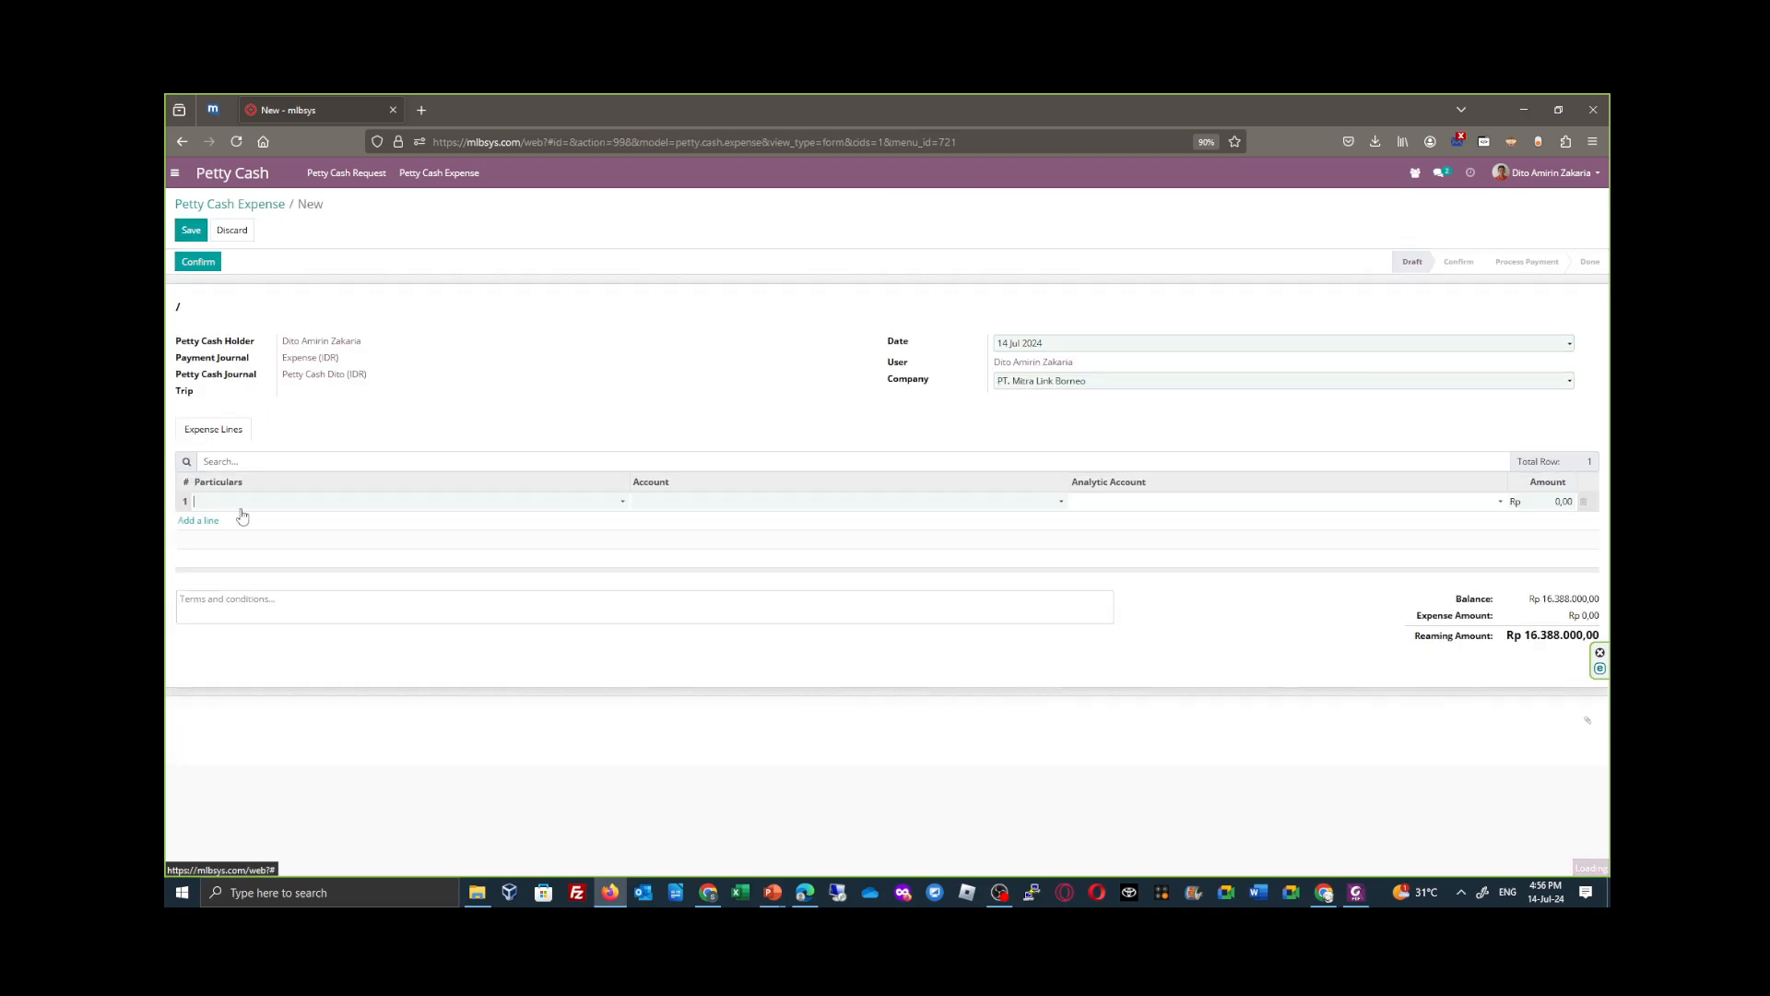
pyautogui.click(374, 504)
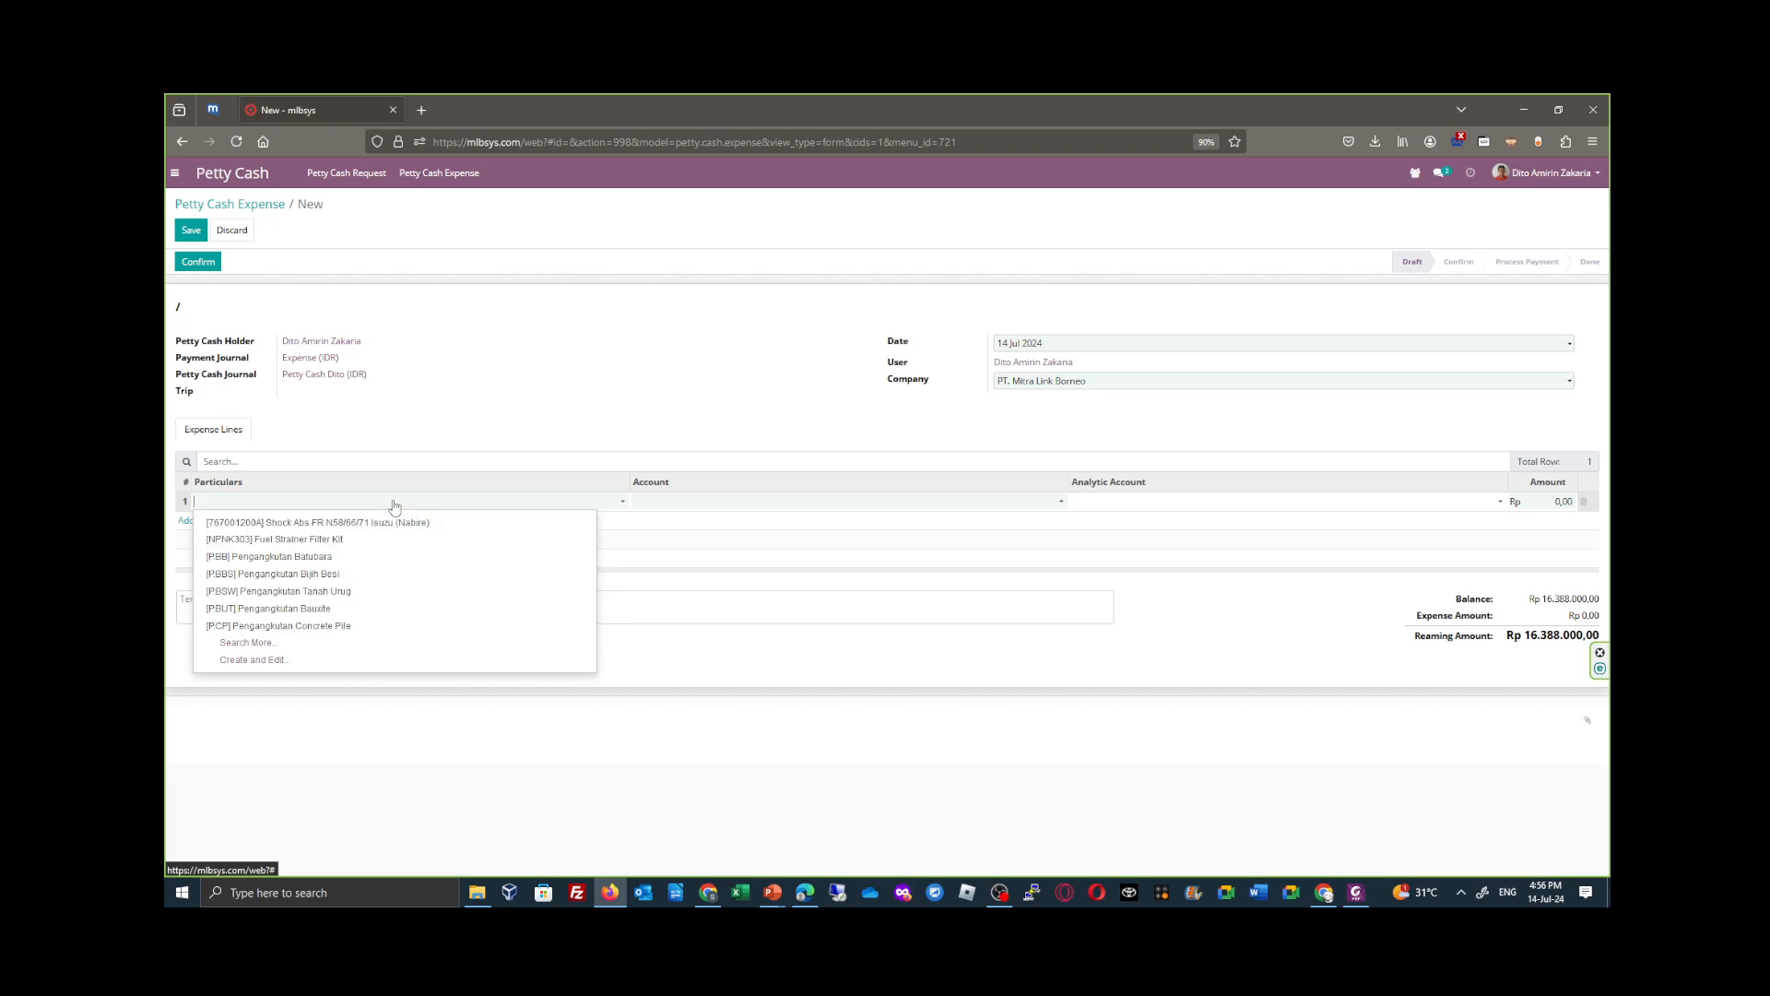
pyautogui.write('uang')
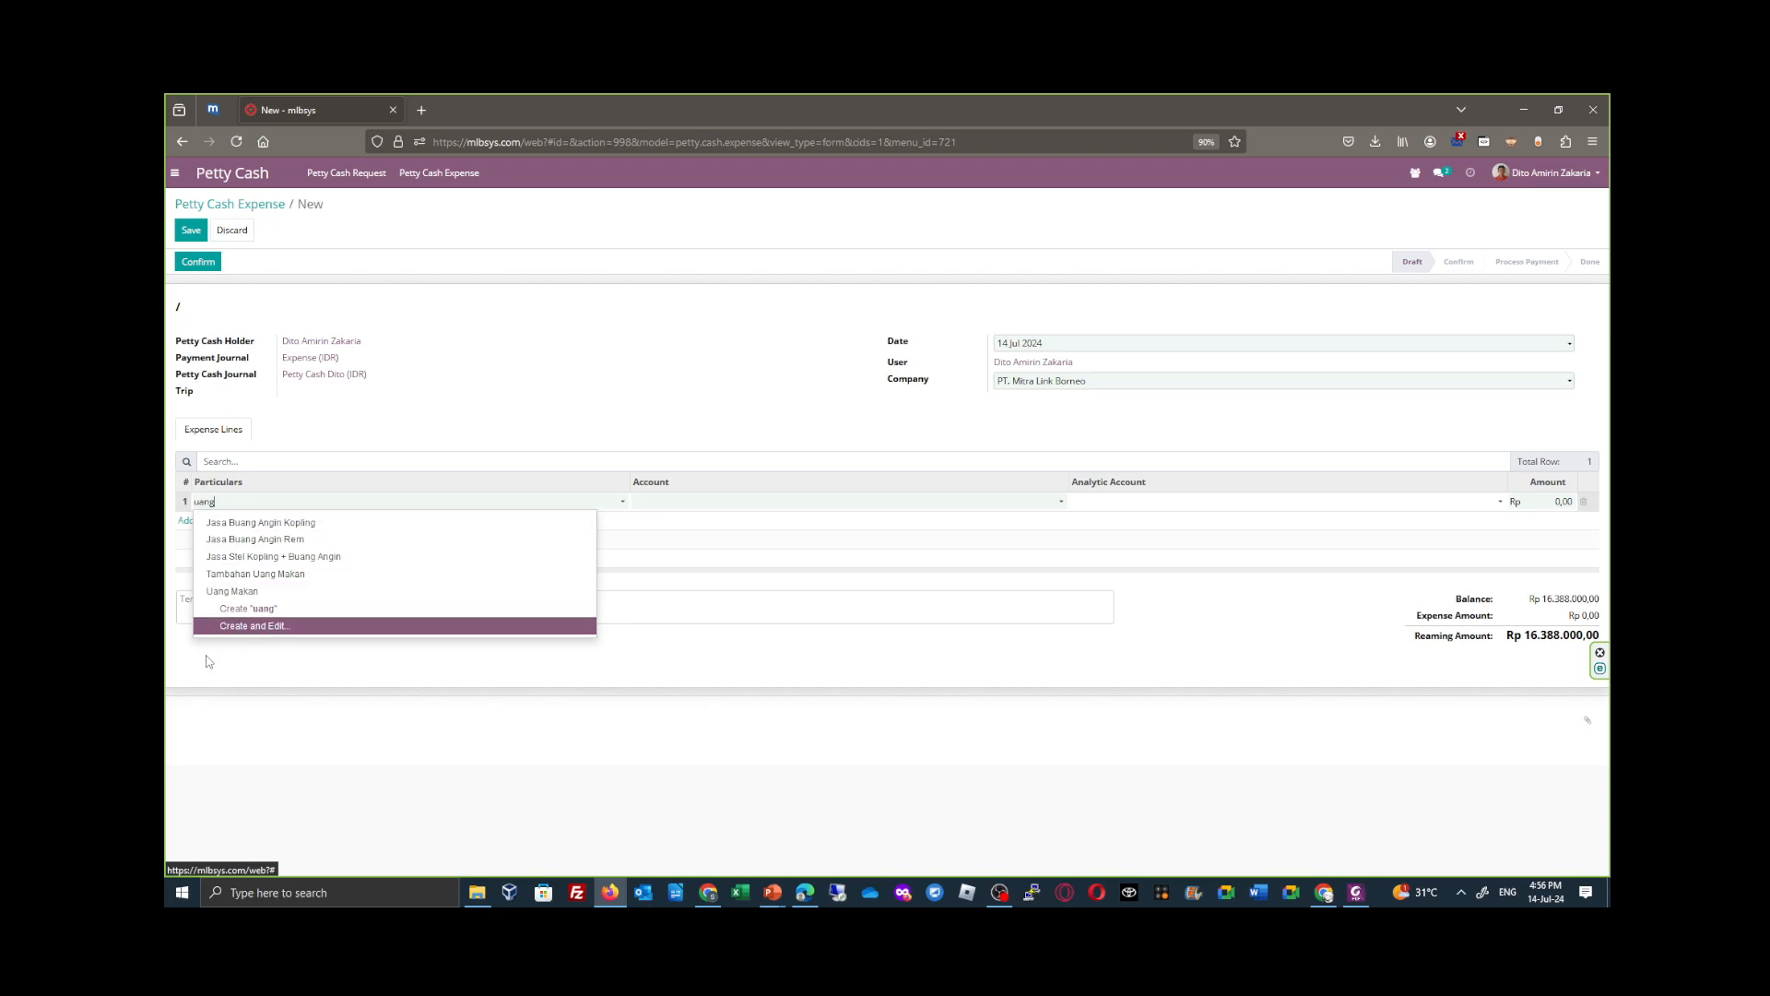
pyautogui.click(289, 591)
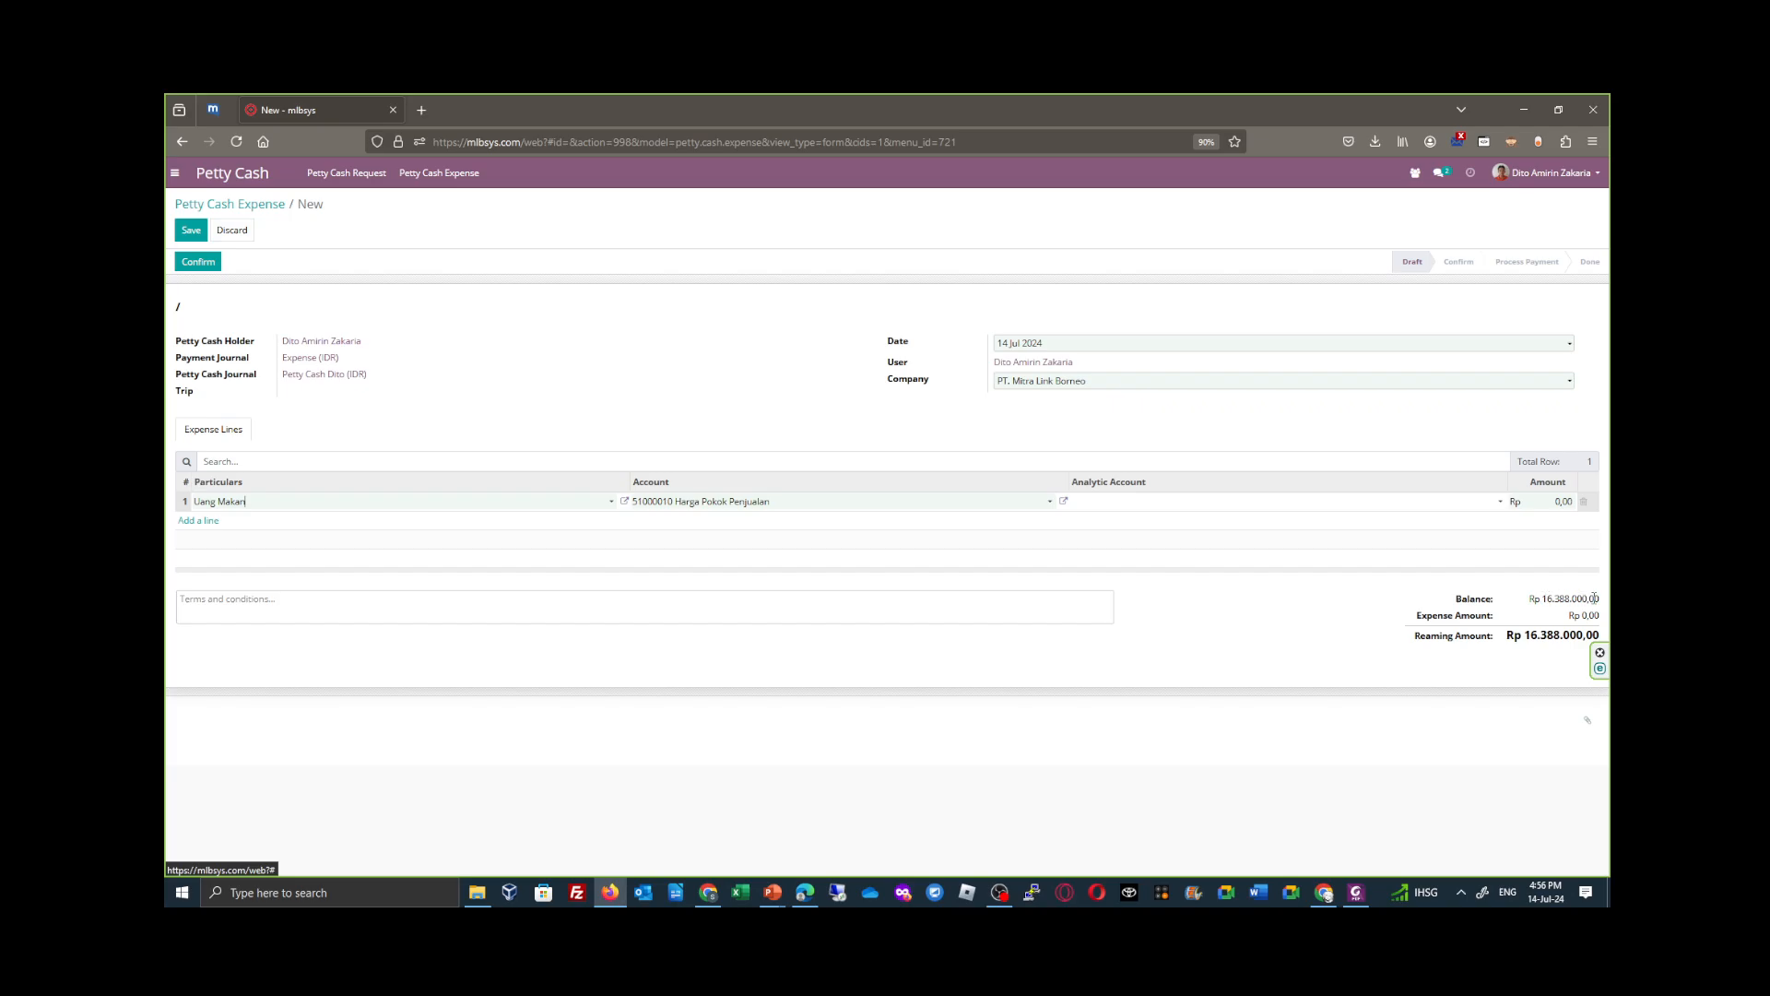
pyautogui.click(243, 231)
pyautogui.click(692, 262)
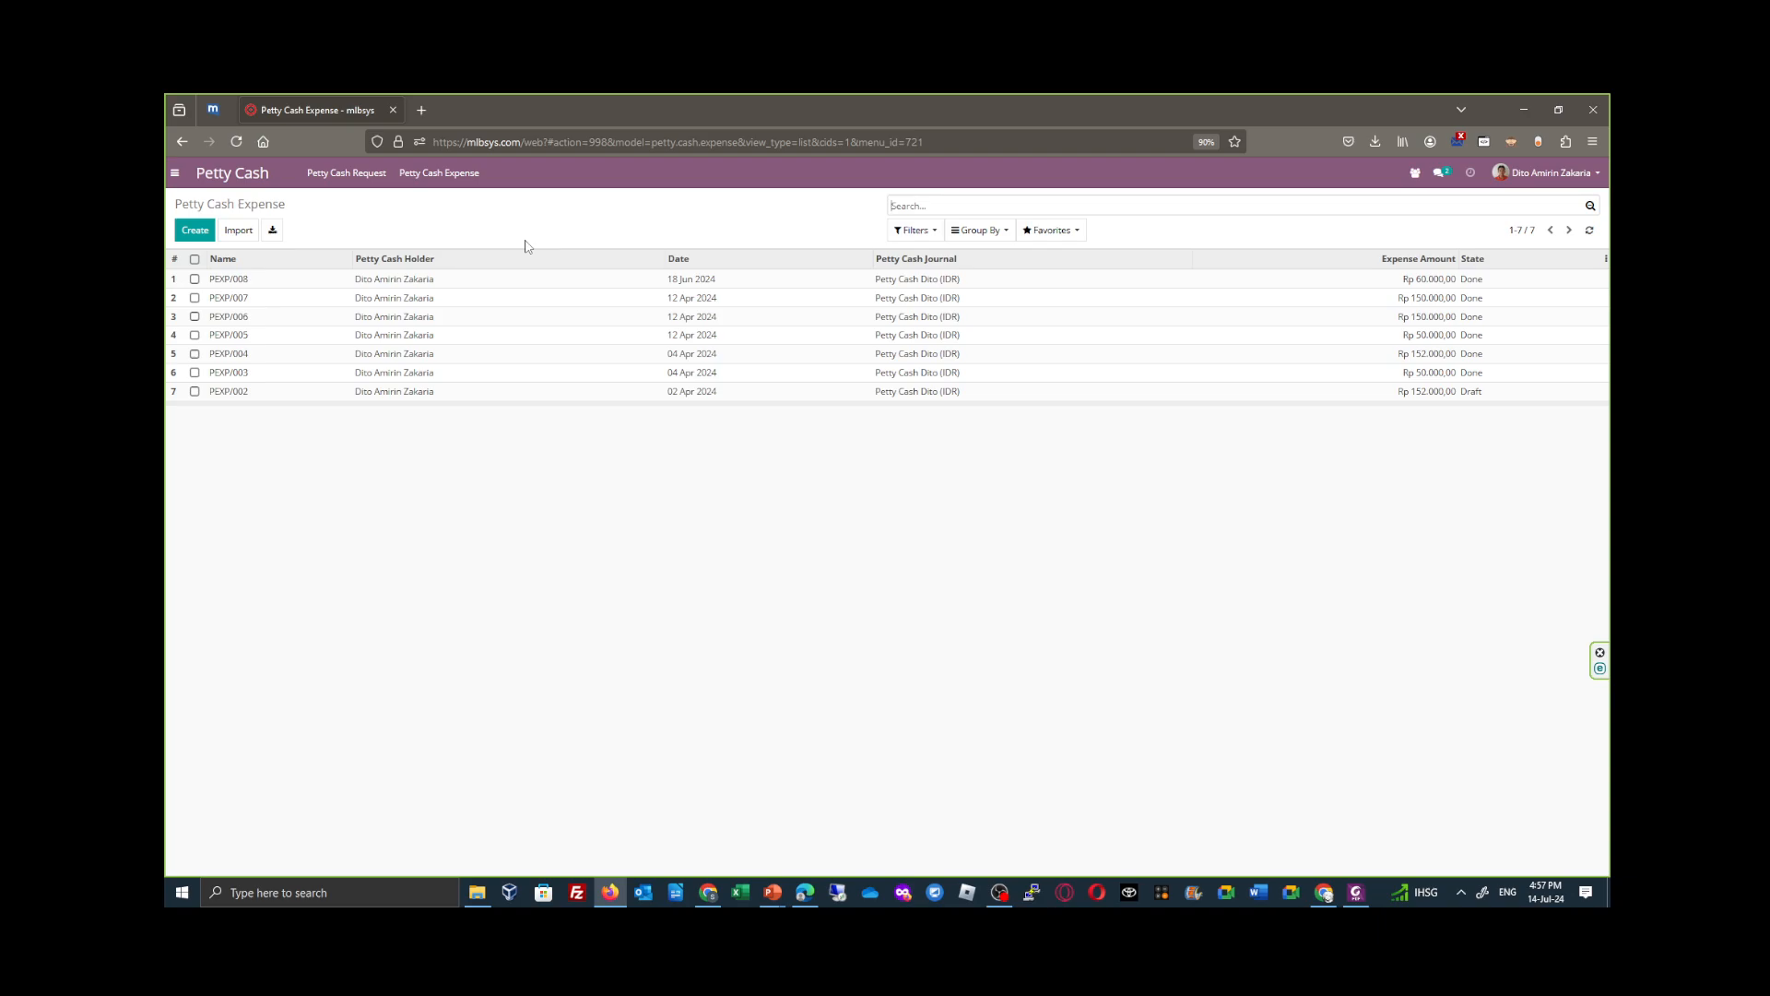
# - Switch to the finance employee's session in Edge and view the Trip list in Transportation
pyautogui.click(707, 893)
pyautogui.click(708, 897)
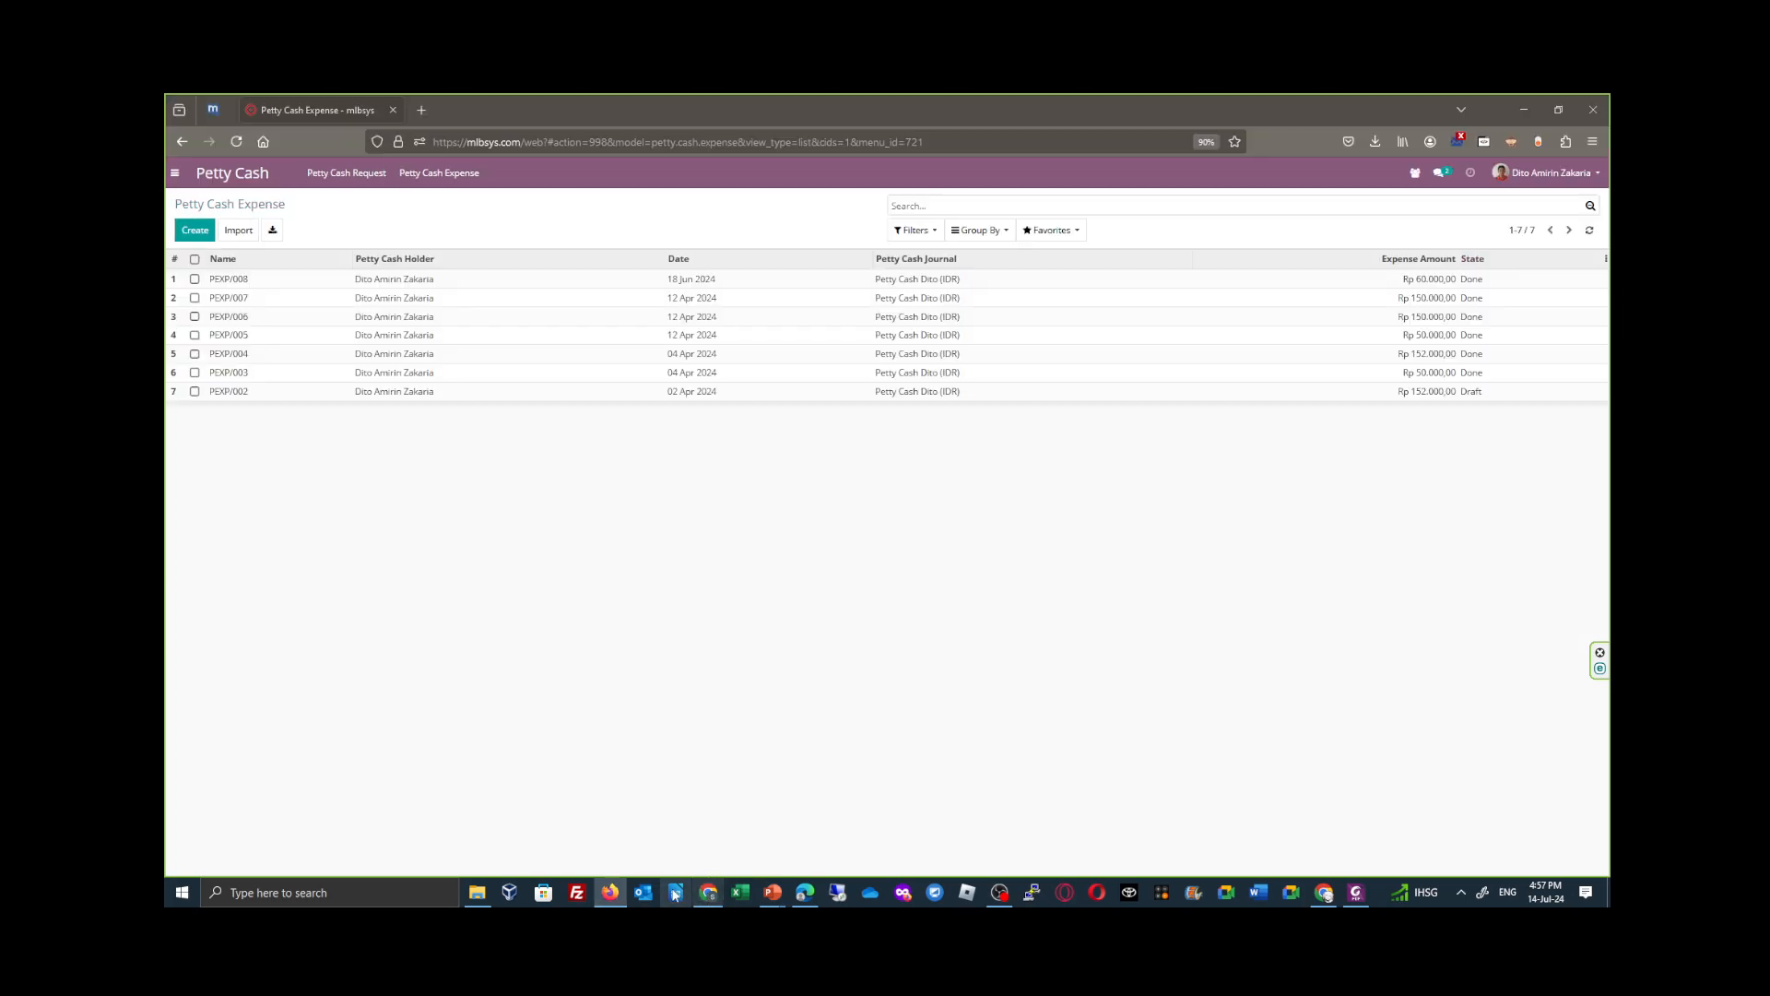
pyautogui.click(611, 894)
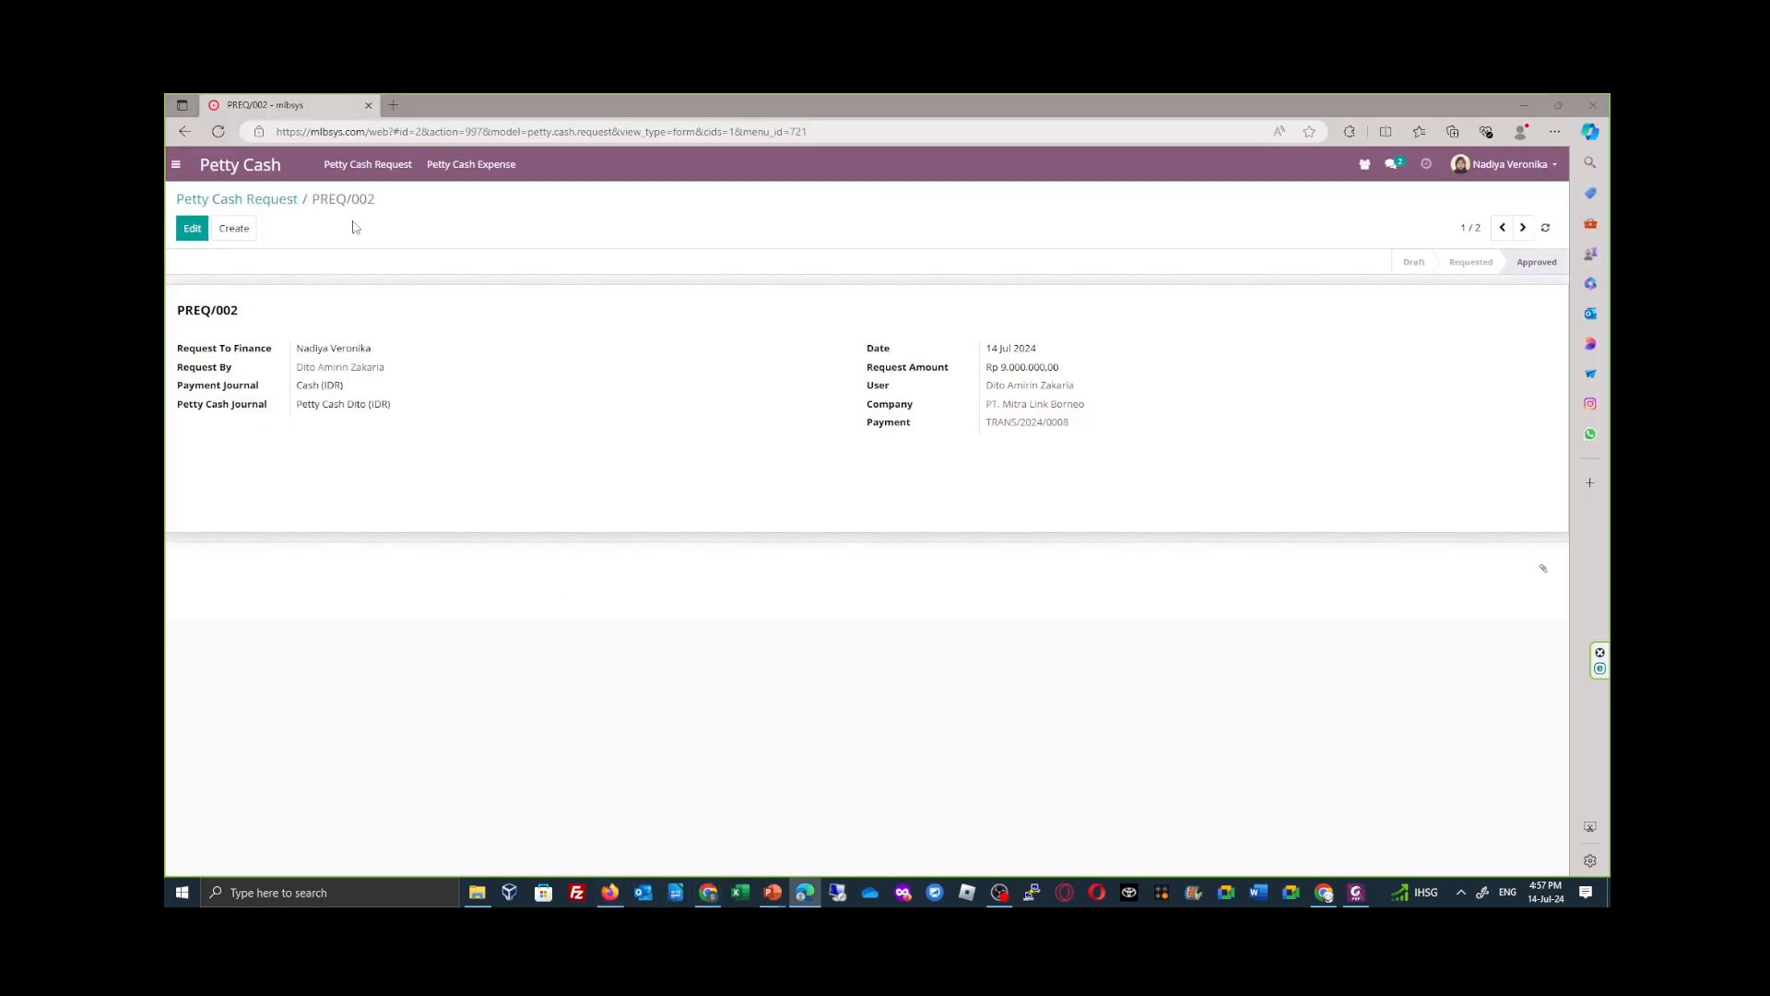
pyautogui.click(175, 164)
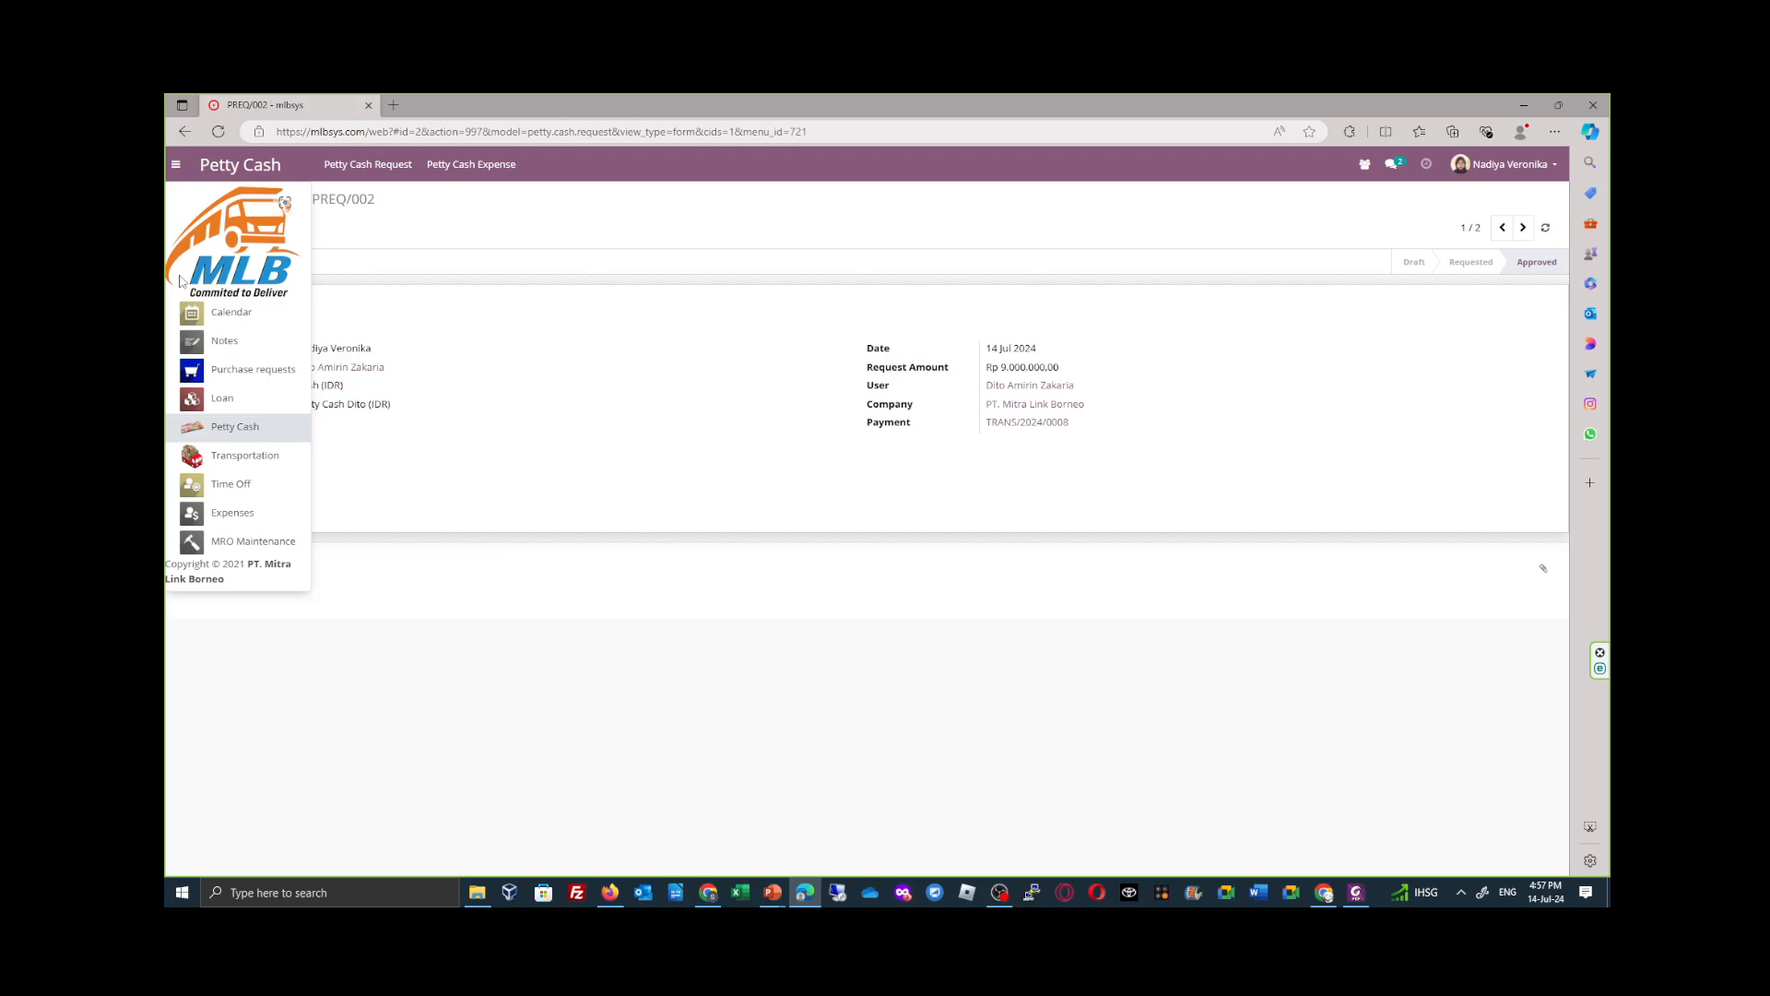
pyautogui.click(266, 457)
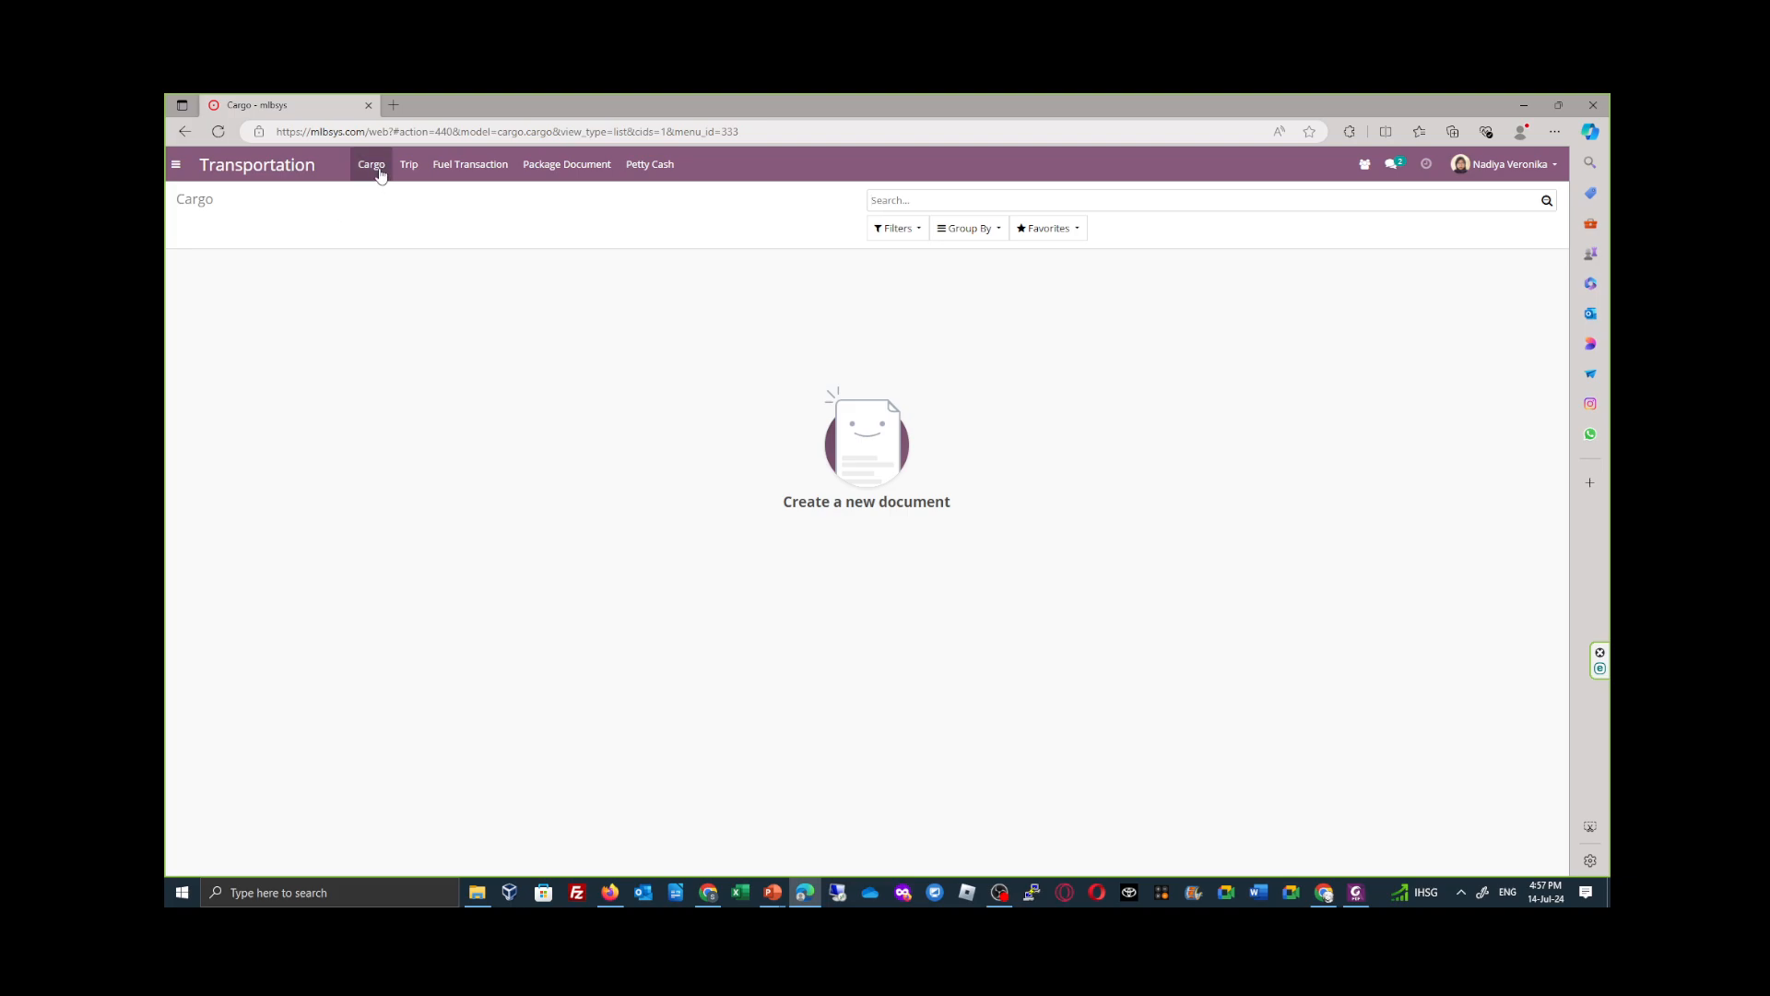
pyautogui.click(408, 166)
pyautogui.click(426, 205)
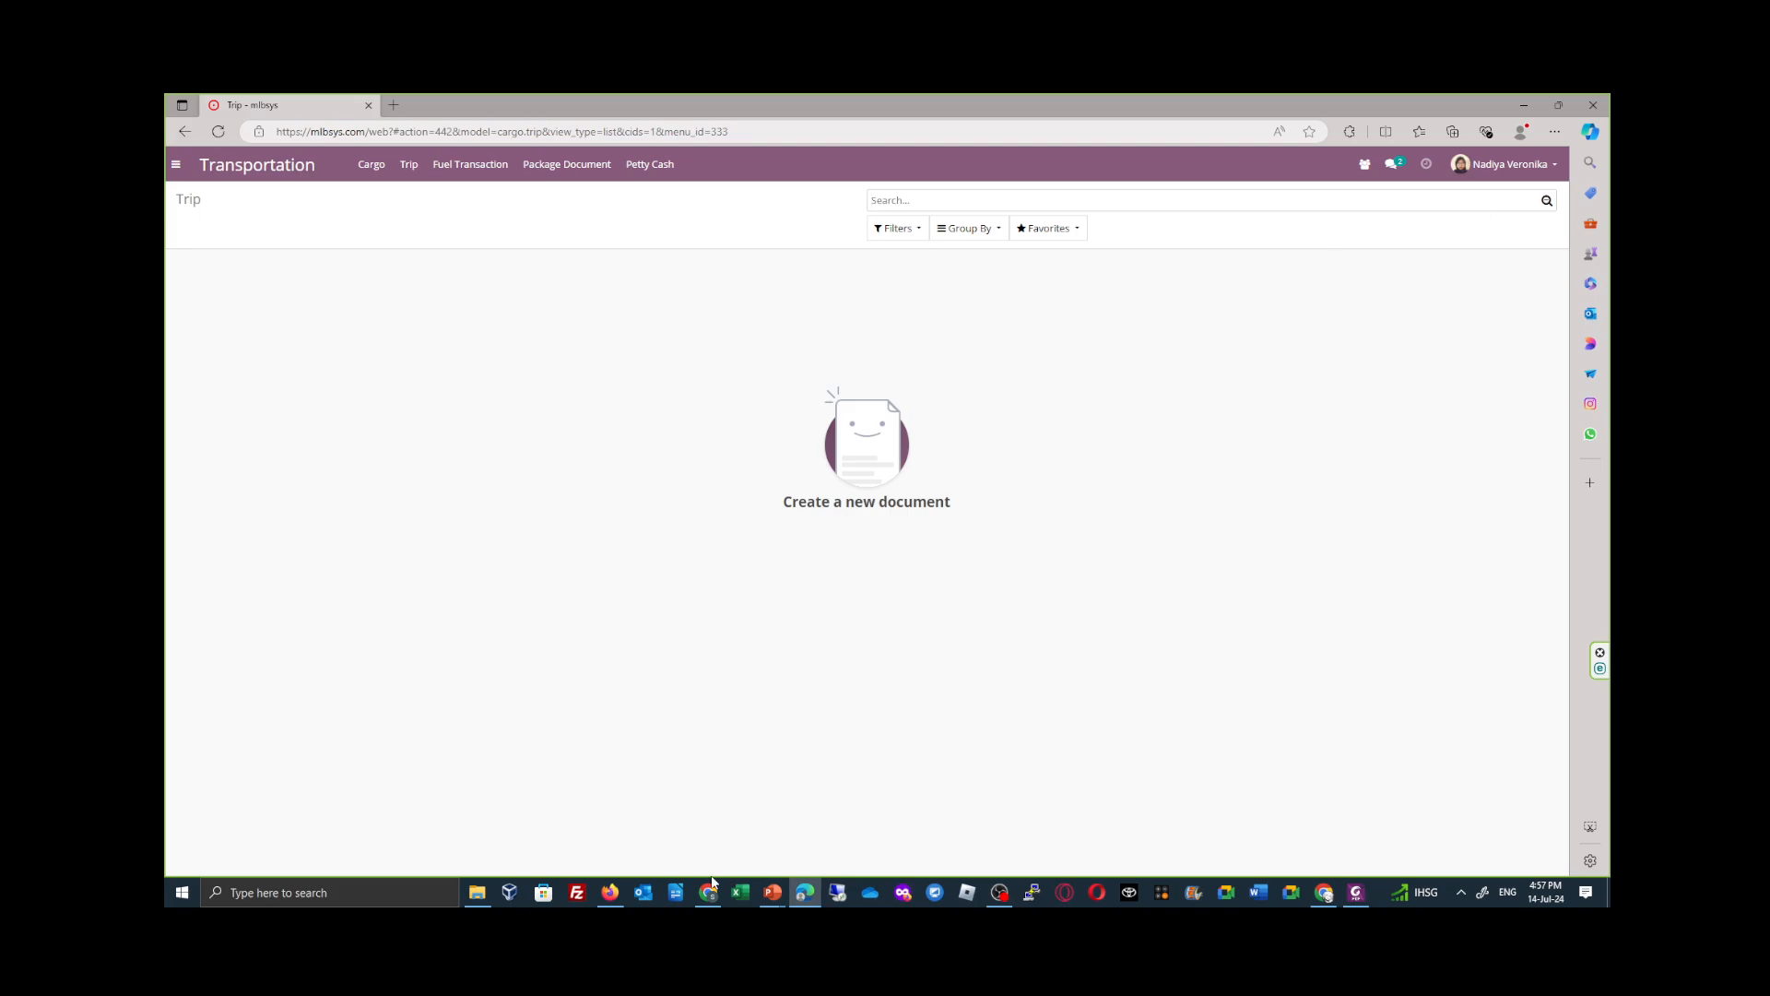
# - Switch back to the tallyman's session in Firefox and open the Trip list in Transportation
pyautogui.click(612, 894)
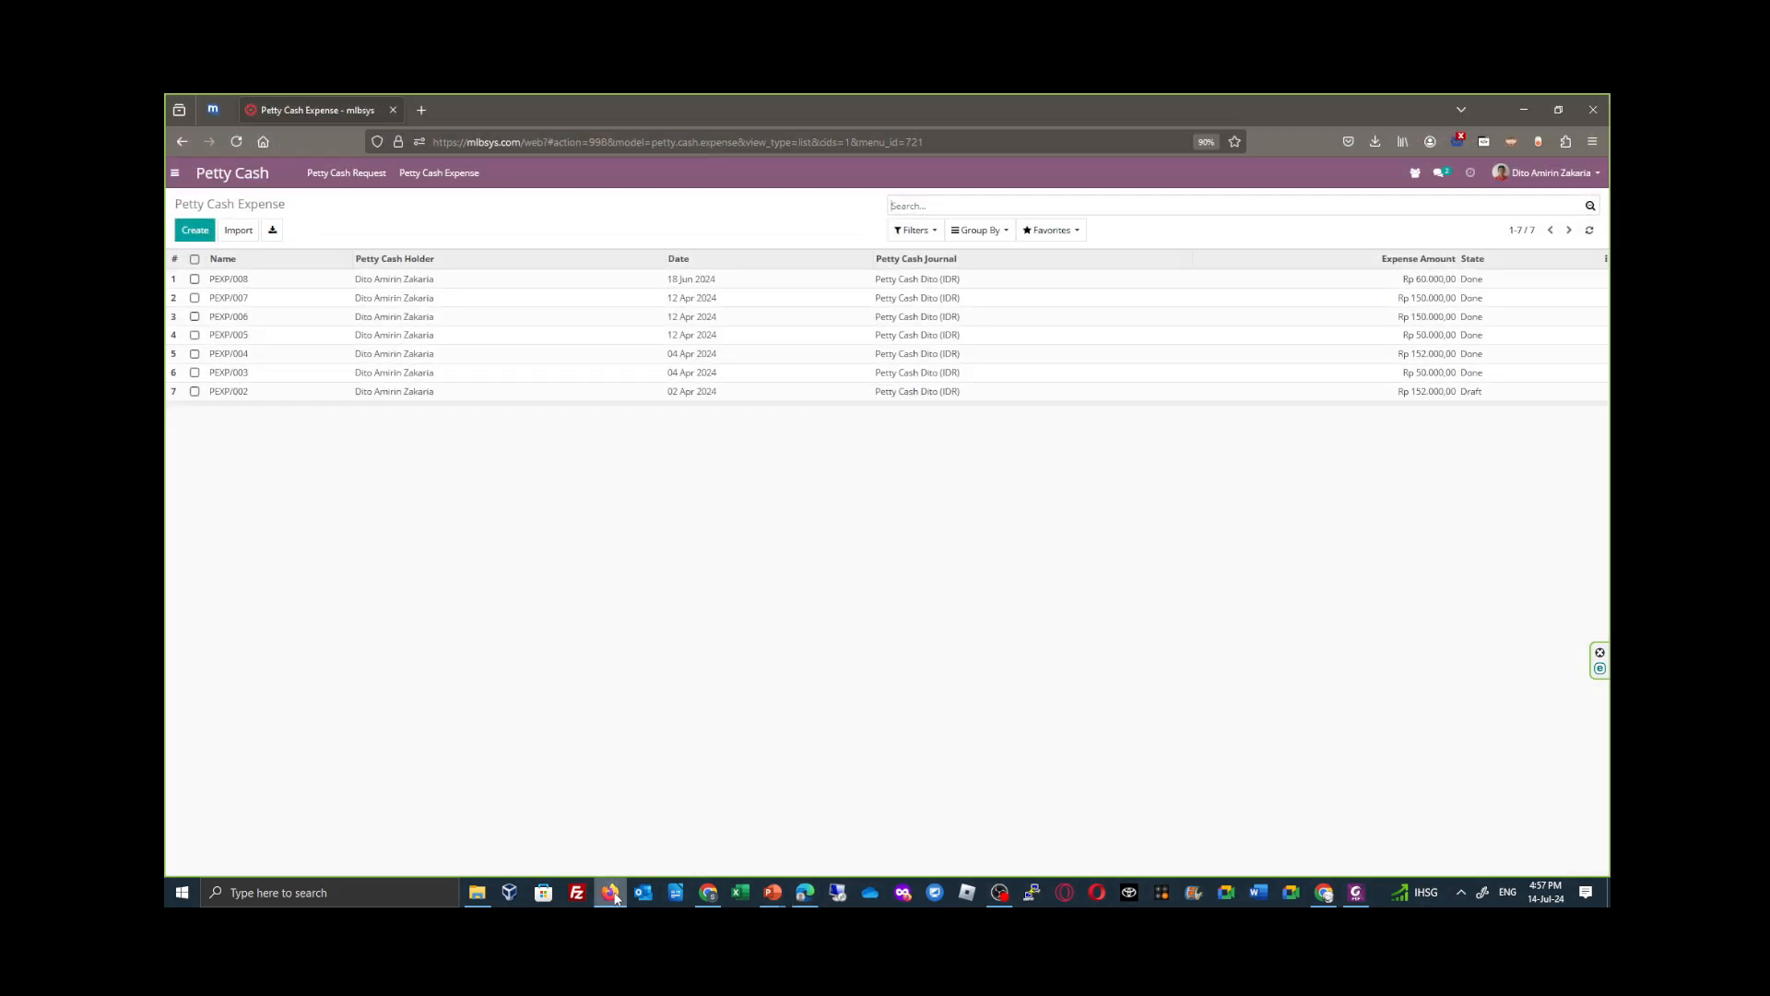
pyautogui.click(174, 172)
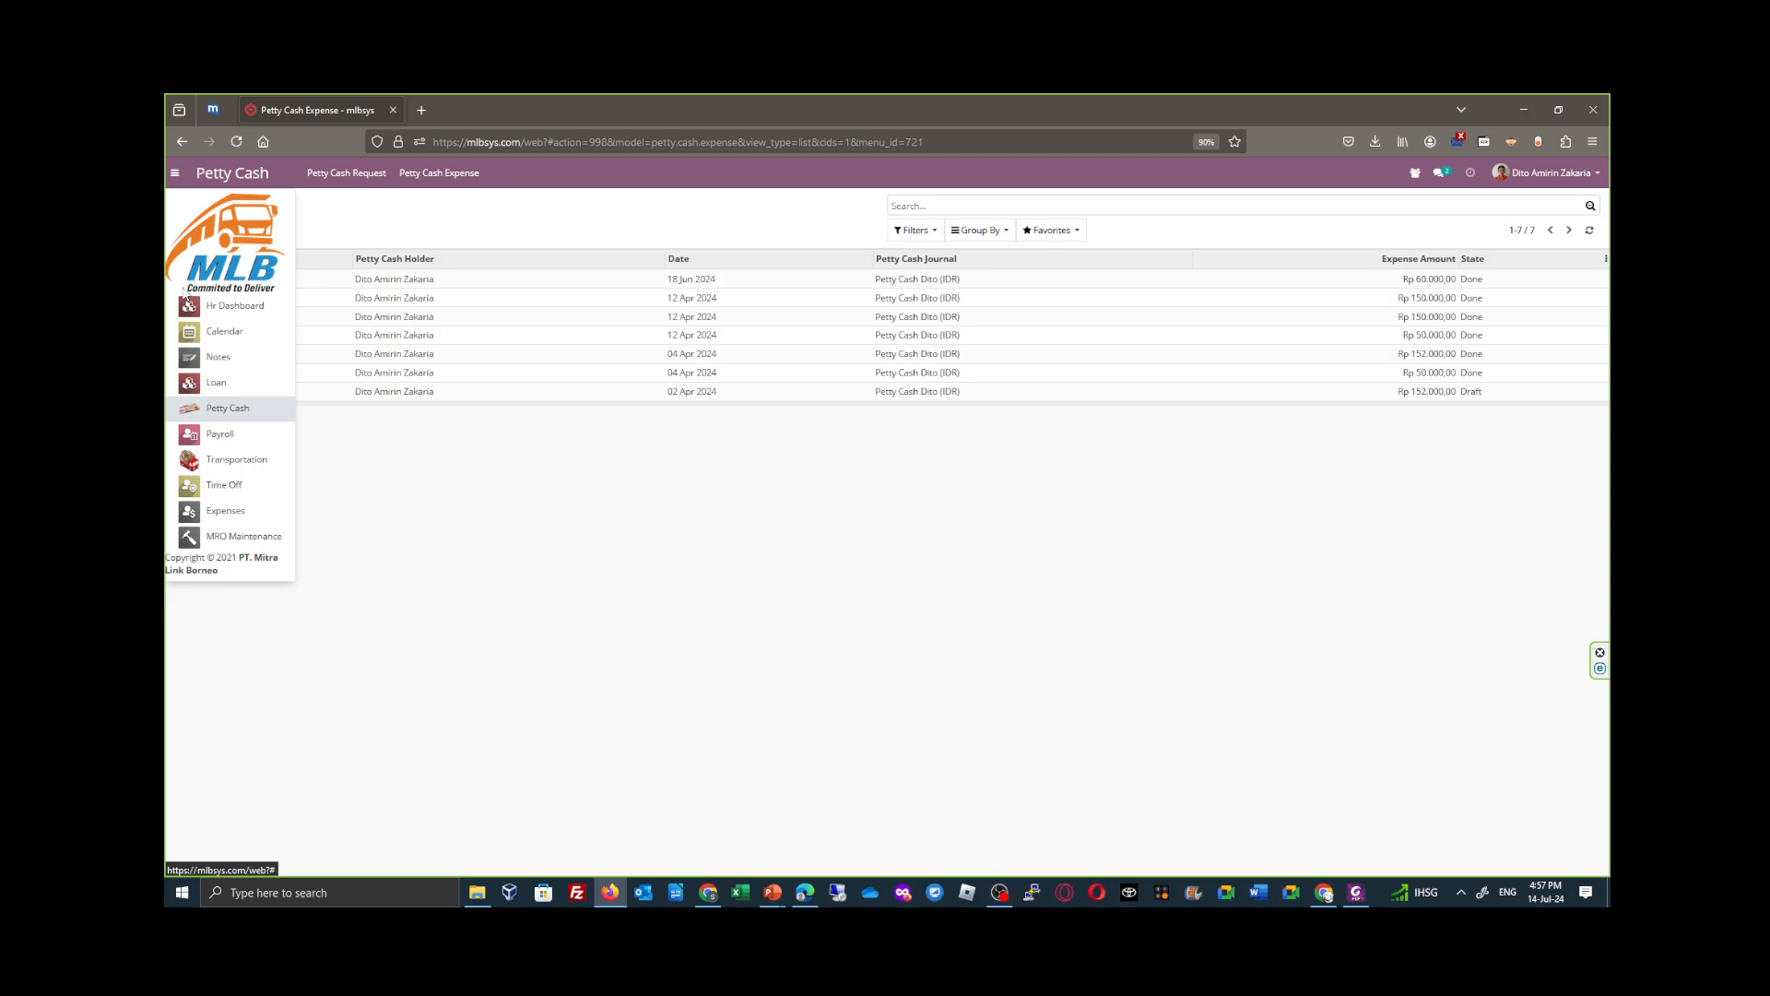
pyautogui.click(235, 460)
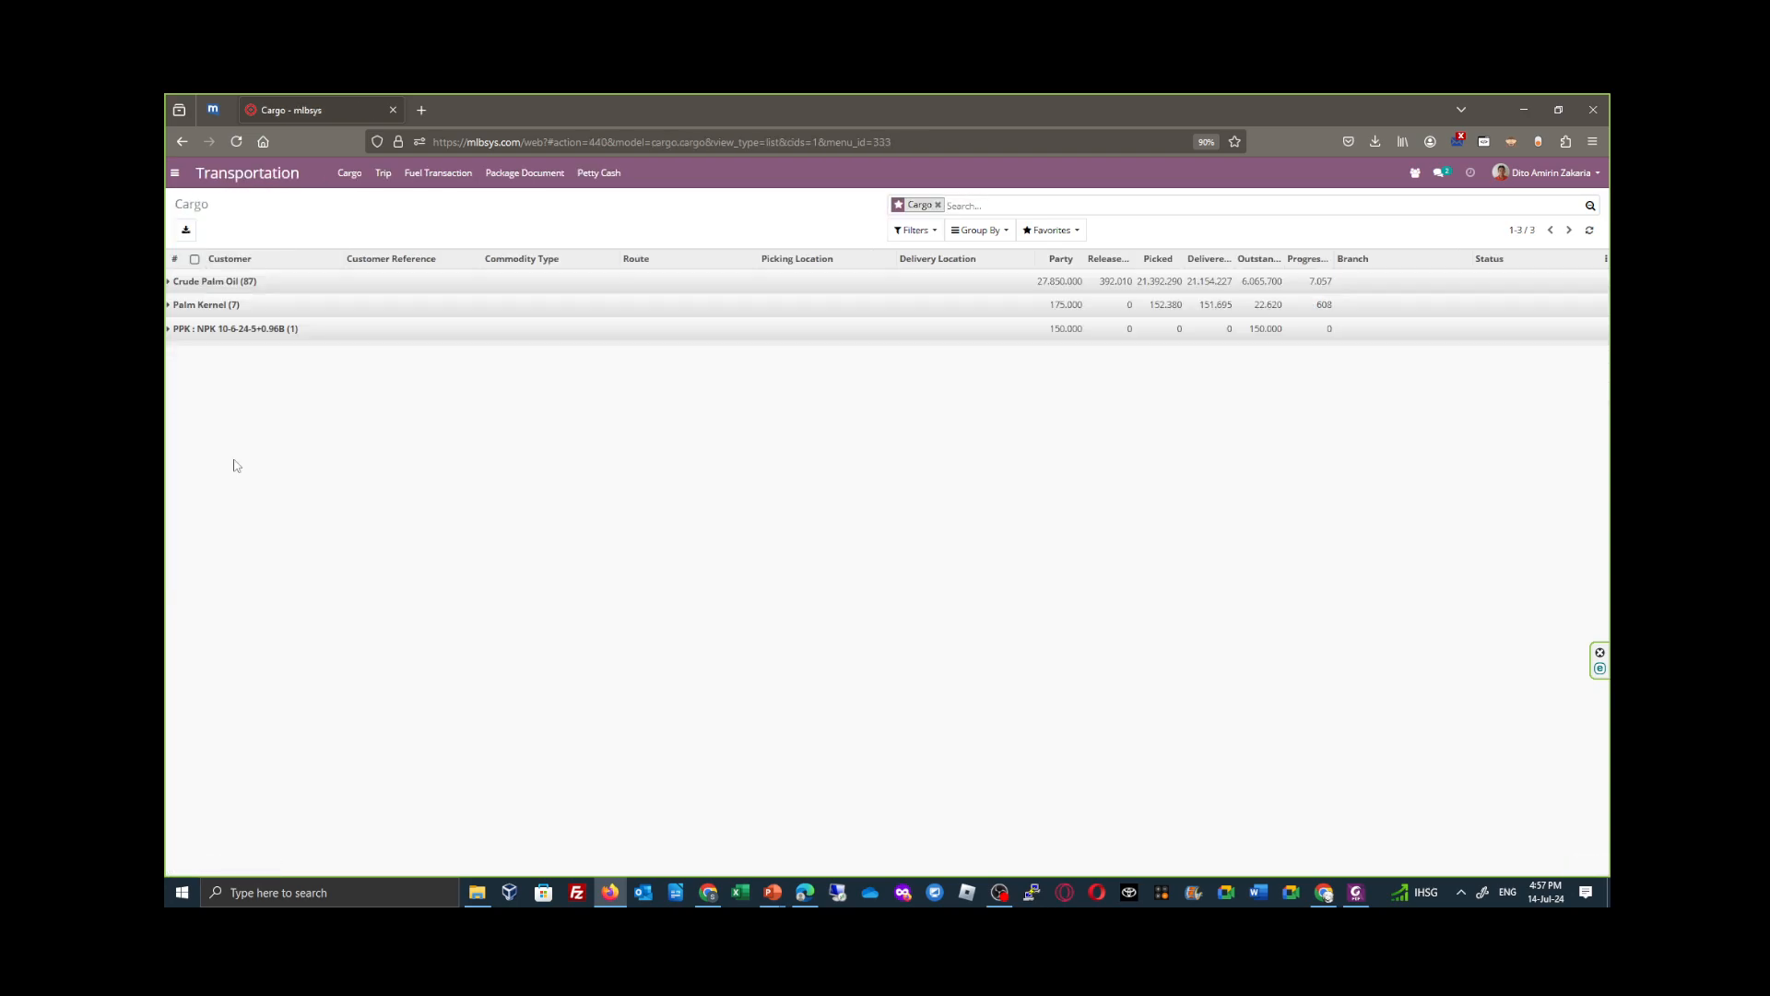
pyautogui.click(383, 173)
pyautogui.click(393, 212)
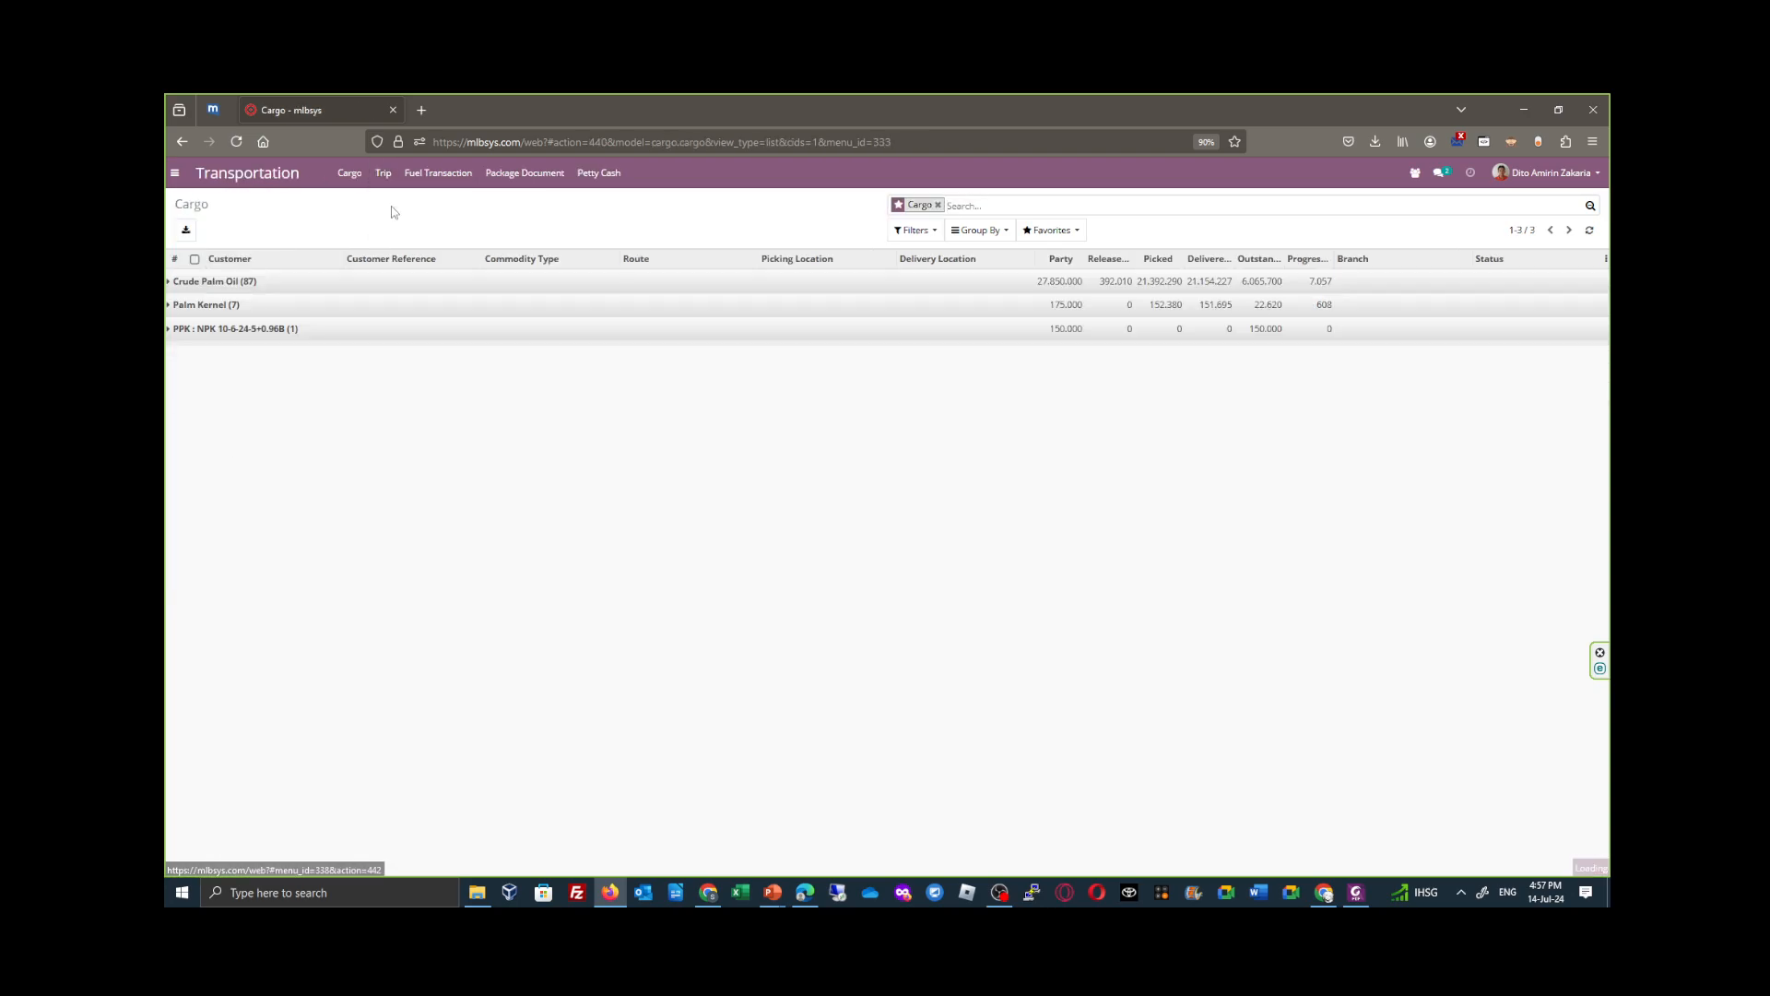
# - Expand the August 2022 trips down to Internal and Done, and open trip CT-041707
pyautogui.scroll(-3, 311, 583)
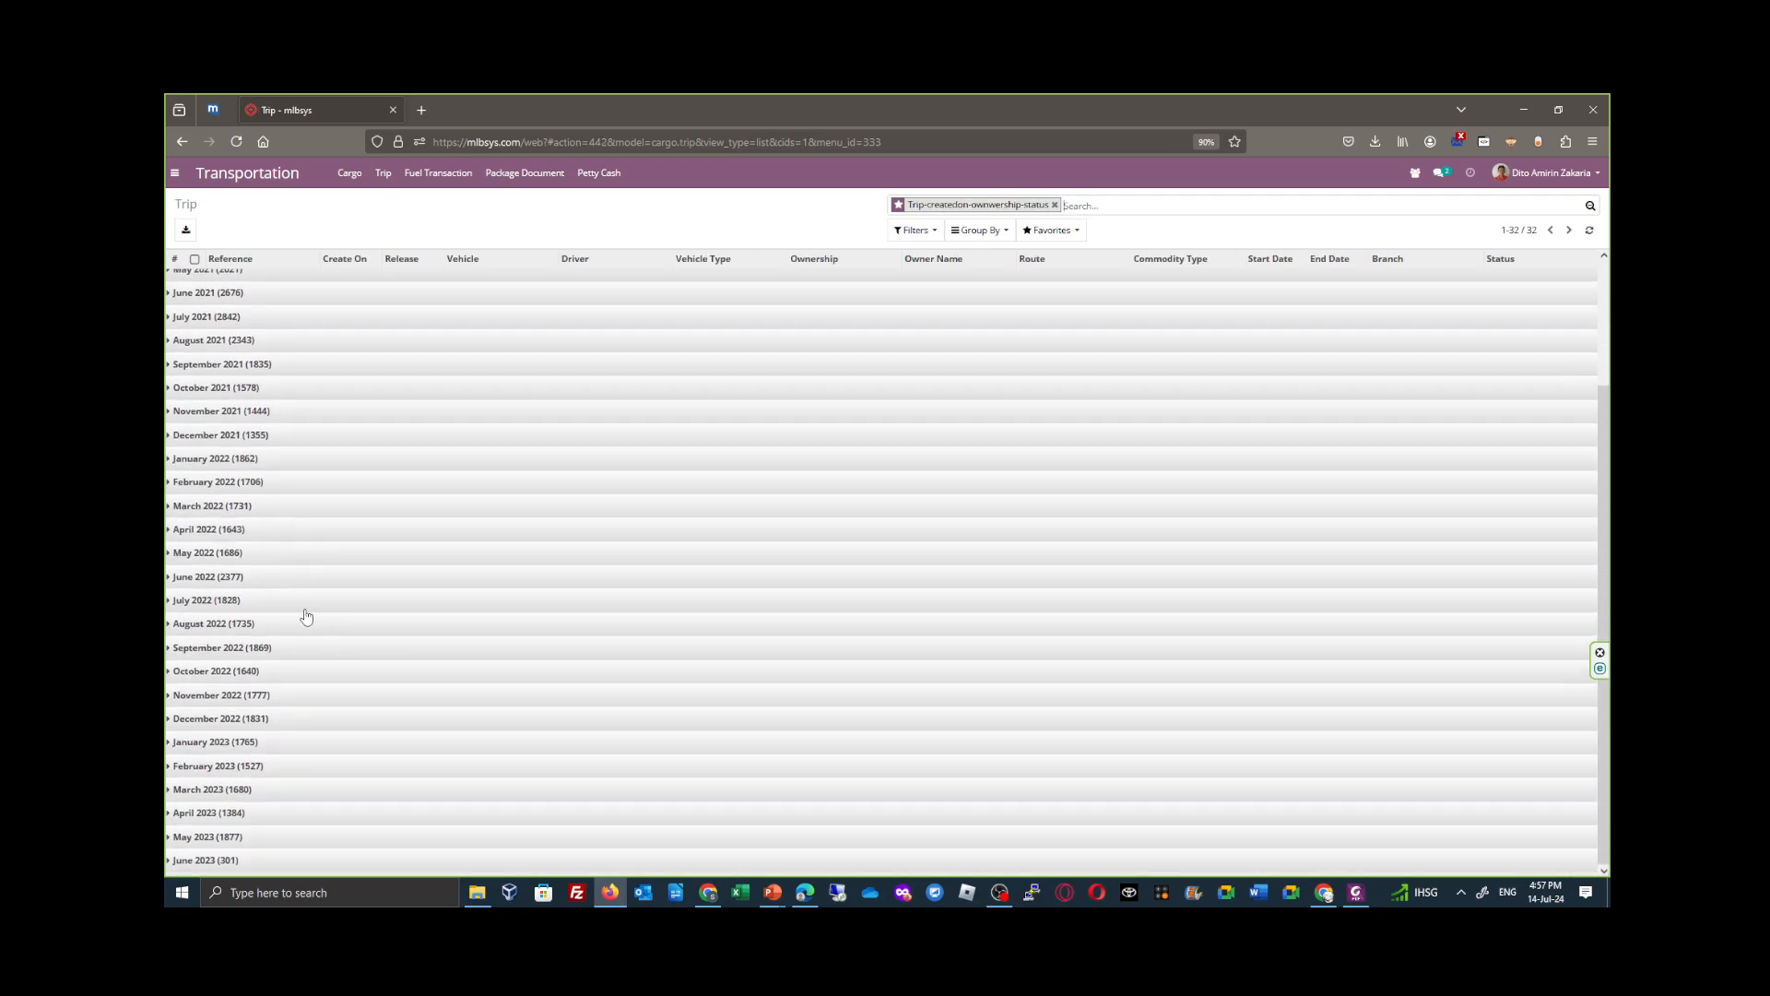
pyautogui.click(267, 631)
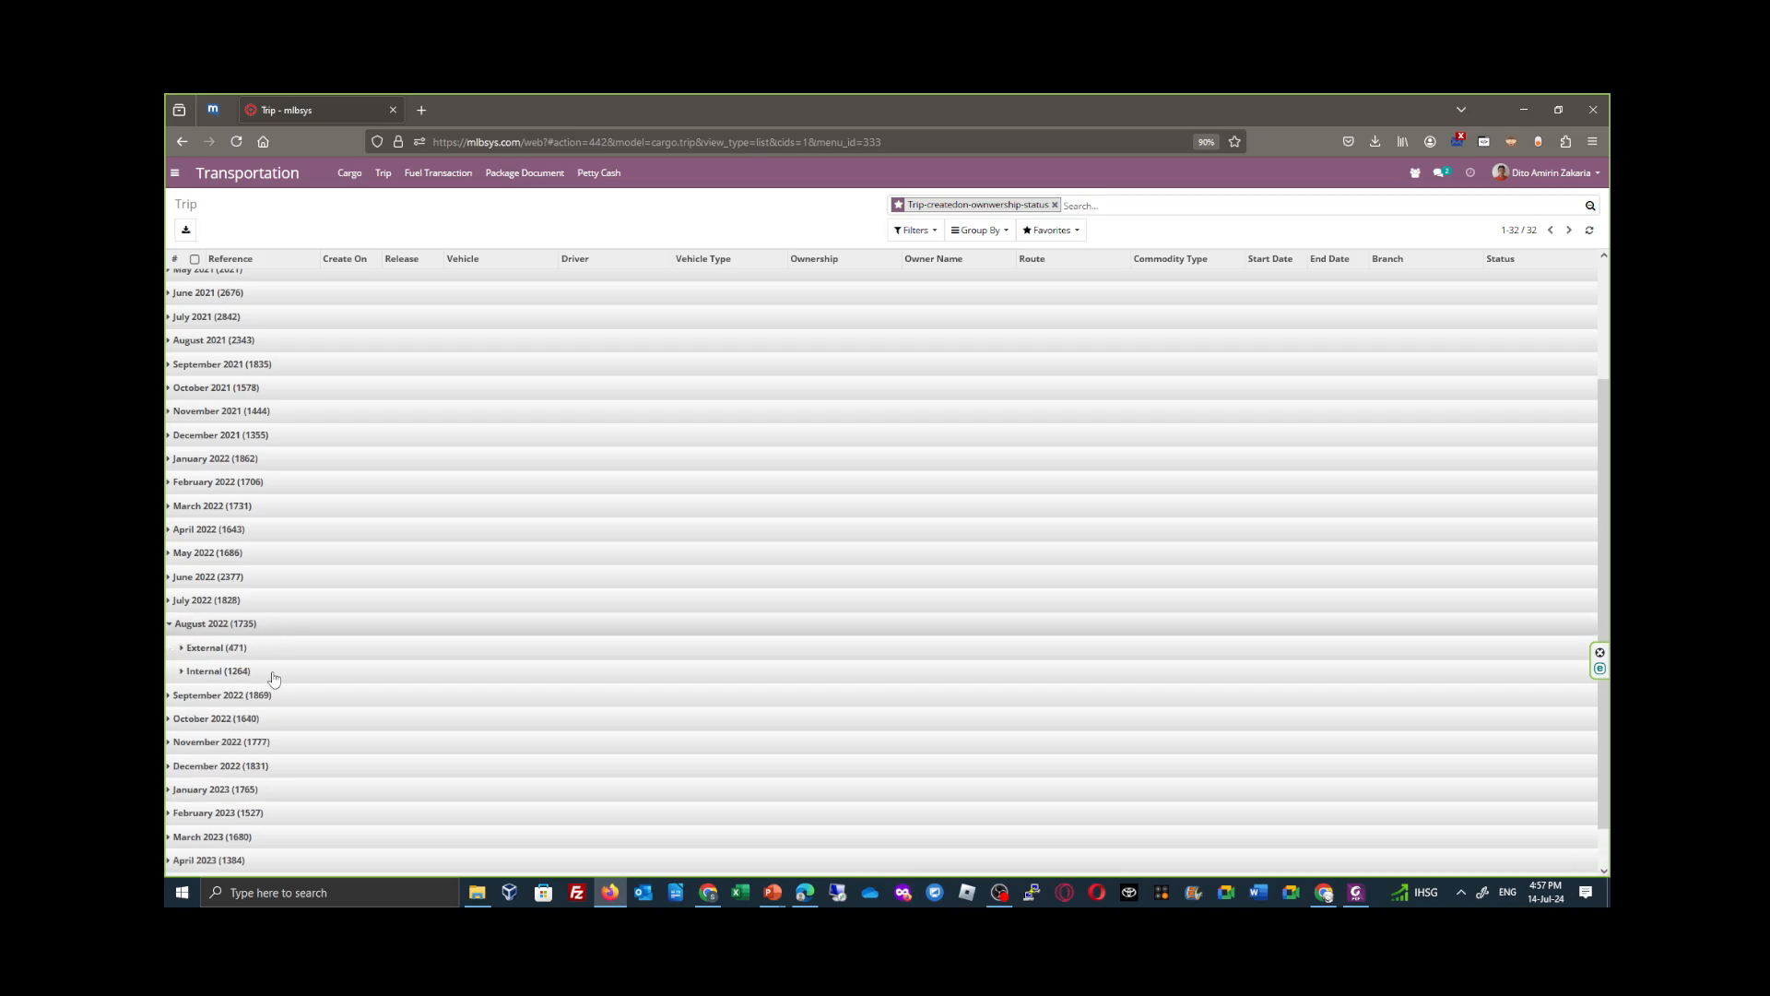
pyautogui.click(269, 673)
pyautogui.click(303, 719)
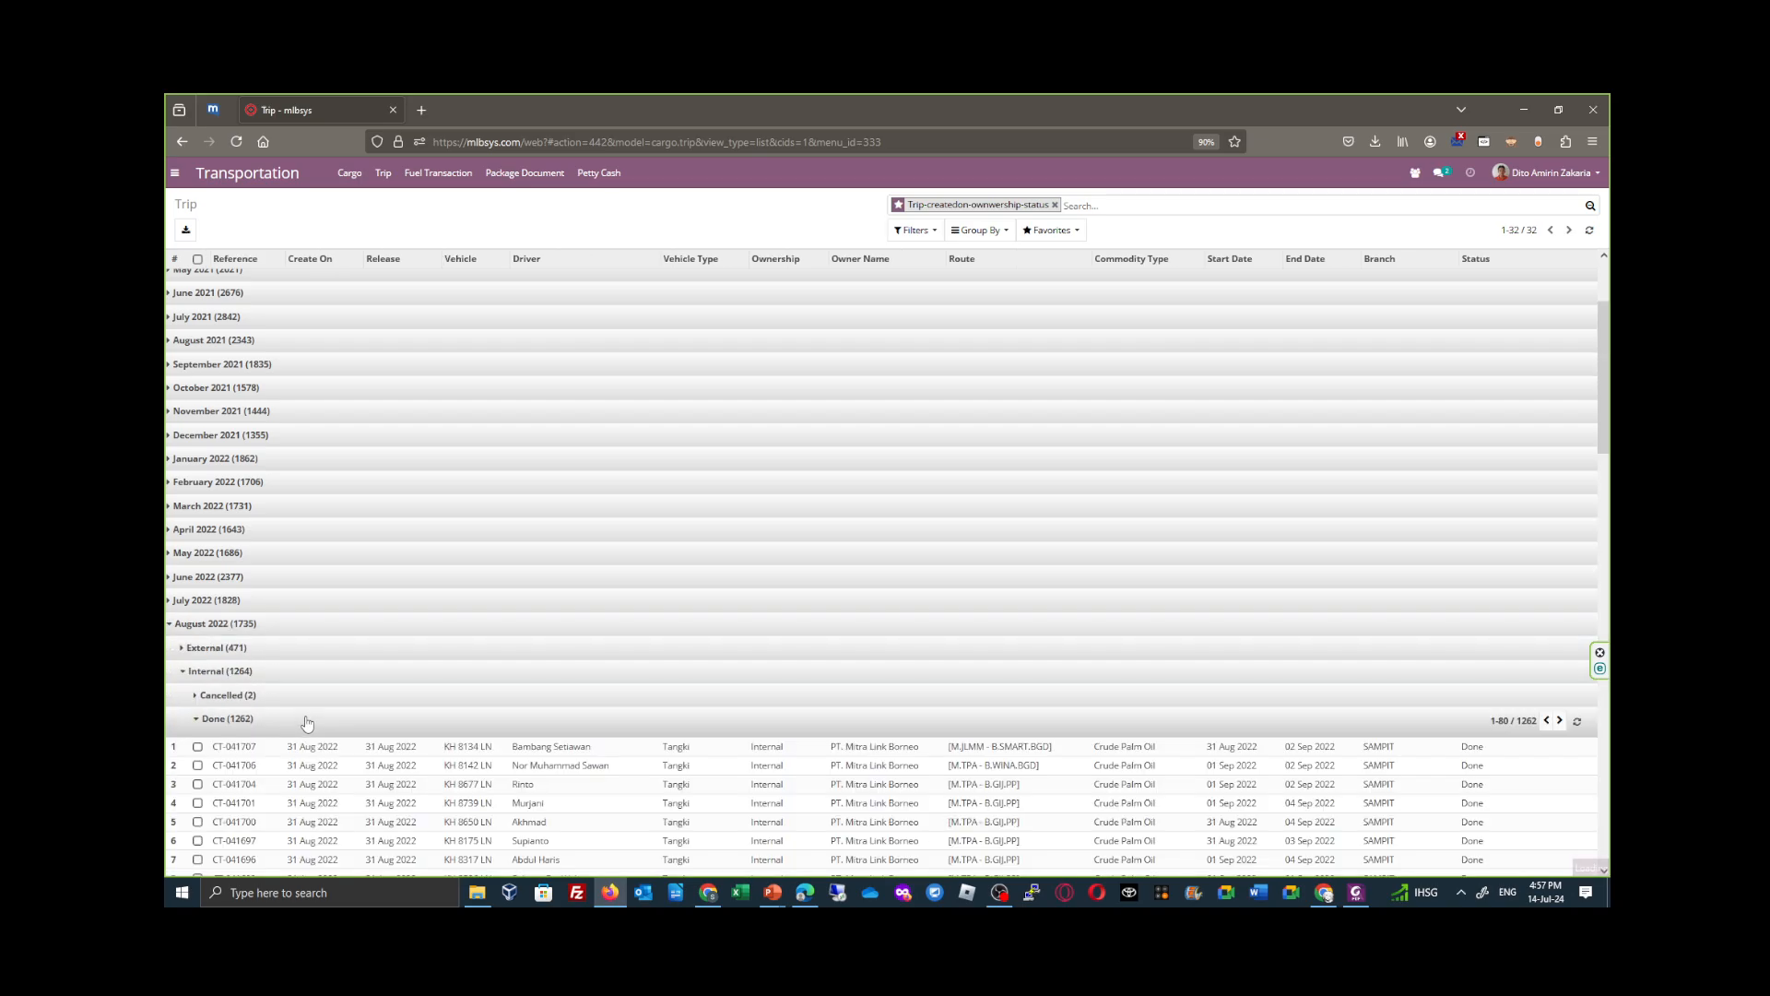
pyautogui.scroll(-1, 307, 723)
pyautogui.scroll(-3, 307, 724)
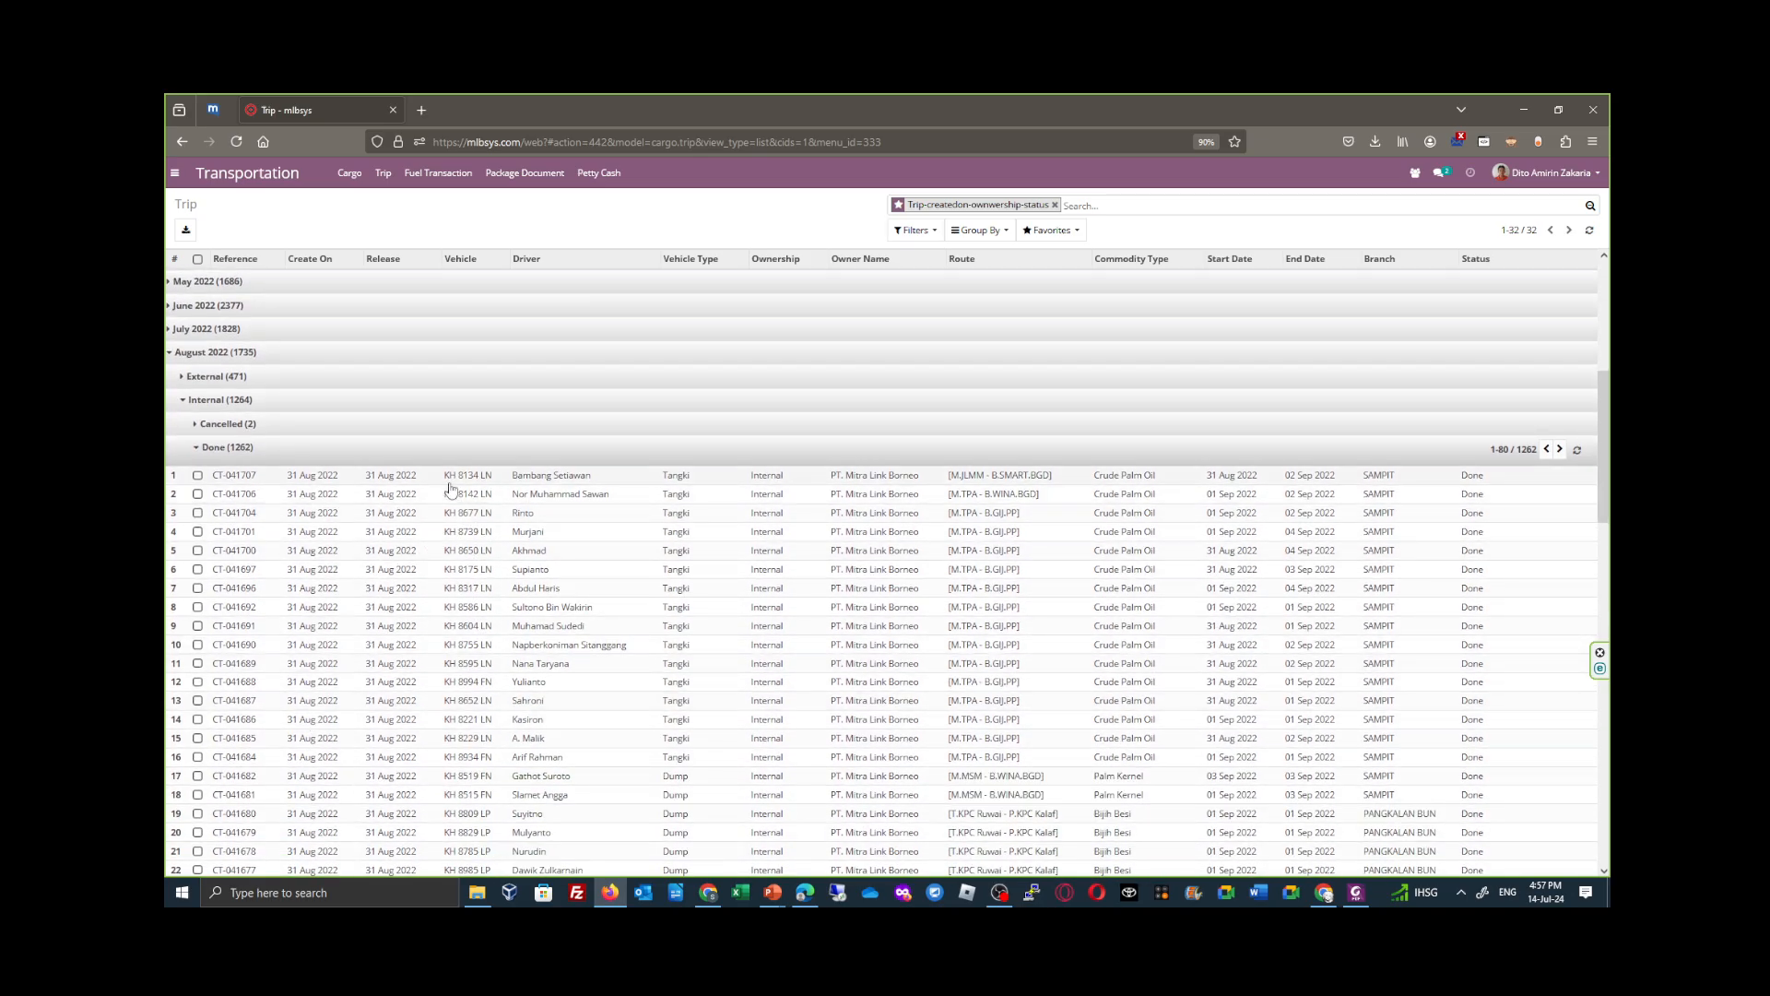
pyautogui.click(450, 482)
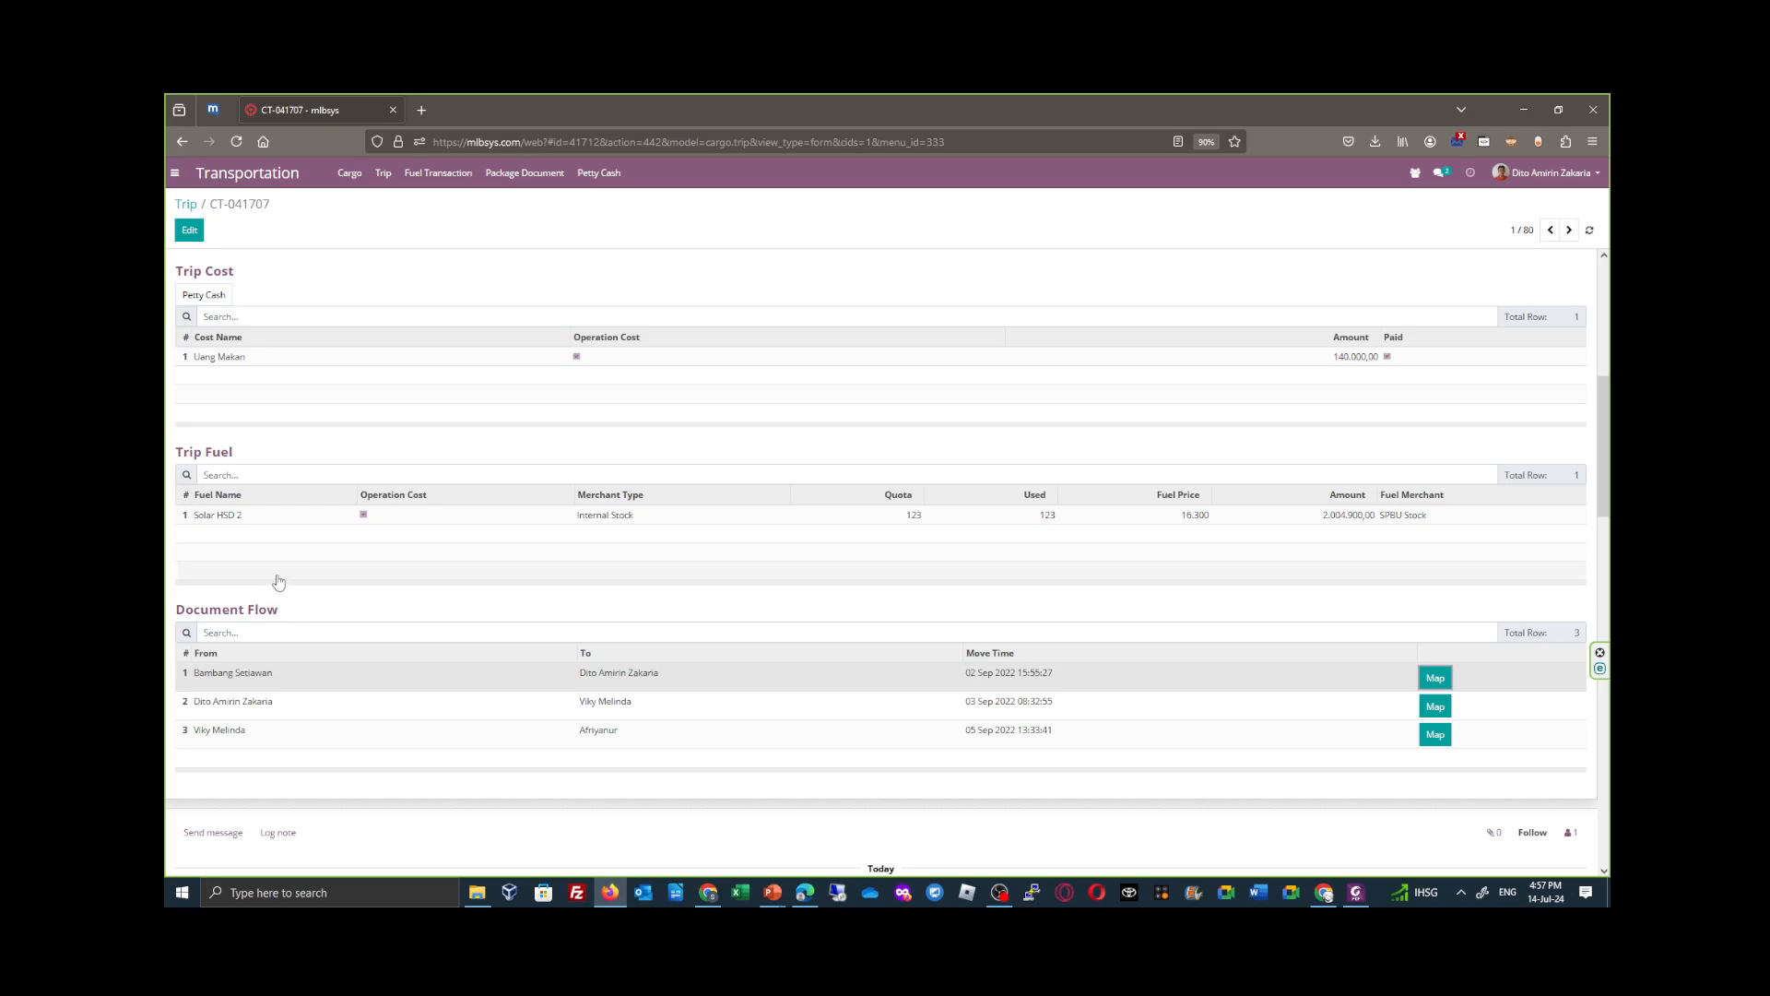
# - Create and save a petty cash expense from the Trip Cost section of trip CT-041707 for its Uang Makan cost
pyautogui.scroll(3, 277, 585)
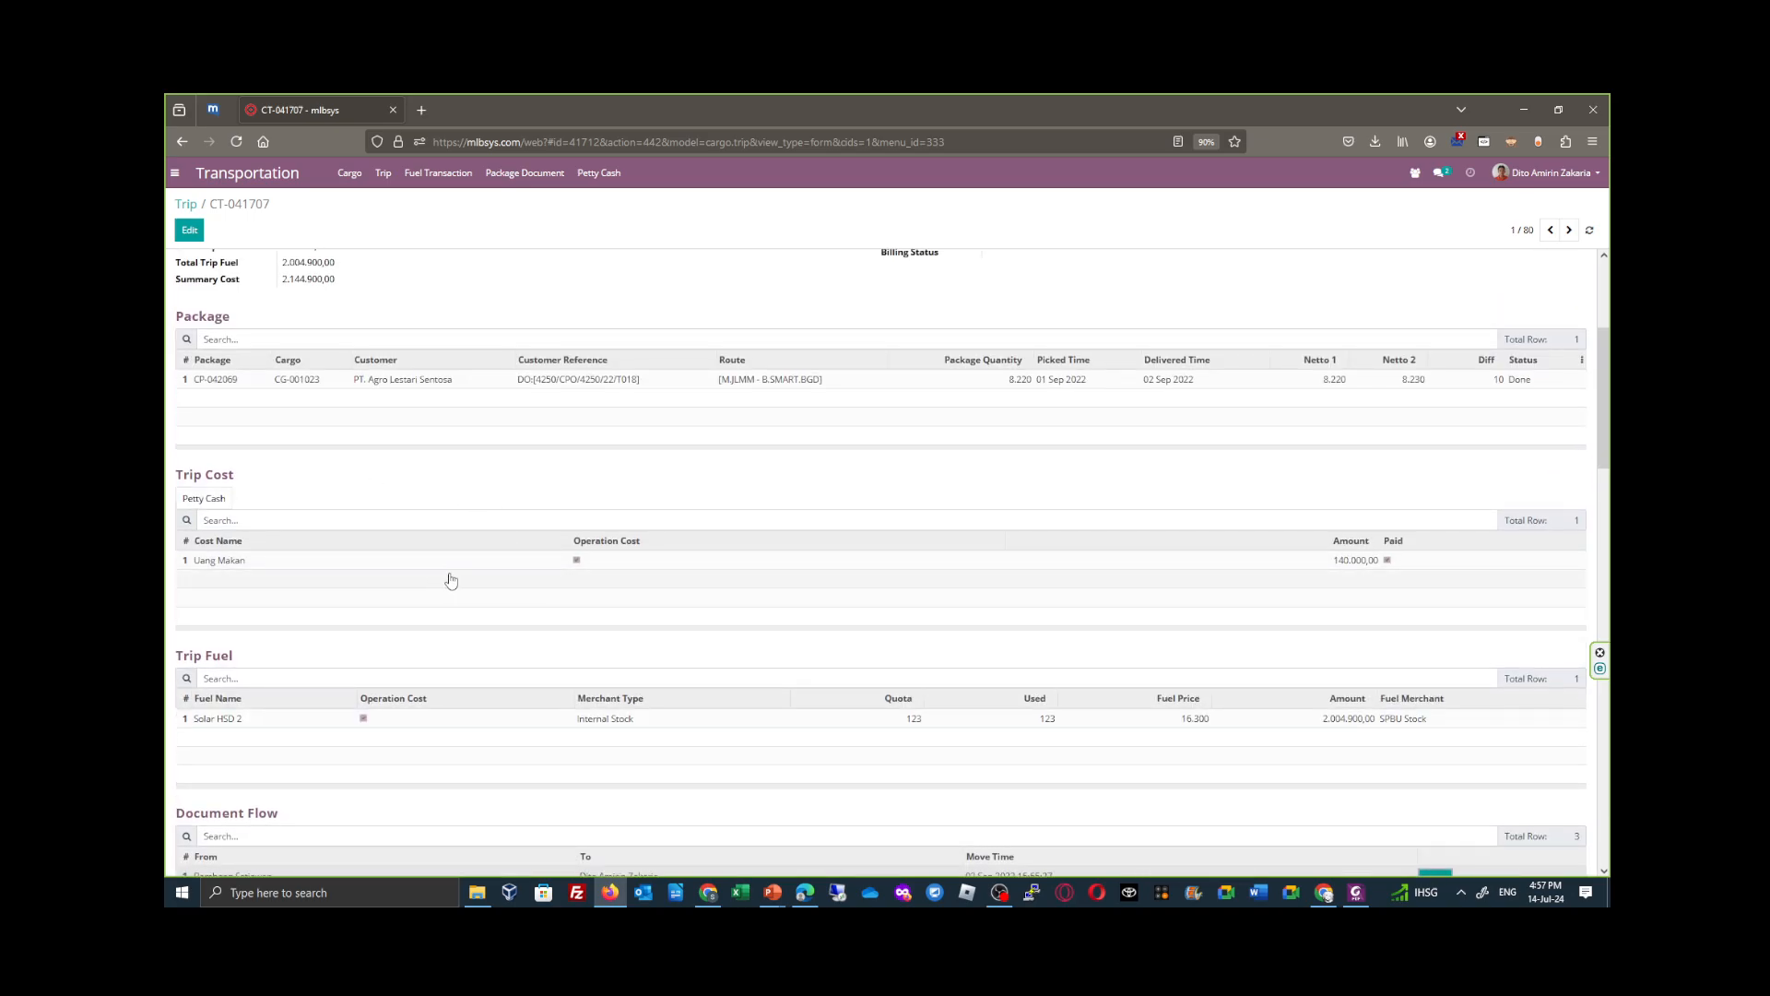
pyautogui.scroll(3, 526, 549)
pyautogui.scroll(1, 1171, 450)
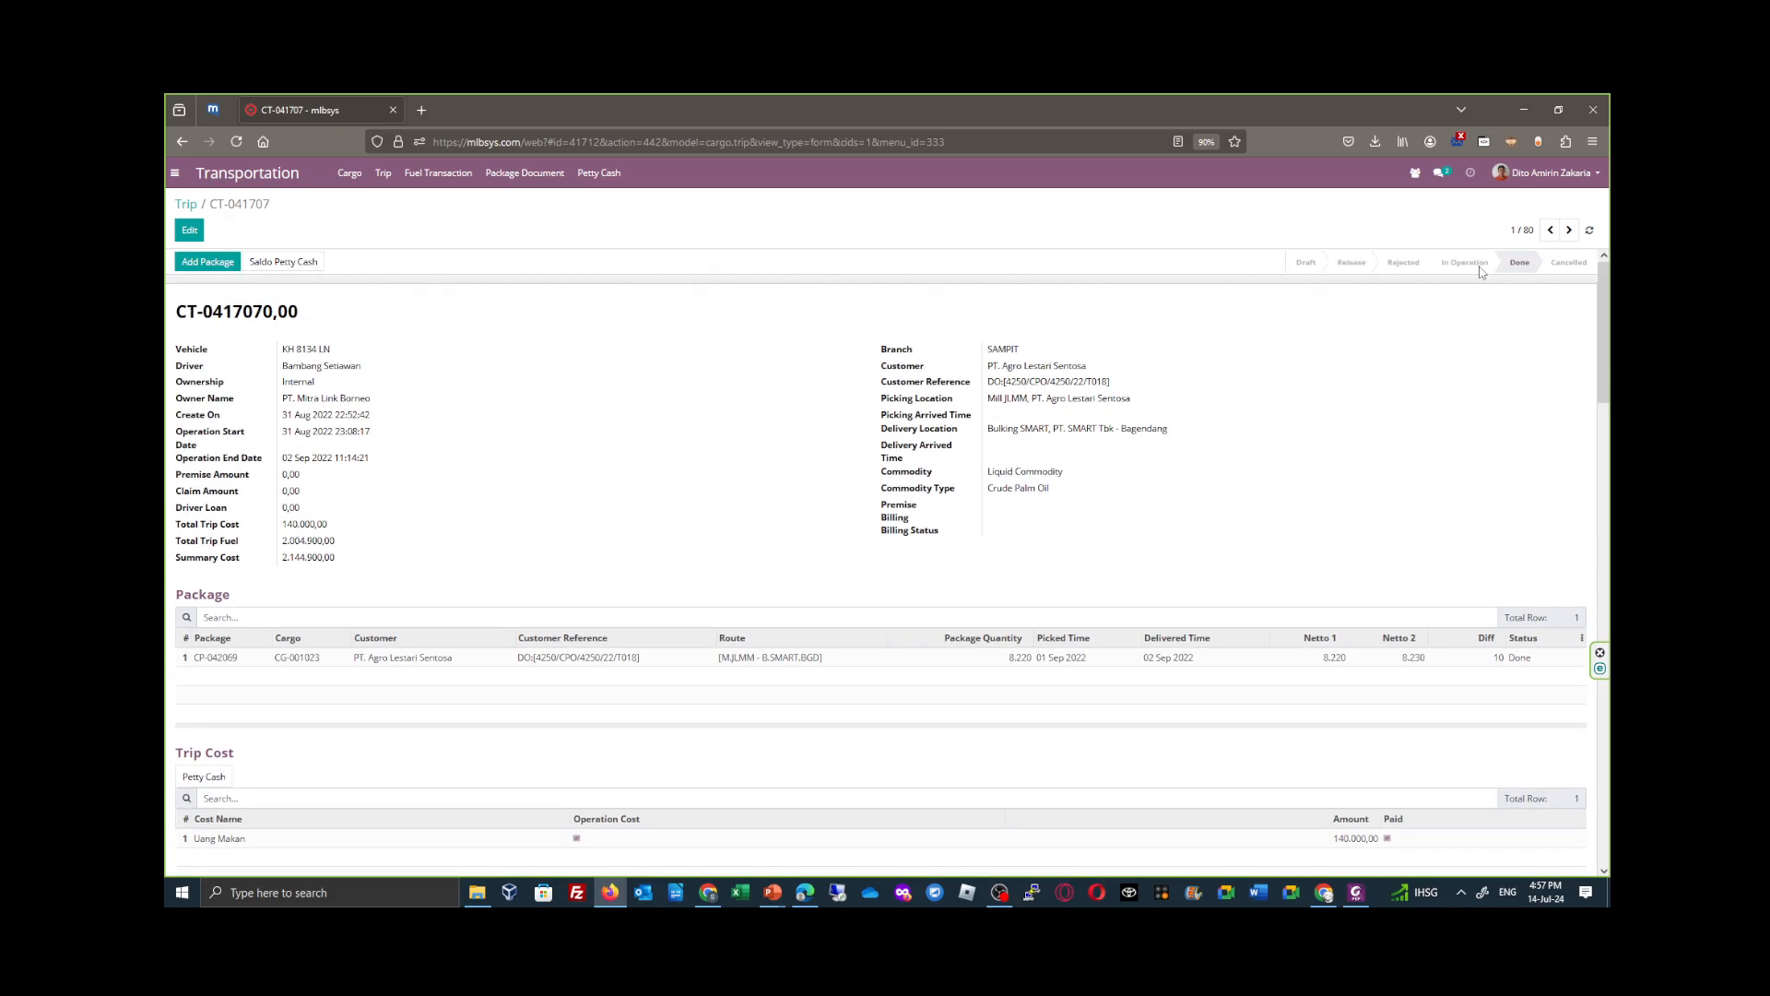
pyautogui.scroll(-2, 727, 545)
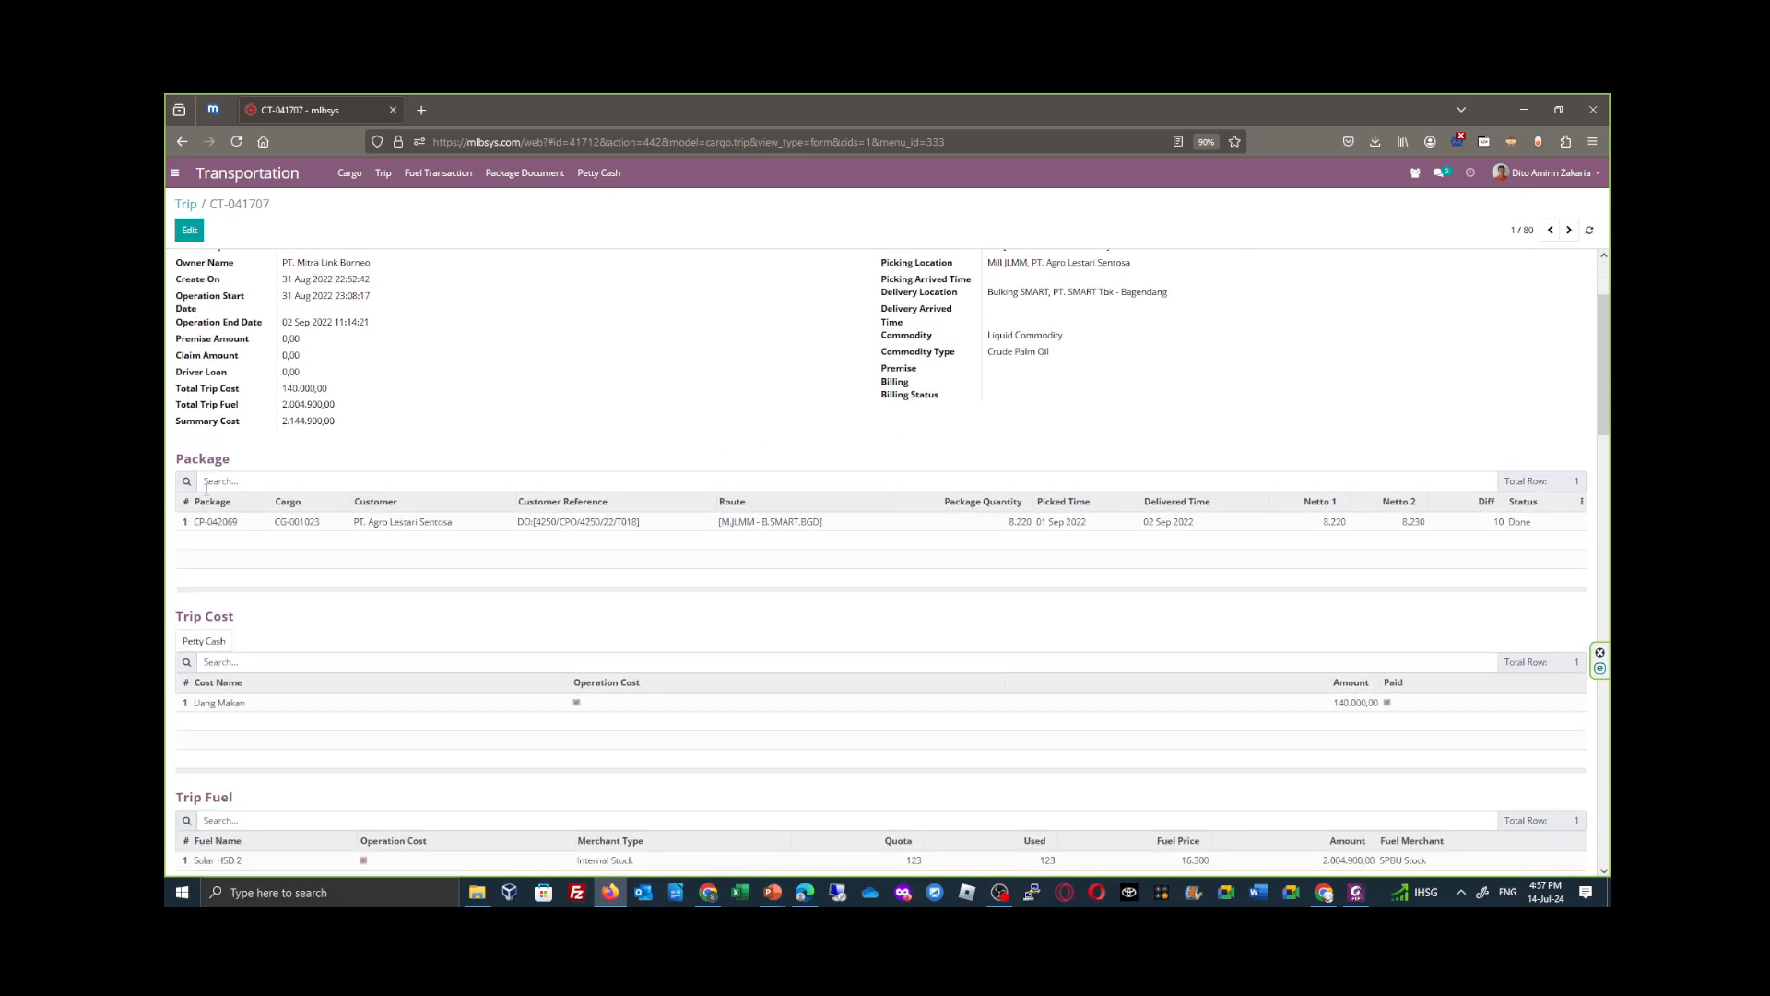
pyautogui.scroll(-1, 308, 585)
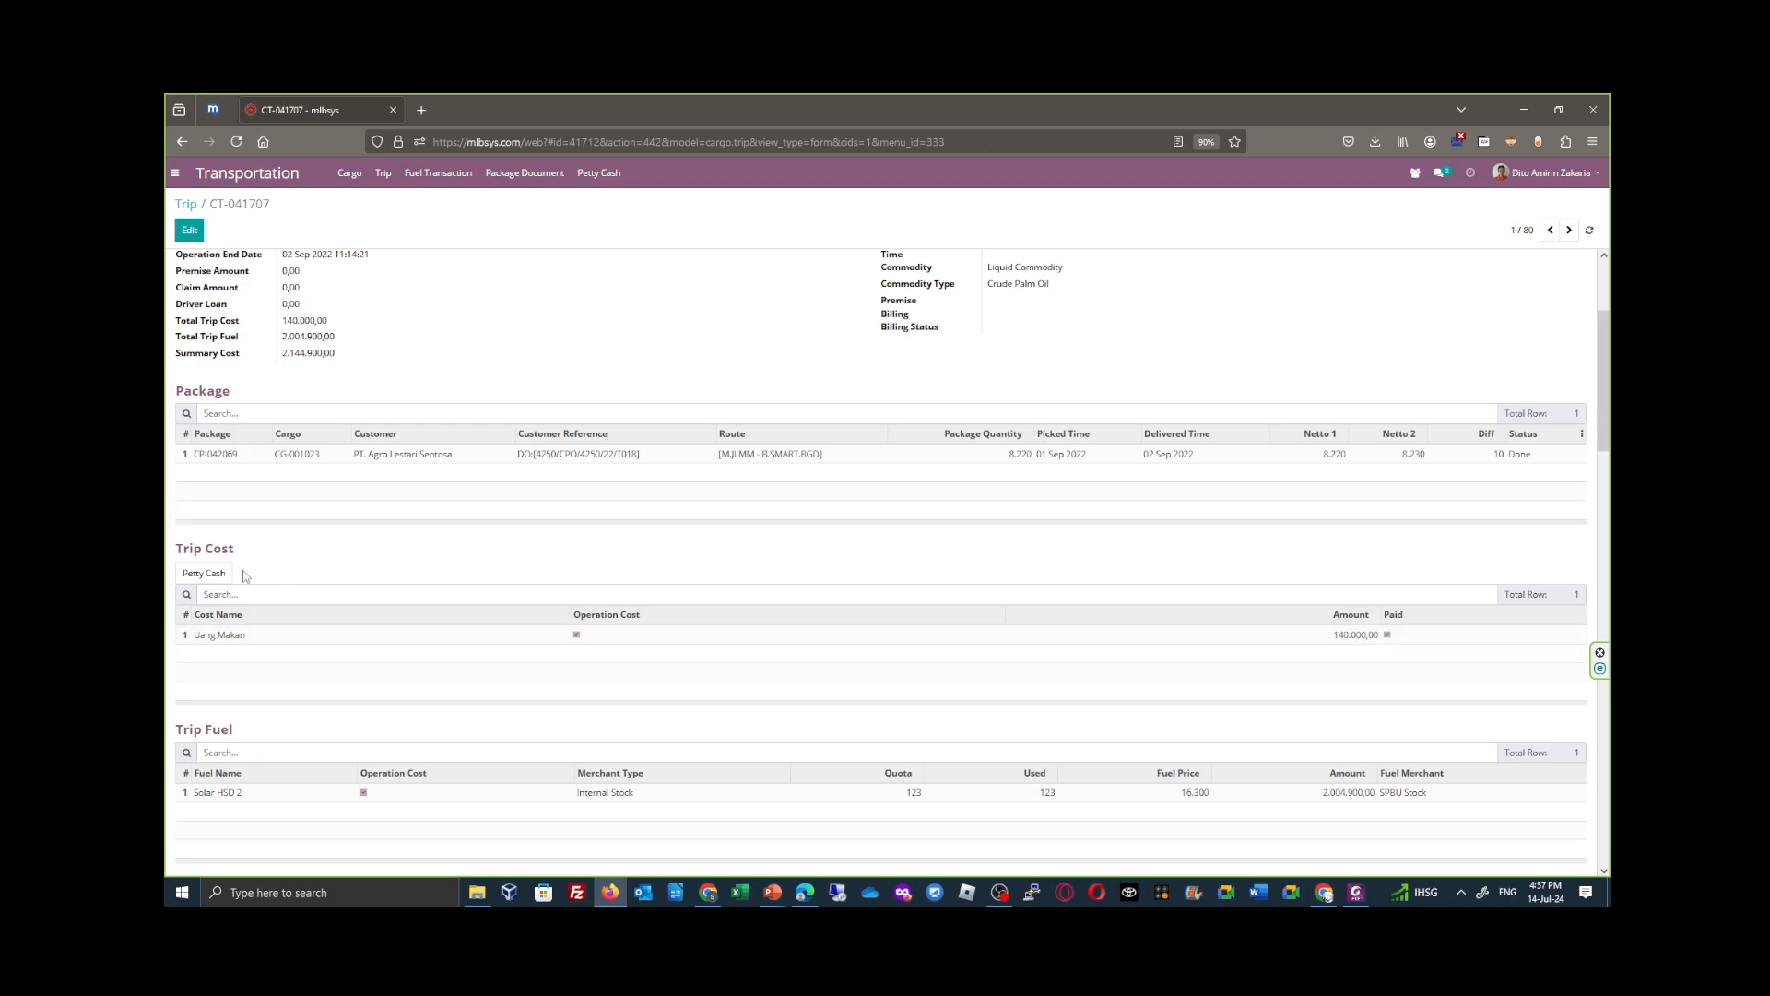
pyautogui.click(215, 573)
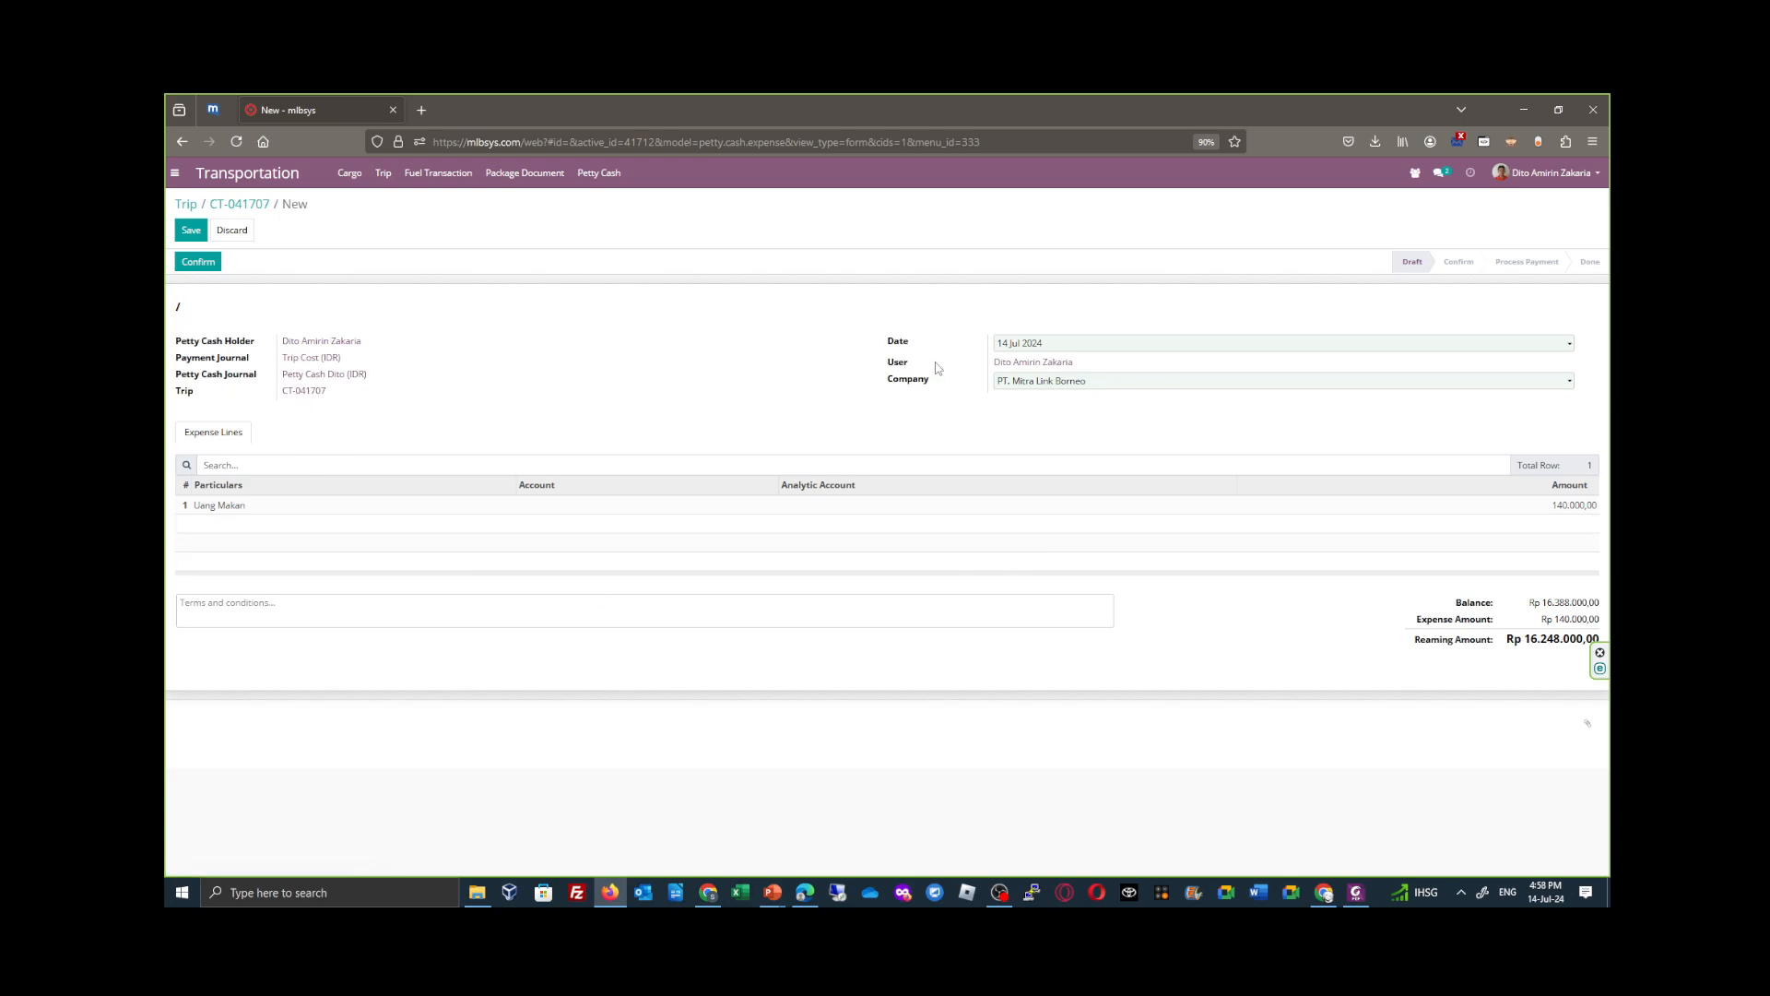
pyautogui.click(191, 232)
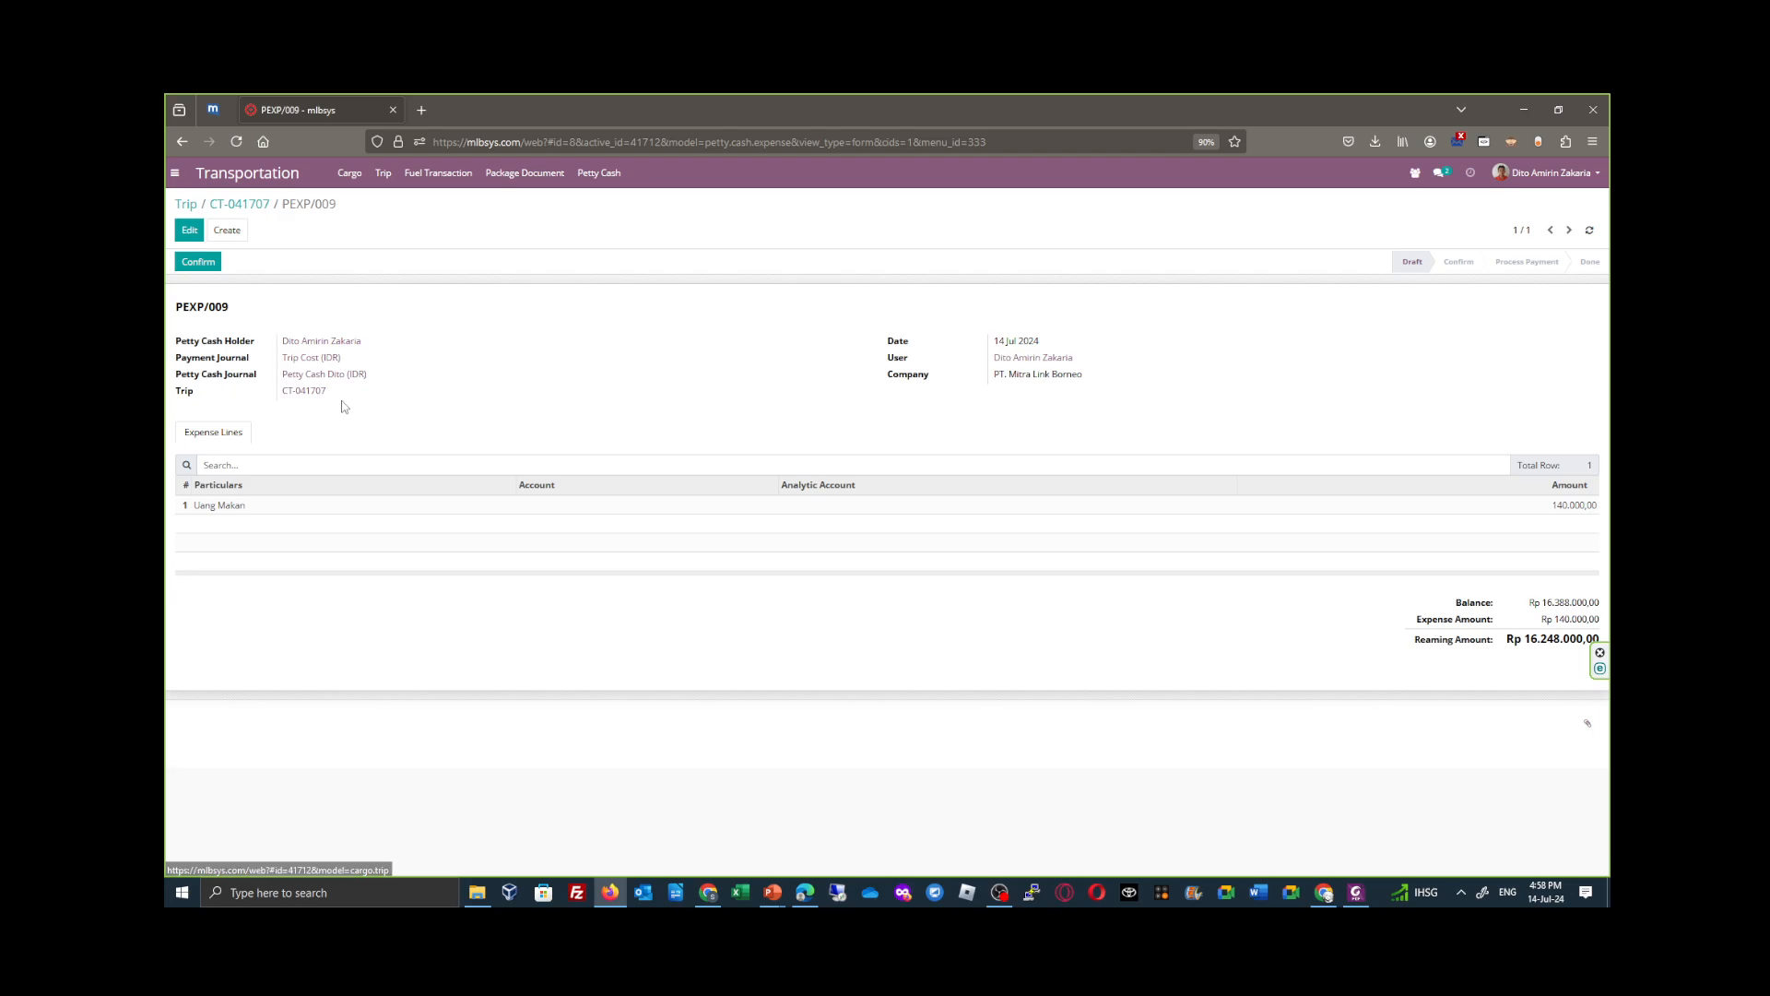
# - Confirm the trip's petty cash expense, register its payment and reconcile that payment
pyautogui.click(197, 262)
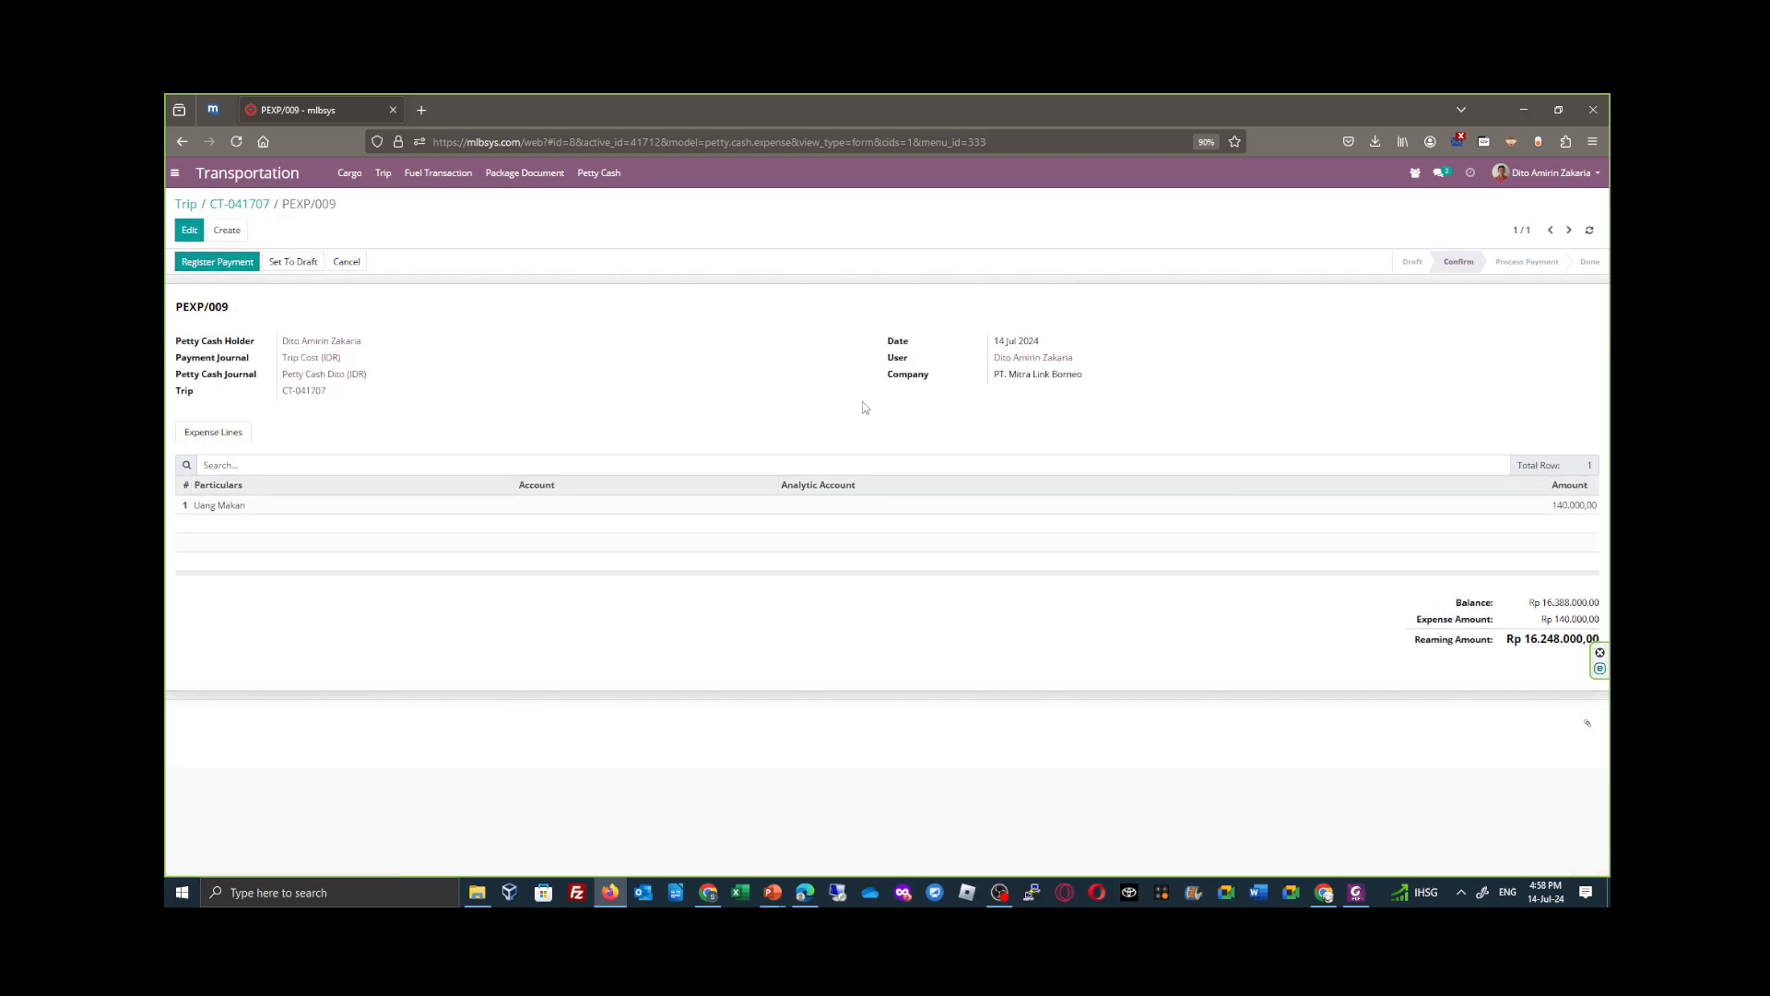
pyautogui.click(241, 263)
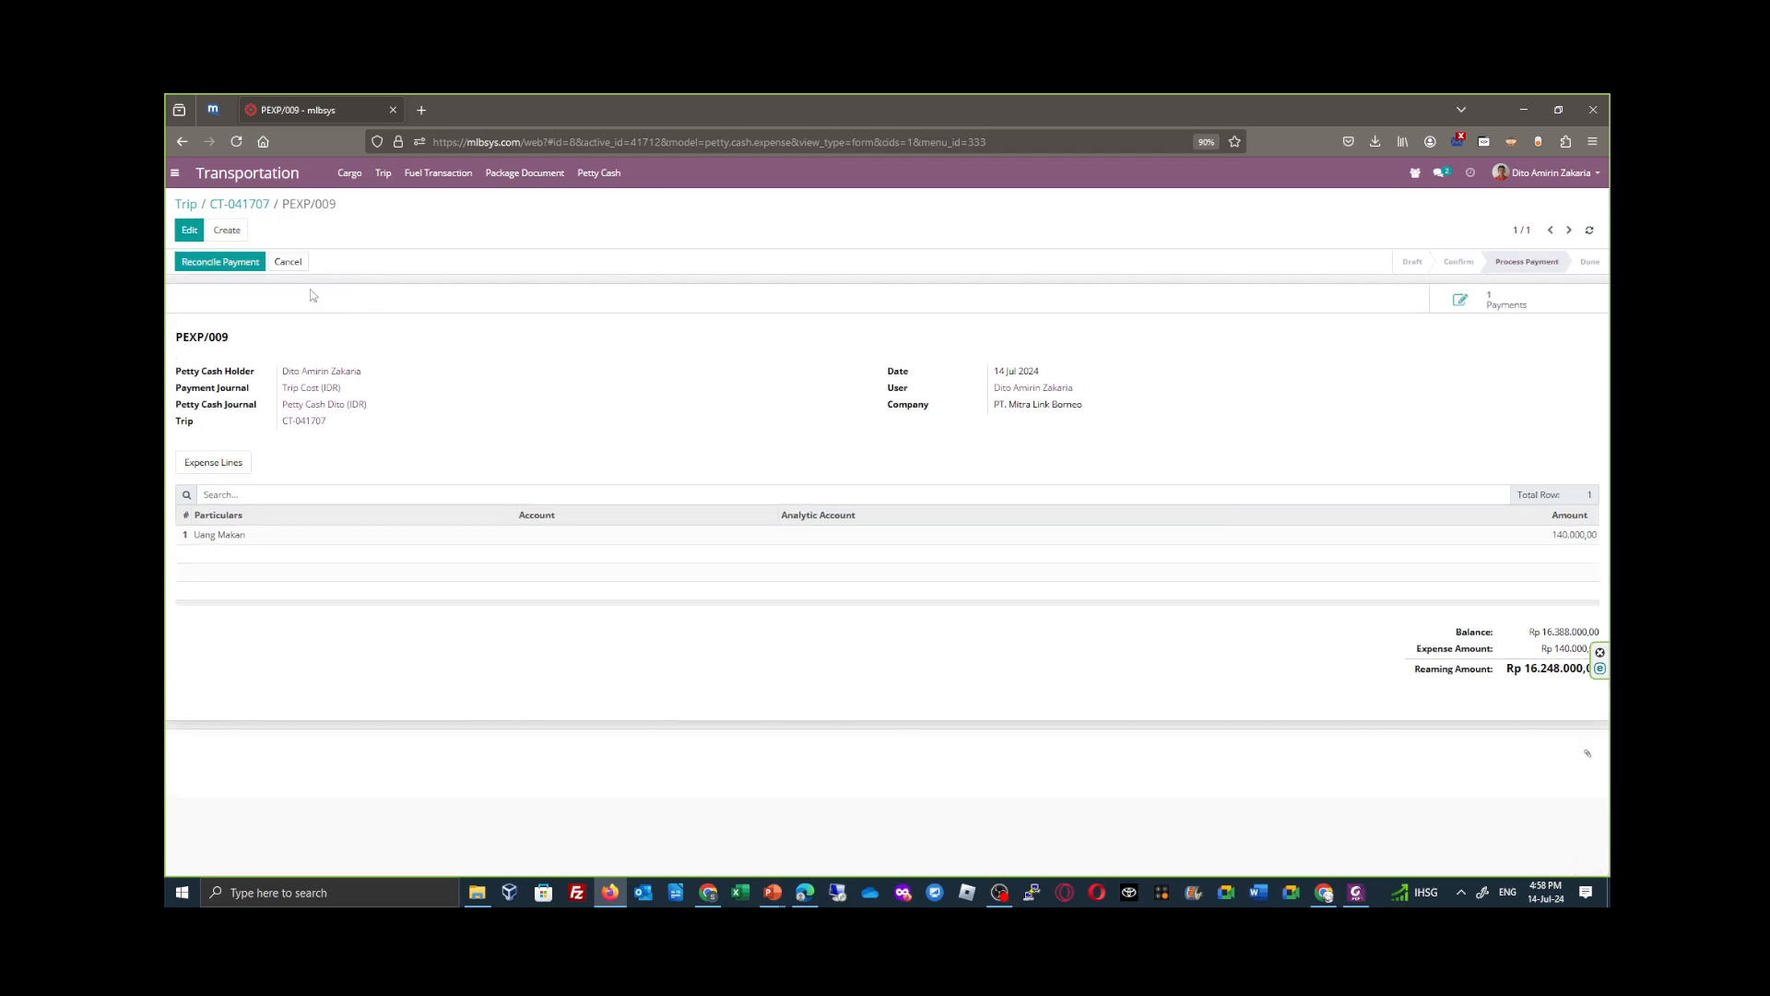
pyautogui.click(245, 265)
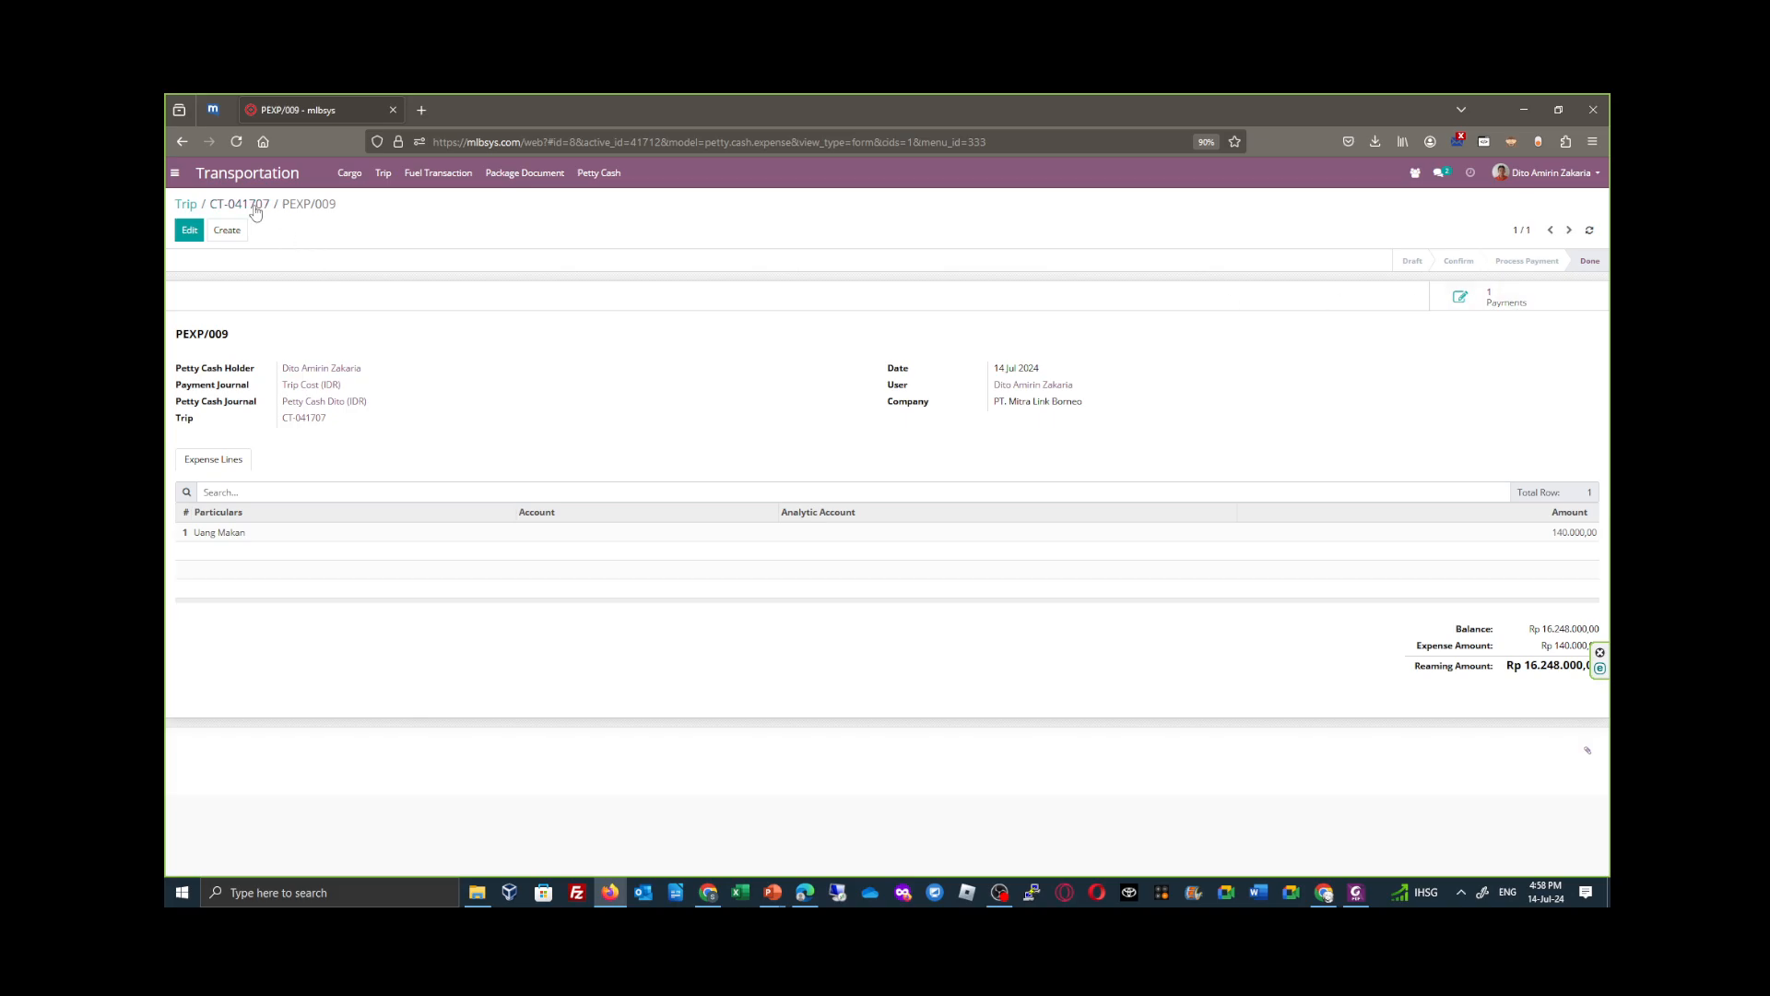
# - Reopen trip CT-041707 from the Trip list and check the petty cash expense linked to its Trip Cost
pyautogui.click(187, 205)
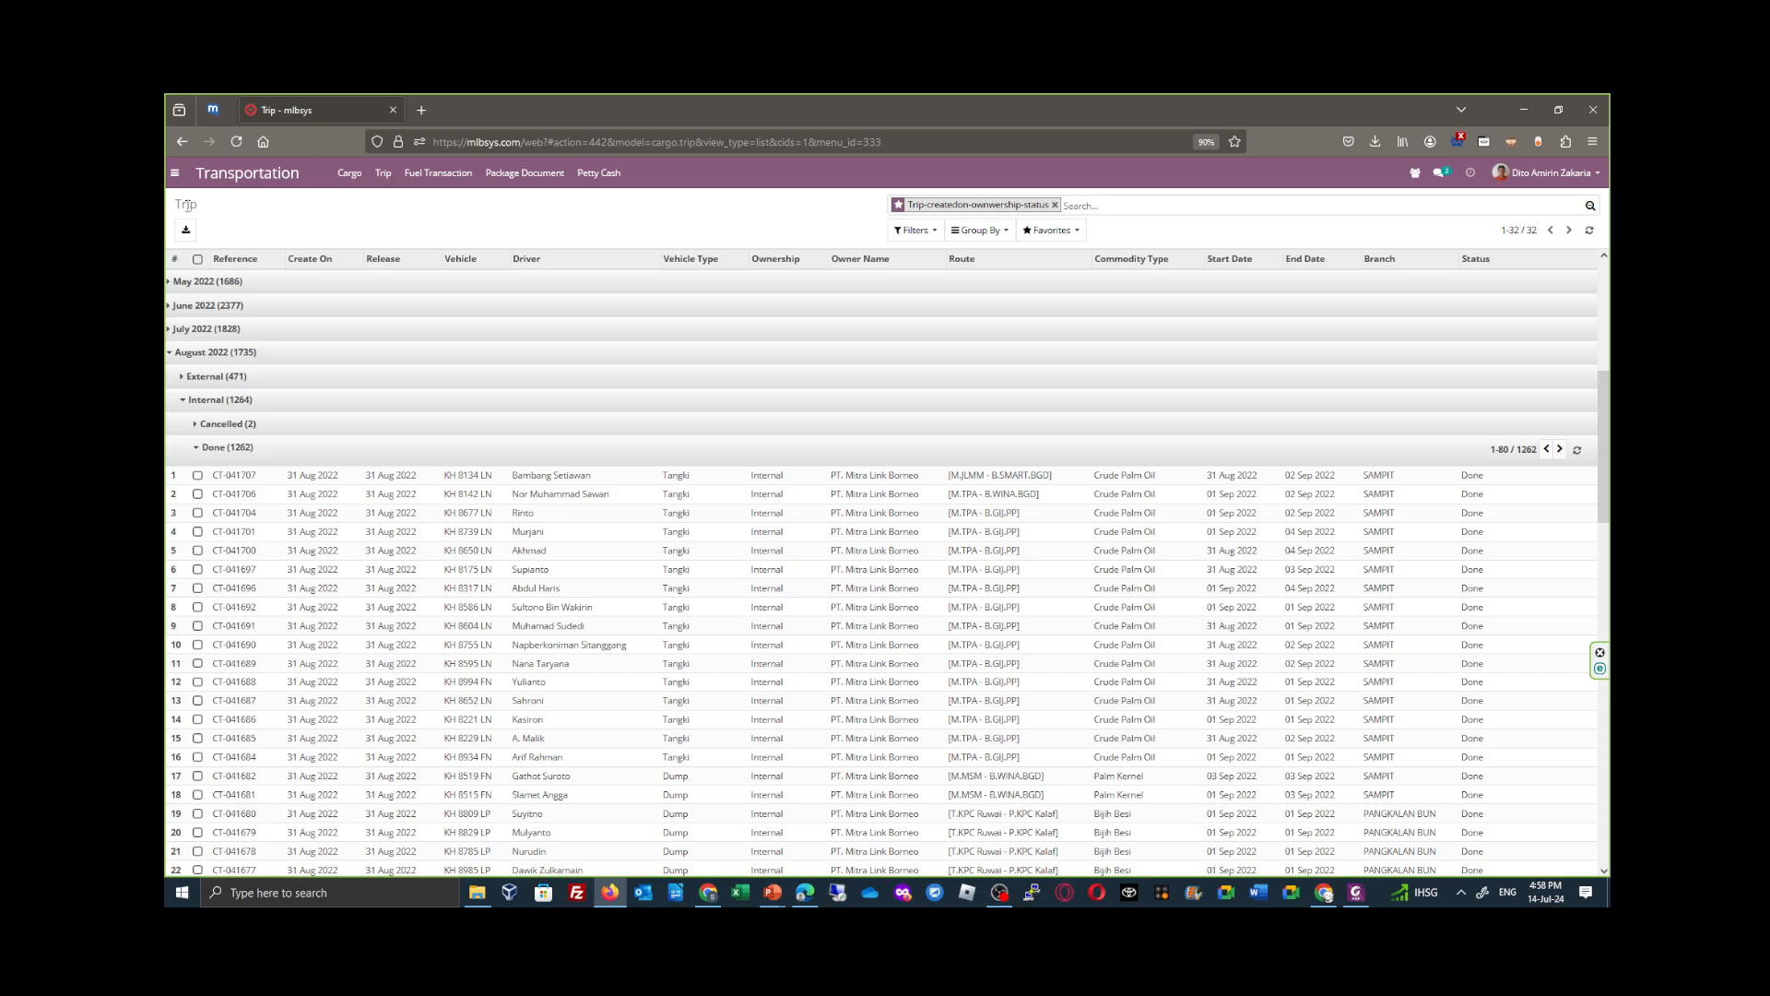
pyautogui.click(479, 481)
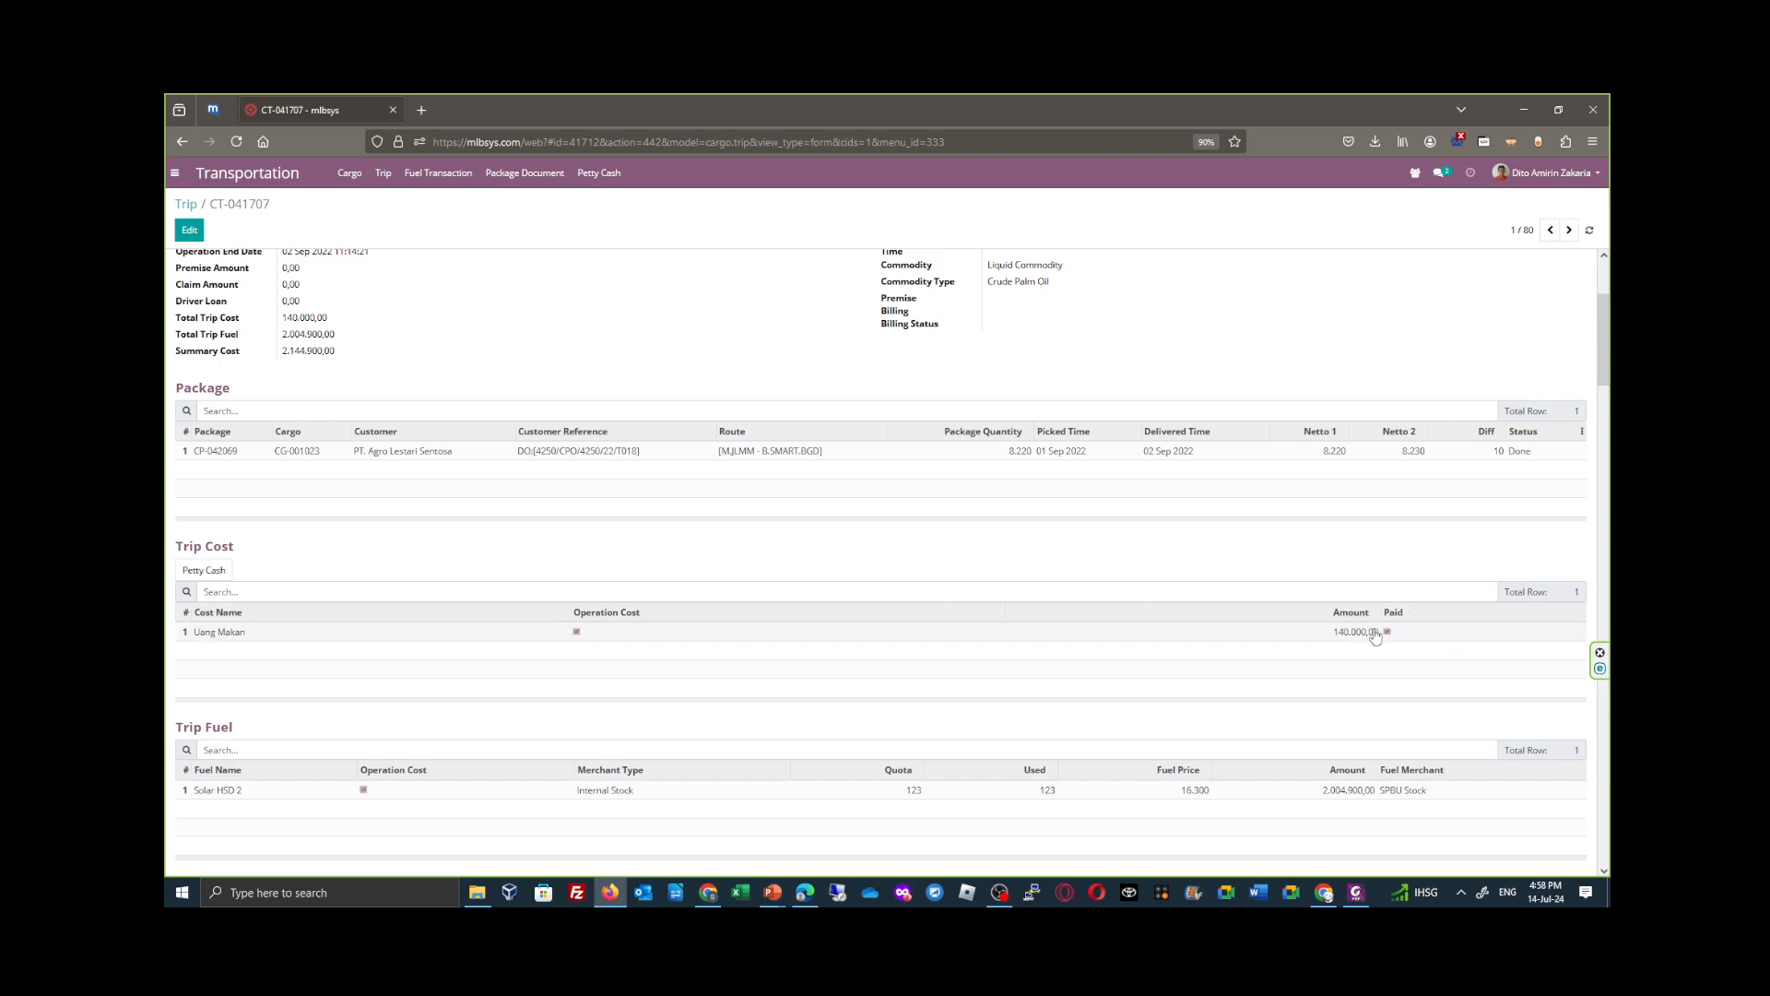
pyautogui.click(204, 570)
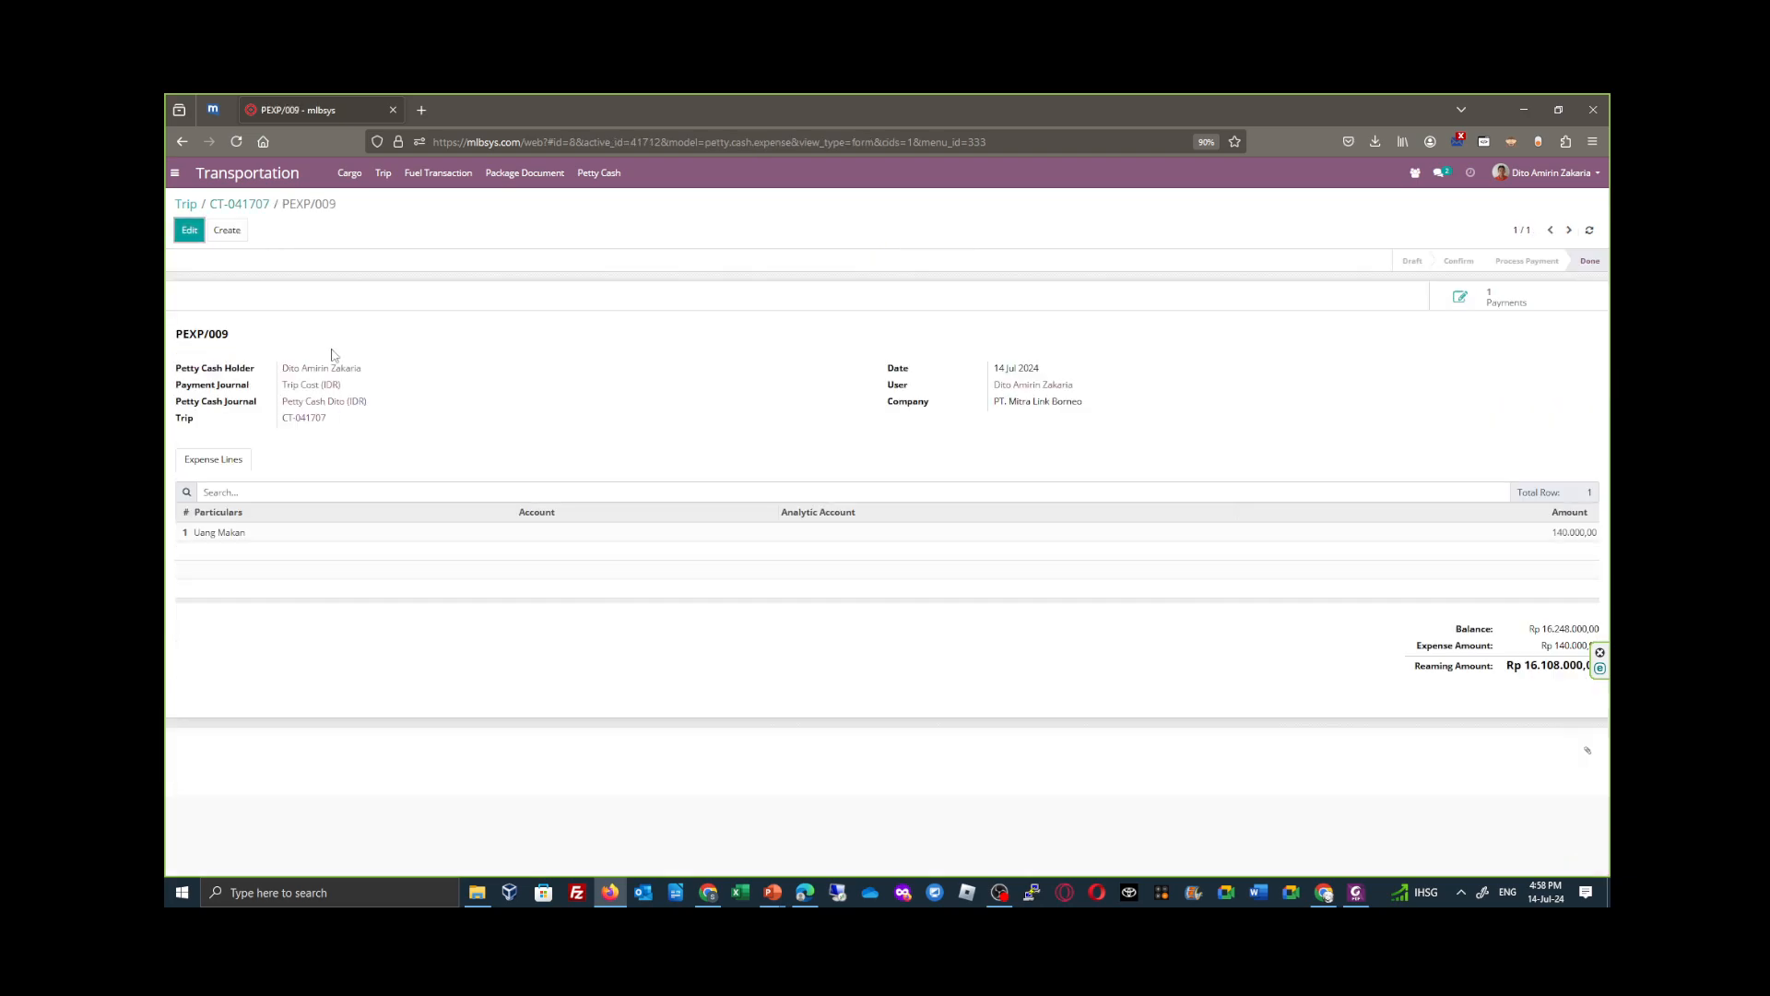
pyautogui.moveTo(234, 337); pyautogui.dragTo(230, 285)
pyautogui.click(231, 304)
# - Return to trip CT-041707, refresh the record and check the Uang Makan line's Paid status under Trip Cost
pyautogui.click(258, 205)
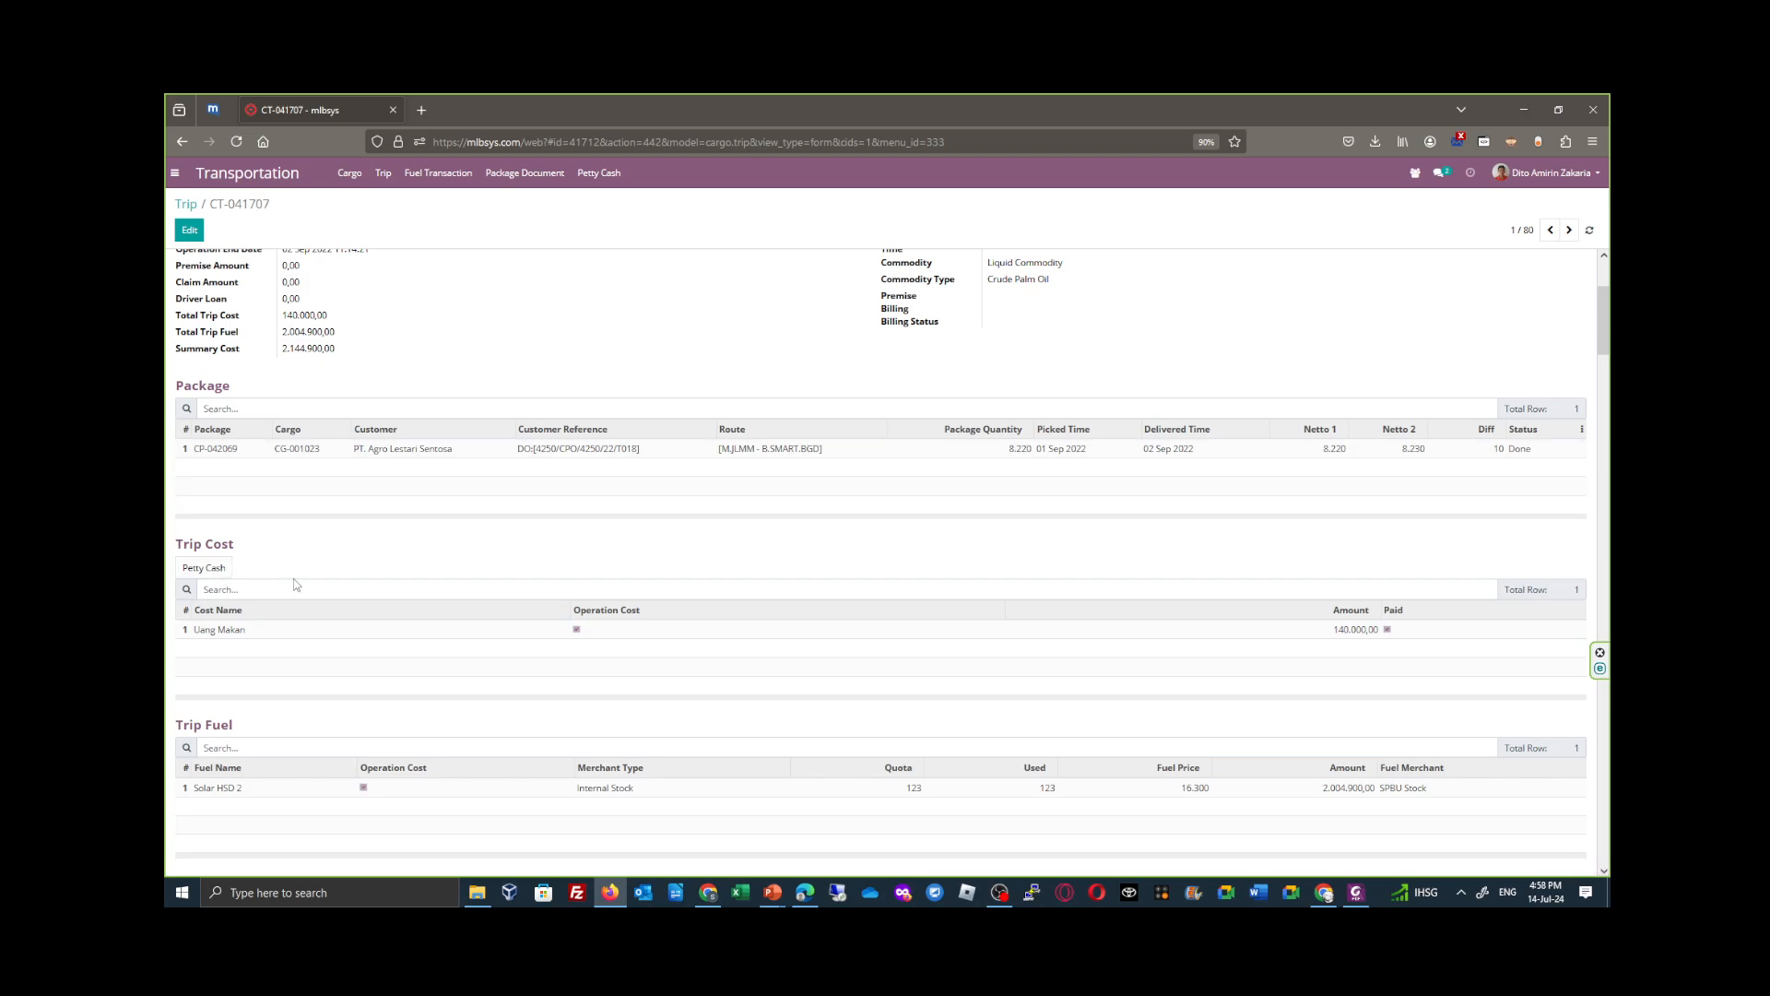
pyautogui.scroll(5, 1263, 327)
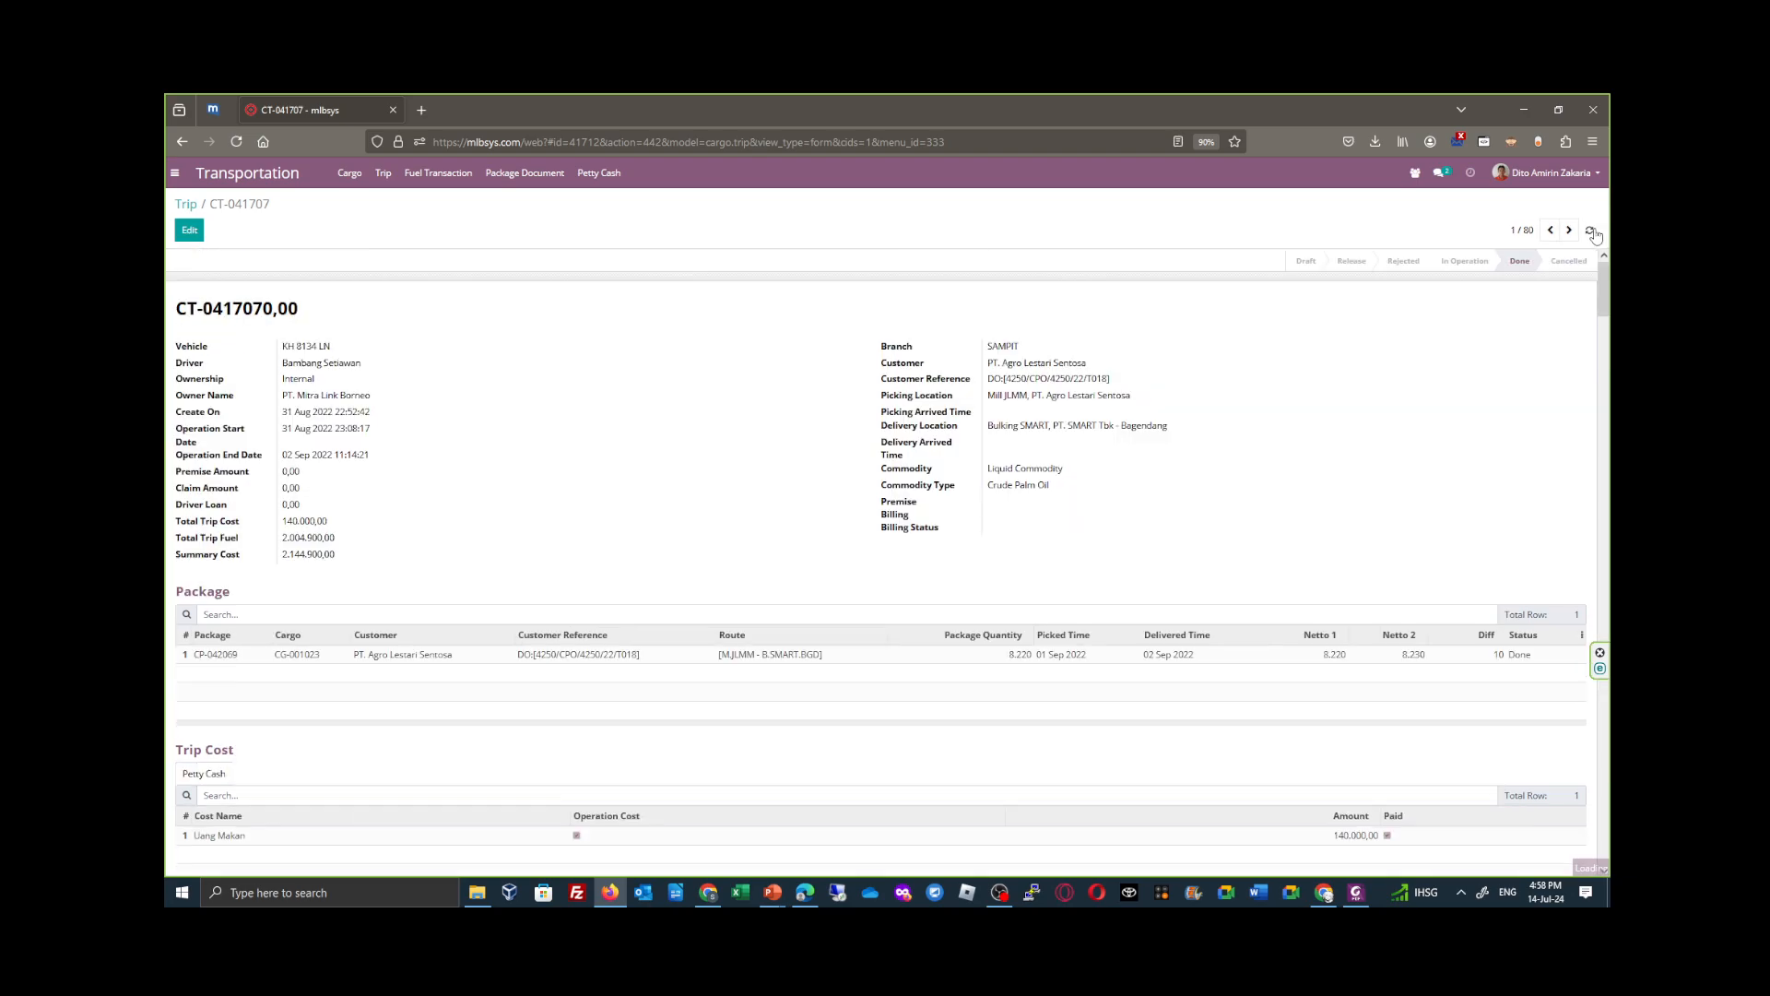
pyautogui.scroll(-3, 572, 643)
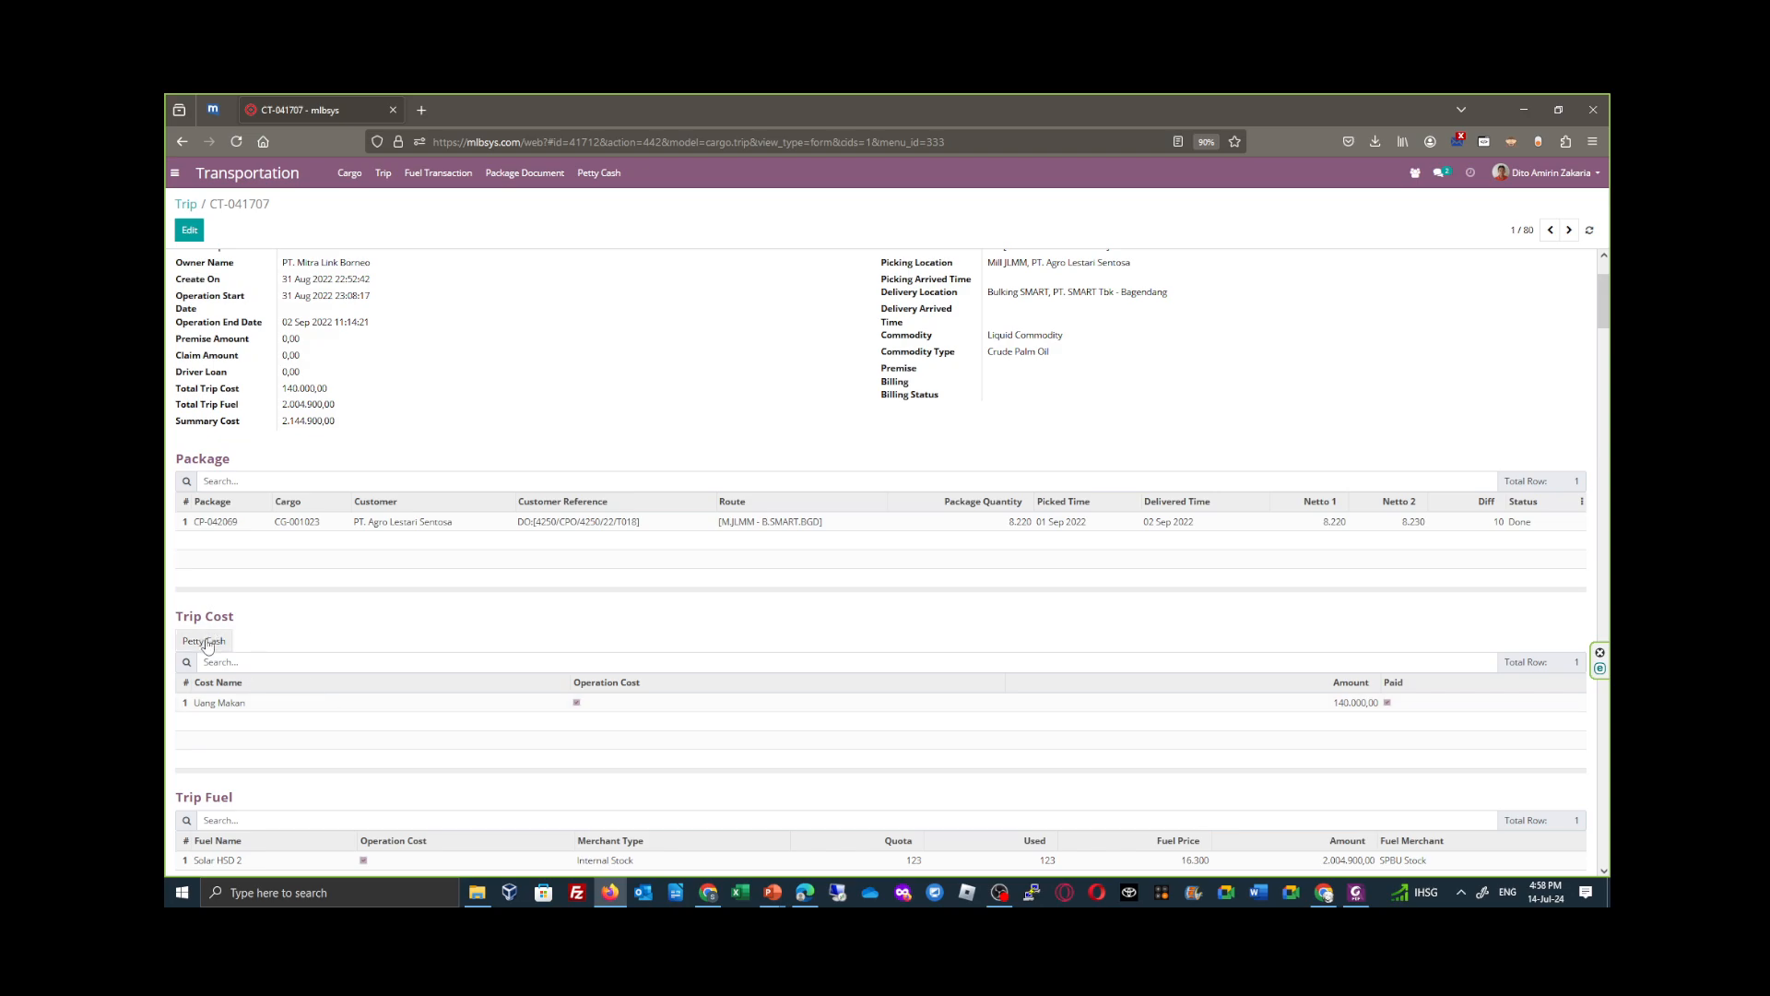
# - Check the petty cash balance entries (Saldo Petty Cash) from trip CT-041707 and return to the trip
pyautogui.scroll(2, 346, 647)
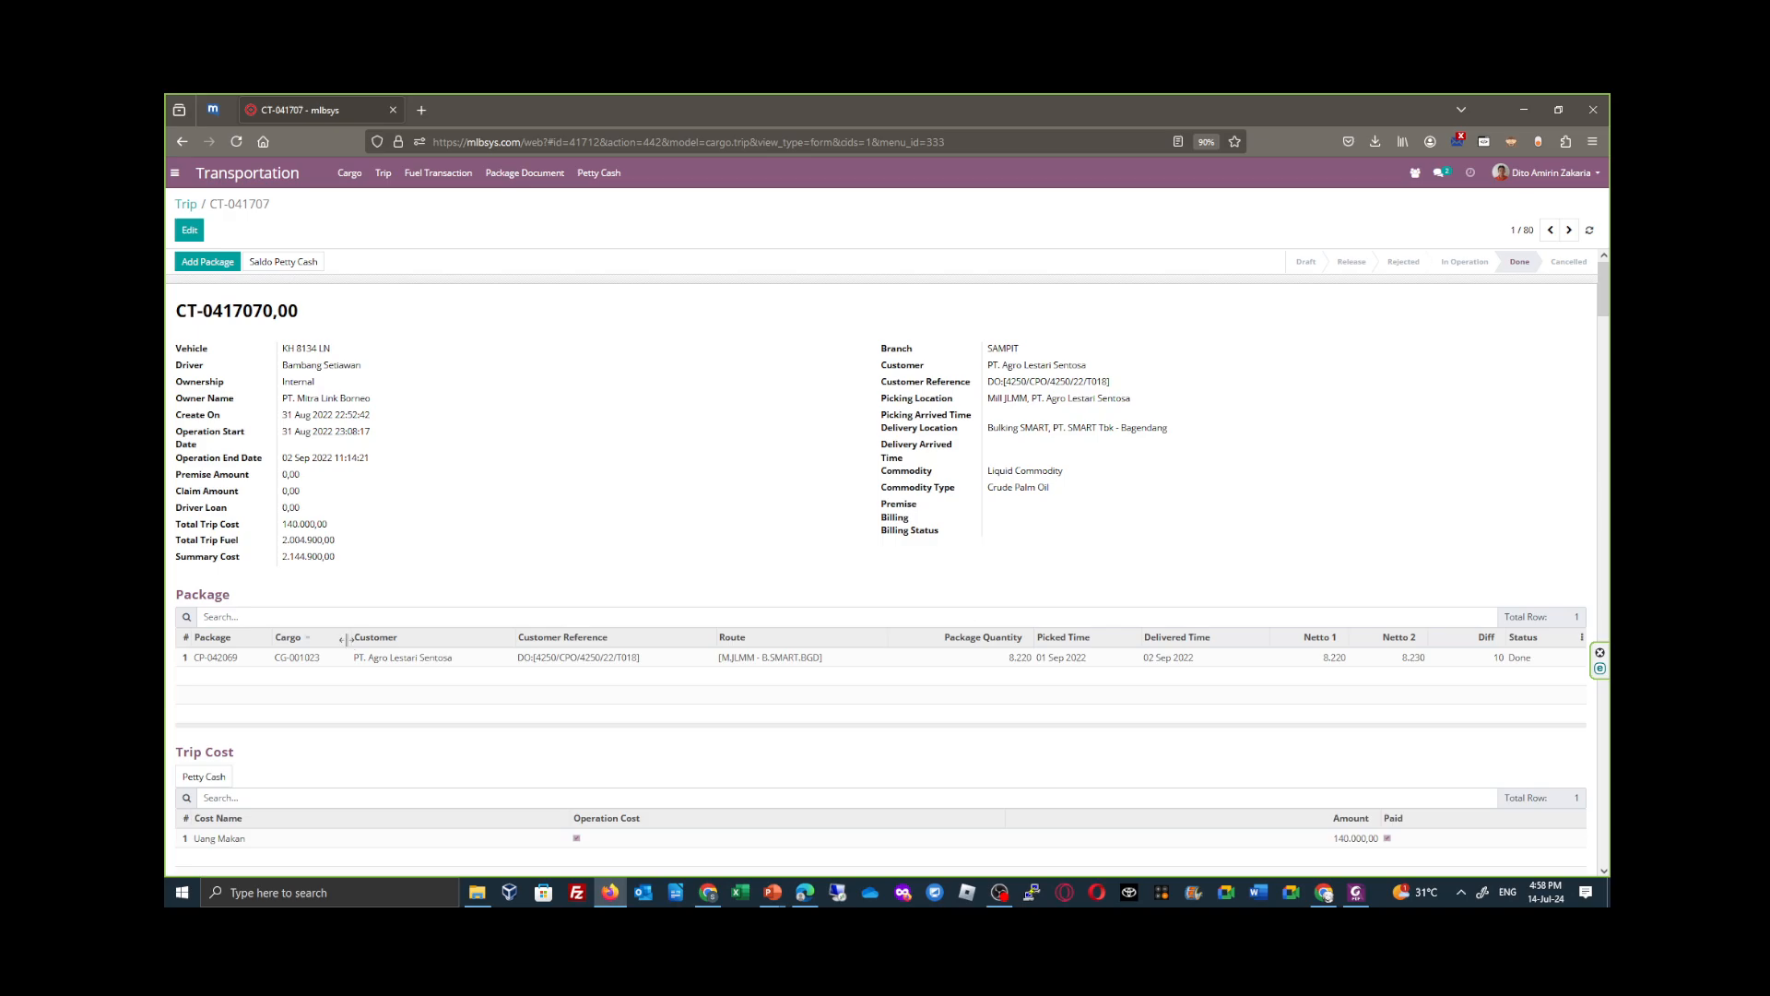
pyautogui.scroll(-2, 345, 641)
pyautogui.scroll(2, 320, 647)
pyautogui.click(293, 263)
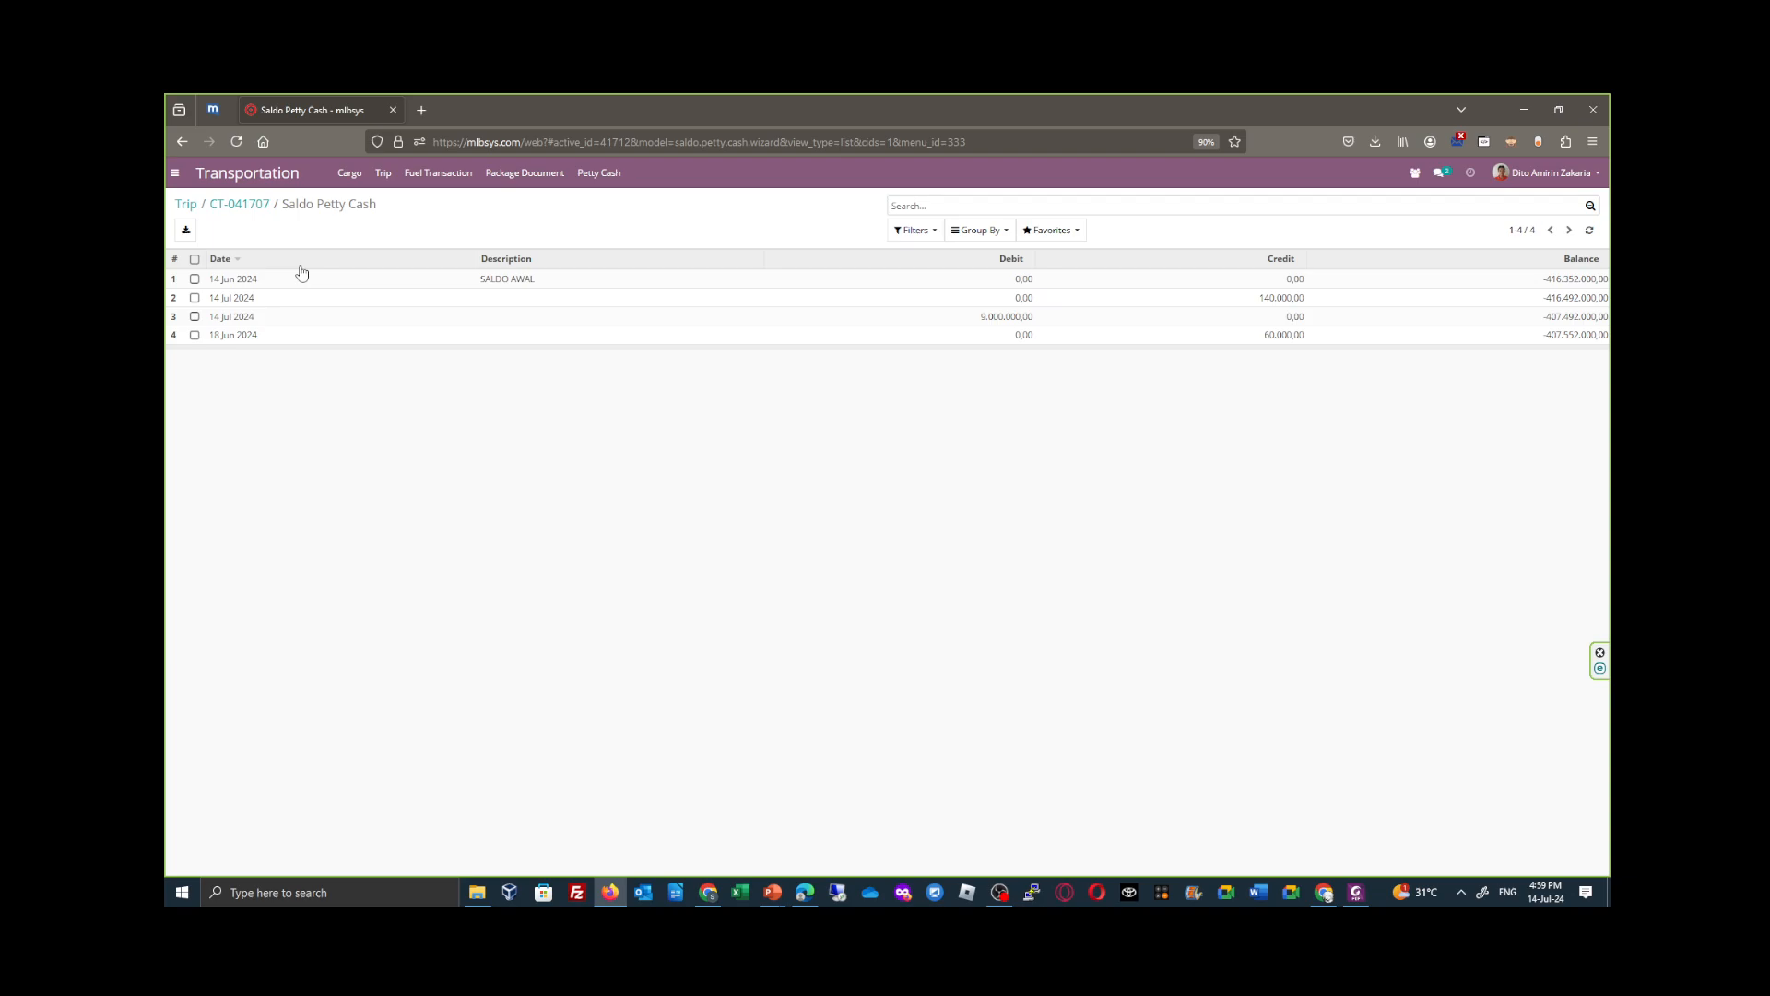
pyautogui.click(244, 204)
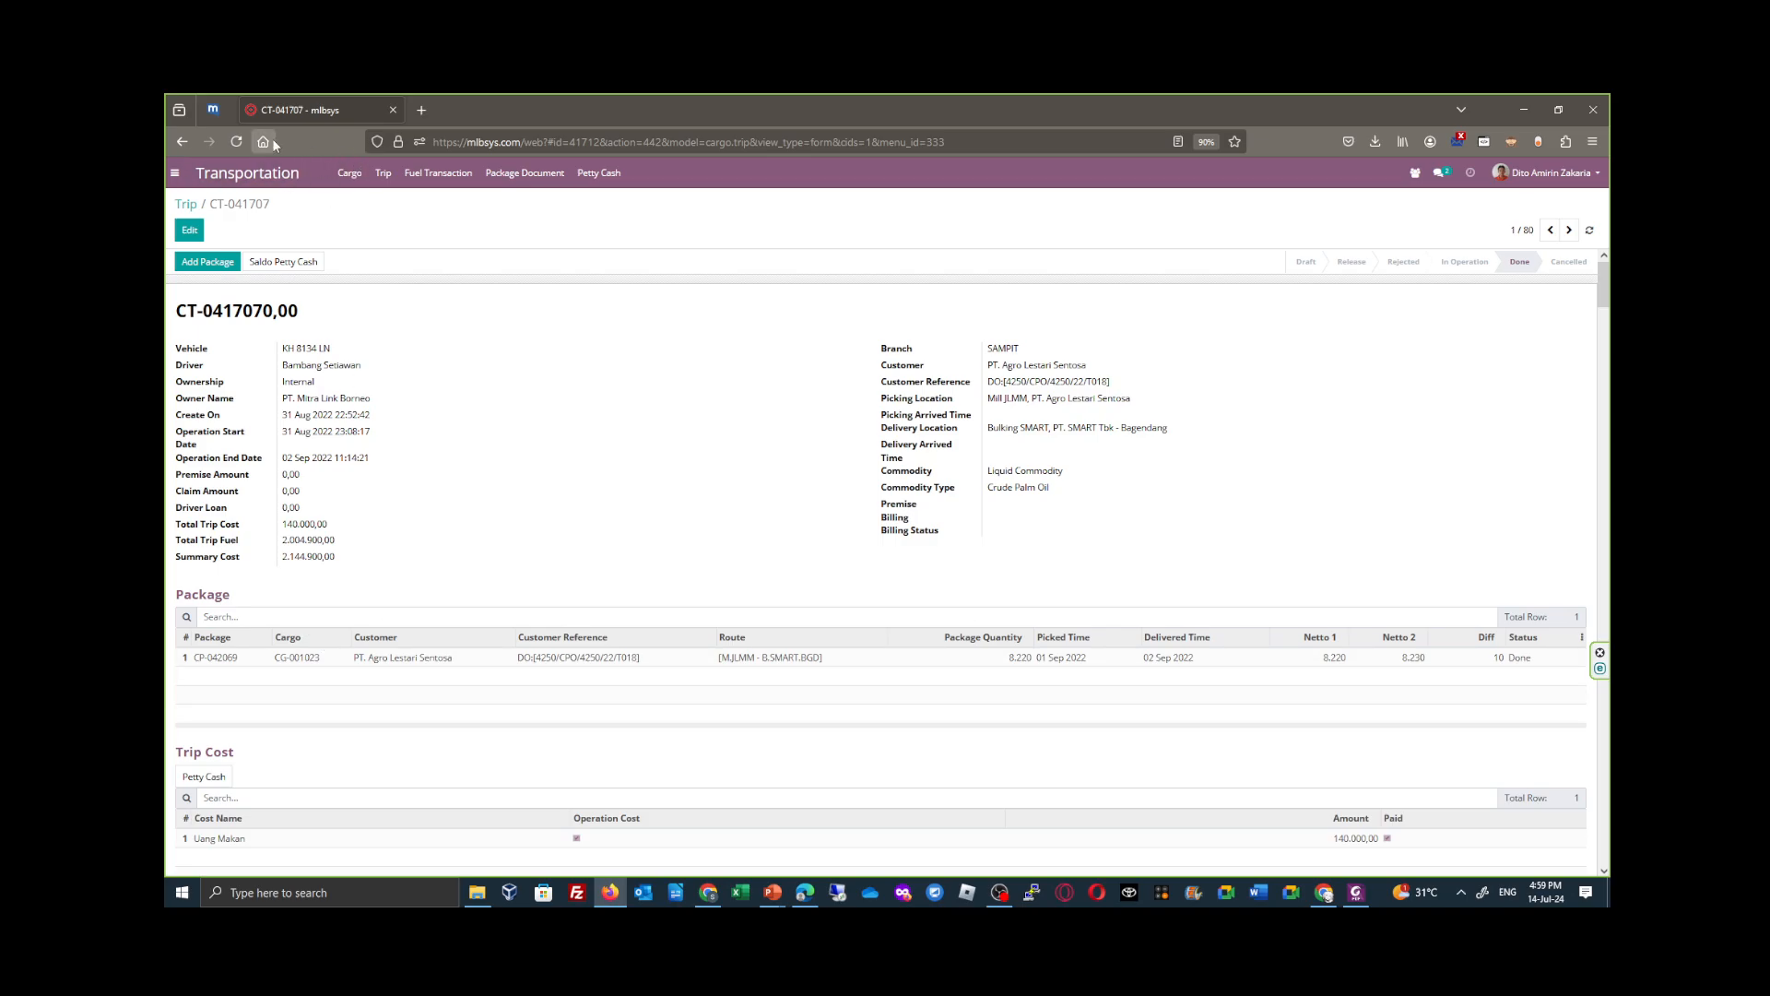
# - Reload trip CT-041707, inspect the petty cash expense linked to its Trip Cost section and return to the trip
pyautogui.click(242, 140)
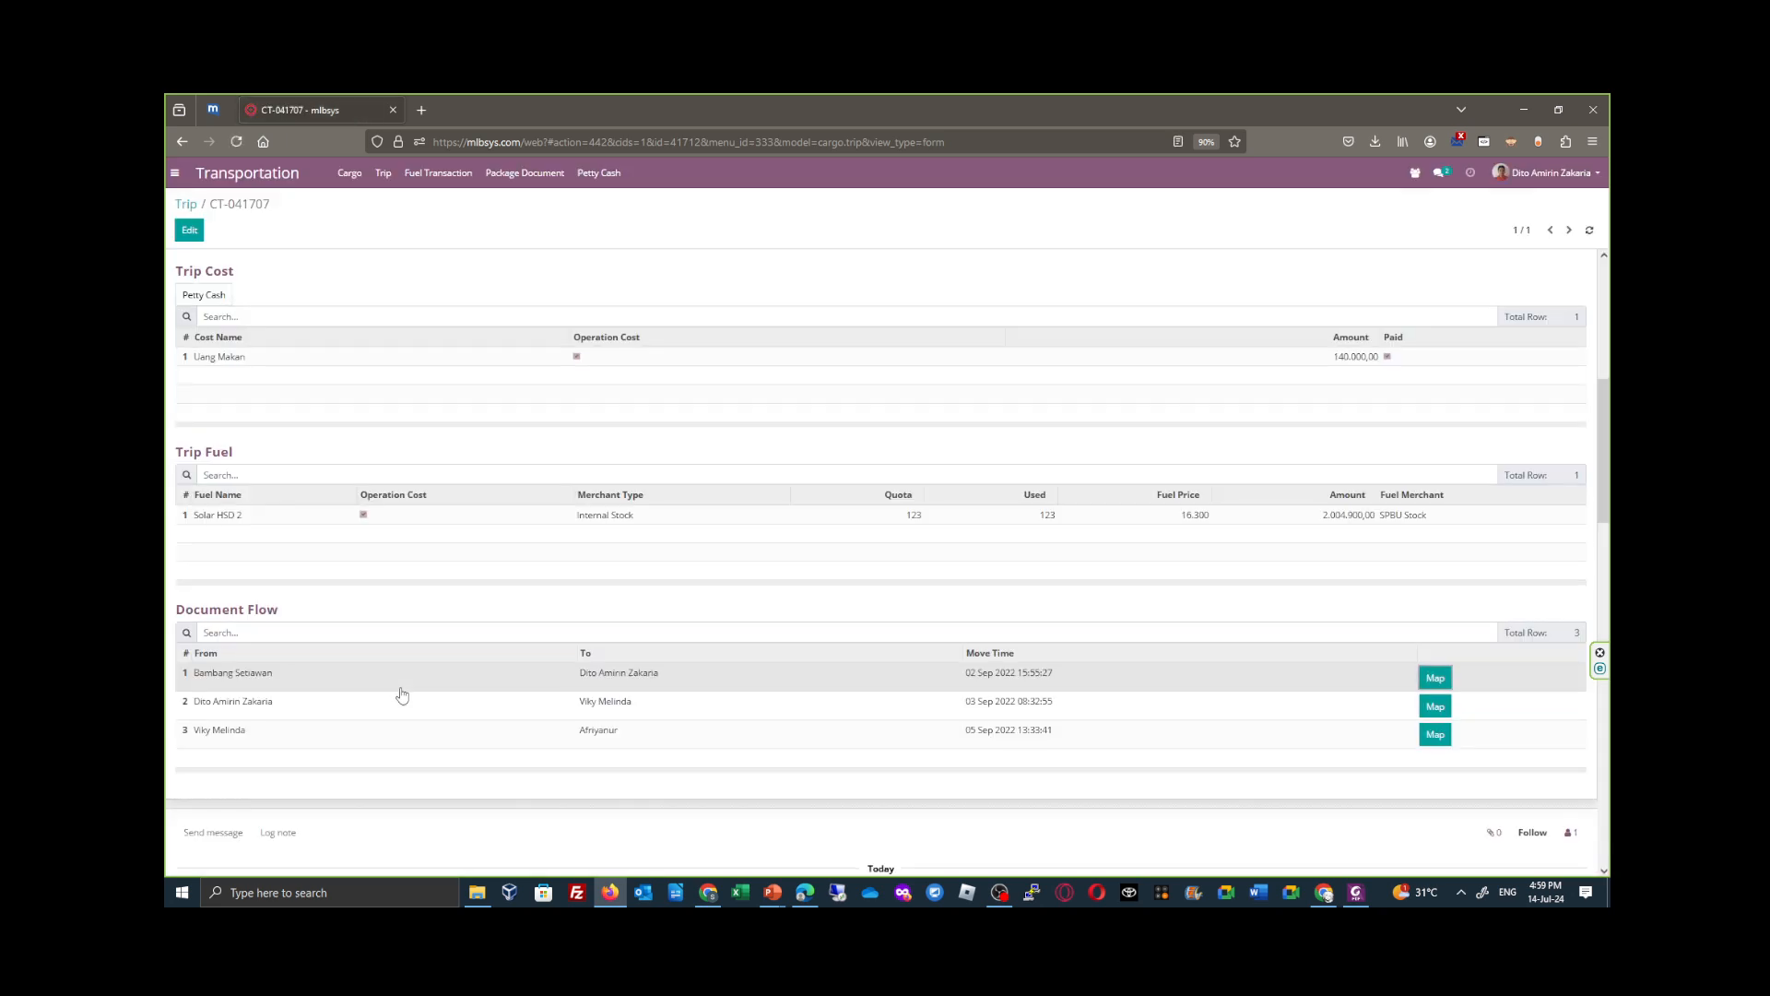
pyautogui.scroll(4, 400, 696)
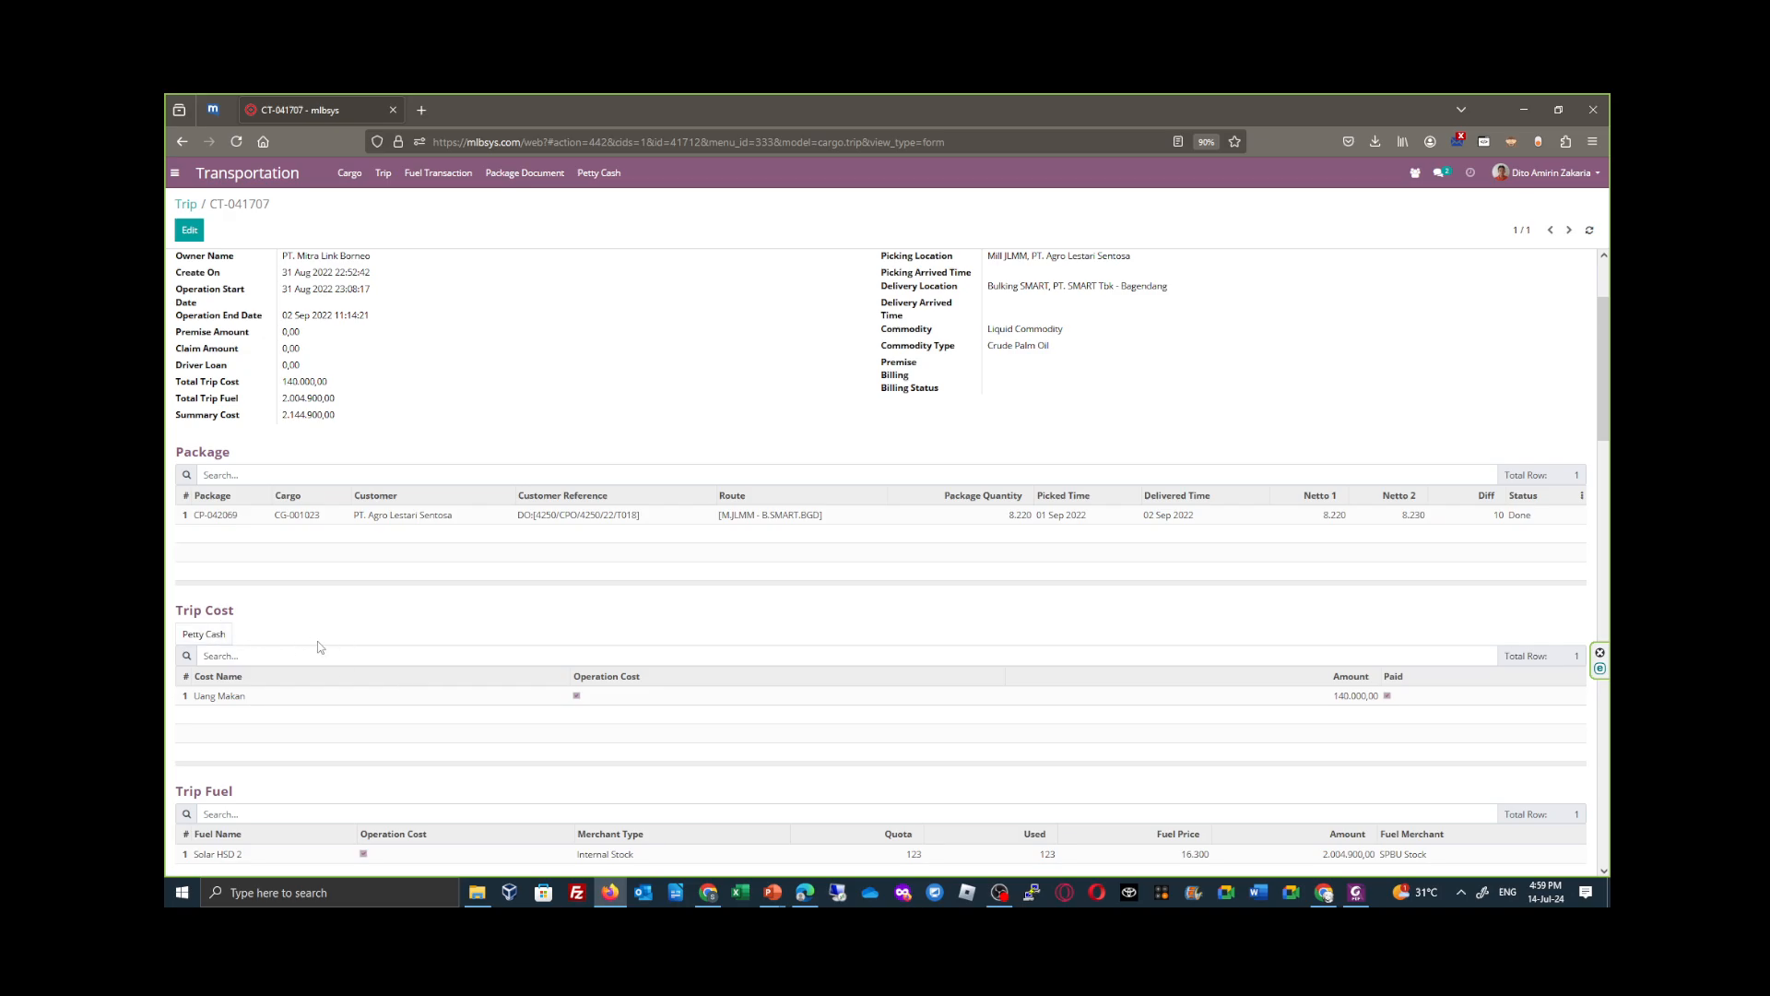
pyautogui.scroll(3, 318, 650)
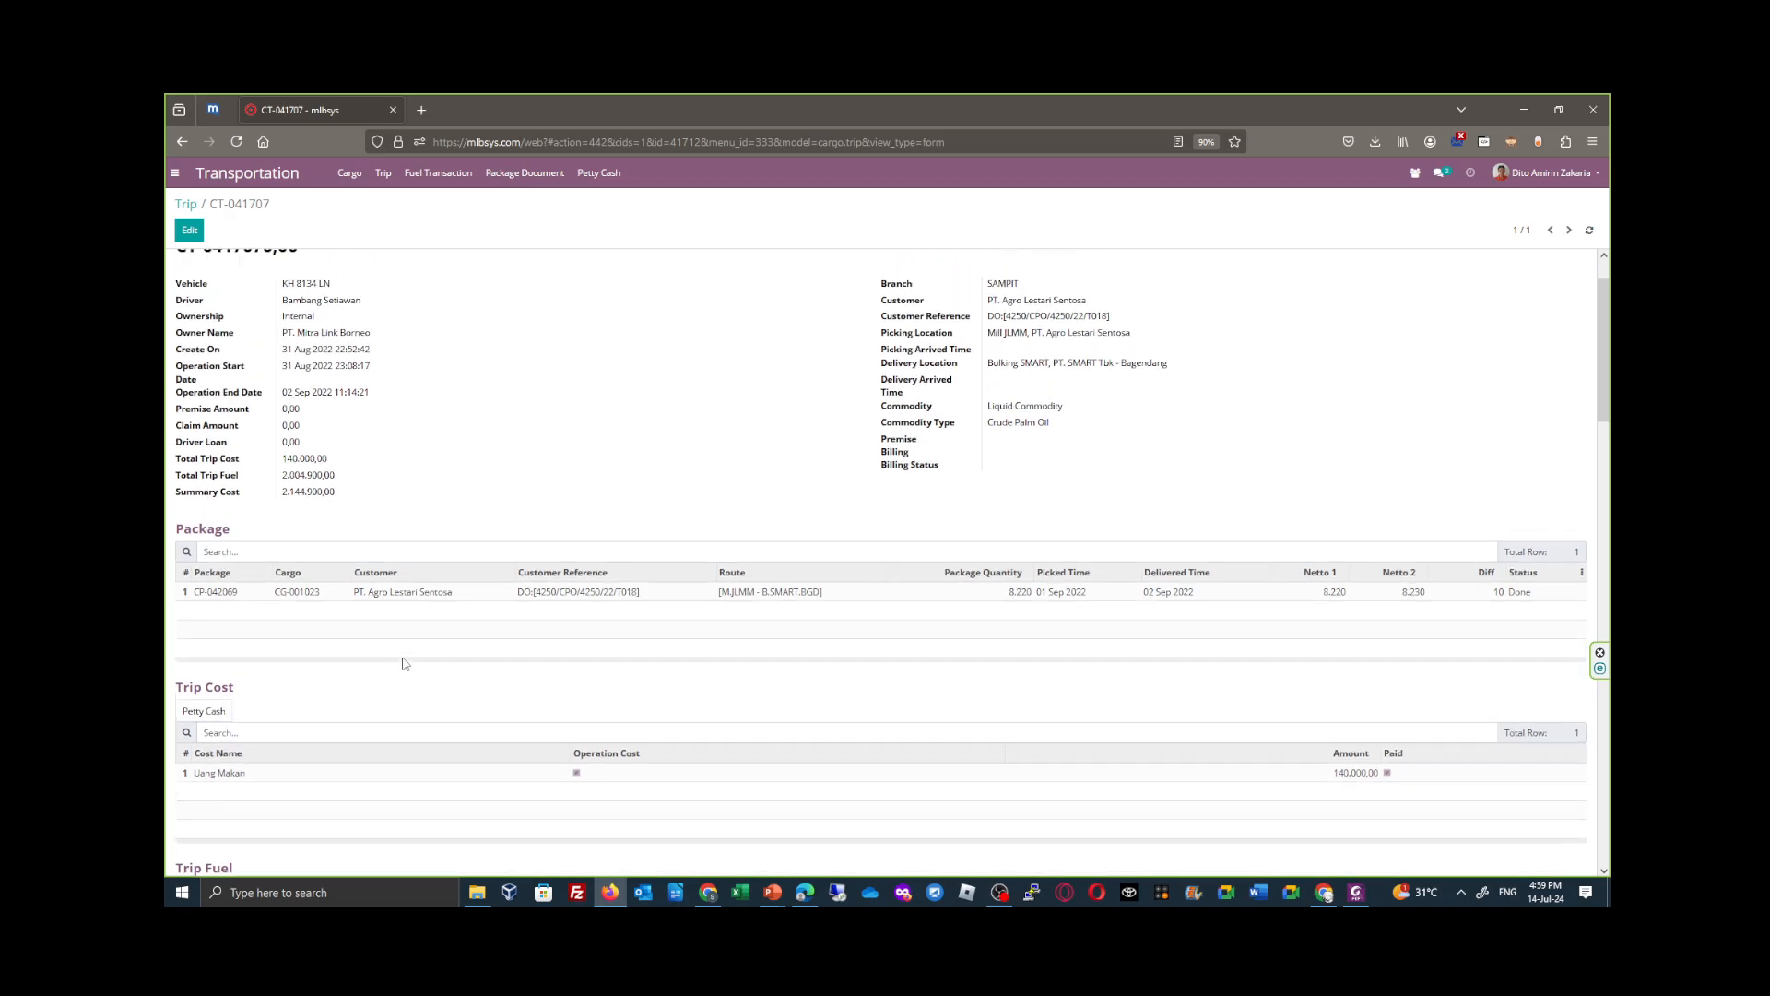
pyautogui.scroll(-3, 380, 683)
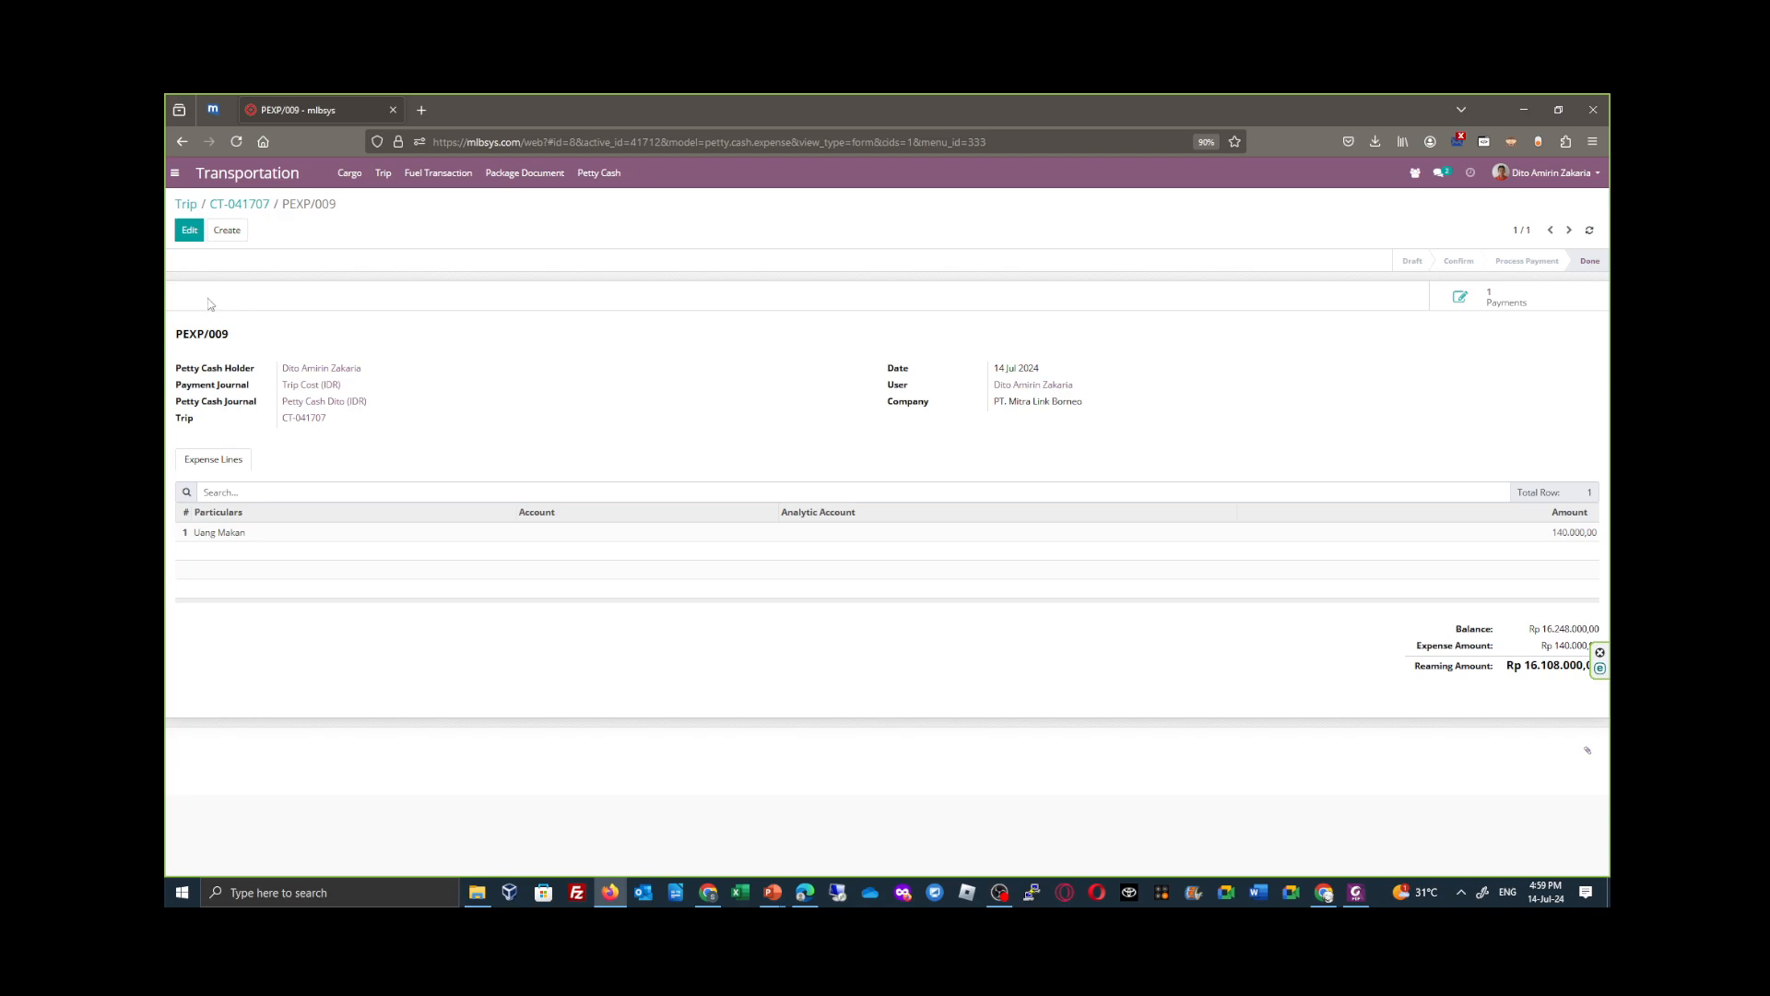
pyautogui.click(238, 203)
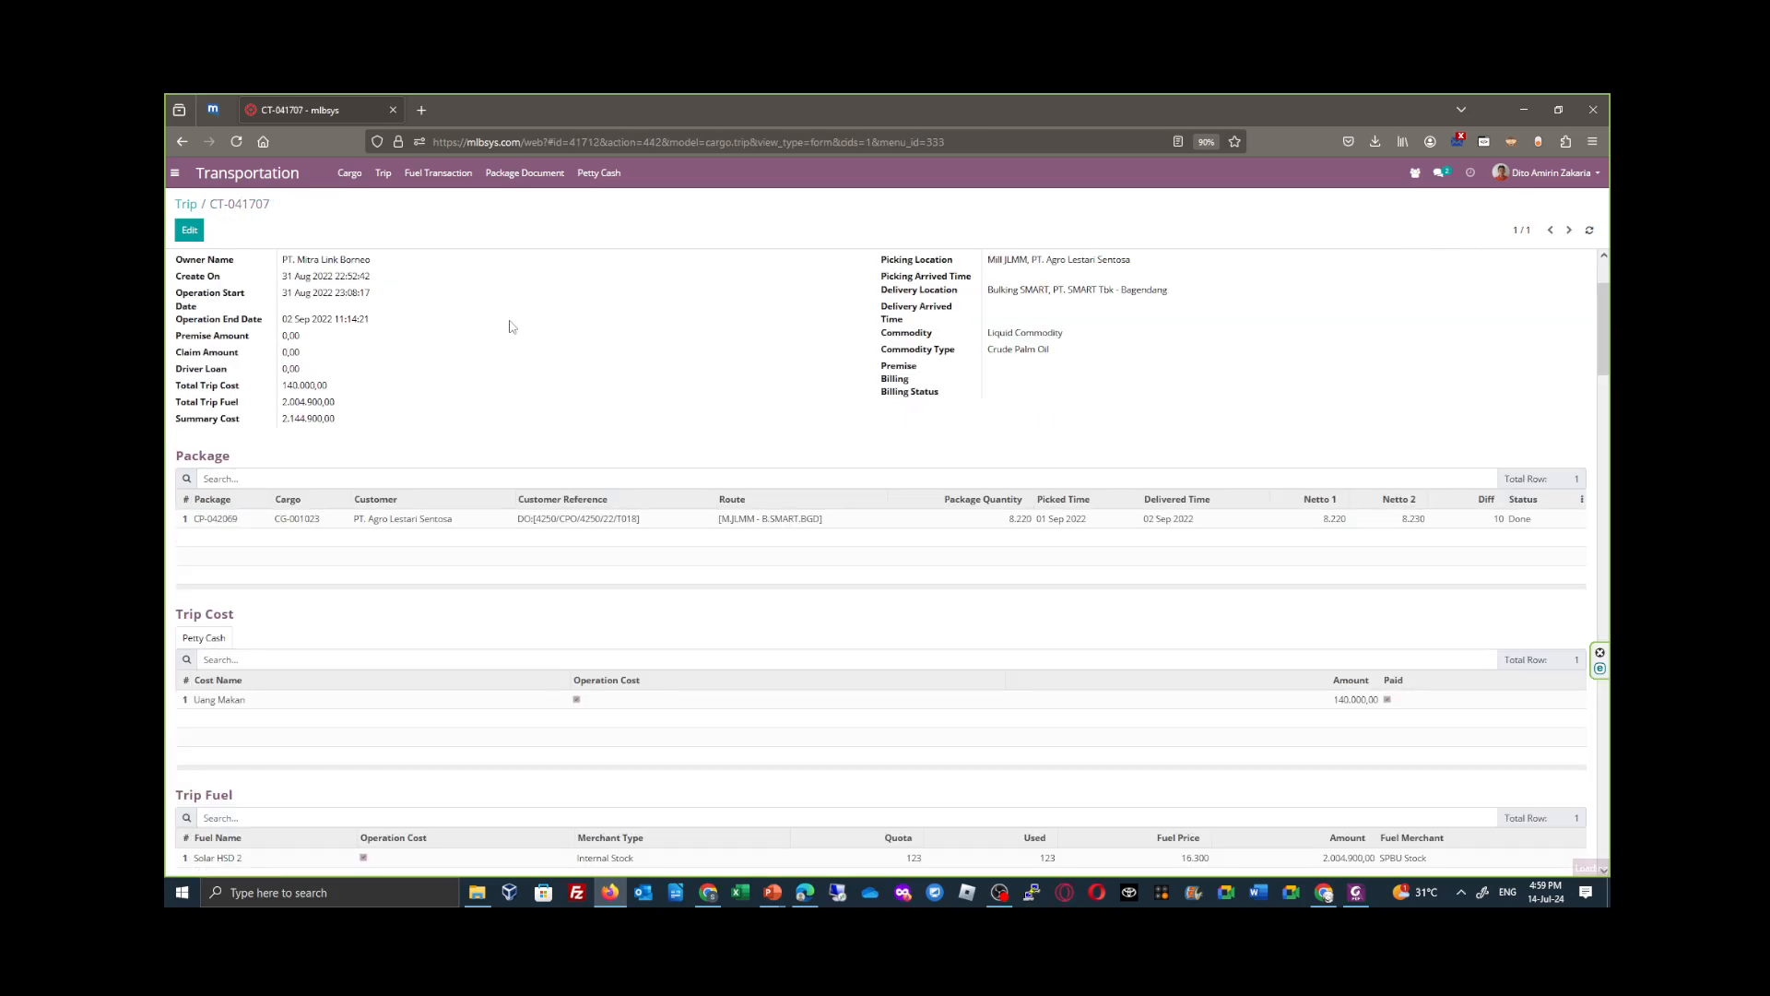
# - Go to the Trip list and back to trip CT-041707, then review its details and Trip Cost section
pyautogui.click(187, 205)
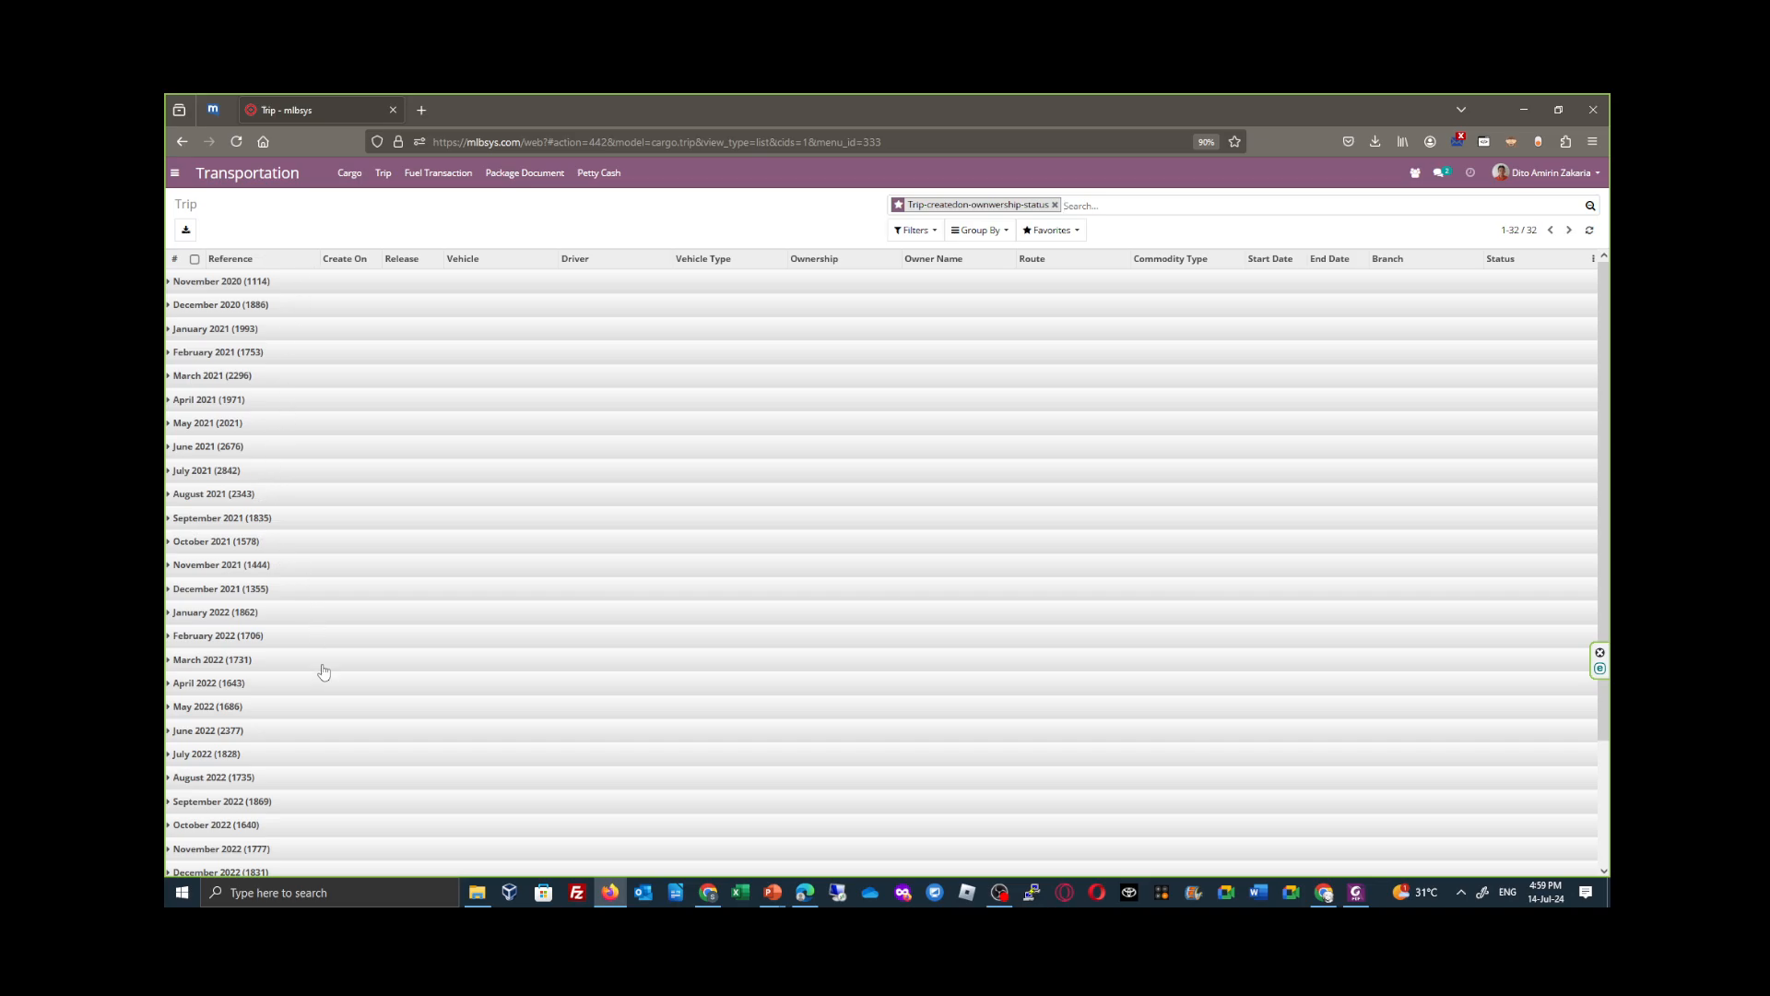
pyautogui.click(180, 142)
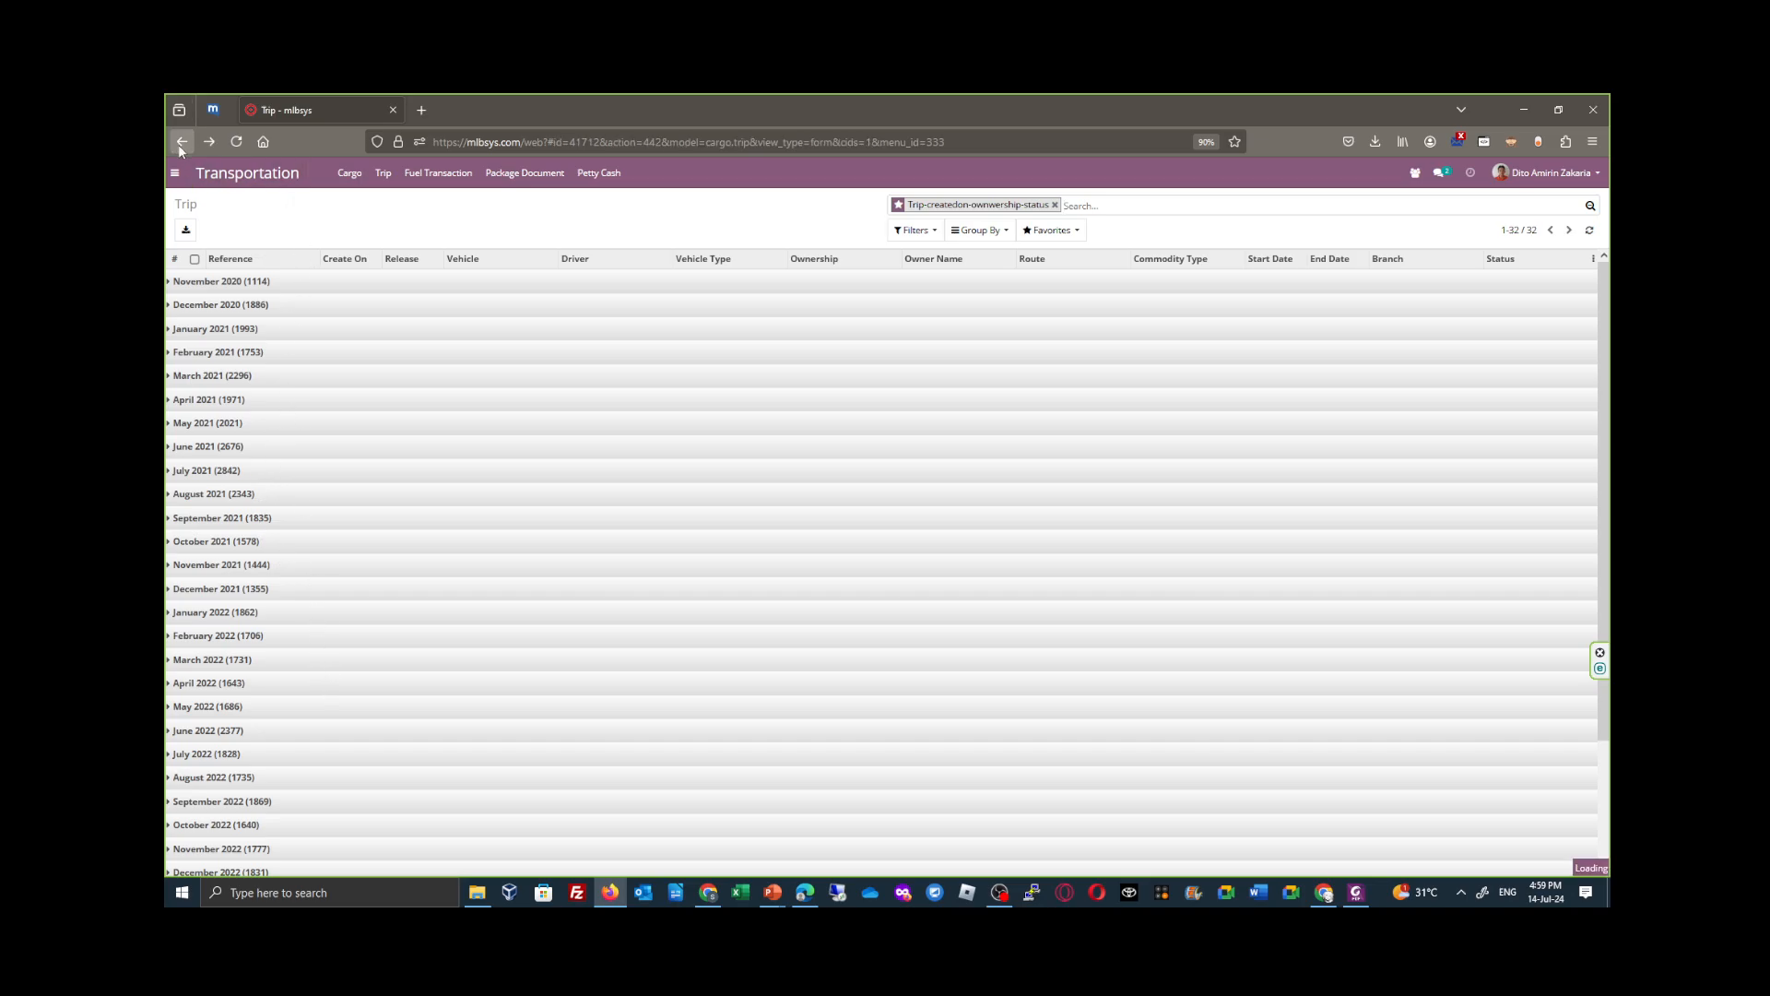
pyautogui.scroll(3, 481, 447)
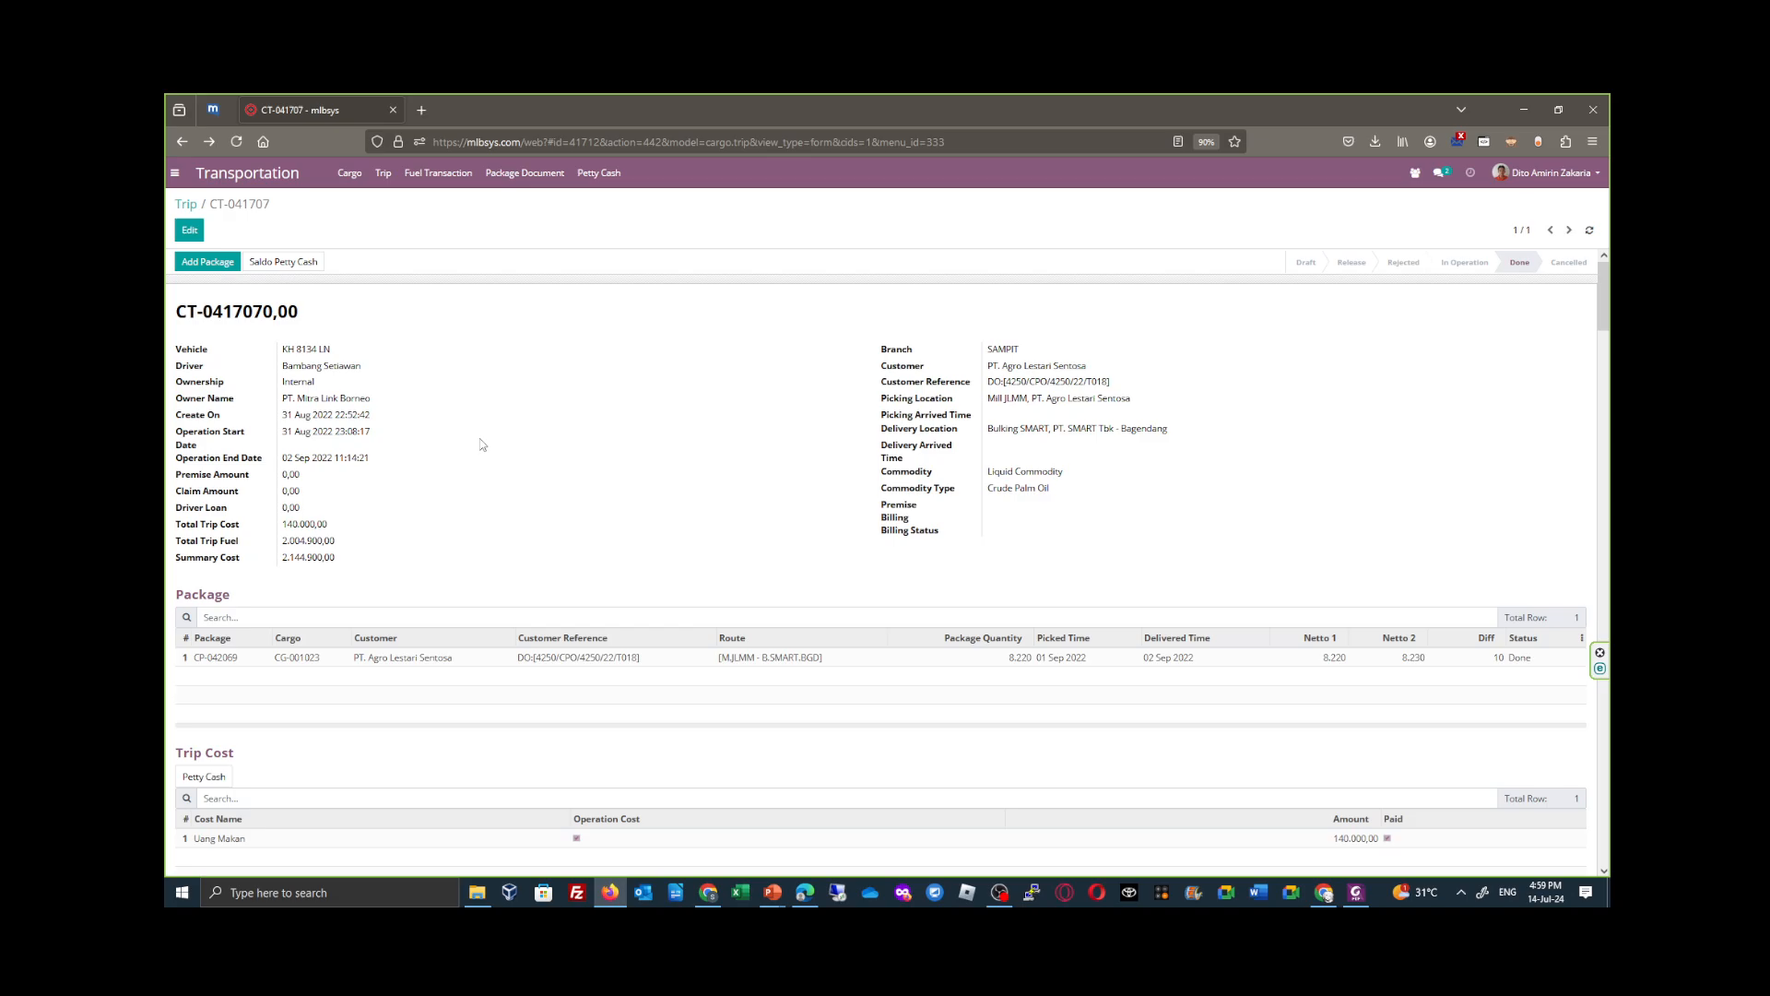
pyautogui.scroll(-1, 481, 445)
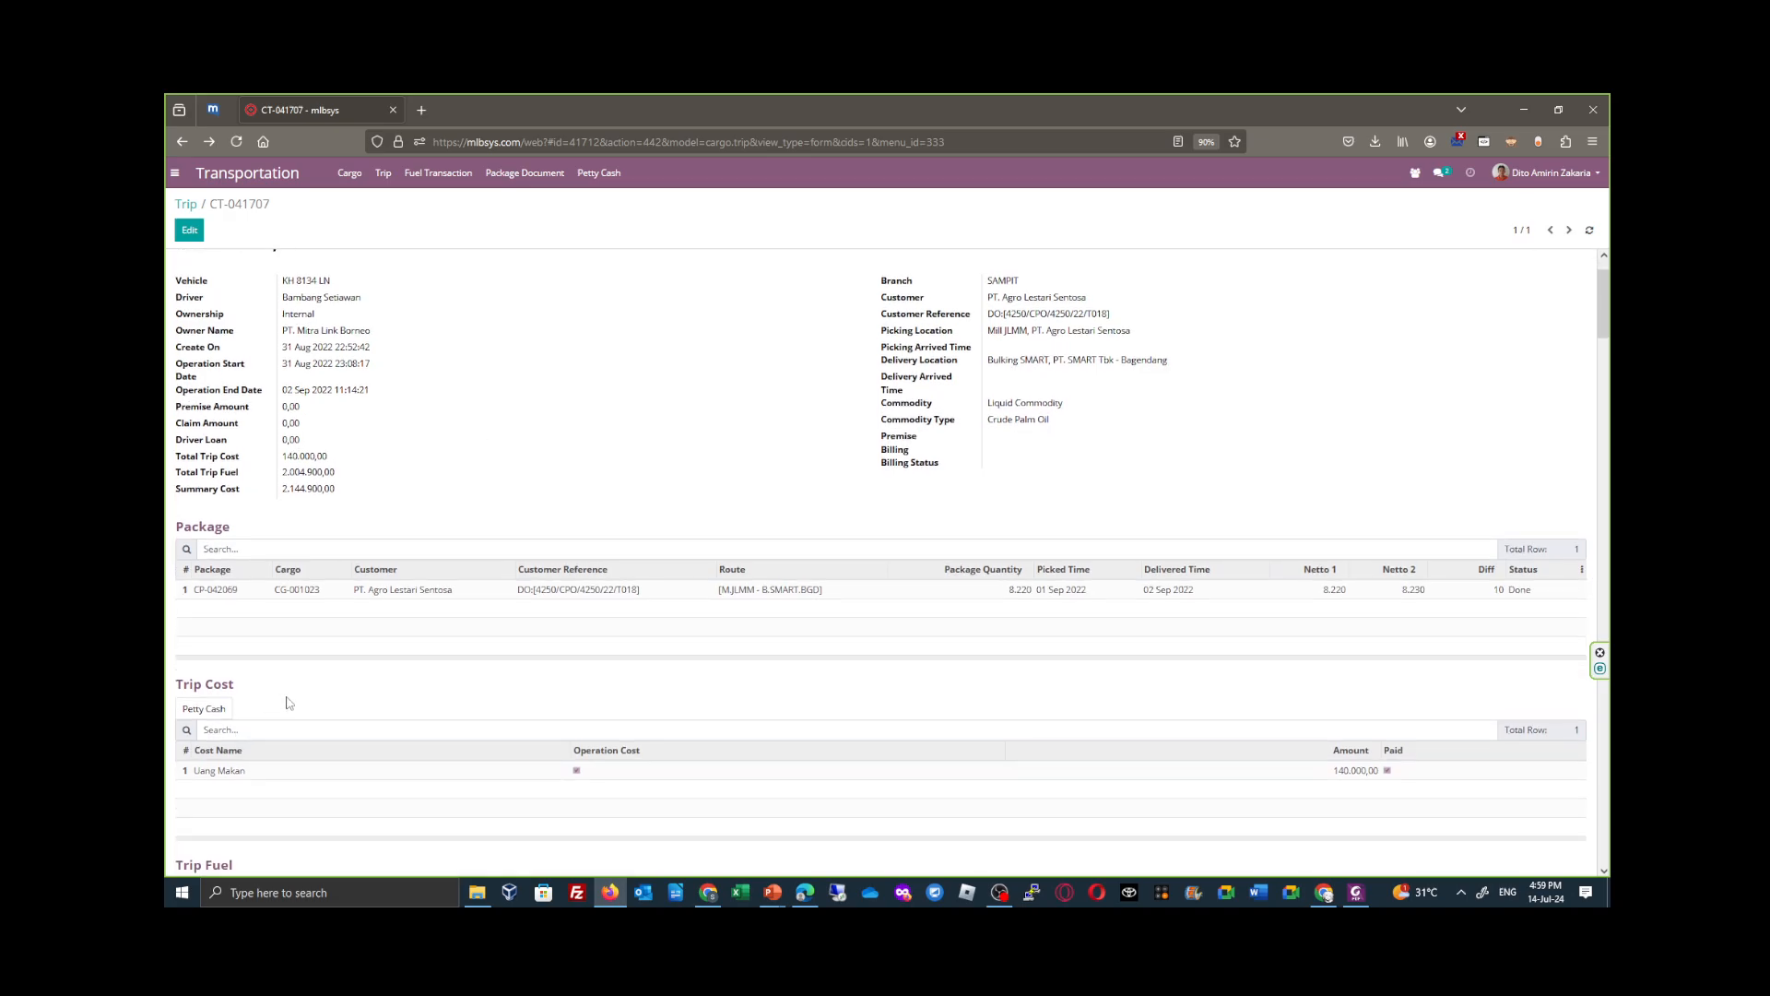
pyautogui.scroll(1, 289, 704)
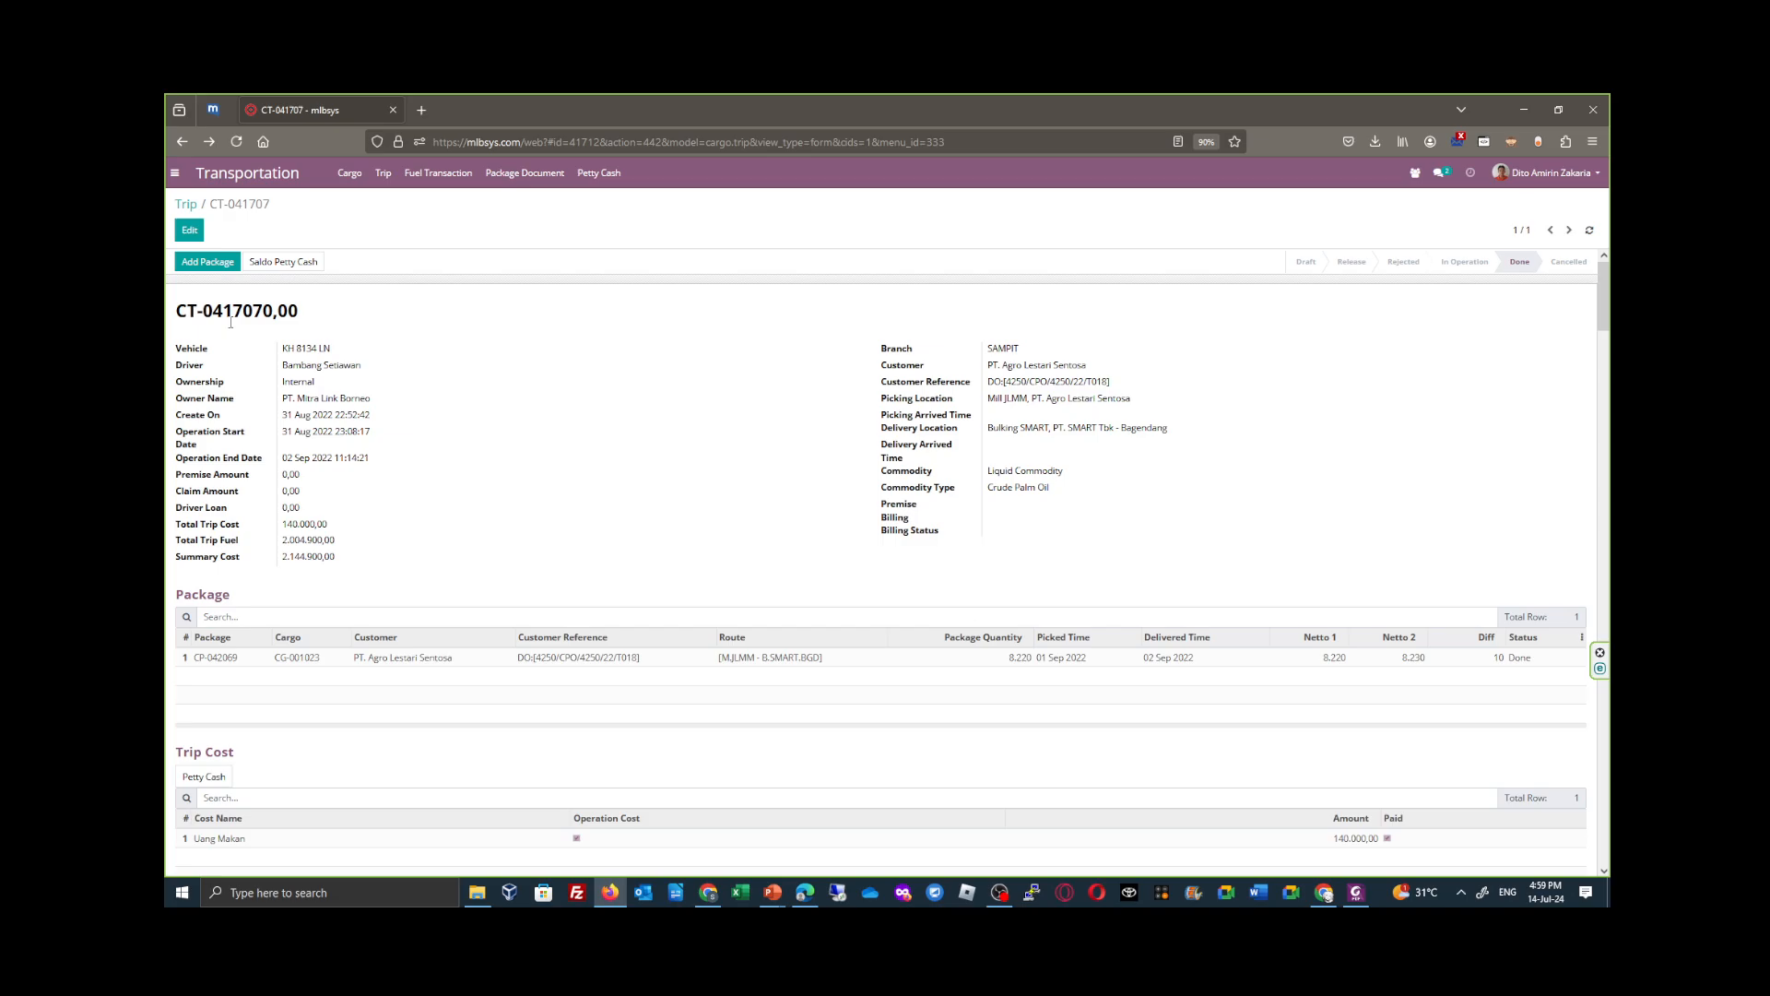
# - Open trip CT-038143 from the June 2022 Internal Done trips and check the Paid status of its Trip Cost lines
pyautogui.click(186, 204)
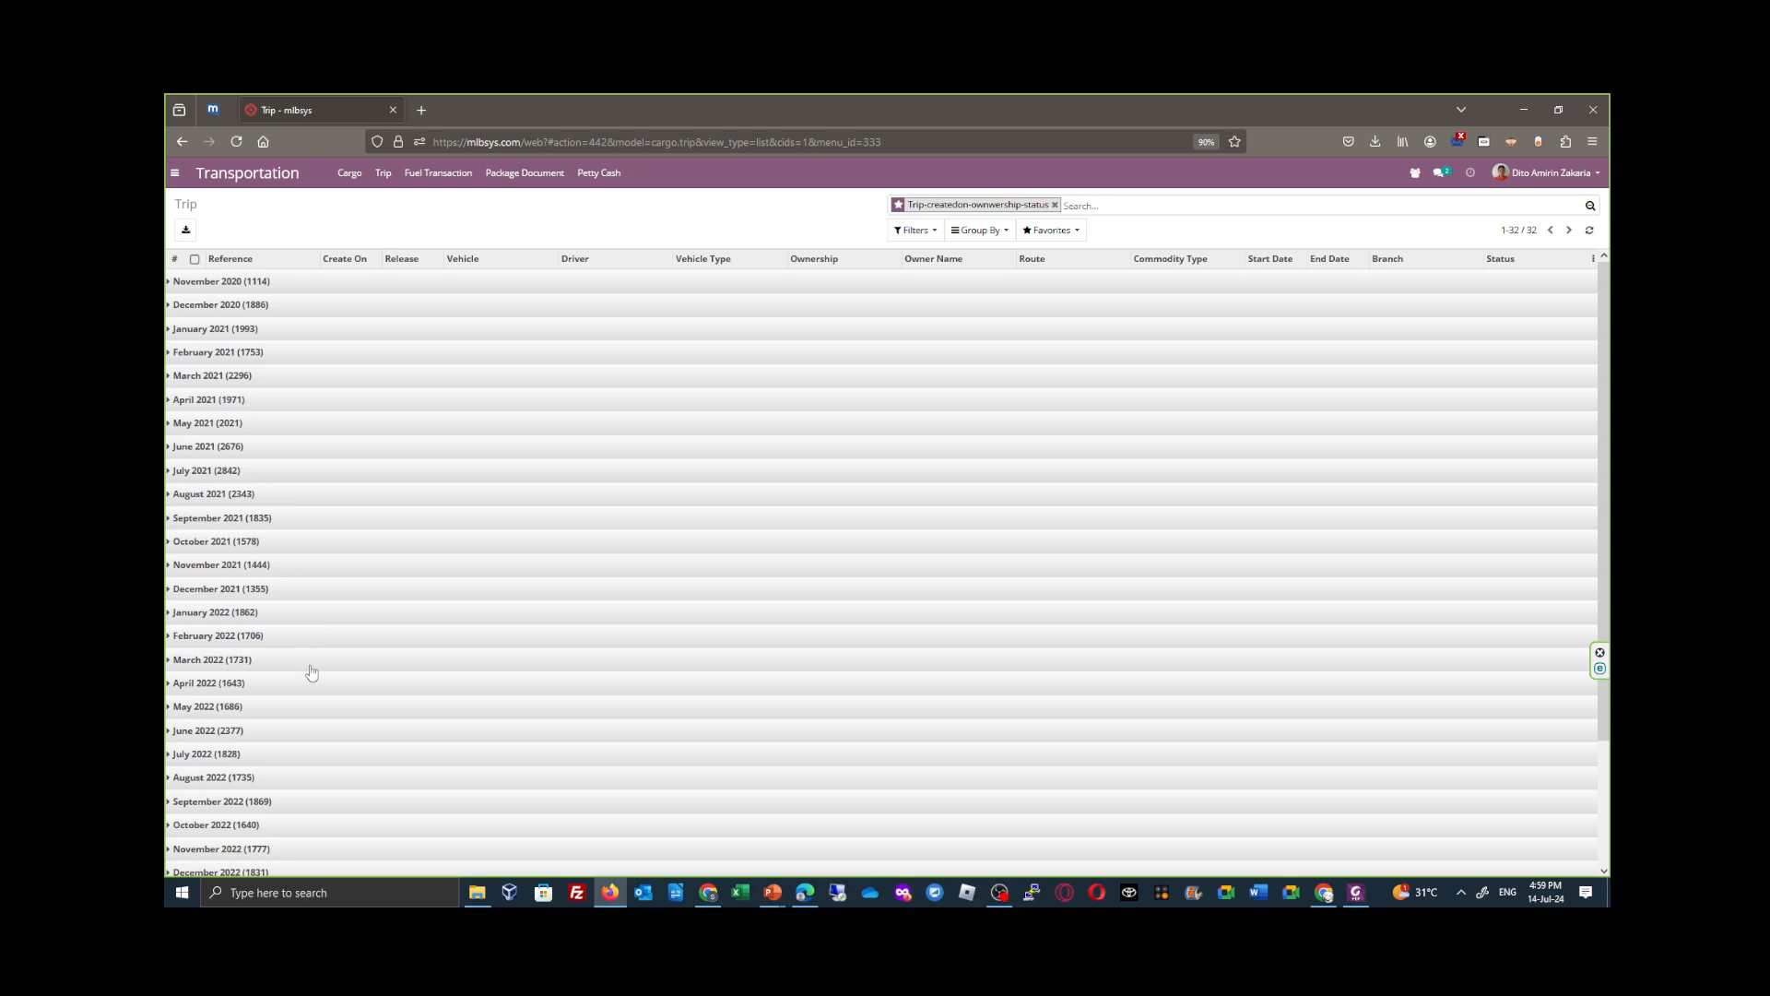
pyautogui.scroll(-3, 310, 677)
pyautogui.click(267, 599)
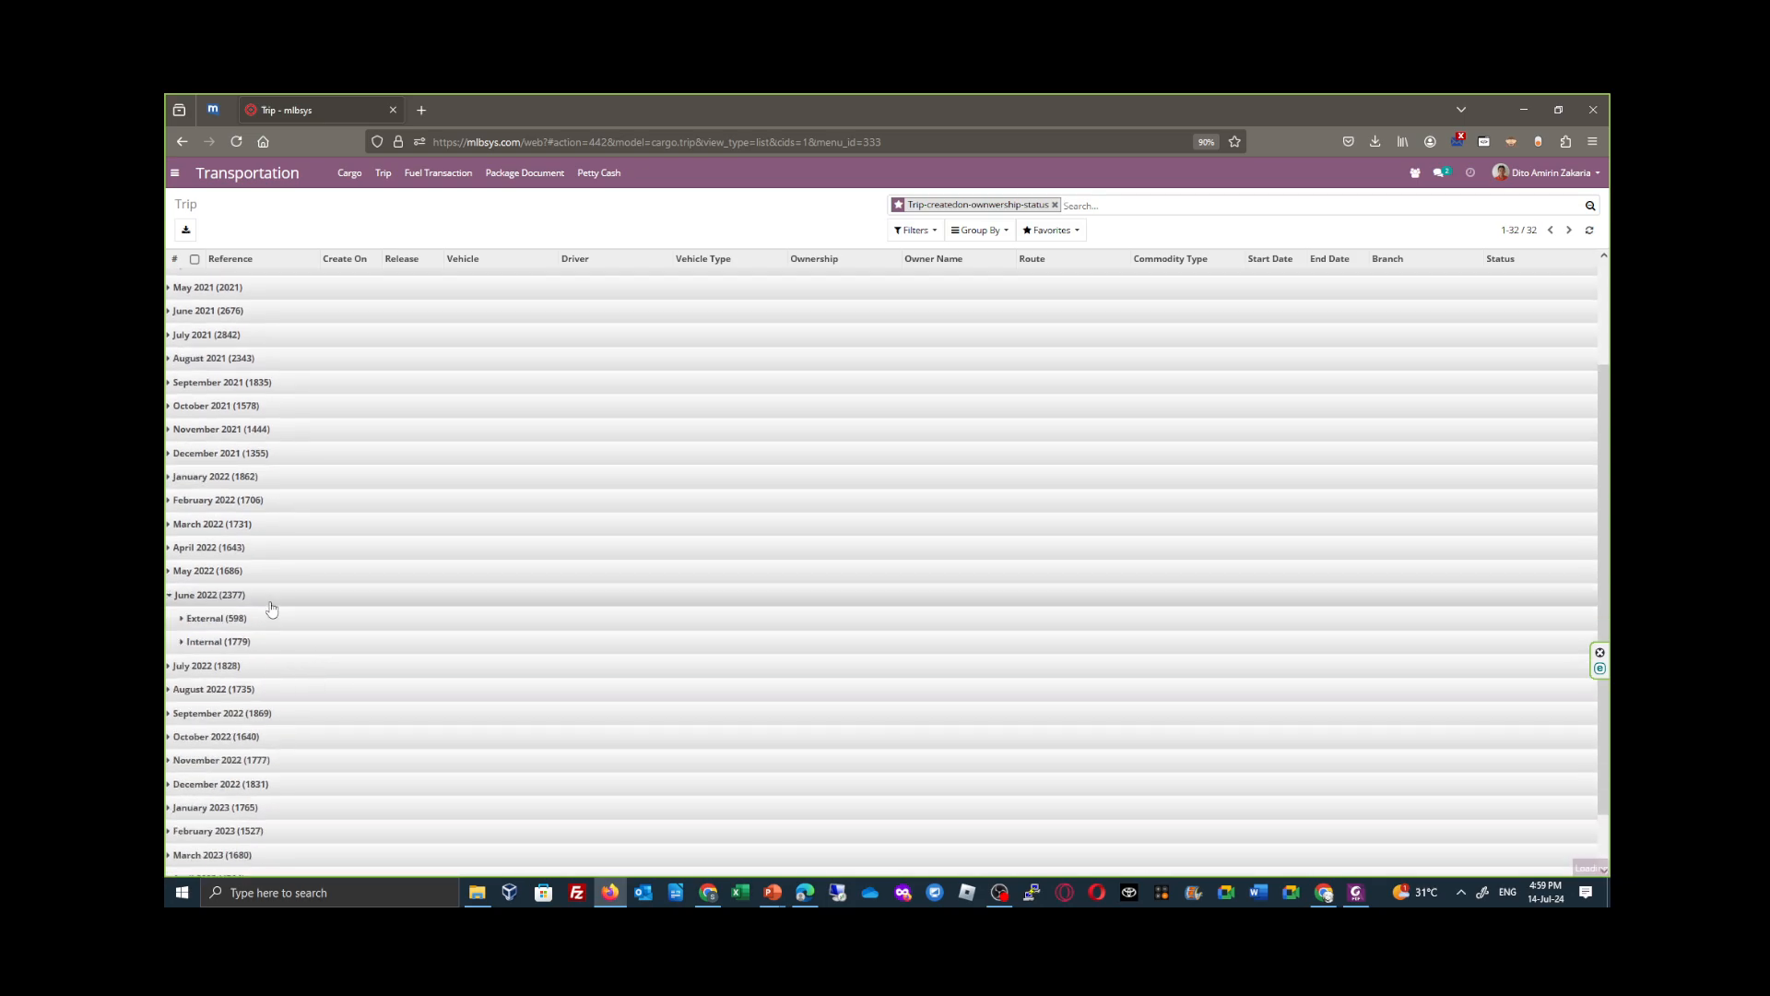
pyautogui.click(269, 649)
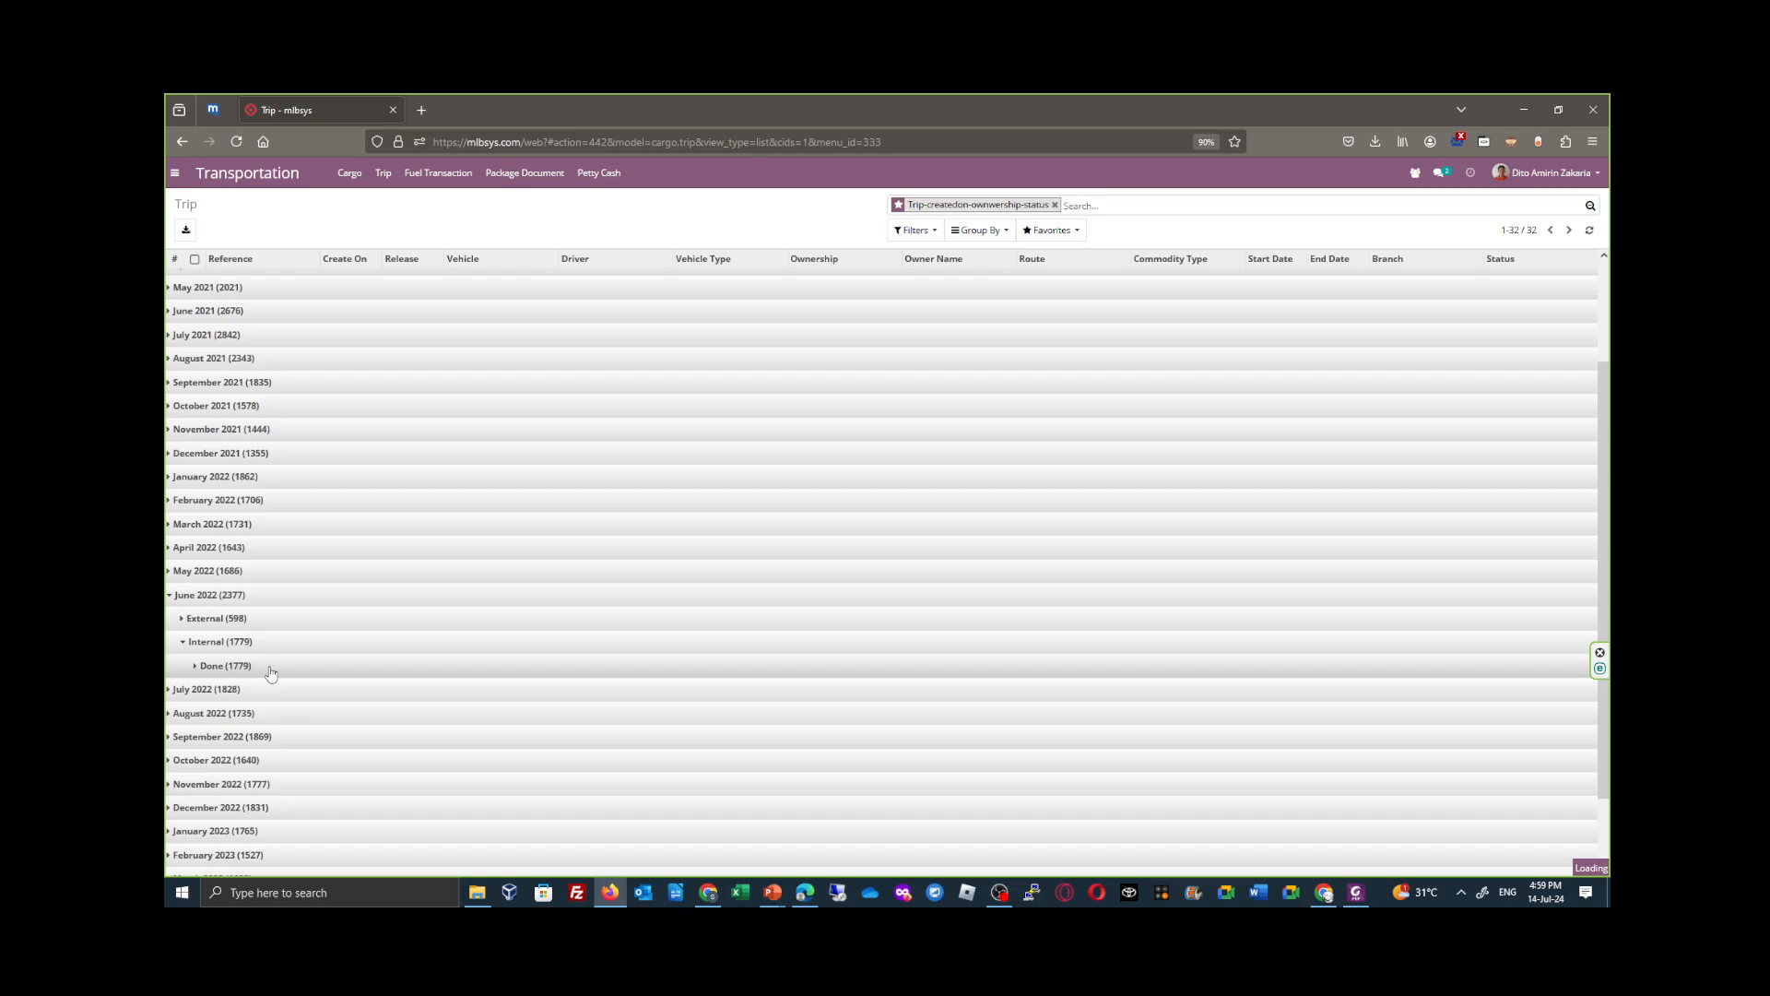
pyautogui.click(270, 669)
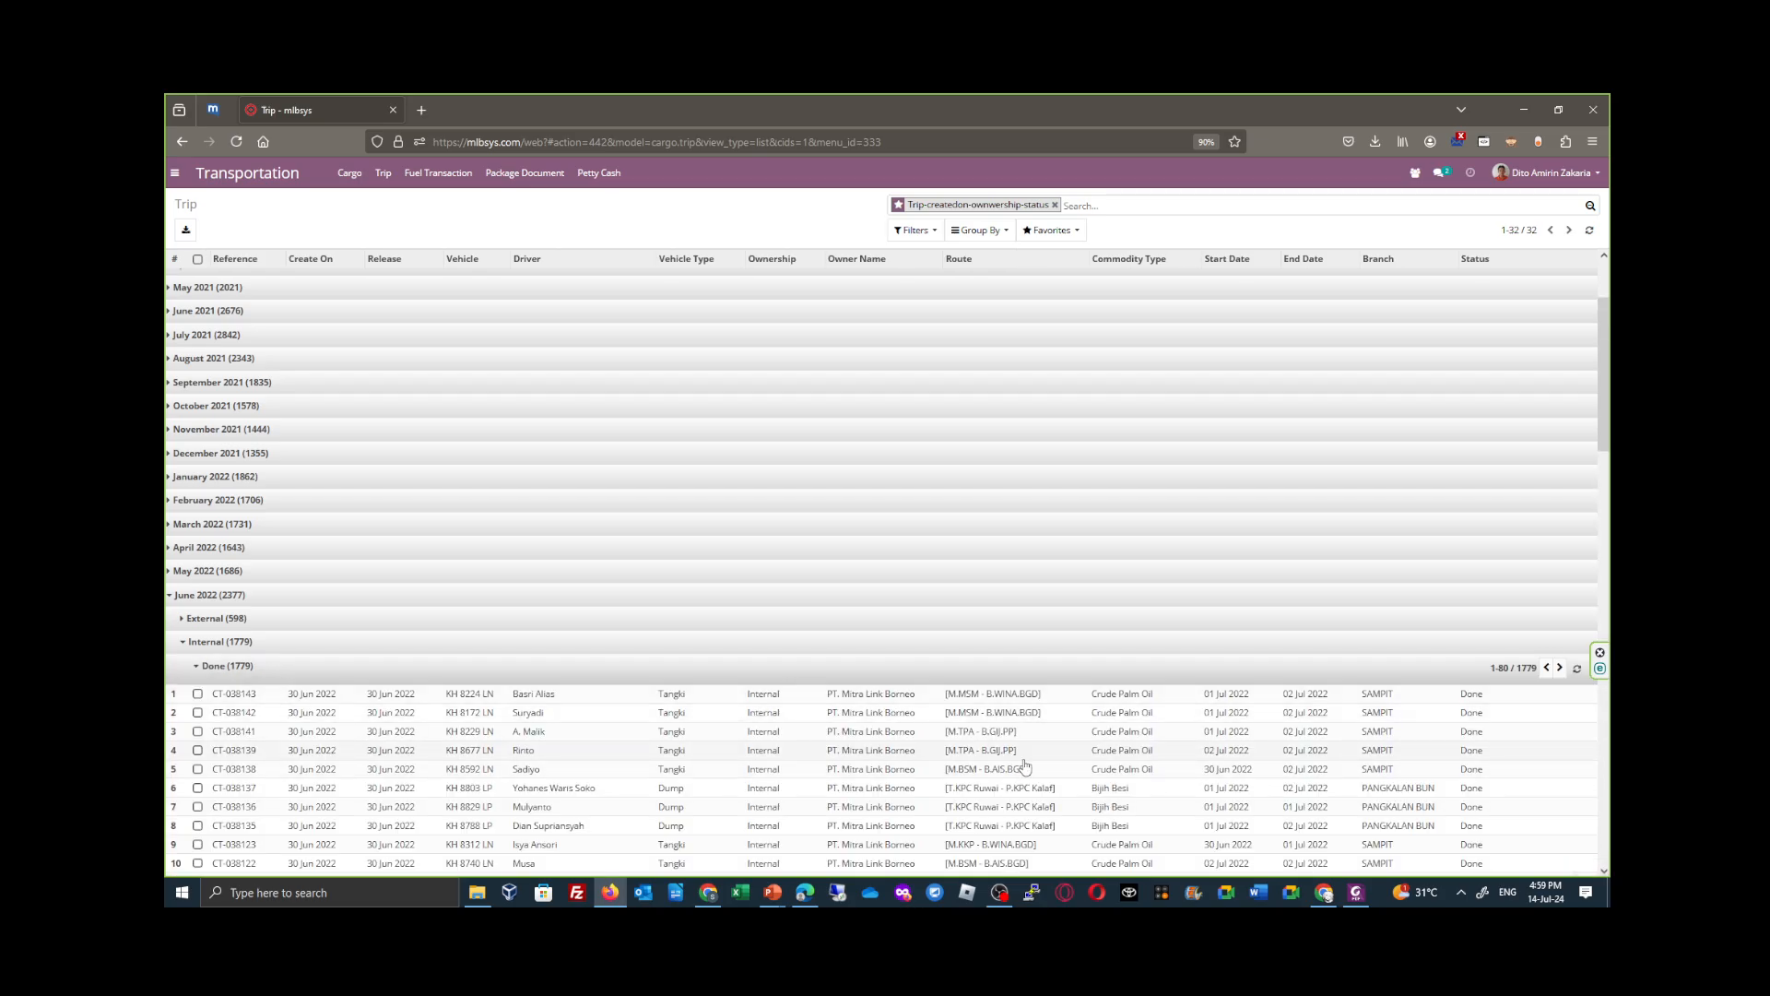
pyautogui.click(866, 696)
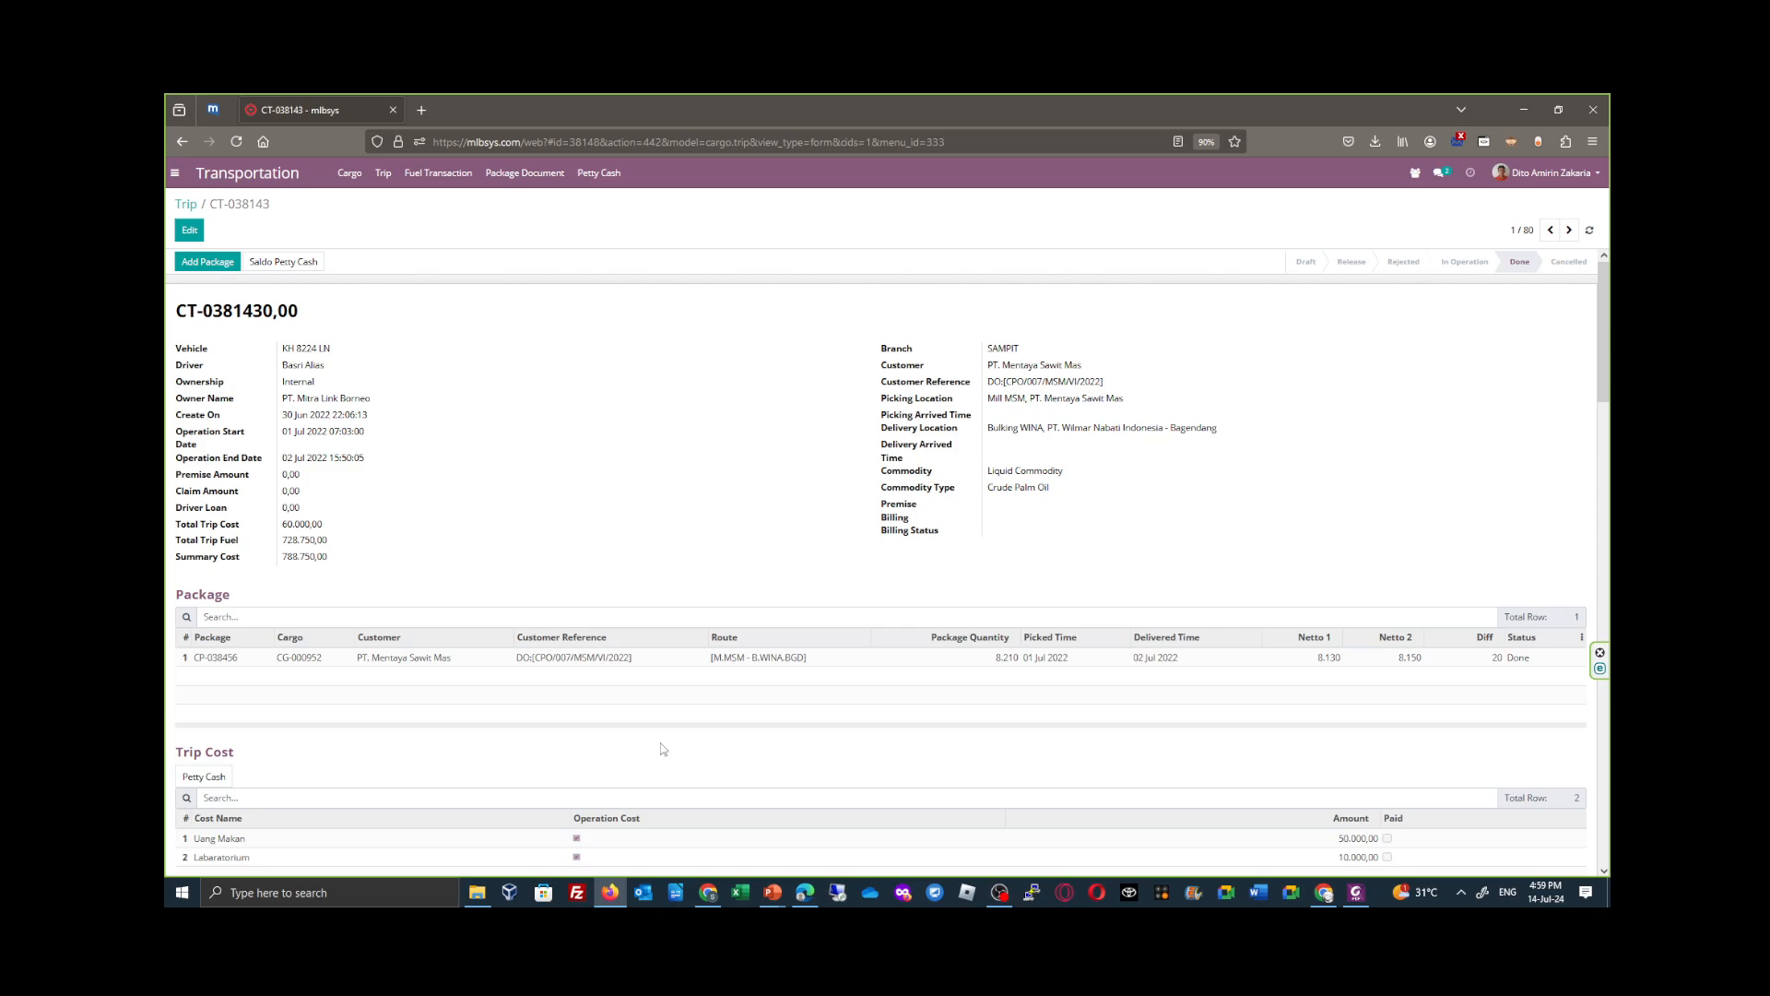
pyautogui.scroll(-3, 660, 749)
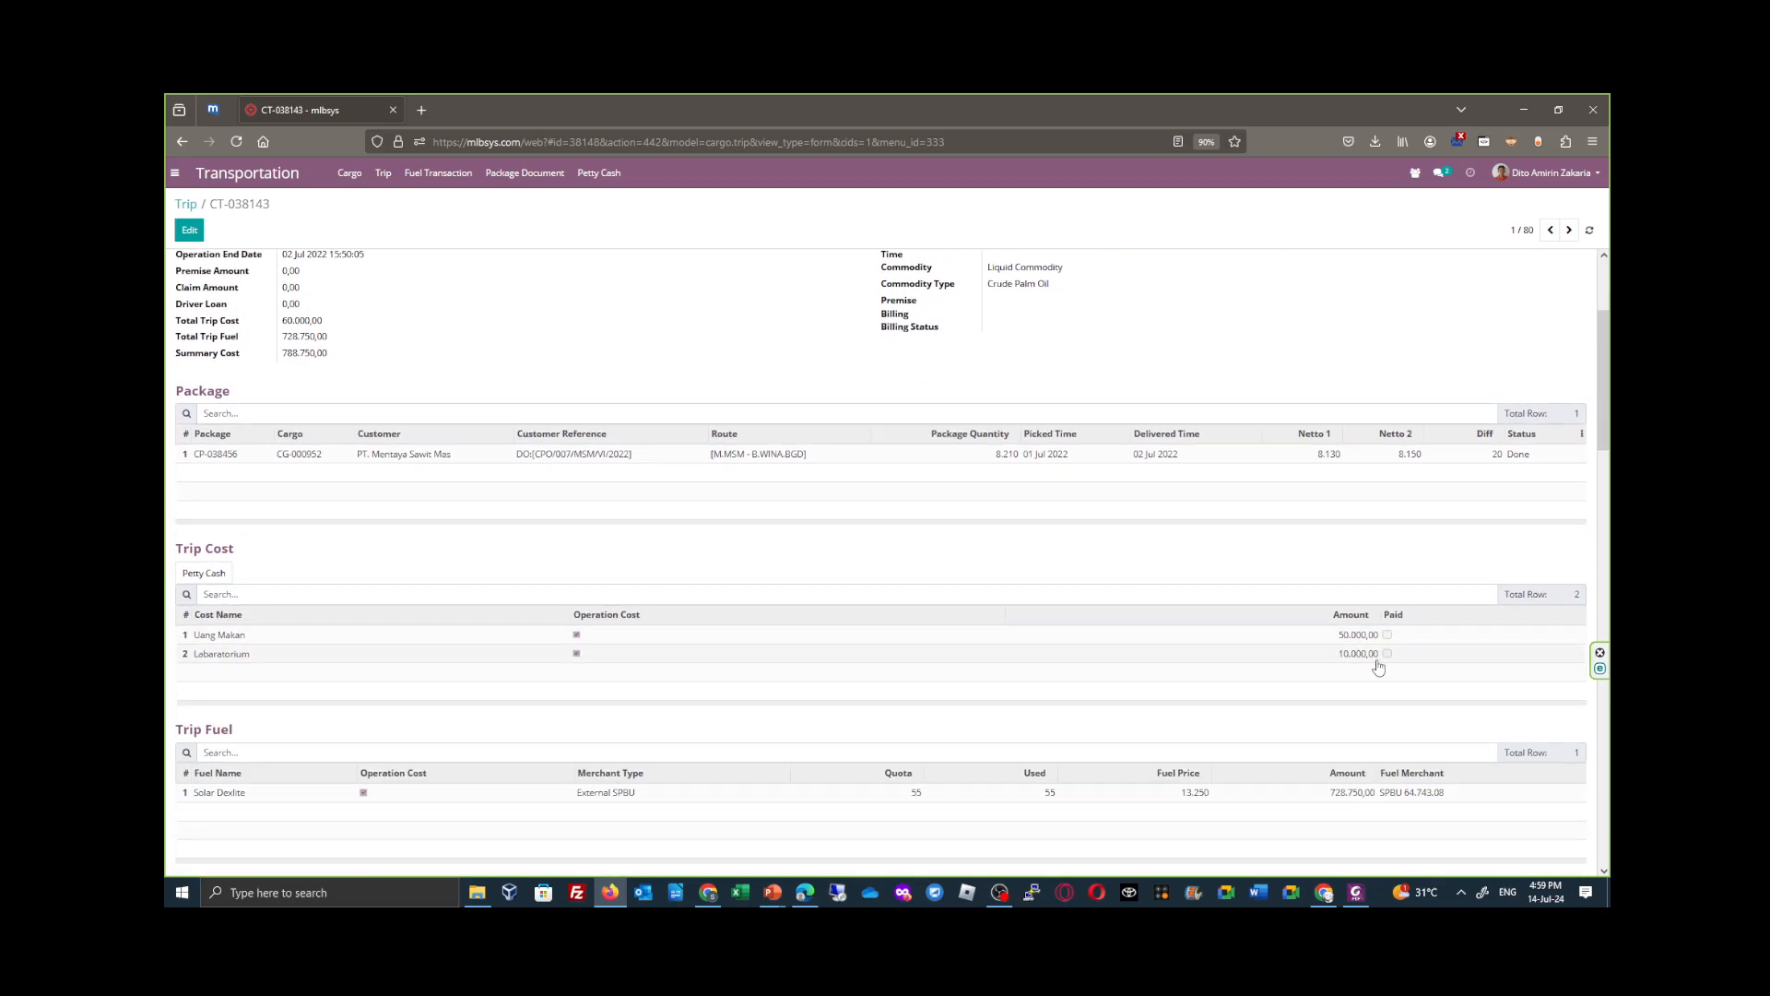
# - Create and confirm a petty cash expense for trip CT-038143's Uang Makan and Laboratorium costs, and register and reconcile its payment
pyautogui.click(189, 576)
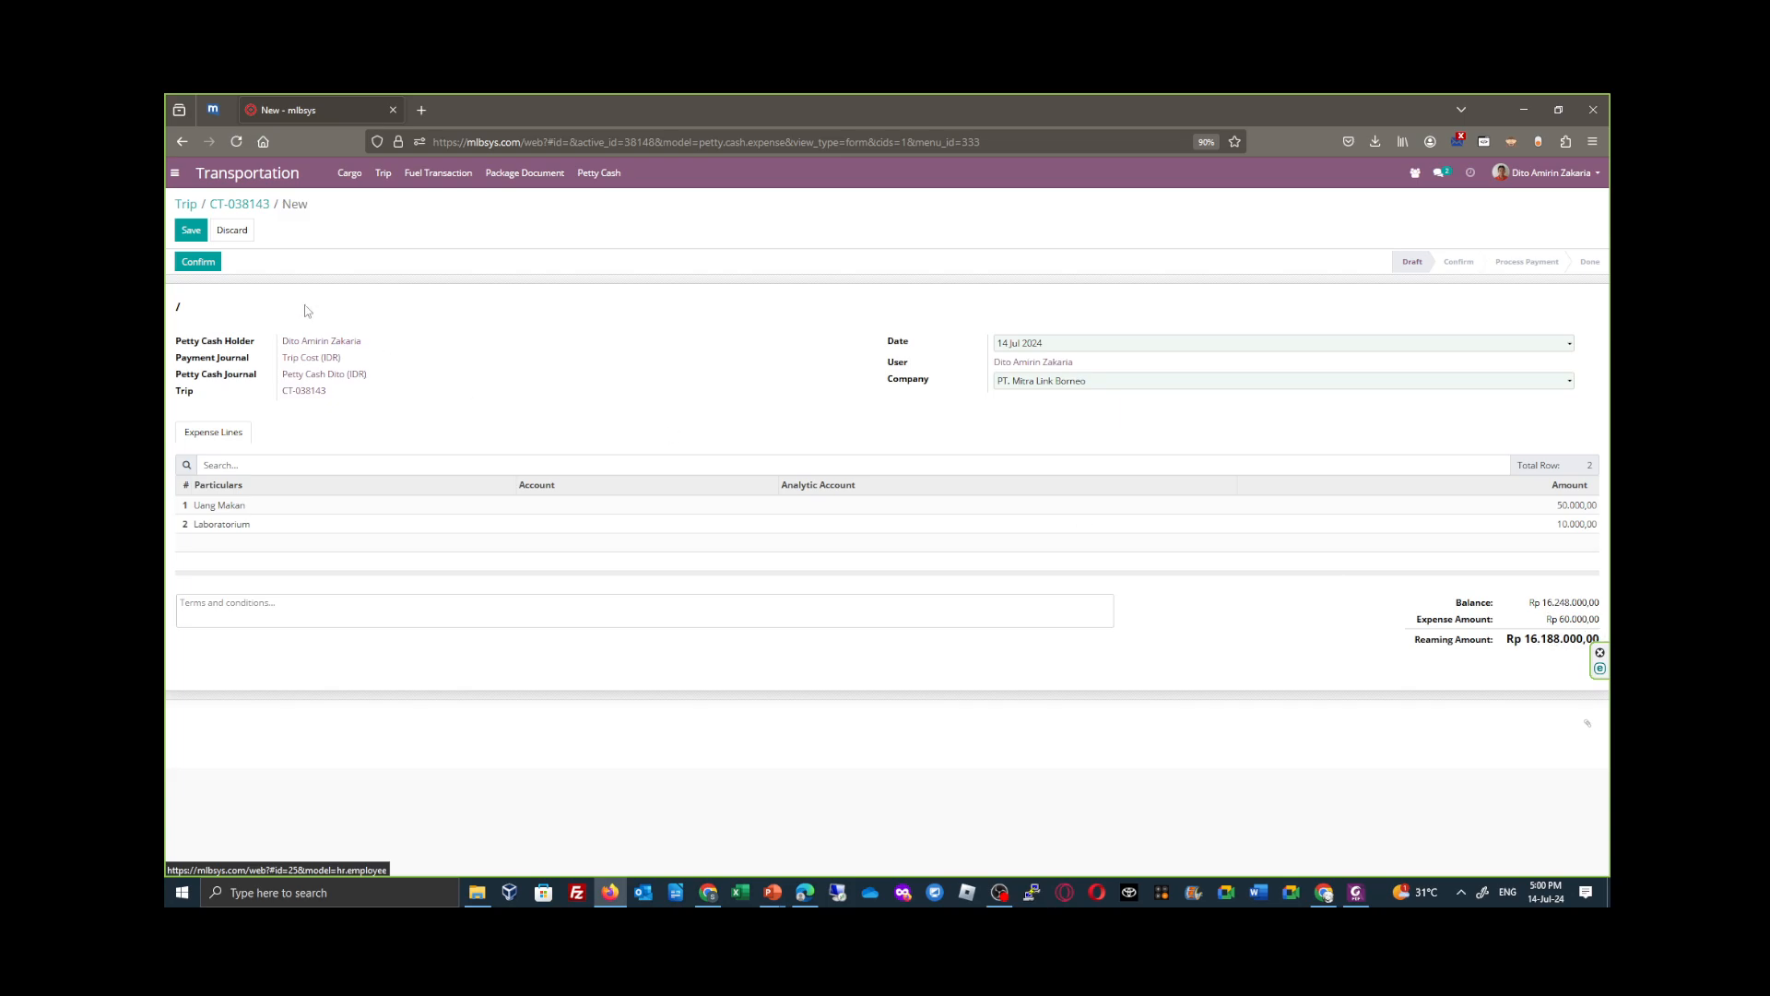
pyautogui.click(199, 262)
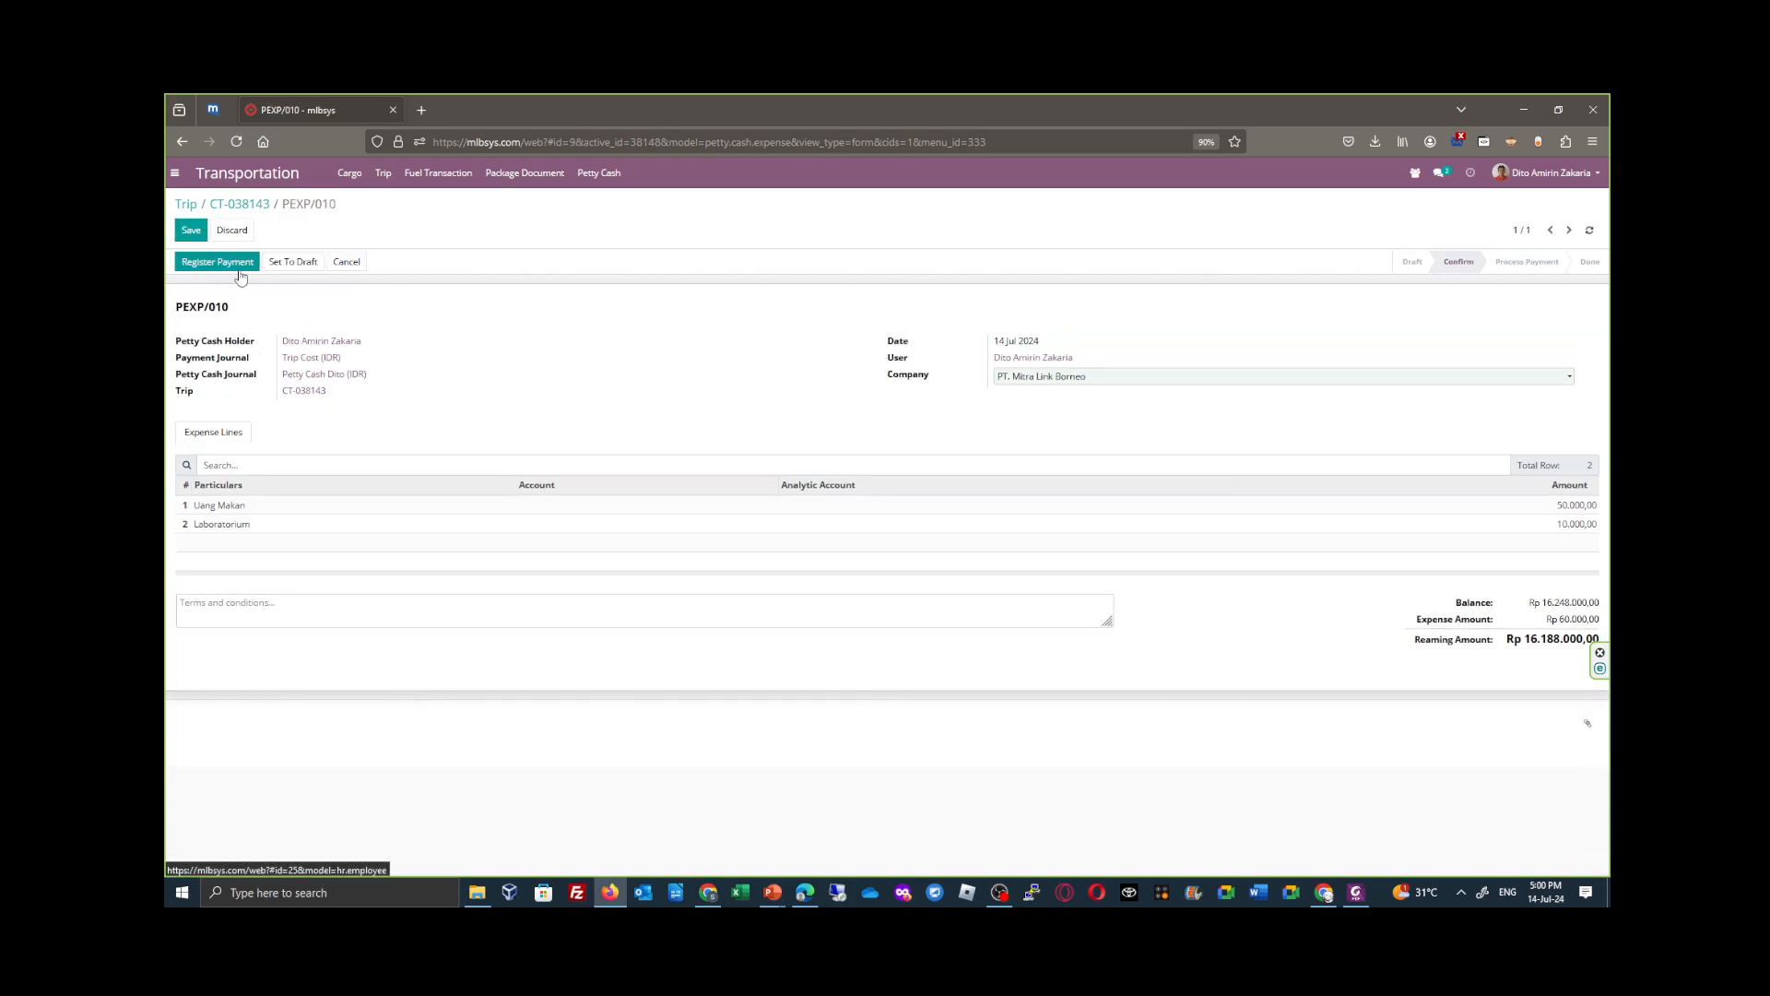
pyautogui.click(221, 262)
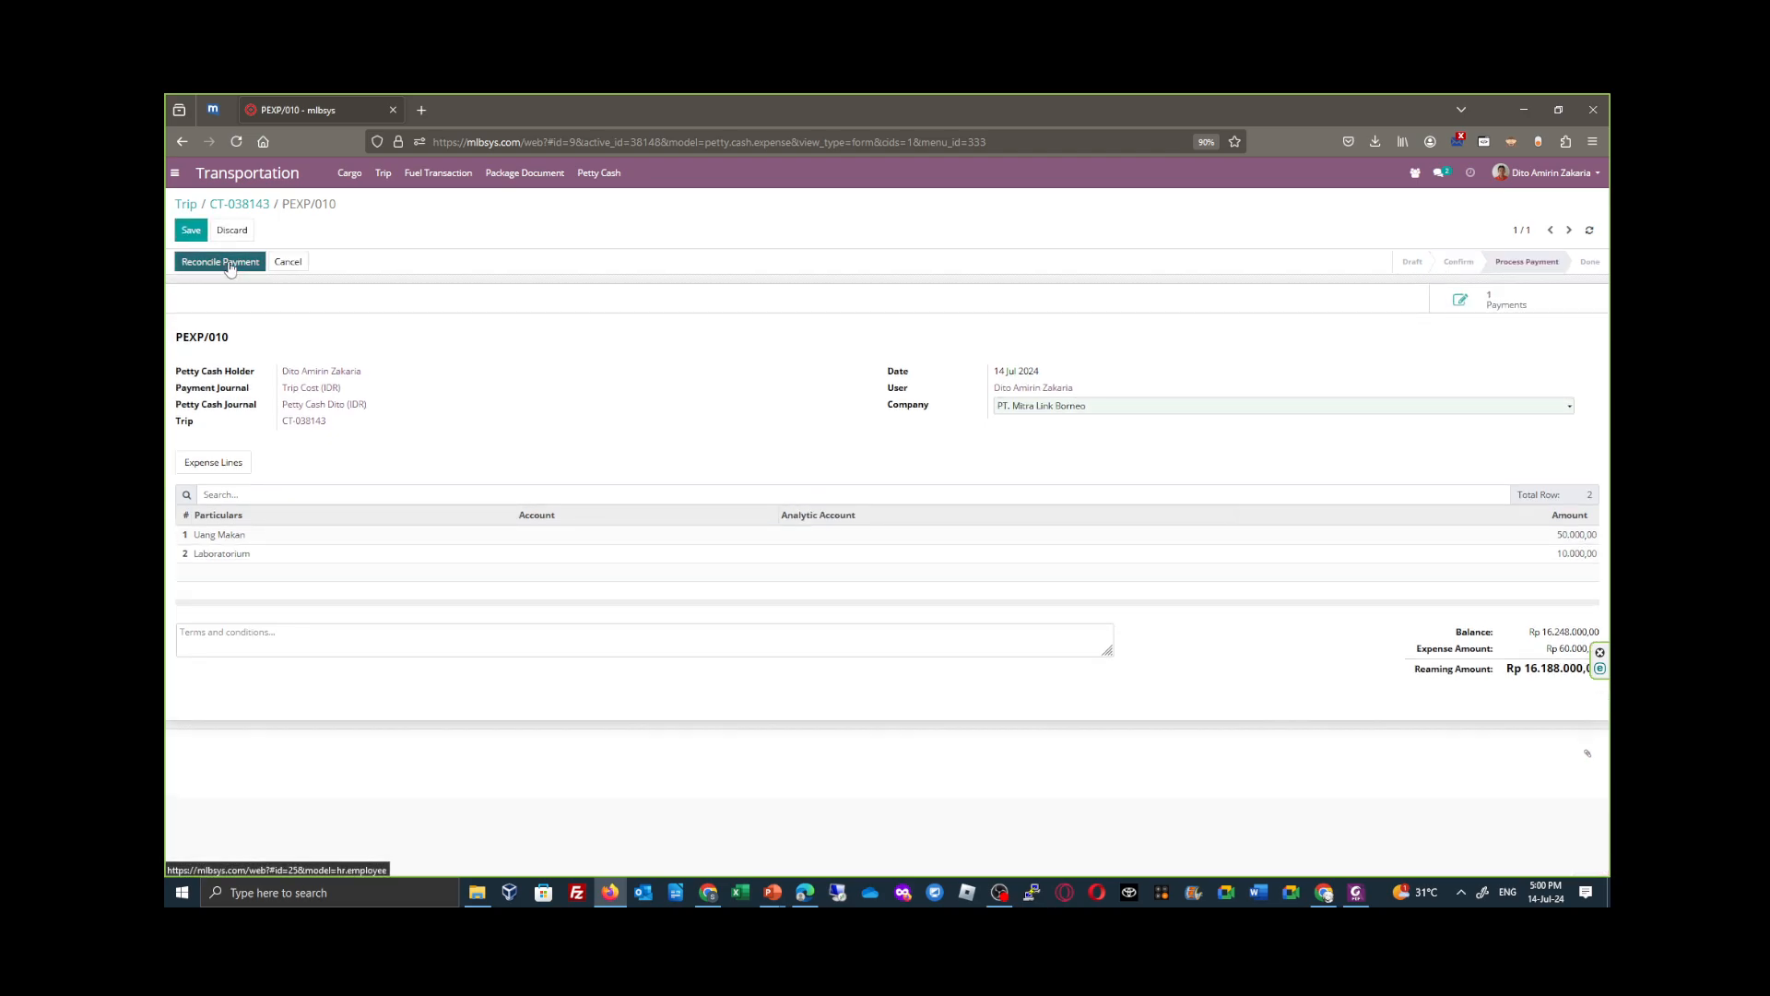
pyautogui.click(229, 264)
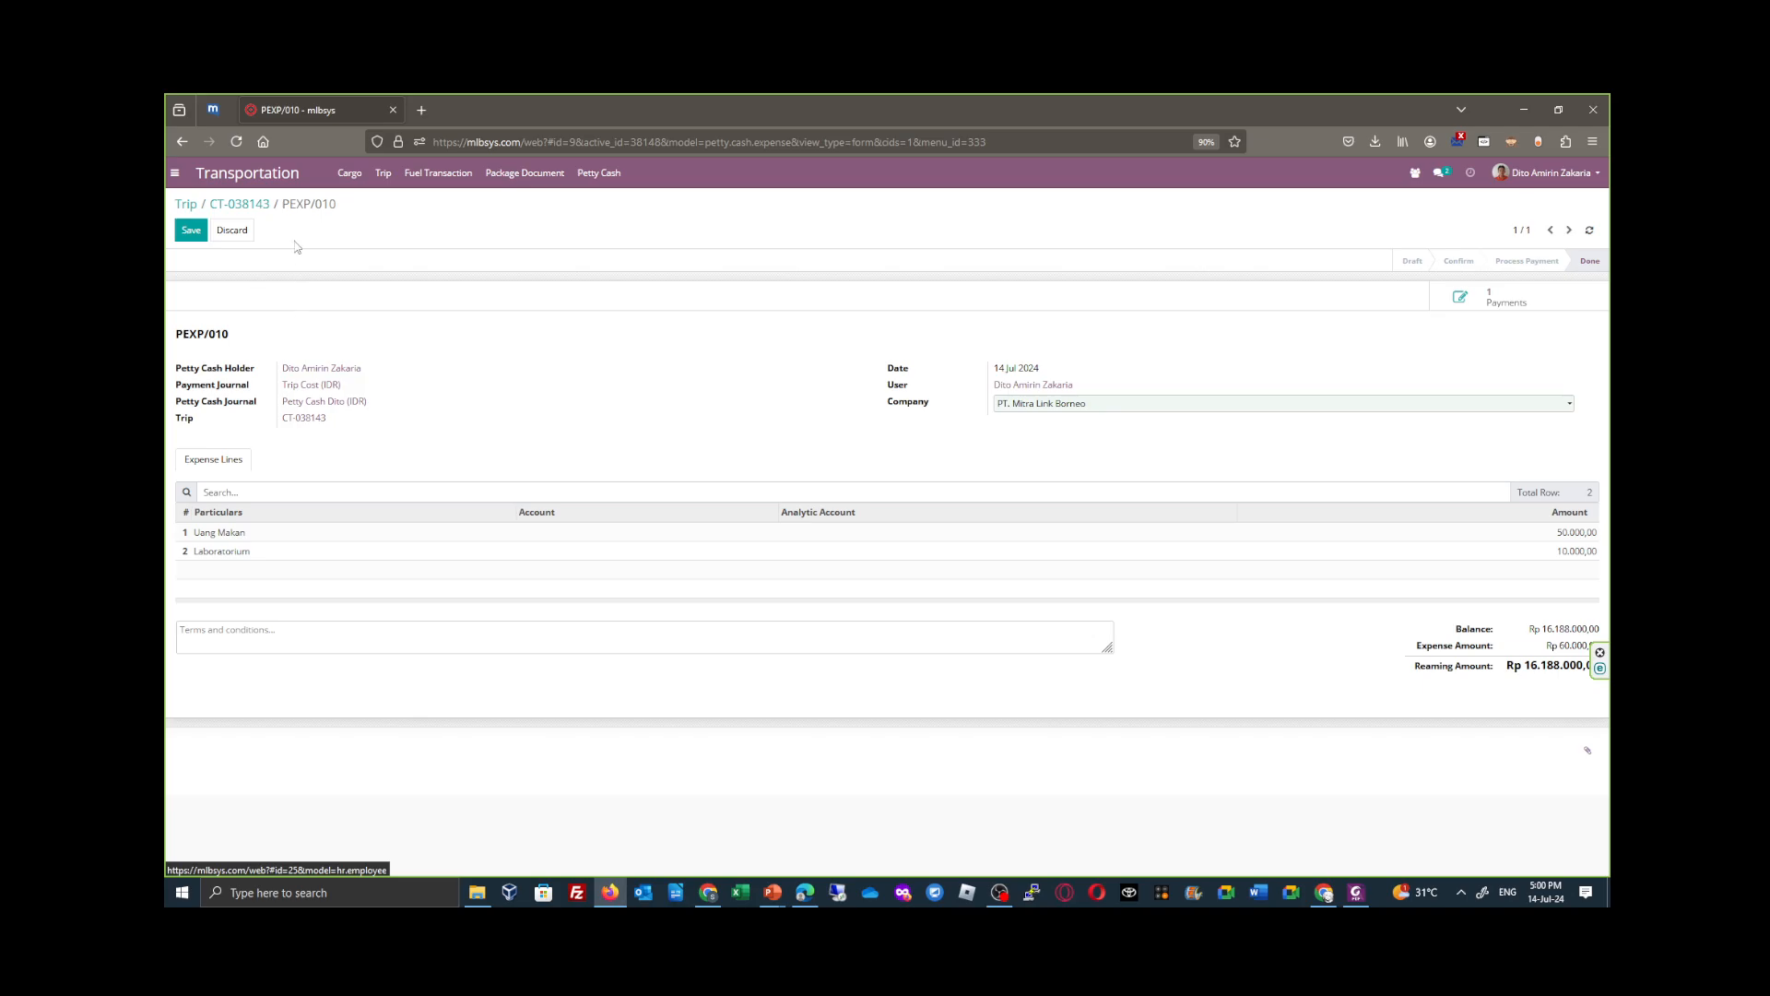
# - Return to trip CT-038143, check its costs' Paid status and inspect the linked petty cash expense
pyautogui.click(242, 206)
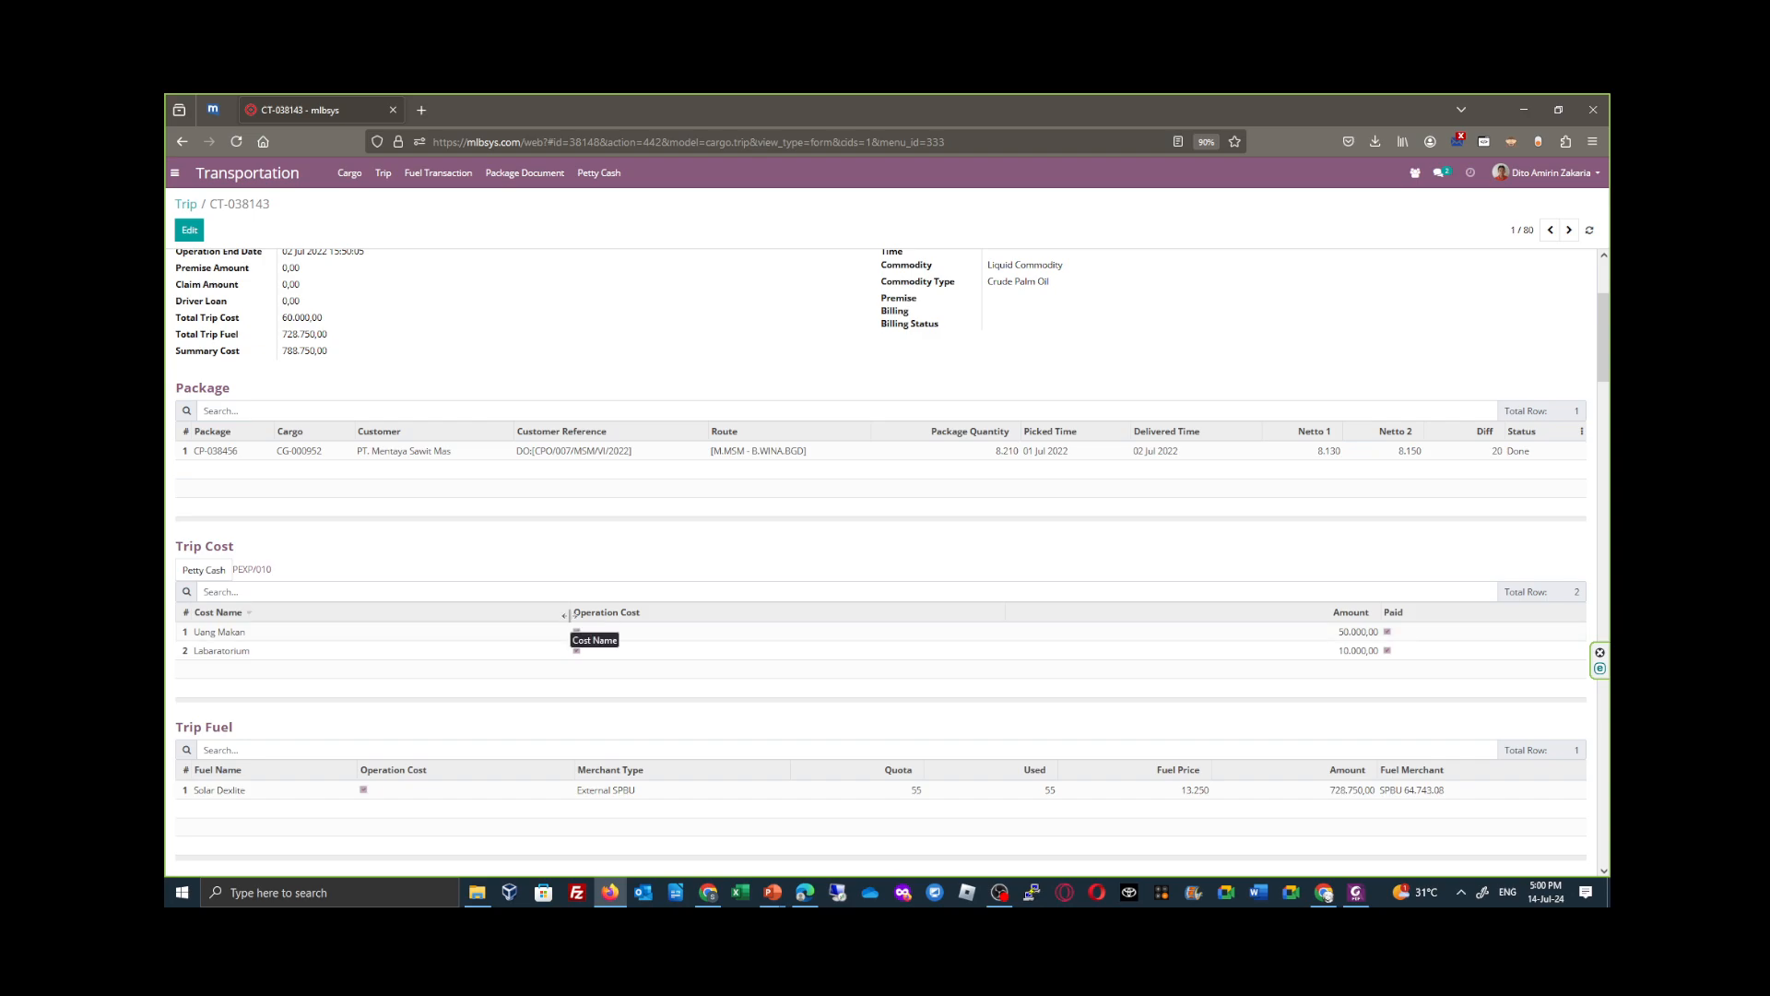
pyautogui.click(259, 575)
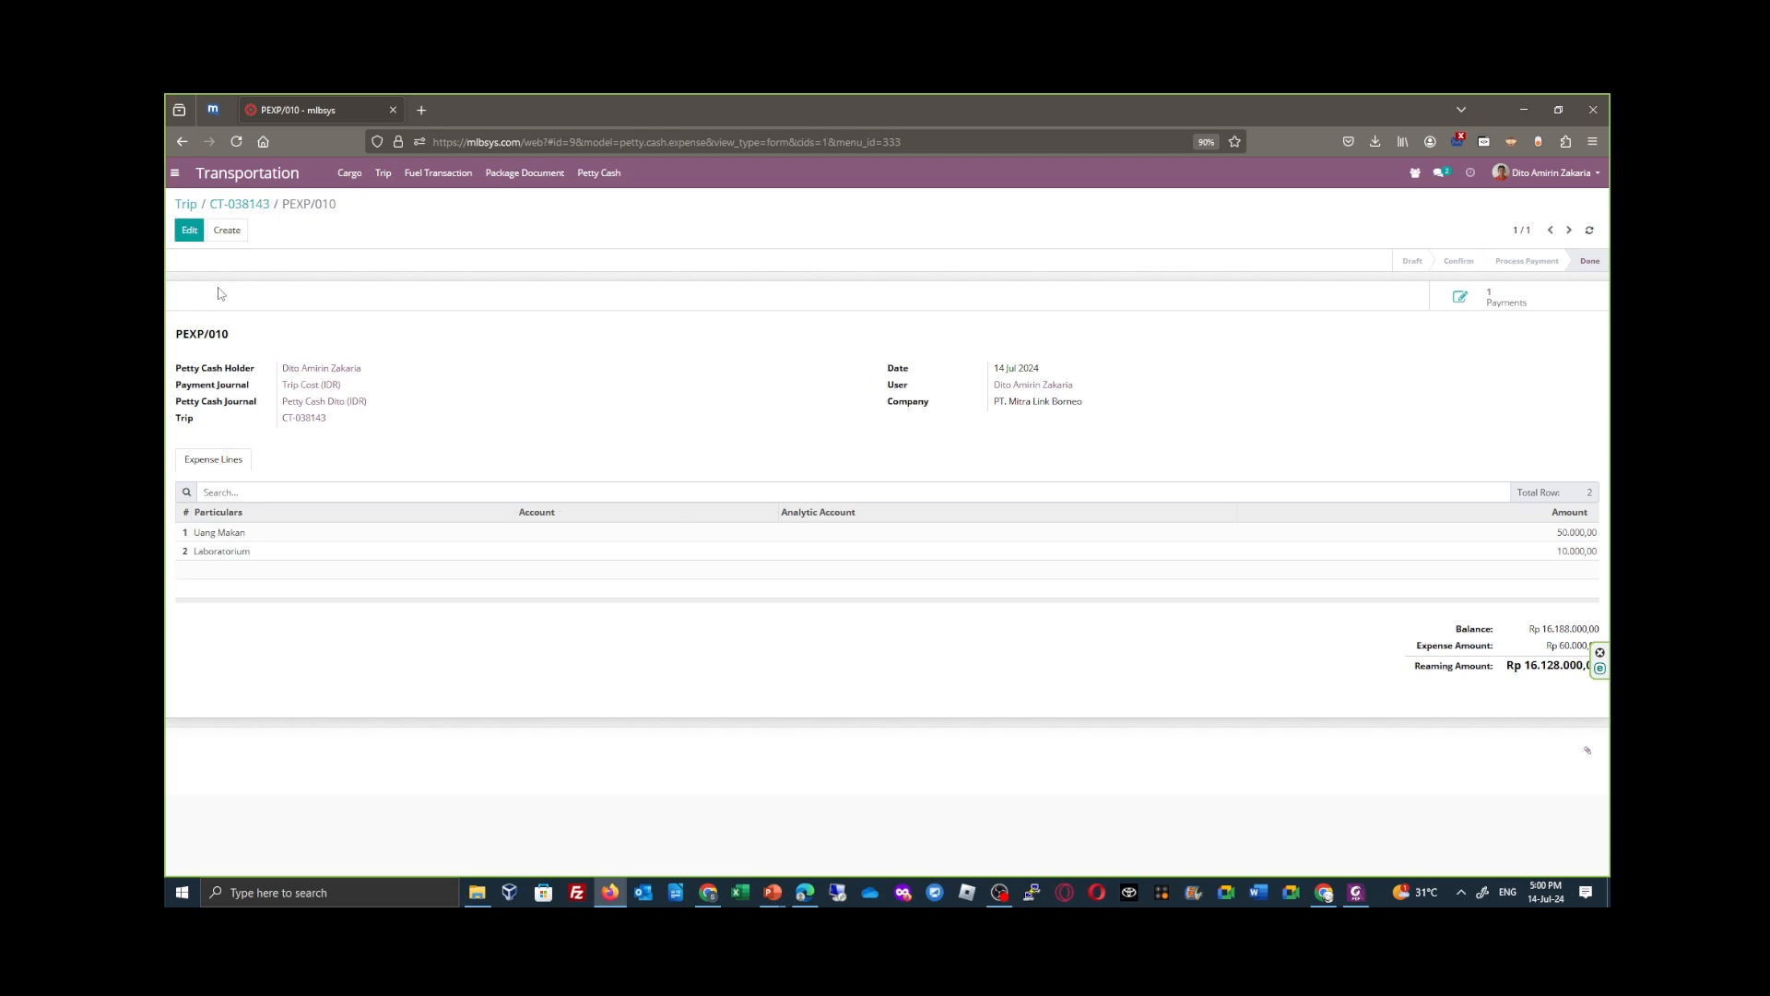
pyautogui.click(236, 212)
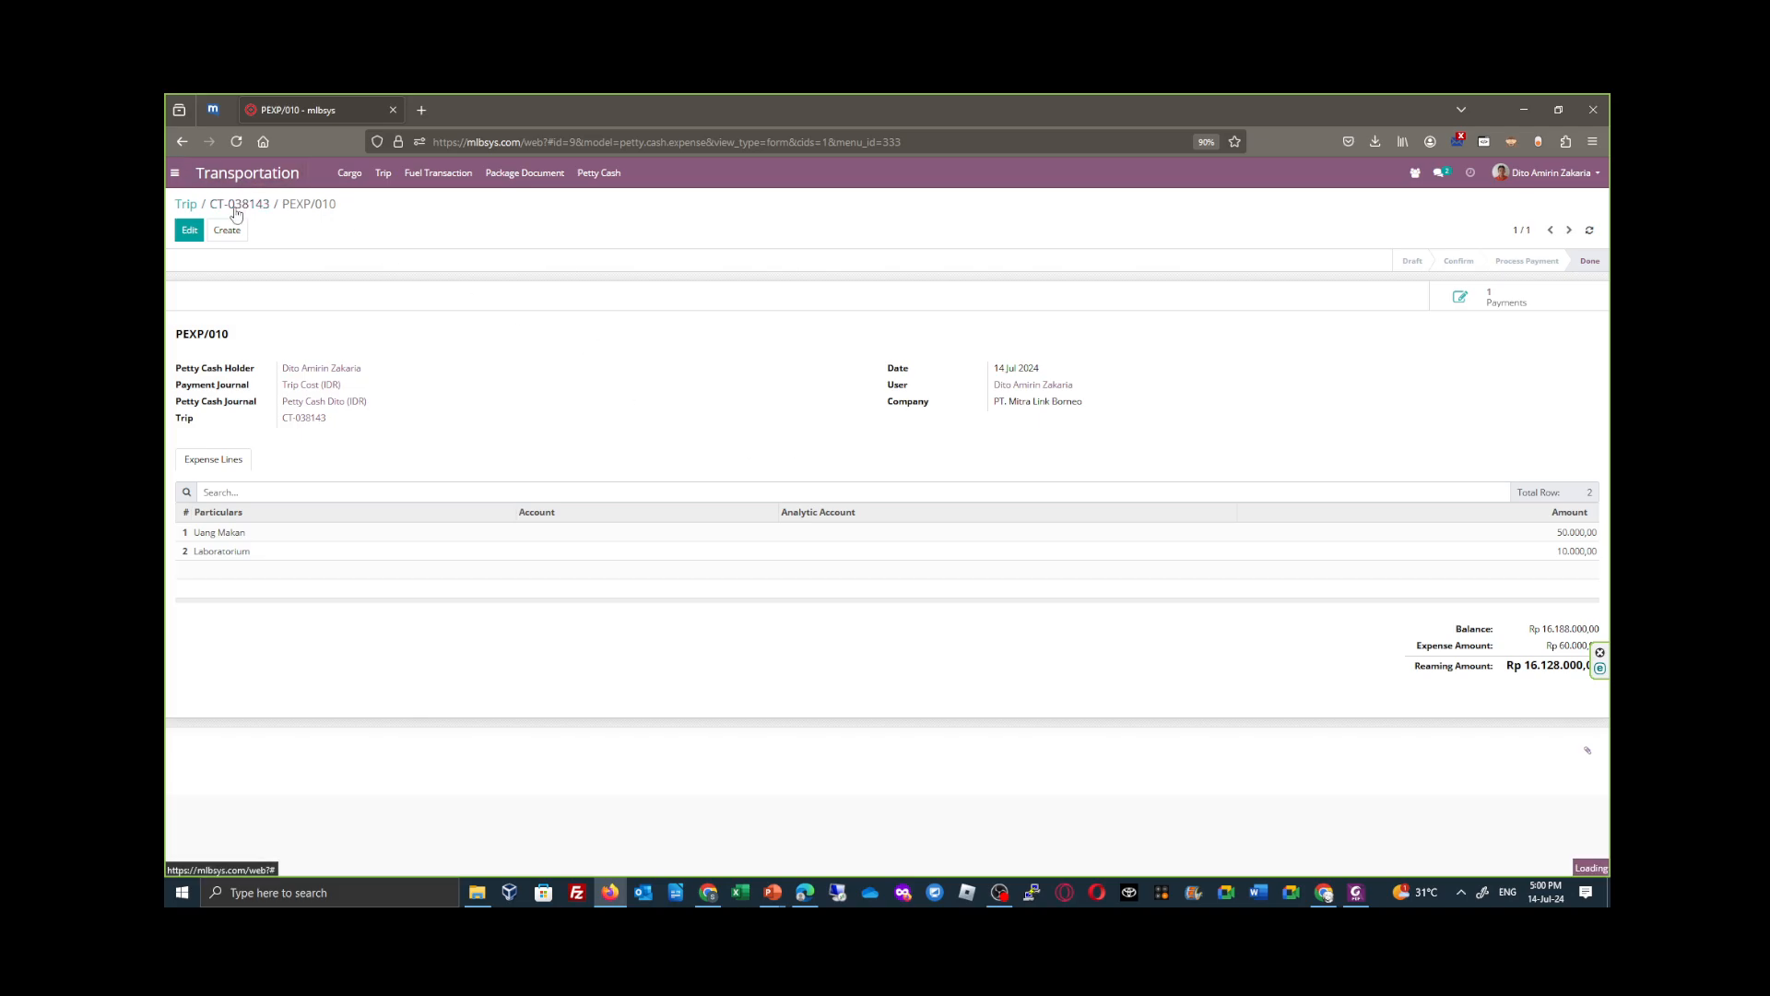
# - Open trip CT-038141, review a draft petty cash expense for its Uang Makan cost, and return to the Trip list without saving
pyautogui.click(183, 205)
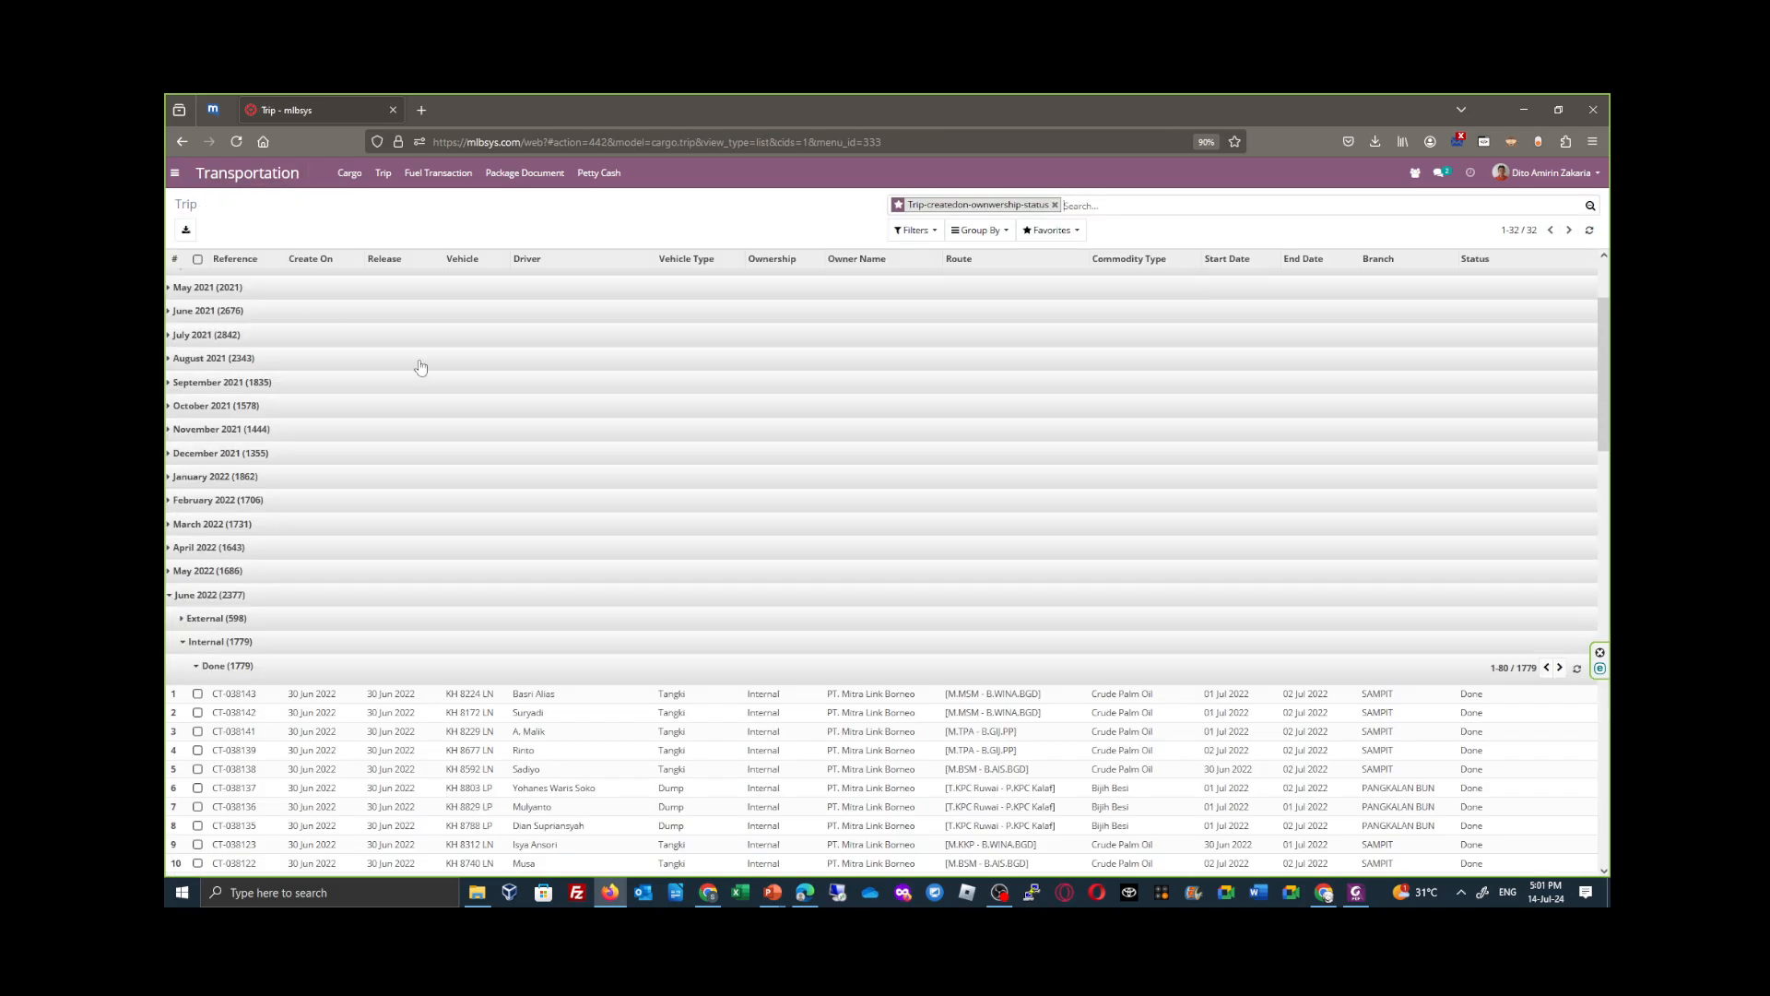
pyautogui.scroll(-3, 530, 623)
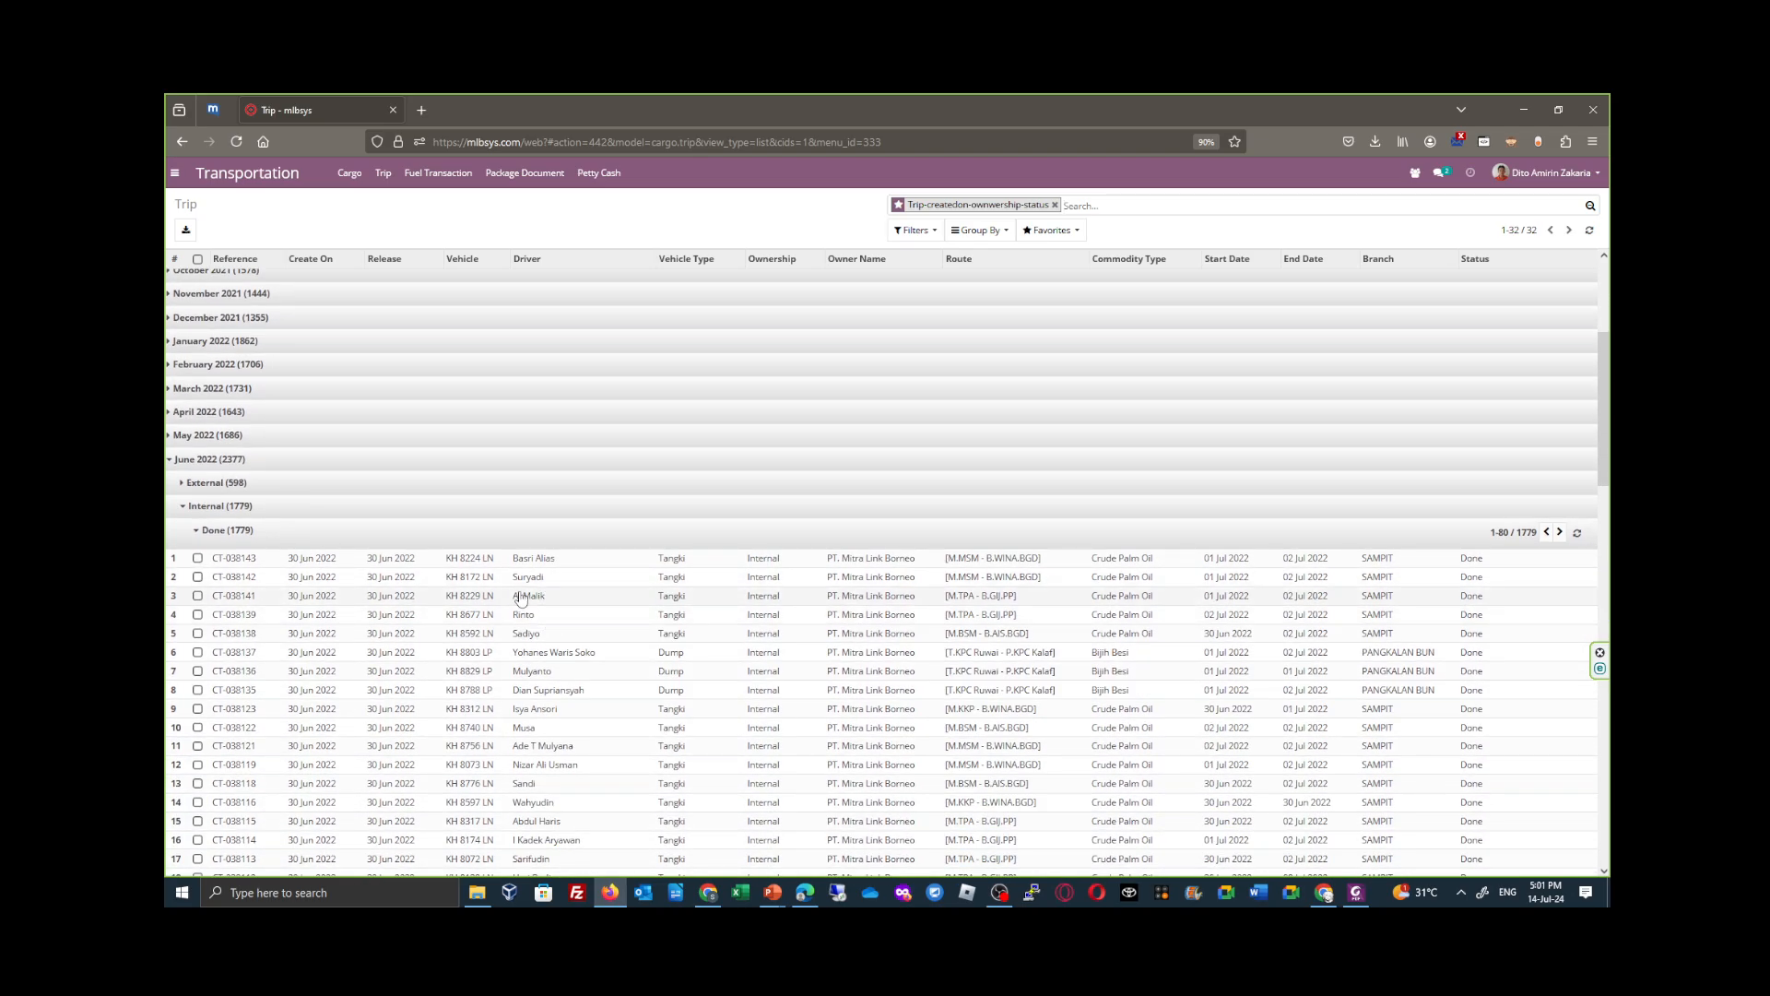
pyautogui.click(503, 604)
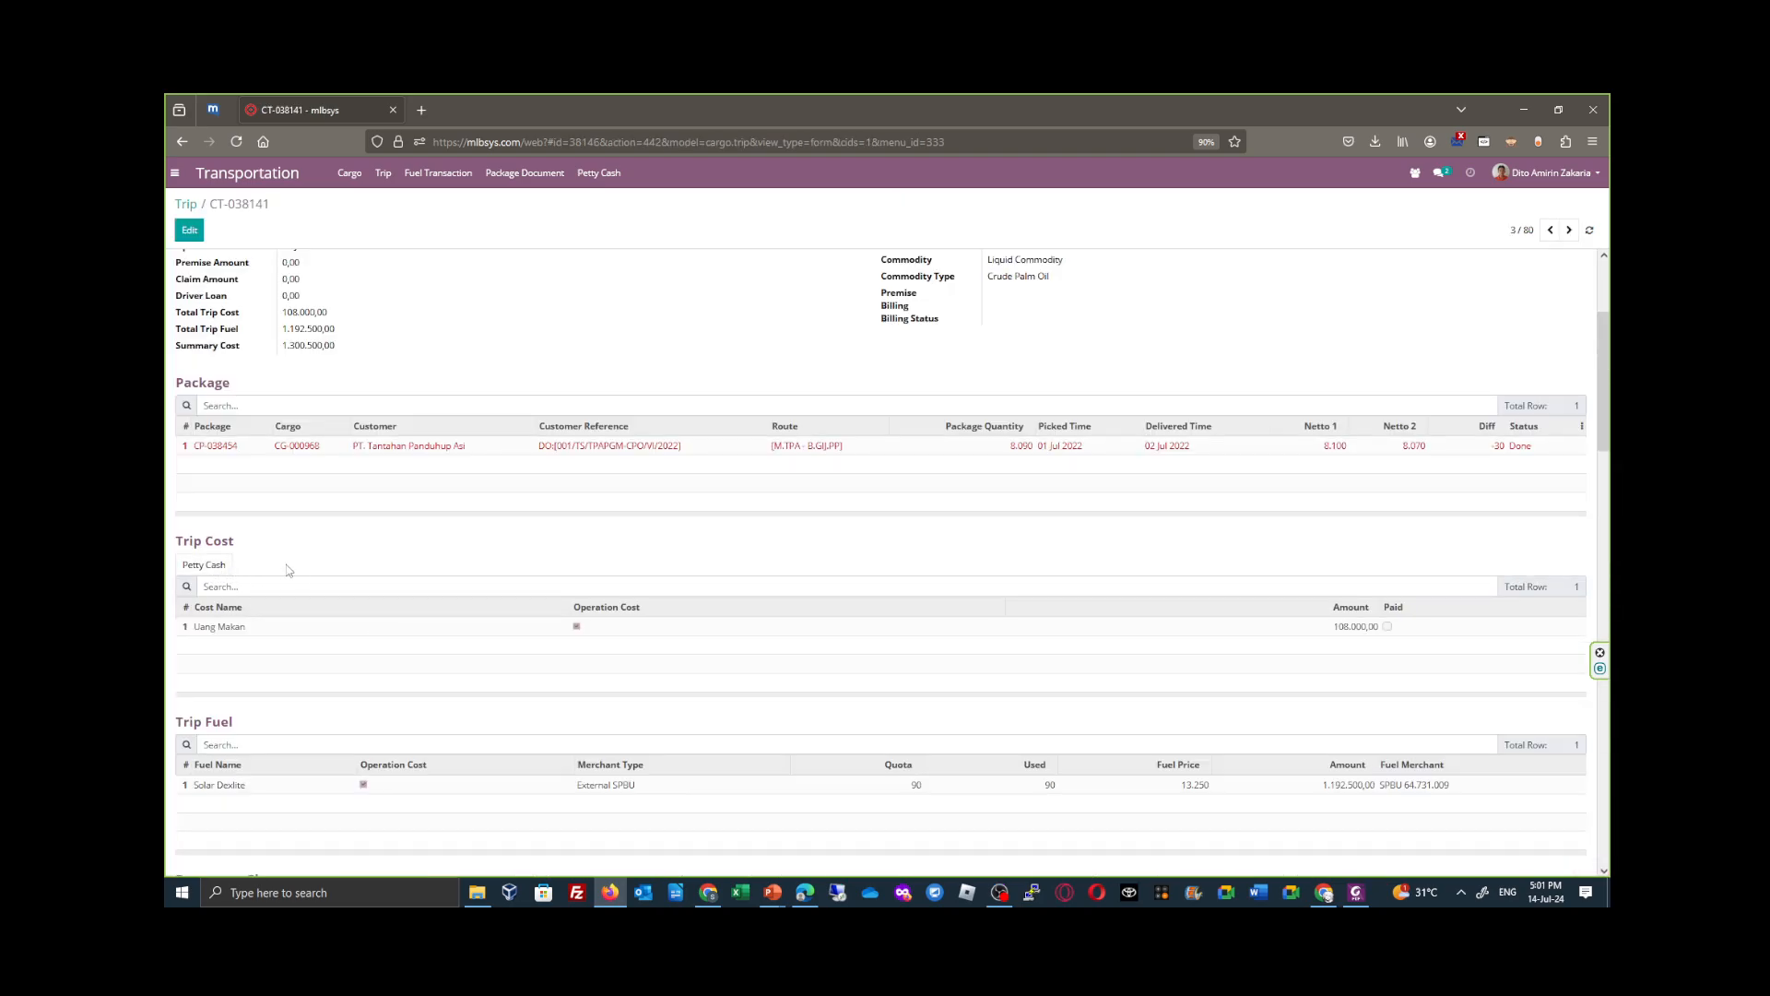
pyautogui.click(576, 626)
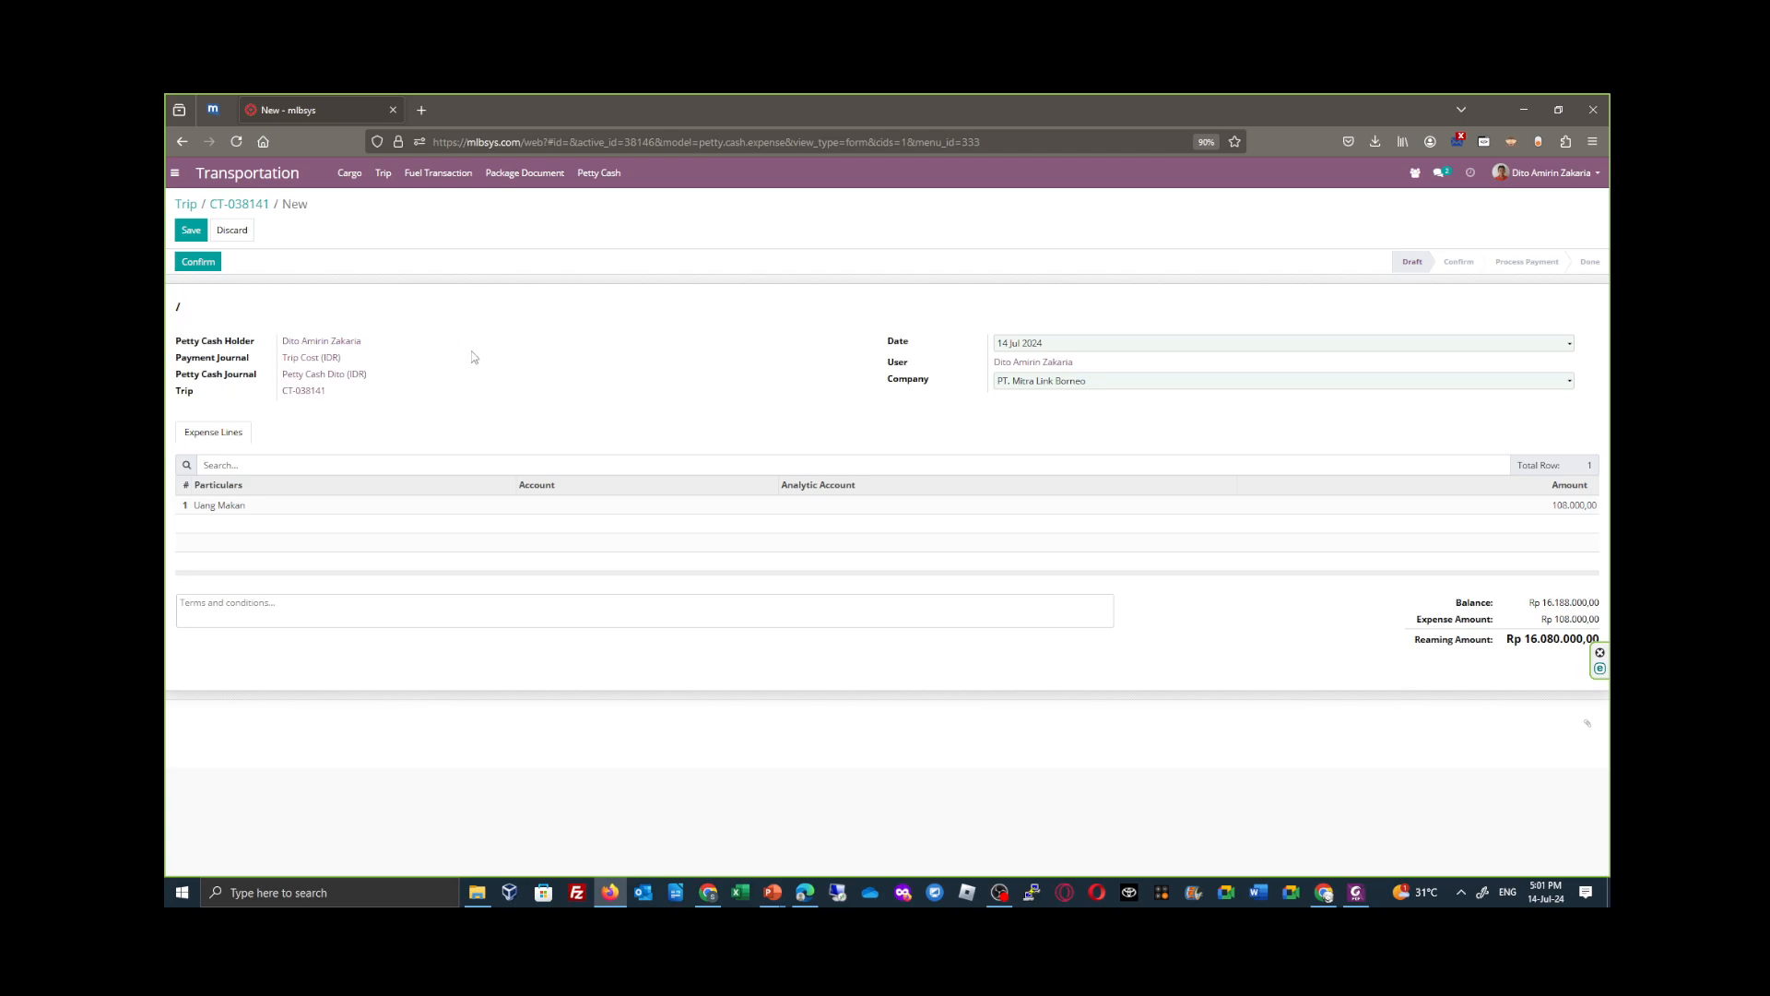
pyautogui.click(188, 205)
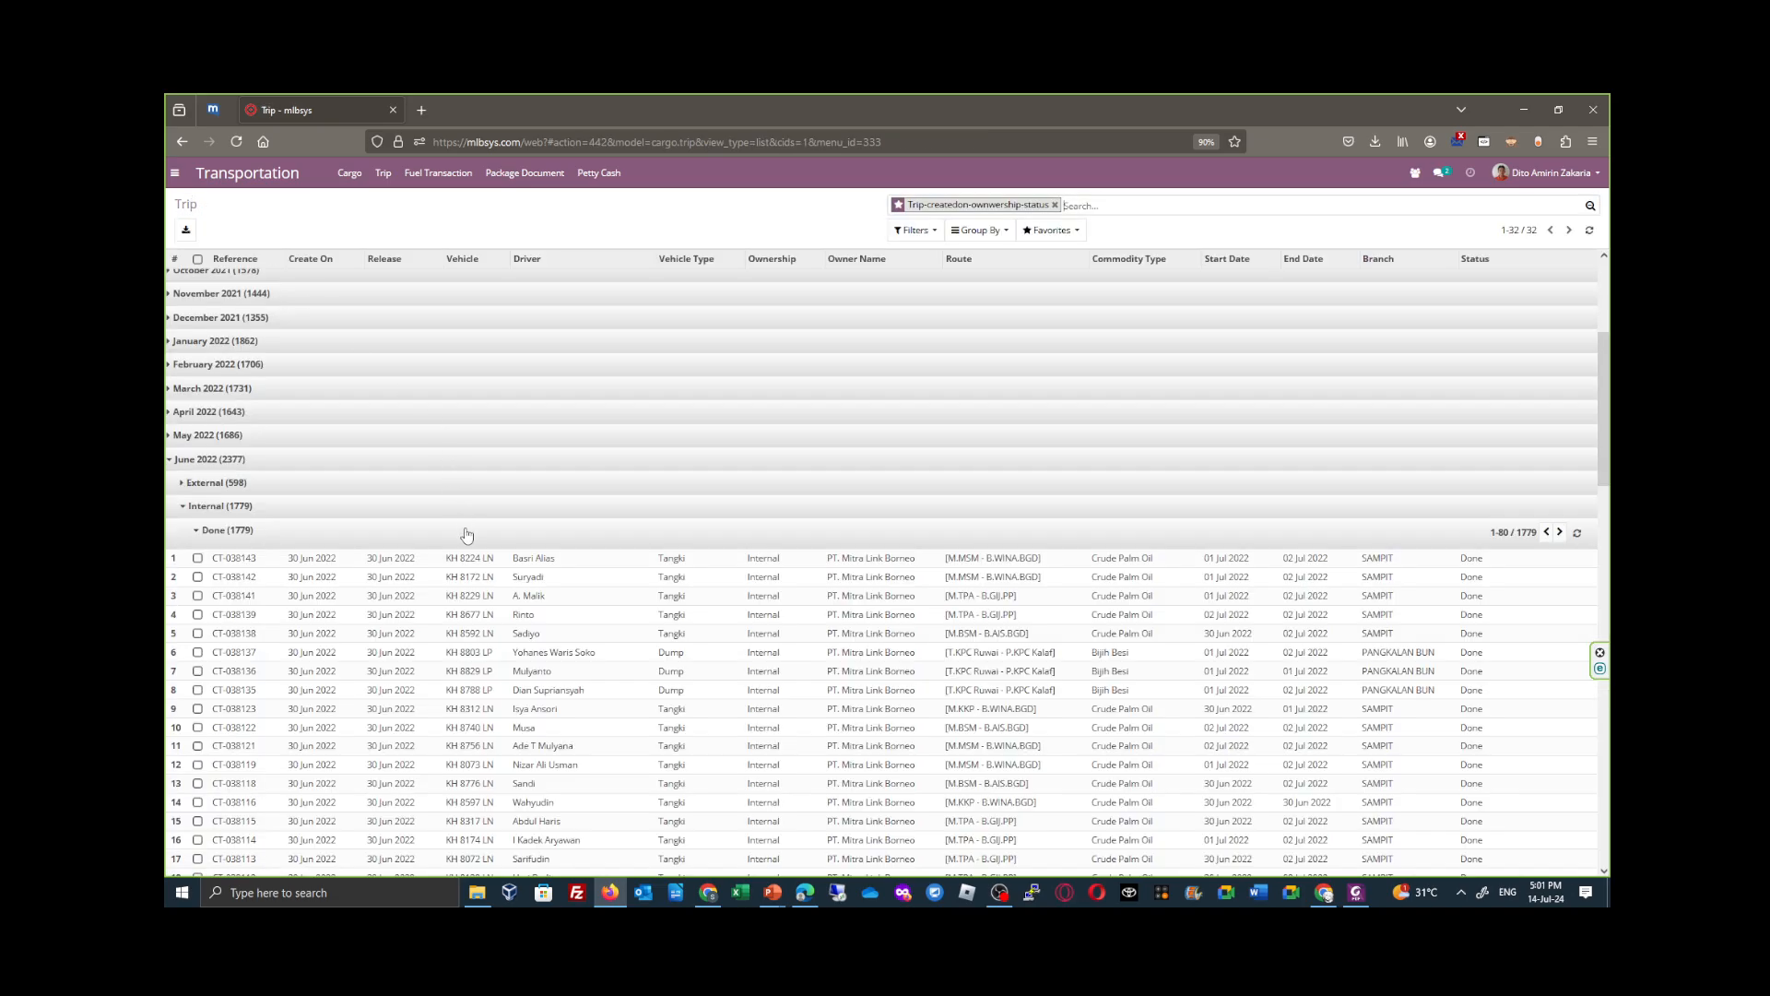
# - Open the Cargo list and remove its default Cargo filter to list all cargo records ungrouped
pyautogui.scroll(1, 443, 569)
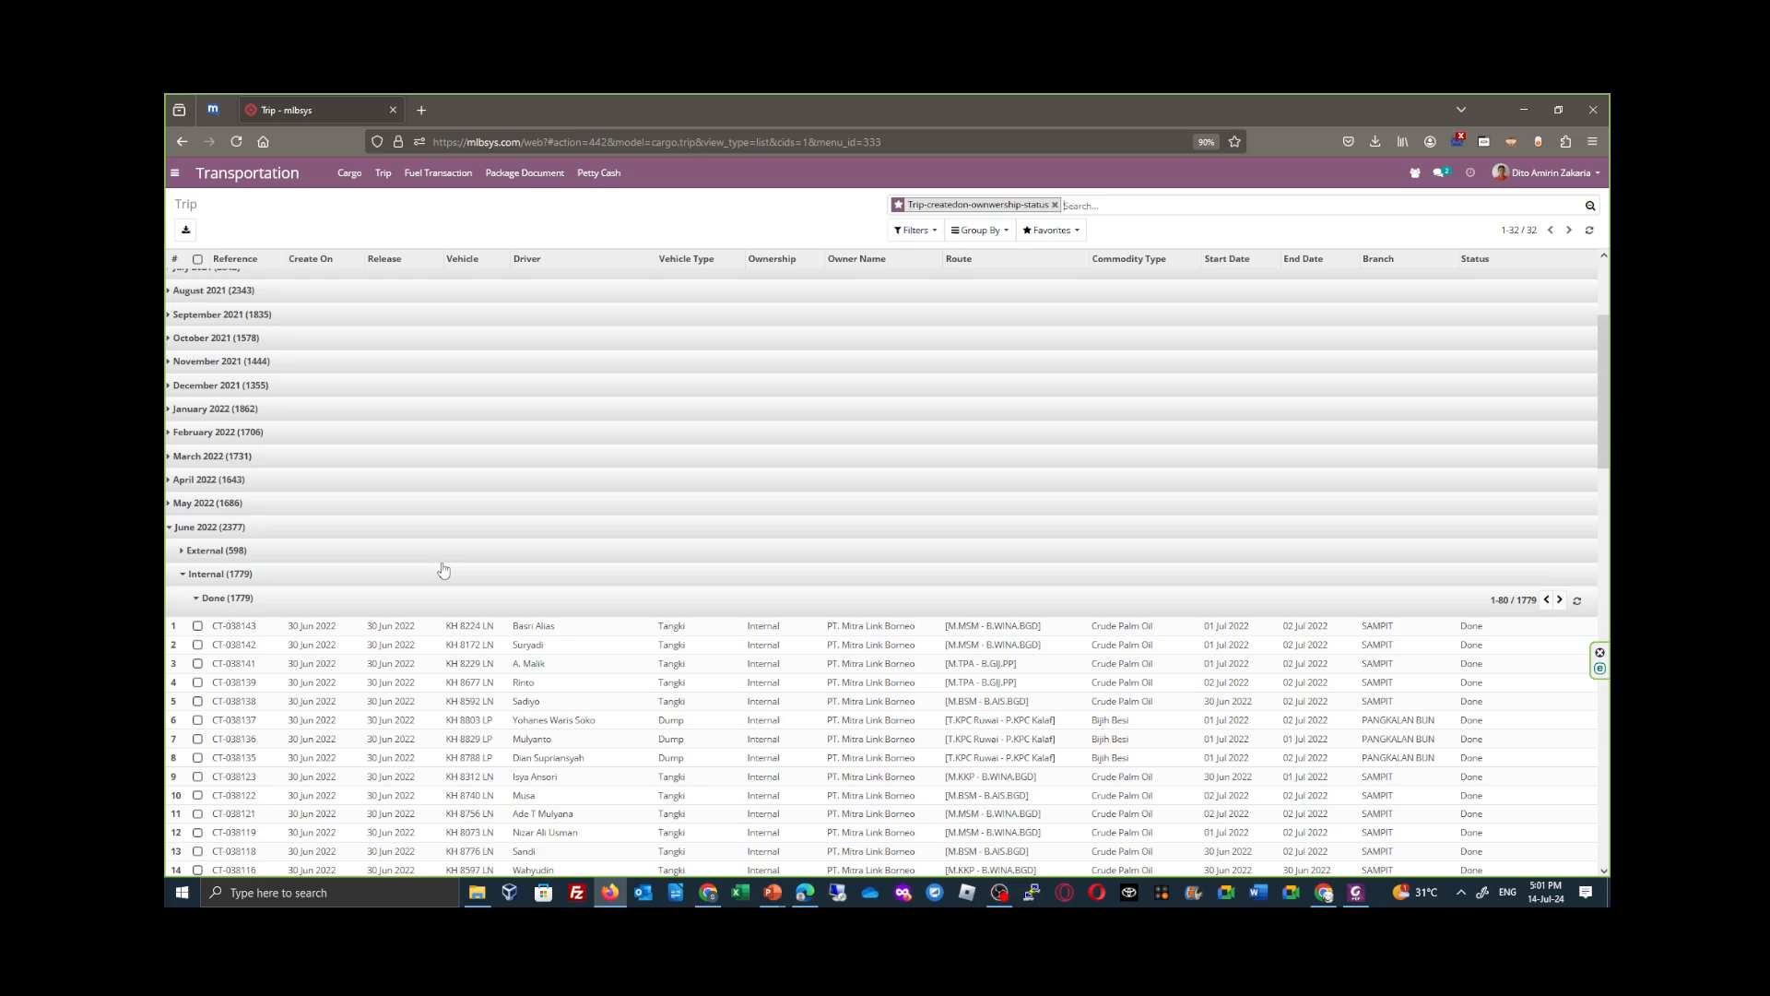
pyautogui.scroll(2, 444, 569)
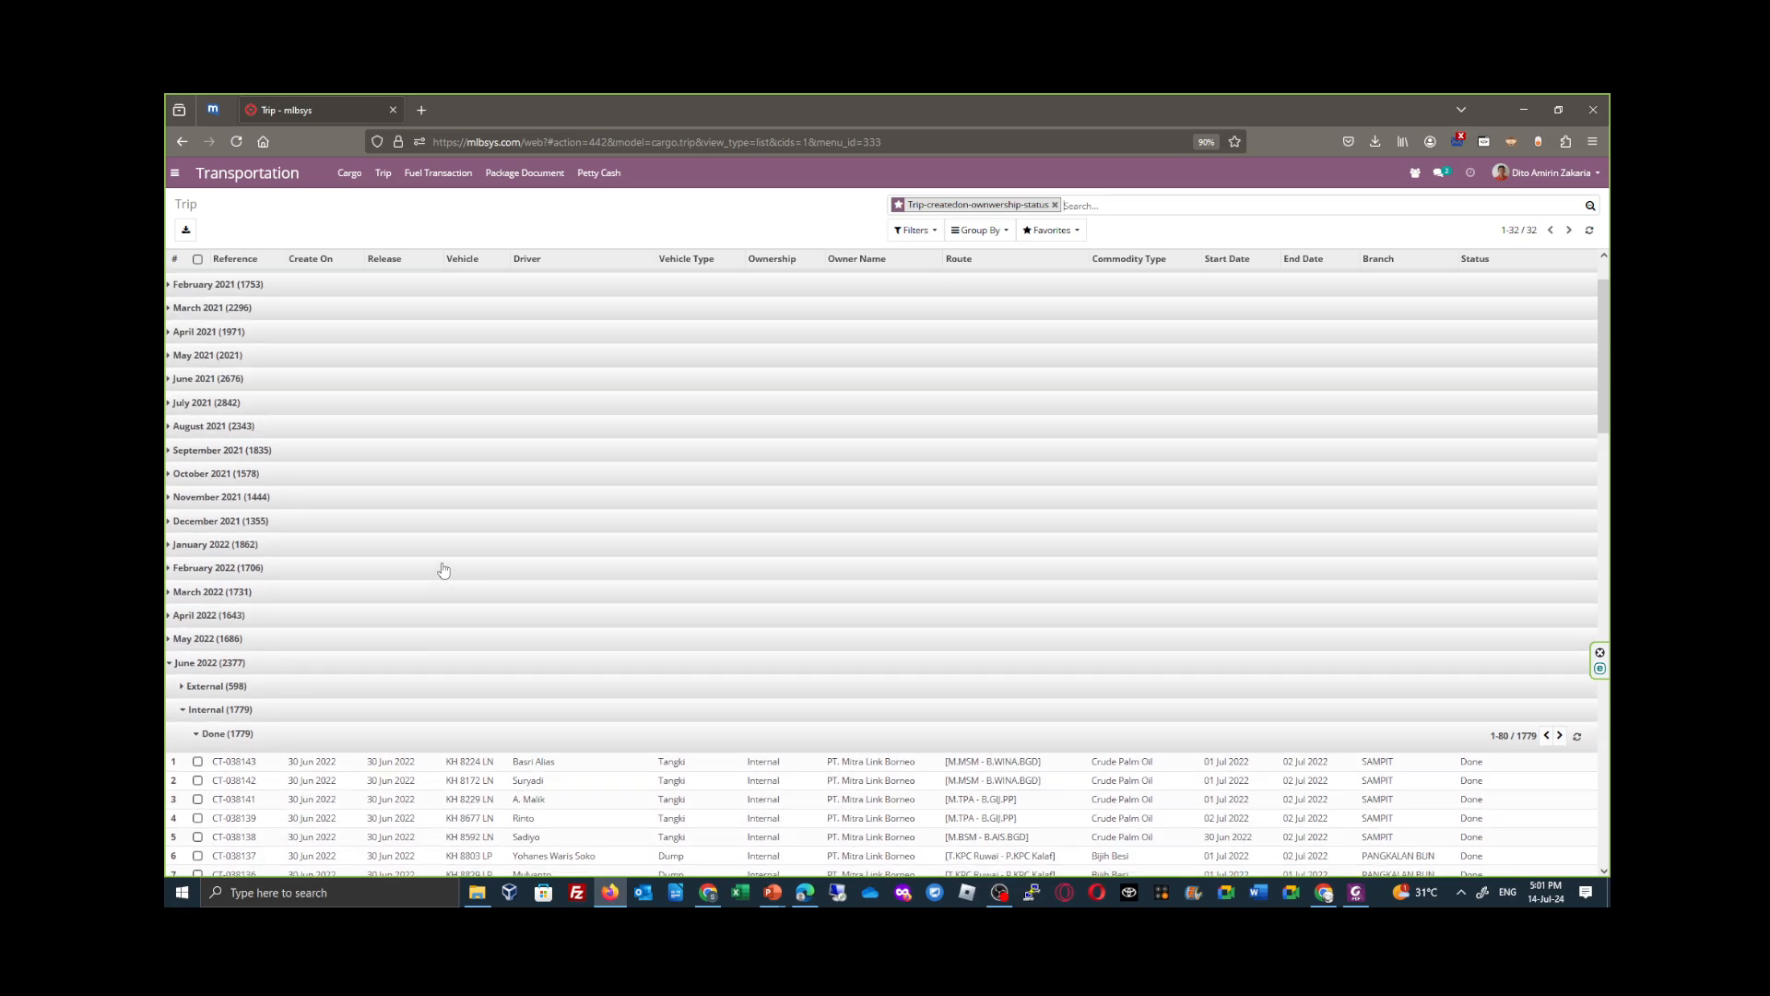
pyautogui.click(350, 177)
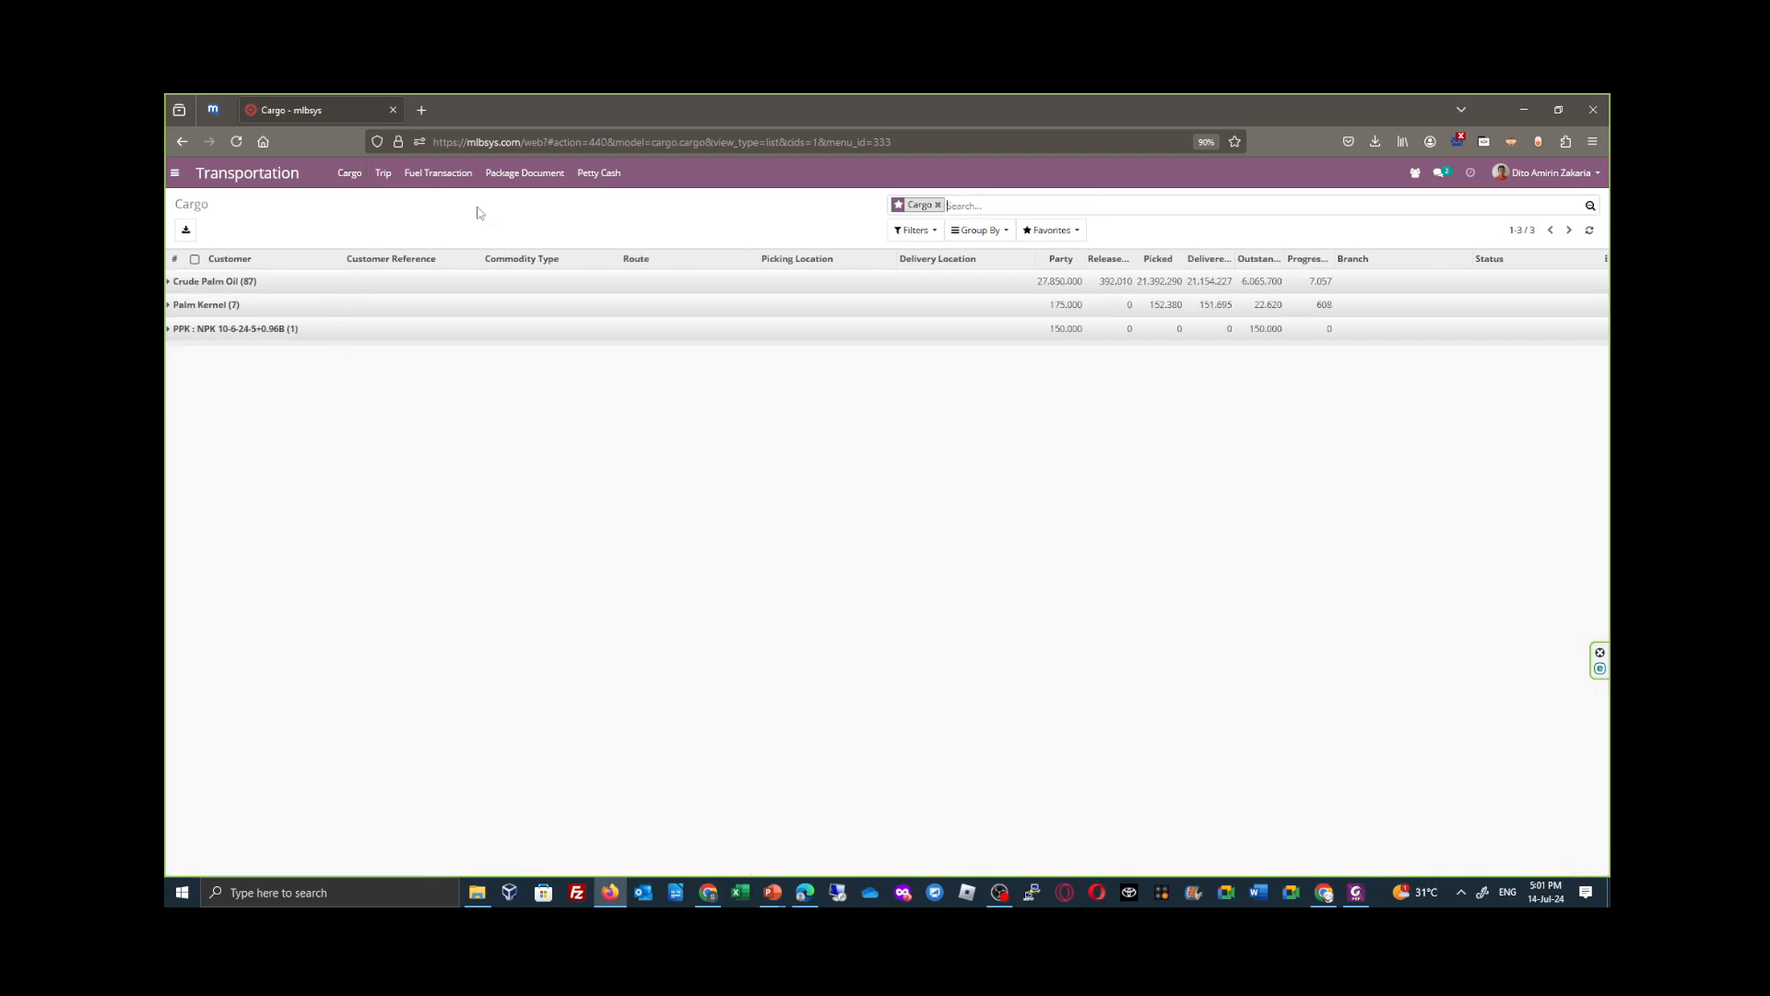
pyautogui.click(937, 205)
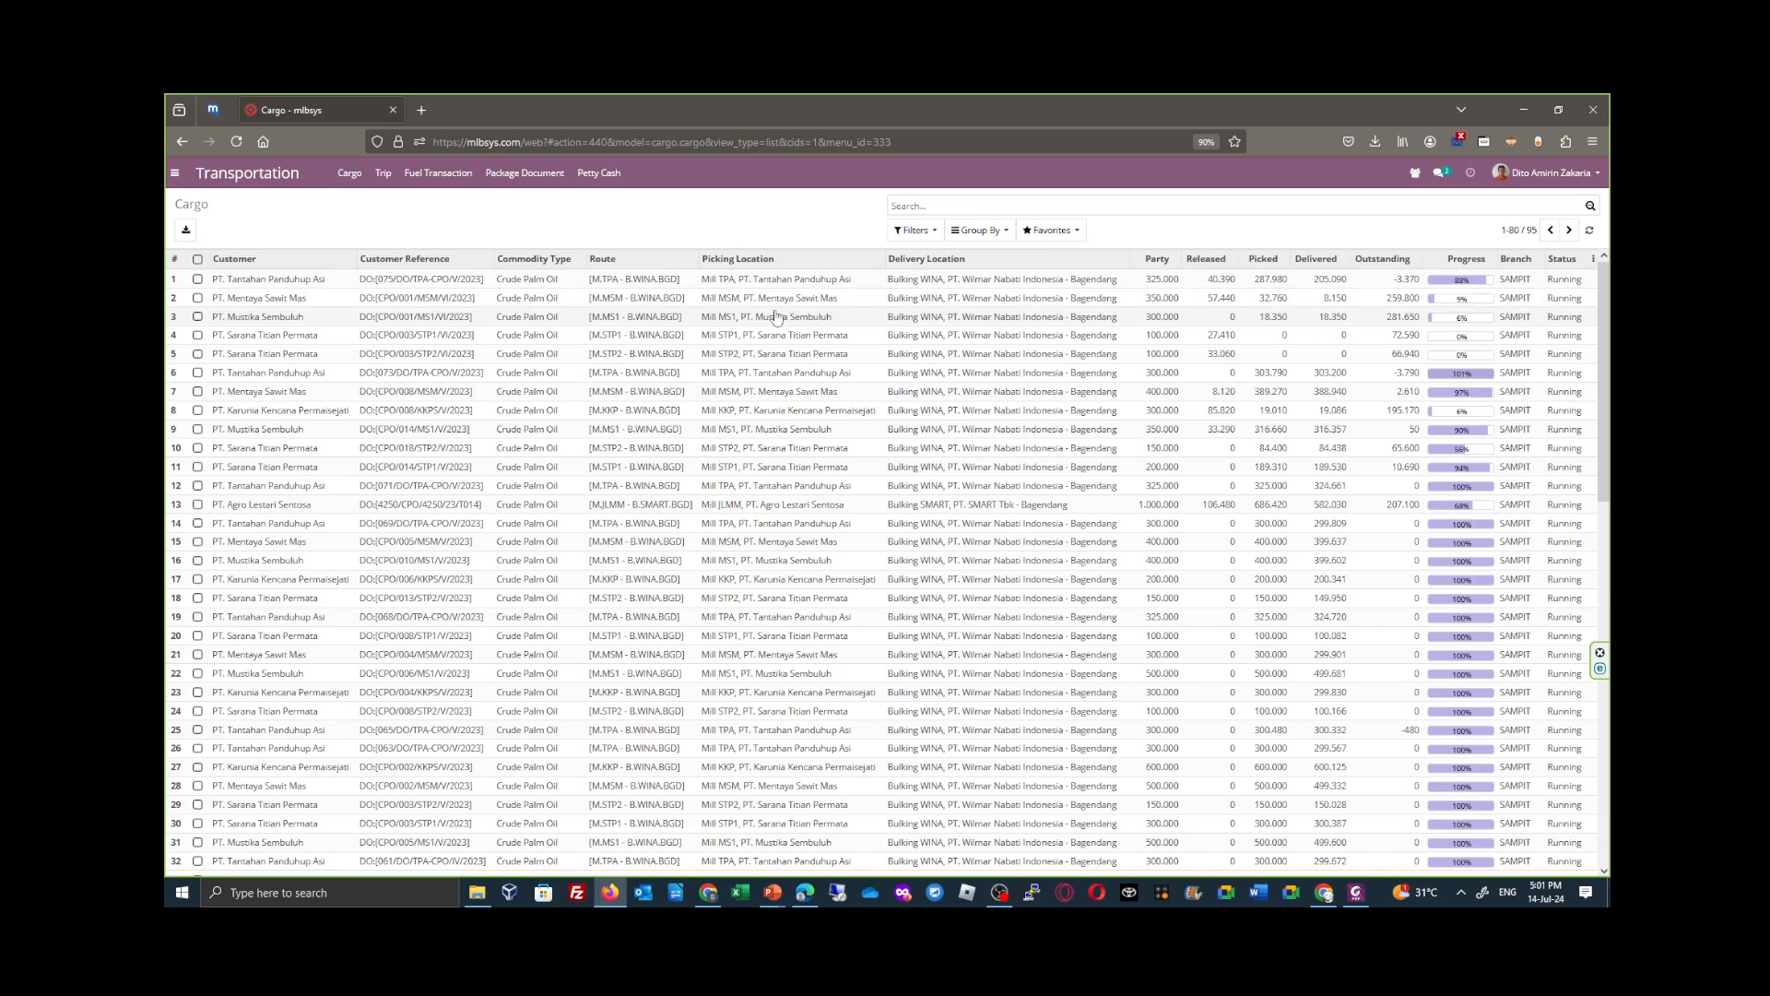
# - Open cargo CG-001579 and review its accounting totals, package operations and other information
pyautogui.click(643, 316)
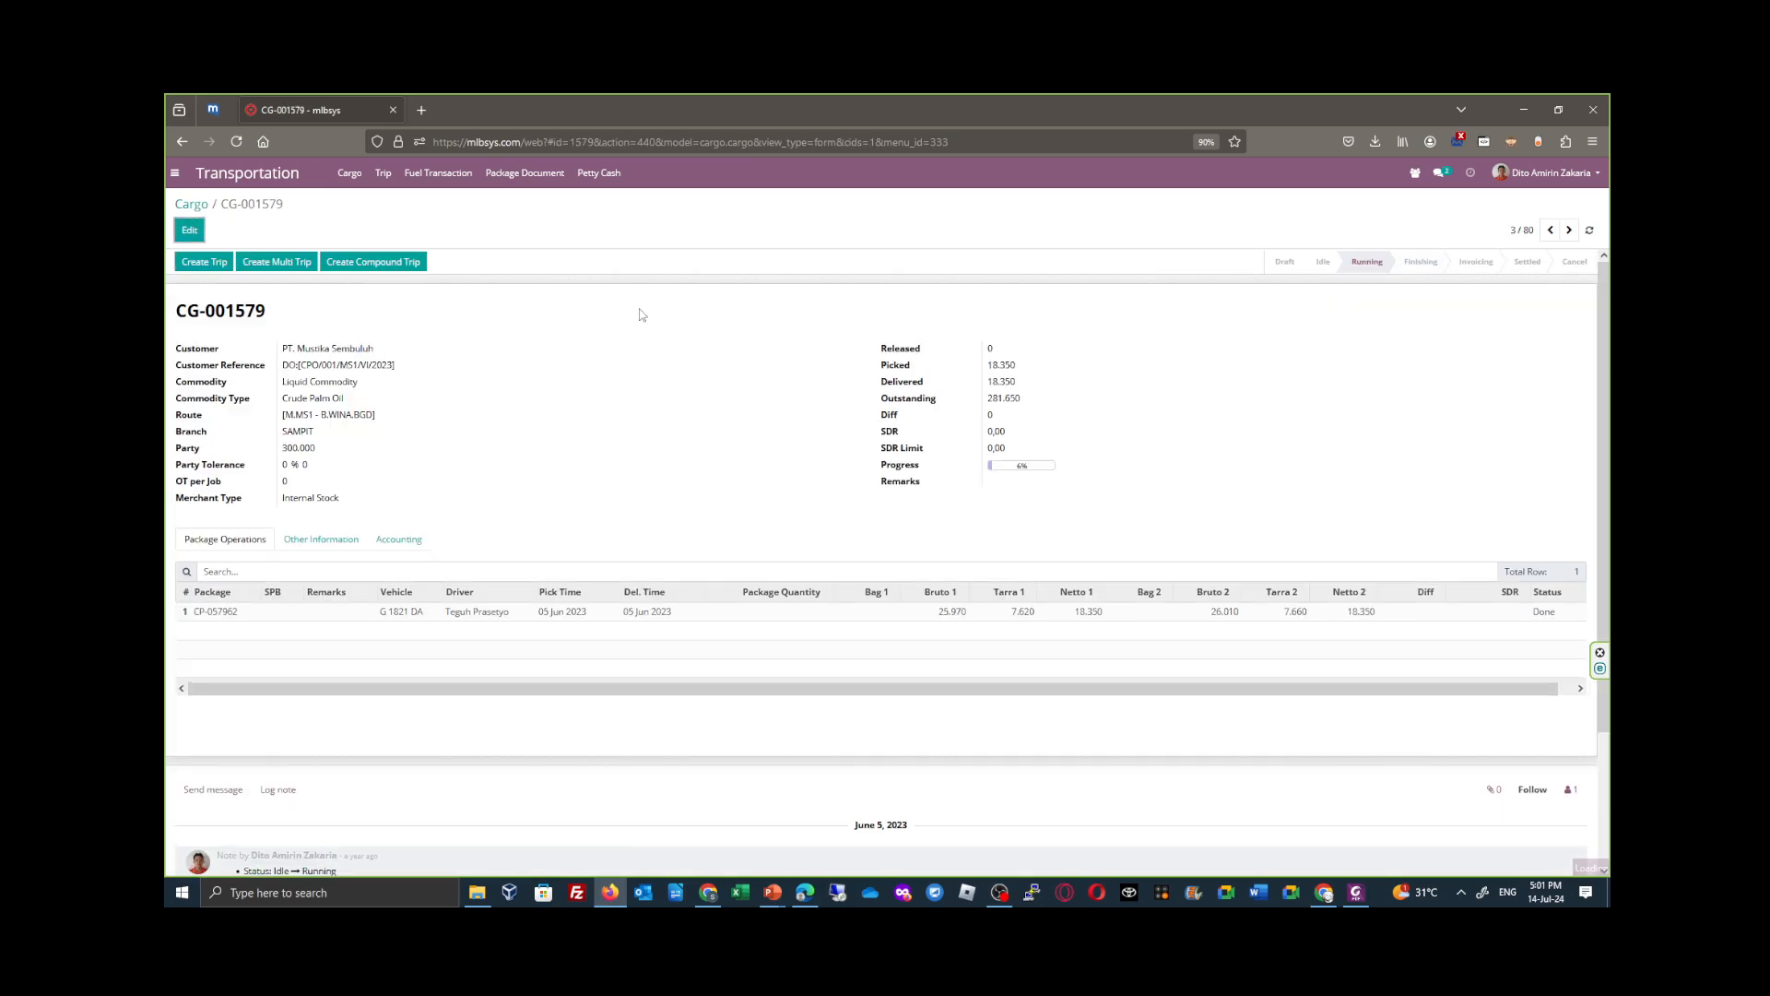
pyautogui.click(399, 541)
pyautogui.scroll(-2, 581, 534)
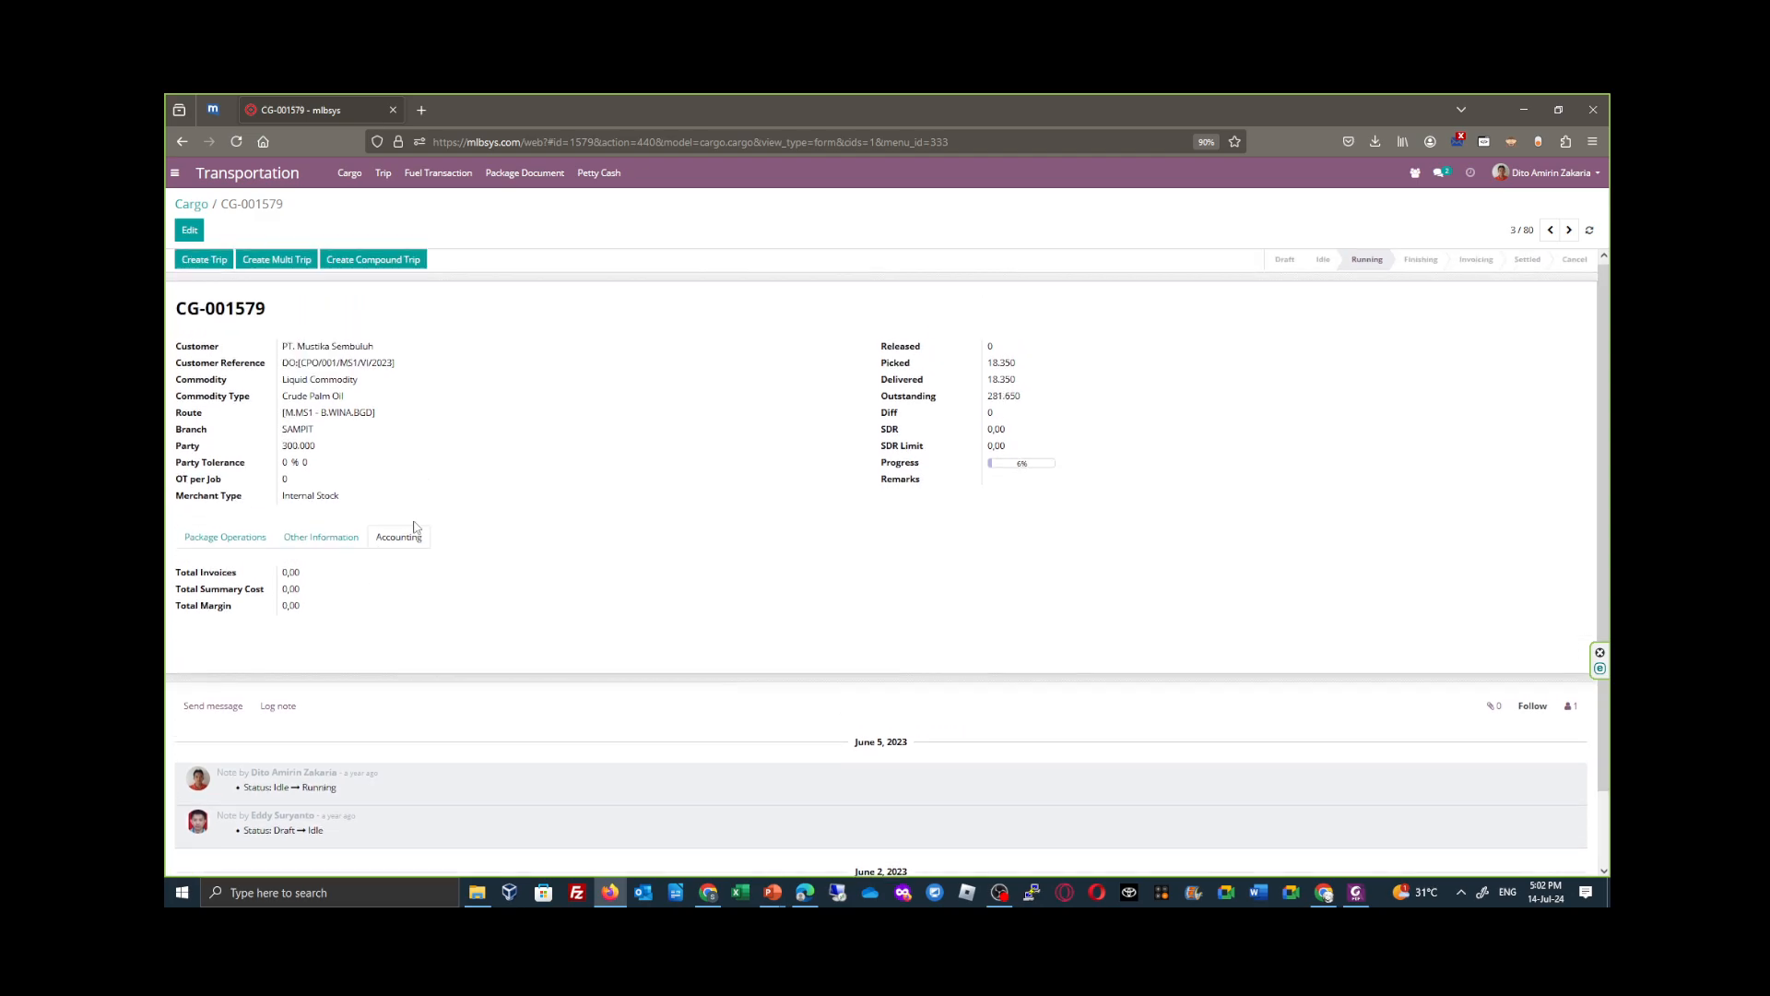
pyautogui.click(249, 542)
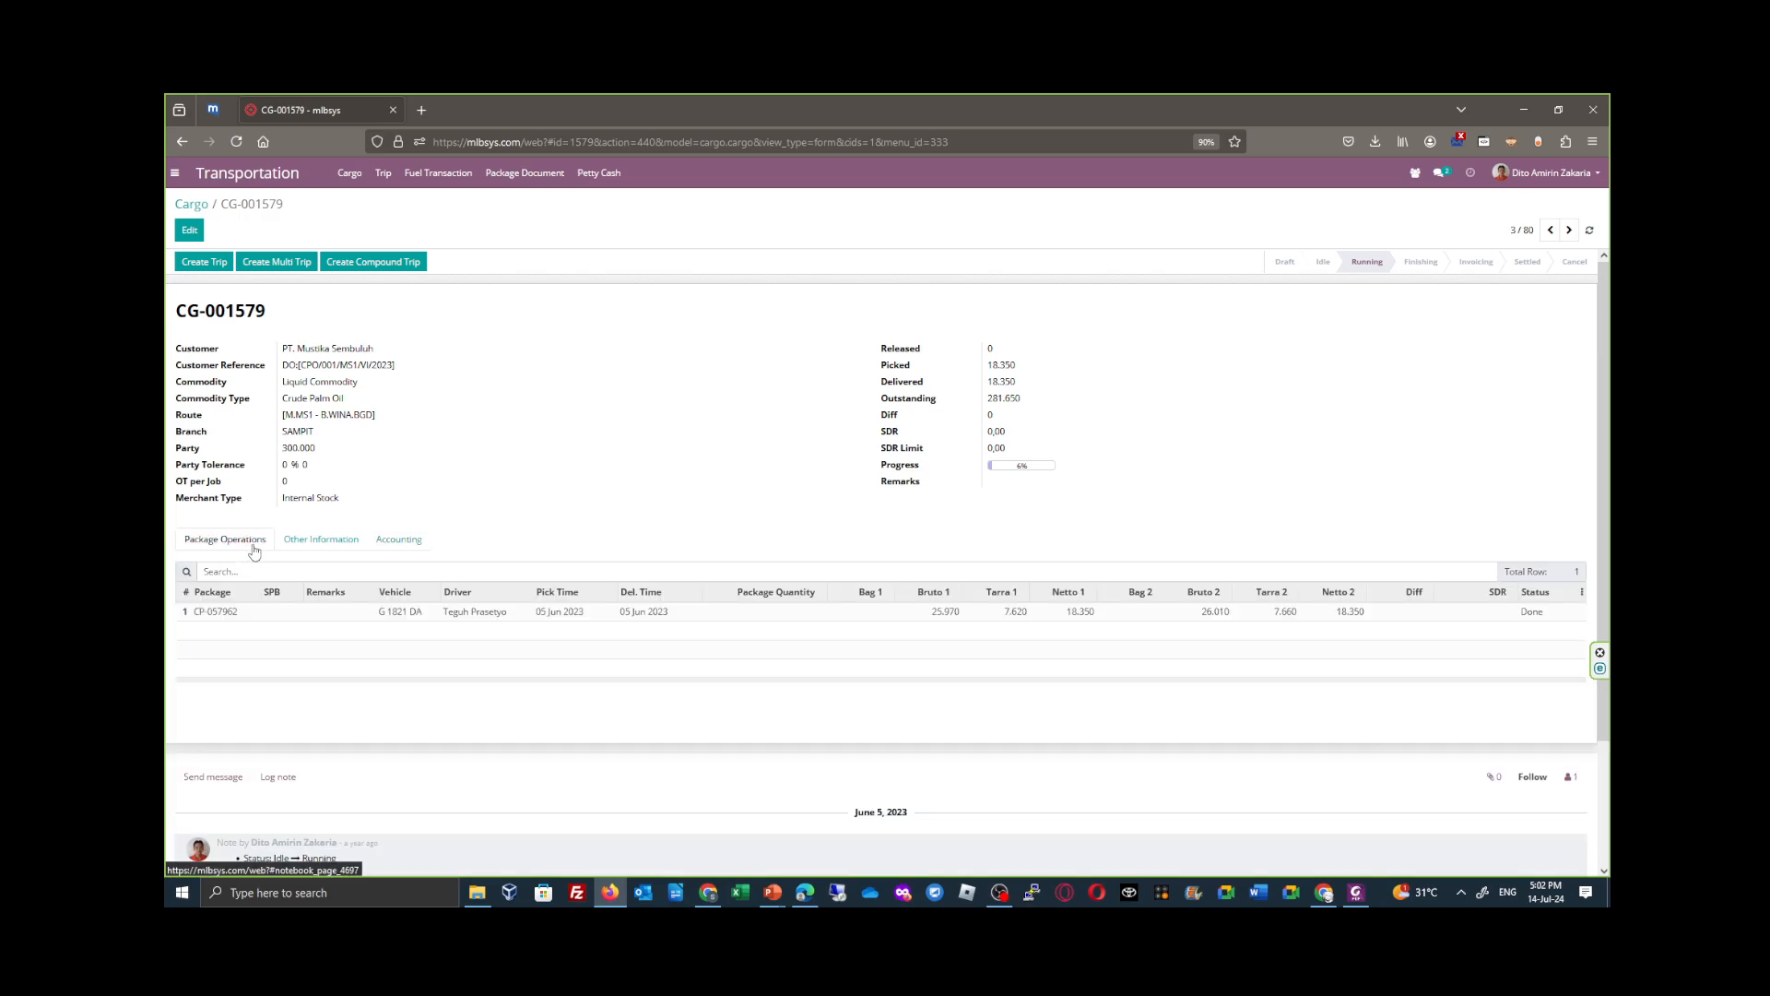
pyautogui.click(319, 542)
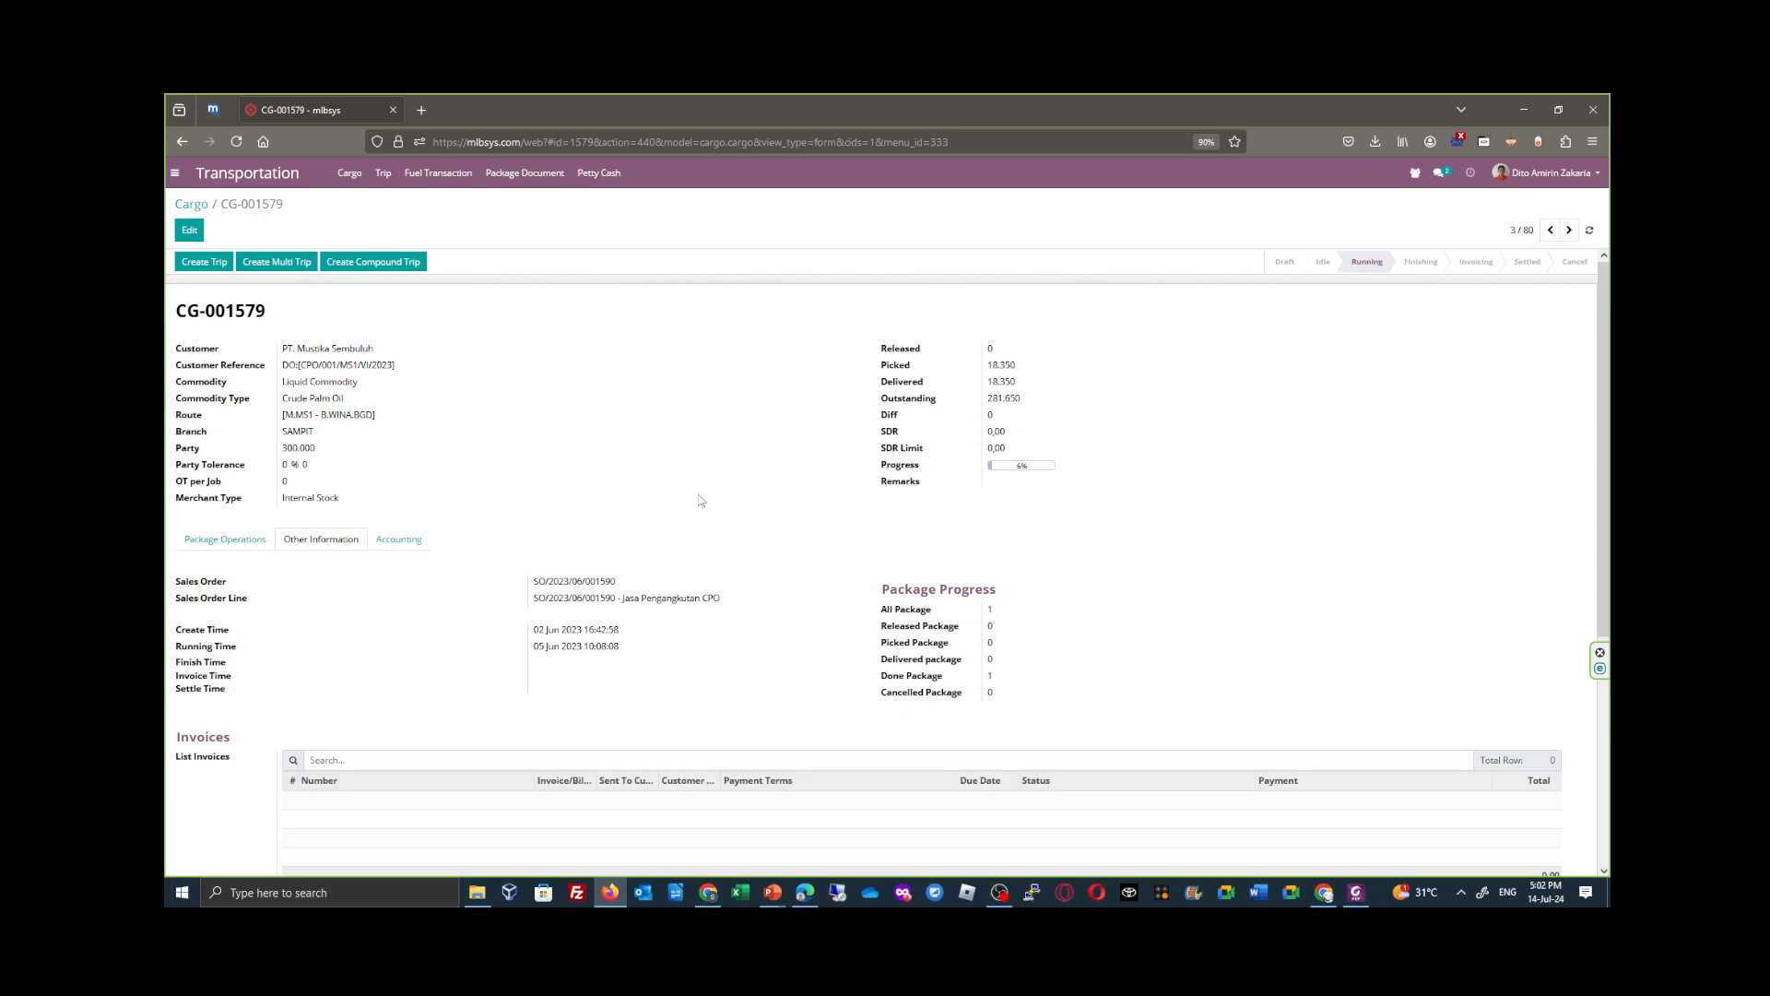
pyautogui.click(257, 543)
# - Return to the Trip list, expand the Done internal trips of June 2022 and open trip CT-038143
pyautogui.click(383, 172)
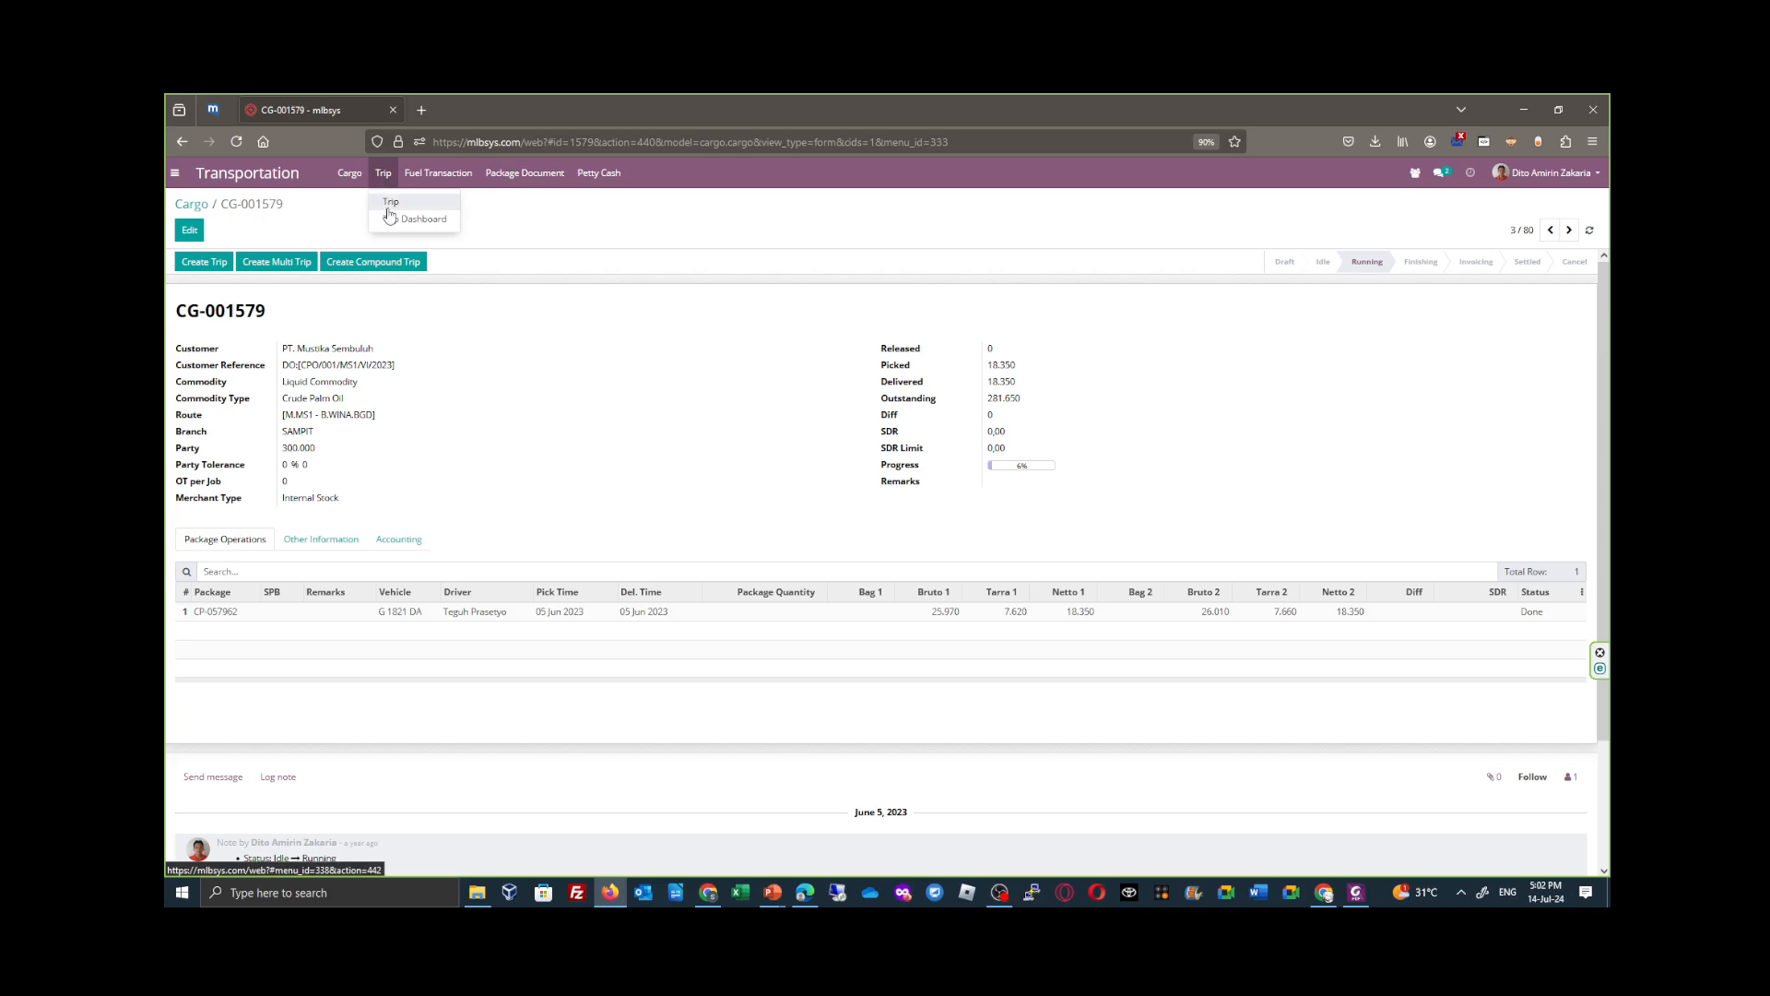
pyautogui.click(396, 207)
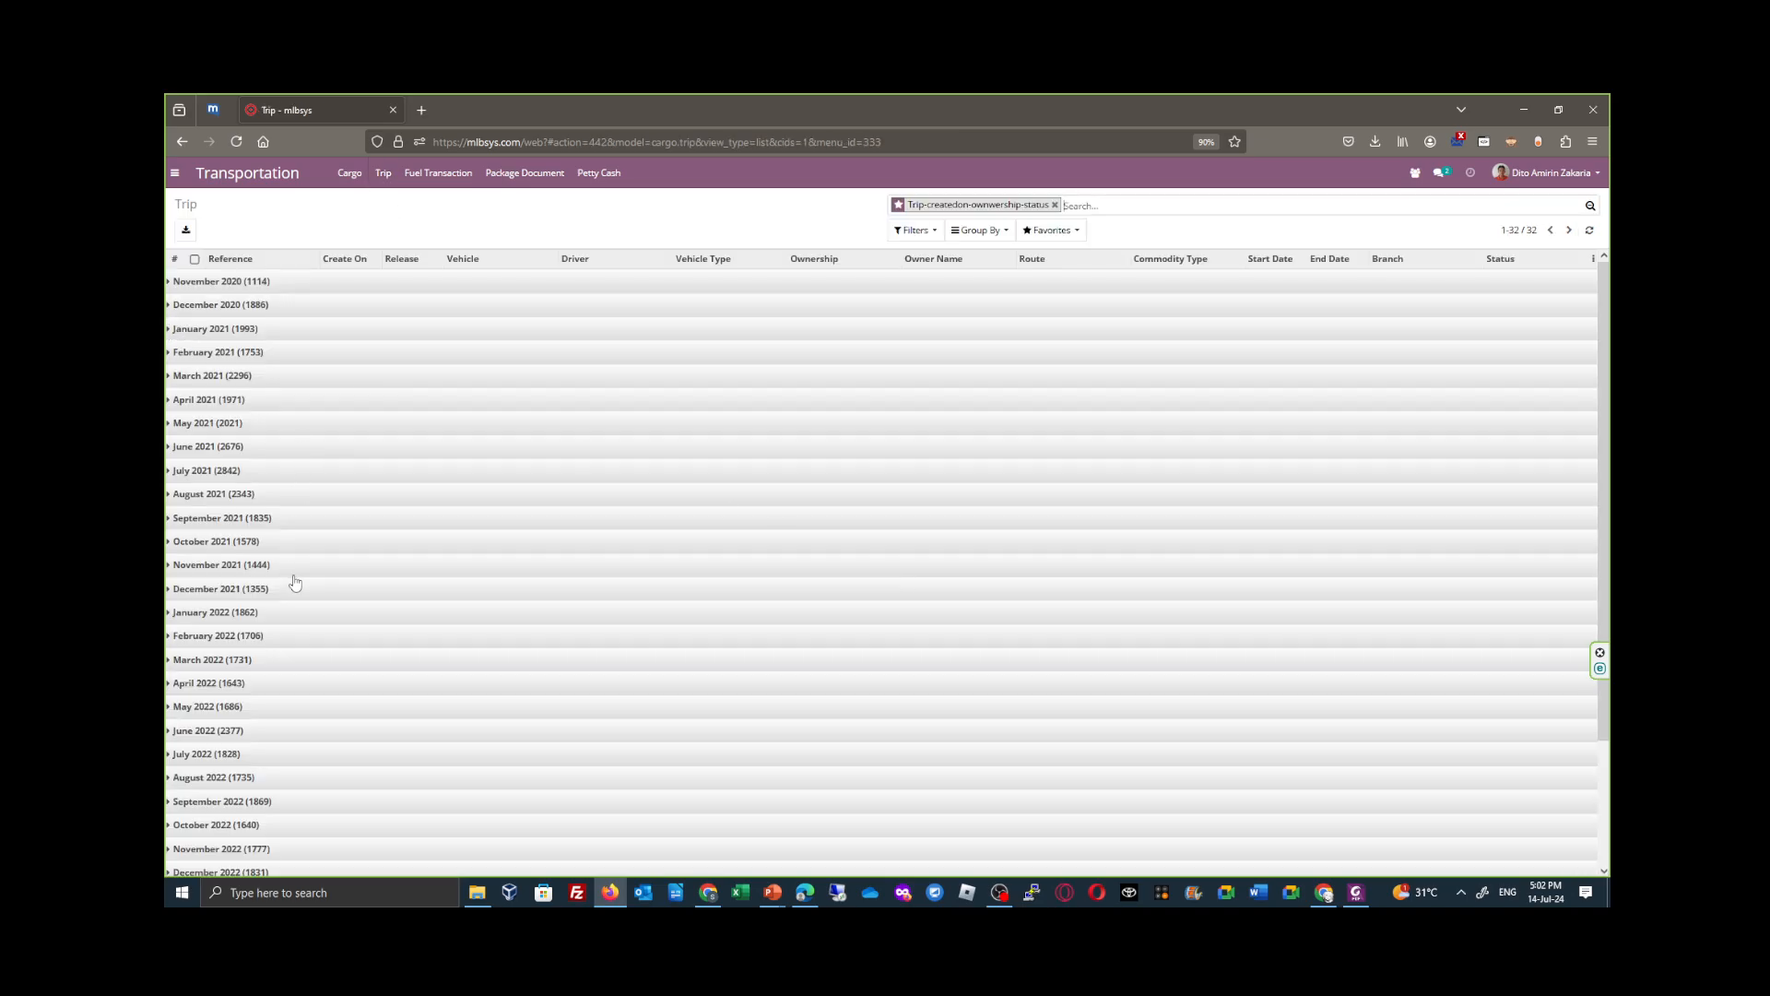
pyautogui.scroll(-3, 304, 700)
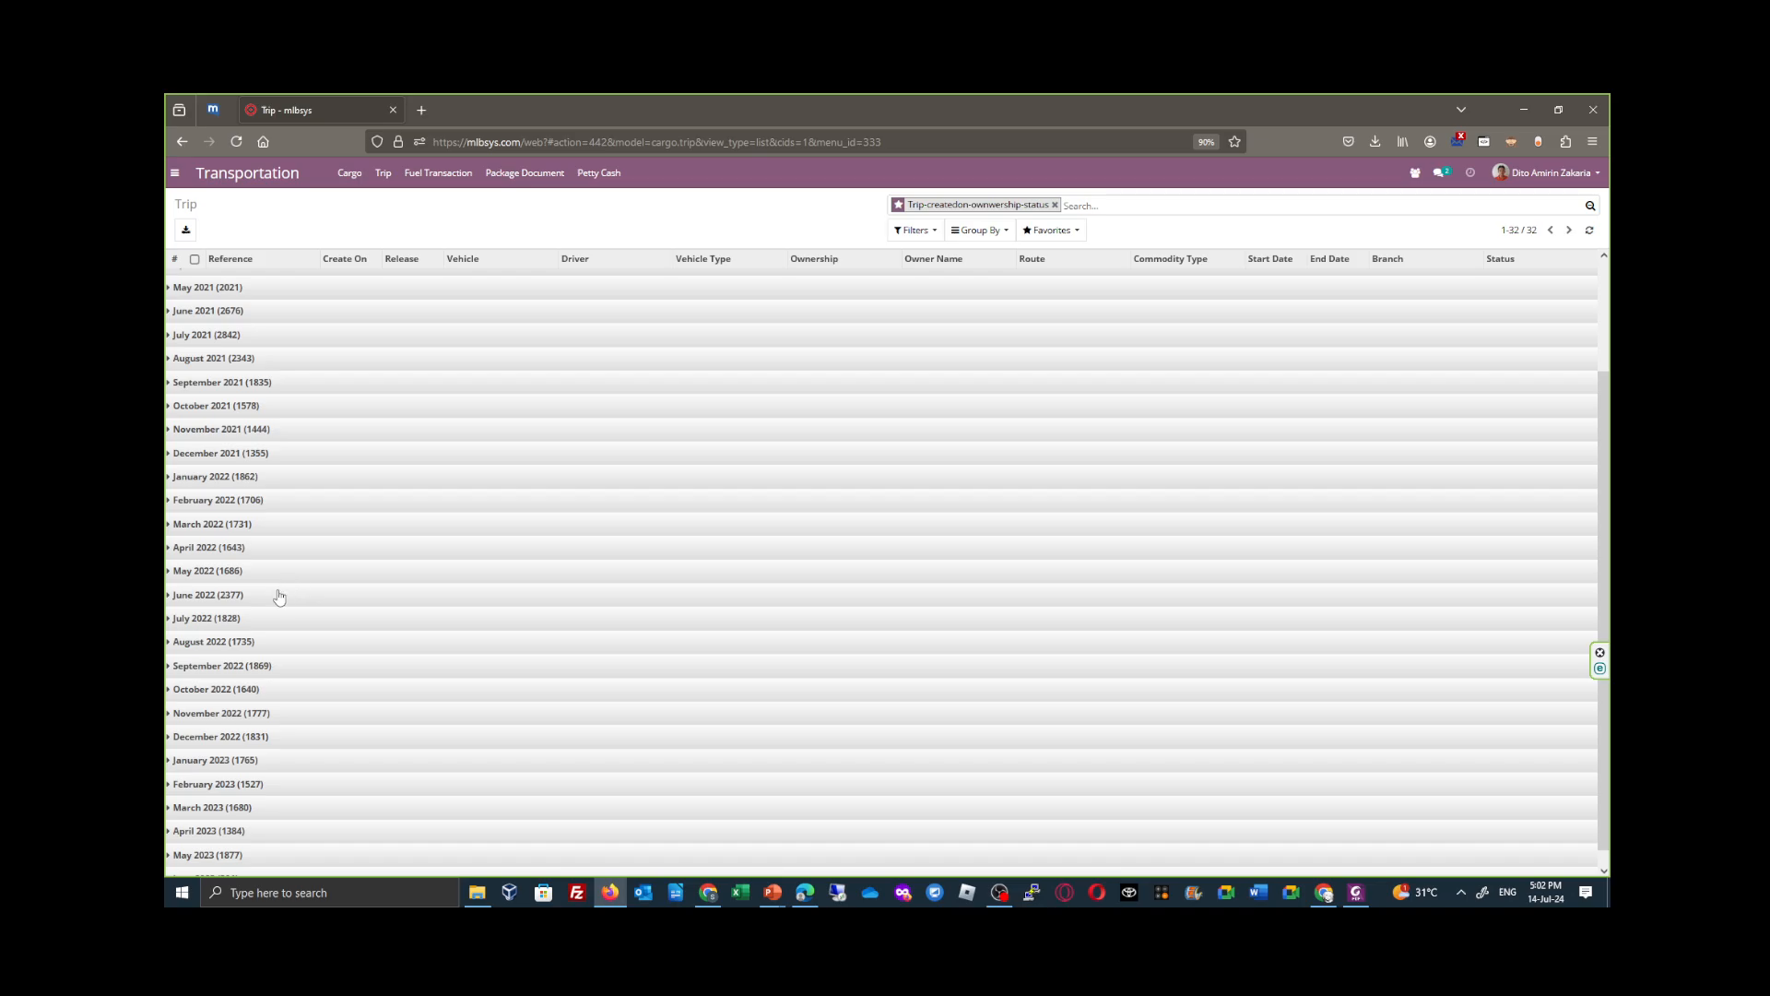
pyautogui.click(279, 596)
pyautogui.click(304, 643)
pyautogui.click(312, 669)
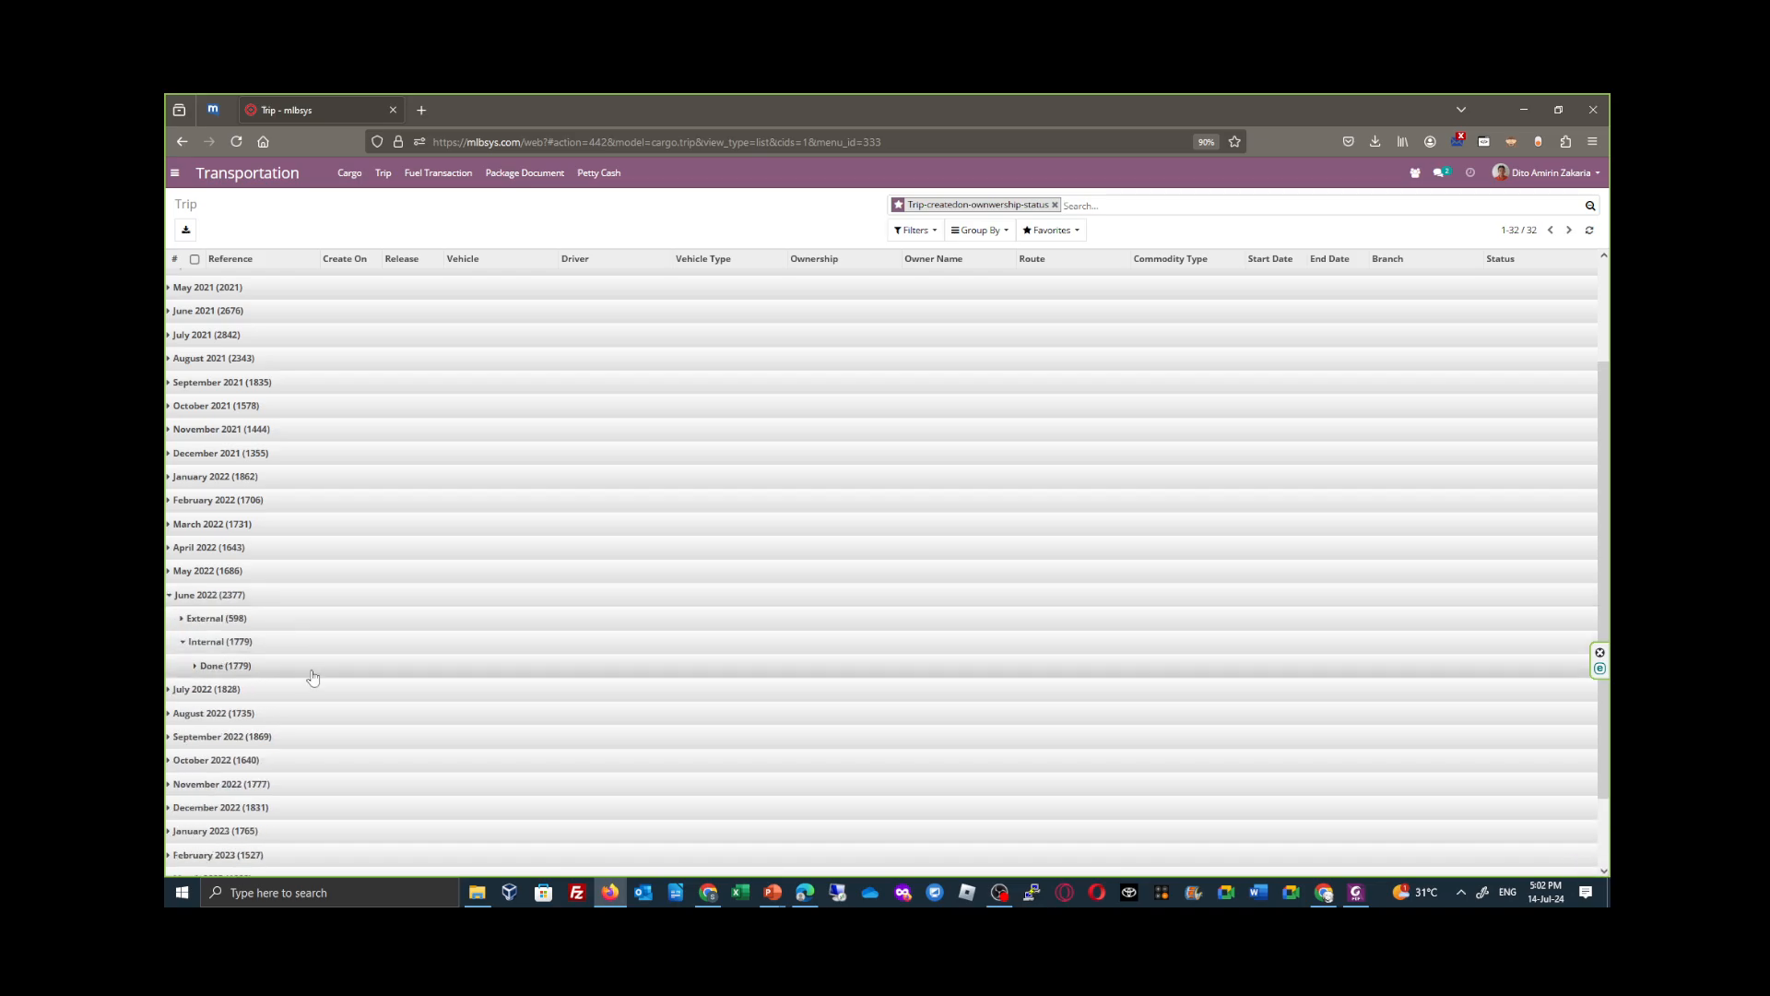
pyautogui.click(375, 697)
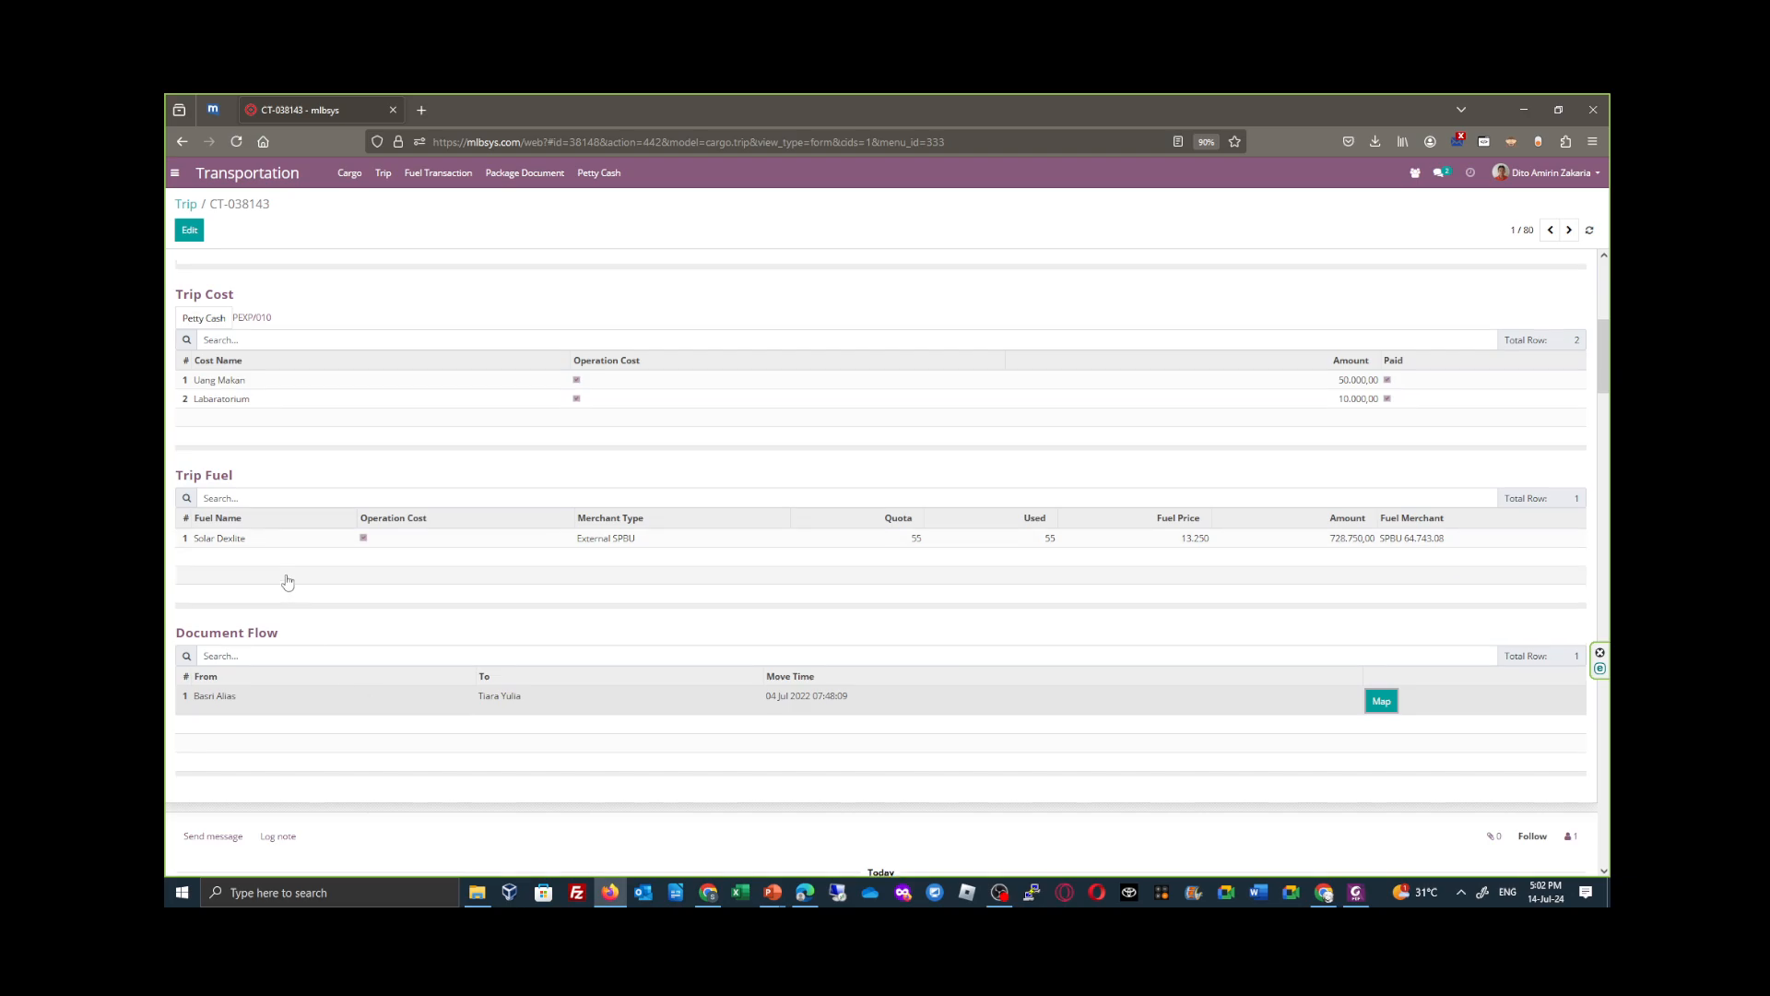
# - Review trip CT-038143's cost, fuel and package details, and highlight its Summary Cost amount
pyautogui.scroll(2, 625, 478)
pyautogui.scroll(2, 458, 506)
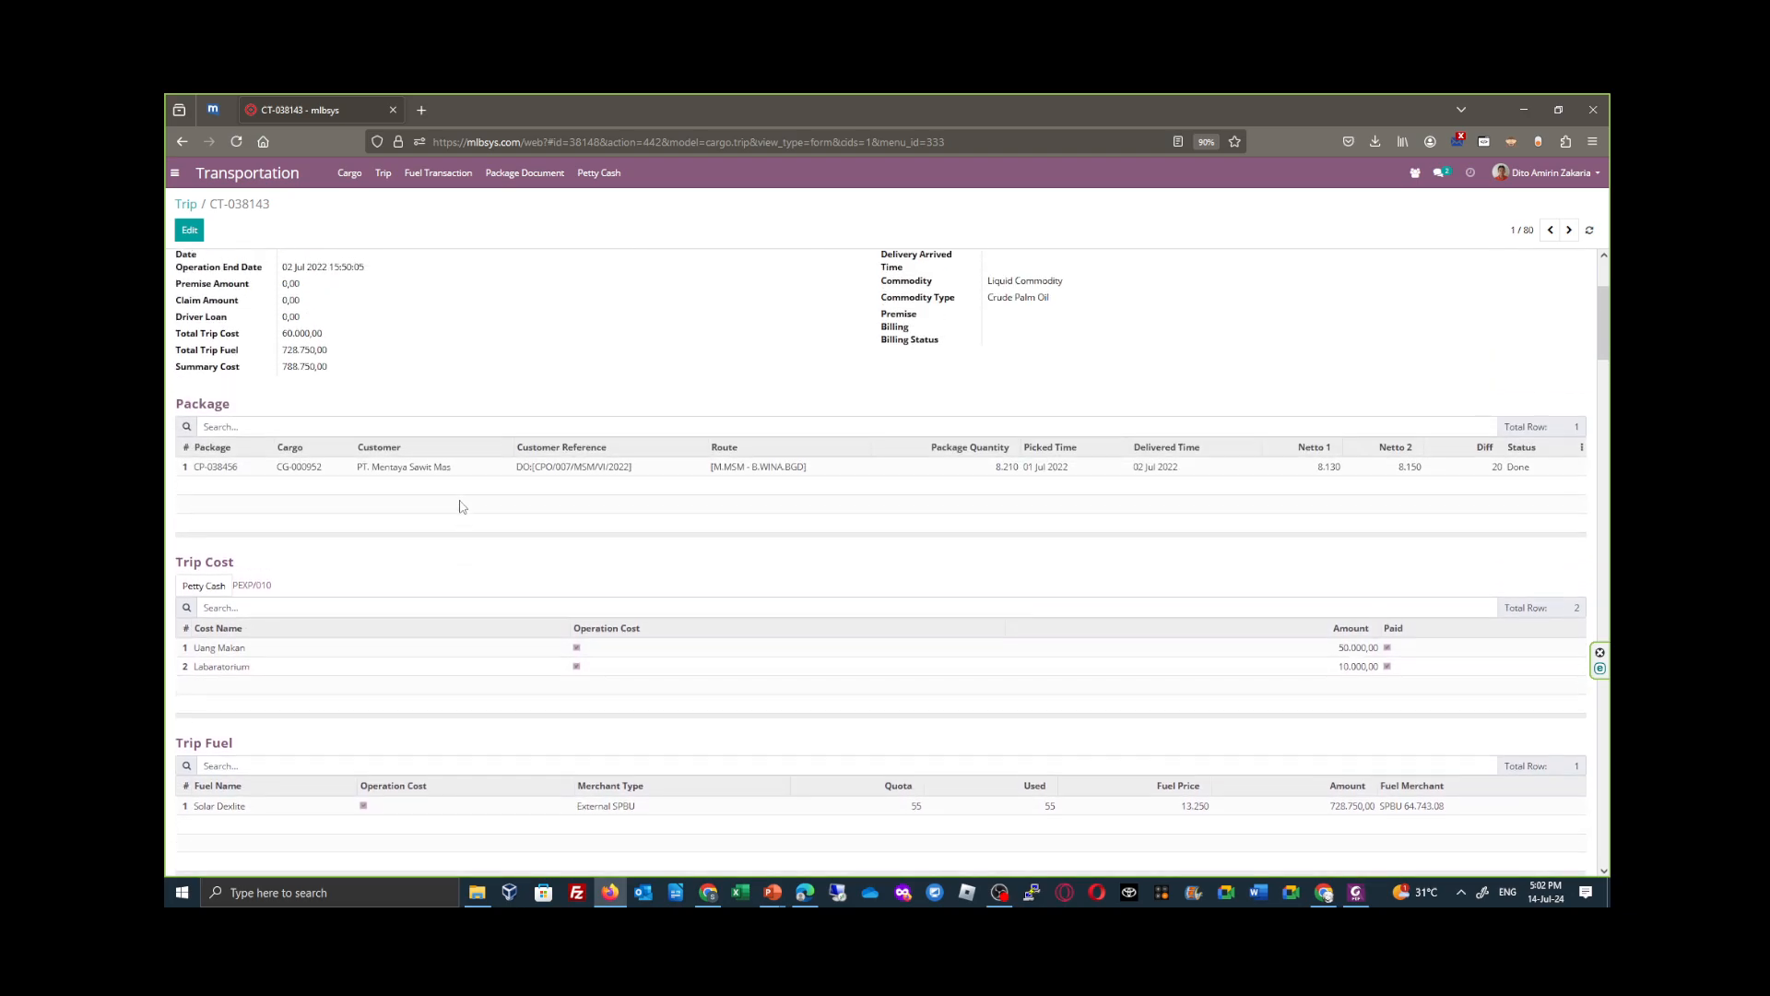
pyautogui.scroll(2, 468, 529)
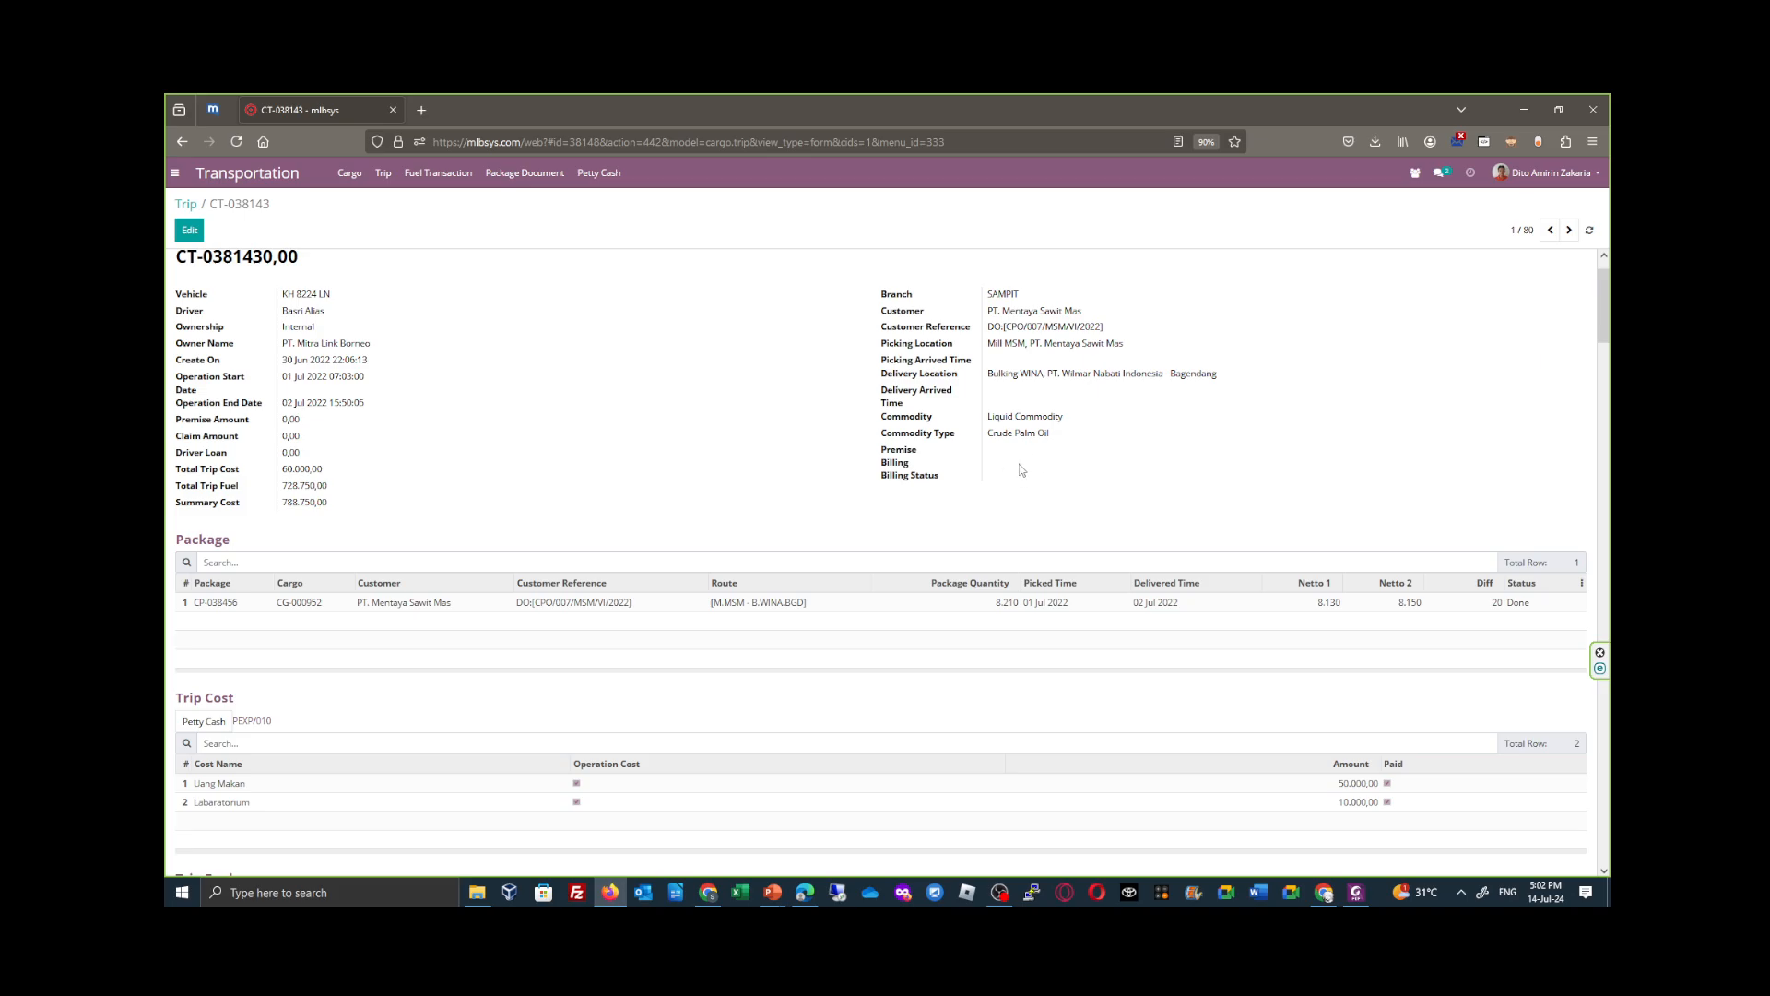
pyautogui.scroll(1, 357, 473)
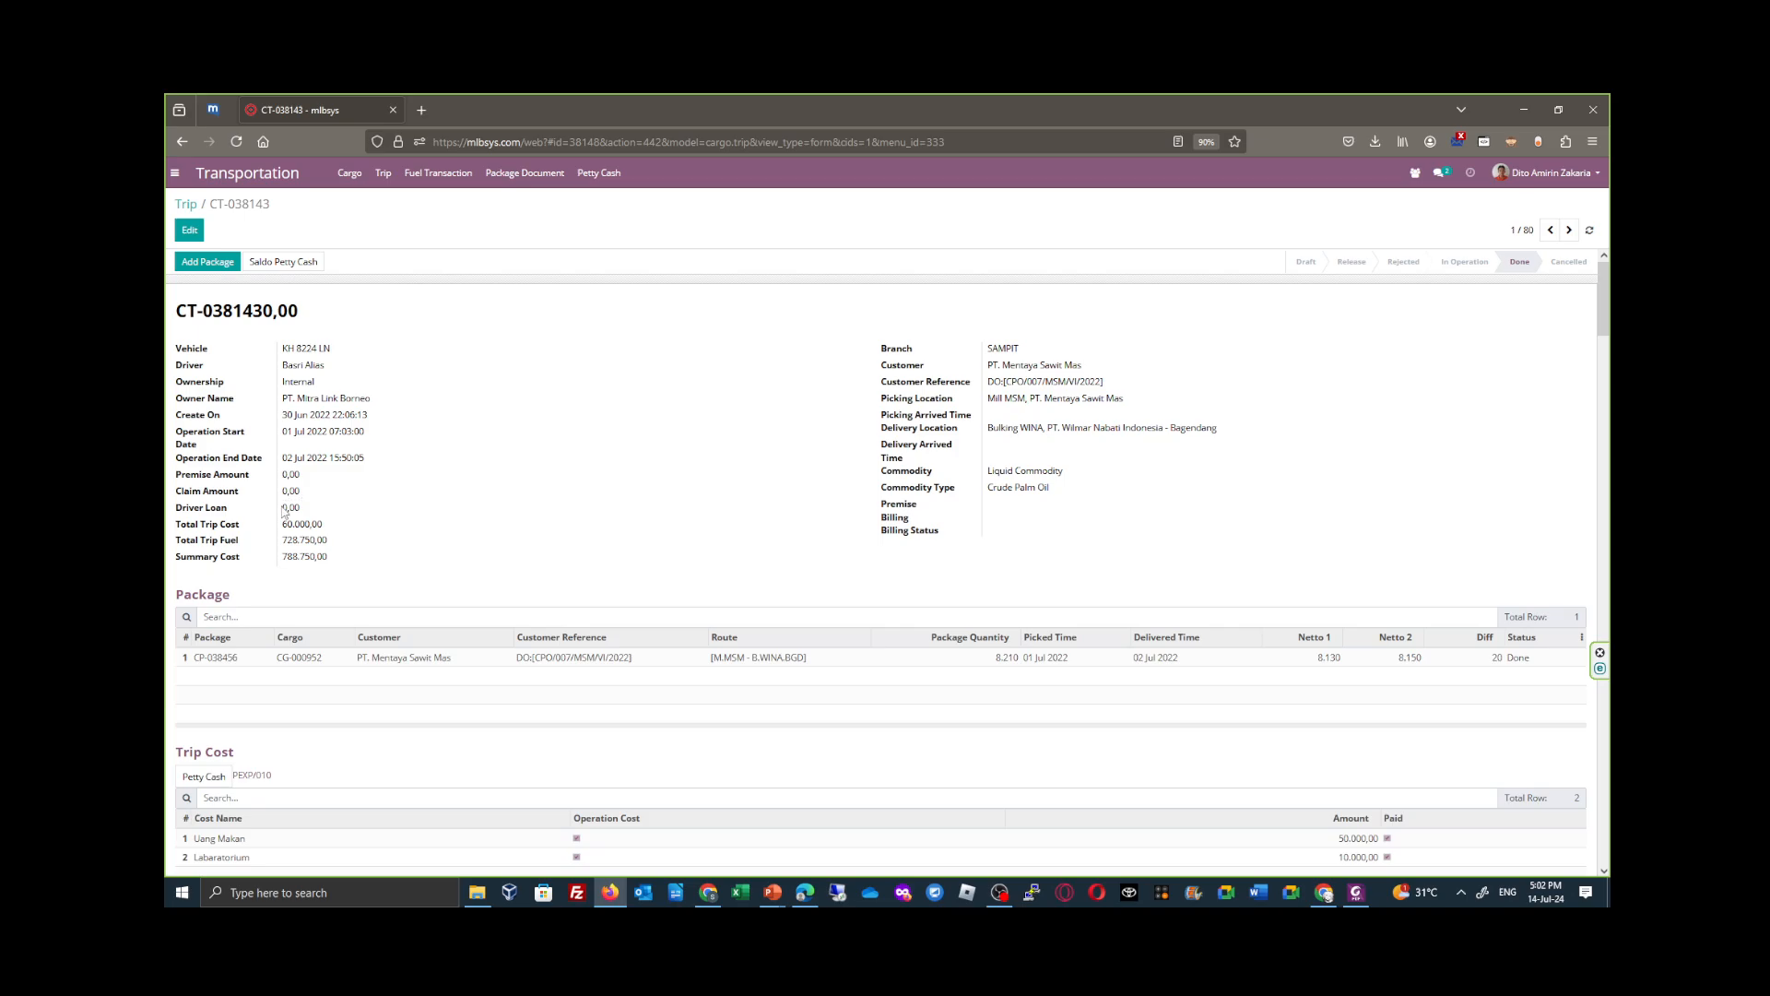
pyautogui.moveTo(339, 564); pyautogui.dragTo(283, 565)
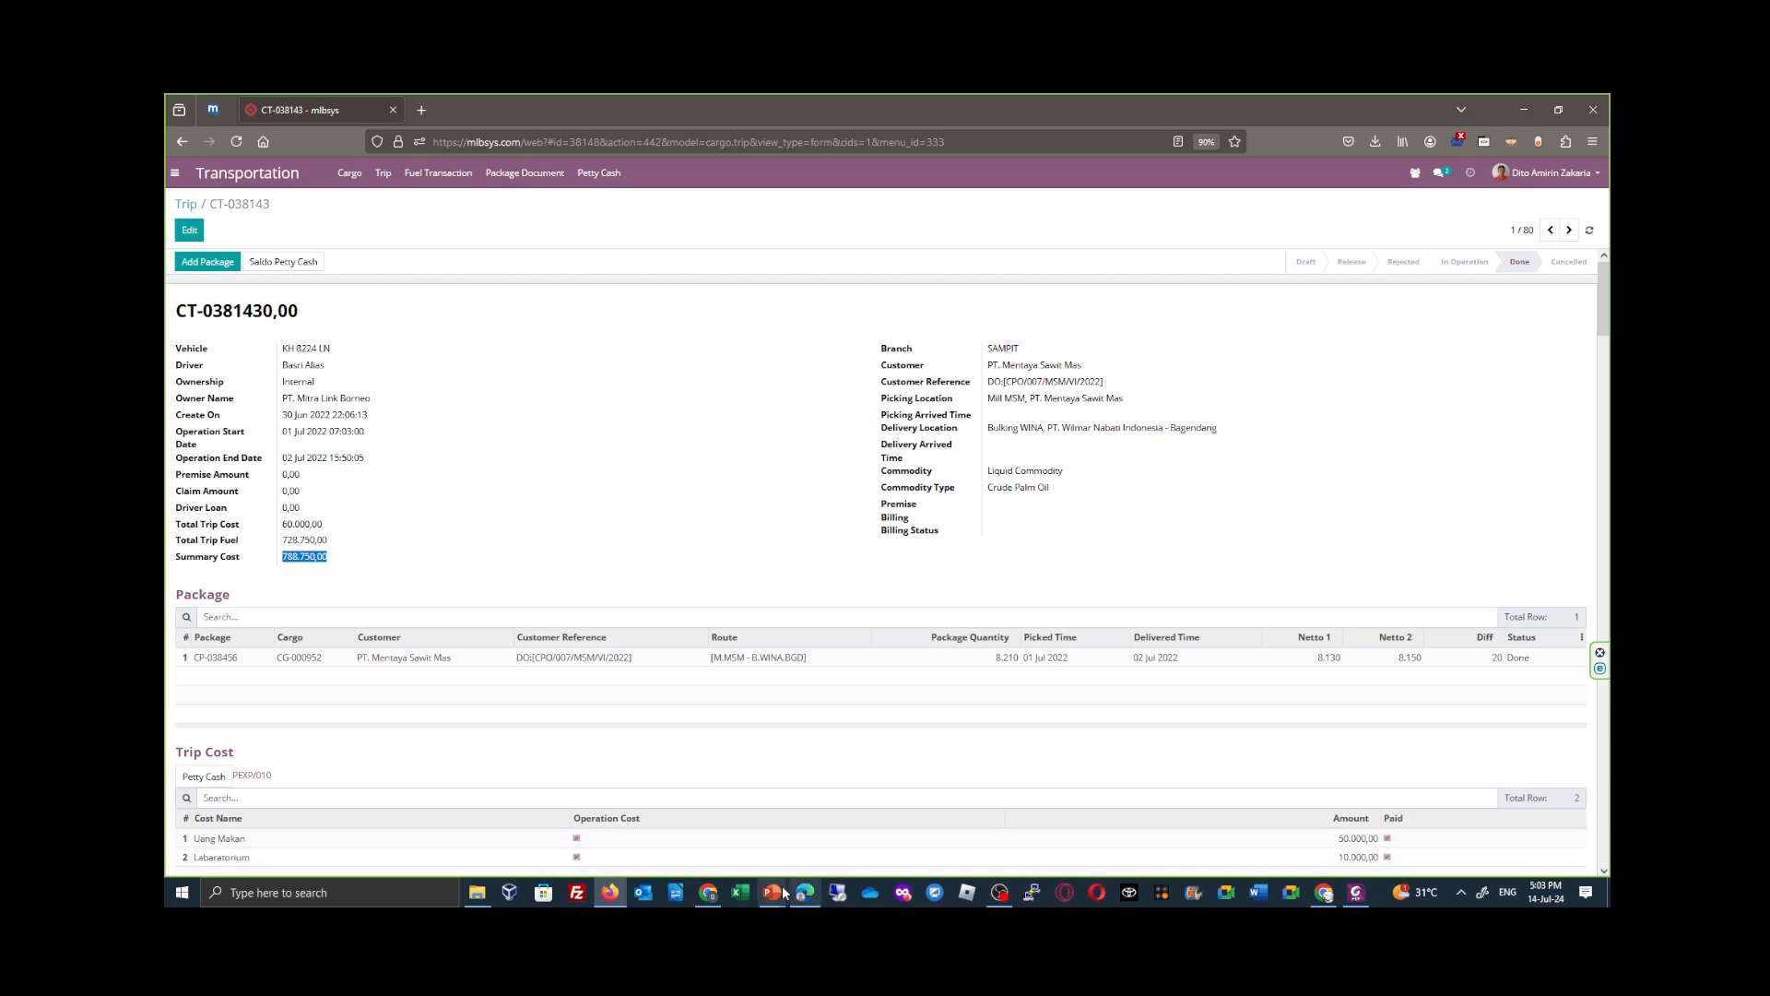
# - Switch to the Petty Cash Request and Payment Process presentation in PowerPoint and show its flowchart and title slides full screen
pyautogui.moveTo(782, 892)
pyautogui.click(715, 836)
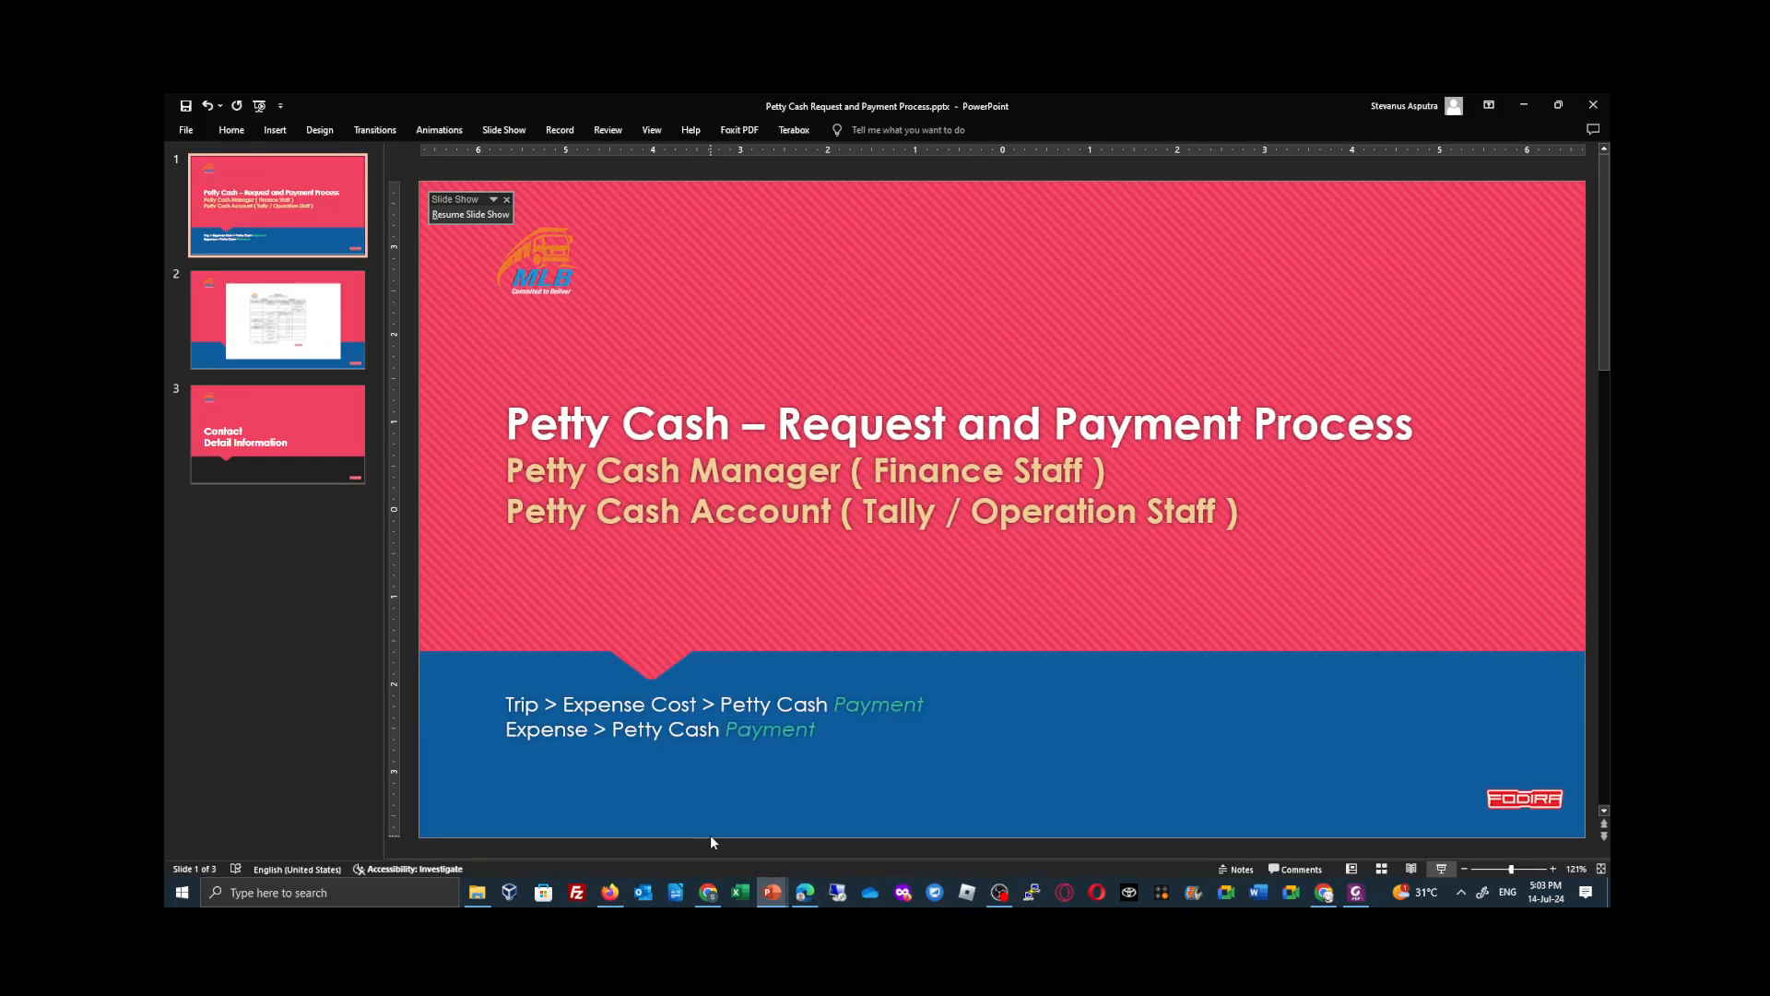
pyautogui.click(1440, 870)
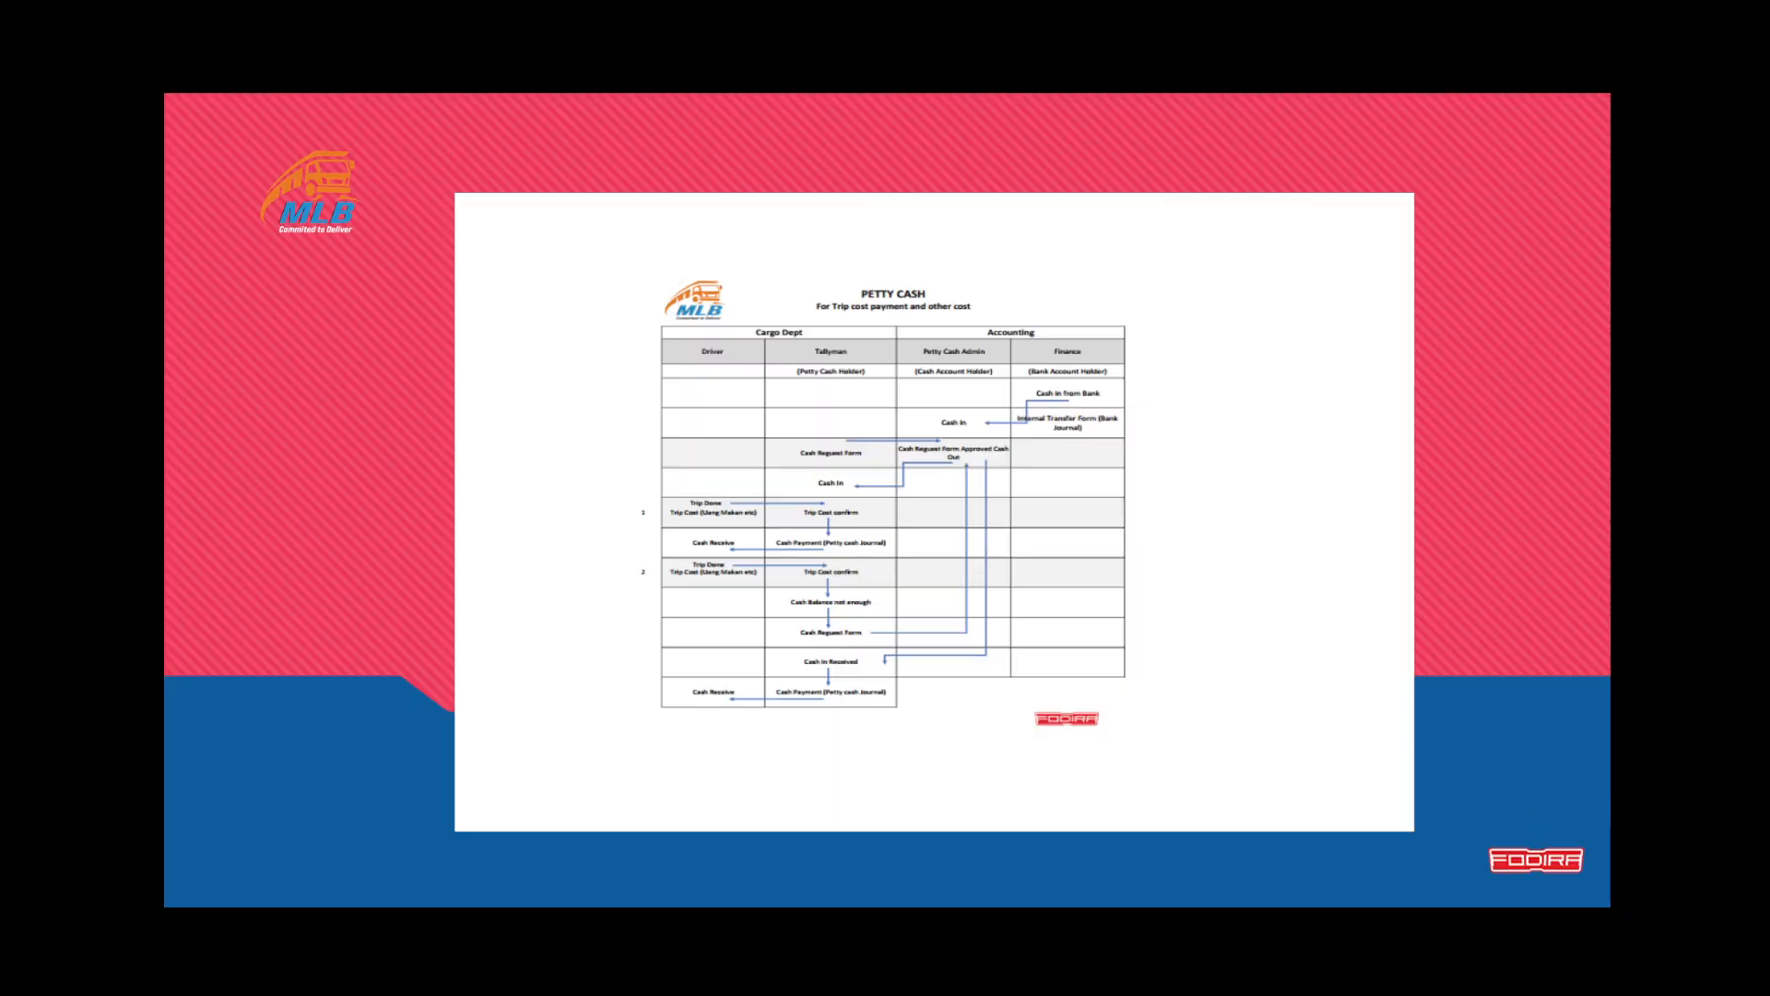
pyautogui.press('Right')
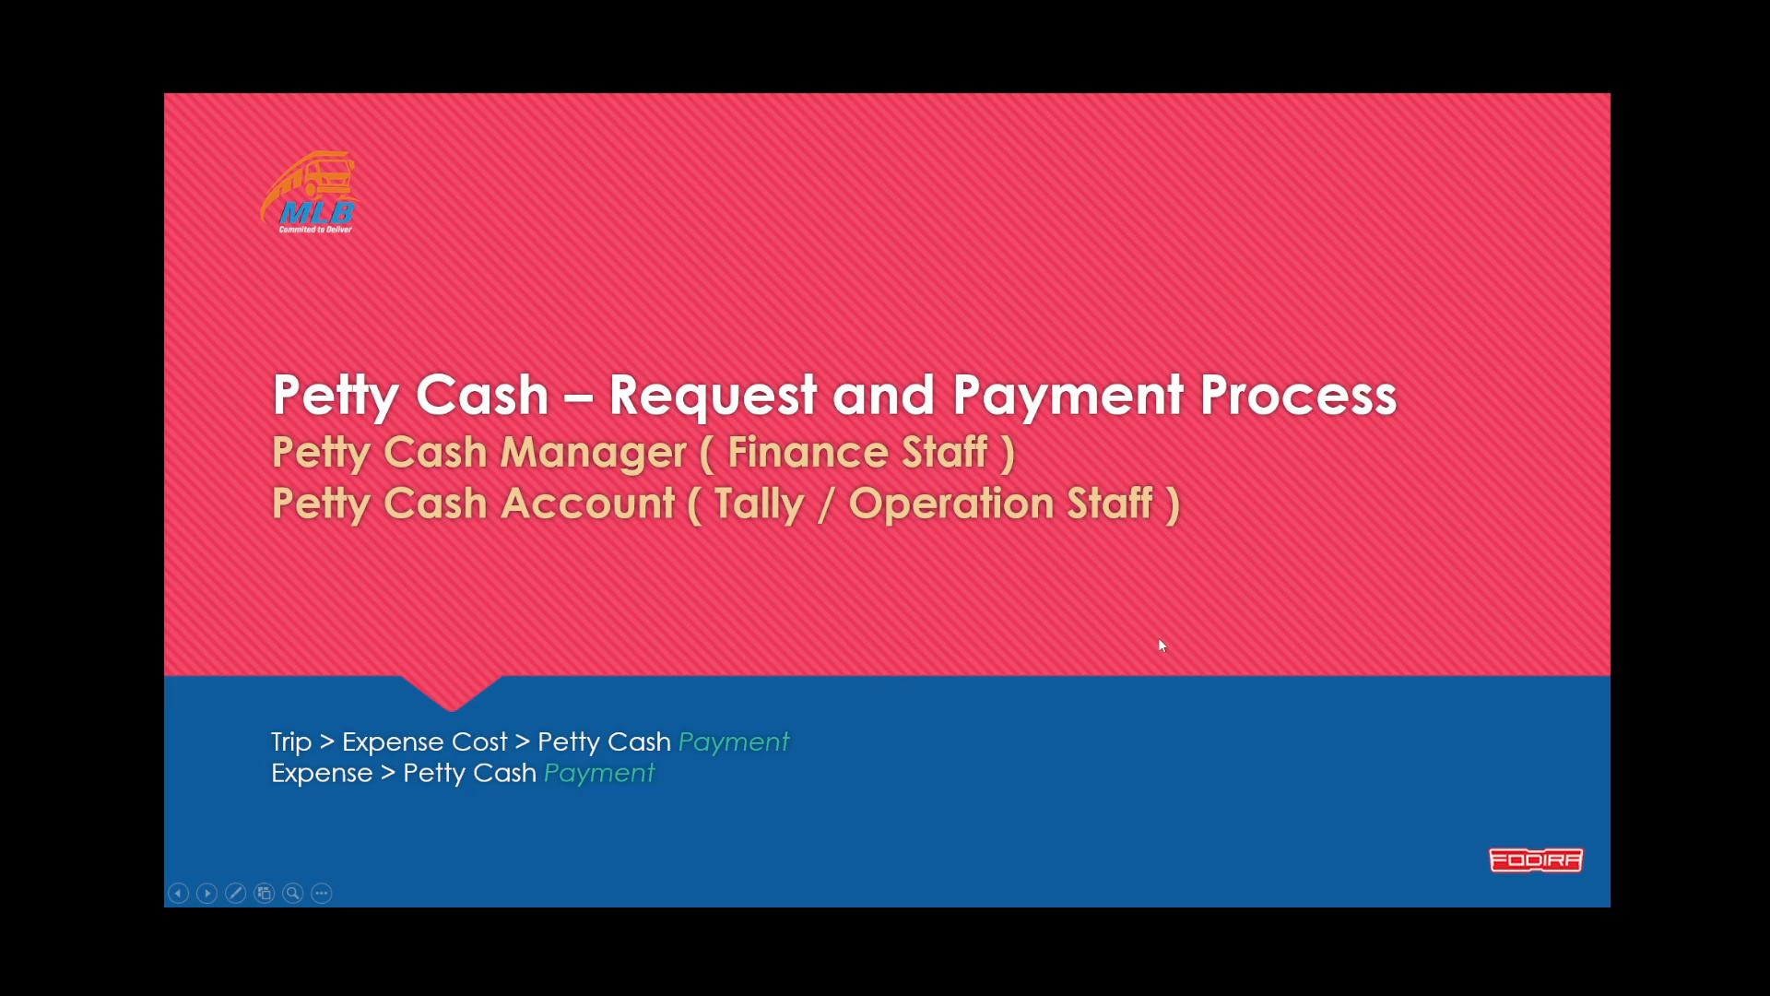